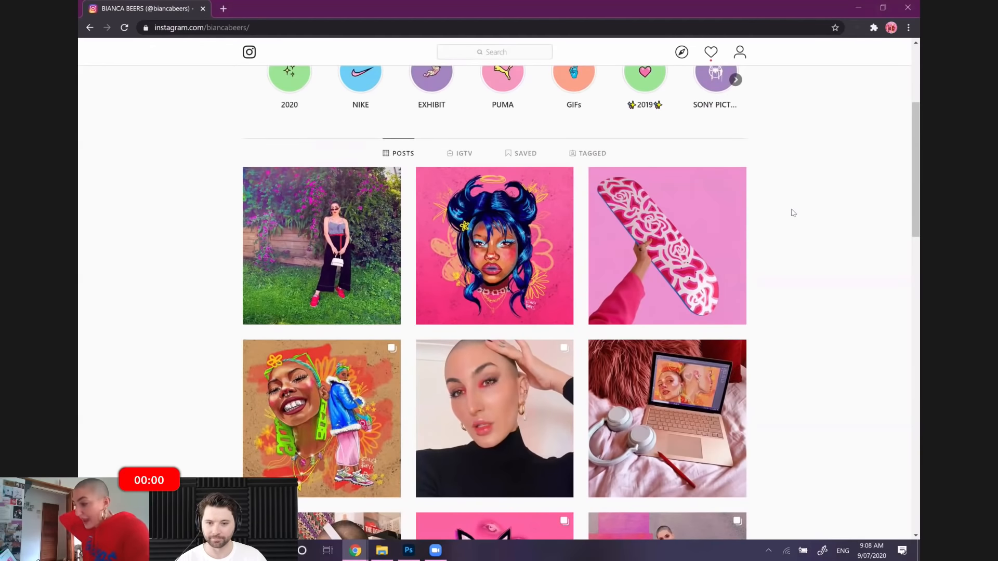
View the painted skateboard deck post on the artist's Instagram profile and browse the rest of the posts grid
left_click(671, 210)
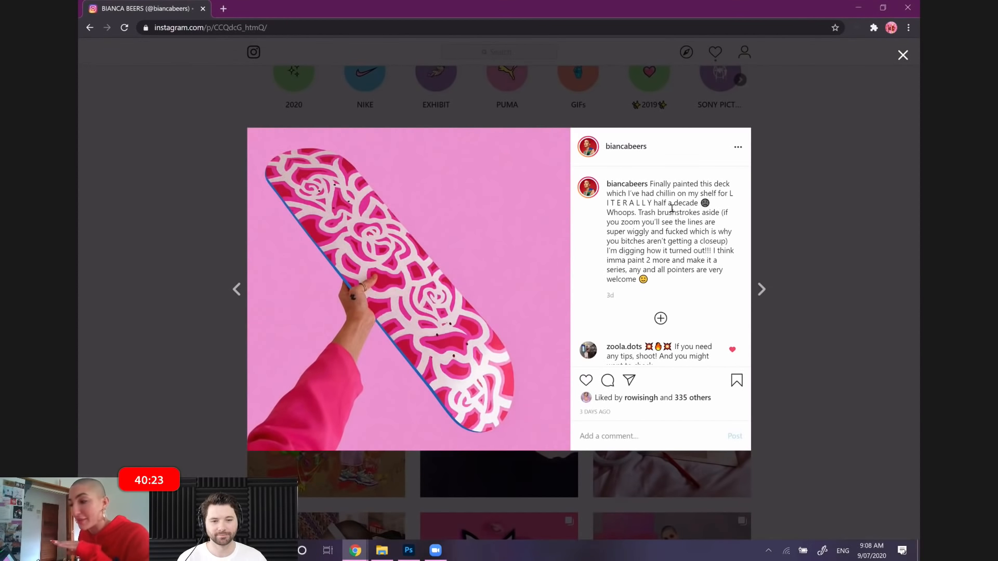
left_click(878, 233)
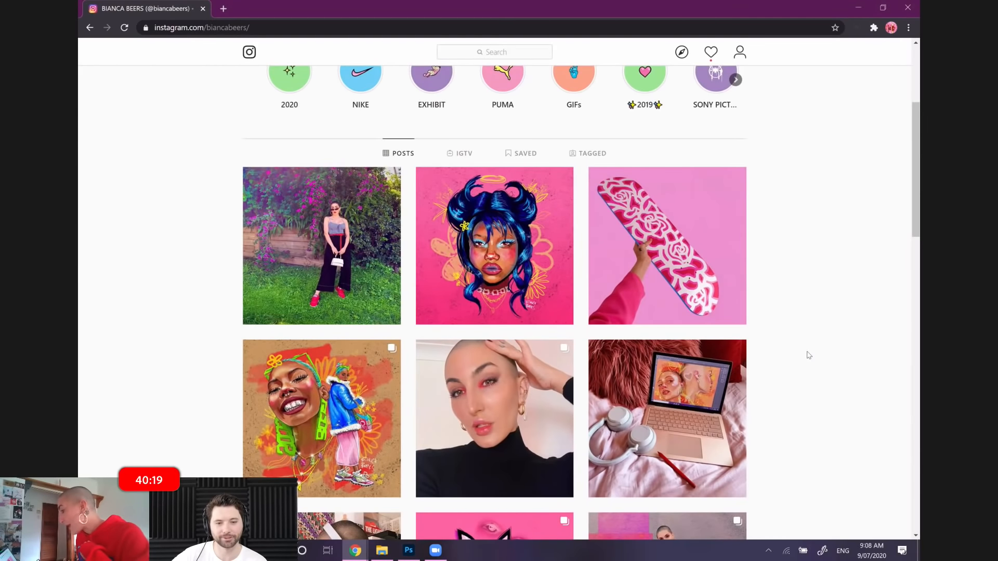
scroll(809, 355, "down", 8)
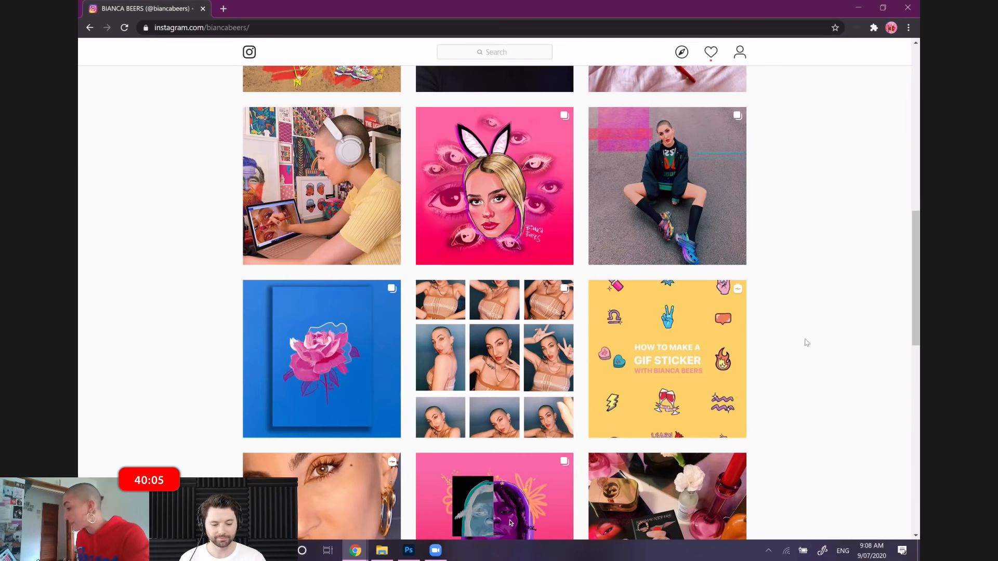
scroll(804, 320, "up", 2)
scroll(804, 319, "up", 10)
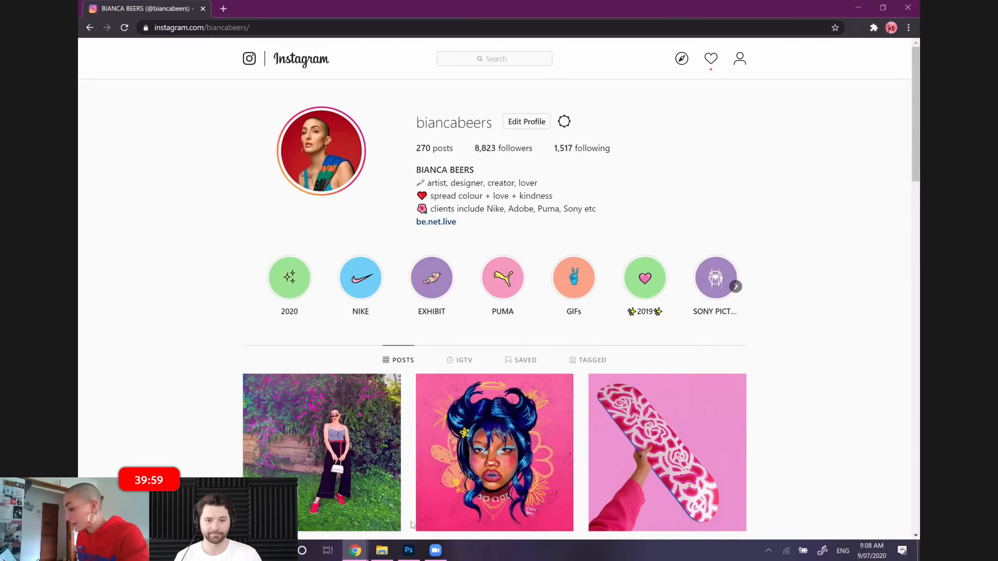
Switch to Photoshop and look over the sticker sheet artwork up close
left_click(413, 550)
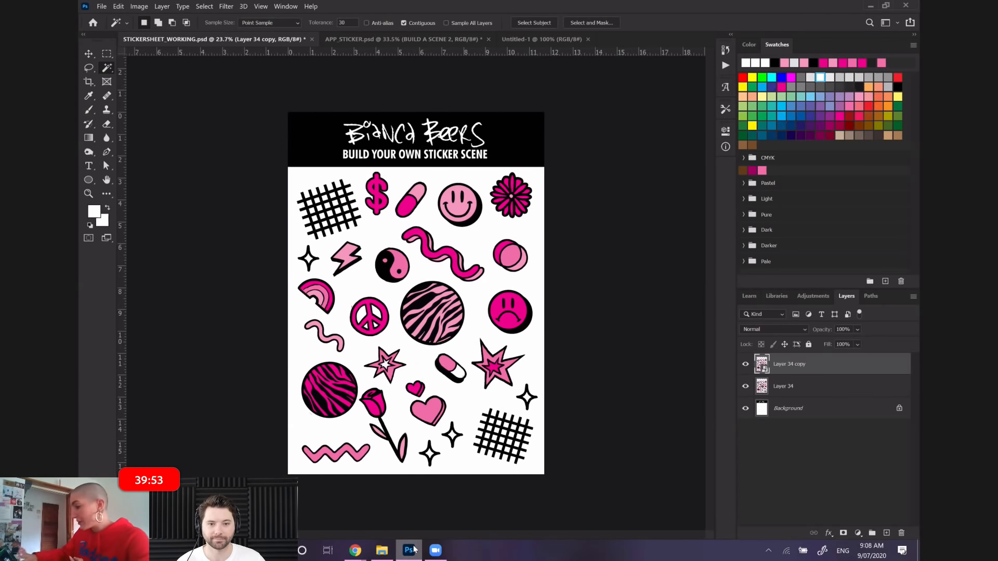
scroll(419, 293, "up", 2)
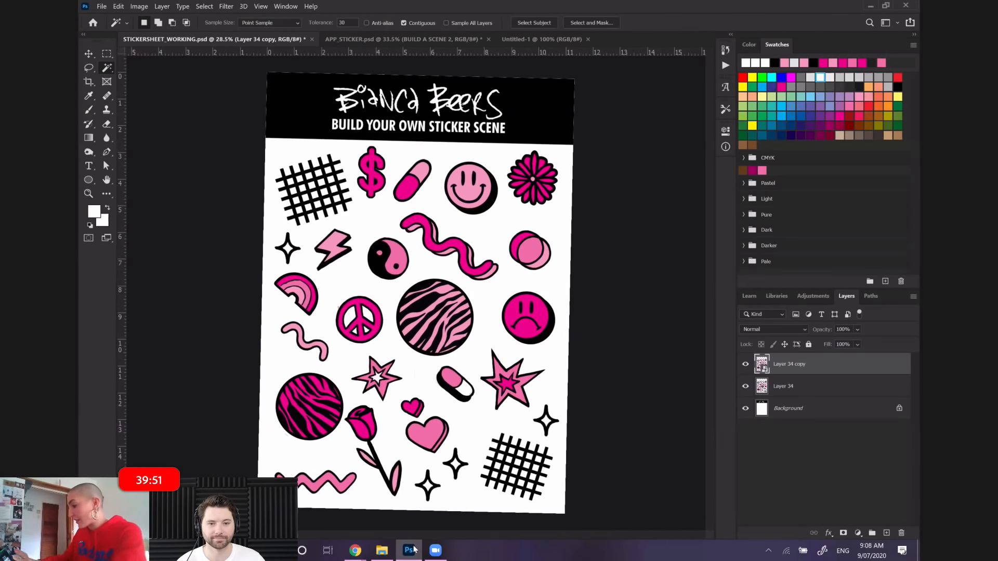
scroll(435, 316, "down", 1)
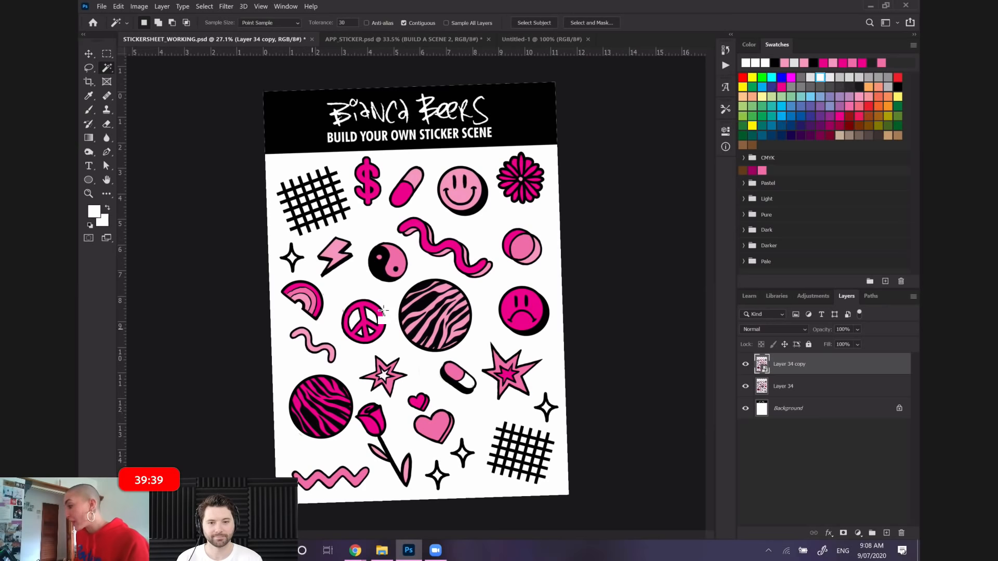
In APP_STICKER.psd, preview the RANDOM, BUILD A SCENE 1 and BUILD A SCENE 2 layers on the phone one at a time, leaving RANDOM shown
left_click(436, 39)
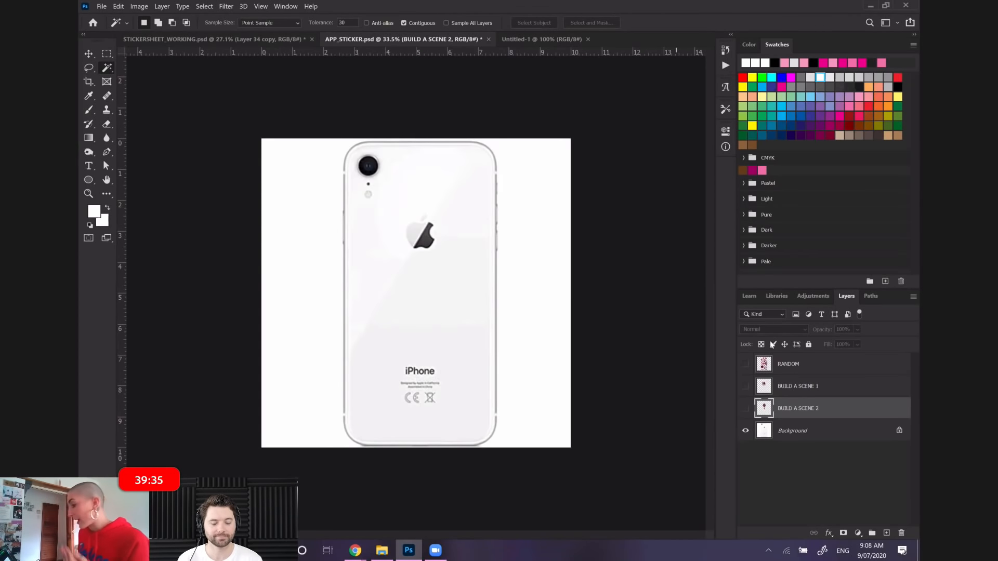
left_click(746, 364)
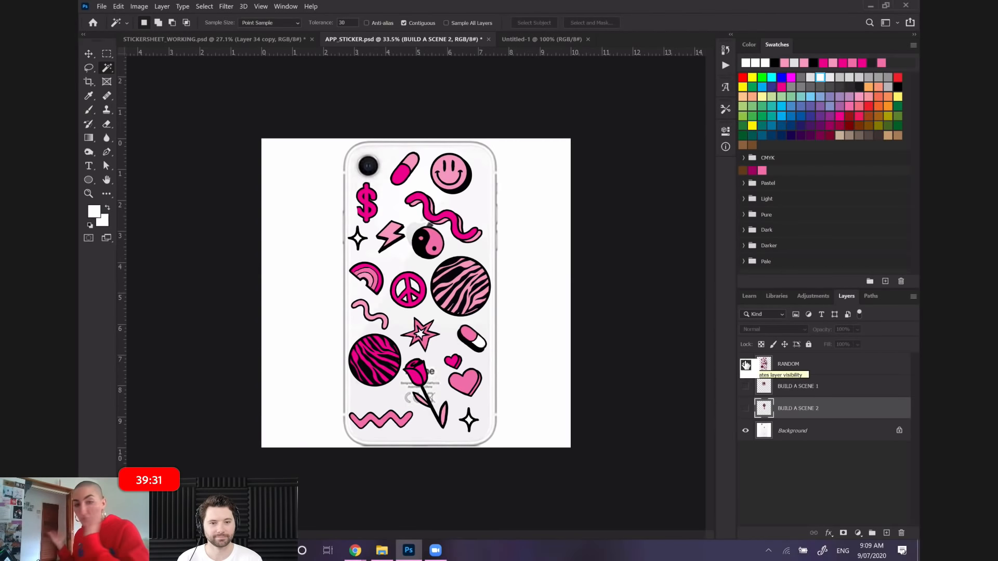
left_click(745, 364)
left_click(746, 386)
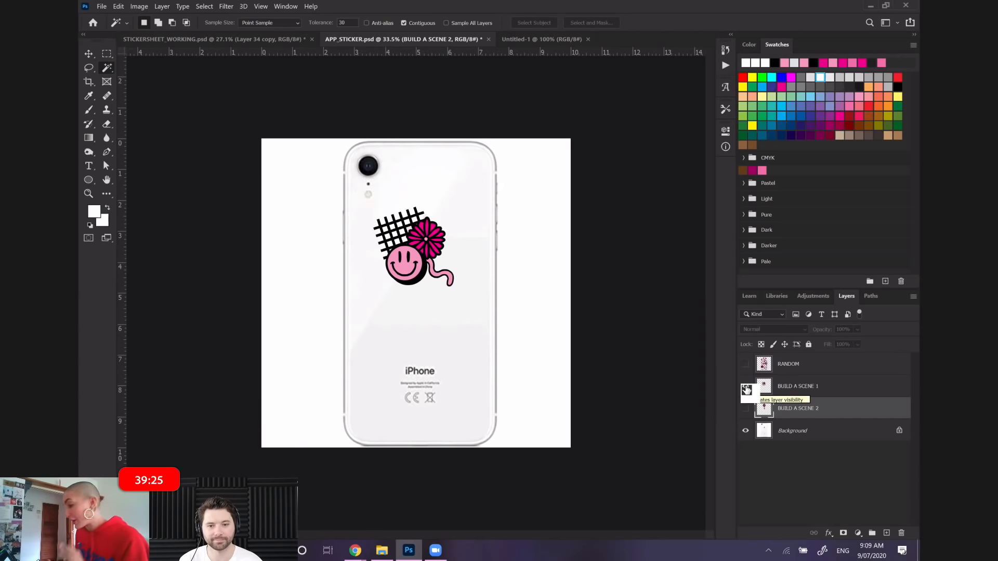
left_click(746, 387)
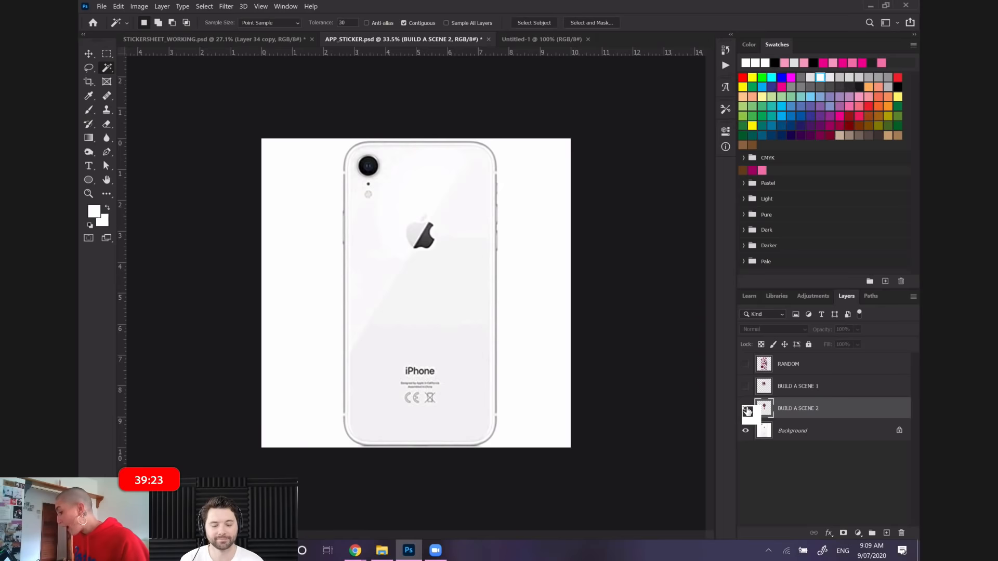
left_click(746, 409)
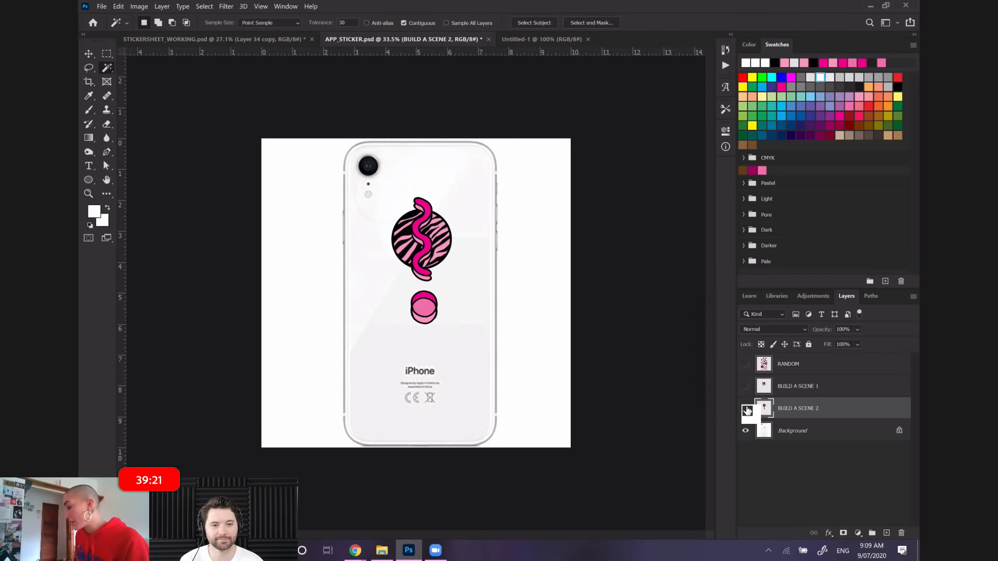
left_click(746, 408)
left_click(746, 387)
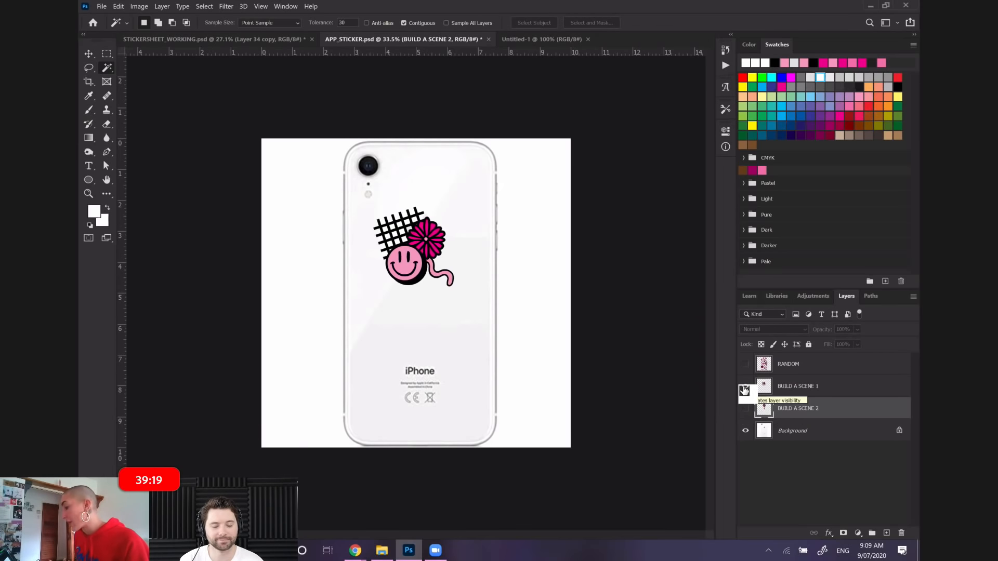
left_click(745, 387)
left_click(745, 366)
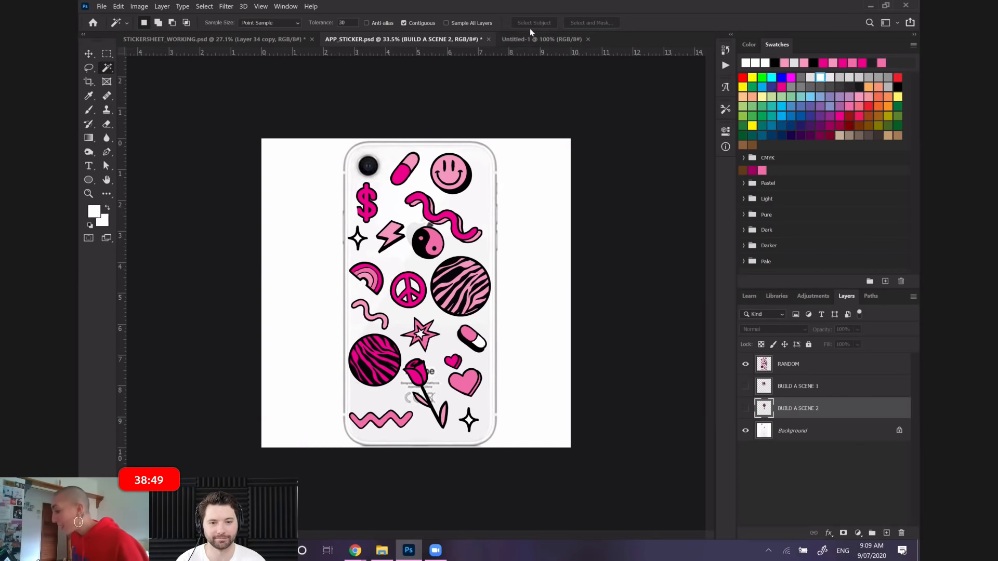
Return to STICKERSHEET_WORKING.psd and delete the Layer 34 copy layer
left_click(274, 39)
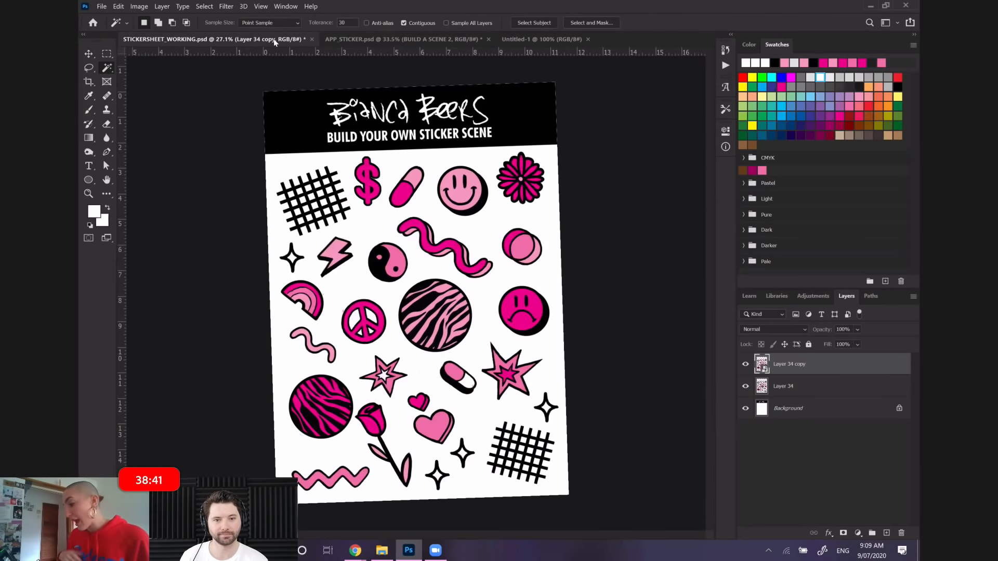
left_click(88, 81)
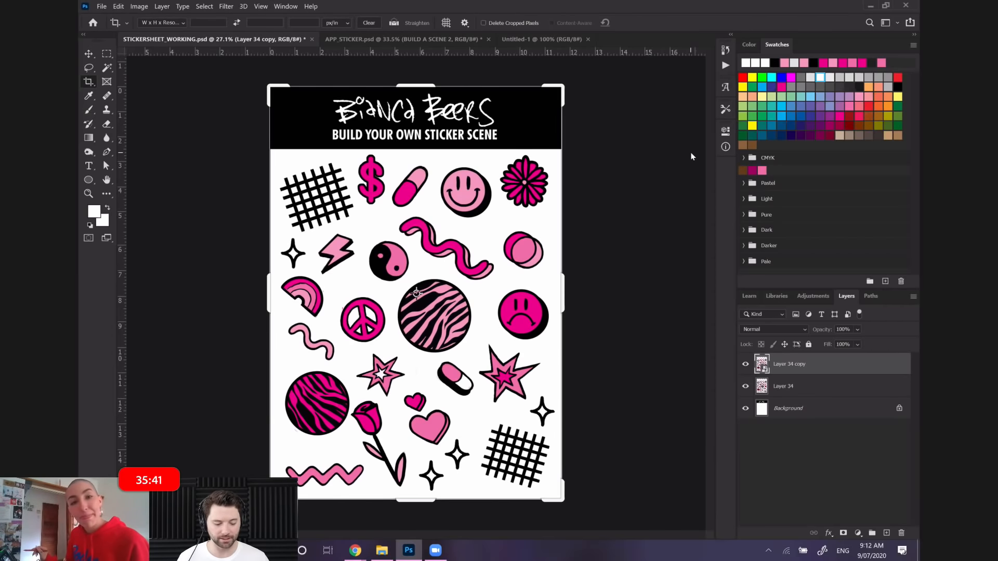
left_click(809, 362)
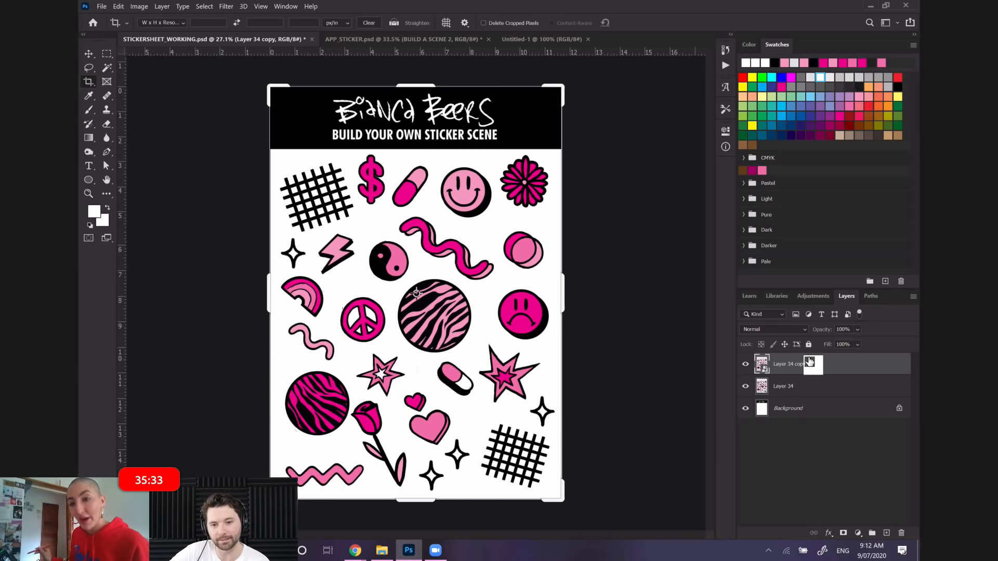
left_click_drag(809, 362, 901, 532)
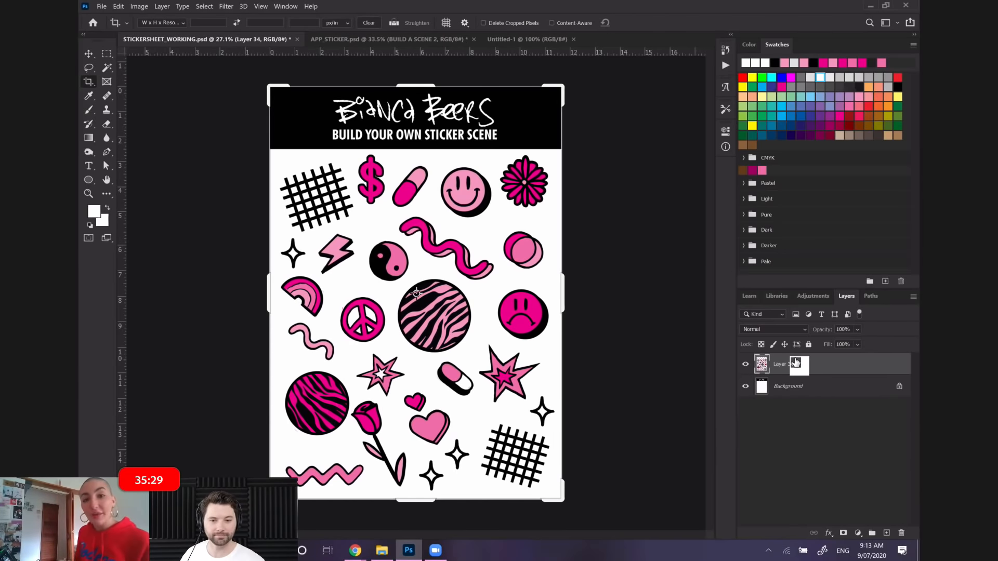
Duplicate Layer 34 and hide the original, keeping only the copy visible above the background
mouse_move(795, 362)
left_mouse_down()
mouse_move(872, 399)
mouse_move(813, 369)
left_mouse_up()
right_click(813, 369)
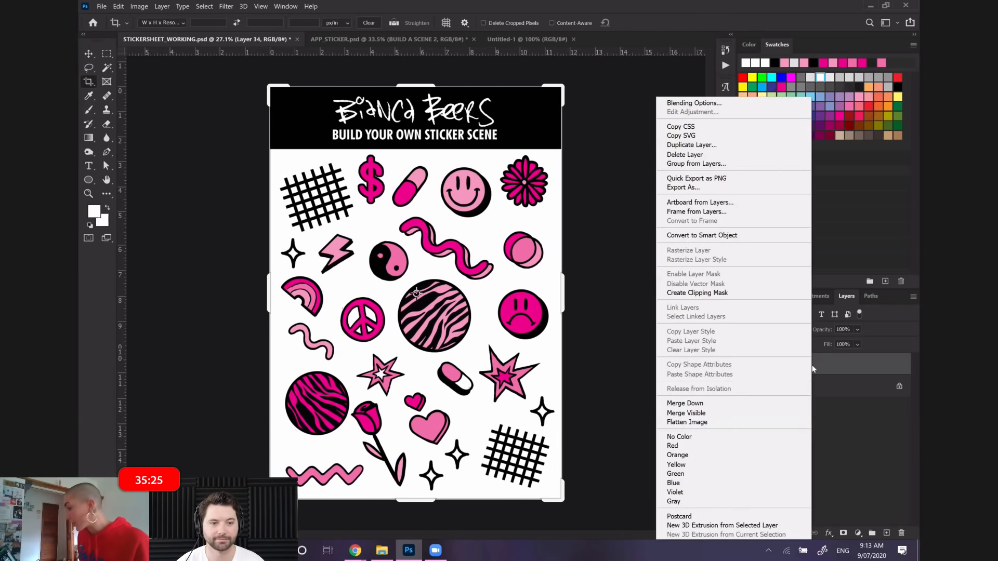
right_click(843, 369)
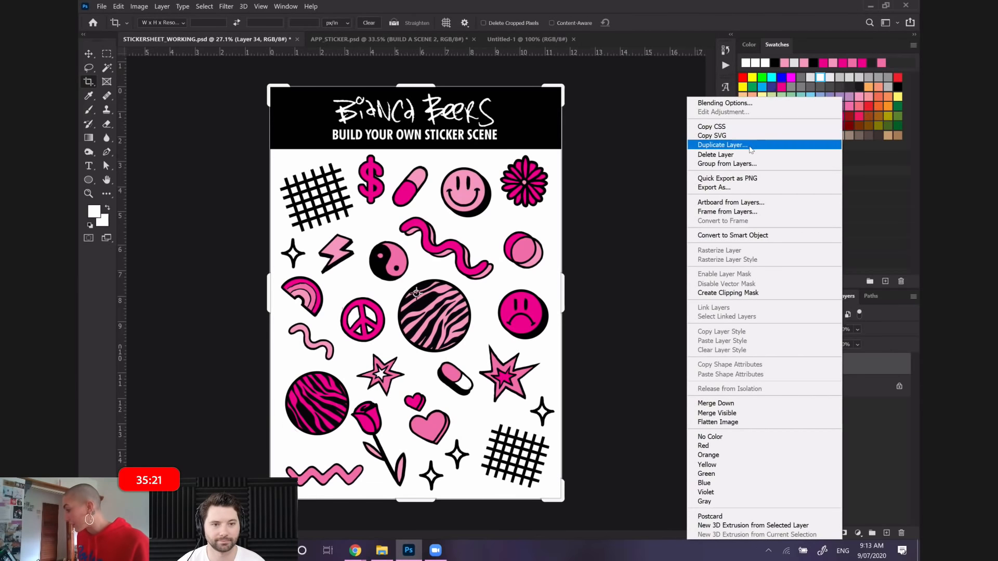
left_click(748, 145)
left_click(331, 113)
left_click(746, 386)
left_click(742, 364)
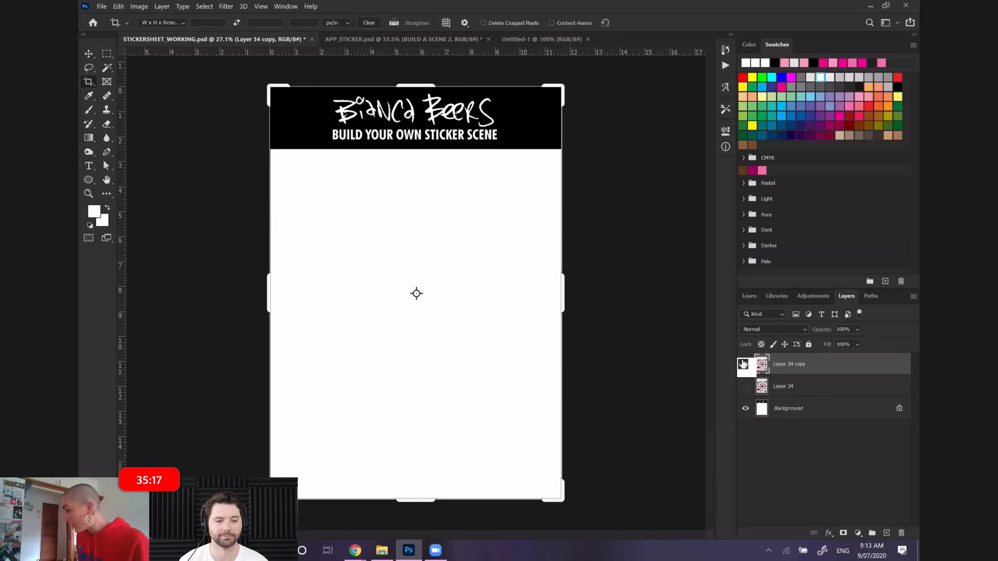
left_click(743, 364)
Convert the duplicated sticker layer to a smart object and copy it into the Untitled-1 document
right_click(790, 367)
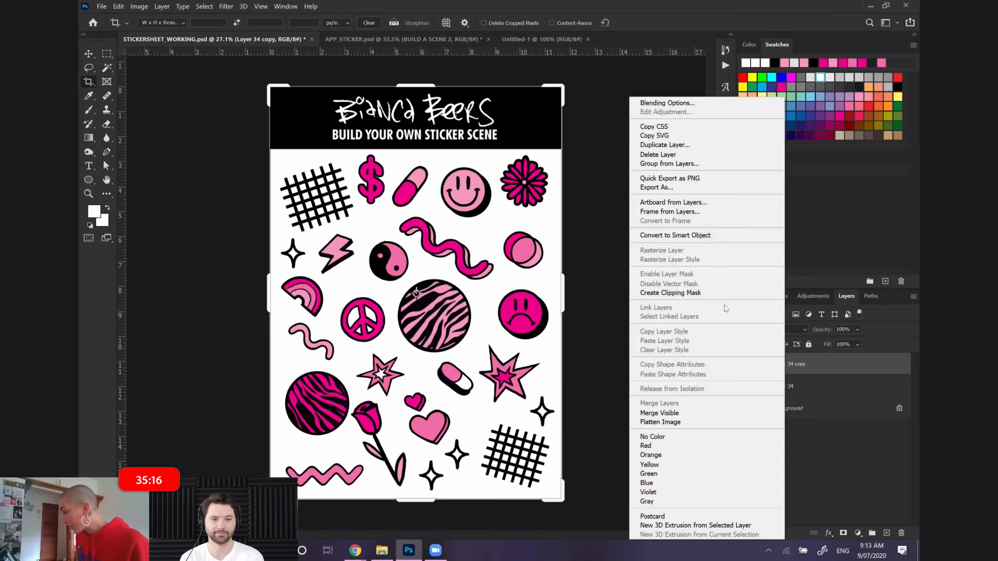
left_click(695, 235)
left_click_drag(787, 365, 457, 232)
scroll(462, 235, "down", 5)
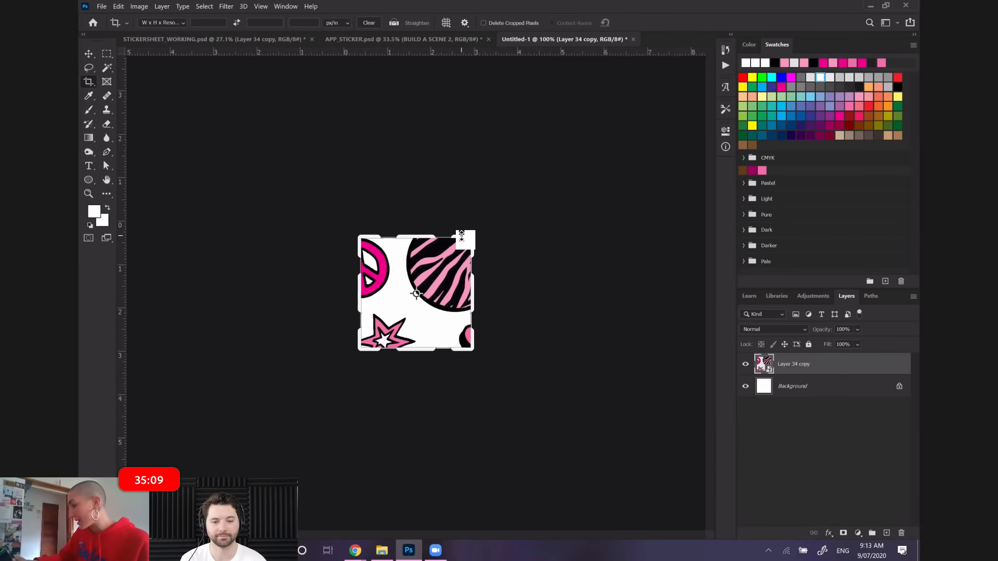
key("Return")
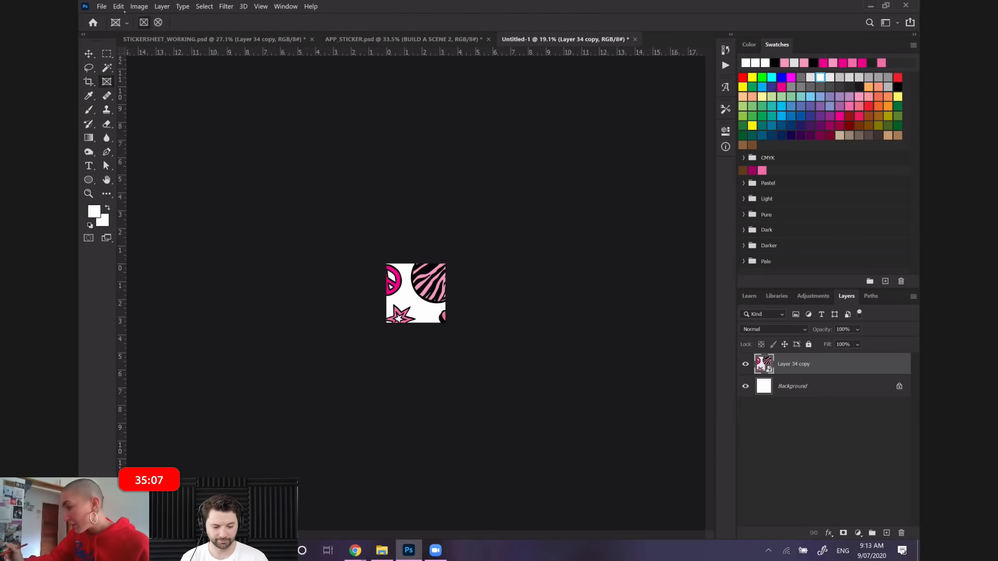
Scale the oversized sticker layer down to about 35.5% with Free Transform
left_click(119, 6)
left_click(142, 225)
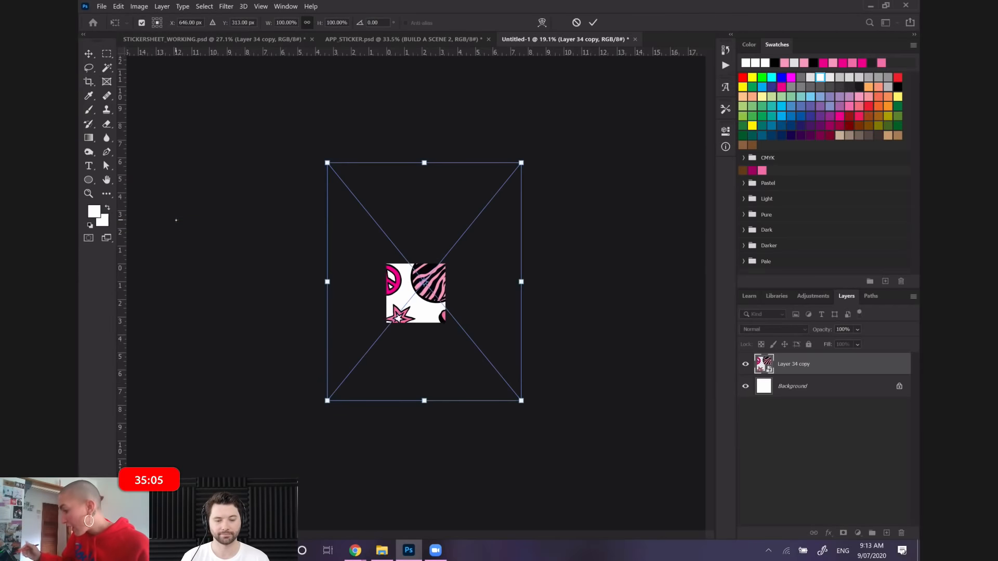
left_click_drag(521, 162, 386, 312)
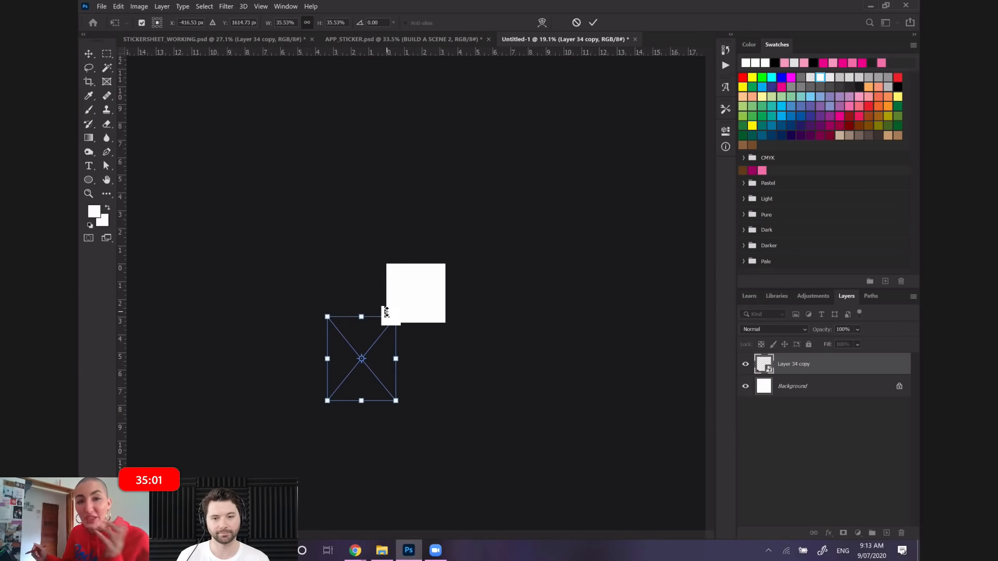
double_click(350, 341)
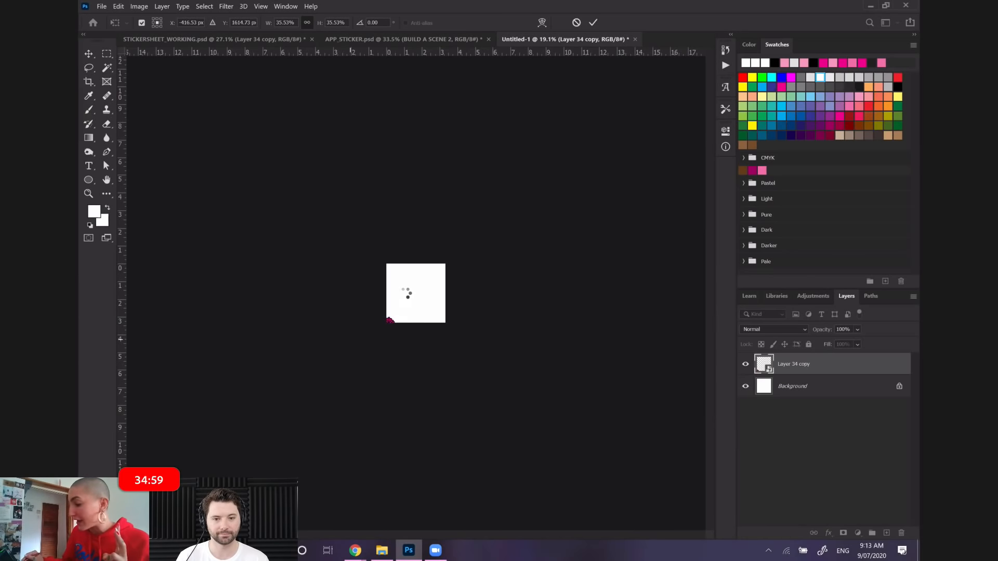
Move the sticker layer over the square canvas and scale it to about 30.8% so it roughly fills the canvas width
left_click(118, 6)
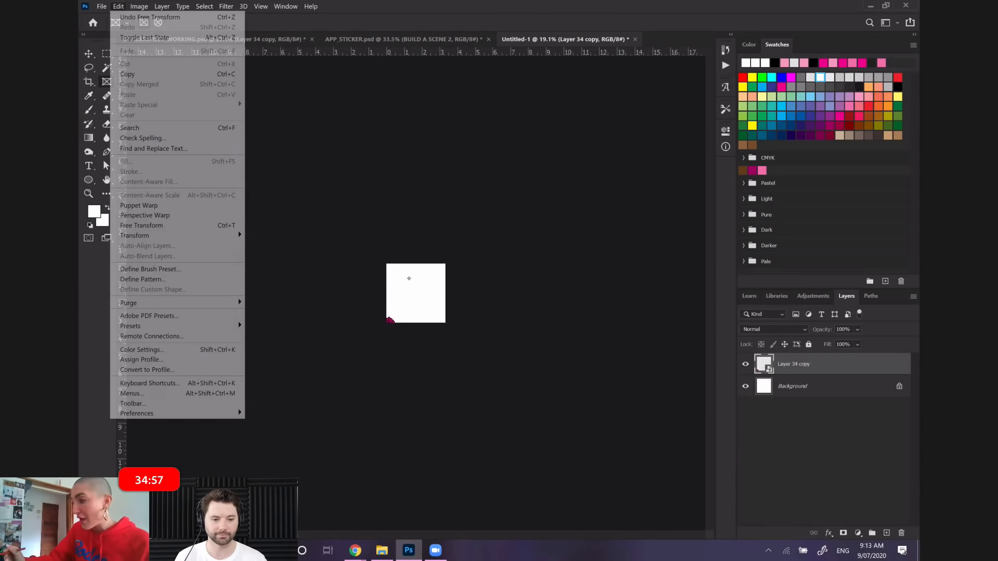
left_click(171, 218)
left_click_drag(401, 312, 411, 270)
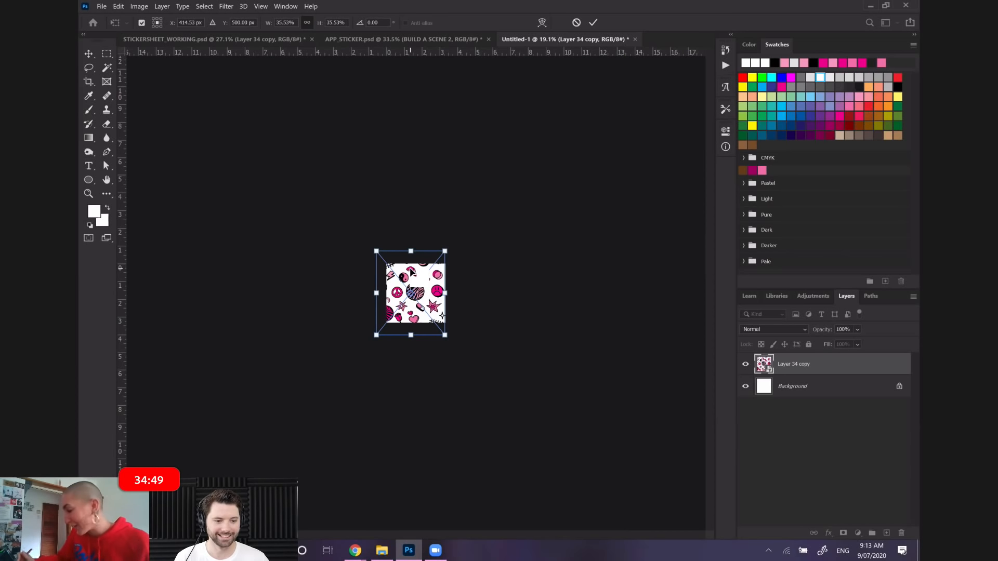
left_click_drag(376, 335, 383, 321)
left_click(103, 68)
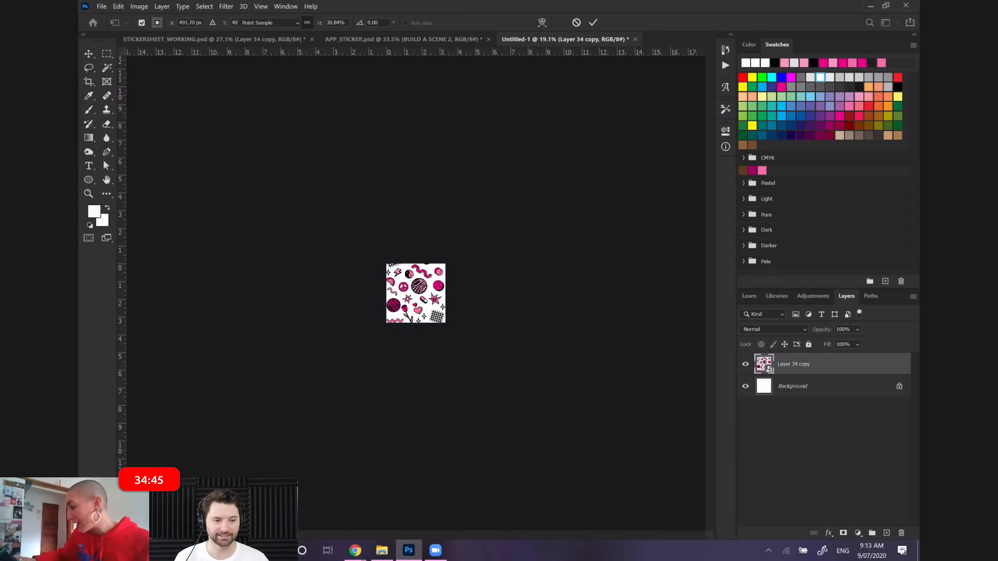
Enlarge and reposition the sticker layer with Free Transform so the pink smiley face sits near the centre of the canvas
scroll(100, 65, "up", 5)
scroll(100, 65, "up", 5)
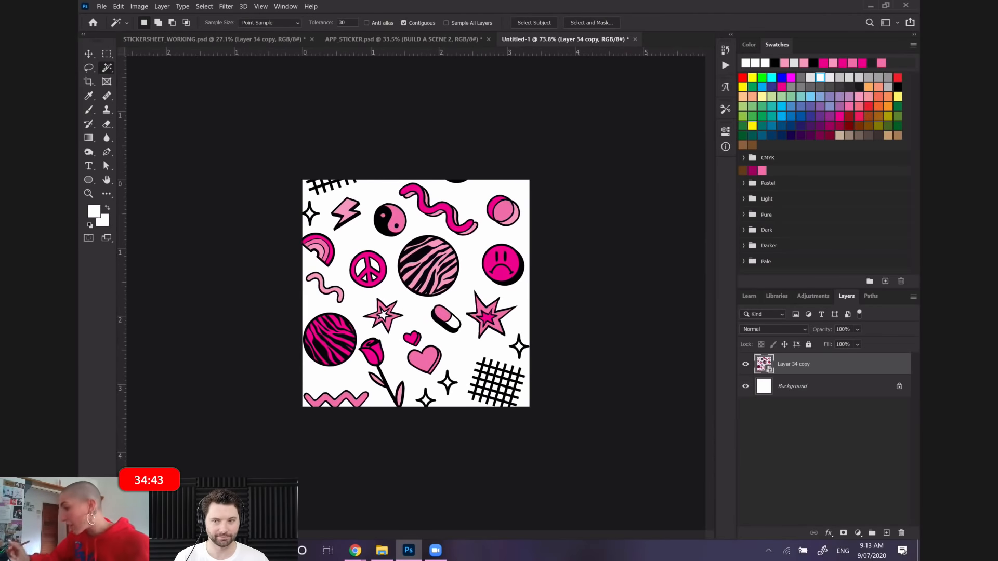
left_click(118, 6)
left_click(135, 224)
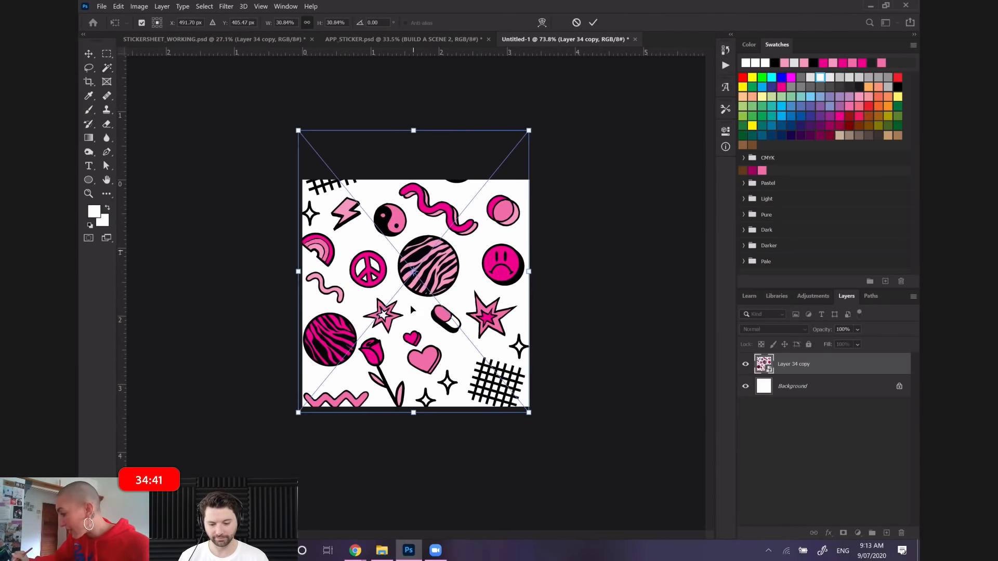
left_click_drag(410, 310, 403, 398)
left_click_drag(290, 216, 243, 175)
left_click_drag(433, 249, 432, 310)
left_click_drag(247, 235, 176, 188)
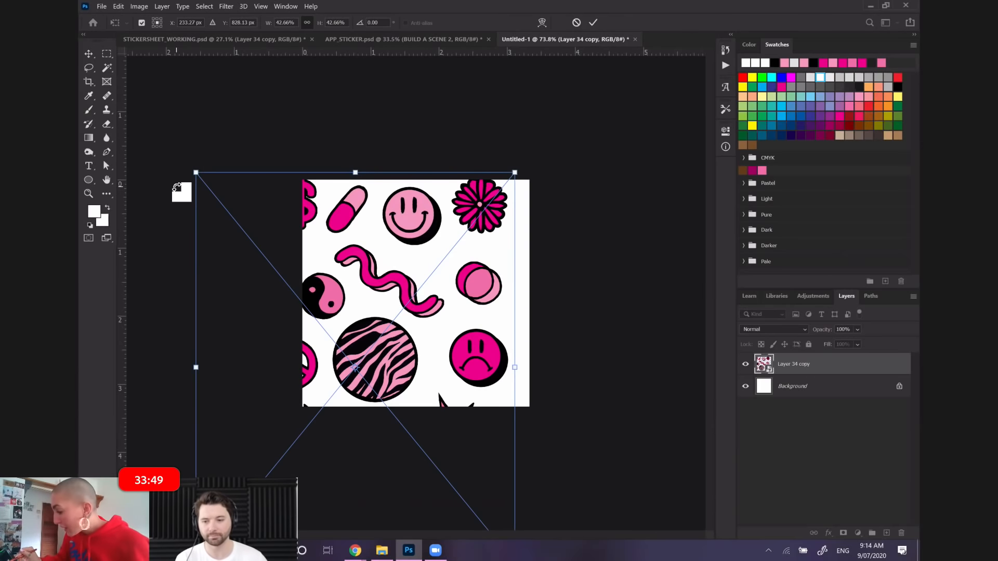
left_click_drag(515, 367, 665, 279)
left_click_drag(465, 243, 376, 364)
key("Return")
Draw a freehand Lasso selection around the pink smiley face sticker
key("l")
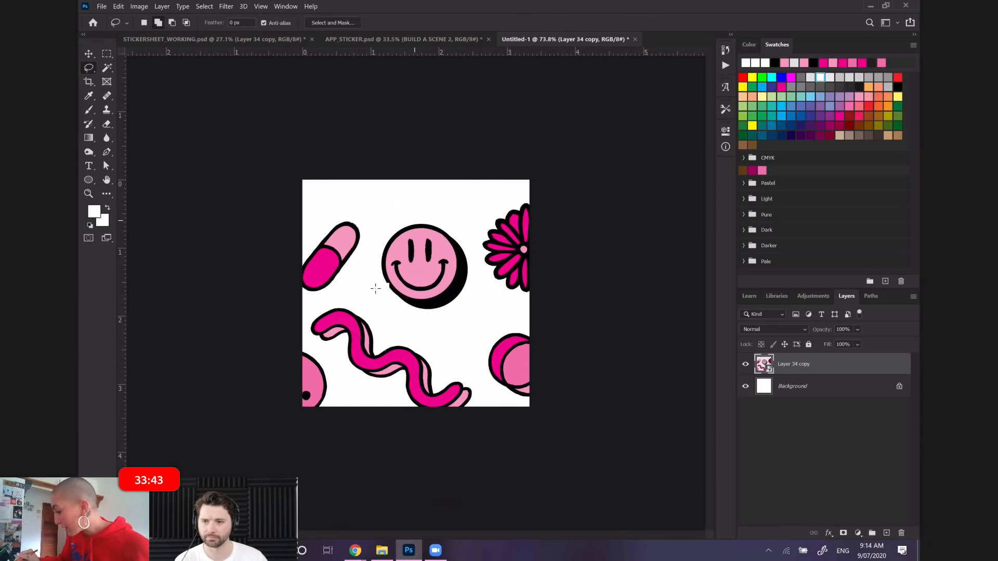
left_click_drag(460, 296, 413, 203)
key("ctrl+d")
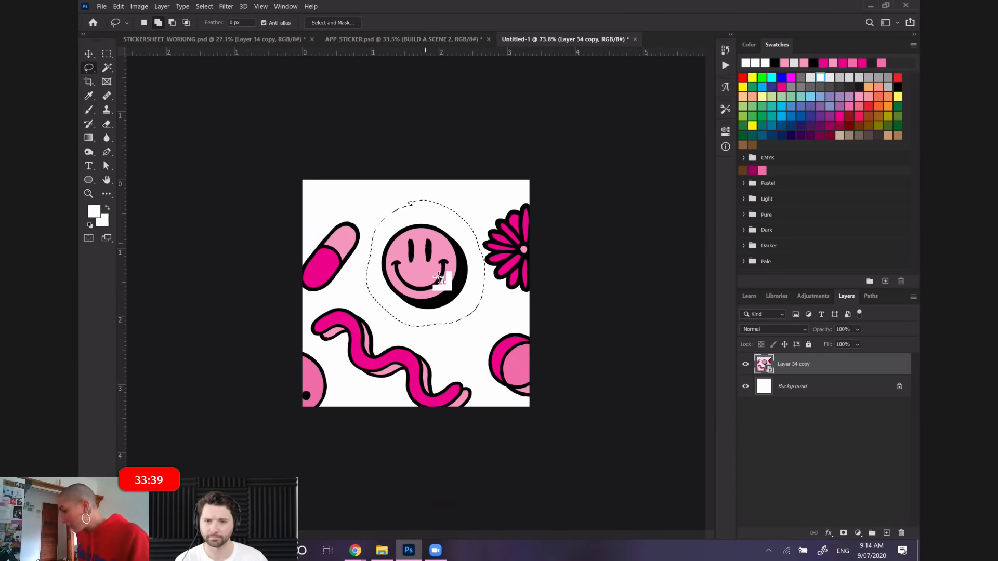
Copy the selected pink smiley face onto its own layer with Layer Via Copy
right_click(445, 292)
left_click(468, 362)
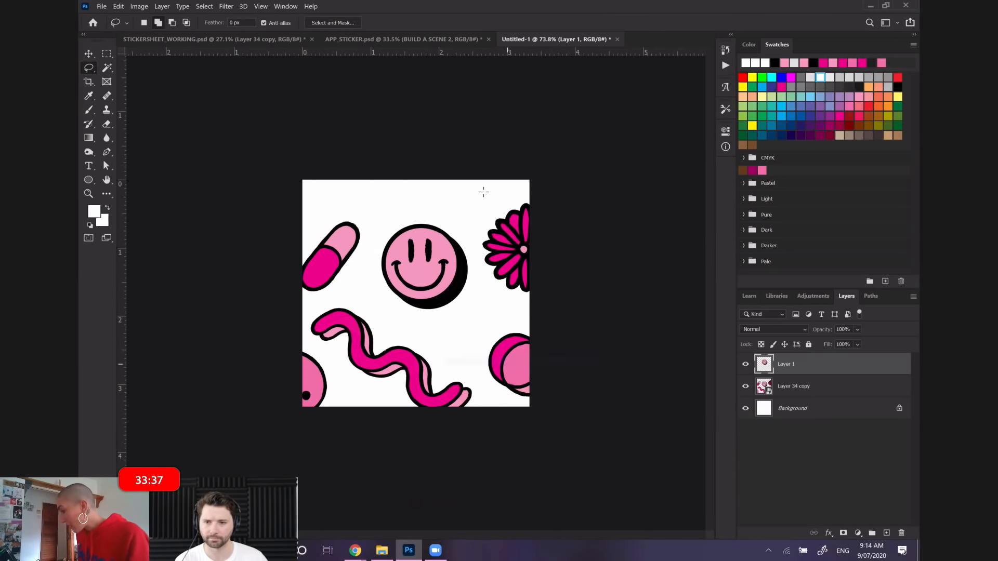
Move the sticker sheet layer with Free Transform so the dollar sign and yin-yang designs sit fully inside the canvas
left_click_drag(802, 381, 800, 391)
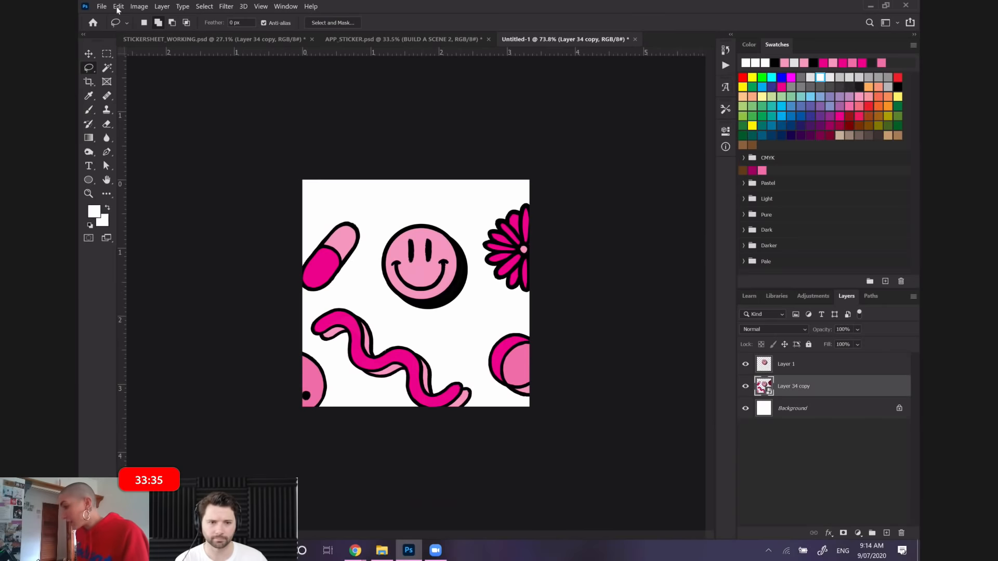
left_click(119, 8)
left_click(146, 223)
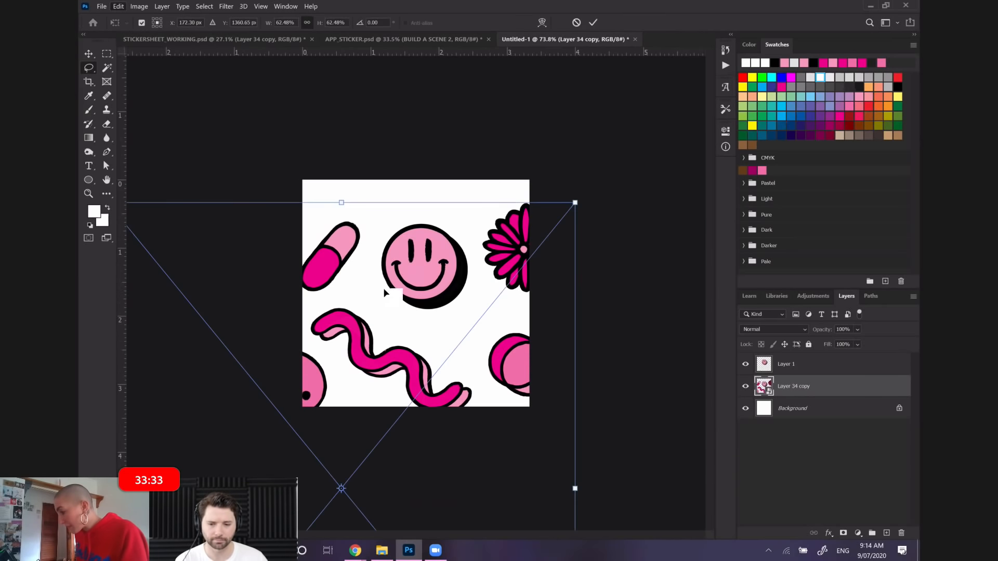
left_click_drag(450, 301, 426, 250)
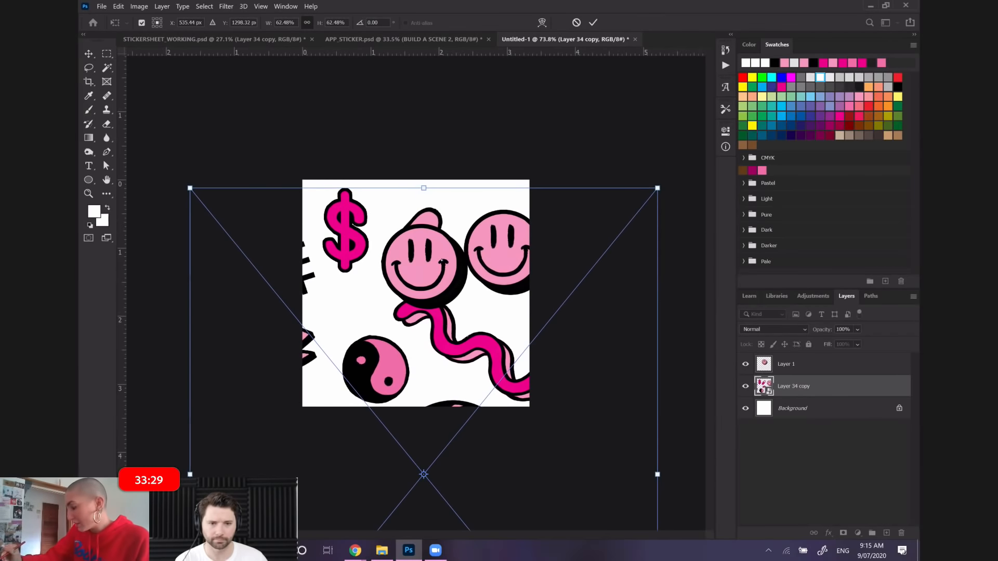
Lasso the pink dollar sign and copy it to its own layer with Layer Via Copy
left_click(88, 67)
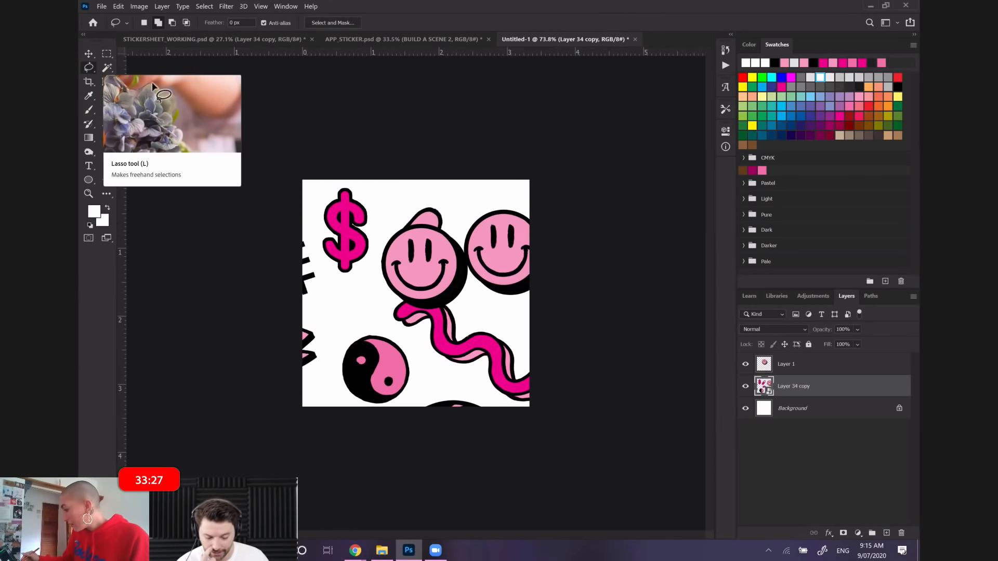
mouse_move(347, 181)
left_mouse_down()
mouse_move(331, 268)
mouse_move(356, 288)
mouse_move(378, 264)
mouse_move(380, 233)
mouse_move(372, 198)
mouse_move(349, 181)
left_mouse_up()
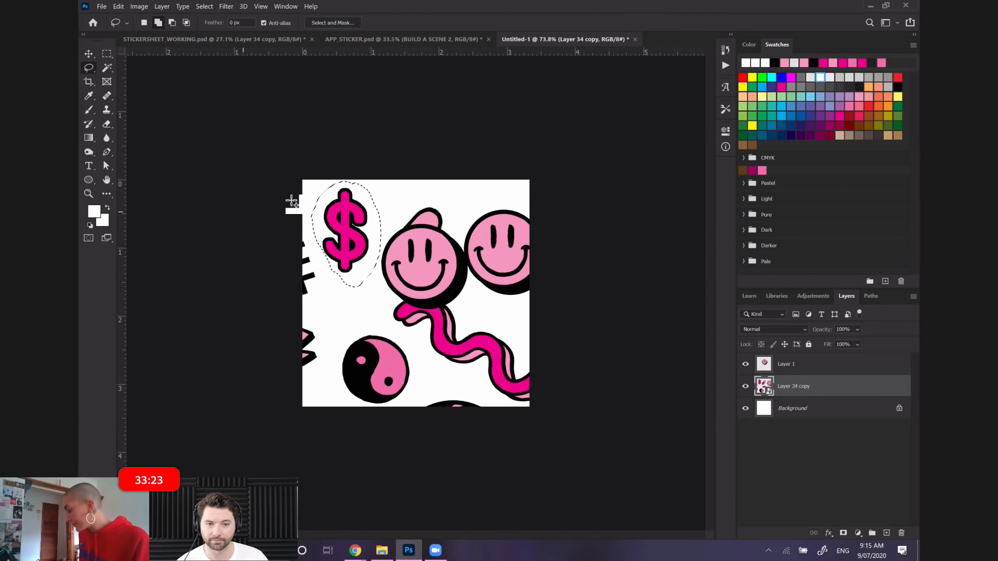
right_click(345, 210)
left_click(406, 283)
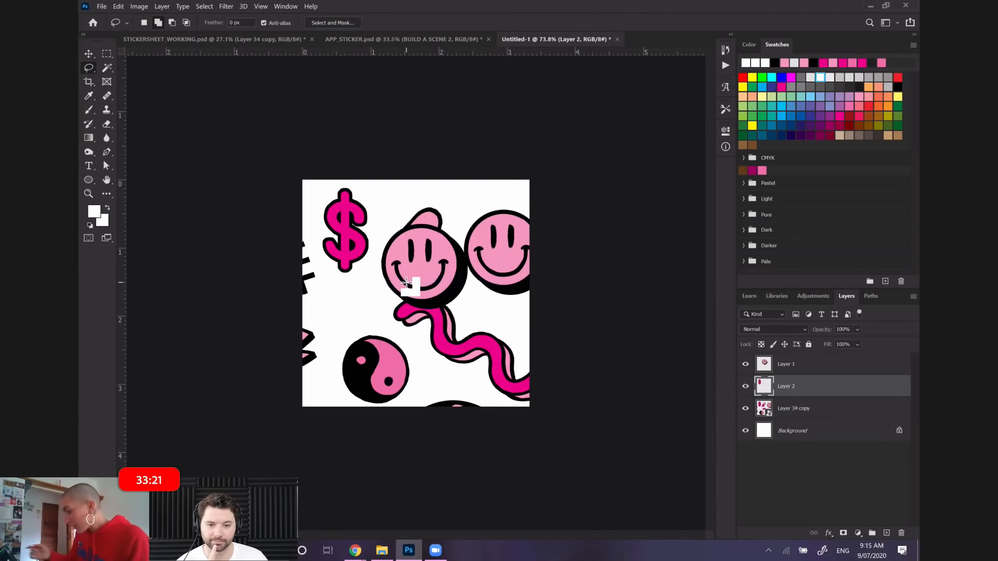
Lasso the yin-yang symbol on the sticker sheet layer and copy it to its own layer with Layer Via Copy
left_click(813, 408)
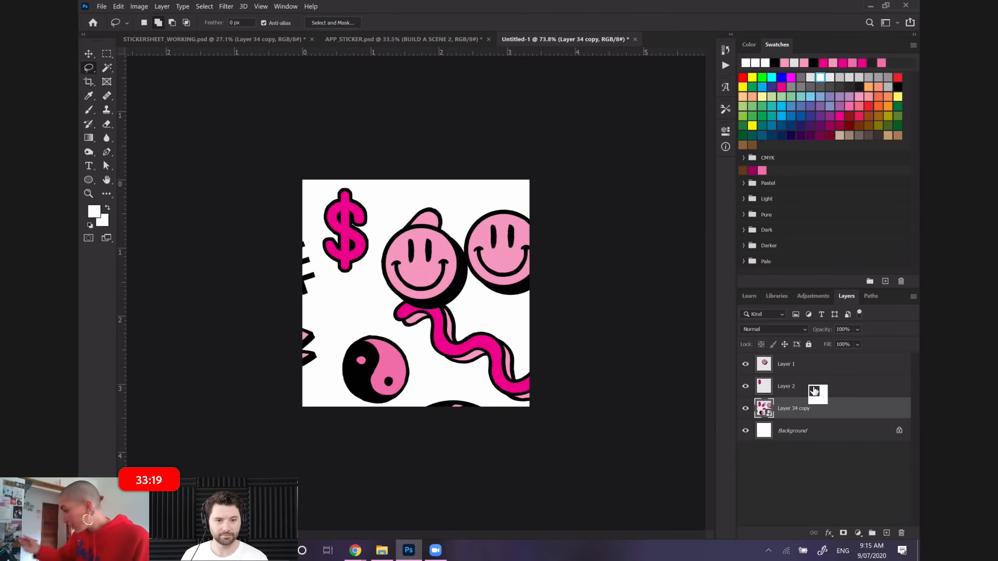
mouse_move(343, 400)
left_mouse_down()
mouse_move(376, 413)
mouse_move(402, 408)
left_mouse_up()
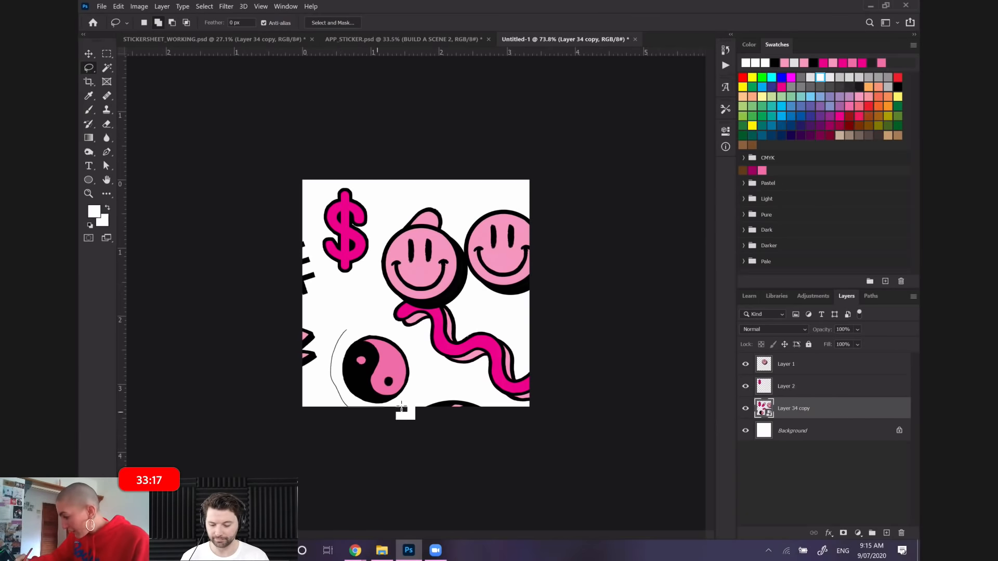
left_click_drag(357, 328, 359, 327)
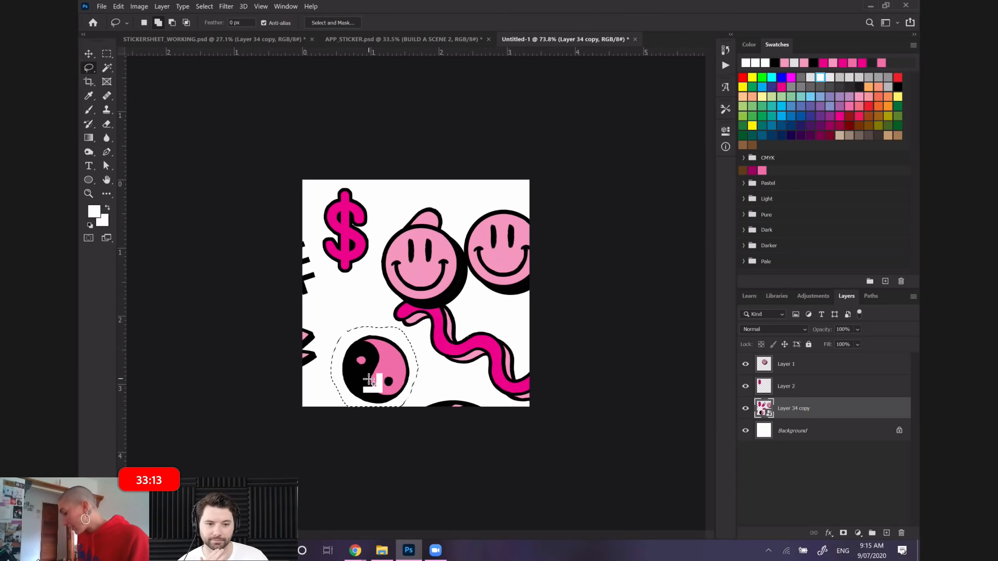
right_click(356, 368)
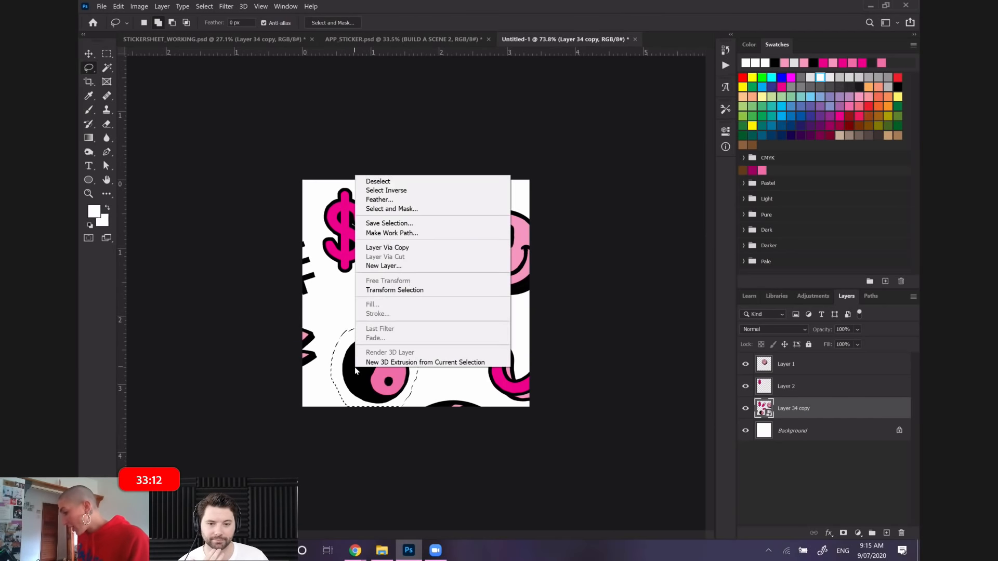
left_click(397, 249)
Hide the sticker sheet layer so only the isolated stickers show over the white background
left_click_drag(794, 416, 844, 435)
left_click(747, 432)
left_click_drag(753, 439, 810, 414)
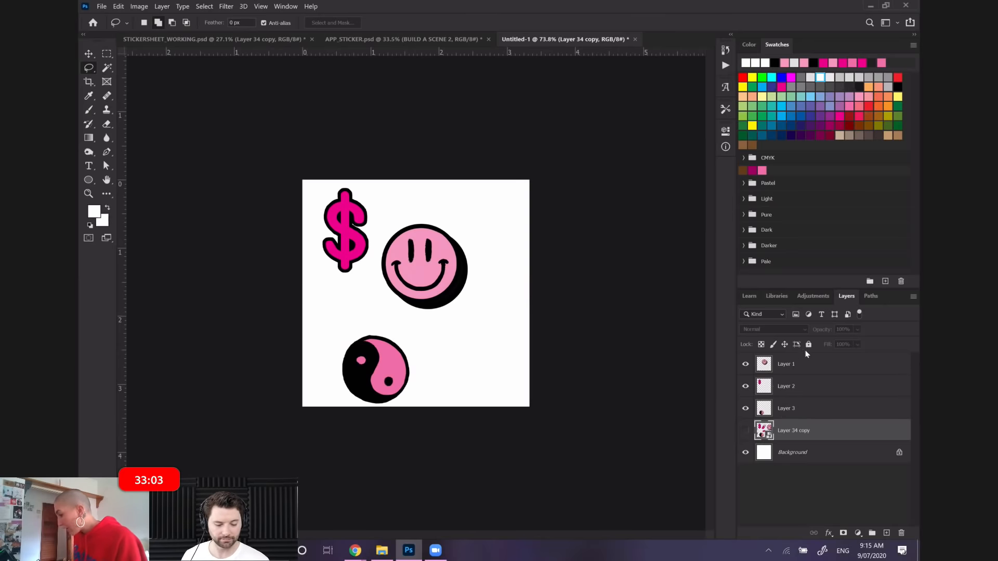
Enlarge the yin-yang sticker to about 134.8% with Free Transform and shift it slightly up and to the left
left_click_drag(806, 359, 790, 412)
left_click(107, 6)
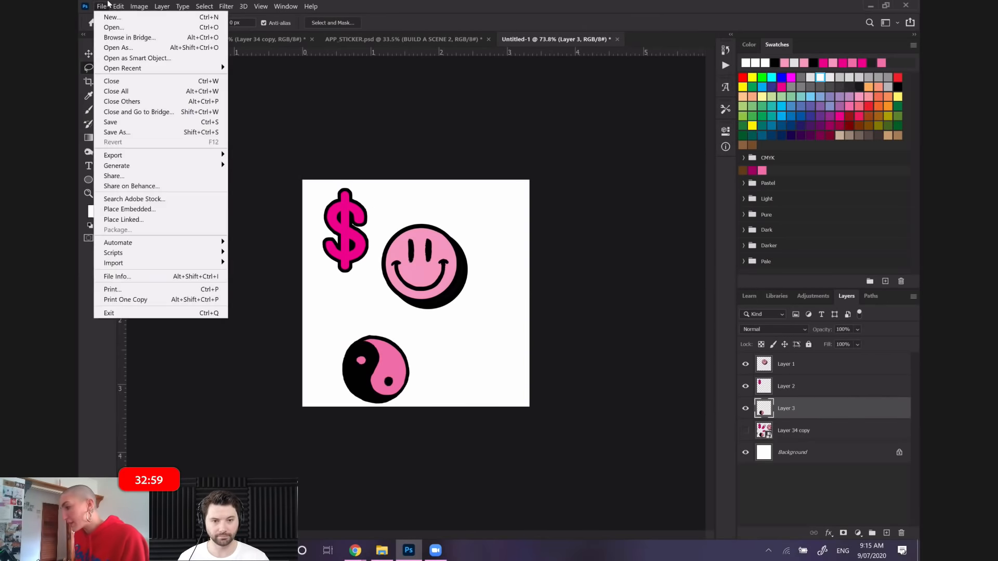
left_click(140, 225)
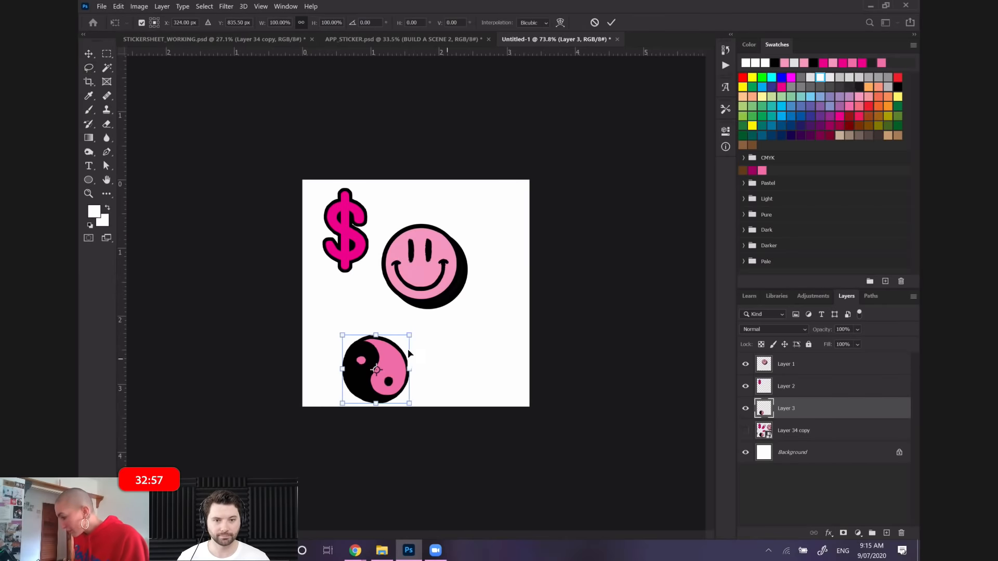
left_click_drag(409, 370, 393, 353)
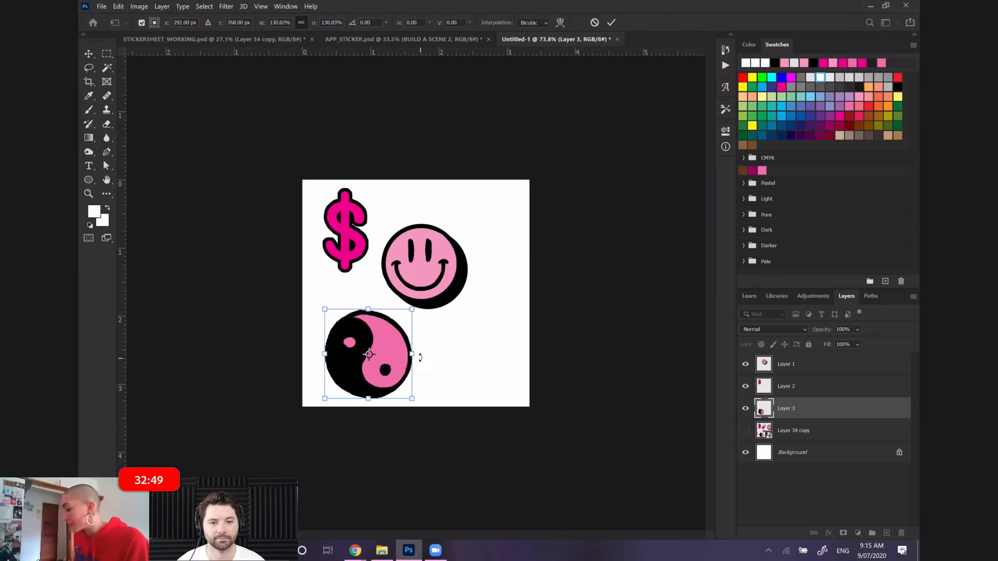
left_click_drag(412, 355, 415, 354)
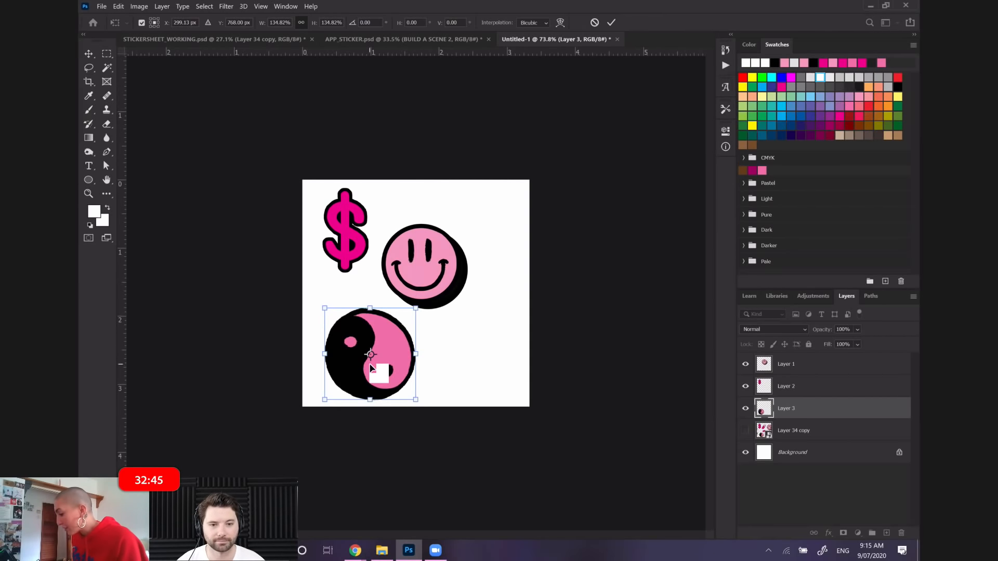
key("Return")
key("l")
Scale the smiley face sticker up to about 104.4% with Free Transform
left_click(790, 365)
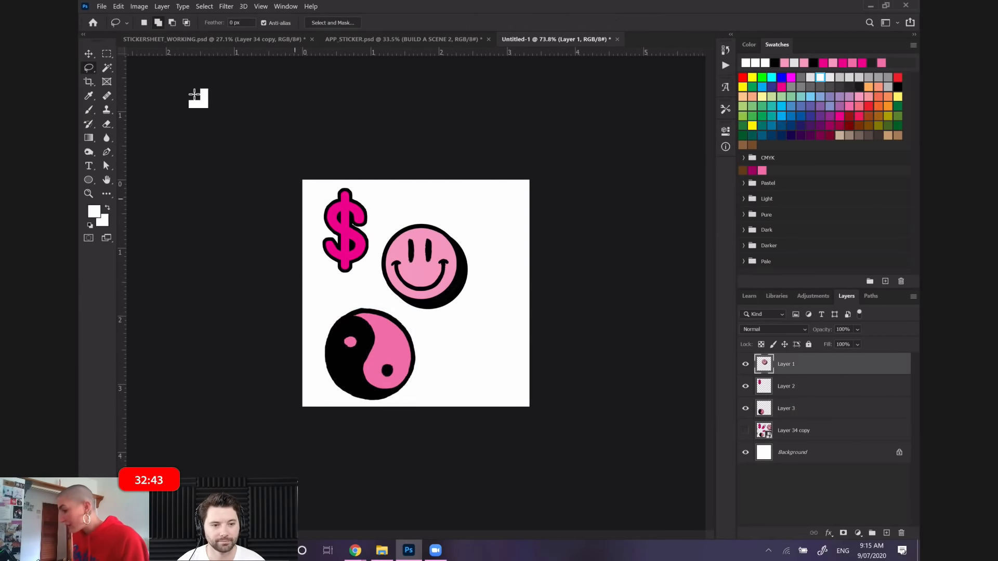
left_click(117, 9)
left_click(149, 224)
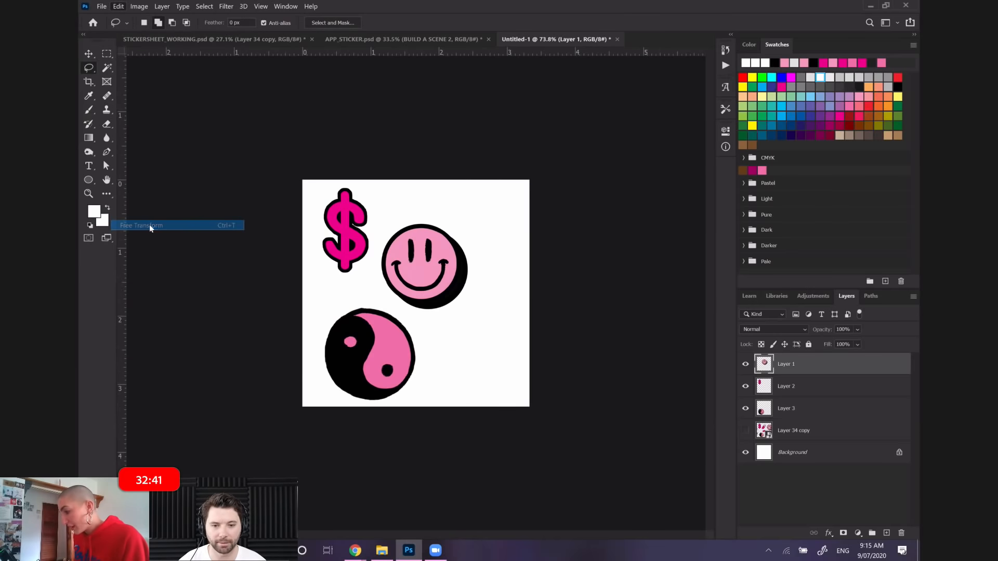
mouse_move(479, 265)
left_mouse_down()
mouse_move(495, 265)
mouse_move(486, 268)
left_mouse_up()
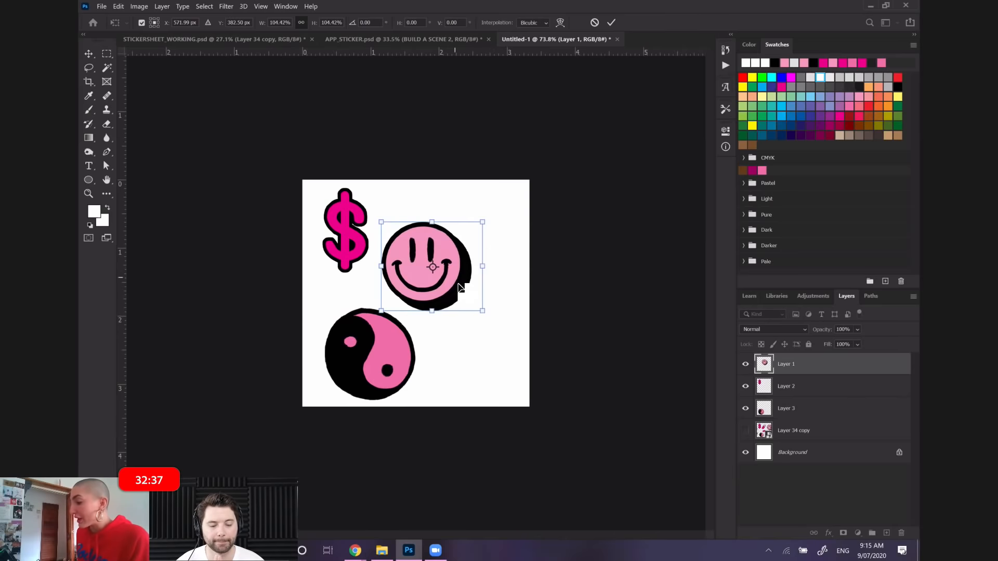
key("Return")
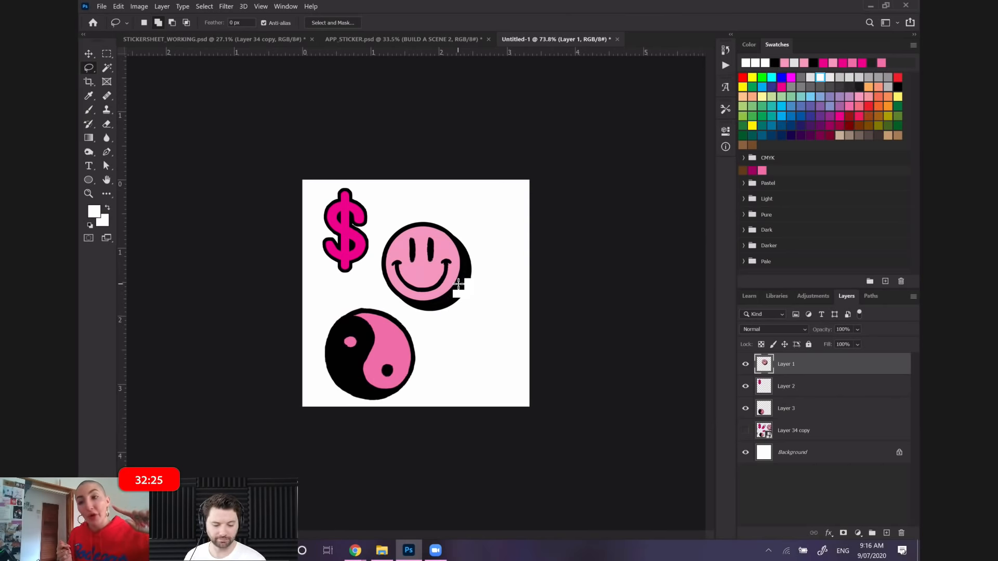
left_click(774, 297)
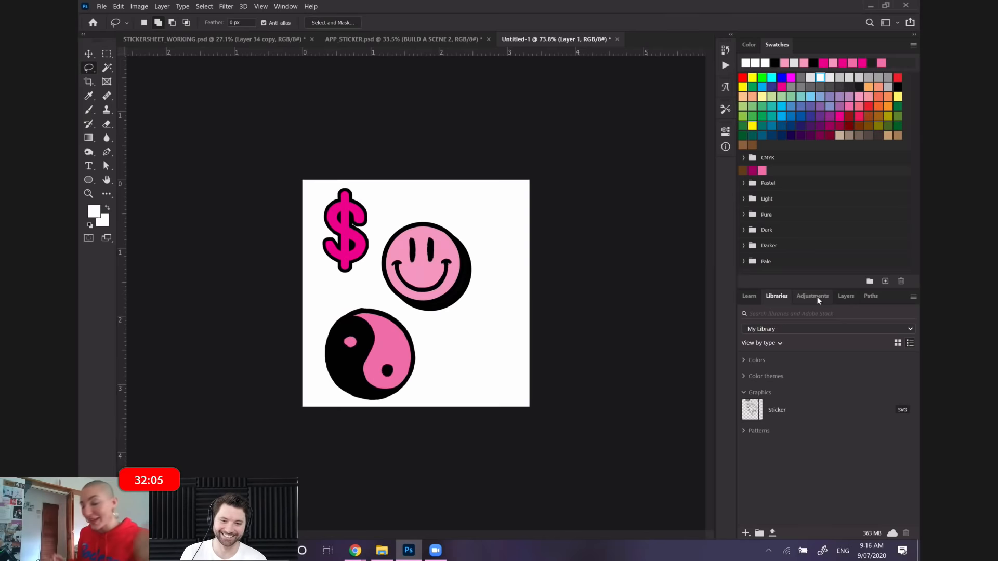
left_click(849, 298)
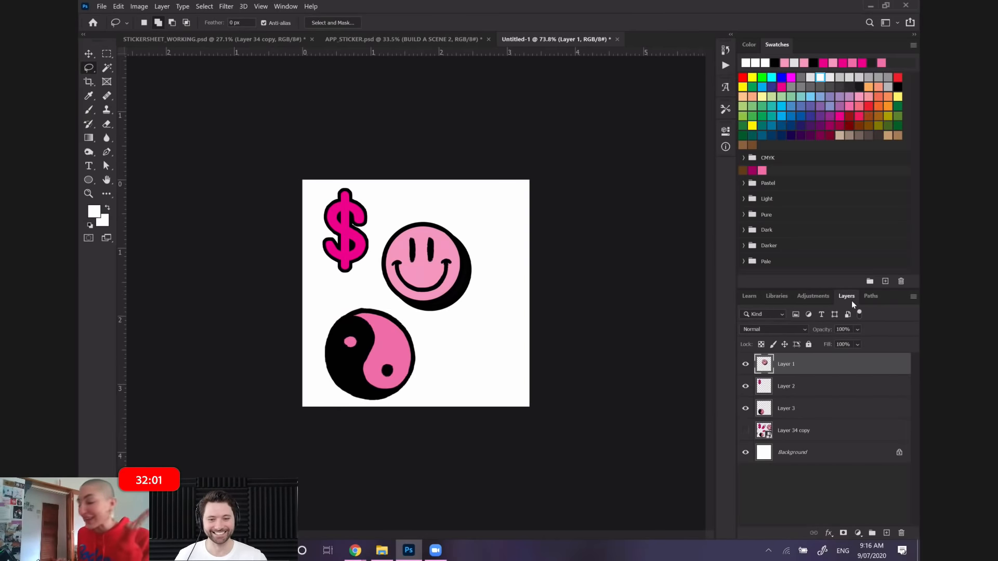
Enlarge the dollar sign sticker to about 114.2% with Free Transform and rotate it about -6.3 degrees
left_click_drag(811, 386, 825, 385)
left_click_drag(161, 68, 151, 55)
left_click(118, 6)
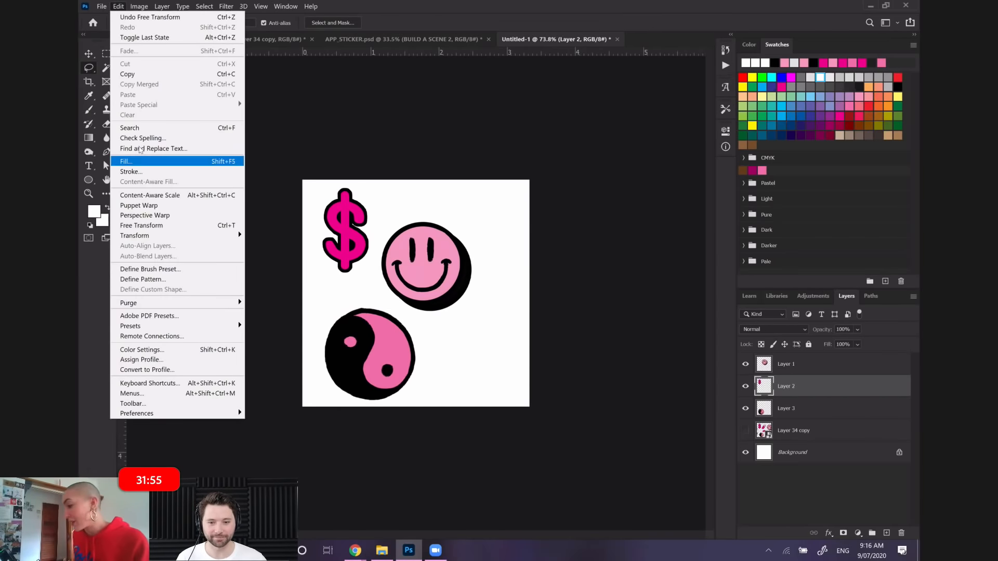
left_click(168, 228)
left_click_drag(368, 275, 377, 288)
left_click_drag(304, 179, 302, 182)
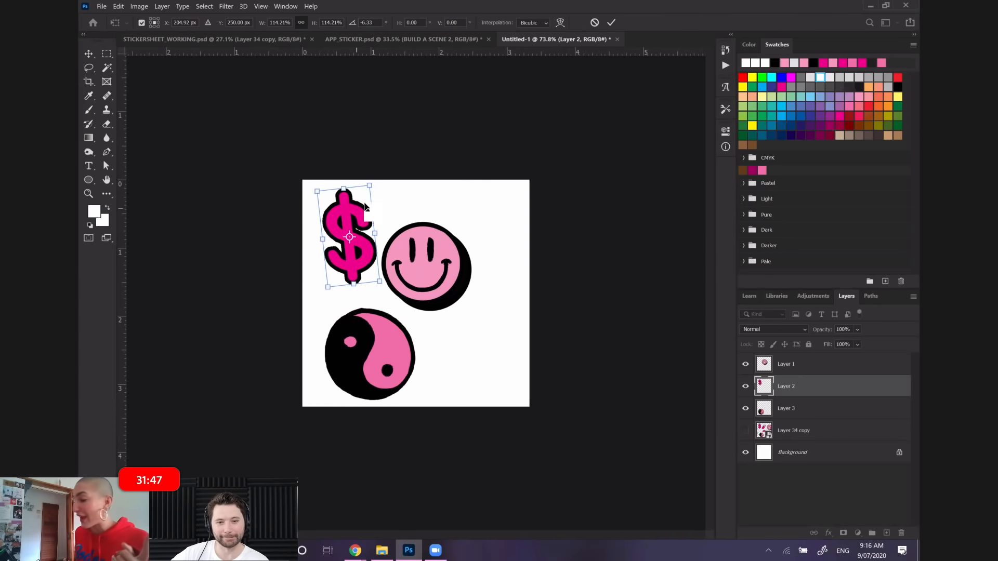
key("Return")
key("l")
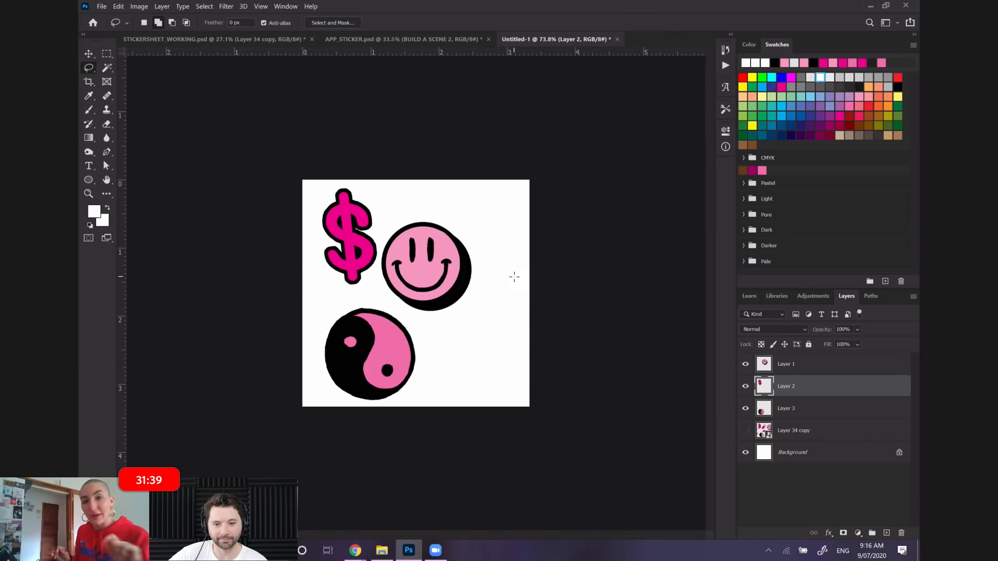
Select the yin-yang sticker's layer
left_click(798, 417)
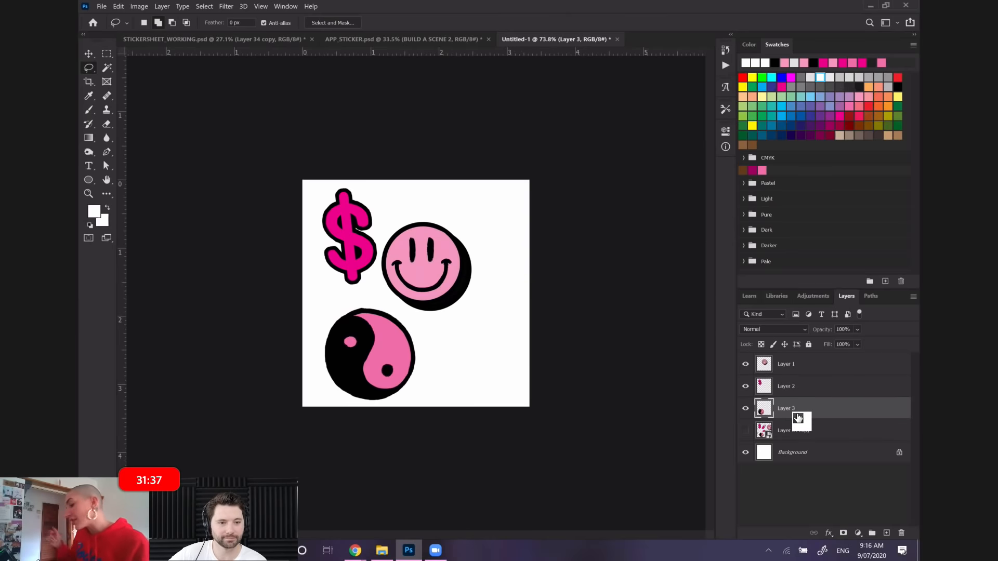
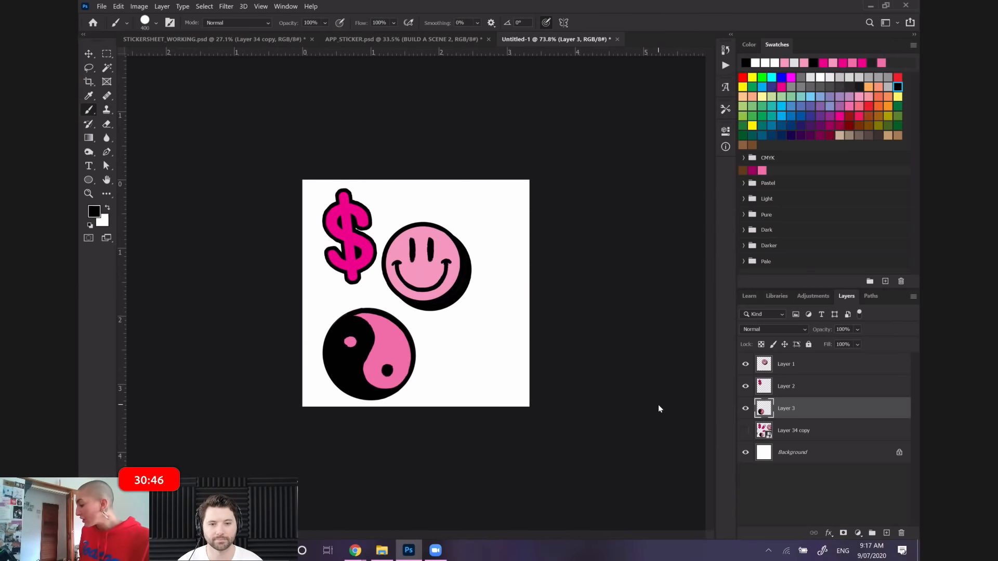
Hide the Background layer and paint black over the pink specks on the yin-yang's upper-left outline with a 5 px brush
left_click(745, 453)
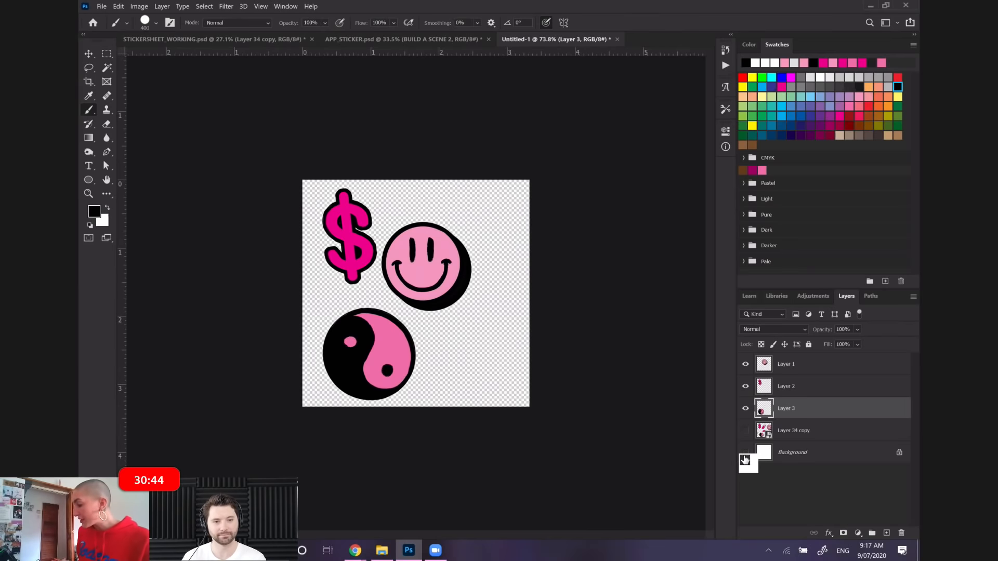
scroll(400, 294, "up", 10)
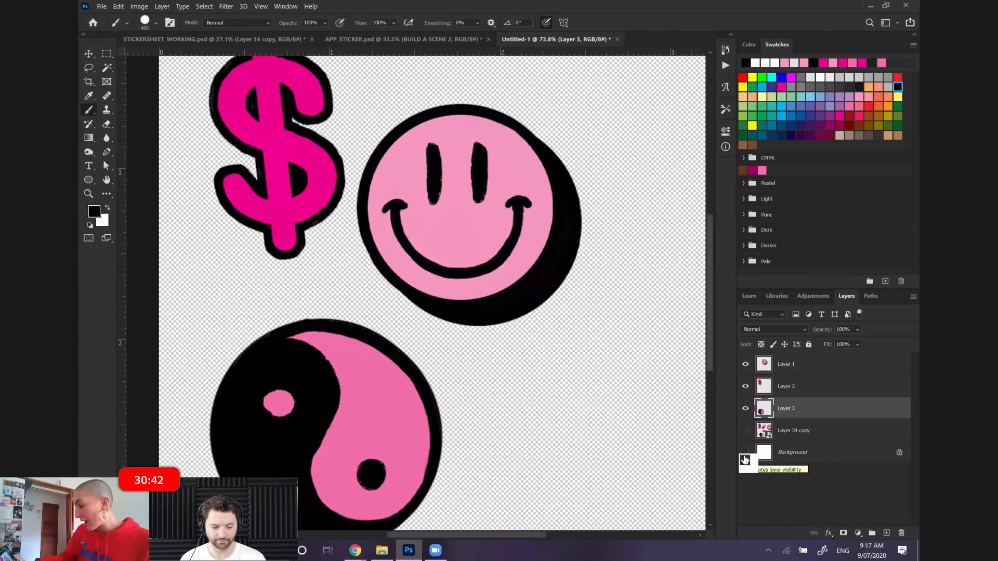
scroll(415, 294, "down", 5)
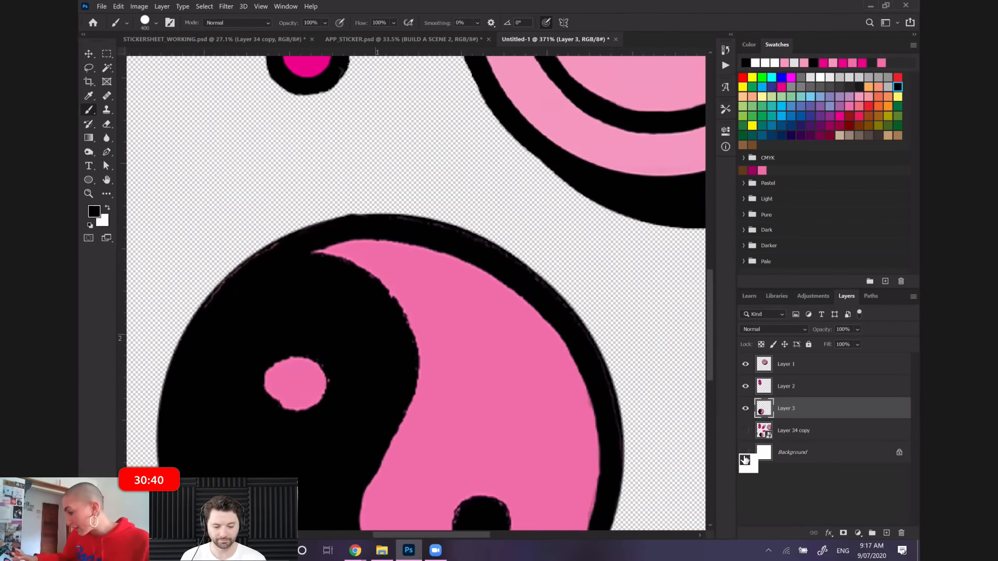
scroll(221, 115, "up", 4)
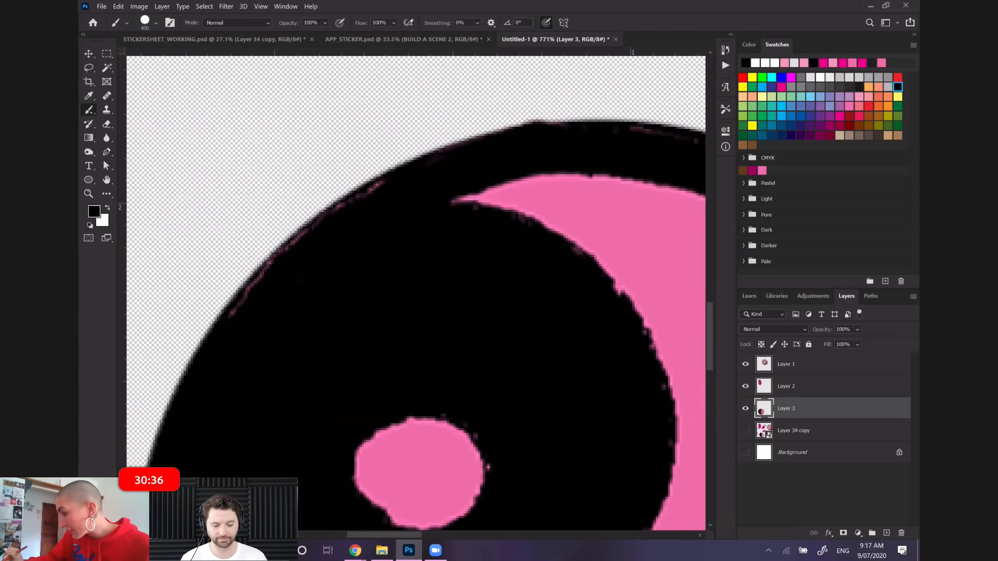
scroll(354, 338, "up", 1)
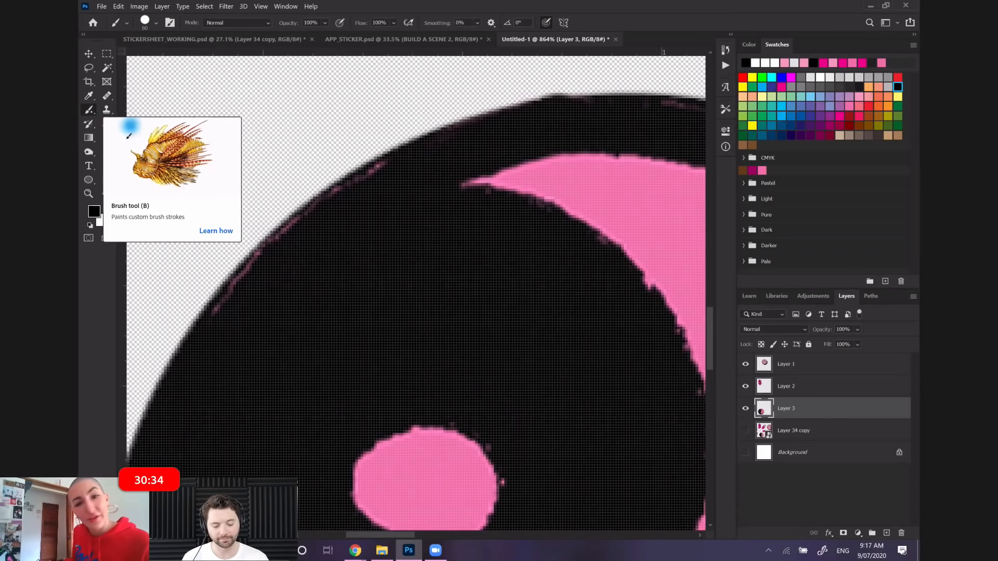
key("bracketleft")
key("bracketleft")
key("bracketleft")
key("bracketleft")
key("bracketleft")
key("bracketleft")
key("bracketleft")
key("bracketleft")
key("bracketleft")
key("bracketleft")
mouse_move(239, 295)
left_mouse_down()
mouse_move(218, 315)
mouse_move(260, 261)
mouse_move(228, 318)
mouse_move(288, 233)
mouse_move(281, 240)
mouse_move(274, 248)
mouse_move(378, 173)
mouse_move(355, 195)
left_mouse_up()
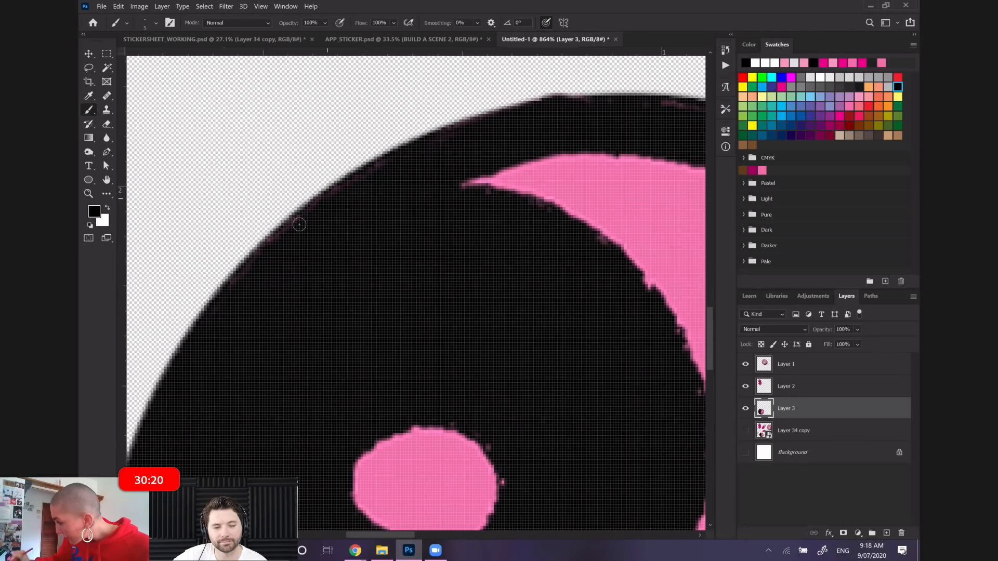
Paint black over the remaining pink specks along the top and right side of the yin-yang's outline, checking the rest of its edge
left_click_drag(644, 109, 535, 148)
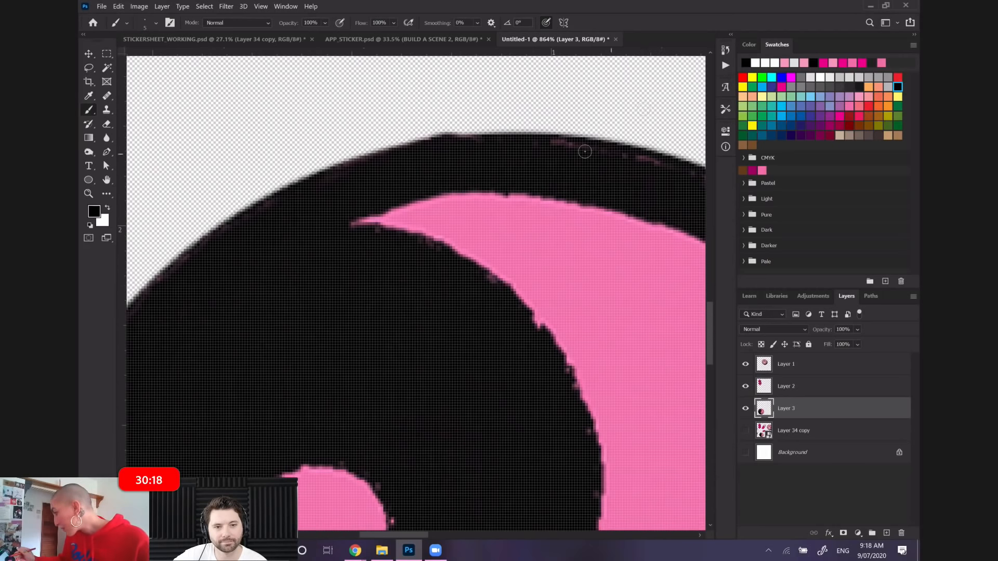
mouse_move(623, 154)
left_mouse_down()
mouse_move(639, 163)
mouse_move(575, 168)
left_mouse_up()
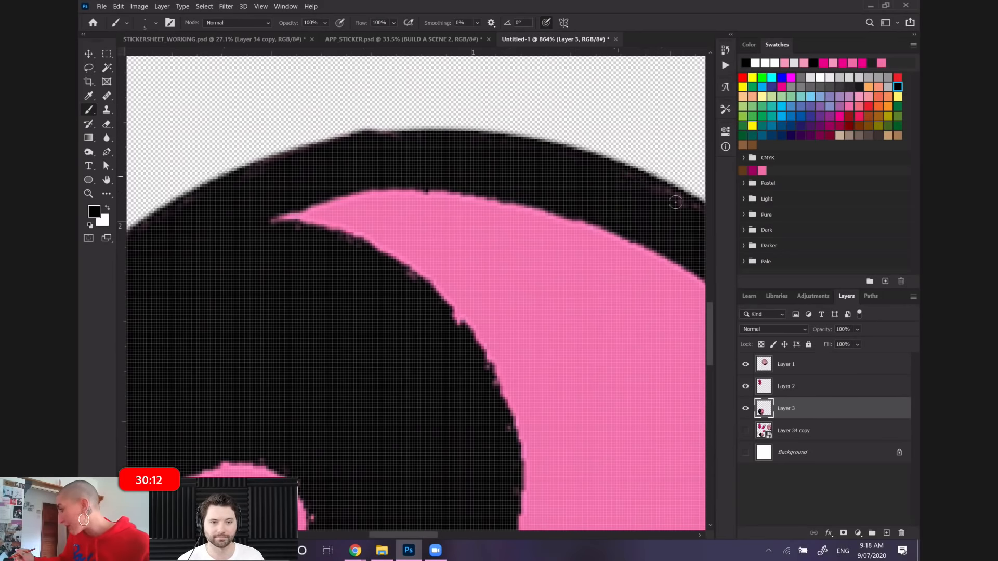
scroll(673, 206, "right", 3)
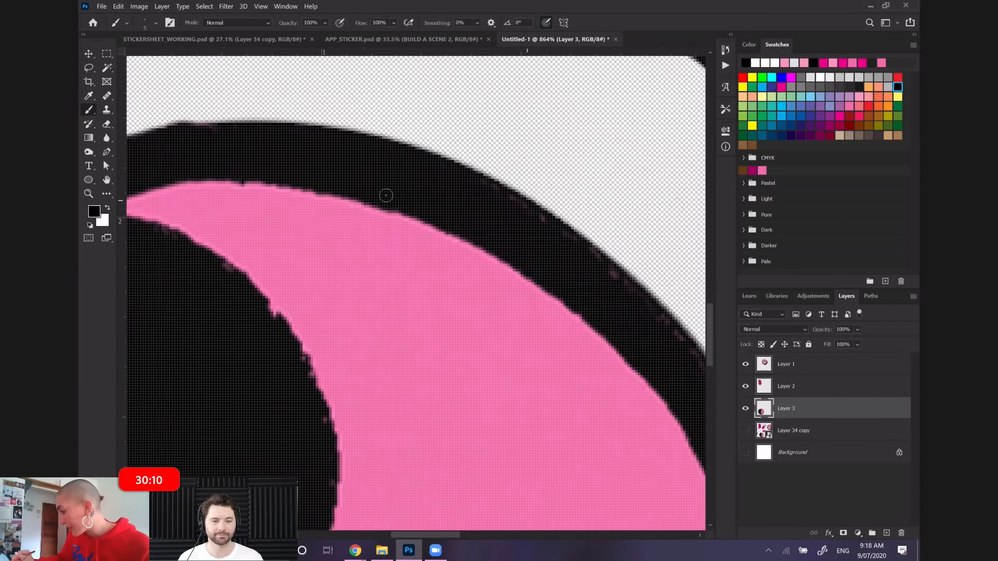
scroll(386, 195, "right", 3)
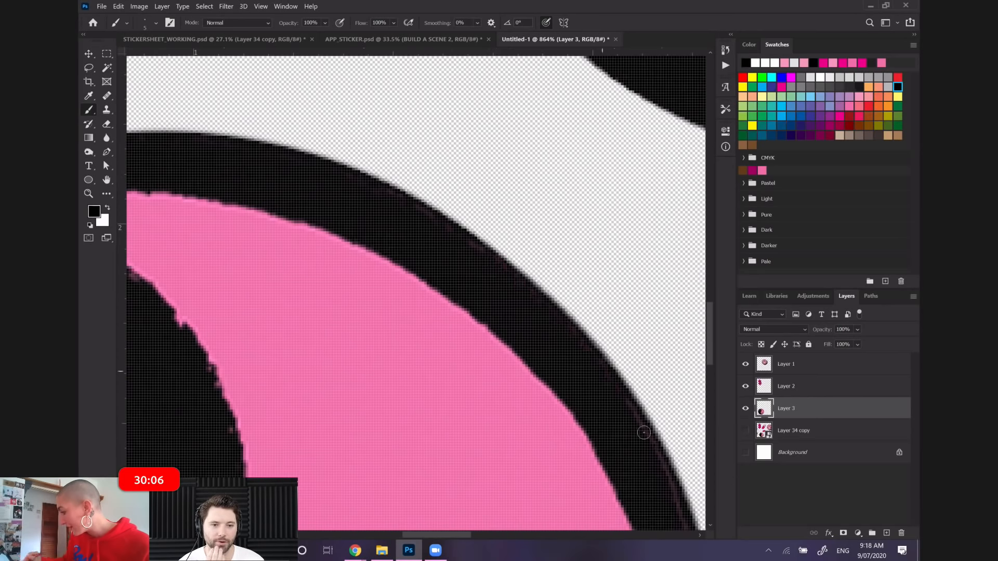
scroll(635, 414, "down", 4)
scroll(634, 414, "right", 4)
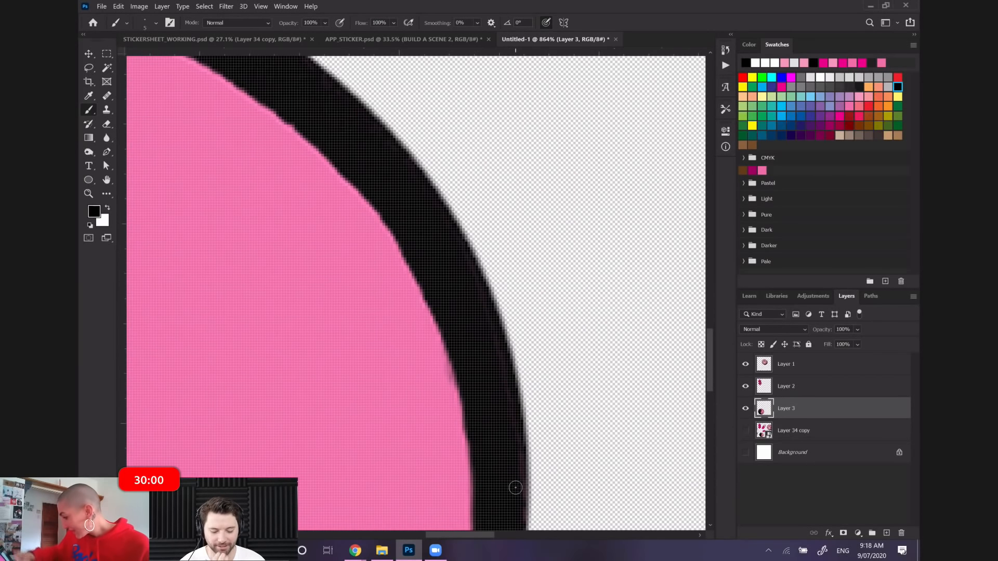
scroll(515, 487, "down", 10)
scroll(515, 487, "left", 6)
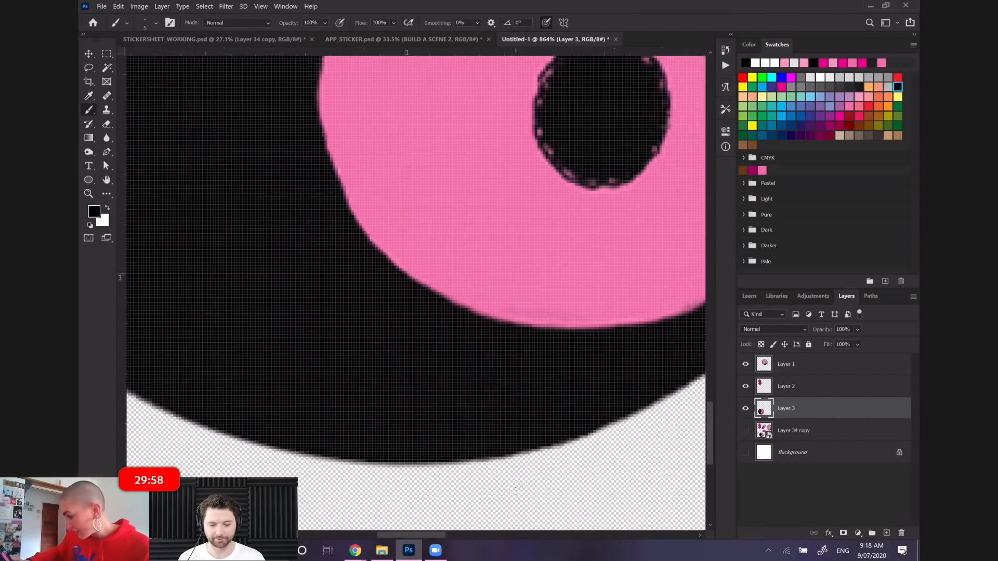
scroll(516, 488, "left", 5)
scroll(516, 487, "up", 8)
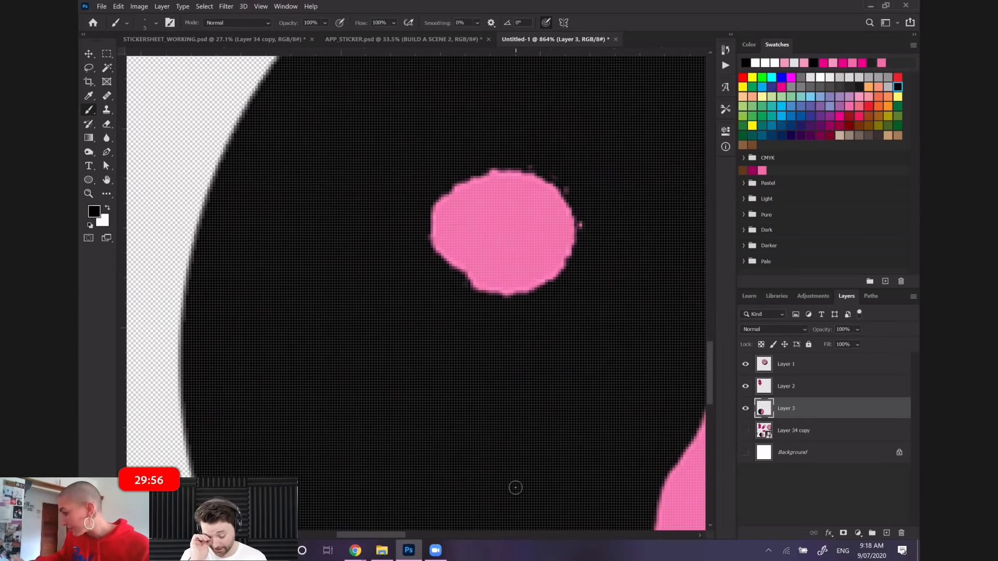
Paint black over the faded patches on the left side of the dollar sign's outline
scroll(515, 487, "down", 5)
scroll(515, 488, "up", 4)
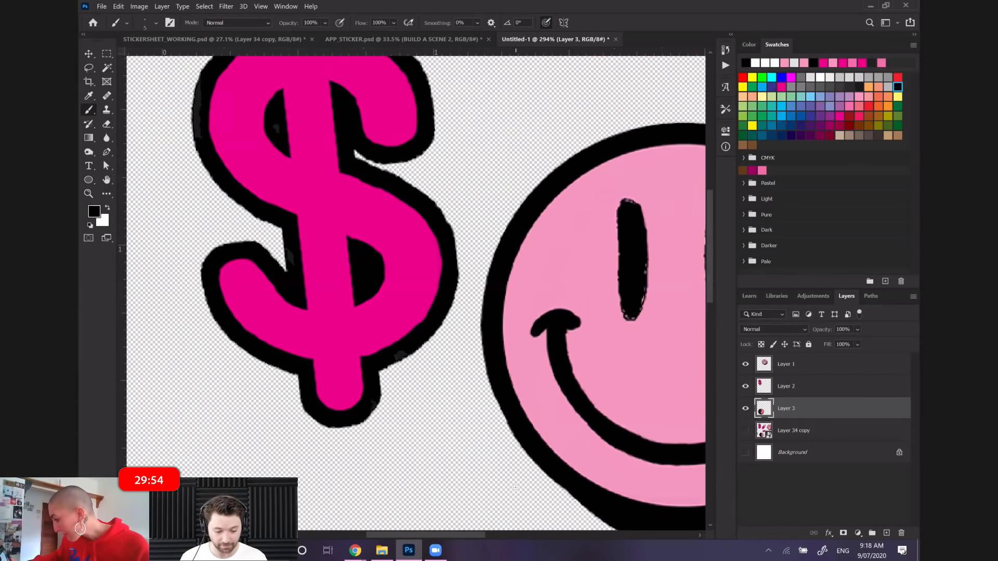
scroll(515, 487, "down", 4)
scroll(515, 487, "up", 4)
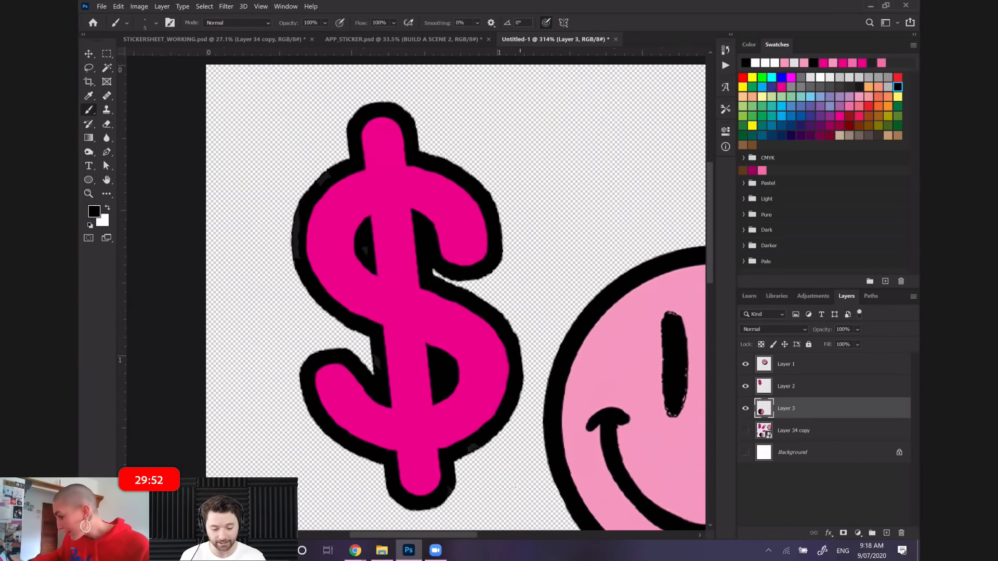
scroll(516, 488, "left", 3)
scroll(515, 487, "up", 4)
left_click_drag(341, 187, 334, 197)
left_click_drag(171, 168, 172, 213)
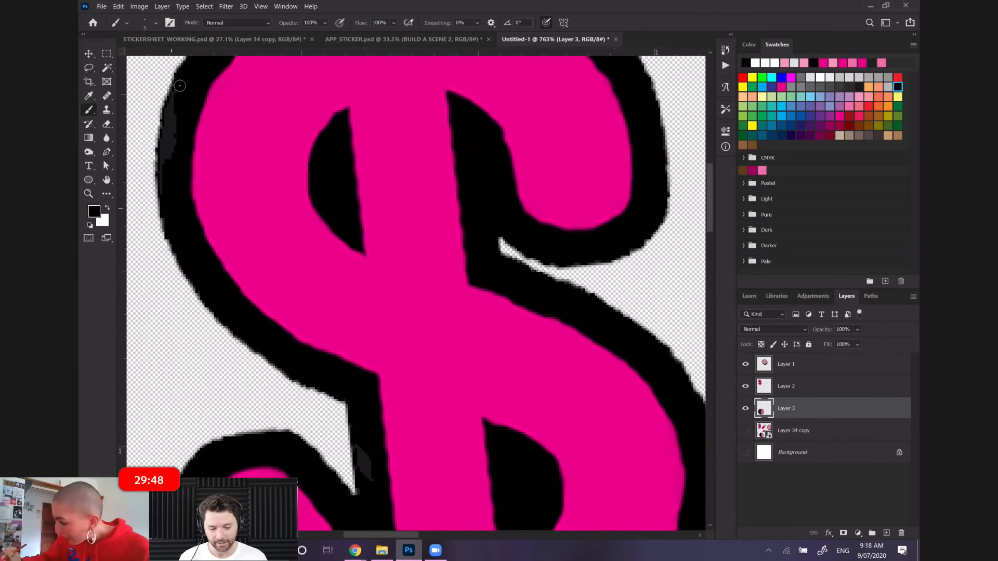
left_click_drag(179, 86, 173, 154)
left_click_drag(167, 193, 171, 201)
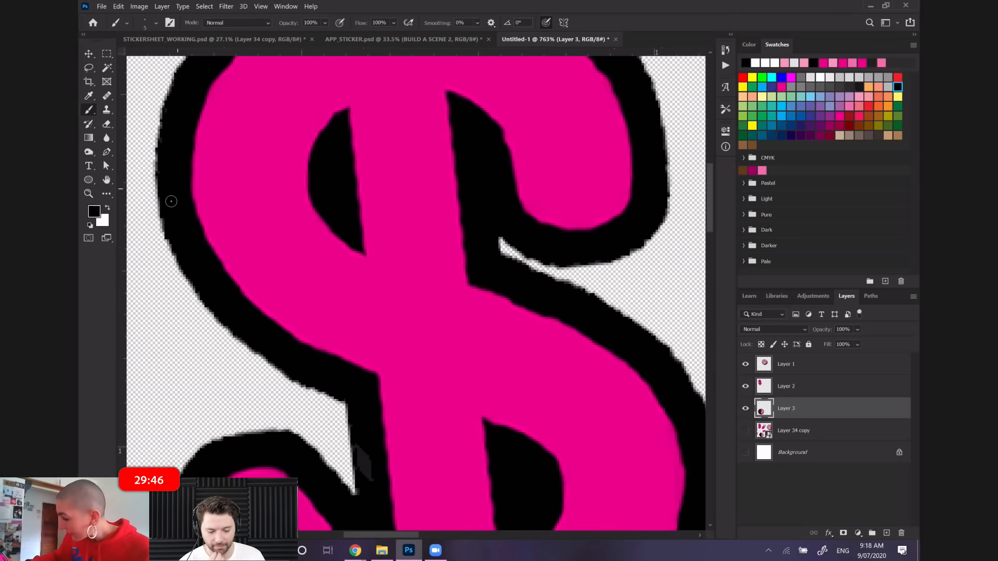
Paint black over the faded patches in the dollar sign's inner left notch and along its lower-right outline
scroll(171, 201, "down", 4)
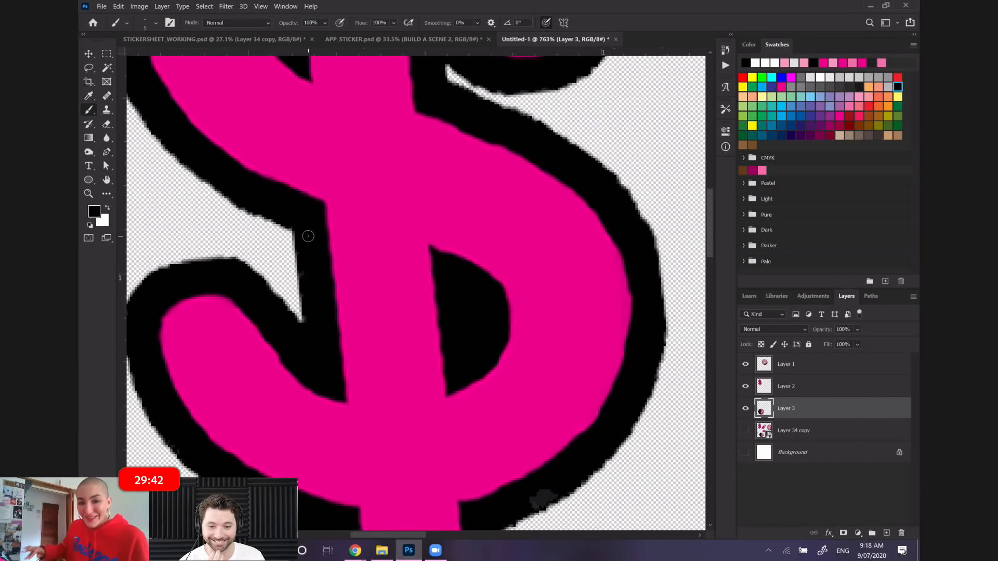
scroll(307, 236, "right", 2)
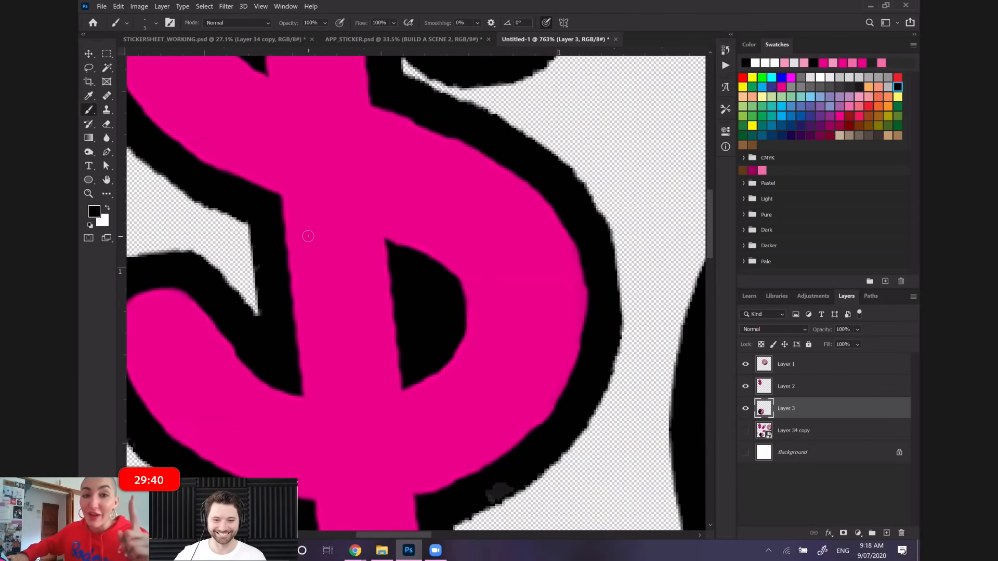
scroll(308, 236, "down", 3)
scroll(308, 236, "right", 4)
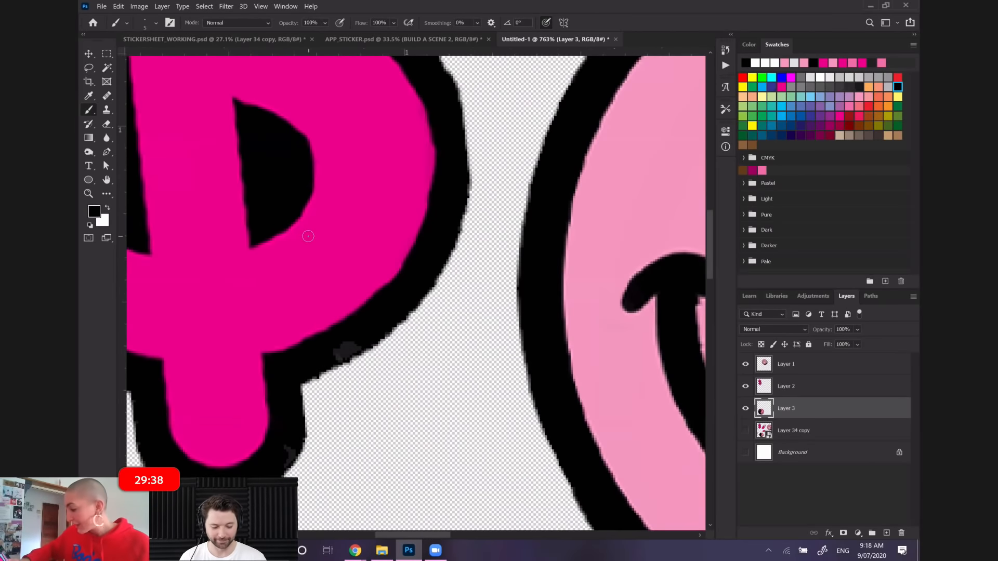
scroll(307, 236, "up", 2)
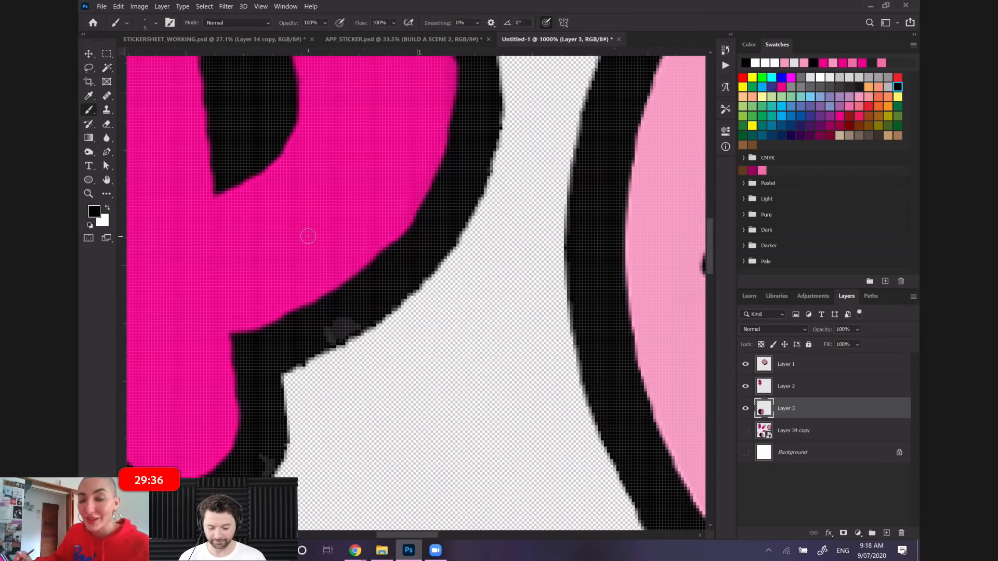
mouse_move(364, 305)
left_mouse_down()
mouse_move(326, 339)
mouse_move(354, 326)
left_mouse_up()
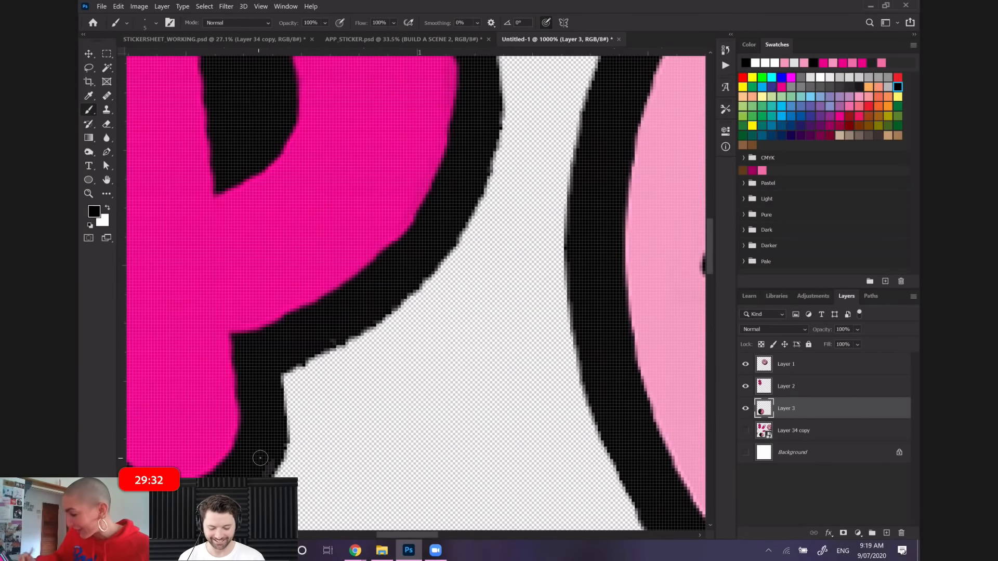
Paint black over the faded patch on the dollar sign's upper-left outline
scroll(261, 458, "down", 5)
scroll(260, 458, "up", 5)
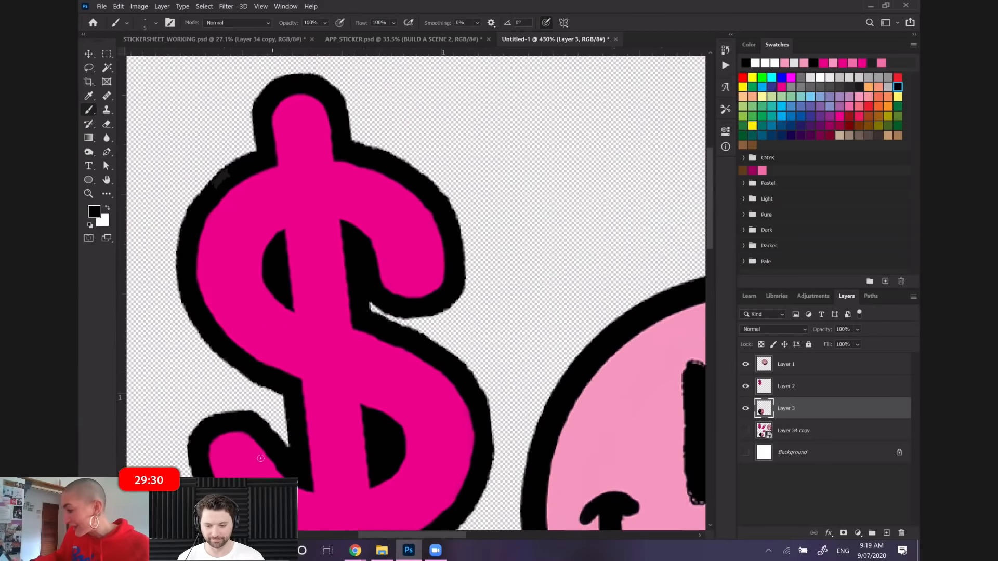
scroll(281, 244, "up", 3)
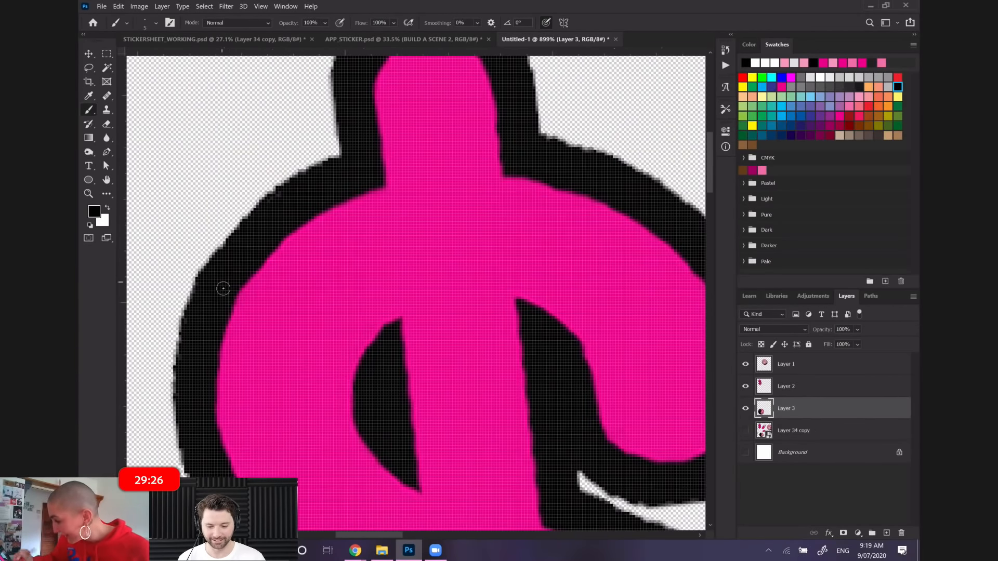
scroll(223, 287, "down", 4)
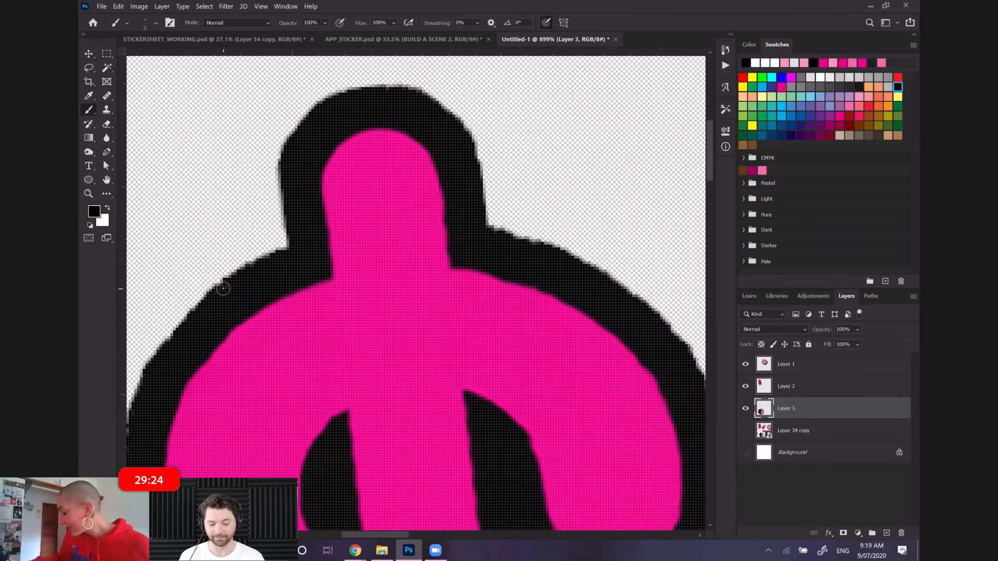
Examine the smiley face's outline and the three-sticker arrangement for leftover specks or gaps
scroll(223, 288, "right", 4)
scroll(224, 288, "down", 6)
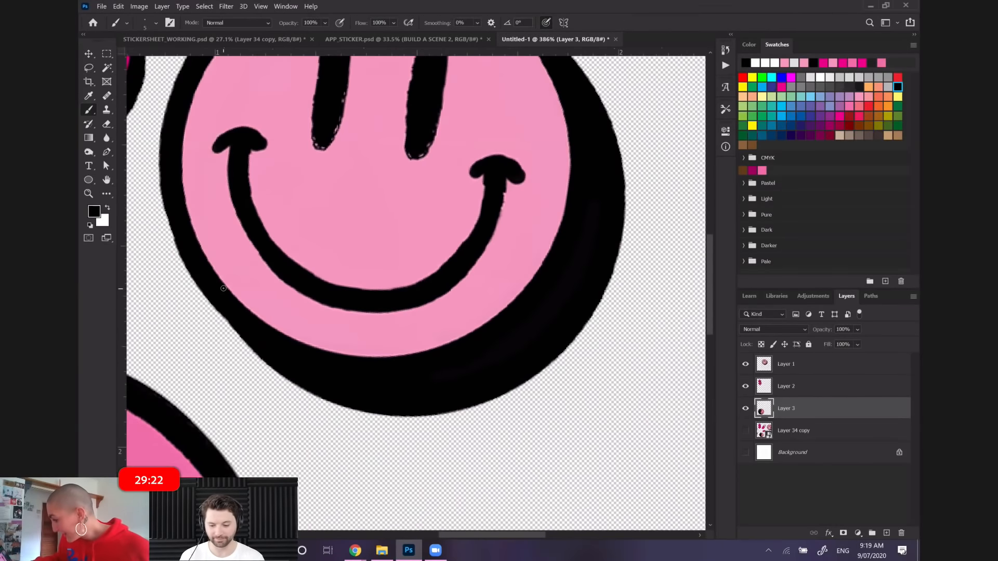
scroll(224, 288, "up", 4)
scroll(224, 289, "up", 3)
scroll(224, 289, "down", 4)
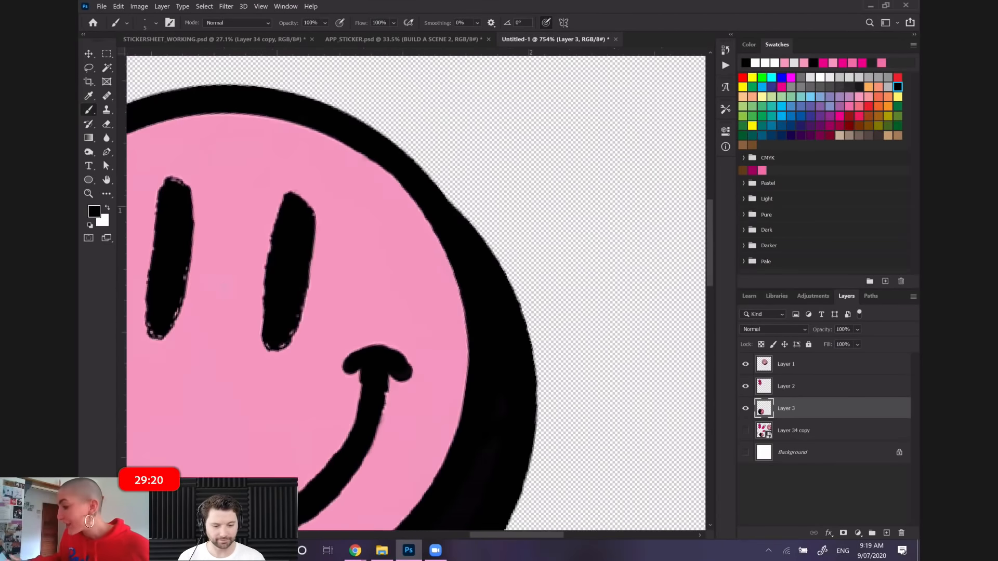
scroll(223, 288, "down", 2)
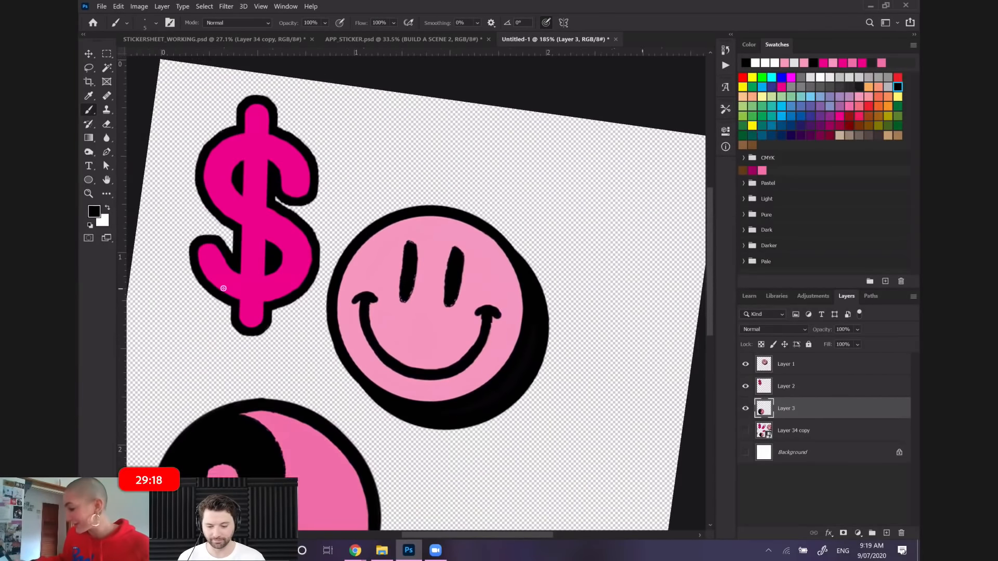
scroll(223, 289, "down", 2)
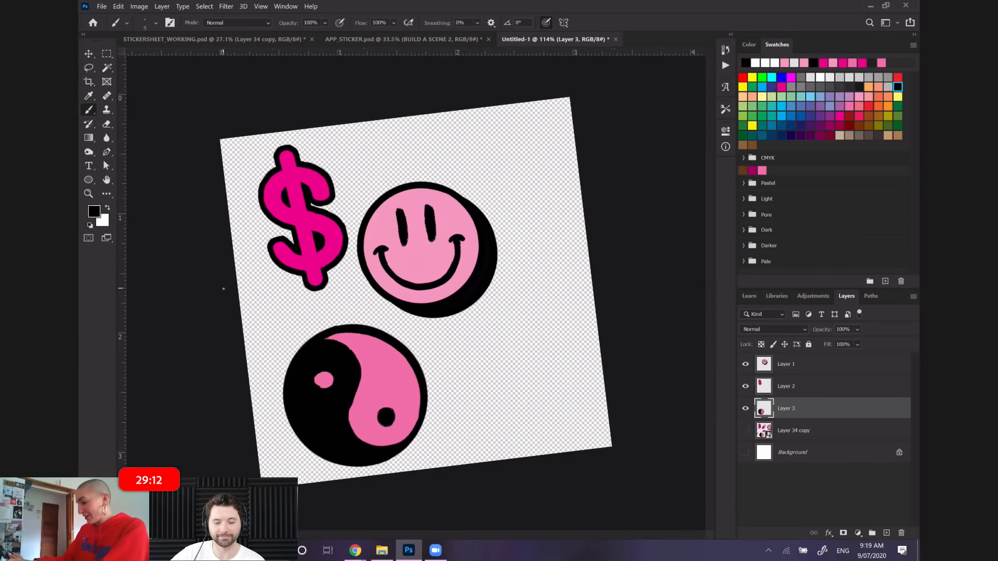
scroll(224, 289, "up", 2)
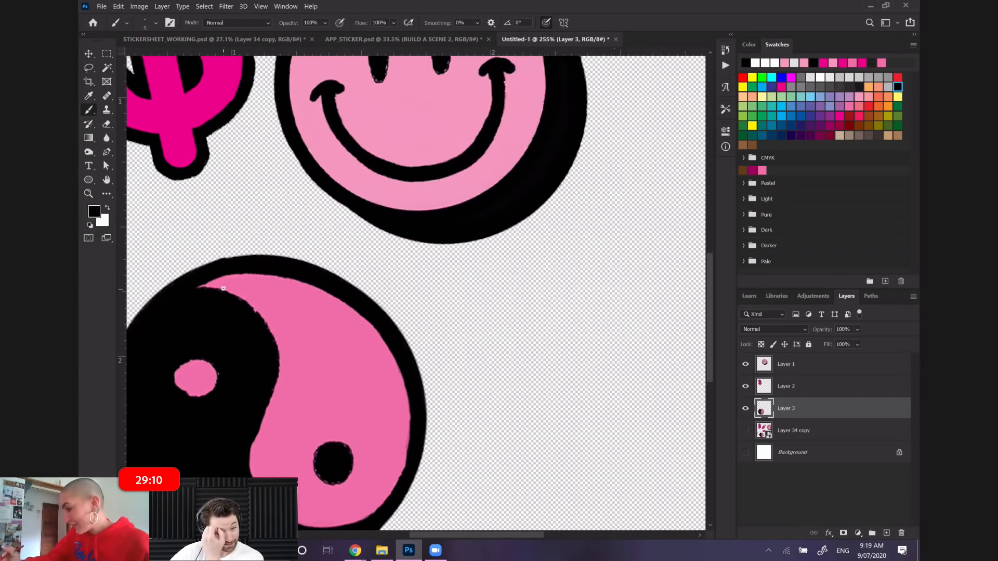
scroll(223, 288, "down", 3)
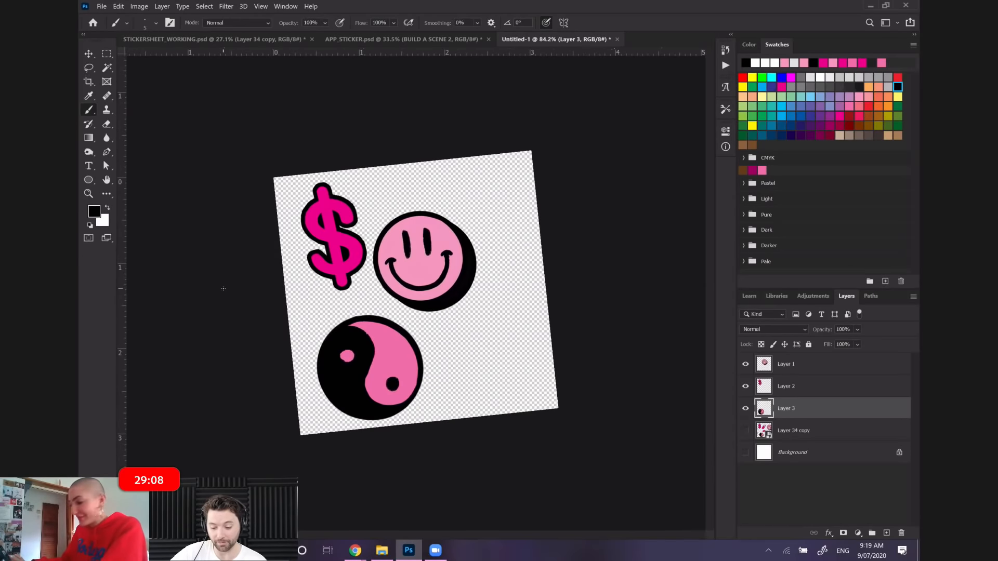
scroll(223, 289, "up", 1)
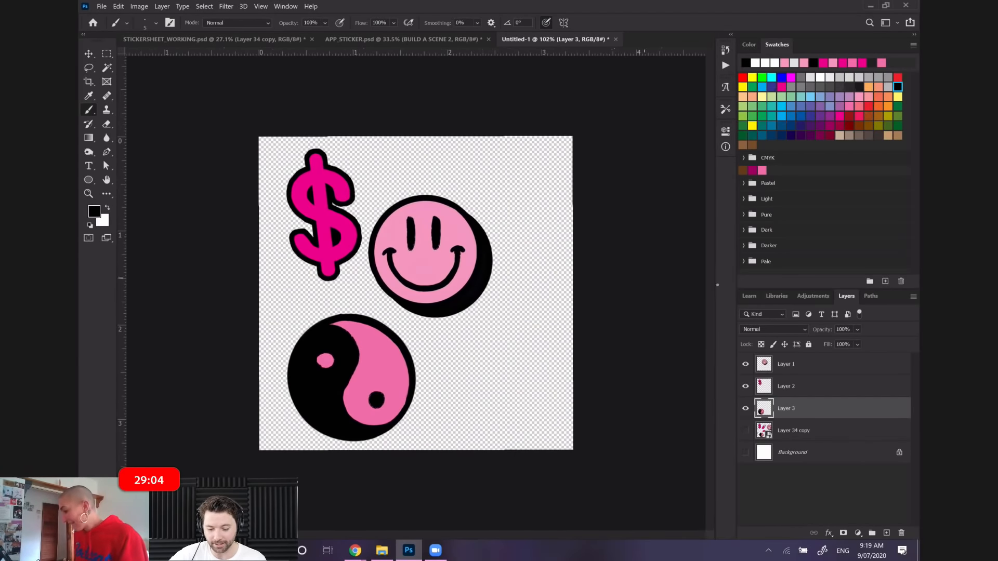
Enlarge the smiley face sticker on Layer 1 to about 119% and rotate it about 4.5° clockwise
left_click(819, 370)
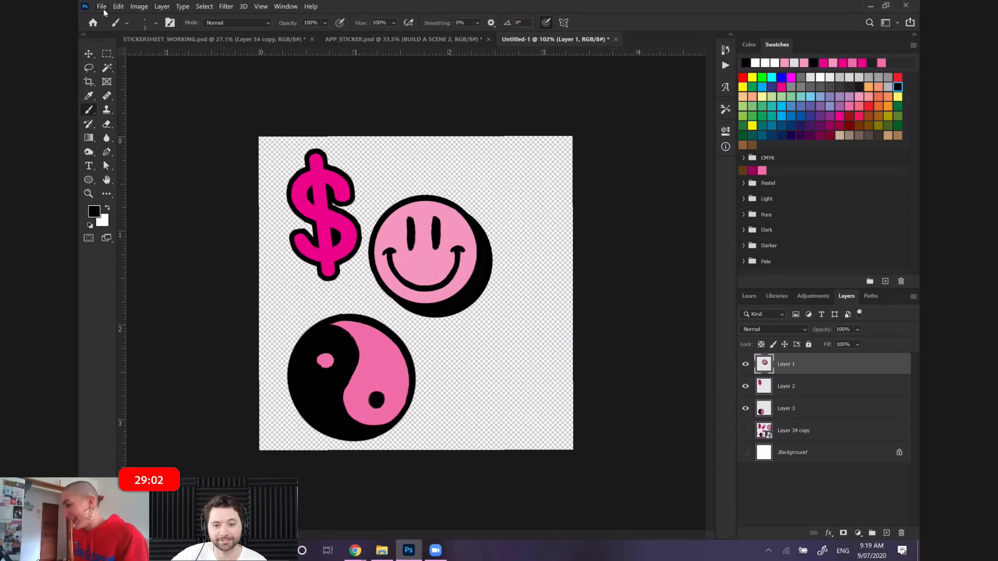
left_click(119, 8)
left_click(165, 222)
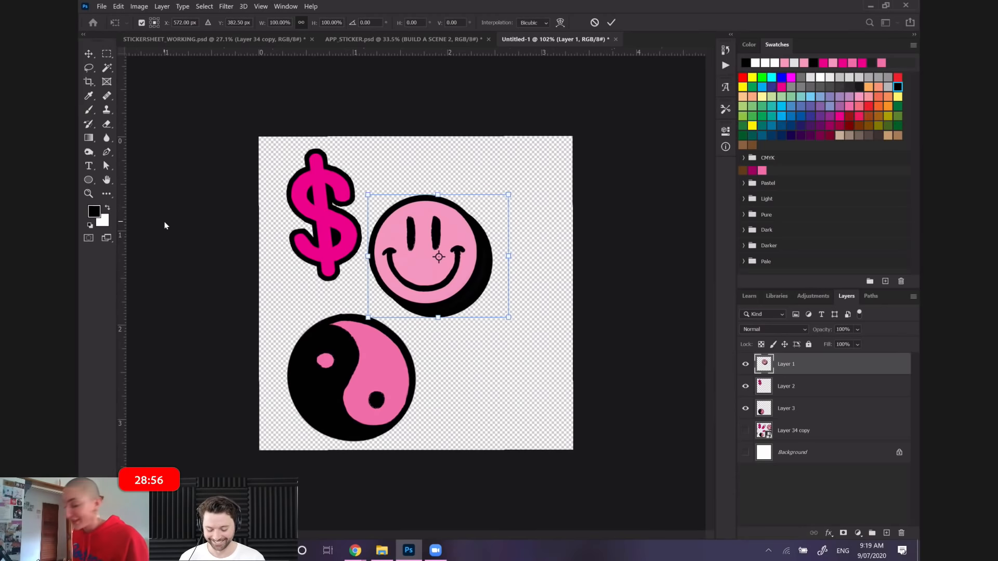
left_click_drag(519, 256, 547, 256)
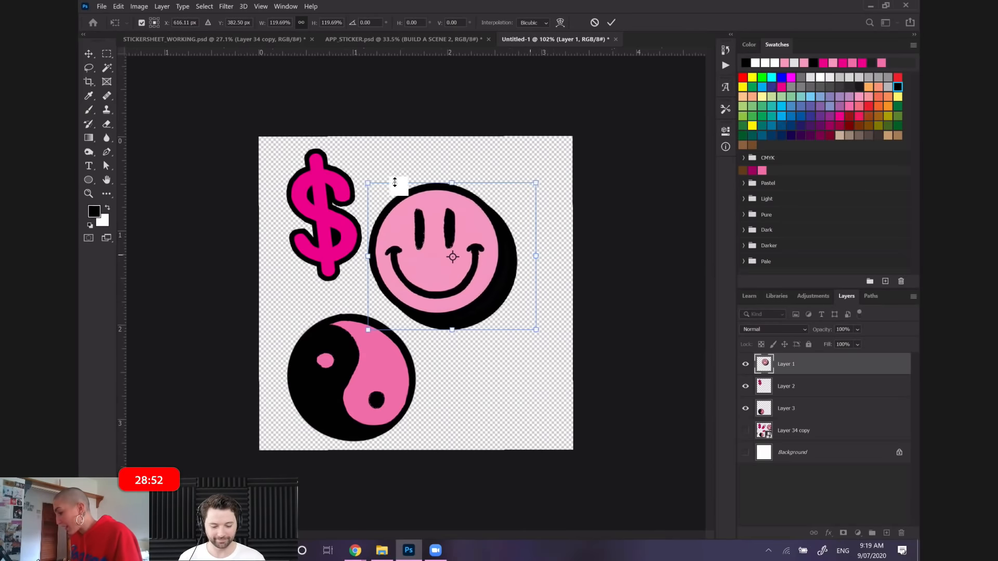
left_click_drag(363, 148, 371, 139)
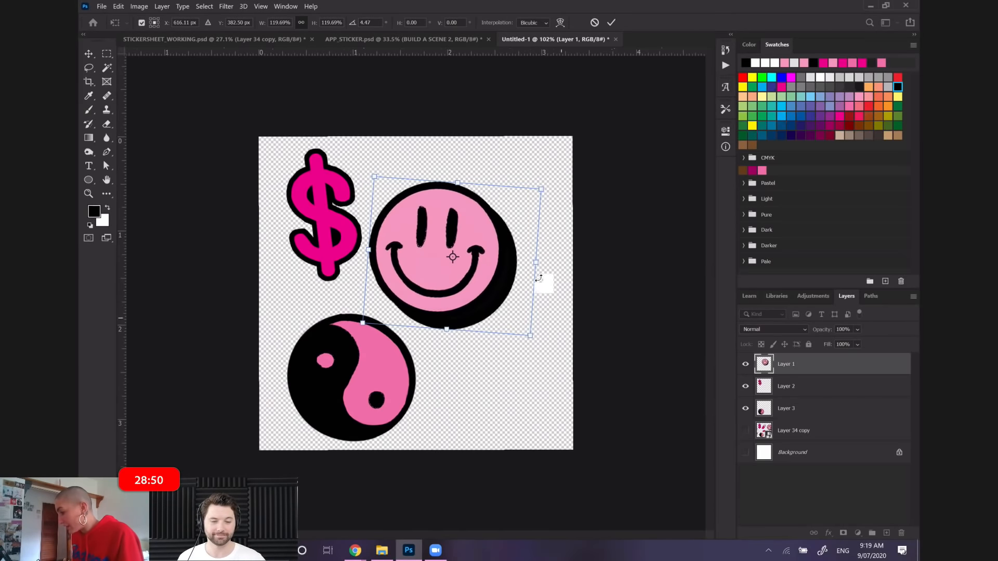
left_click_drag(537, 262, 535, 262)
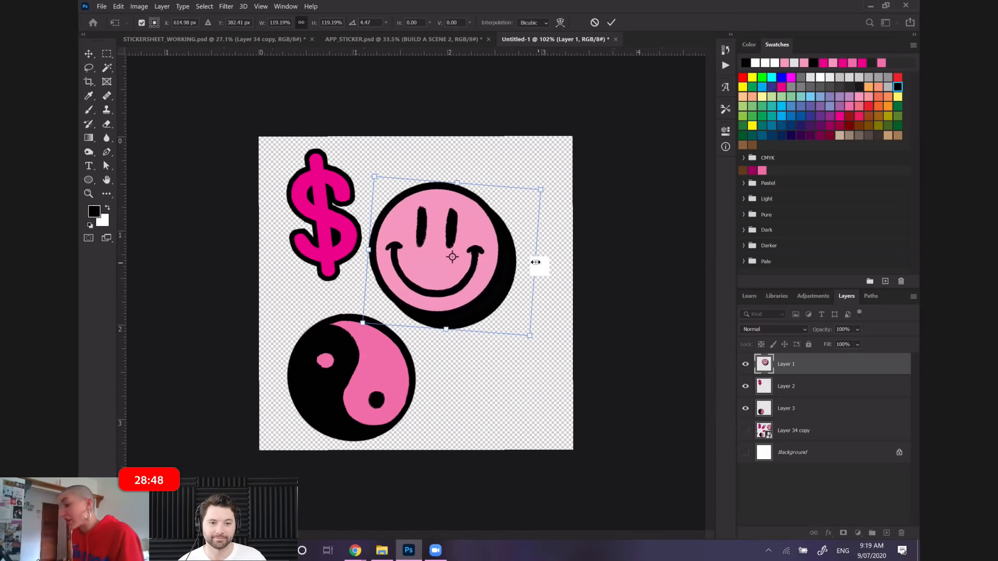
key("Return")
key("b")
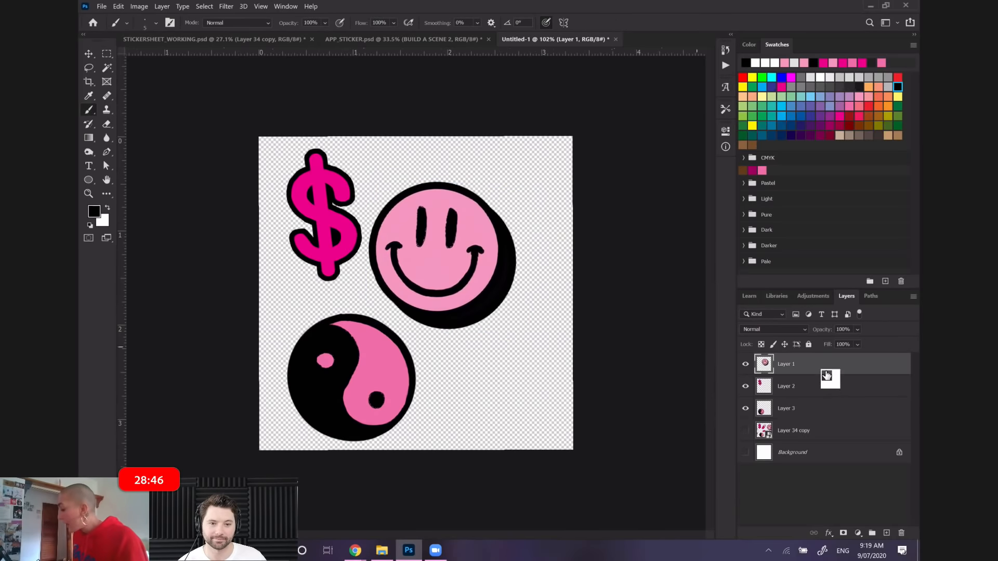
Try to enlarge the yin-yang sticker on Layer 3 to about 106% with Free Transform
left_click(810, 410)
left_click(118, 7)
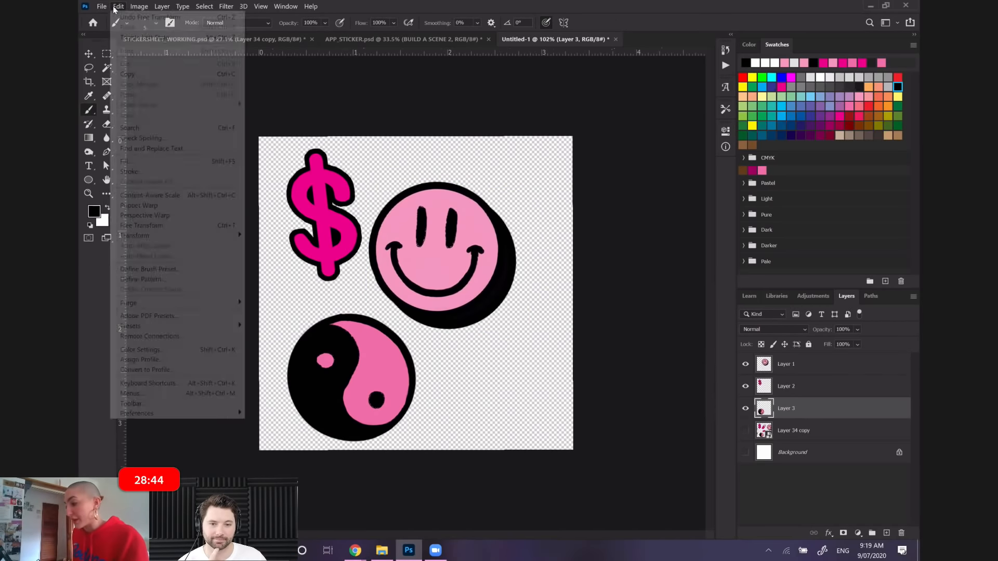
left_click(218, 225)
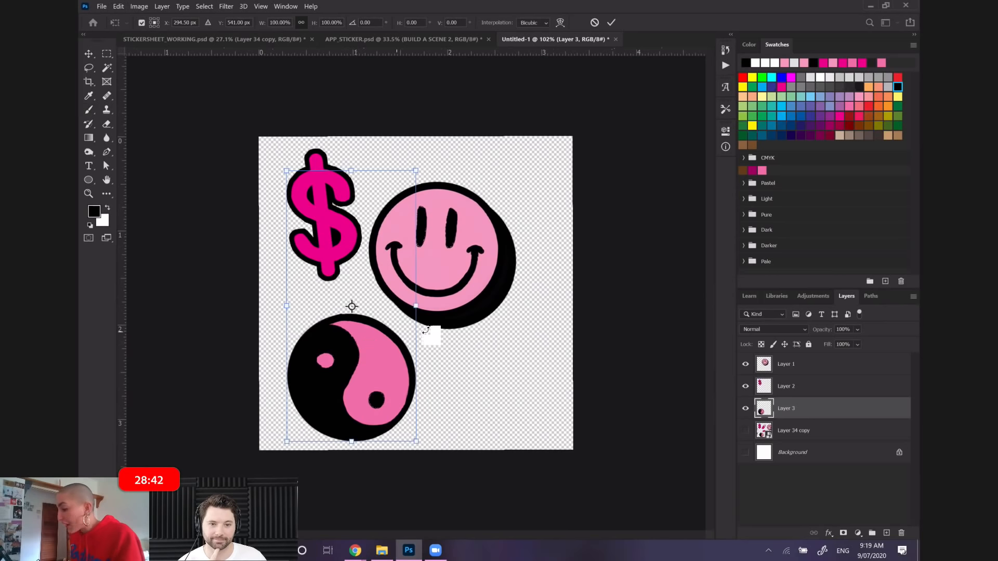
mouse_move(419, 309)
left_mouse_down()
mouse_move(437, 286)
mouse_move(425, 306)
left_mouse_up()
key("Return")
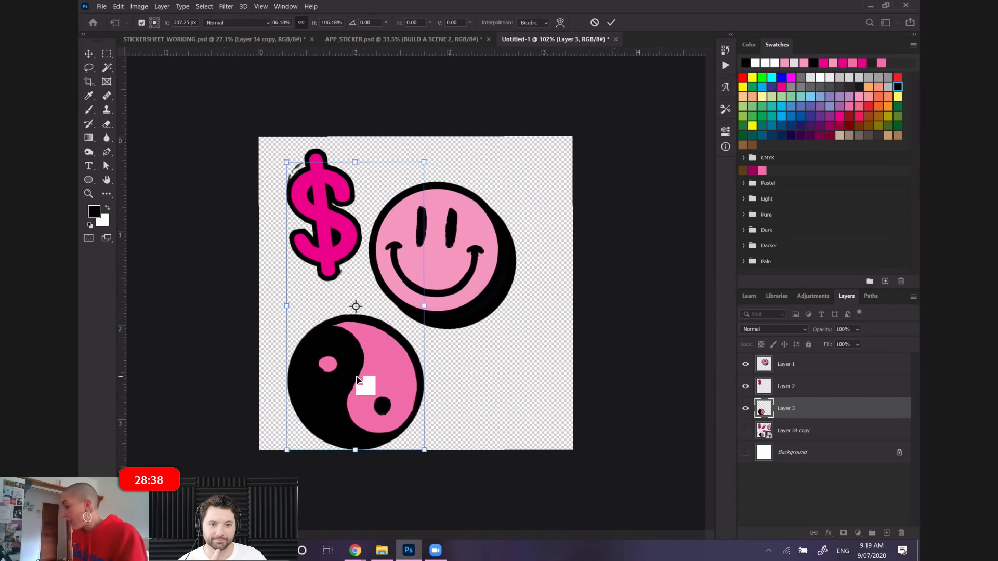
Hide and show Layer 2 to check which layer holds the dollar sign's painted outline touch-ups
left_click(789, 370)
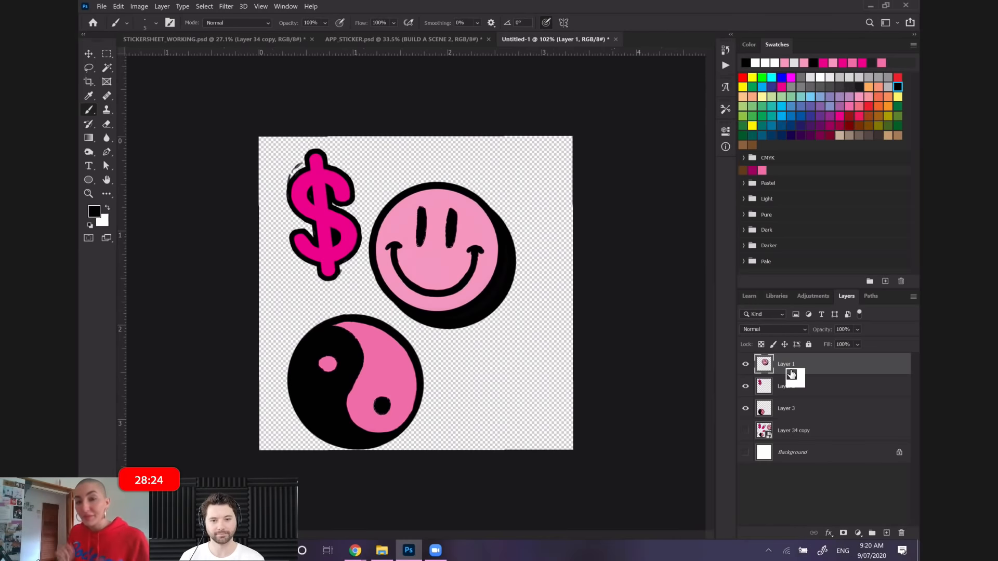
mouse_move(791, 374)
left_mouse_down()
mouse_move(858, 385)
mouse_move(812, 365)
mouse_move(793, 393)
left_mouse_up()
left_click(793, 390)
left_click(744, 388)
left_click(743, 388)
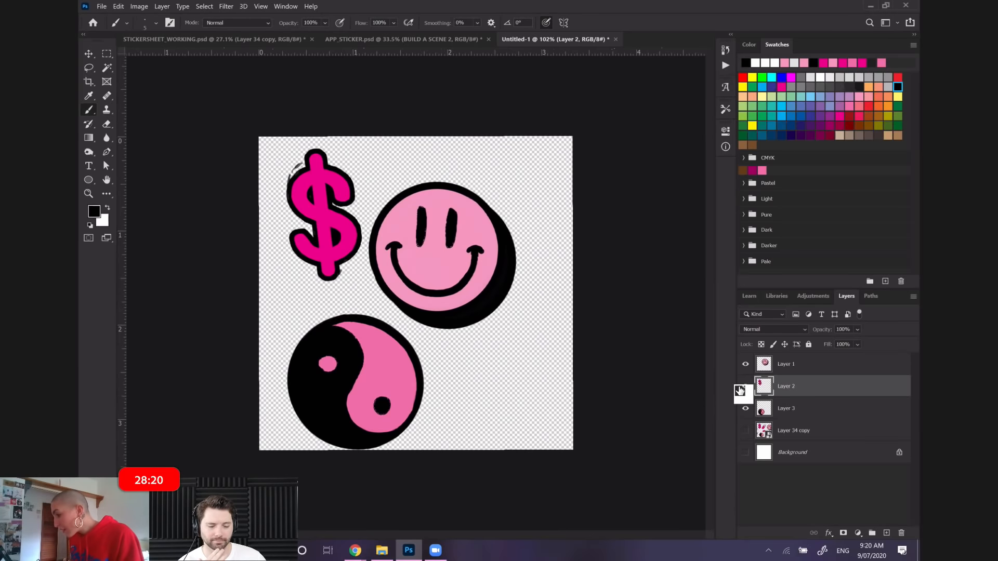
left_click(743, 388)
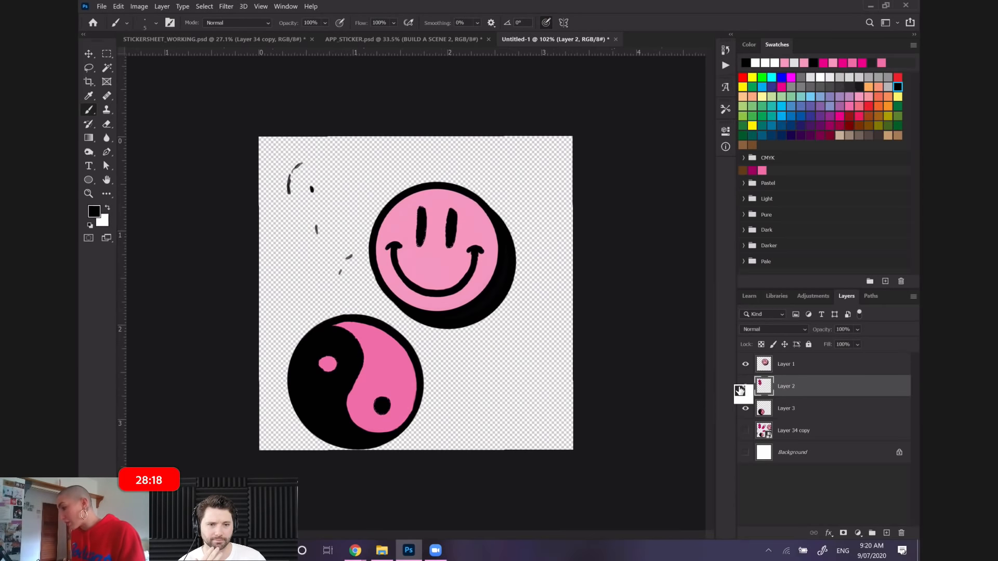
left_click(743, 388)
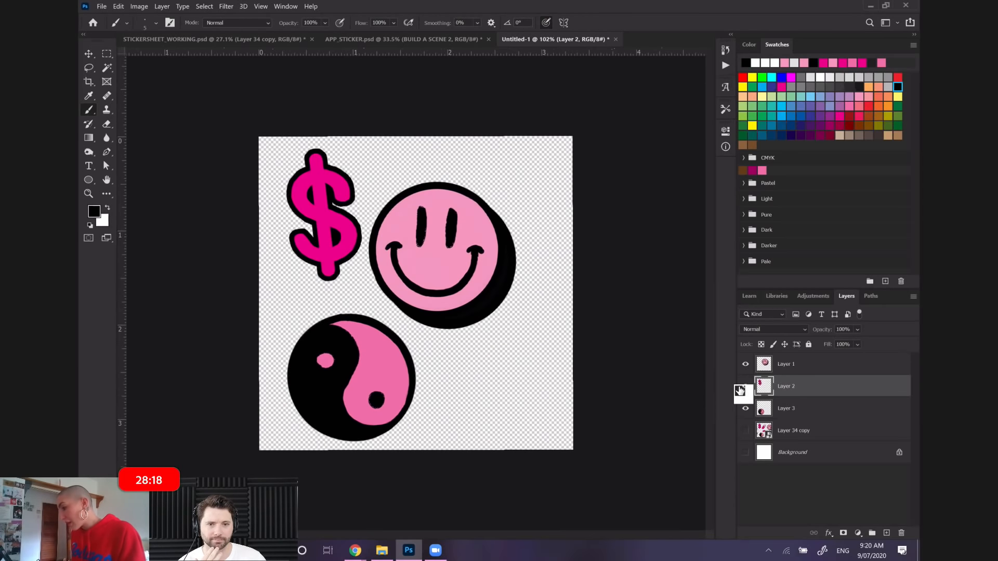
Lasso the area around the dollar sign on Layer 3 and cut its stray outline strokes to a new layer
left_click(777, 408)
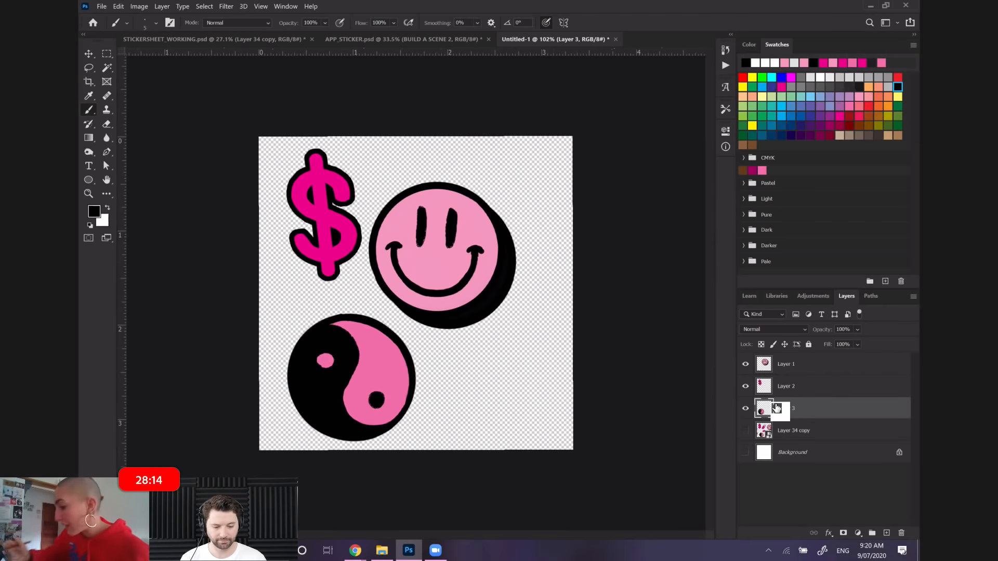
left_click(88, 68)
mouse_move(266, 208)
left_mouse_down()
mouse_move(331, 293)
mouse_move(350, 280)
mouse_move(370, 226)
mouse_move(334, 136)
left_mouse_up()
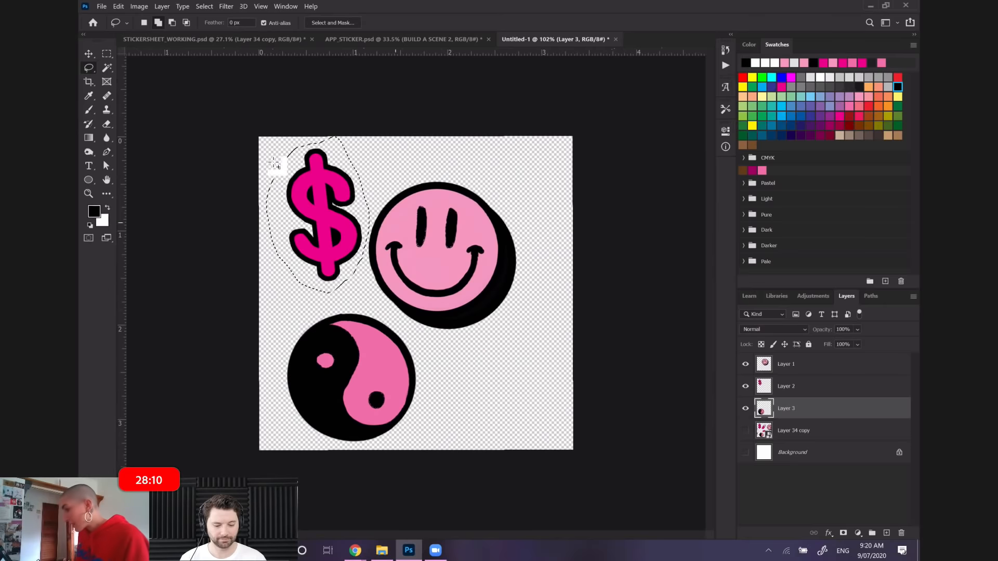
right_click(326, 195)
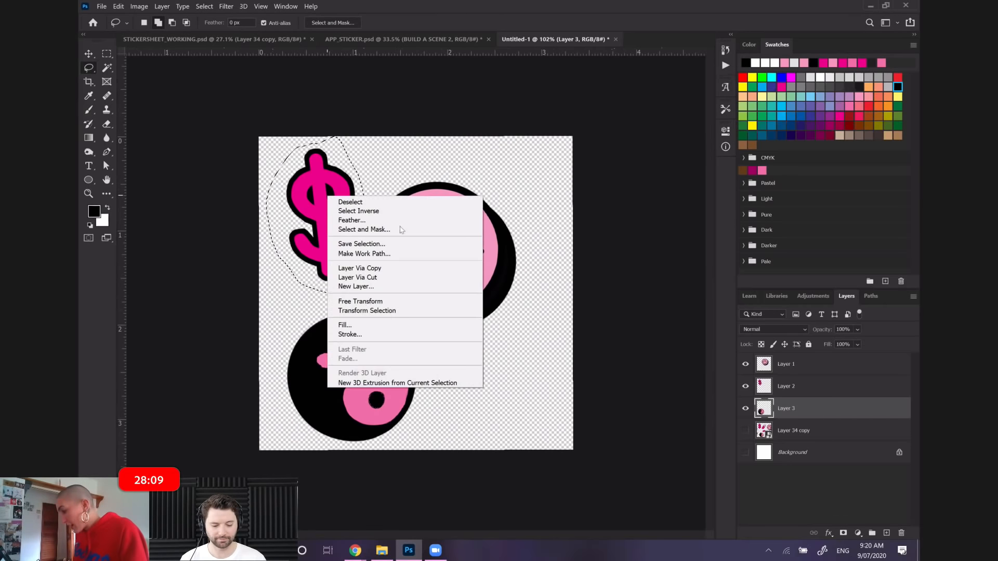
left_click(372, 268)
Merge the layer of cut outline strokes with the dollar sign's Layer 2
left_click(777, 385, "ctrl")
right_click(775, 385)
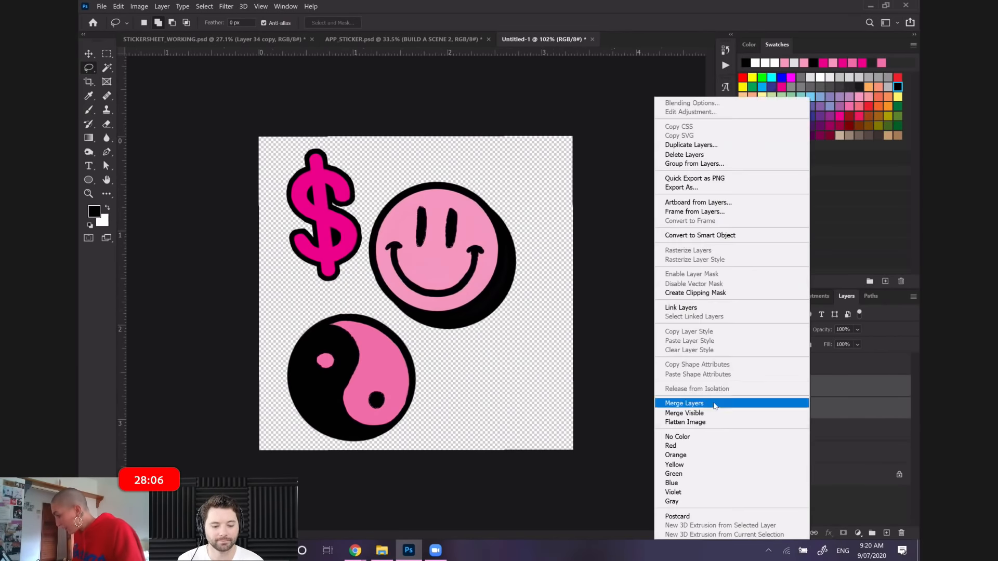
left_click(684, 403)
Group the smiley face, dollar sign and yin-yang layers and name the group LAYER1
left_click_drag(798, 387, 784, 361)
left_click(782, 380)
left_click(790, 425, "shift")
double_click(783, 359)
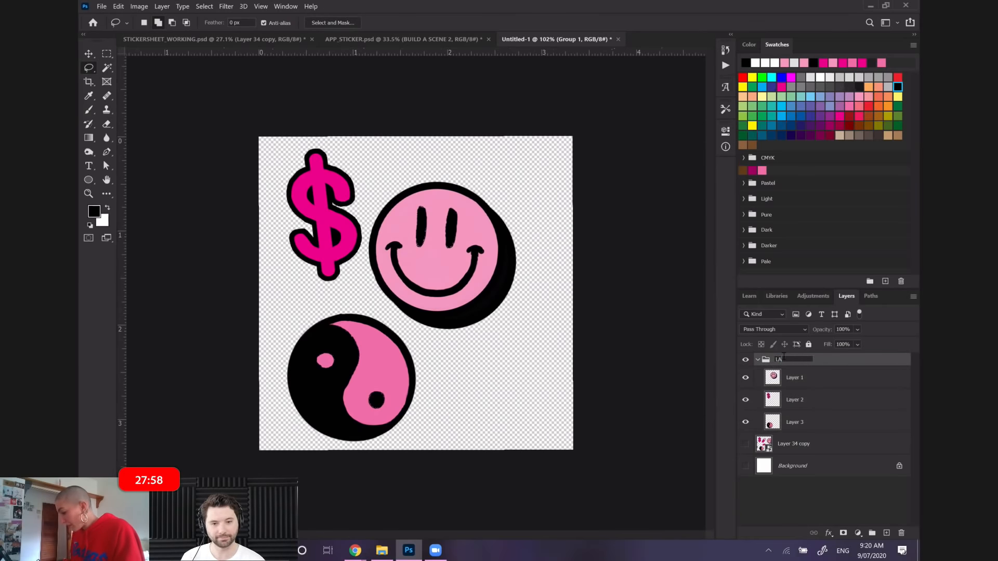
type("LAYER1")
key("Return")
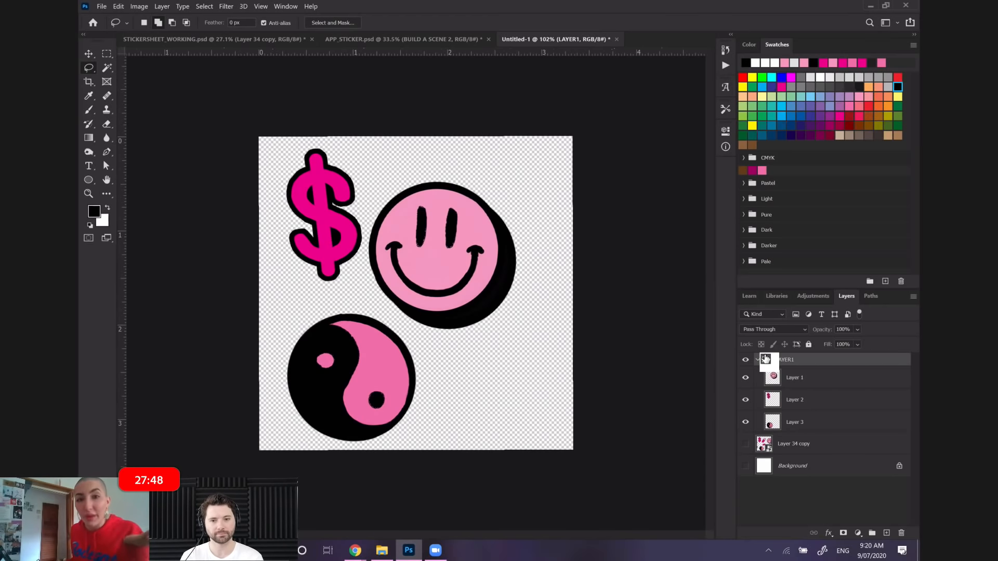
Rotate the smiley face sticker about 9.4° clockwise and shift it slightly right and down
left_click_drag(765, 359, 819, 383)
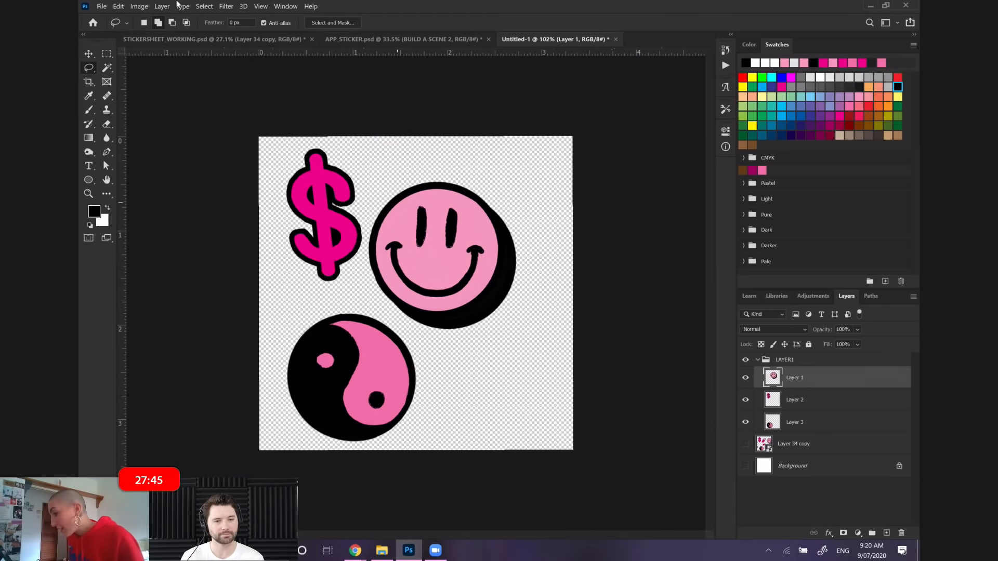
left_click(115, 6)
left_click(135, 225)
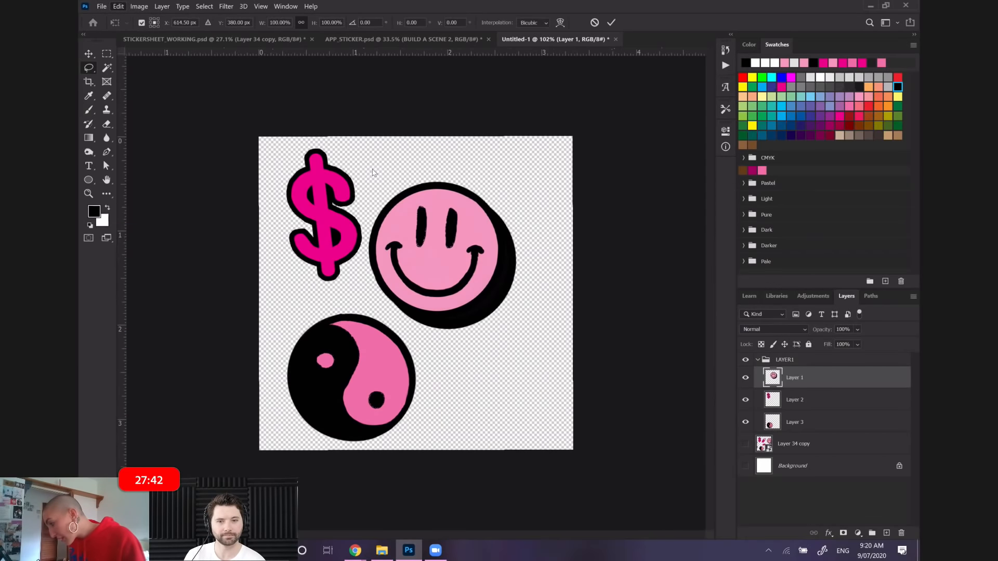
left_click_drag(350, 160, 358, 151)
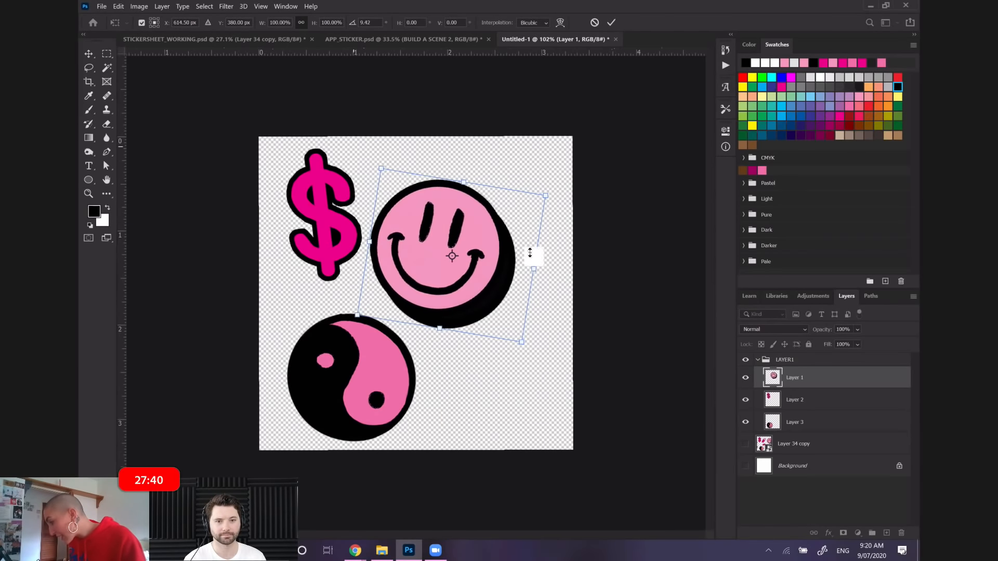
left_click_drag(496, 261, 514, 268)
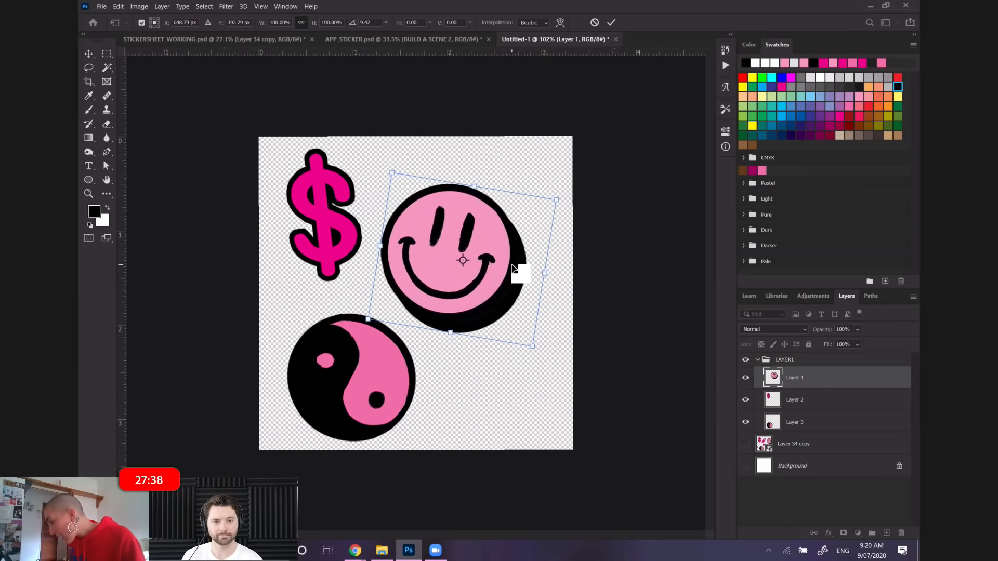
key("Return")
key("l")
Move the smiley face sticker a little further right and tilt it slightly more clockwise
left_click(118, 6)
left_click(156, 225)
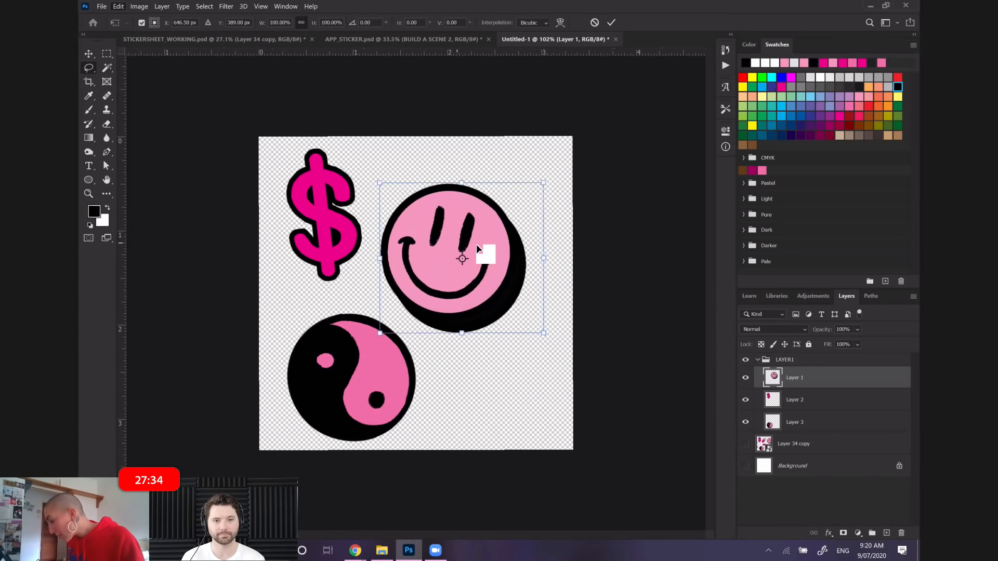
left_click_drag(491, 244, 504, 244)
left_click_drag(384, 165, 392, 161)
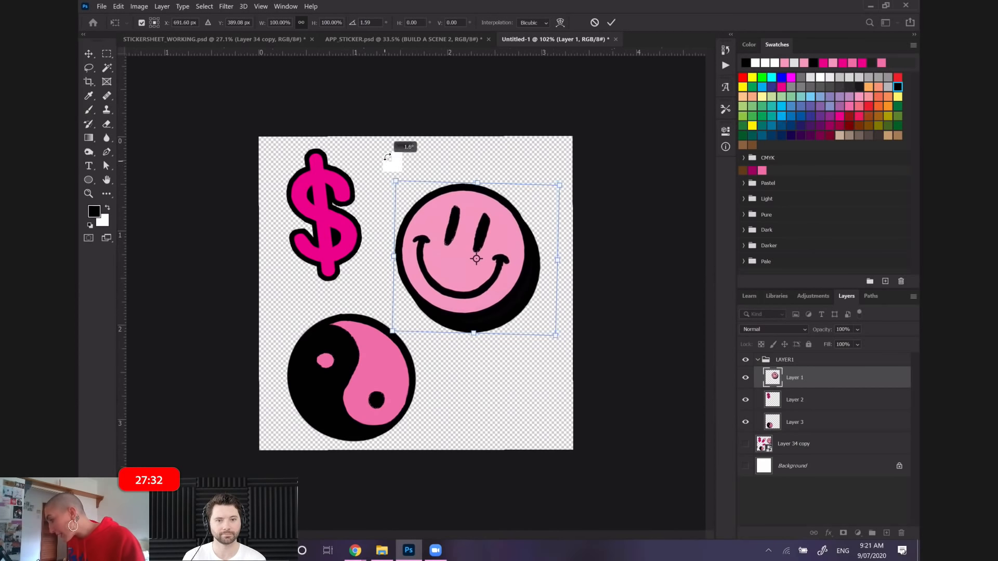
Rotate the dollar sign sticker on Layer 2 slightly counterclockwise and move it down a little
left_click(788, 400)
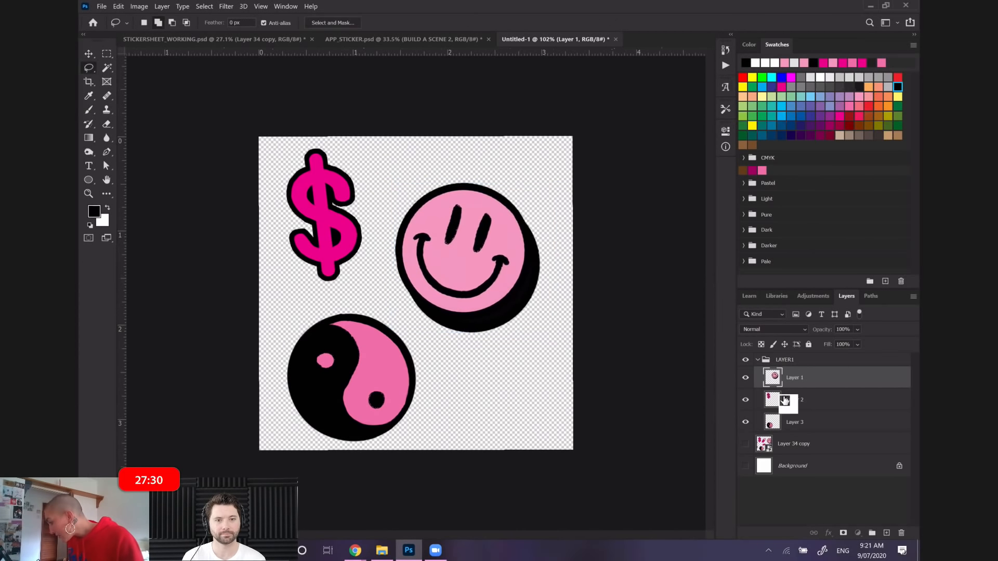
left_click(112, 7)
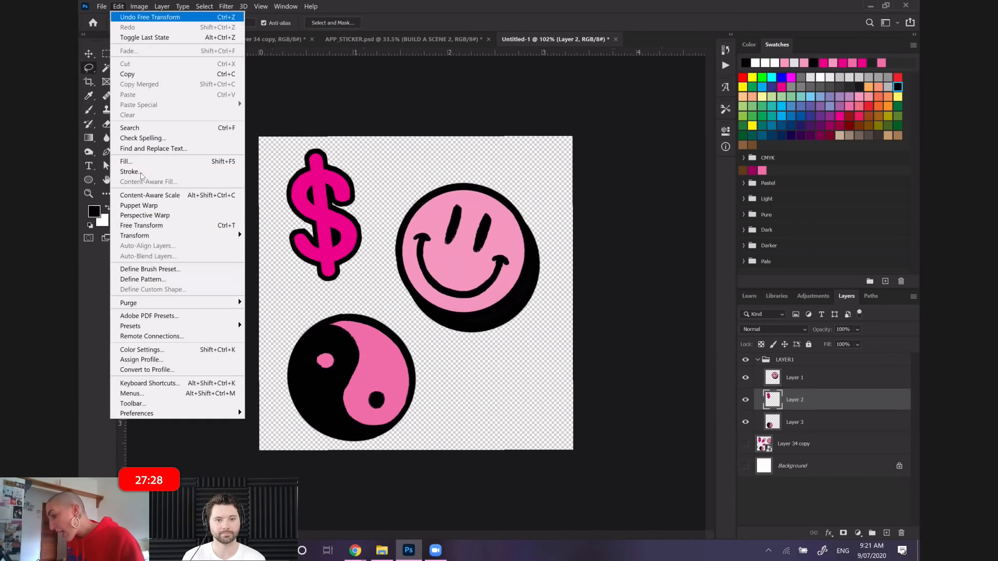
left_click(155, 225)
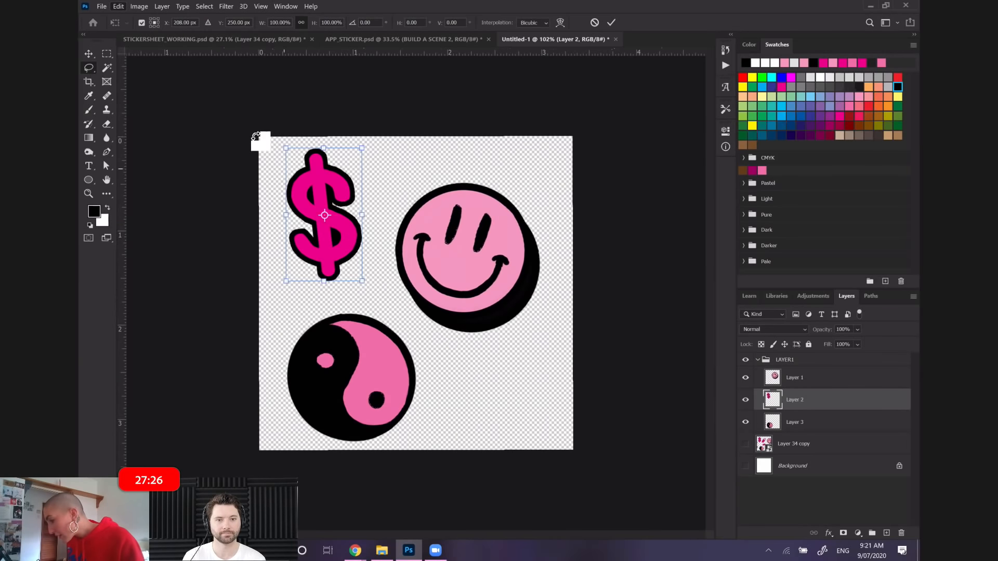
left_click_drag(260, 140, 250, 142)
left_click_drag(349, 196, 351, 213)
key("Return")
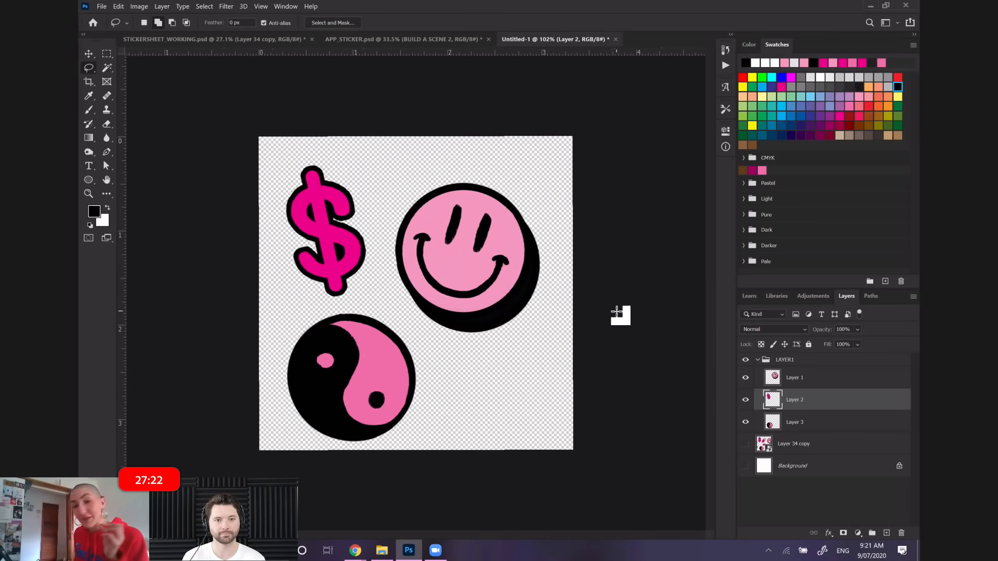
Show the sticker sheet on Layer 34 copy, scale it to about 47.42%, and move it up so other stickers overlap the canvas
left_click(745, 443)
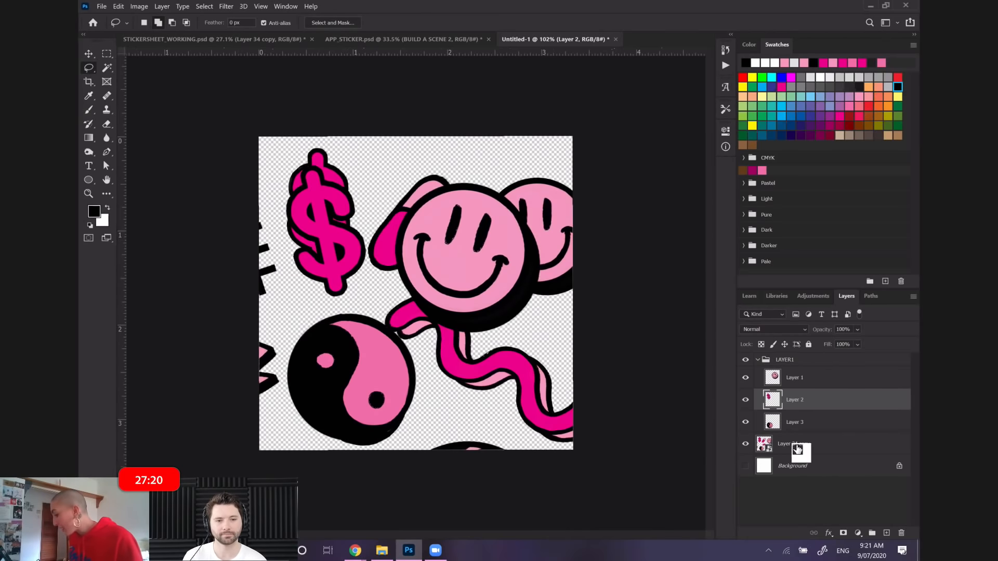
left_click(794, 443)
left_click(118, 6)
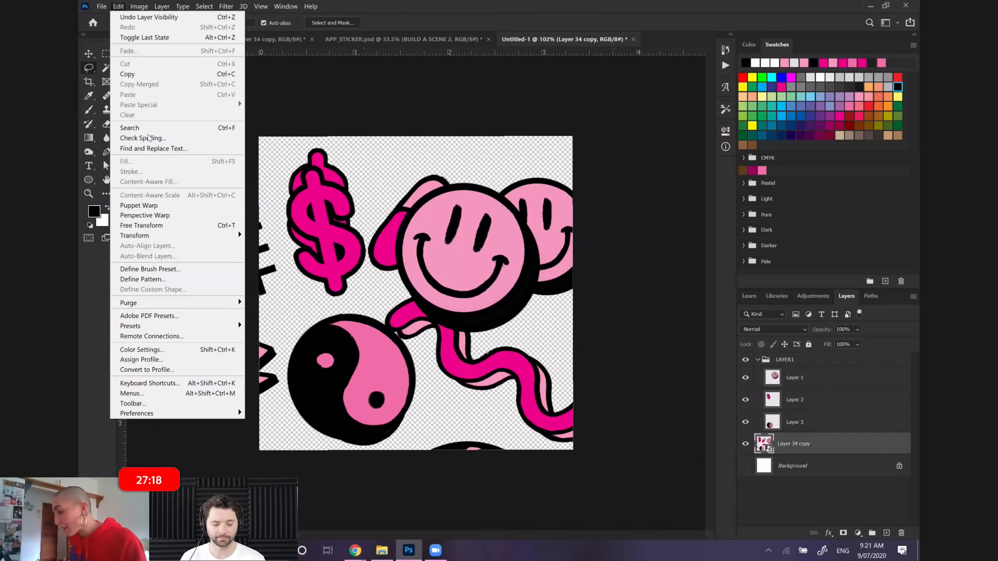
left_click(145, 228)
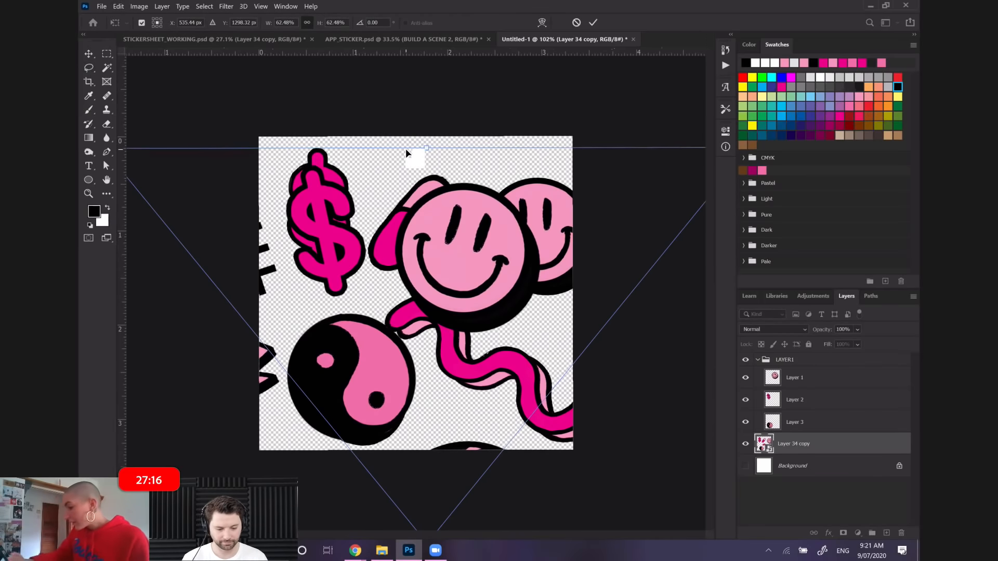
right_click(106, 68)
scroll(108, 69, "down", 7)
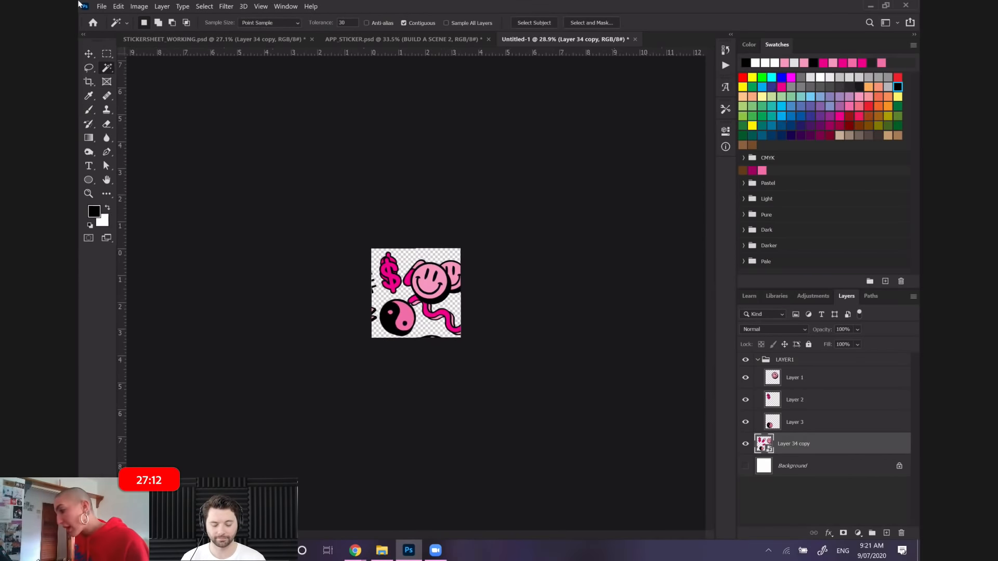
left_click(118, 6)
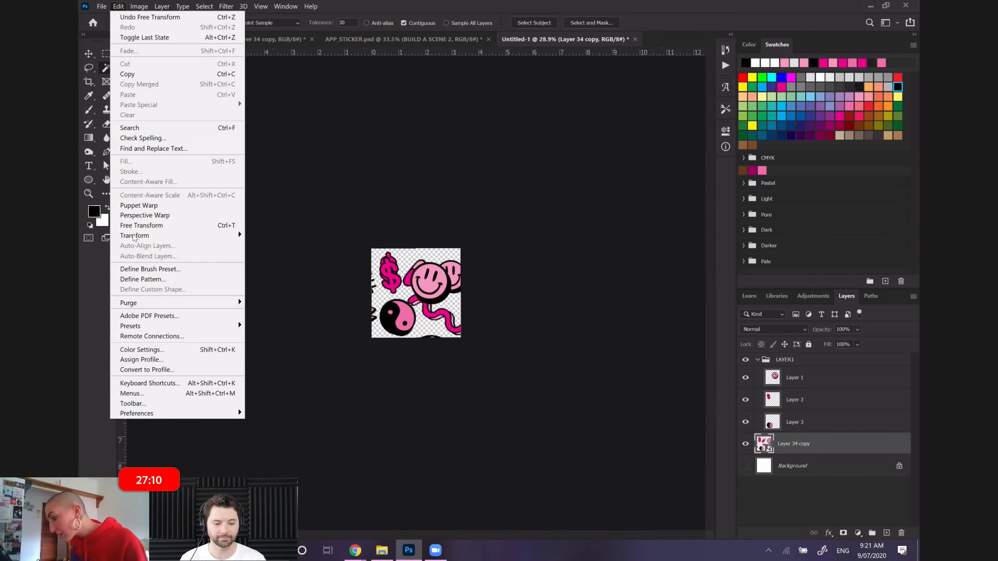
left_click(144, 223)
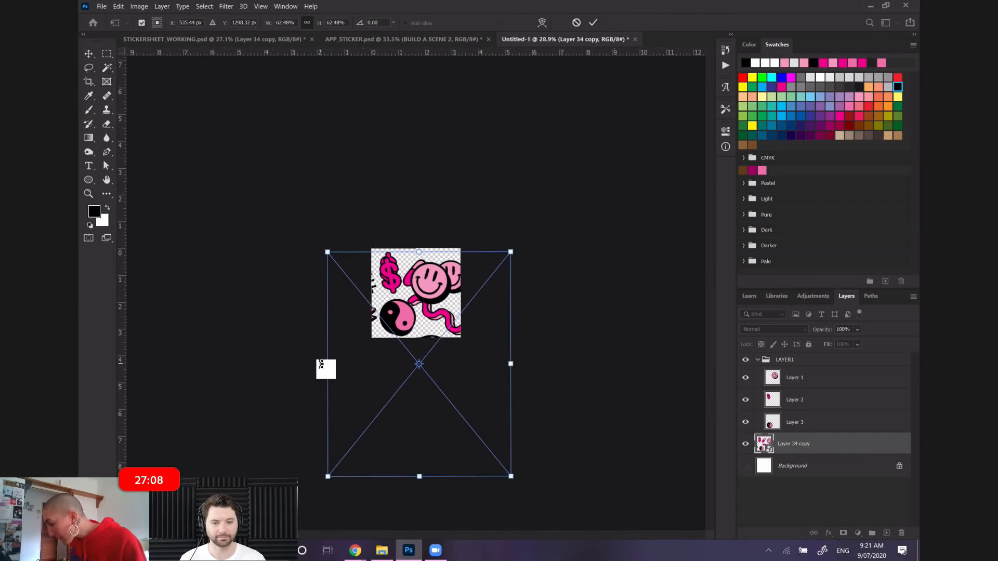
left_click_drag(321, 364, 372, 341)
left_click_drag(452, 313, 453, 278)
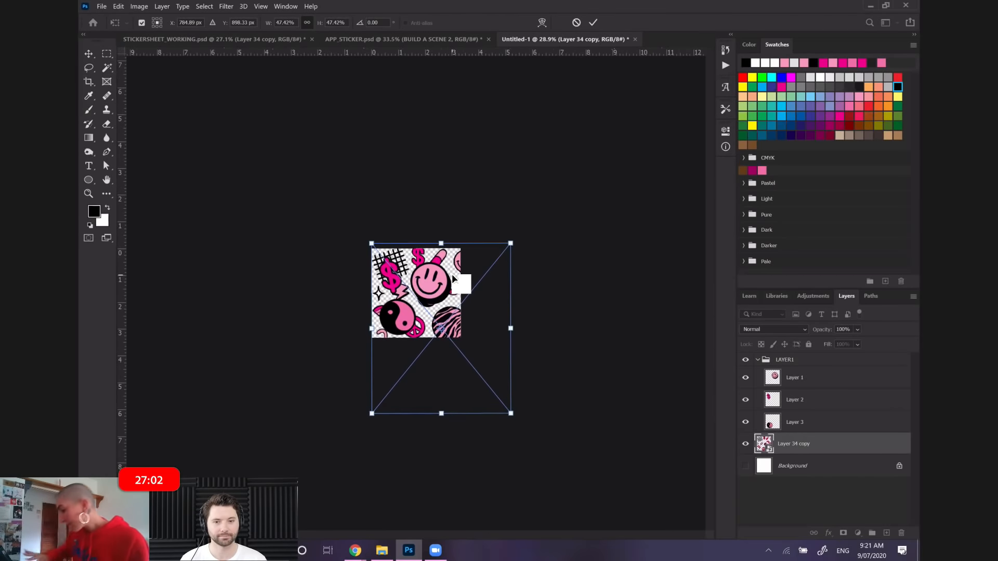
key("Return")
Outline the four-pointed sparkle with the Lasso, copy it from Layer 34 copy to its own layer, and hide the sheet
scroll(453, 276, "up", 5)
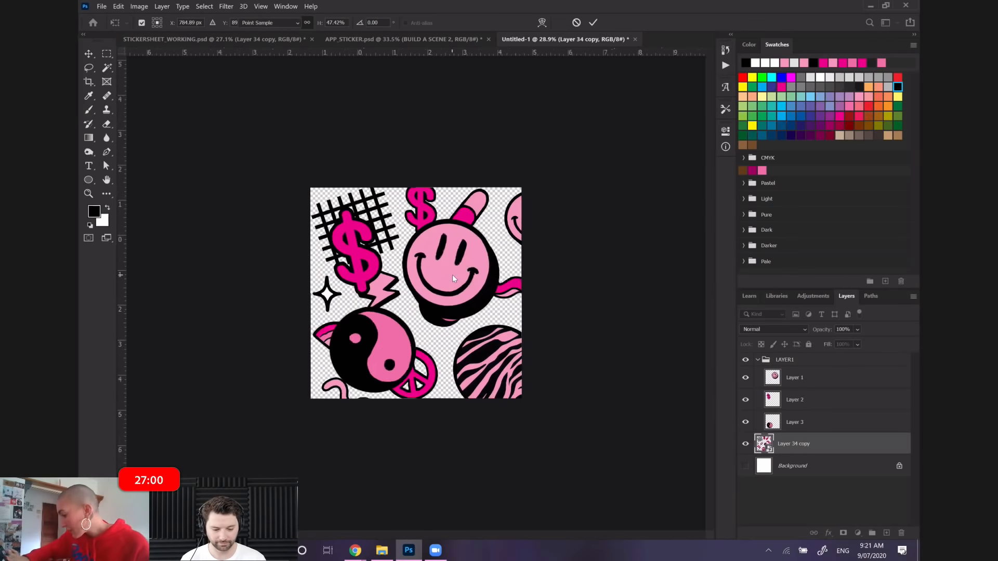
scroll(452, 275, "up", 5)
key("l")
mouse_move(227, 257)
left_mouse_down()
mouse_move(206, 273)
mouse_move(222, 333)
mouse_move(243, 335)
mouse_move(266, 321)
mouse_move(275, 294)
mouse_move(224, 256)
left_mouse_up()
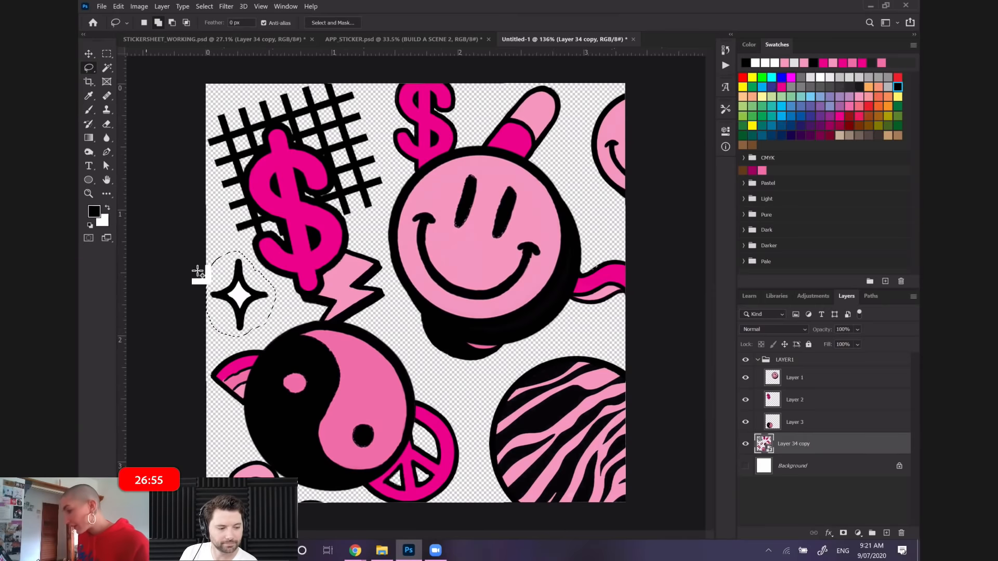
right_click(226, 286)
left_click(290, 357)
left_click(745, 466)
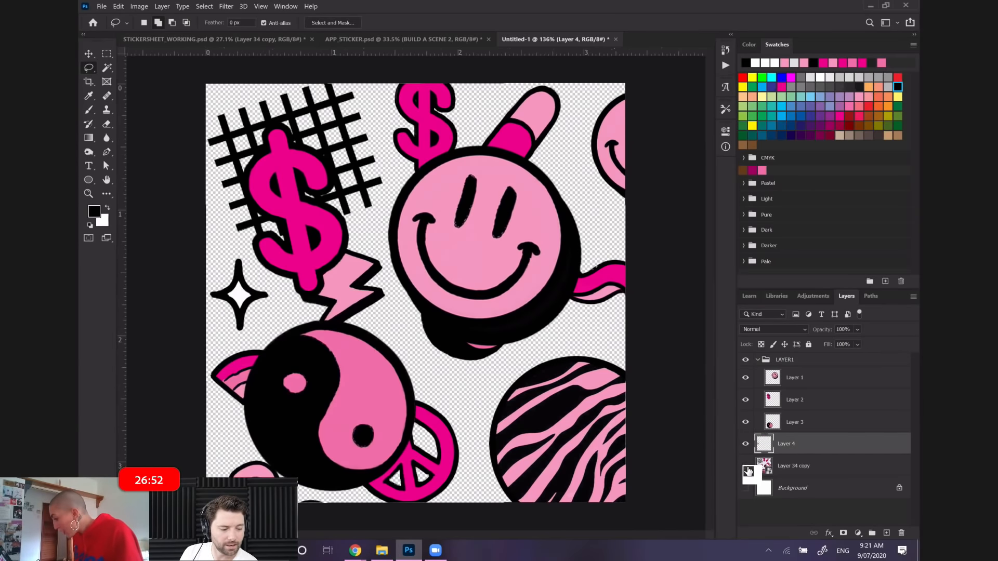
Place the sparkle layer above Layer 2 in the LAYER1 group, scale it to about 80.29%, and position it over the dollar sign's upper right
left_click_drag(795, 447, 794, 400)
left_click(118, 6)
left_click(172, 222)
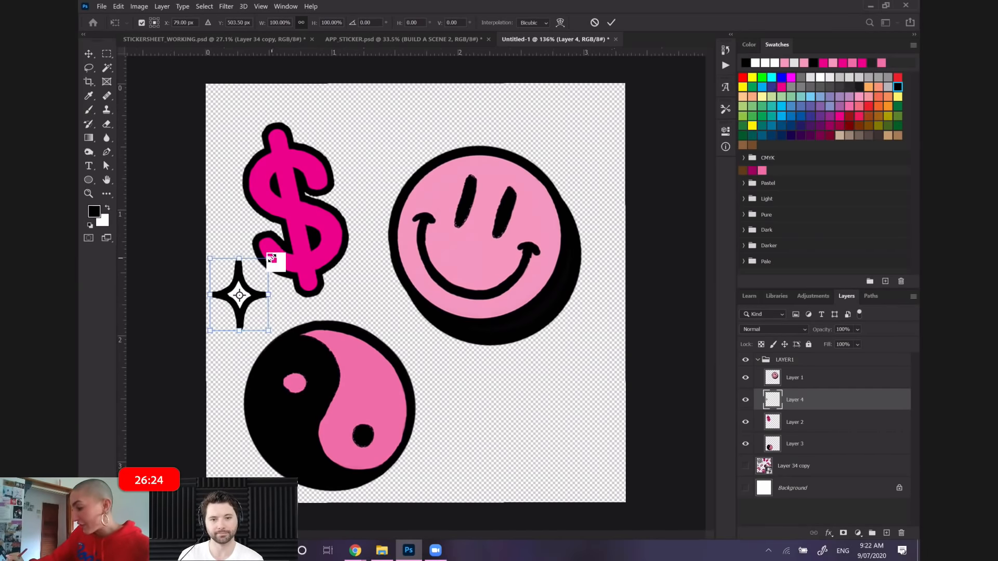
left_click_drag(272, 259, 331, 138)
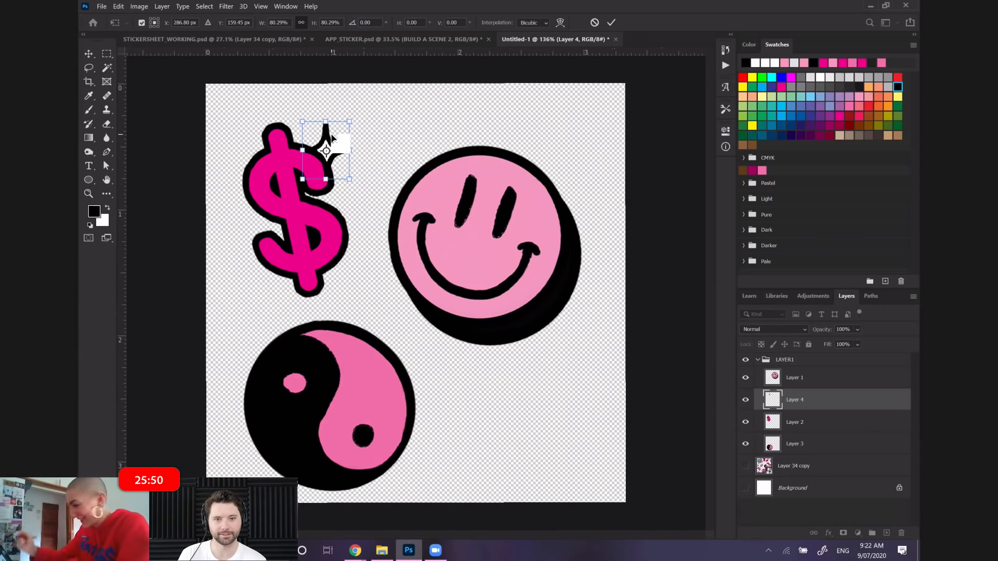
left_click_drag(325, 129, 318, 123)
key("Return")
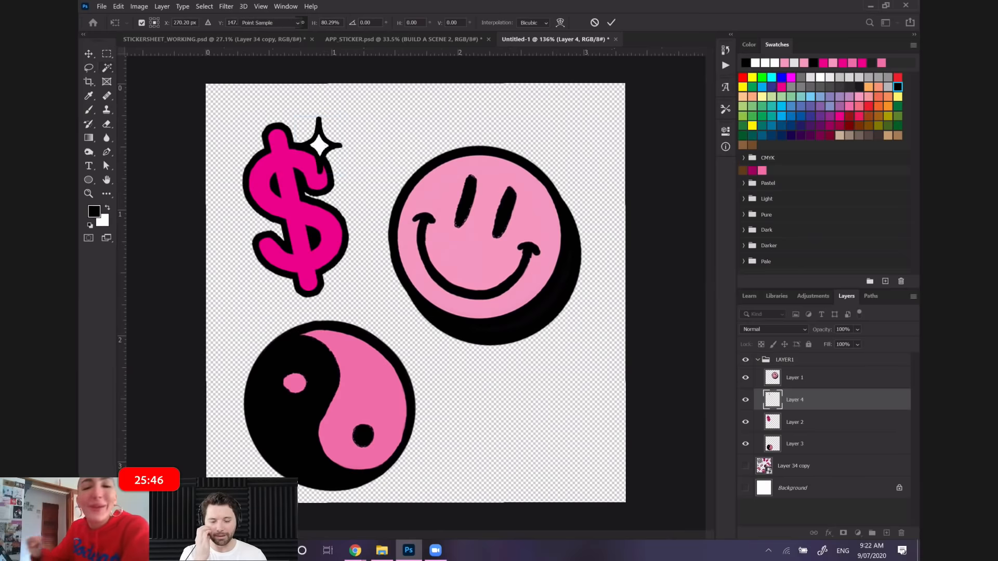
Nudge the sparkle on Layer 4 slightly right and down along the dollar sign's upper-right edge
left_click(107, 68)
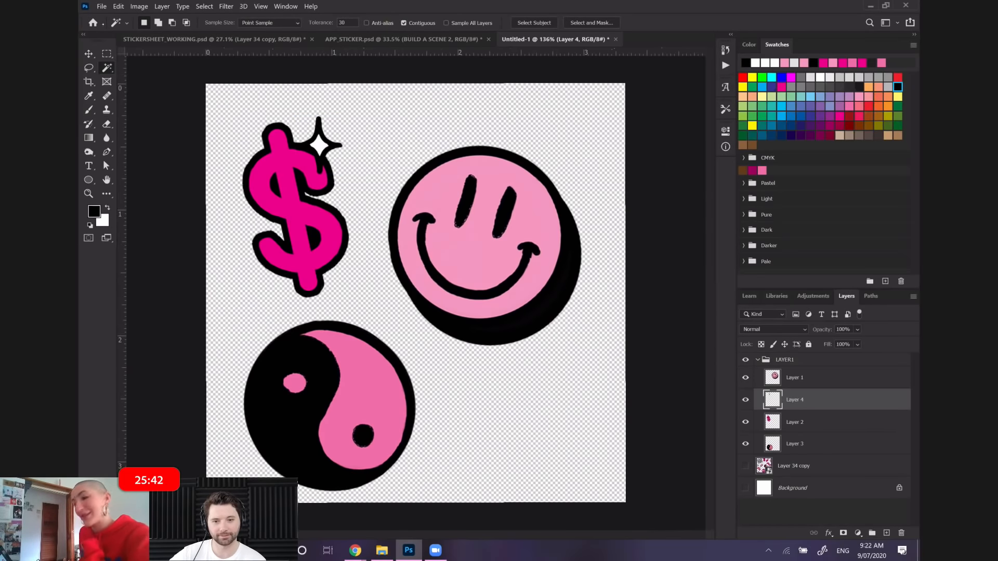
left_click(100, 6)
mouse_move(119, 7)
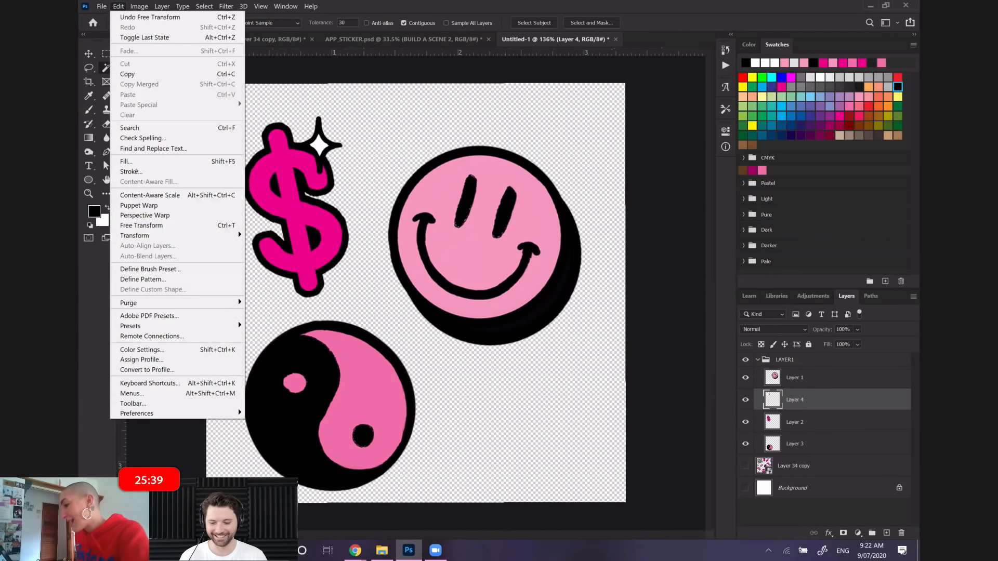
left_click(176, 225)
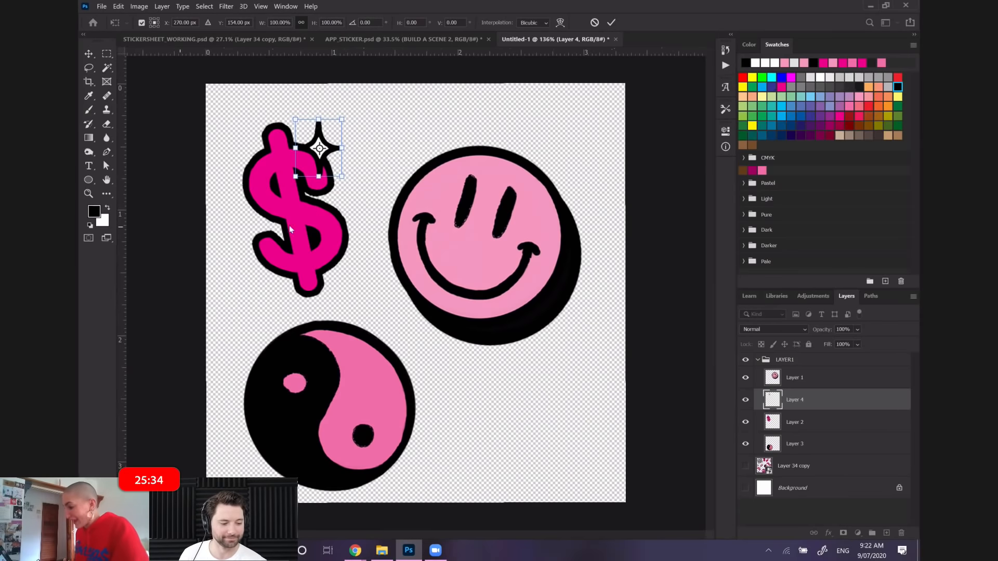
left_click_drag(330, 152, 337, 158)
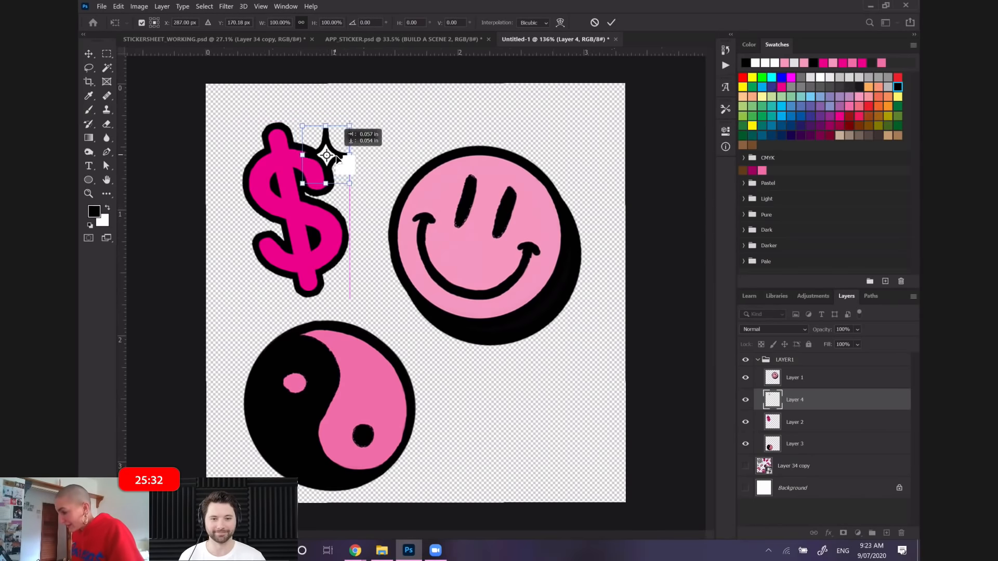
key("Return")
key("w")
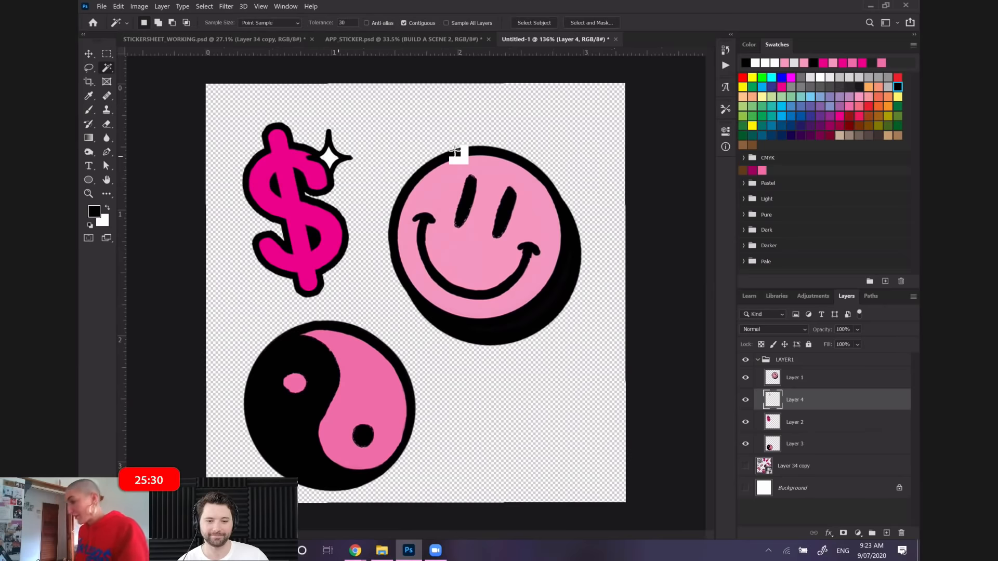
Duplicate the sparkle as Layer 4 copy and move the duplicate to the dollar sign's lower-left curl
right_click(859, 407)
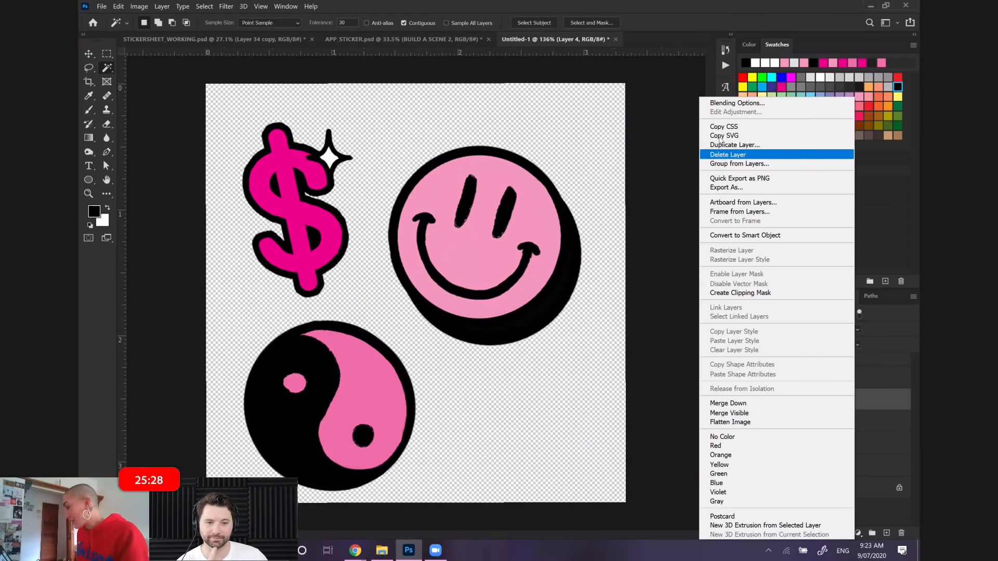
left_click(722, 145)
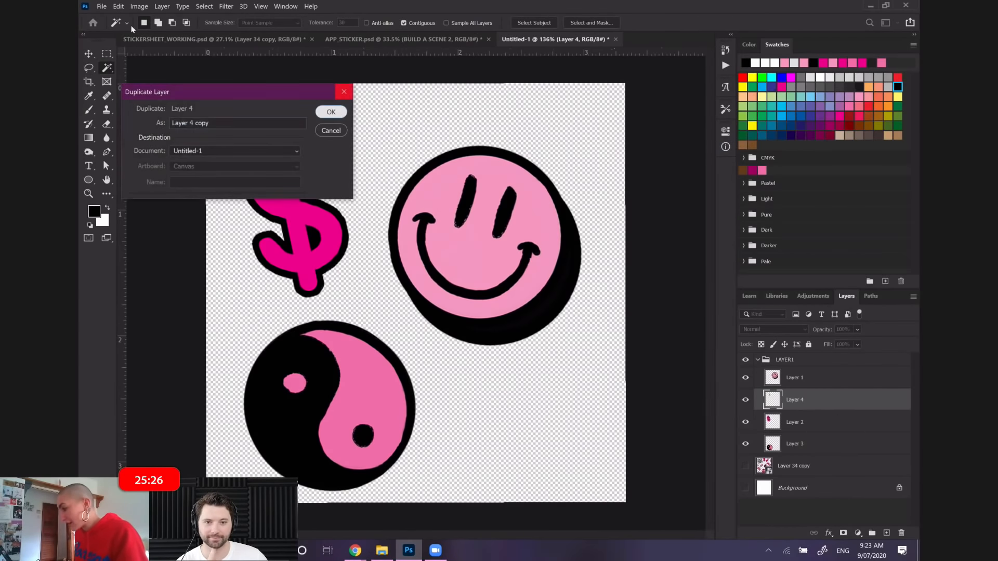
key("Return")
left_click(118, 6)
mouse_move(157, 235)
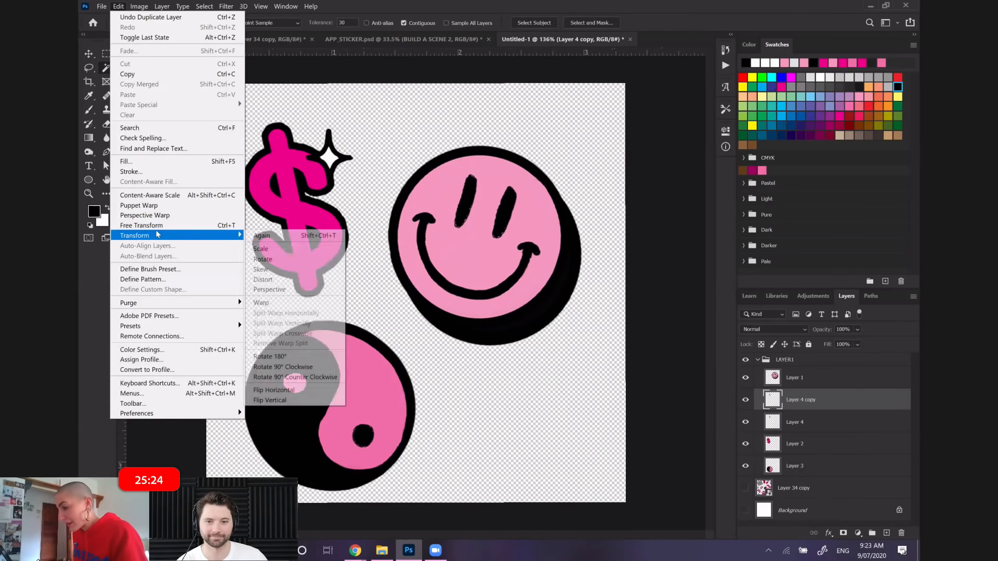
left_click(154, 225)
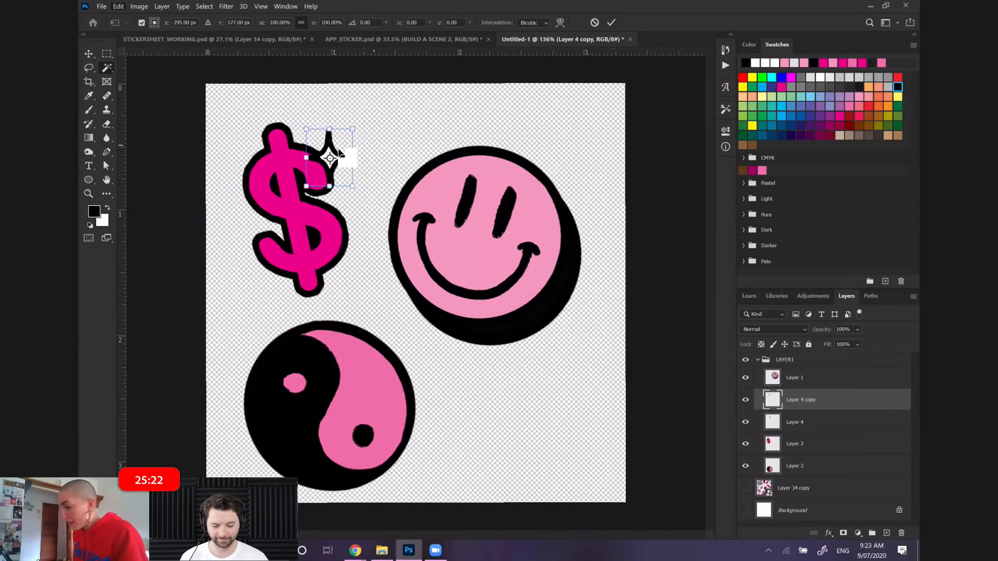
left_click_drag(343, 149, 285, 267)
key("Return")
key("w")
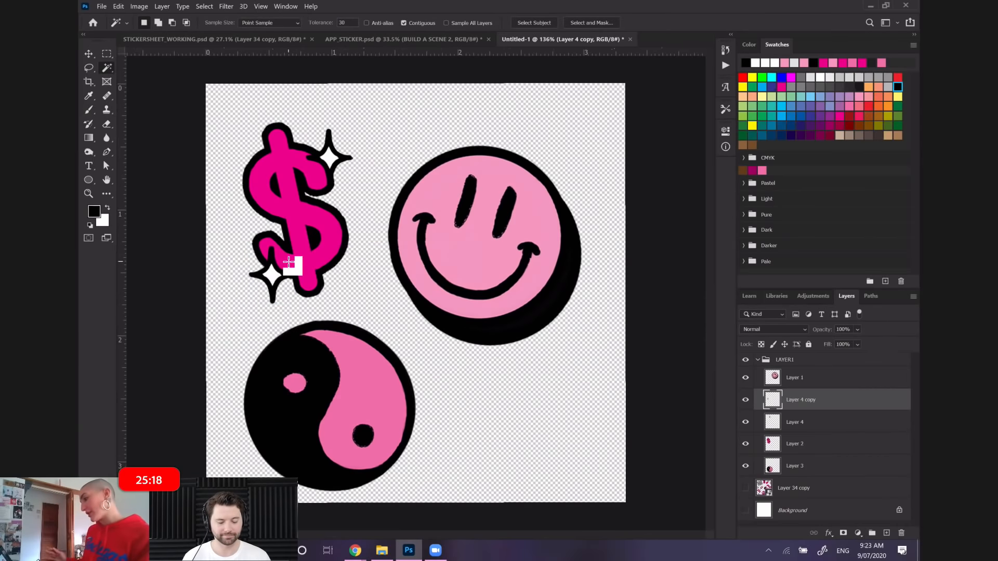
Merge the two sparkle layers, Layer 4 and Layer 4 copy, into a single layer
left_click(806, 424, "shift")
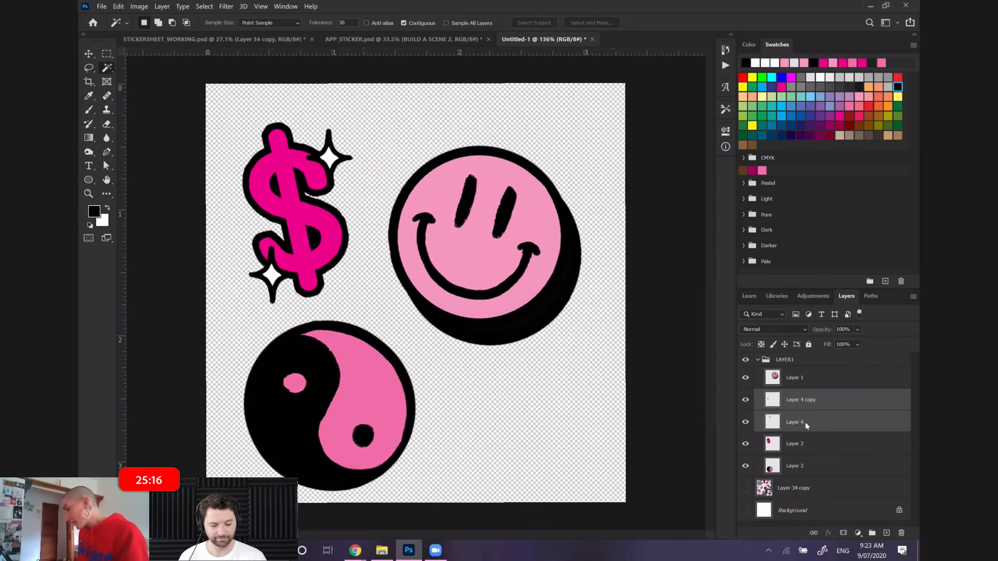
right_click(806, 423)
left_click(702, 411)
key("ctrl+z")
left_click_drag(785, 398, 786, 447)
right_click(801, 413)
left_click(723, 406)
Try scaling the yin-yang sticker on Layer 3 to about 85.04% and shifting it a little right
left_click(125, 7)
left_click(156, 225)
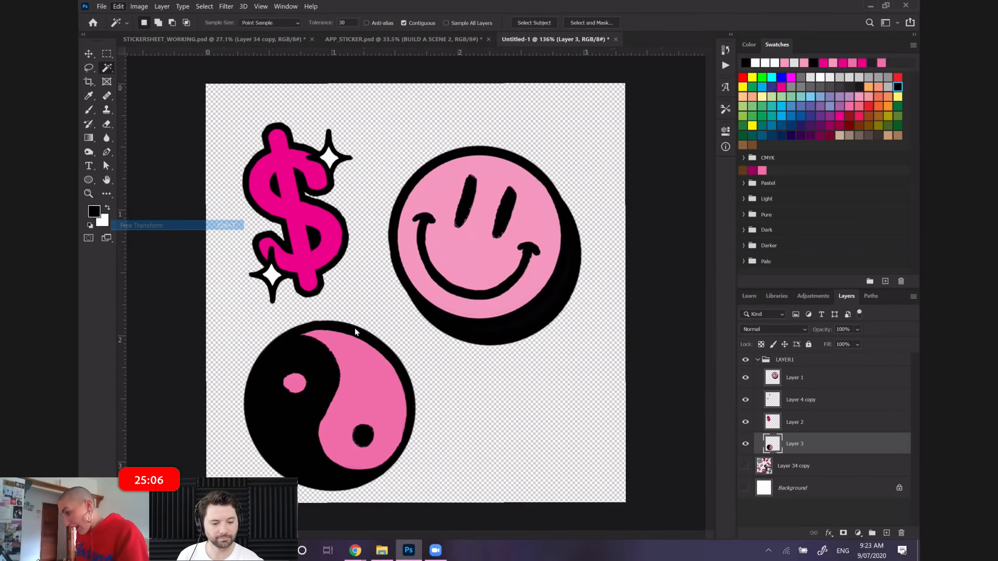
left_click_drag(242, 319, 267, 334)
left_click_drag(353, 376, 376, 370)
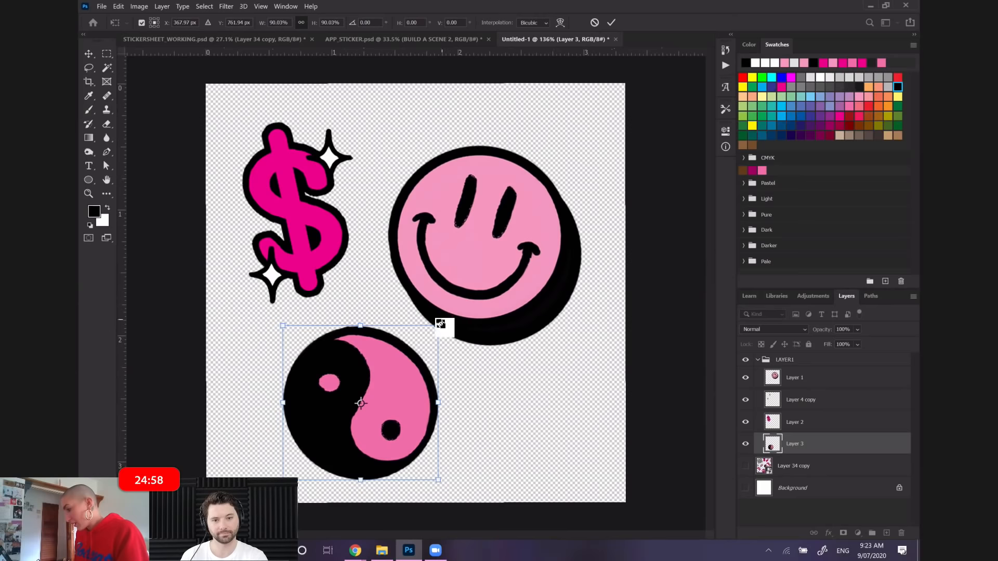
left_click_drag(438, 327, 433, 335)
key("Return")
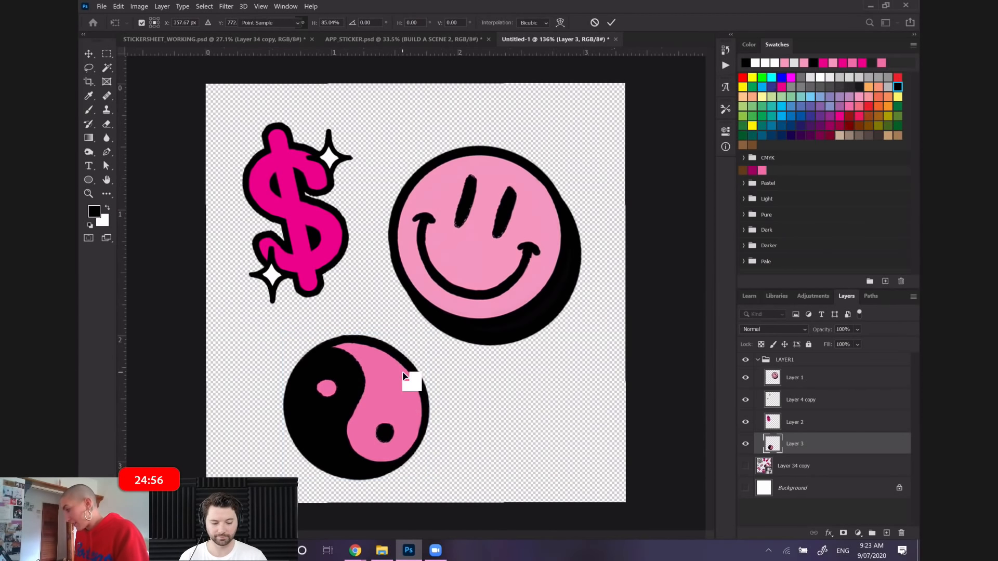
key("w")
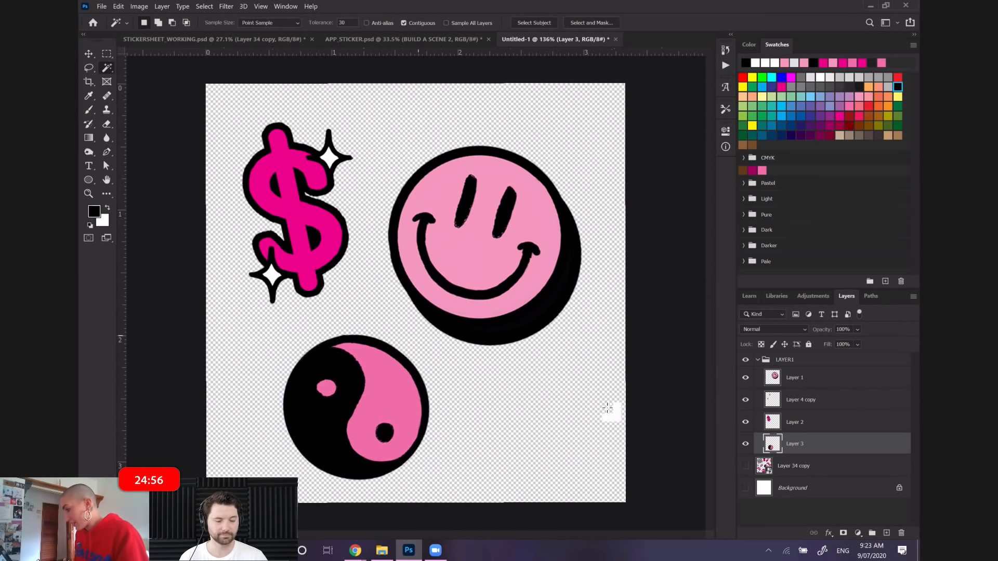
Duplicate the LAYER1 group within Untitled-1 as LAYER1 copy, and keep the groups collapsed
left_click(758, 360)
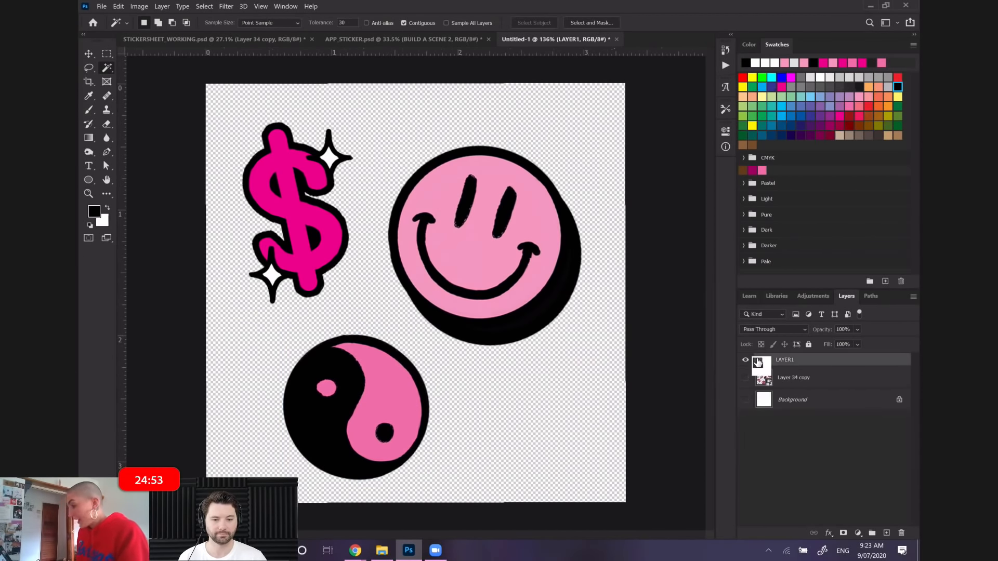
right_click(821, 363)
left_click(771, 144)
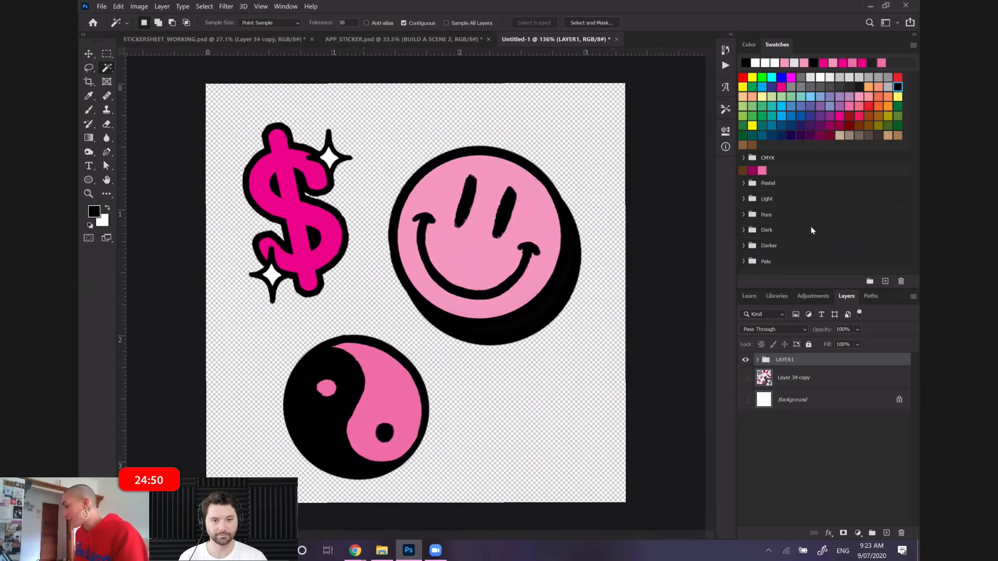
left_click_drag(819, 359, 785, 364)
right_click(785, 364)
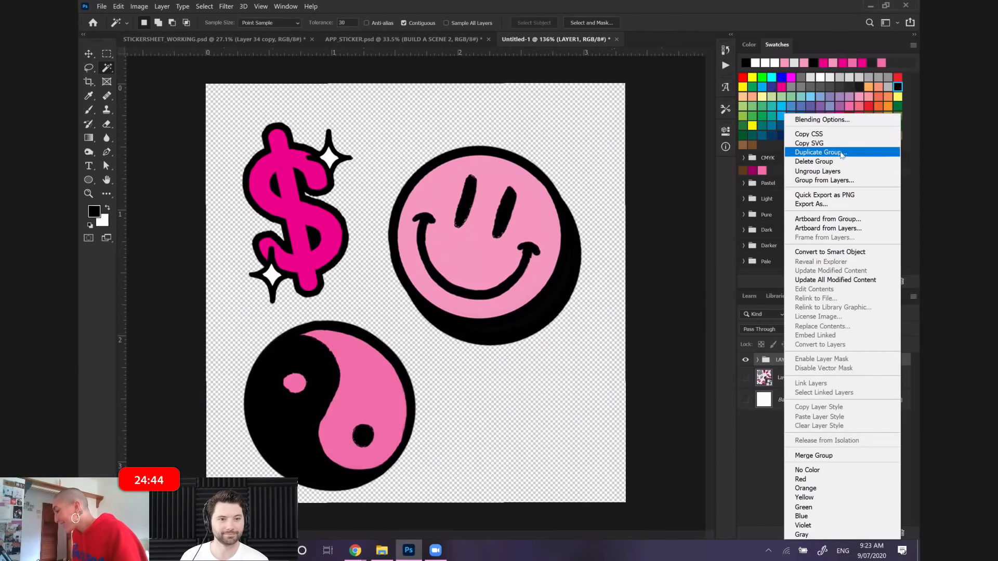
left_click(841, 153)
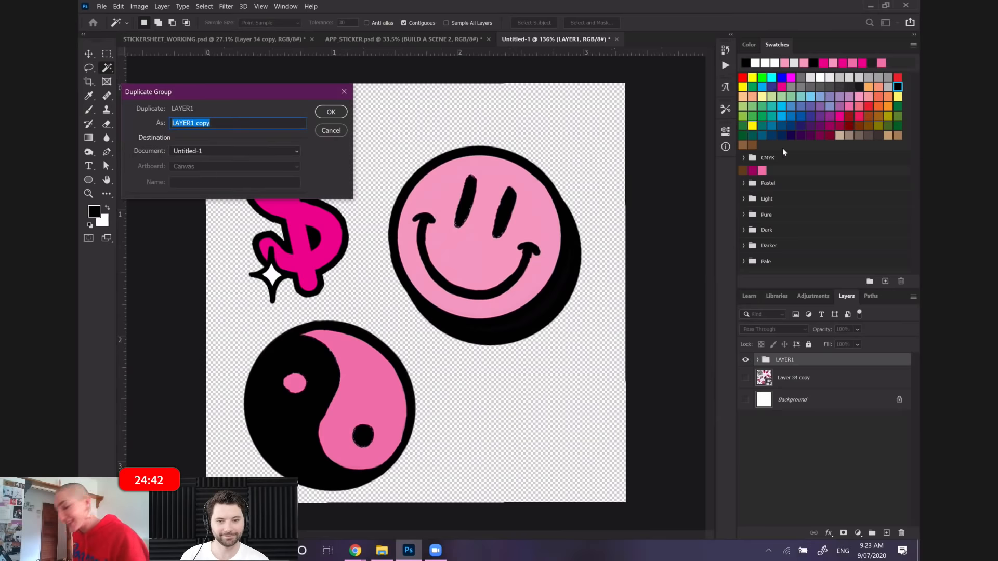
left_click(331, 113)
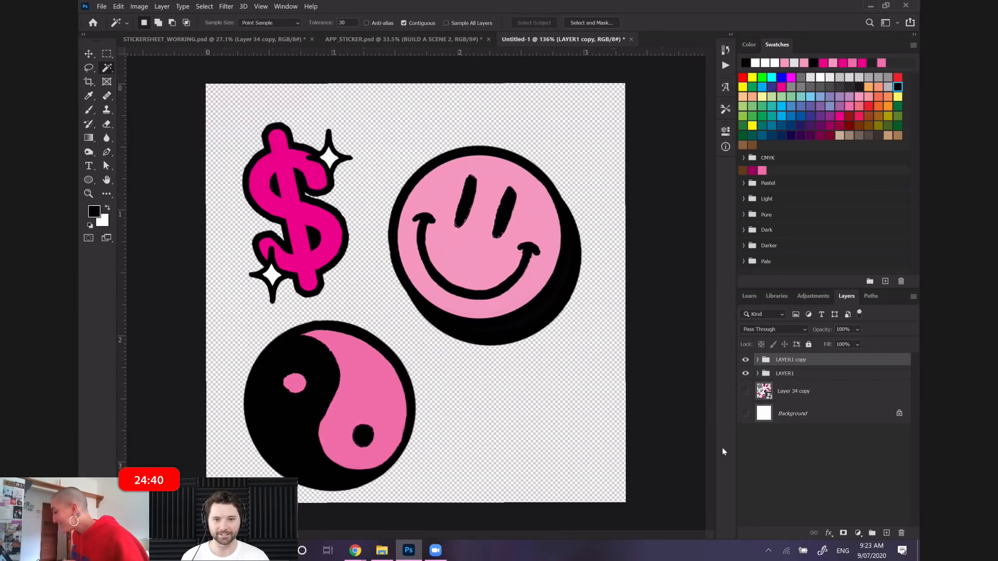
left_click(757, 362)
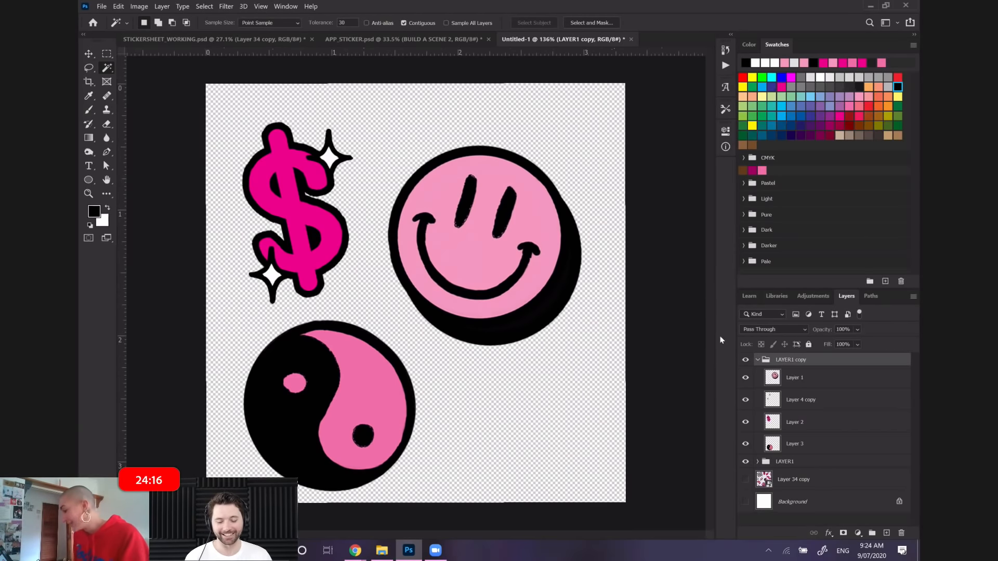
left_click(757, 360)
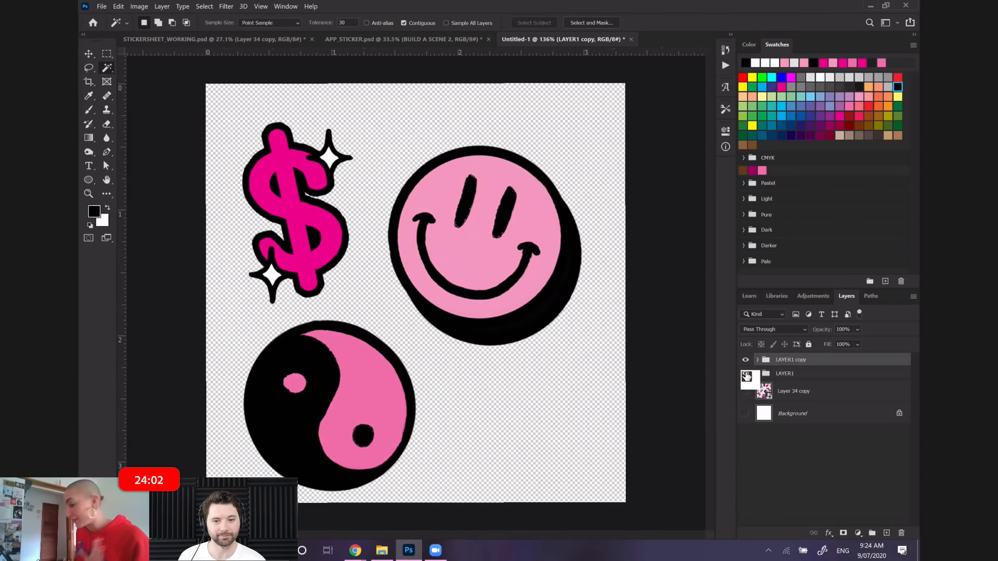
Hide the original LAYER1 group and expand the LAYER1 copy group to show its layers
left_click(746, 375)
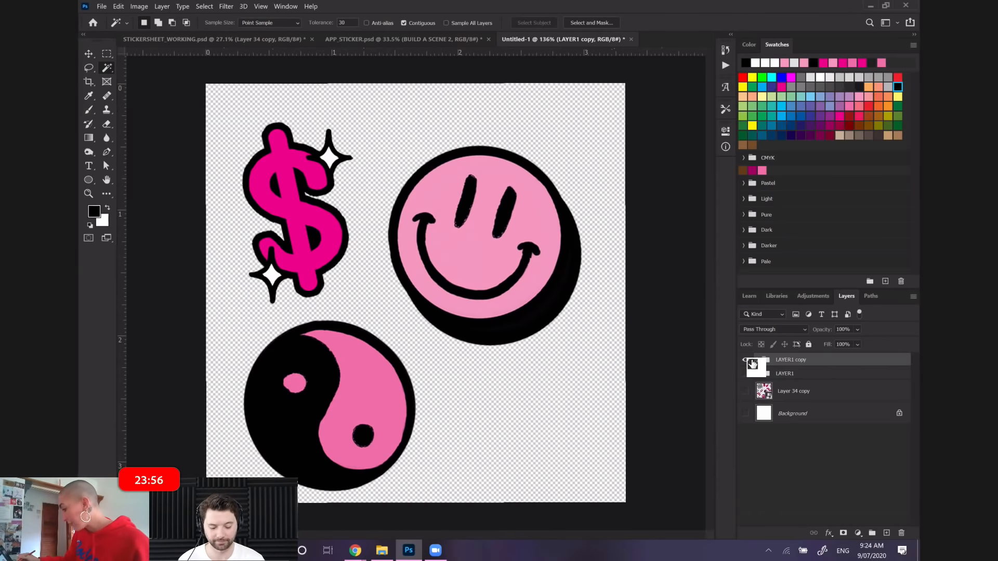
double_click(752, 364)
left_click(656, 95)
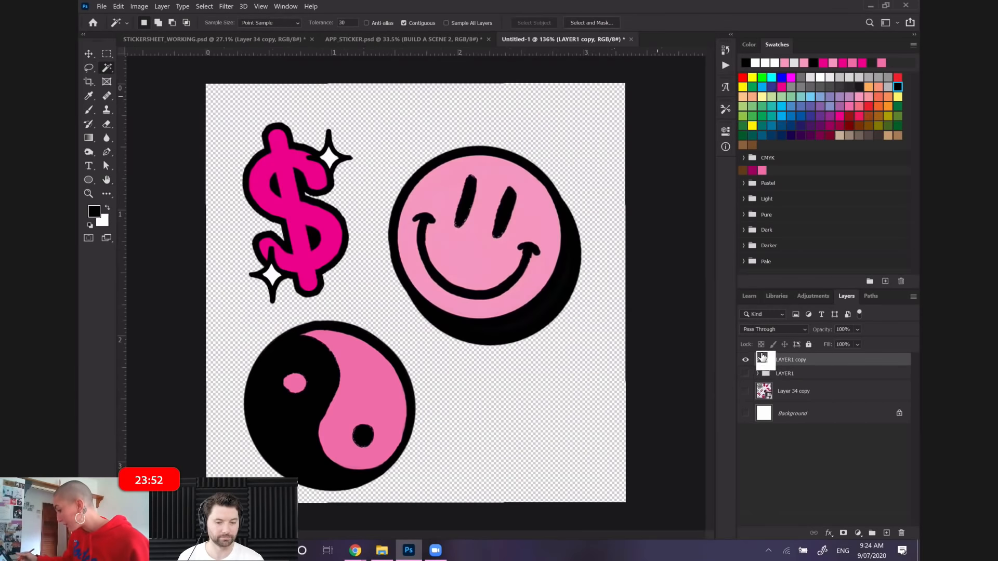
left_click(757, 360)
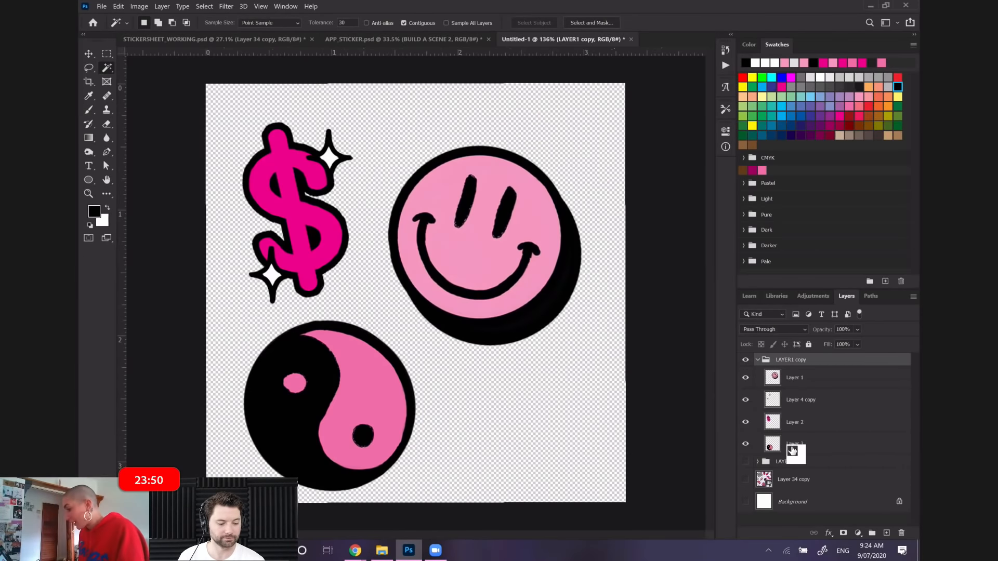
Scale the yin-yang on Layer 3 of the LAYER1 copy group to about 117.63% and rotate it about -12.86°
left_click(792, 447)
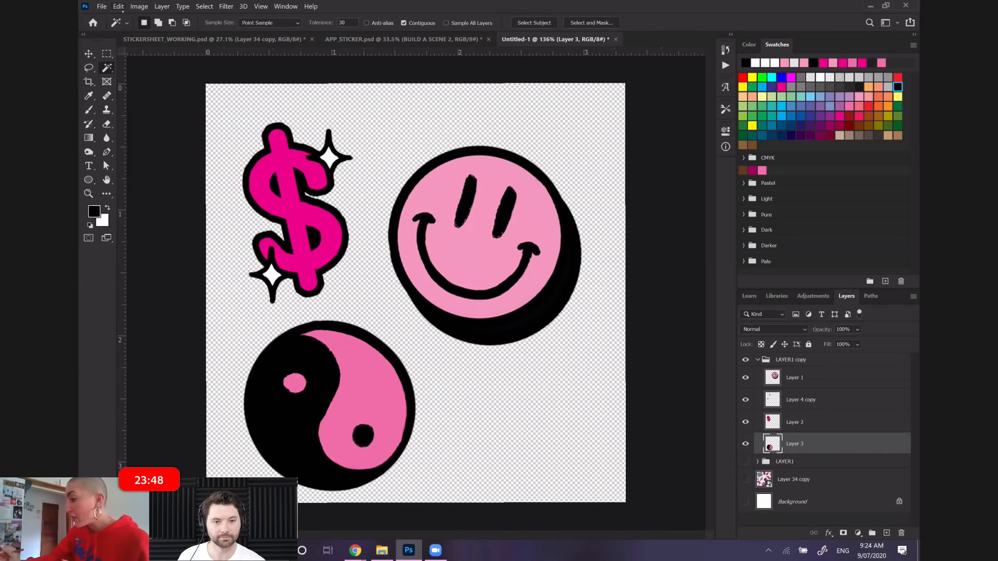
left_click(118, 6)
left_click(181, 226)
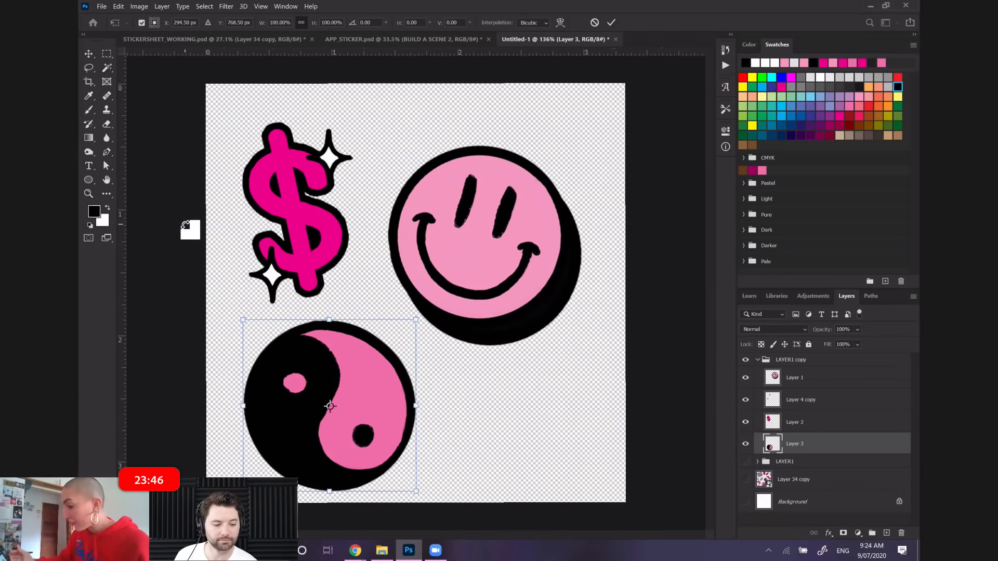
left_click_drag(415, 320, 429, 298)
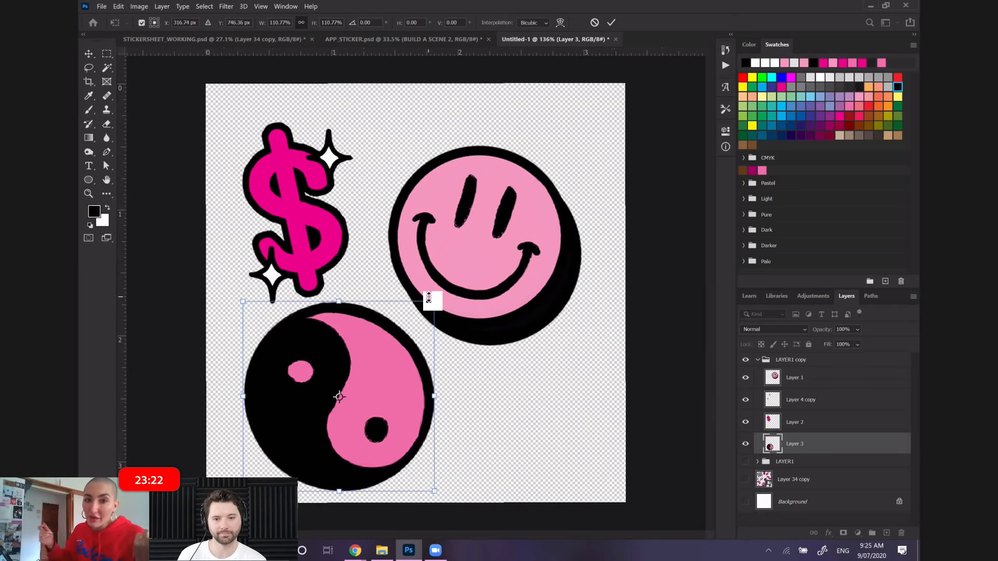
left_click_drag(439, 291, 439, 293)
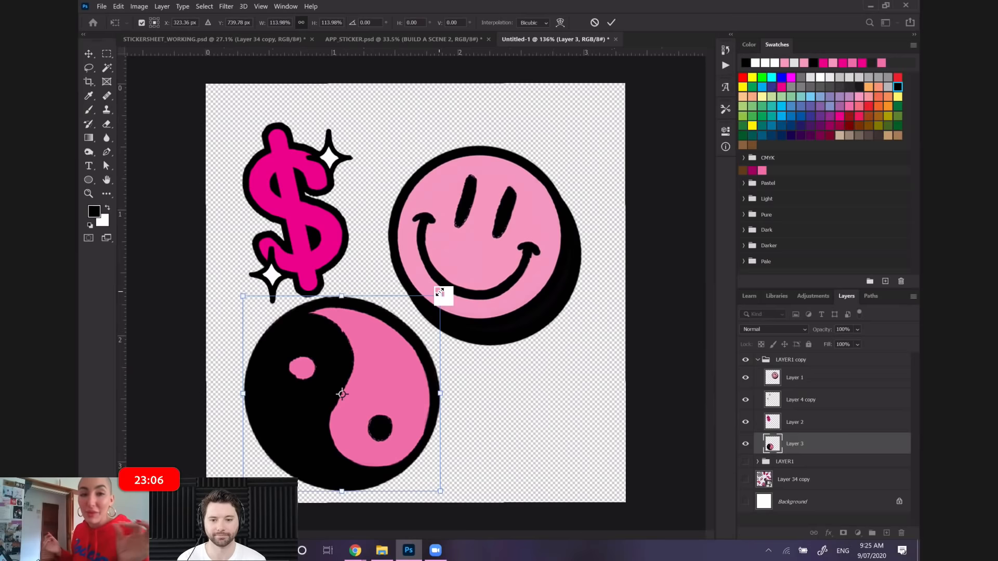
left_click_drag(439, 292, 447, 287)
left_click_drag(238, 265, 225, 282)
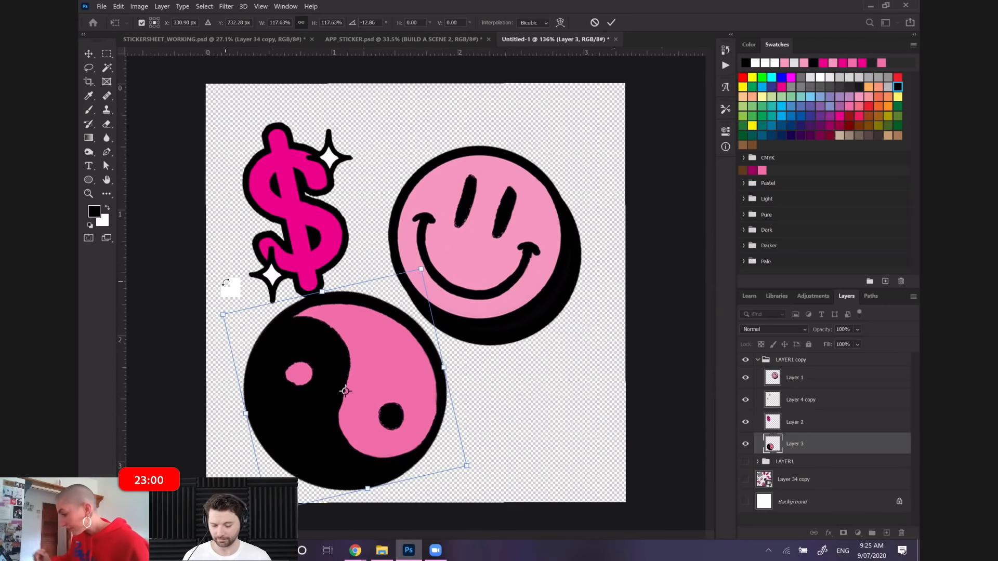
key("Return")
key("w")
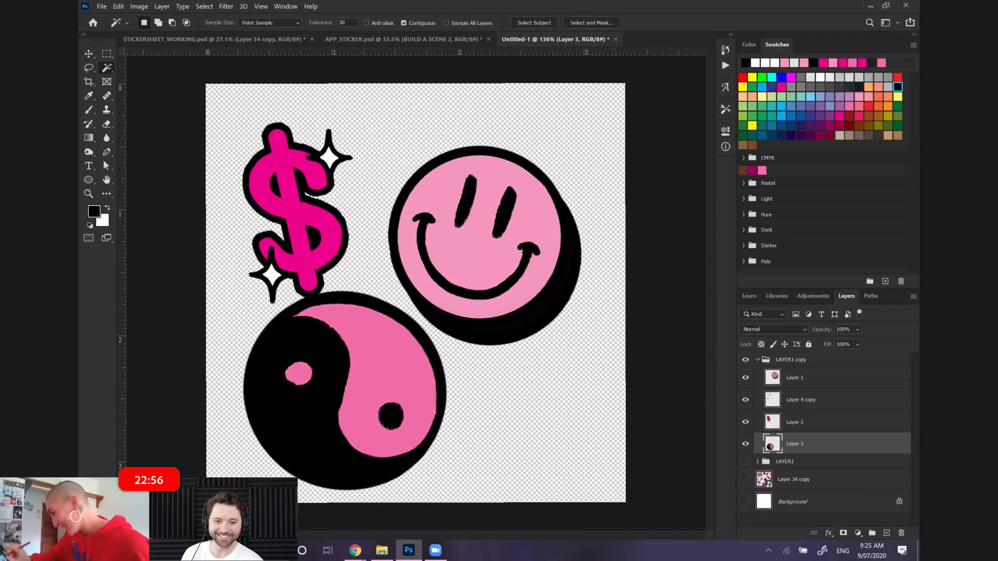
Enlarge the yin-yang on Layer 3 by about 103.34% and nudge it 3 px right and 2 px down
left_click(119, 6)
left_click(185, 225)
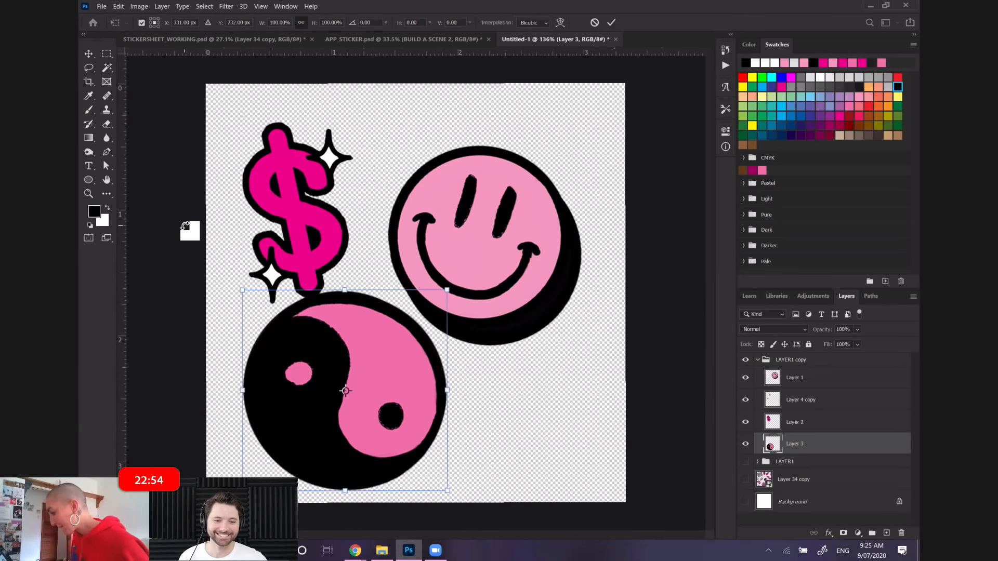
mouse_move(243, 290)
left_mouse_down()
mouse_move(245, 271)
mouse_move(236, 285)
left_mouse_up()
key("Right")
key("Right")
key("Right")
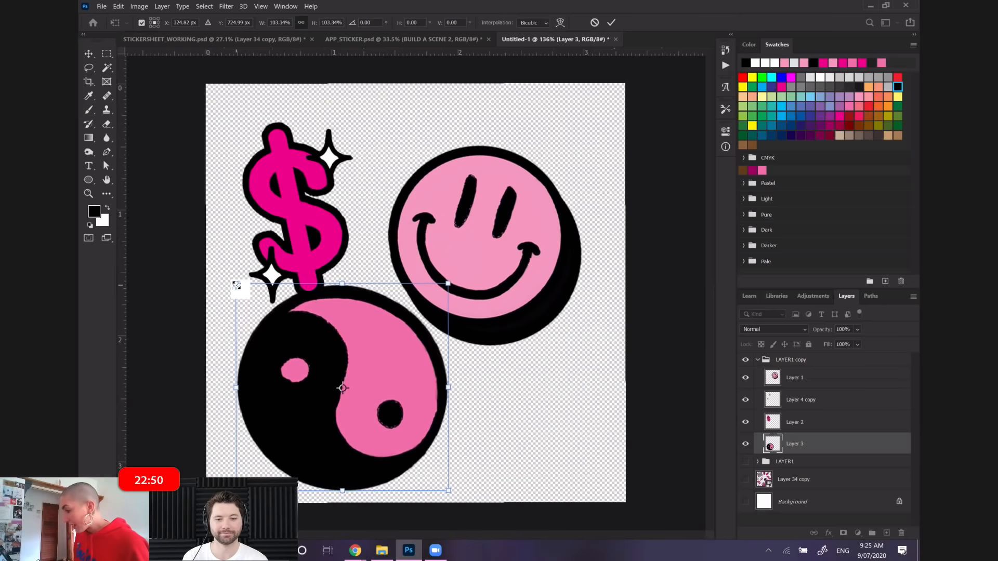
key("Down")
key("Down")
key("Down")
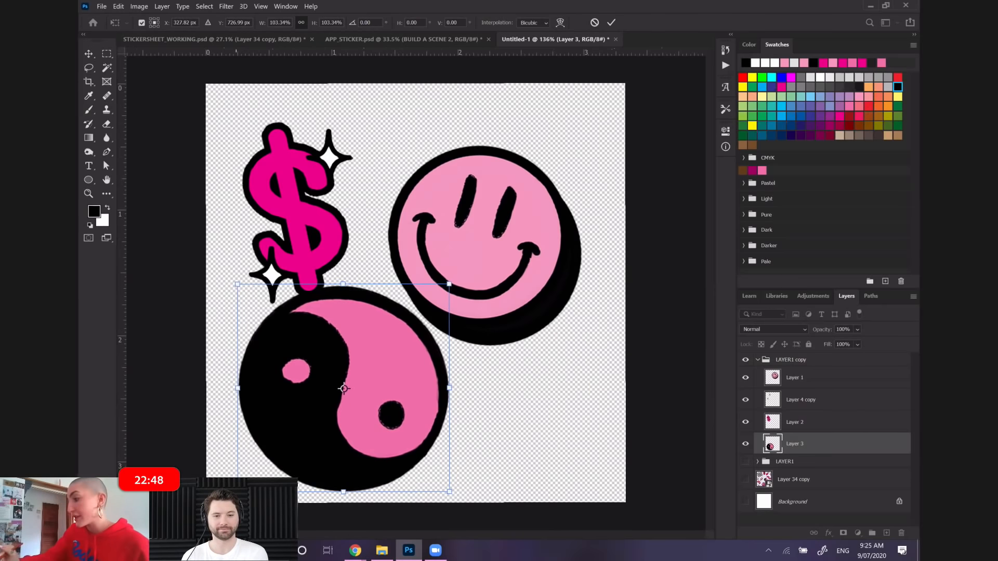
key("Return")
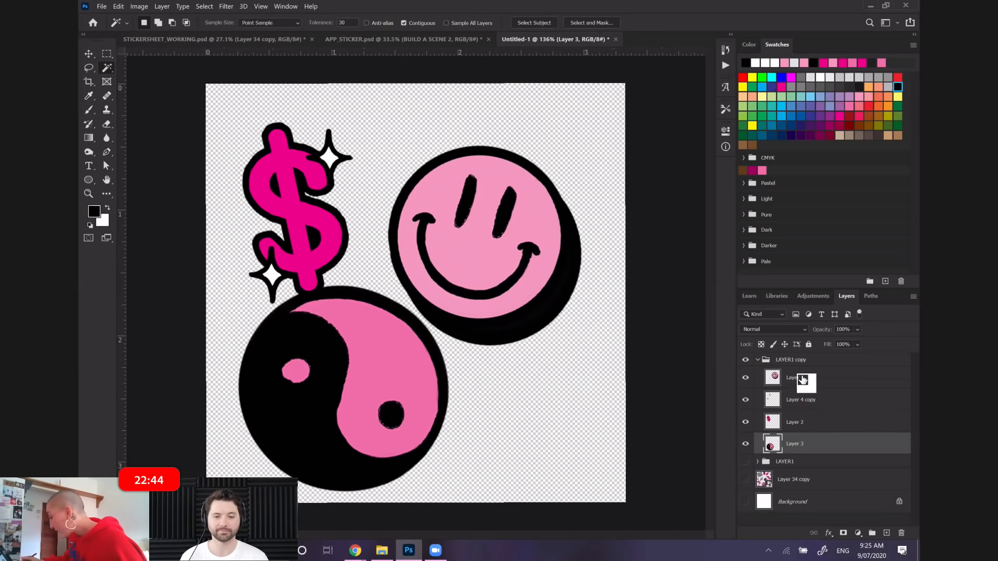
Rotate the smiley face on Layer 1 by about -48.14° and shift it slightly up and left
left_click(797, 372)
left_click(118, 7)
left_click(161, 226)
left_click_drag(341, 154, 296, 195)
left_click_drag(530, 253, 519, 230)
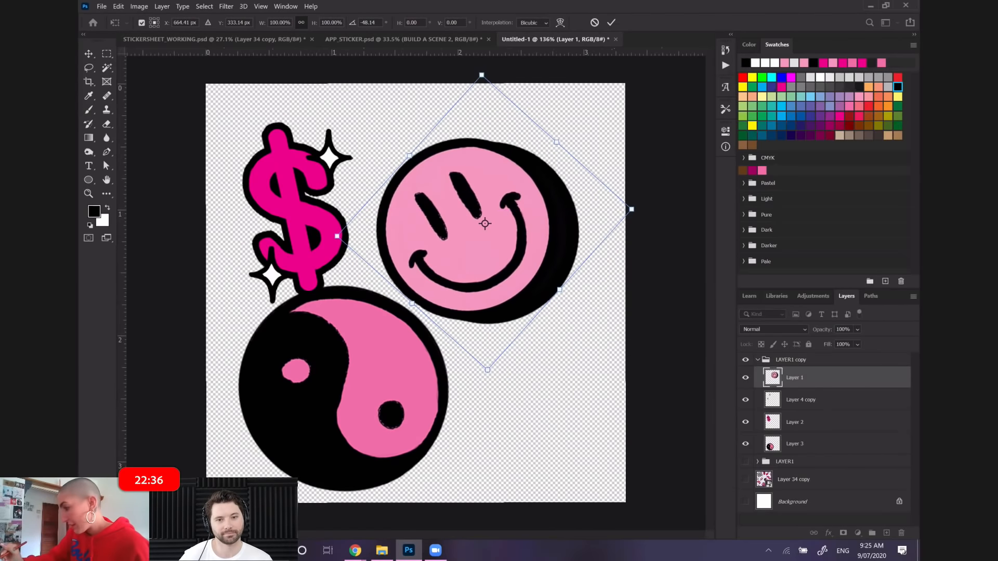
key("Return")
key("w")
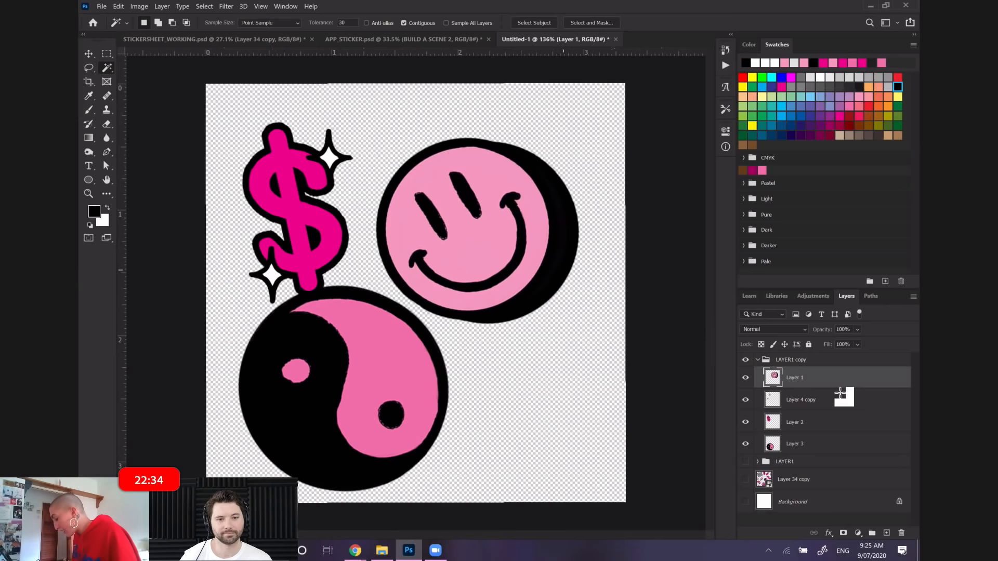
Rotate the dollar sign on Layer 2 by about 47.55° and nudge it 6 px upward
left_click(829, 422)
left_click_drag(828, 421, 820, 428)
left_click(119, 6)
left_click(160, 225)
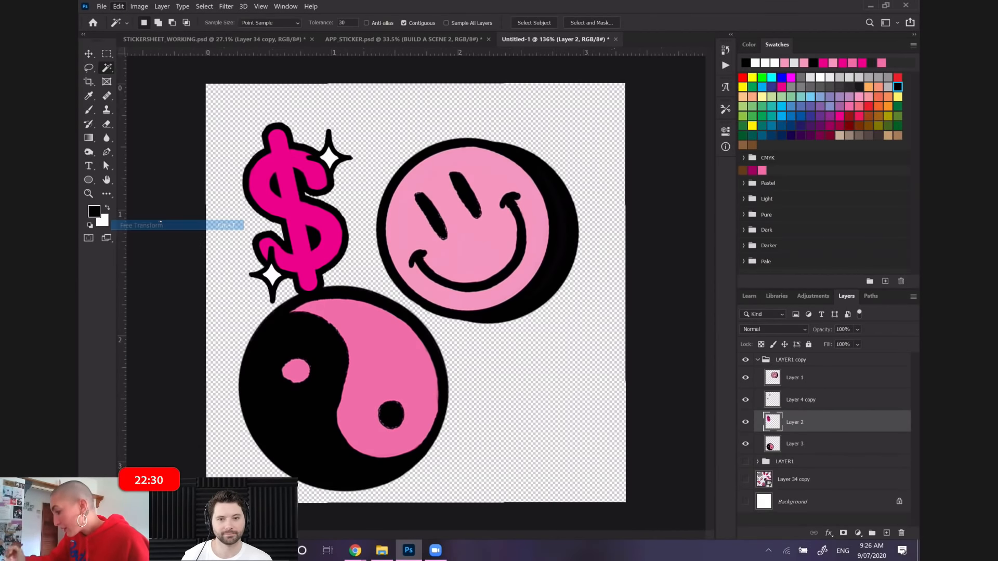
left_click_drag(244, 96, 345, 85)
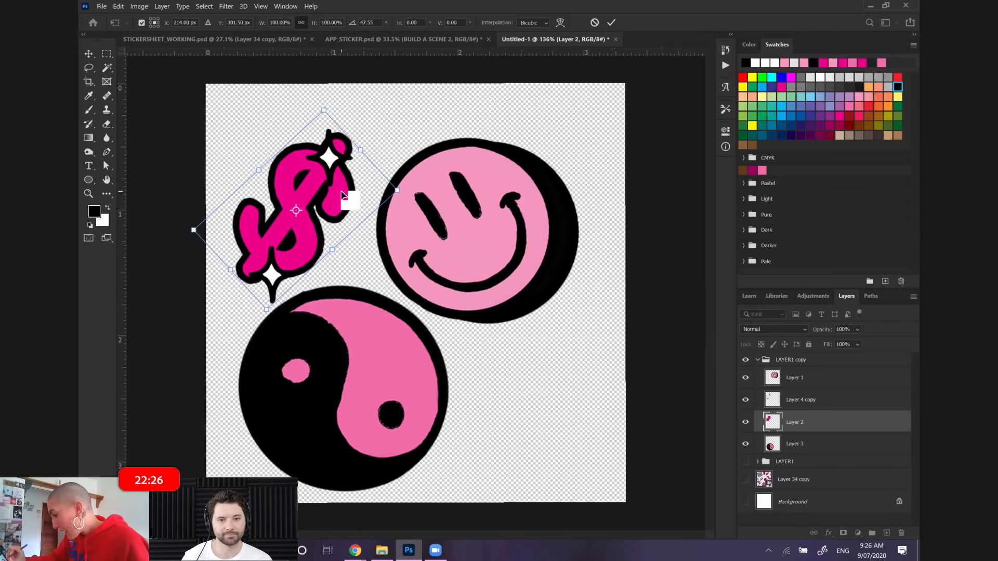
key("Up")
key("Up")
key("Up")
key("Up")
key("Up")
key("Up")
key("Up")
key("Up")
key("Up")
key("Up")
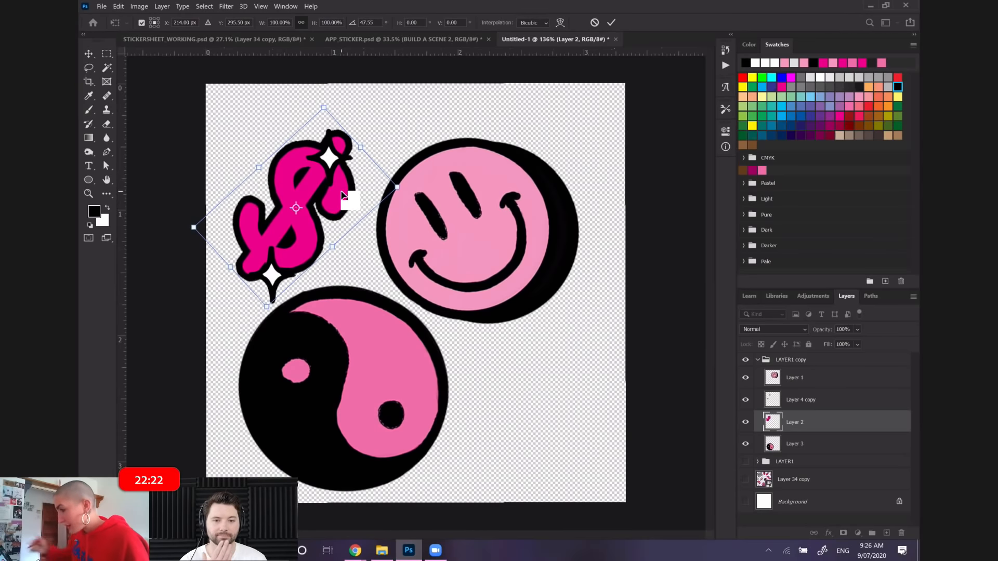
key("Escape")
key("w")
Lasso the upper sparkle on Layer 4 copy and move it to the upper-left edge of the rotated dollar sign
left_click_drag(798, 400, 798, 382)
key("l")
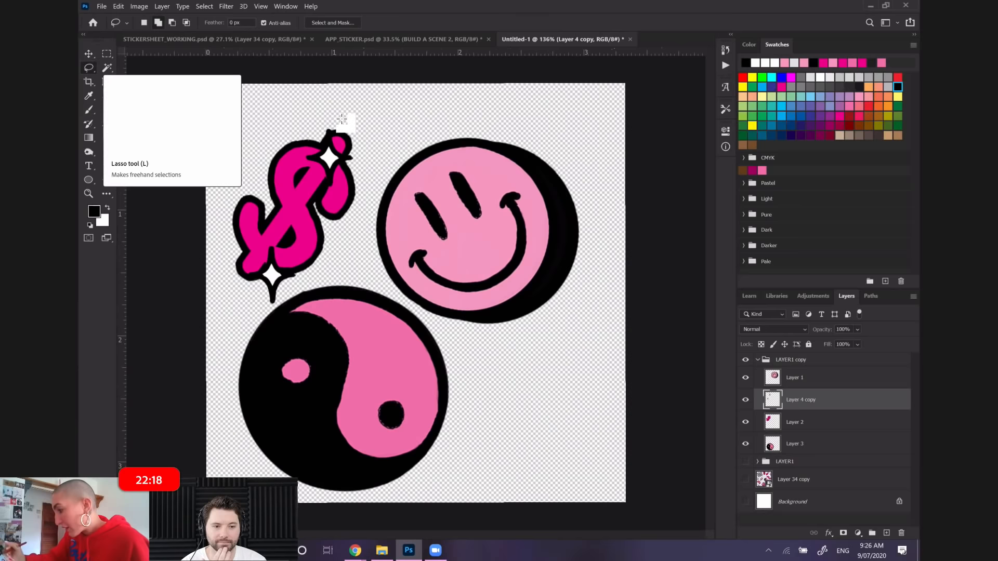
mouse_move(312, 122)
left_mouse_down()
mouse_move(339, 210)
mouse_move(336, 115)
left_mouse_up()
left_click(119, 7)
left_click(165, 225)
left_click_drag(346, 162, 307, 147)
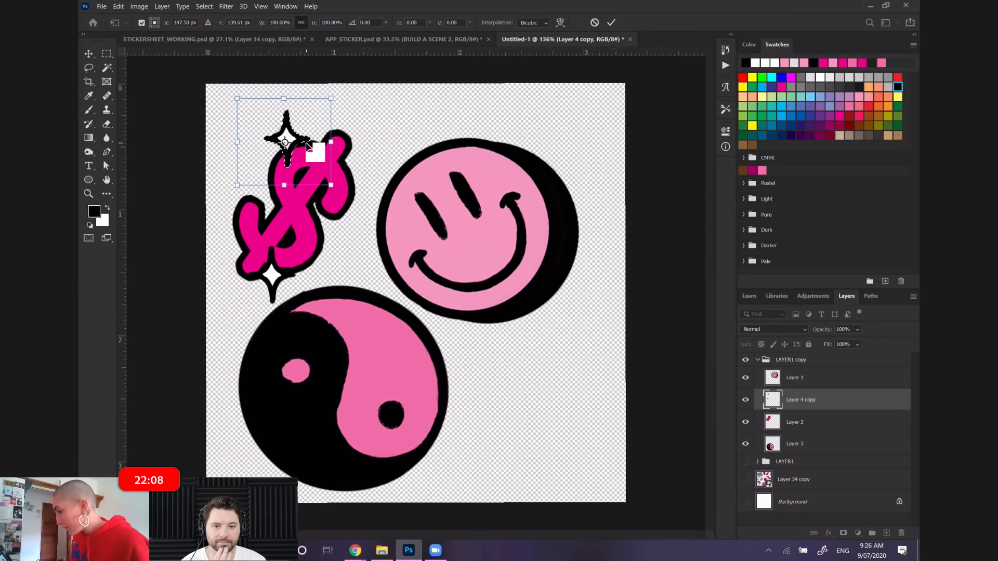
key("Up")
key("Up")
key("Up")
key("Return")
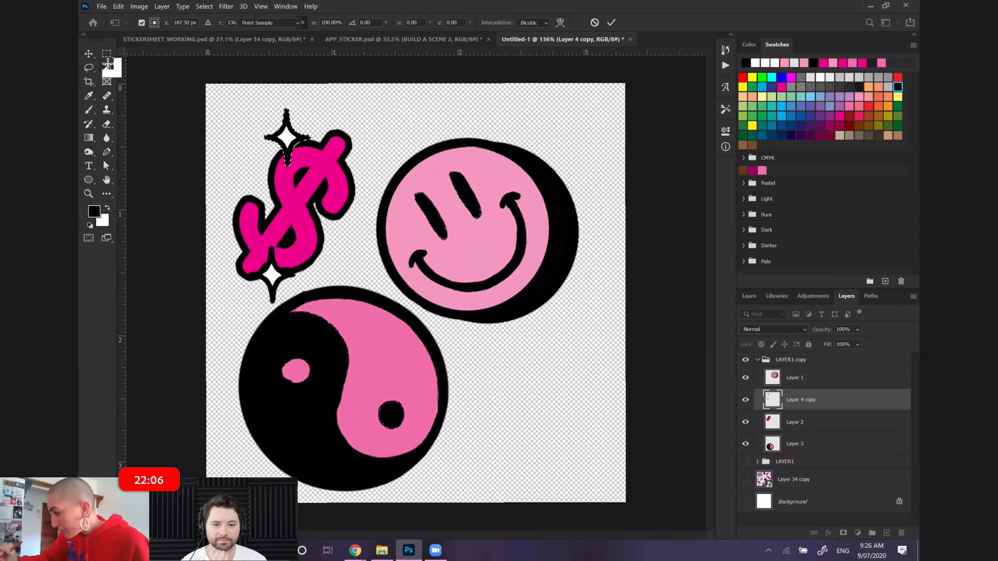
Lasso the lower sparkle on Layer 4 copy, move it to the dollar sign's lower-right edge, and clear the selection
key("l")
mouse_move(266, 236)
left_mouse_down()
mouse_move(321, 267)
mouse_move(292, 234)
left_mouse_up()
left_click(119, 7)
left_click(162, 226)
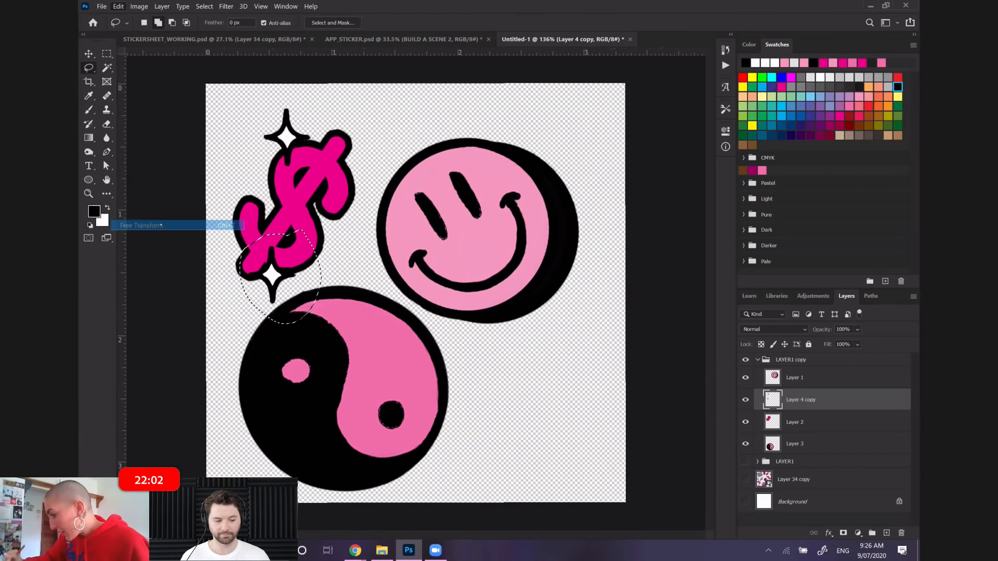
left_click_drag(296, 268, 356, 243)
left_click(106, 68)
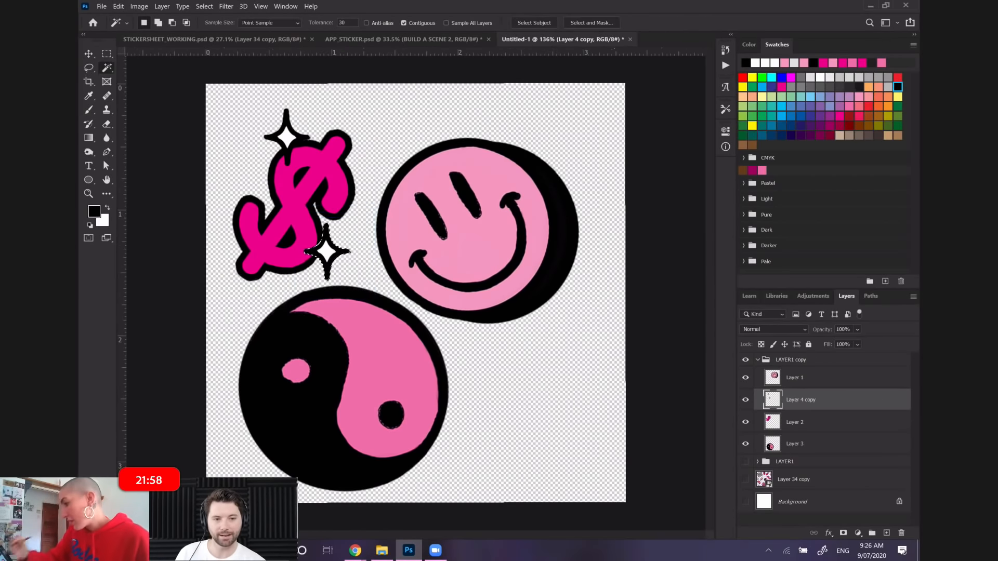
left_click(140, 113)
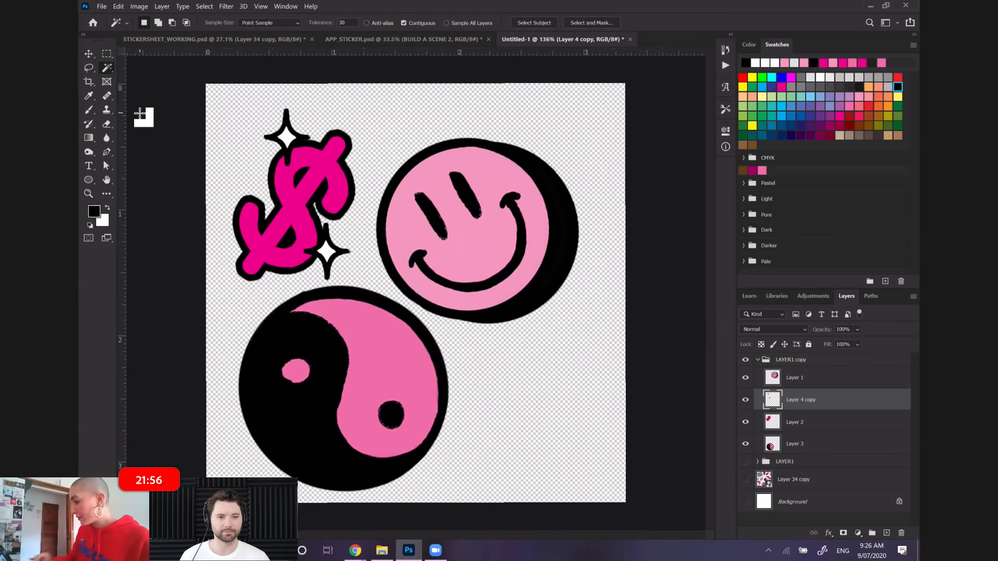
Collapse the LAYER1 copy group and make the original LAYER1 group visible again
key("ctrl+minus")
left_click(805, 445)
left_click_drag(796, 424, 796, 424)
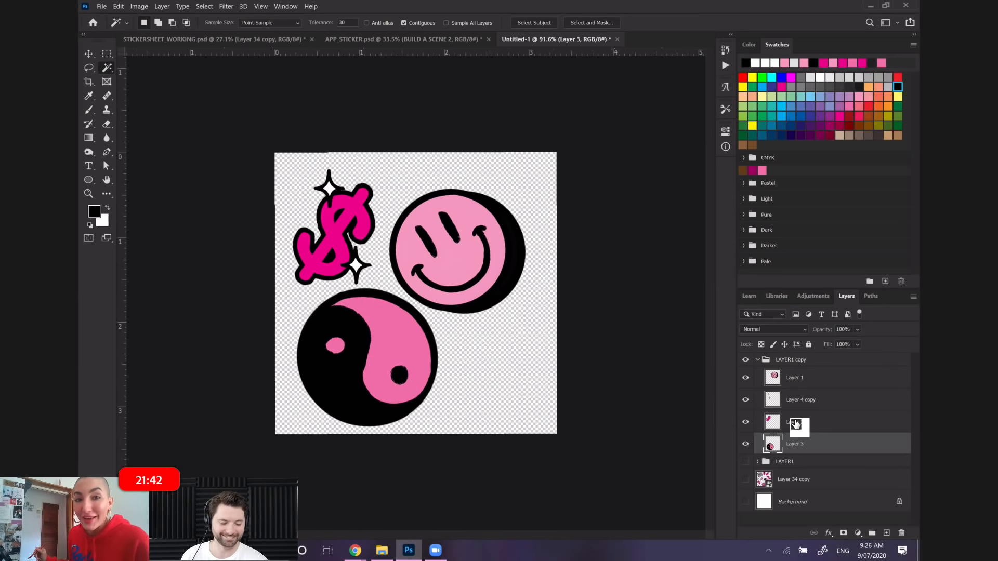
left_click_drag(796, 424, 780, 364)
left_click(762, 361)
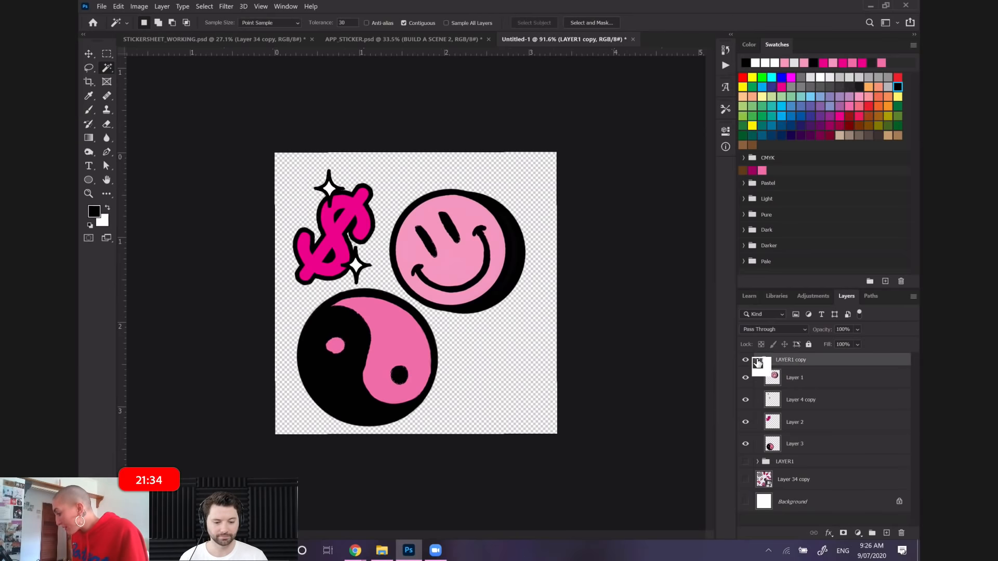
left_click(758, 360)
left_click(744, 374)
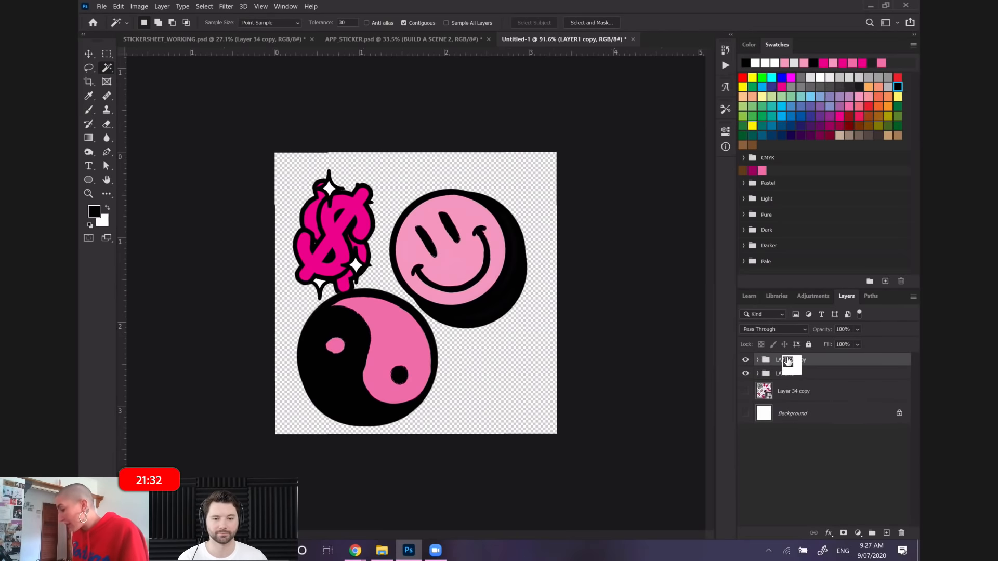
Select the LAYER1 copy and LAYER1 groups, scale them together to about 108.96%, and nudge them about 8 px right
left_click_drag(792, 376, 792, 376)
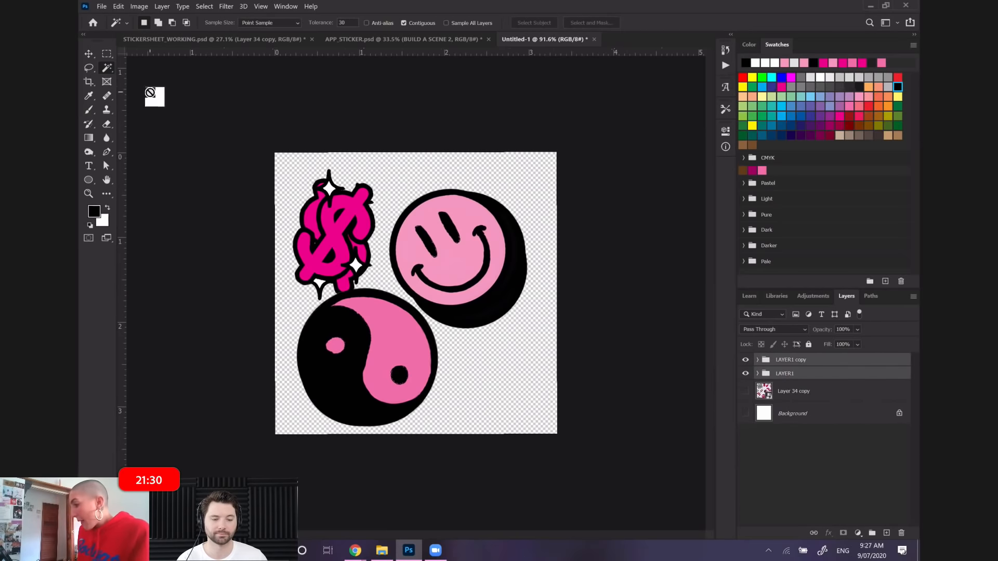
left_click(118, 6)
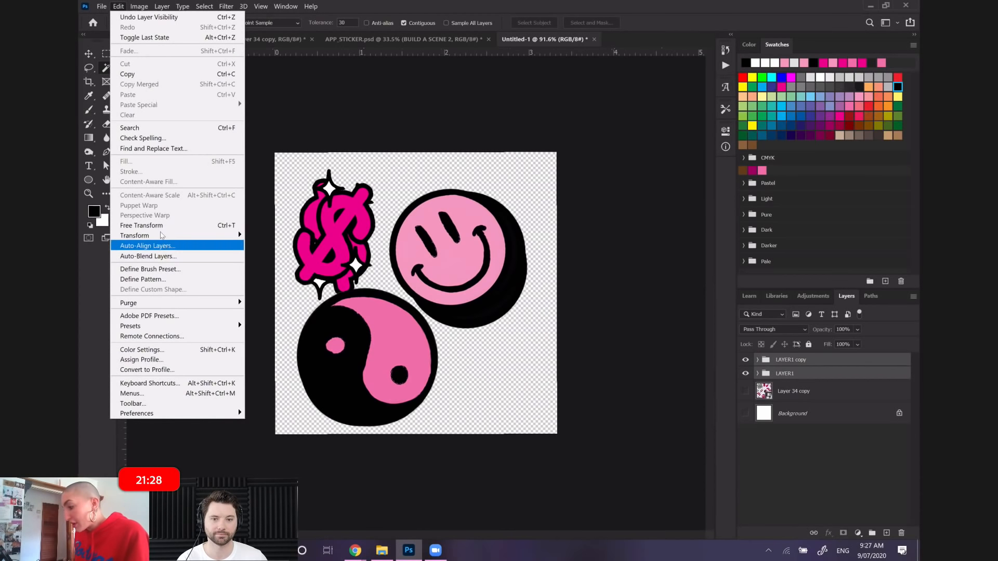
left_click(135, 226)
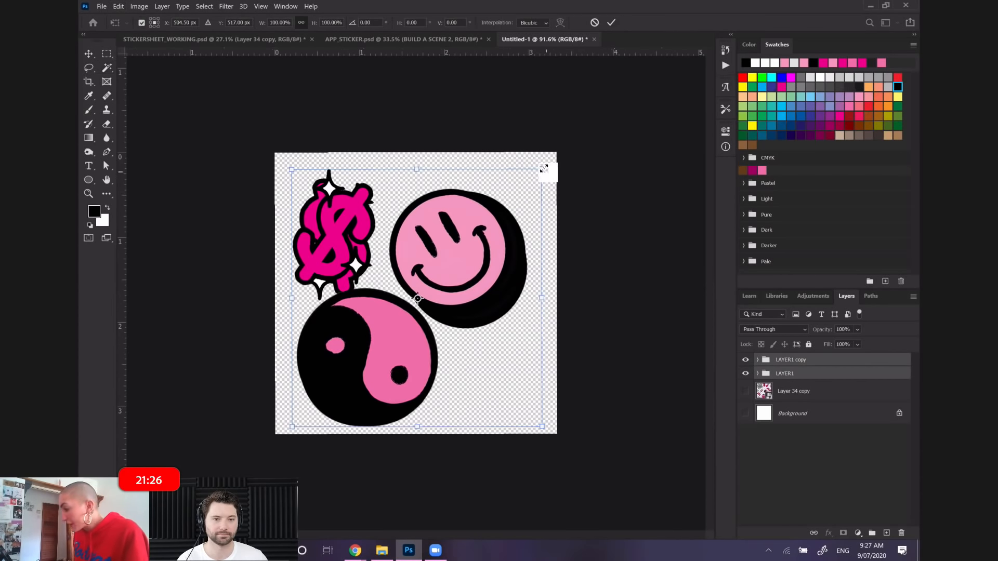
left_click_drag(548, 166, 560, 153)
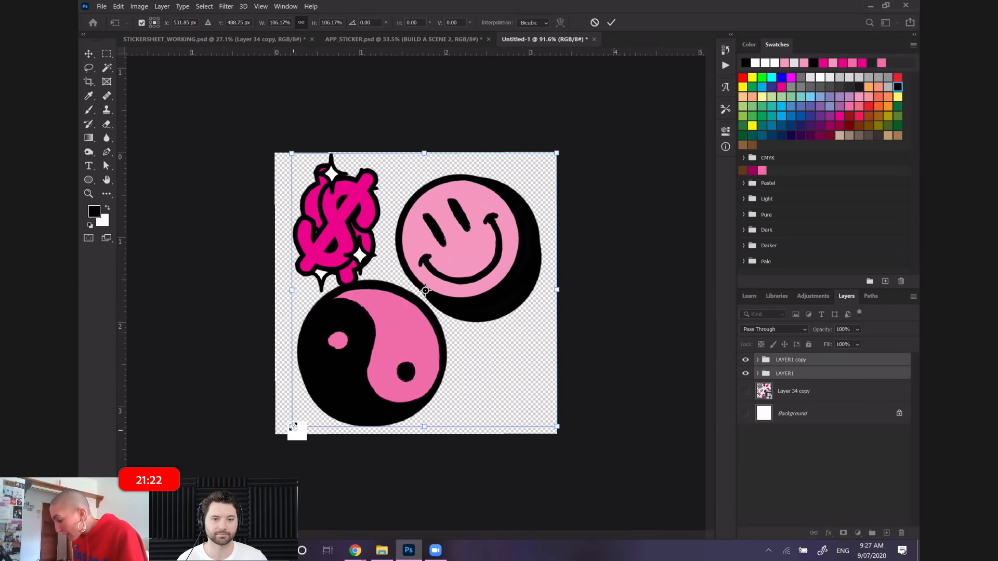
left_click_drag(293, 426, 287, 433)
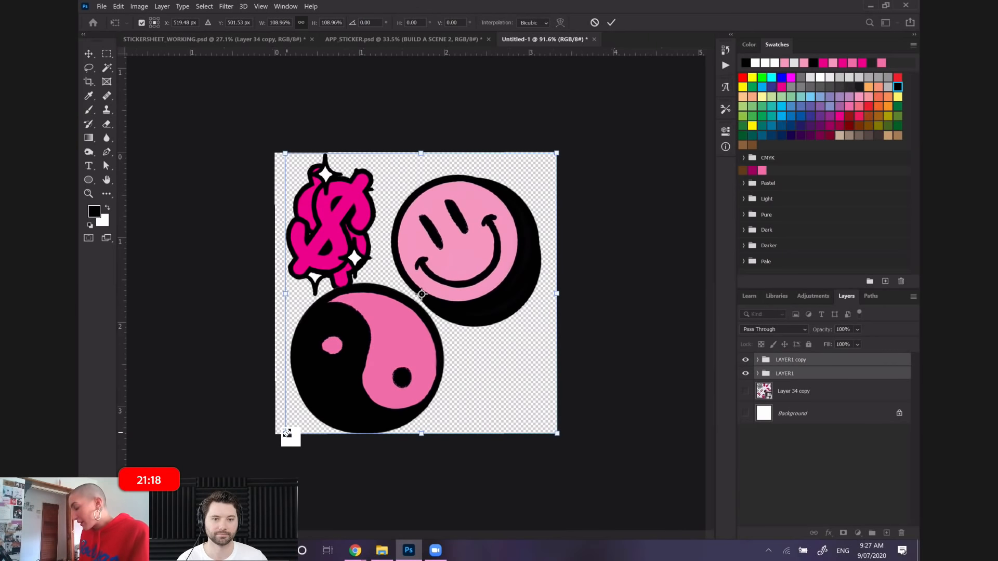
key("Right")
key("Right")
key("Right")
key("Right")
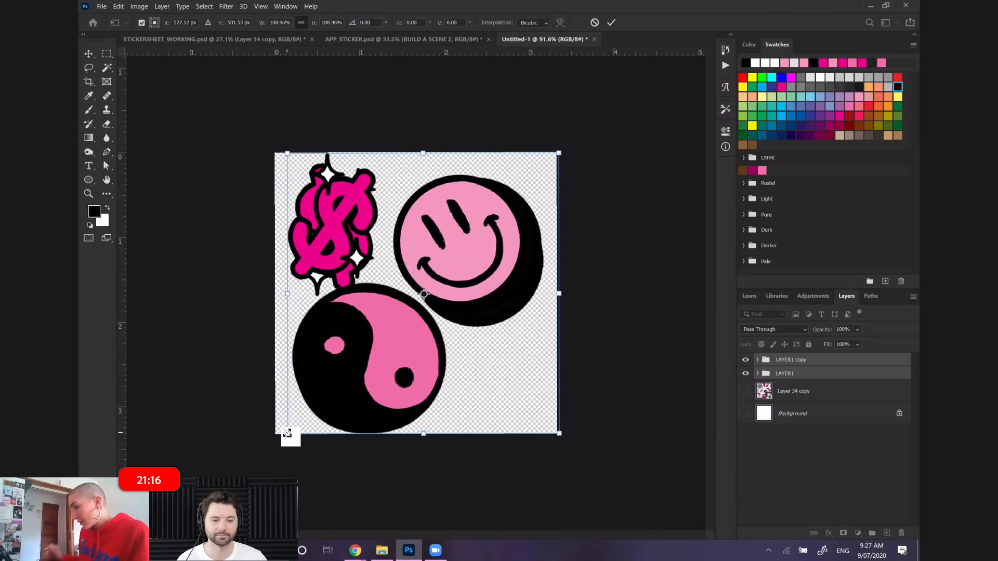
key("Return")
left_click(107, 68)
Hide the LAYER1 copy group and begin saving the document on the computer under the file name FRAME1
left_click(746, 360)
left_click(822, 457)
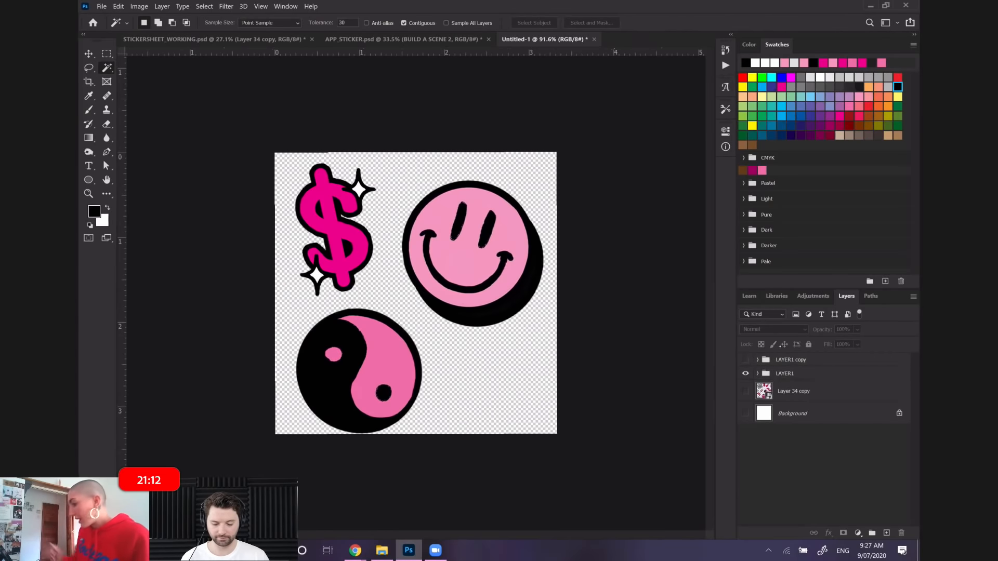
left_click(102, 7)
left_click(139, 134)
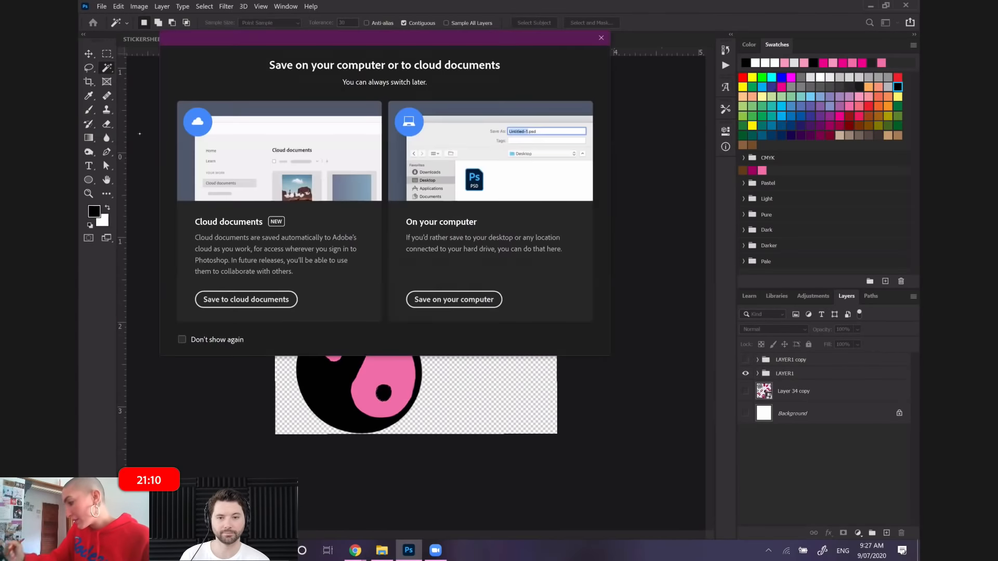
left_click(450, 299)
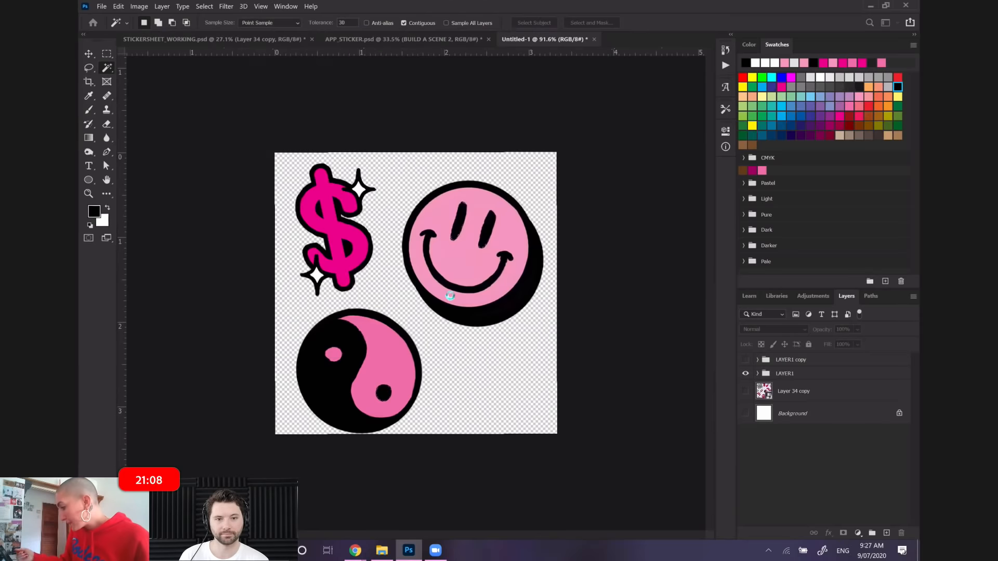
type("FRAME1")
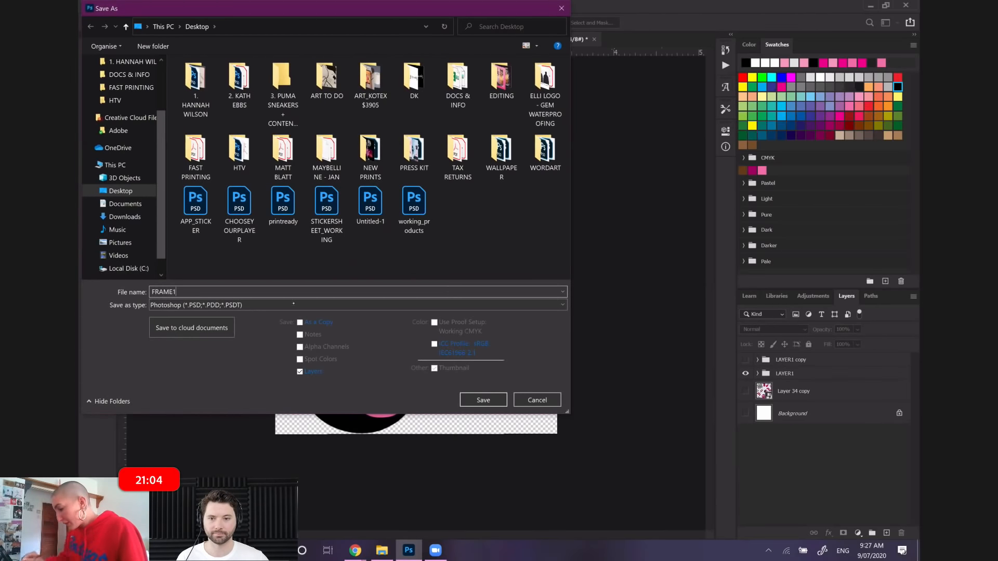
Save FRAME1 to the Desktop in PNG format with the large file size, fastest saving option
left_click(333, 305)
left_click(222, 393)
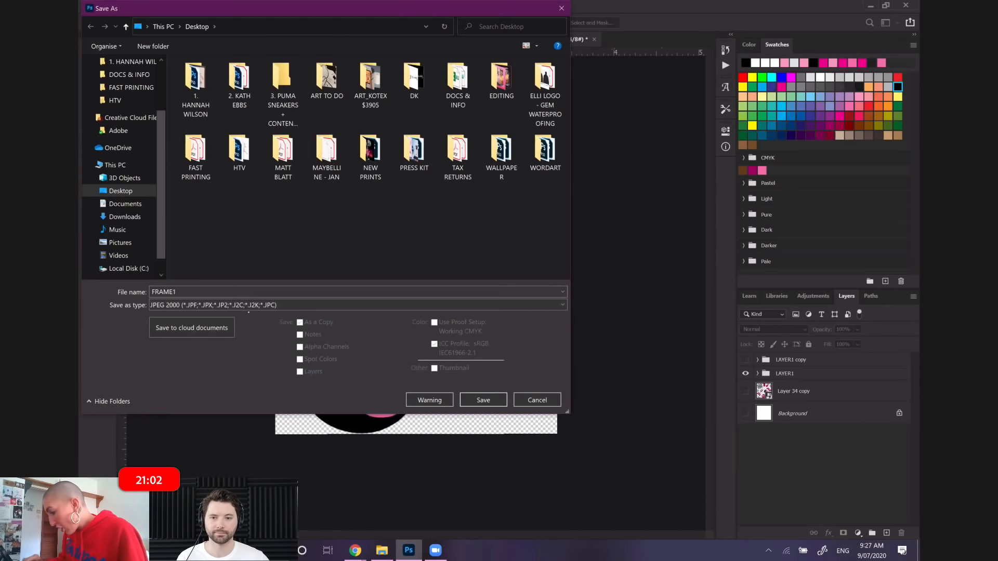
left_click(224, 305)
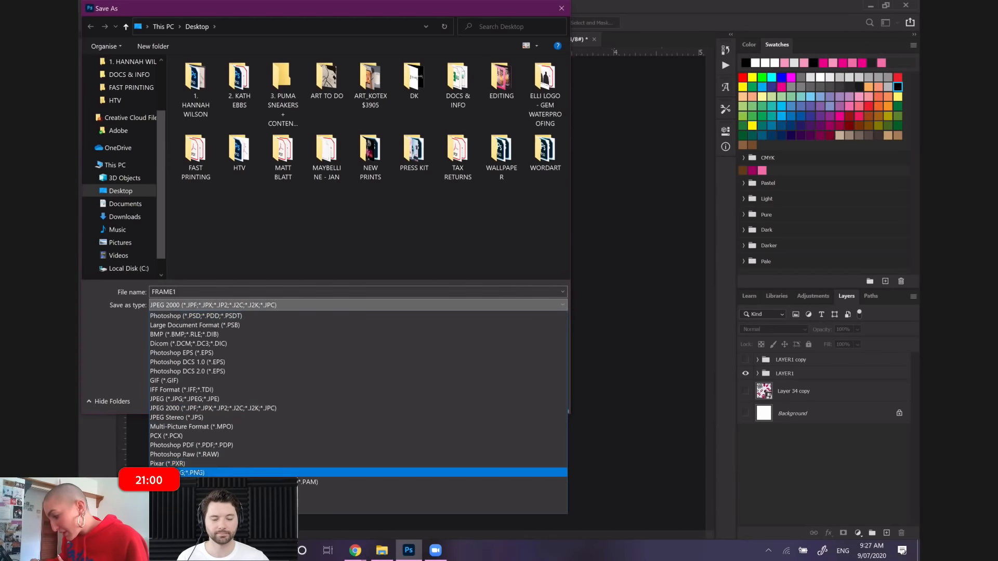
left_click(197, 472)
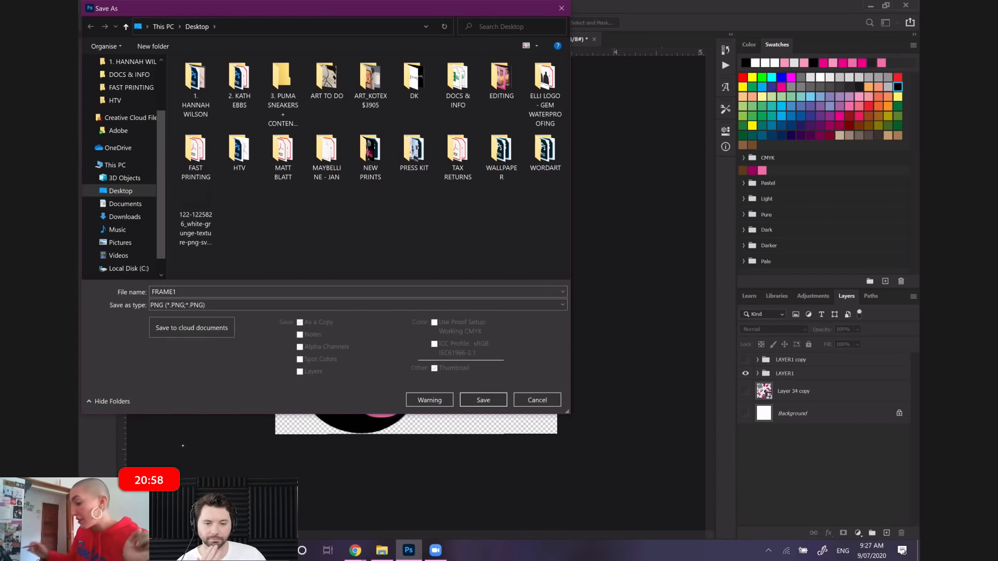
left_click(483, 400)
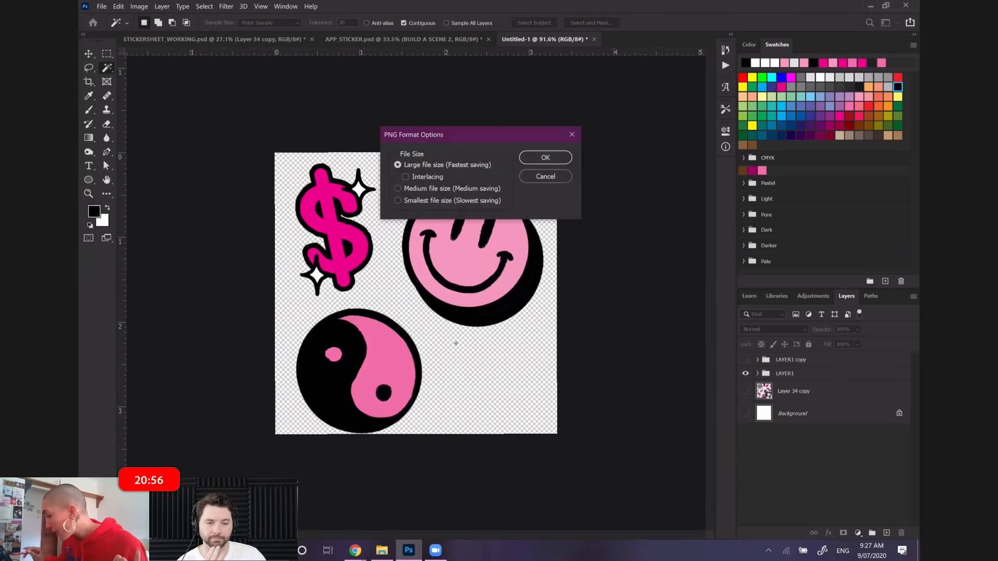
left_click(560, 159)
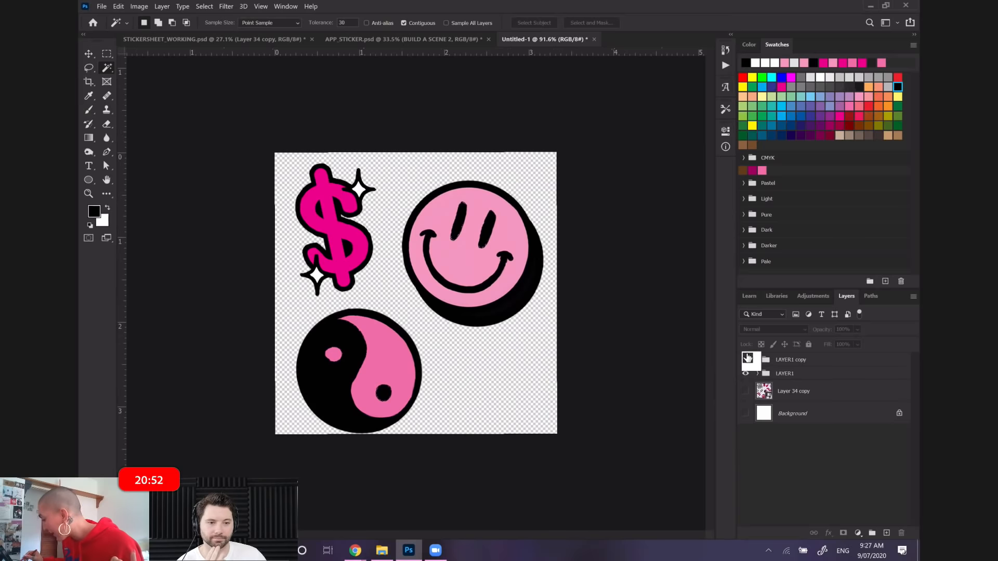
Show LAYER1 copy instead of LAYER1 and begin saving the document on the computer under the file name FRAME2
left_click(745, 369)
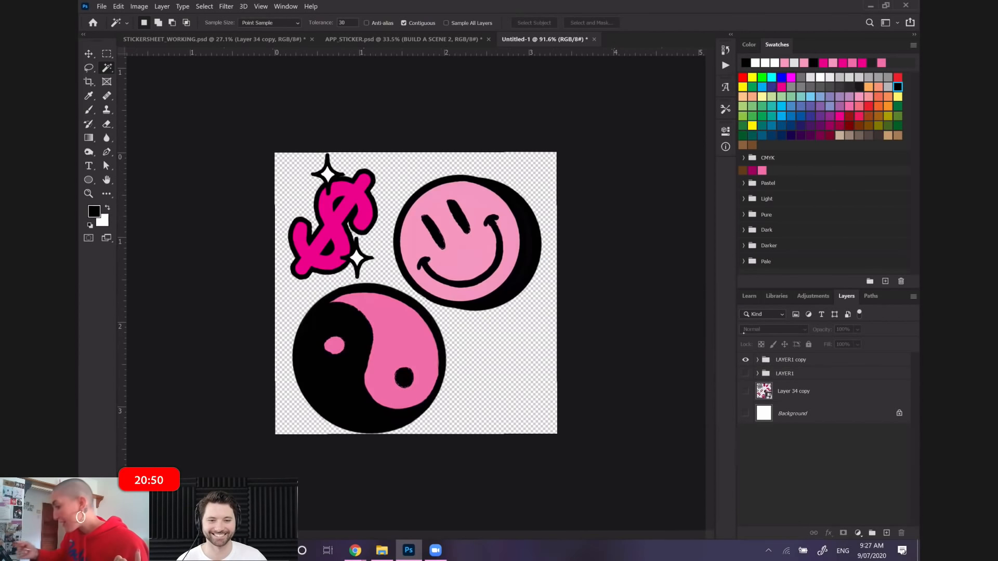
left_click(102, 6)
left_click(147, 131)
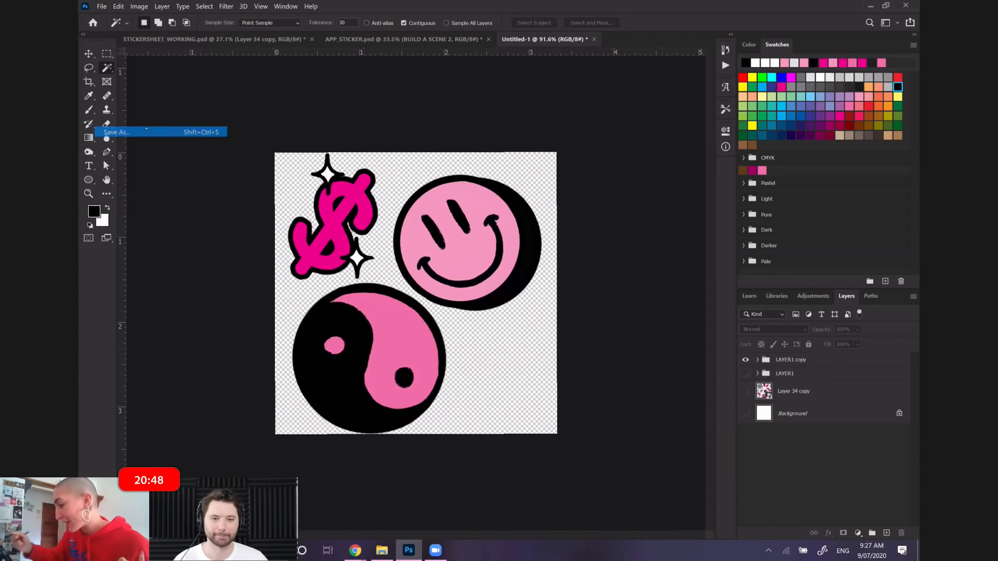
left_click(445, 293)
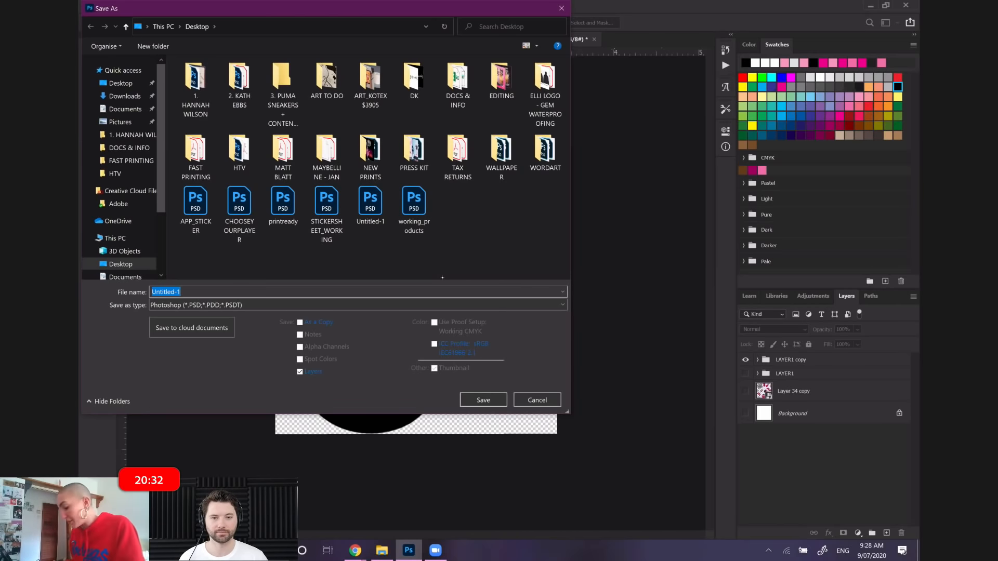
type("fram")
key("BackSpace")
key("BackSpace")
key("BackSpace")
key("BackSpace")
type("FRAME2")
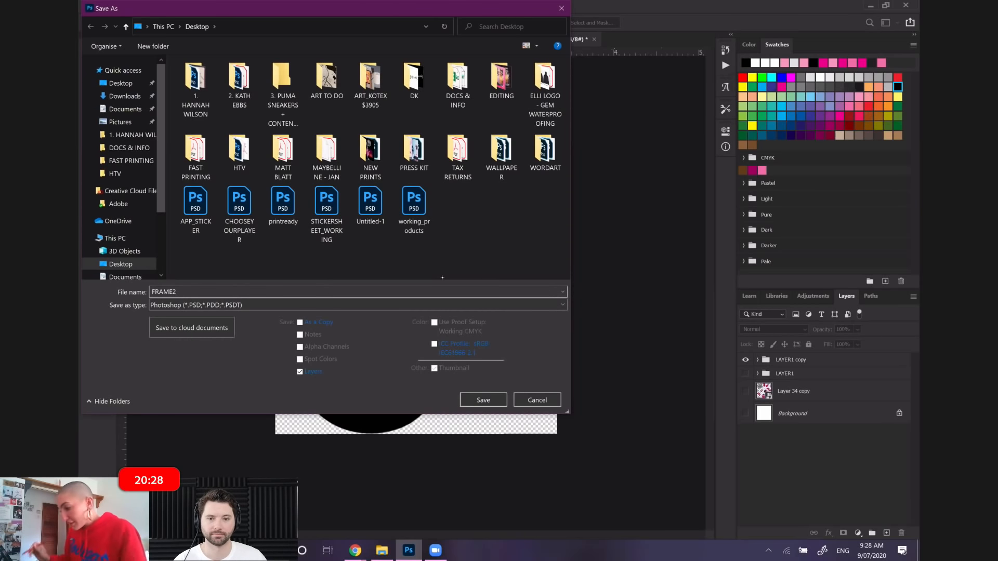
Save FRAME2 to the Desktop in PNG format and accept the PNG format options
left_click(251, 305)
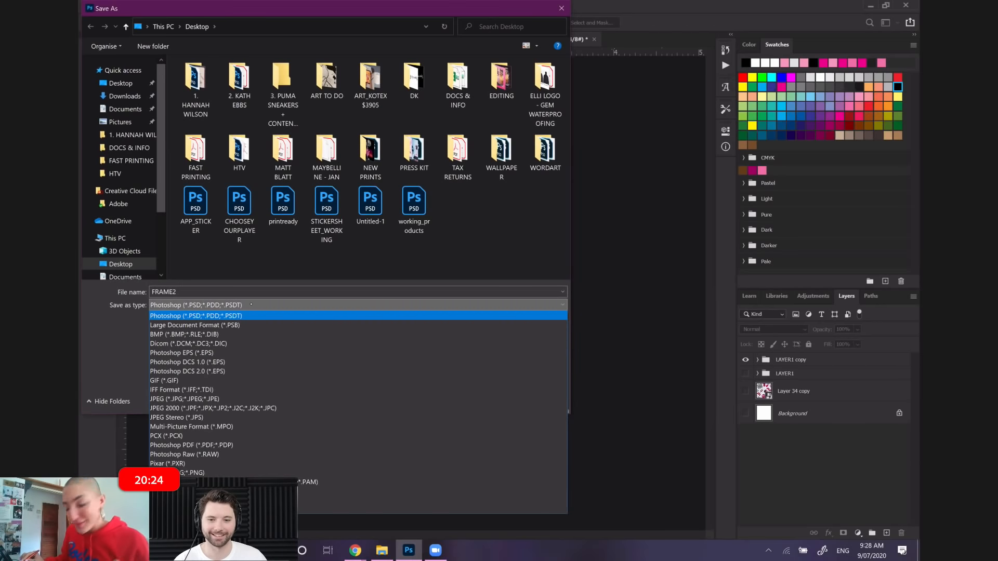
left_click(216, 387)
left_click(235, 302)
left_click(192, 460)
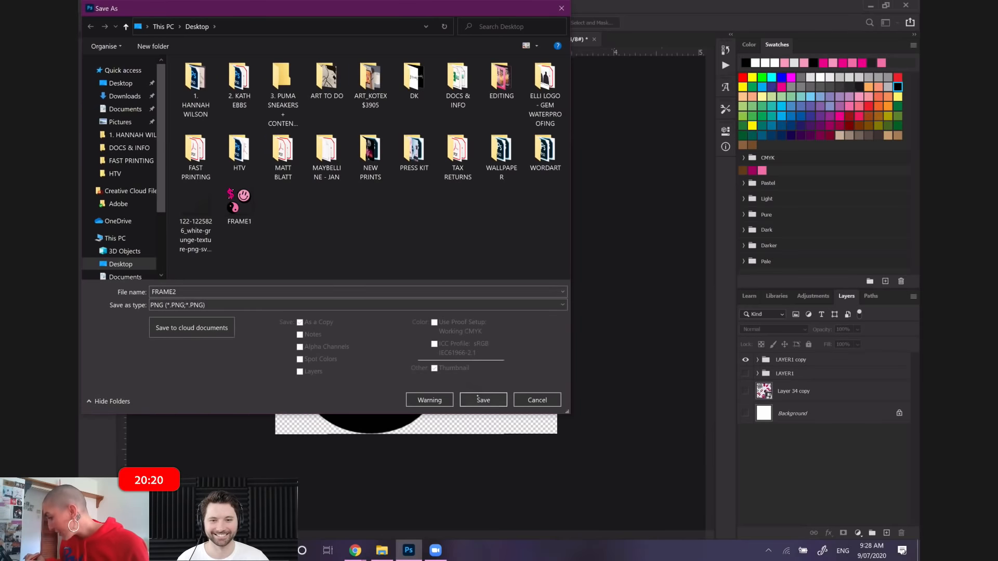
left_click(477, 399)
left_click(532, 157)
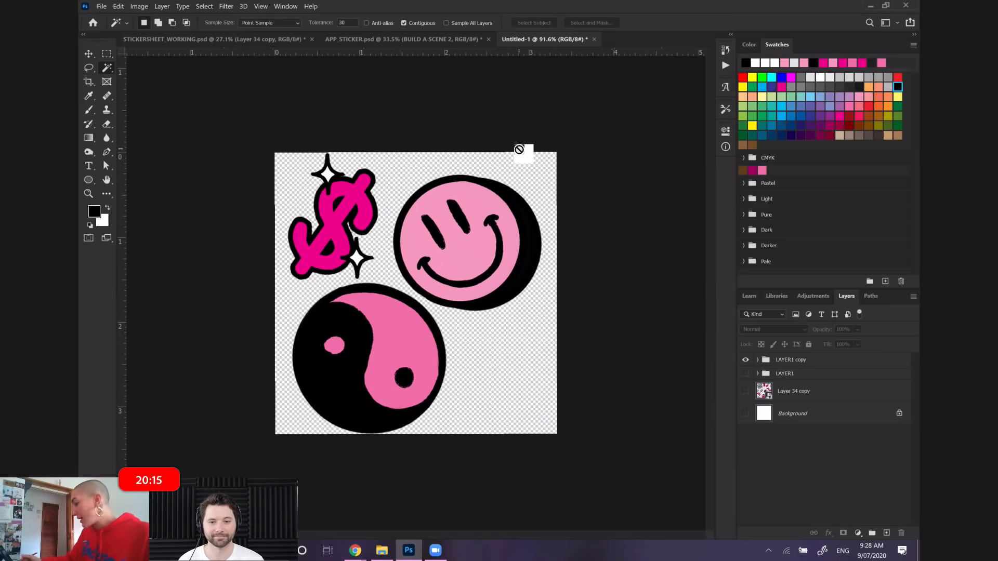
Hide both the LAYER1 and LAYER1 copy groups, leaving the canvas empty
left_click(745, 373)
left_click(745, 360)
left_click(743, 374)
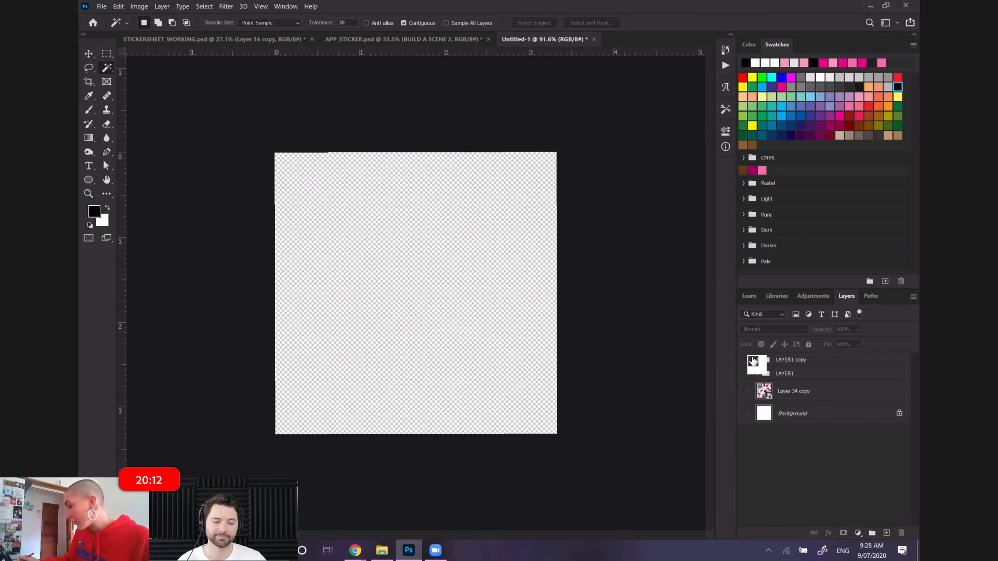
Load FRAME1.png and FRAME2.png from the Desktop into a new document with the Load Files into Stack script
left_click(101, 6)
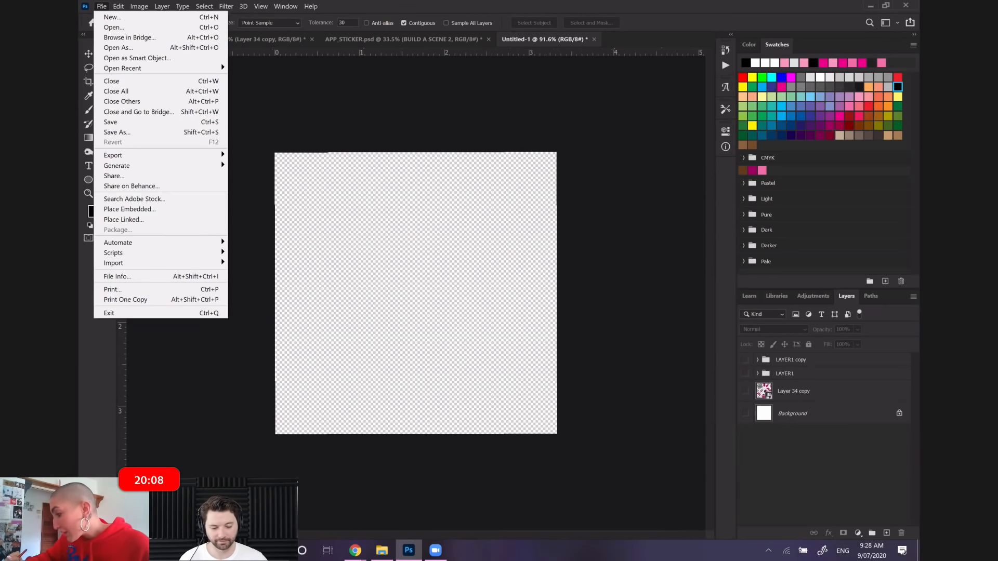
mouse_move(216, 253)
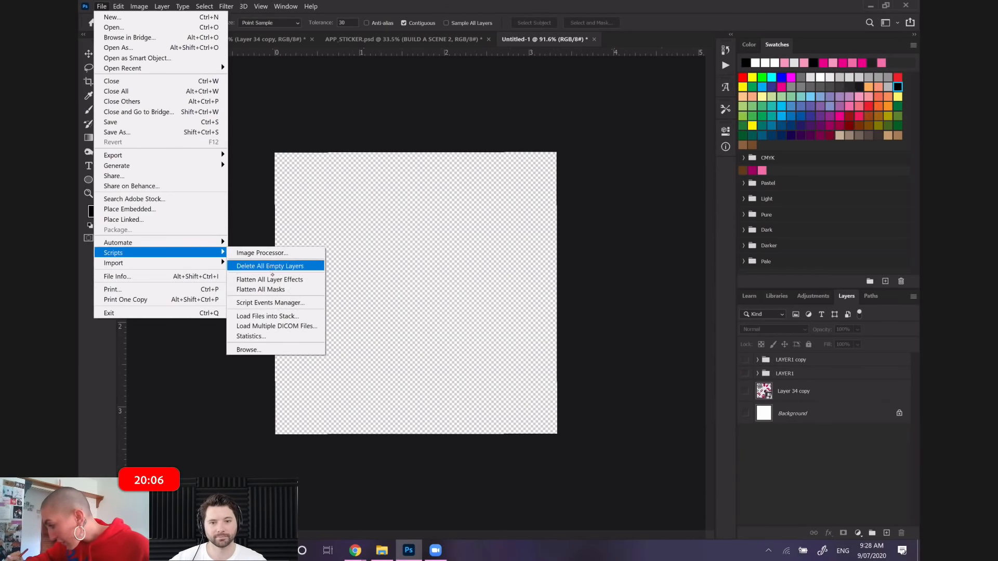
left_click(304, 315)
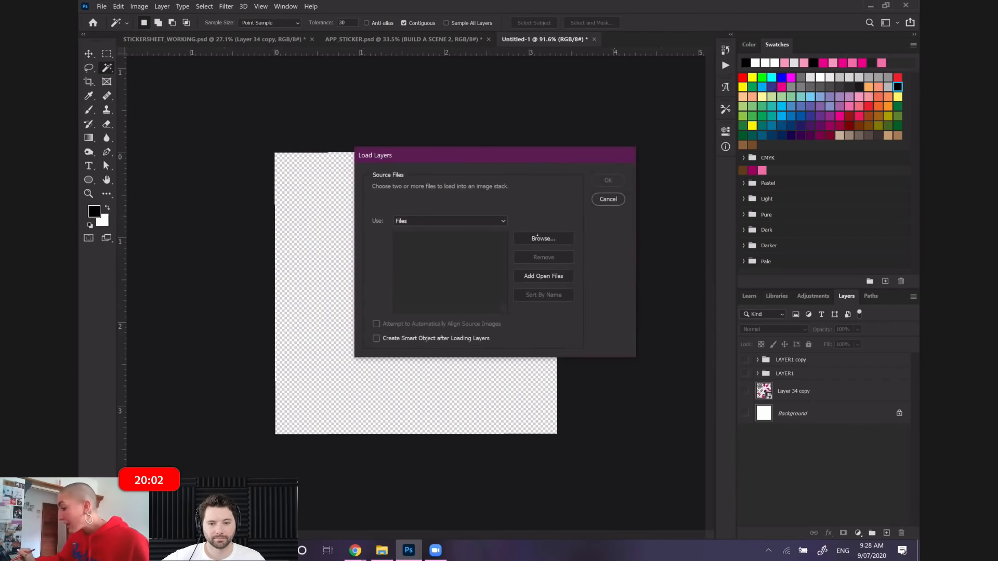
left_click(542, 239)
left_click(729, 369)
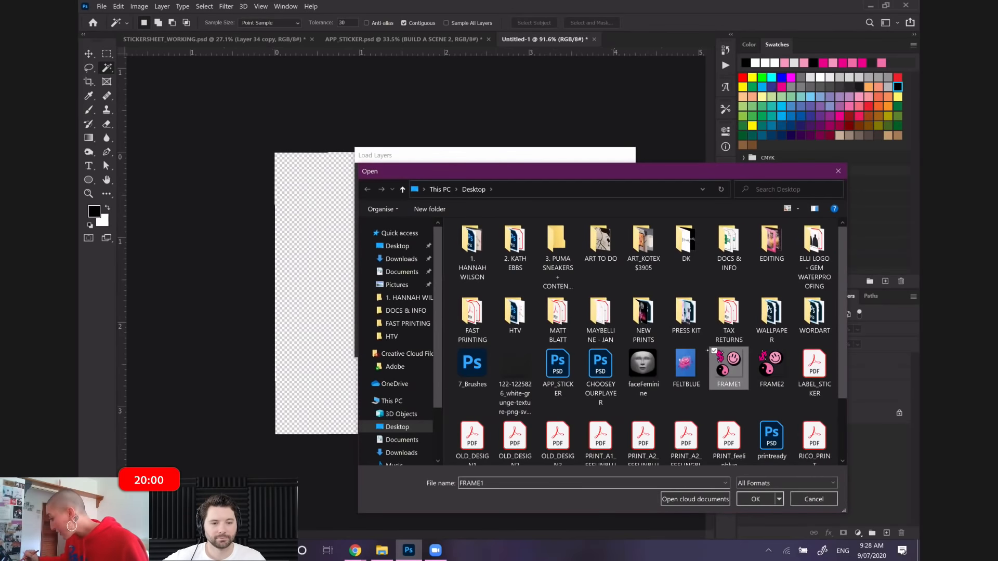
left_click(772, 370, "shift")
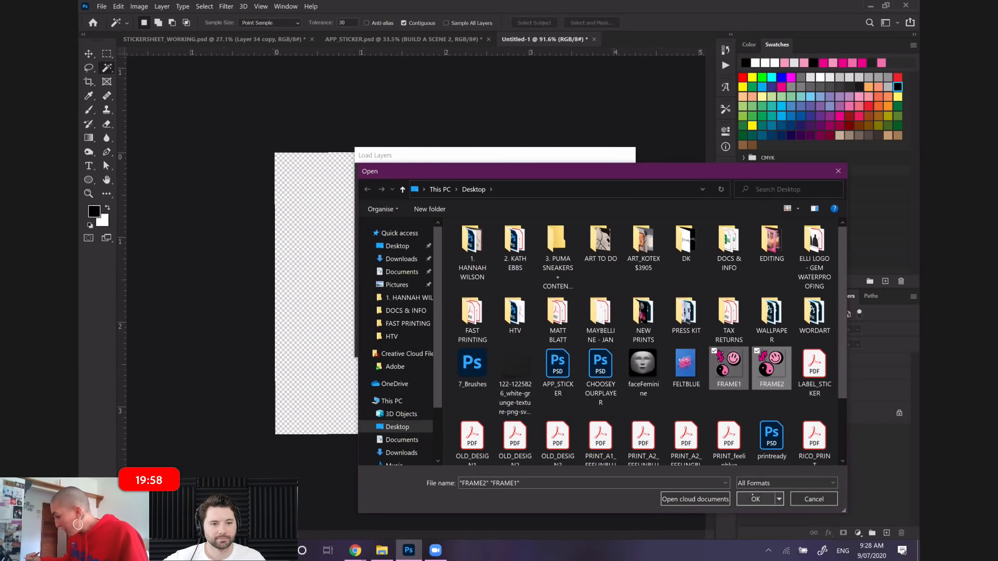
left_click(756, 499)
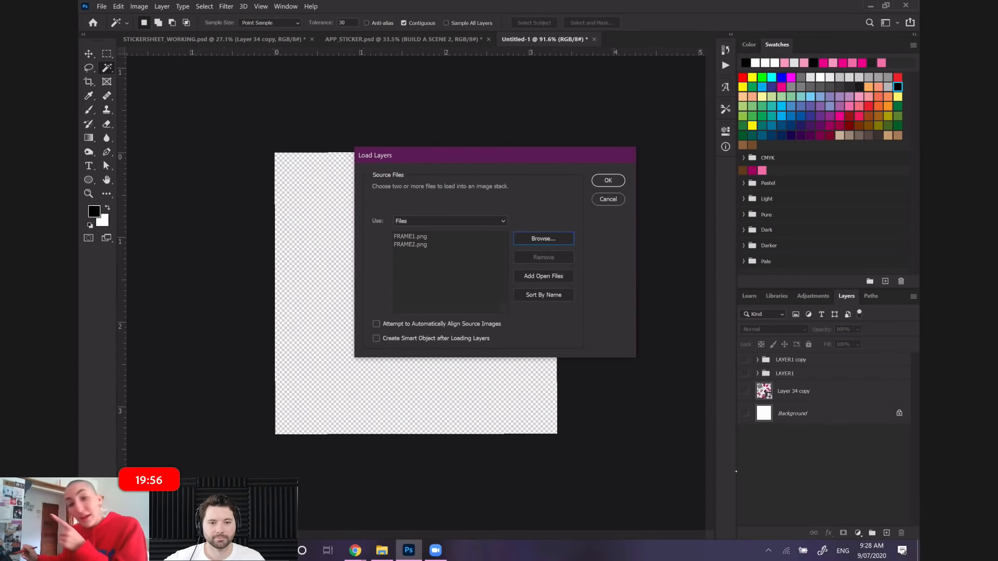
left_click(610, 180)
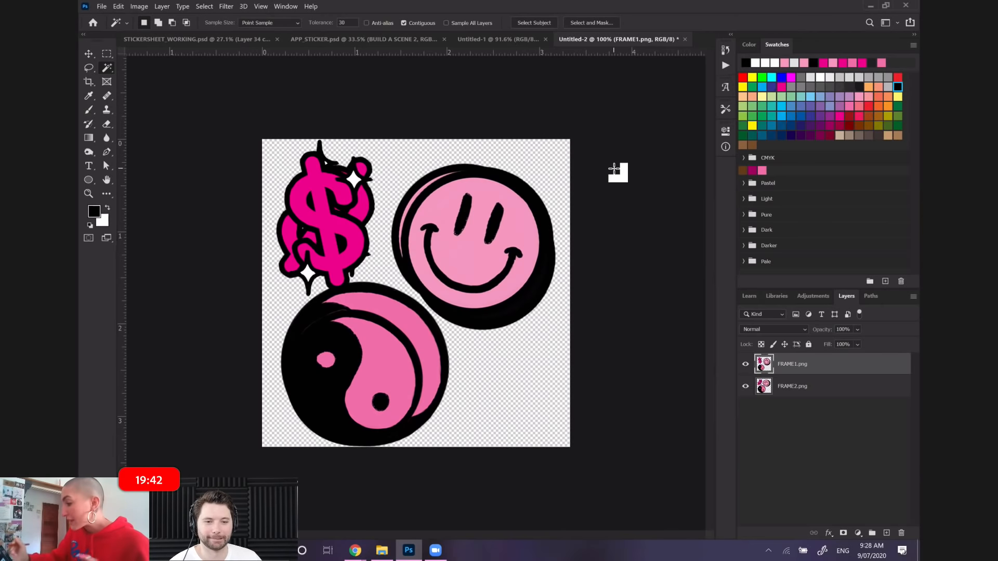
Display the Timeline for the stacked document and create a video timeline from its two layers
left_click(286, 6)
left_click(285, 7)
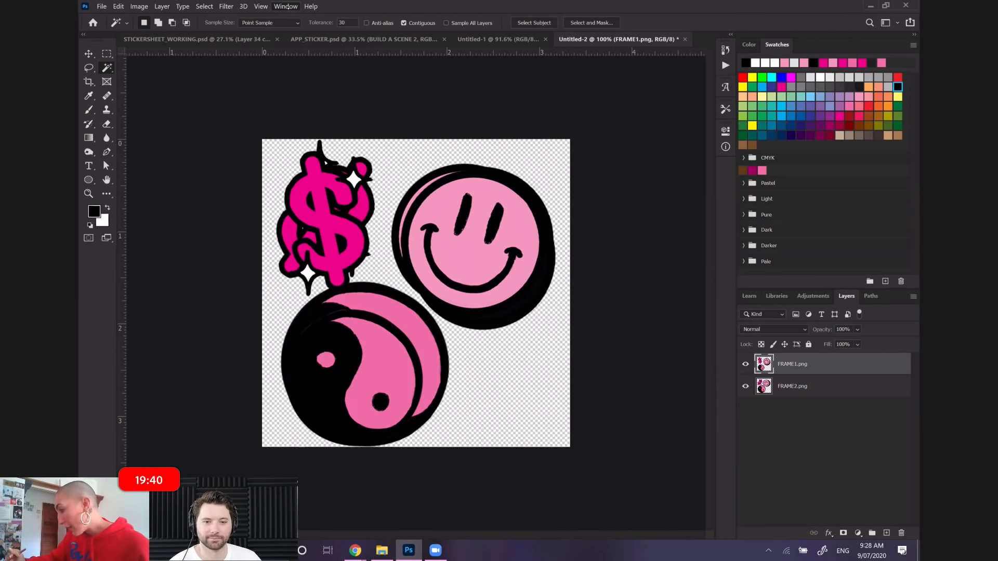
left_click(285, 7)
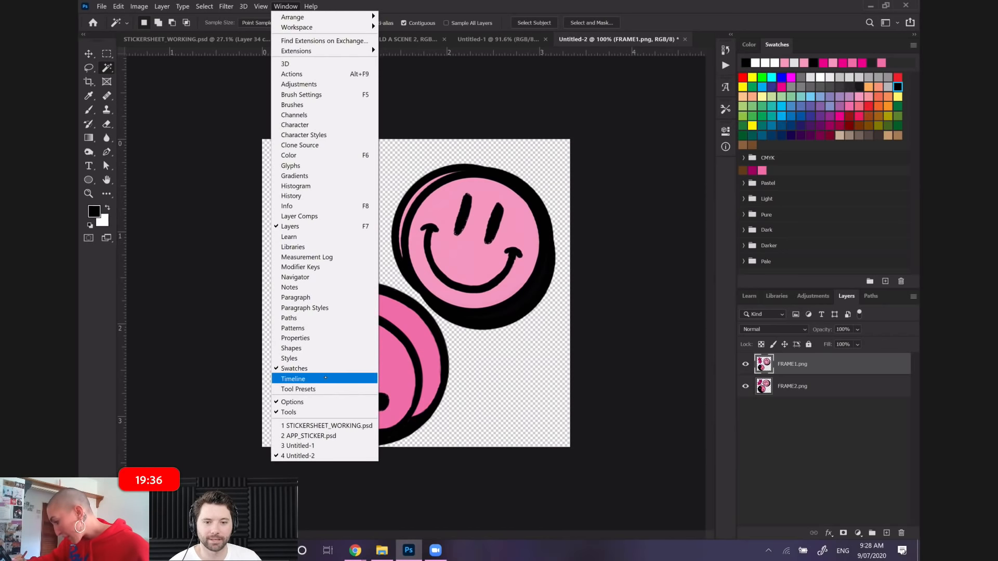
left_click(333, 379)
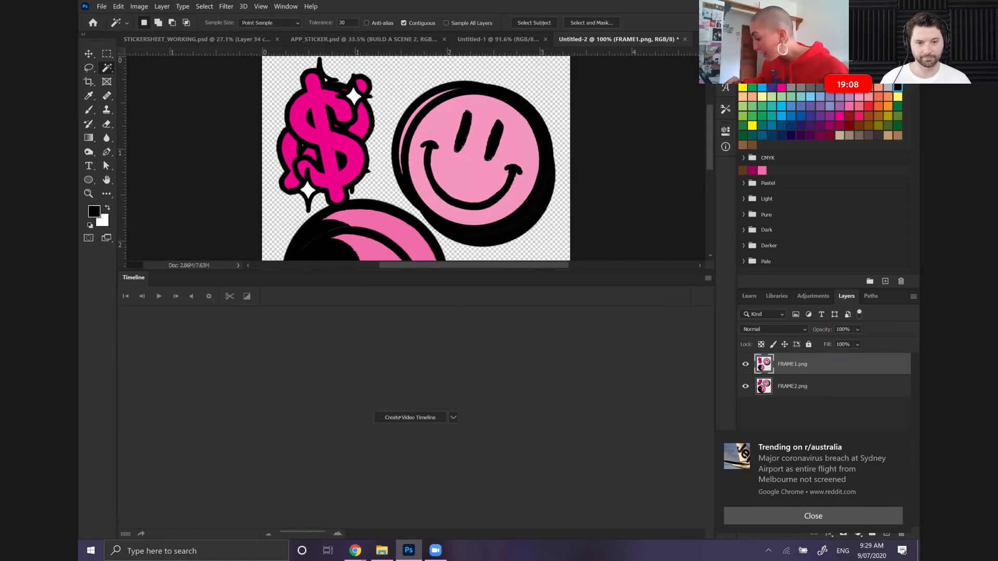
left_click(413, 410)
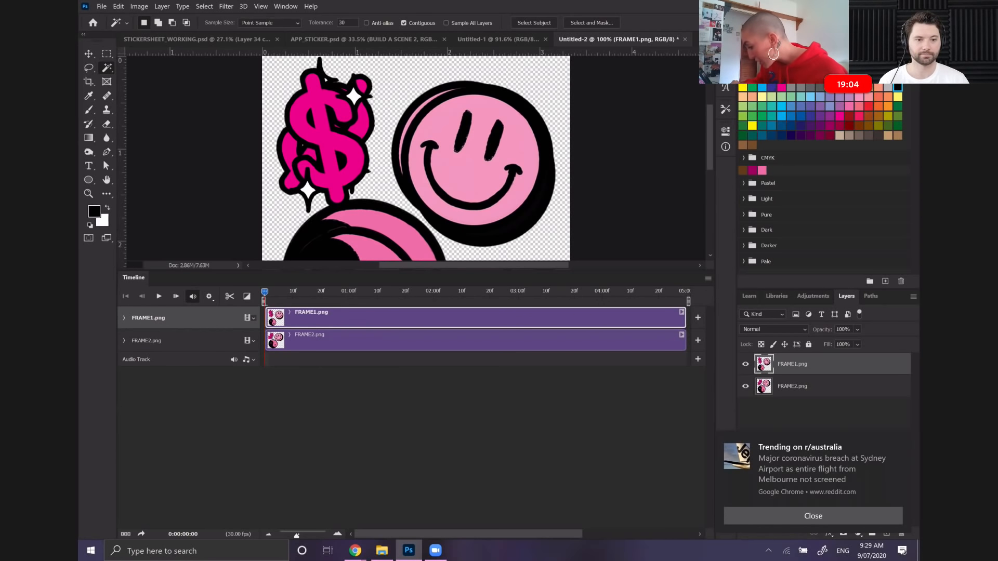
Compress the timeline scale and move the FRAME2.png clip so it starts right after the FRAME1.png clip
left_click_drag(296, 536, 280, 535)
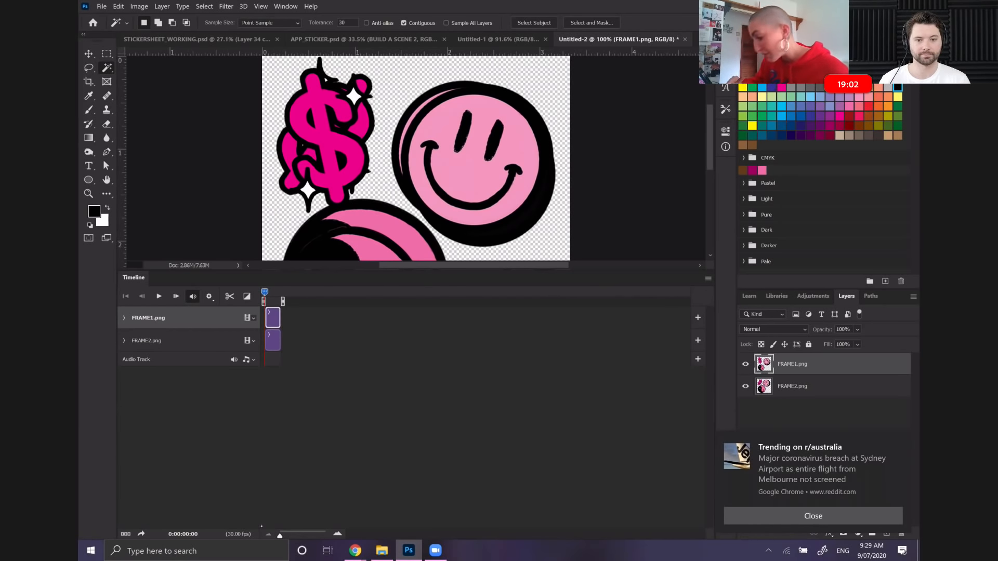
mouse_move(280, 536)
left_mouse_down()
mouse_move(299, 536)
mouse_move(281, 535)
left_mouse_up()
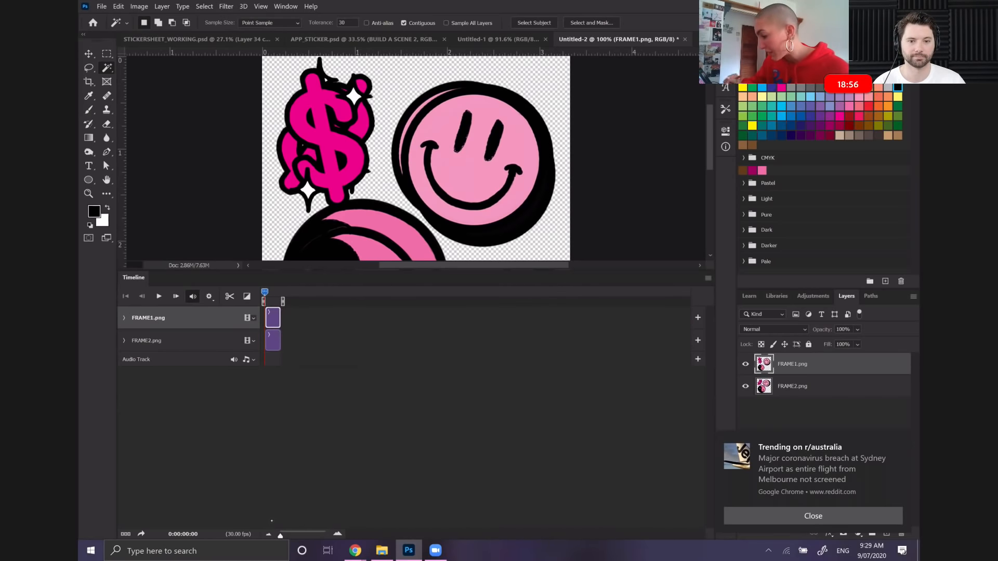
left_click_drag(273, 341, 289, 343)
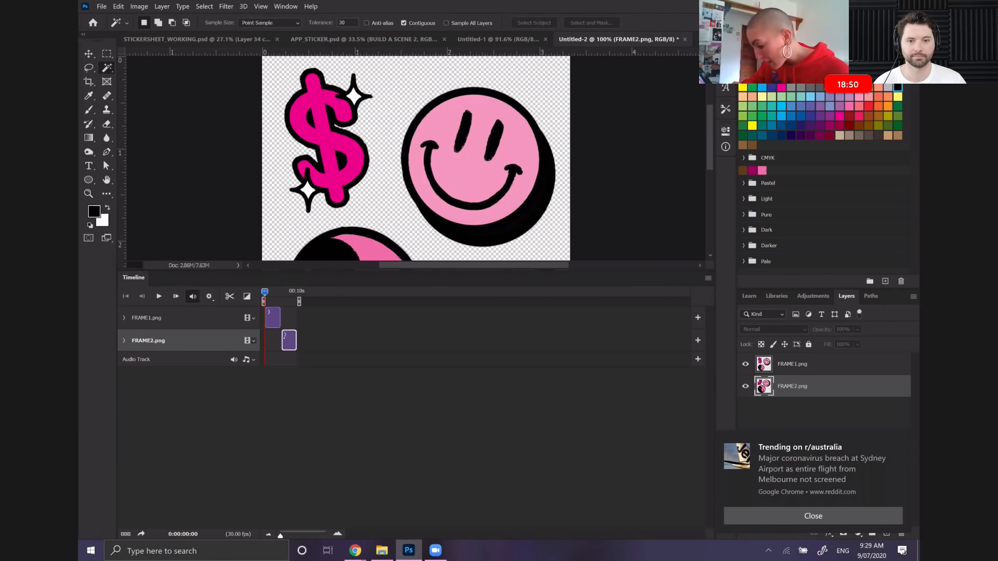
Convert the video timeline to a frame animation and set the delay of both frames to 0.2 seconds
left_click(125, 534)
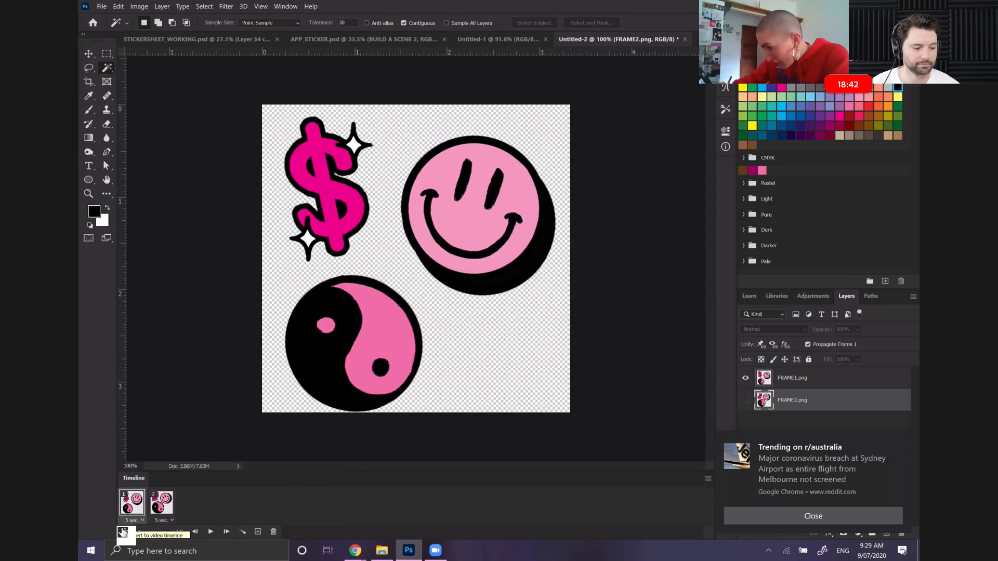
left_click(141, 519)
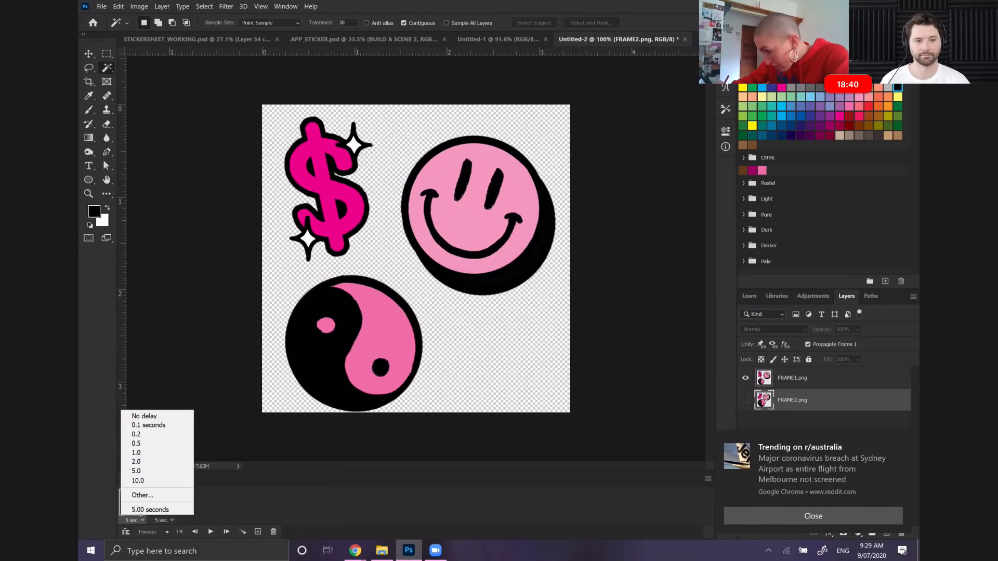
left_click(136, 434)
left_click(164, 520)
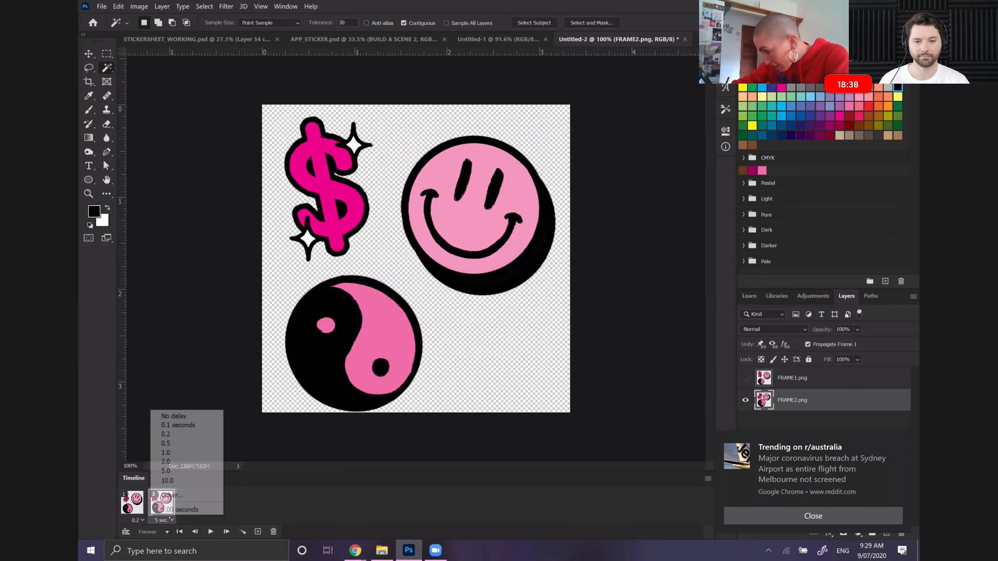
left_click(165, 434)
Set the delay of the first animation frame to 0.3 seconds
left_click(136, 519)
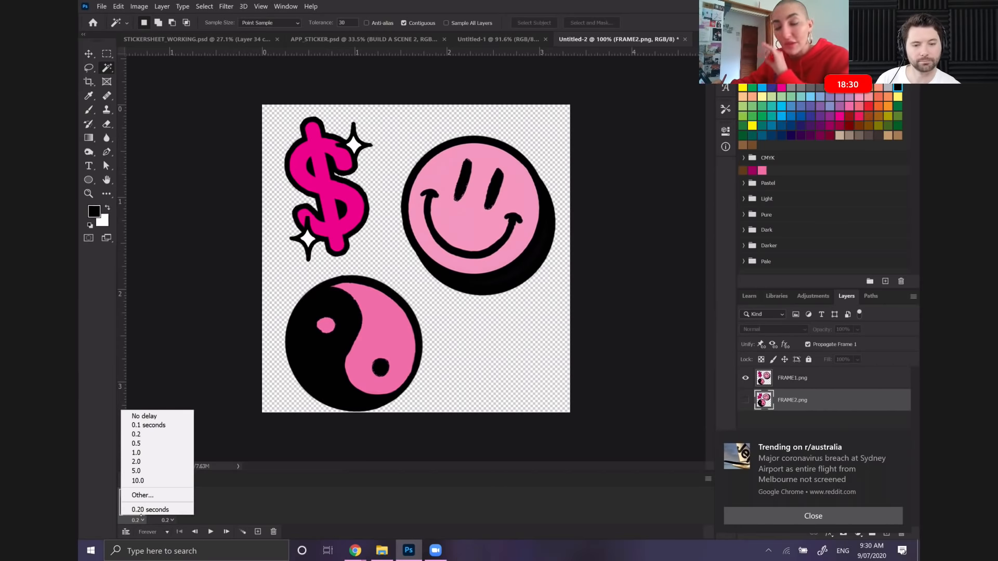
left_click(142, 495)
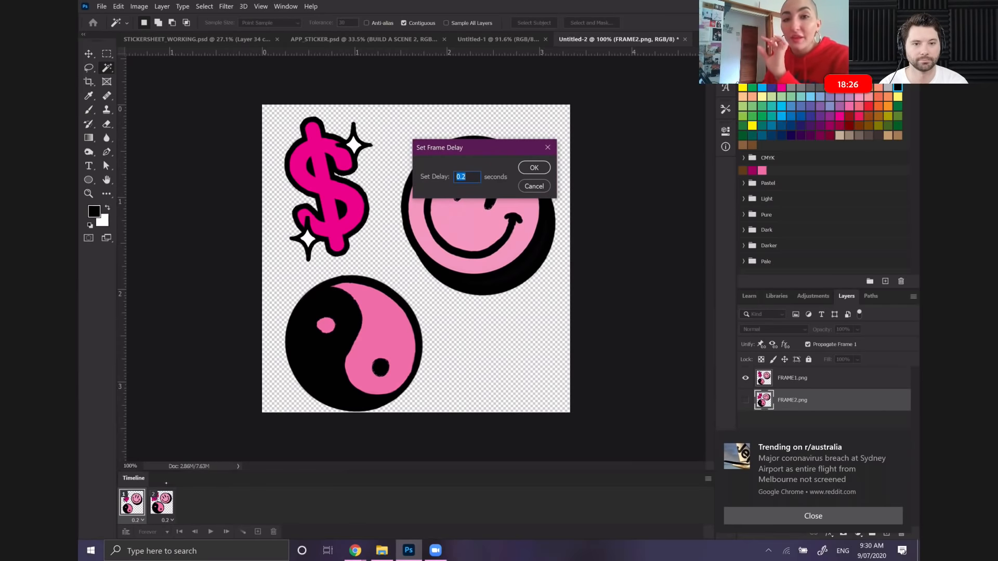
type("0.3")
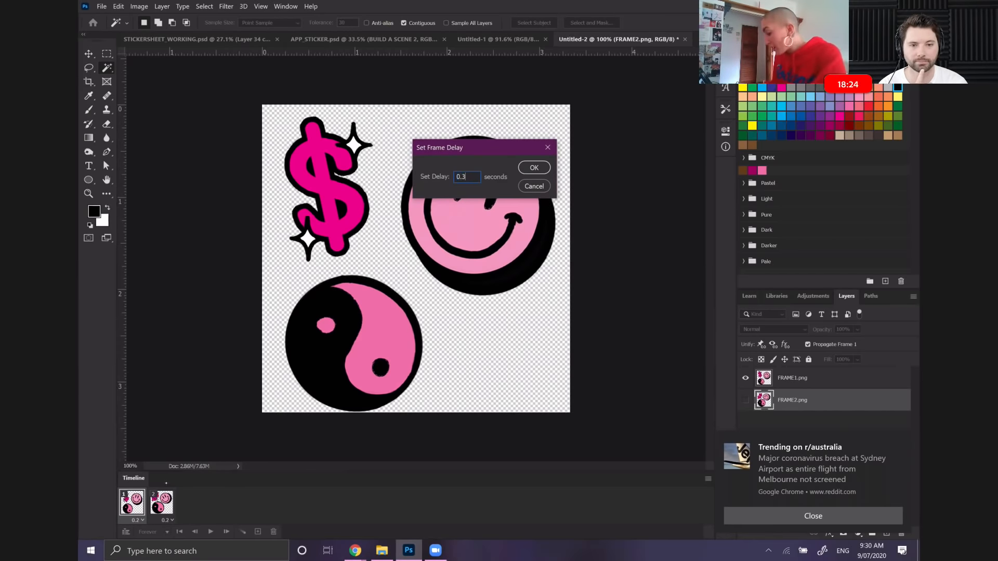
key("Return")
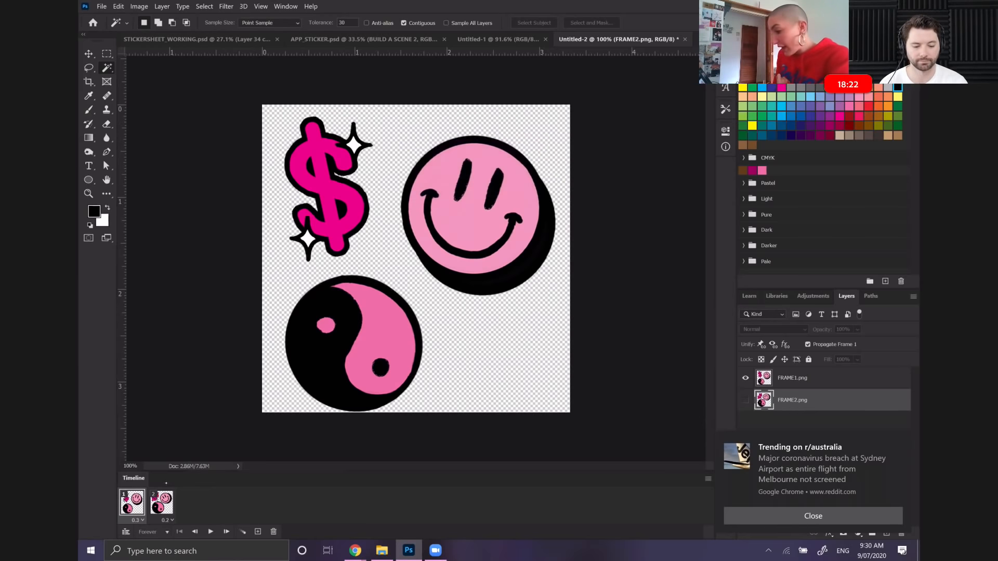
Select the second frame and play the looping animation several times to check its timing
left_click(163, 502)
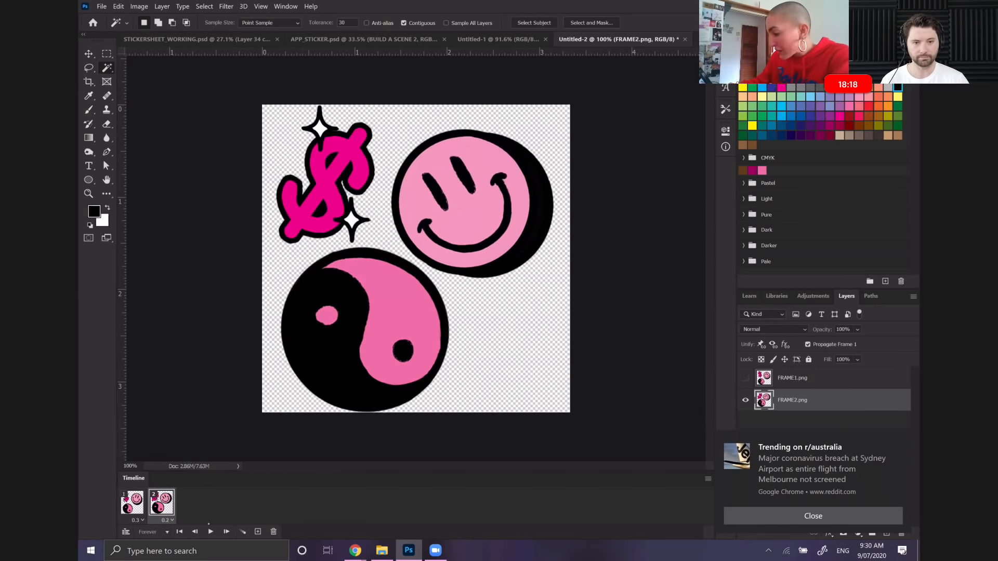
left_click(209, 534)
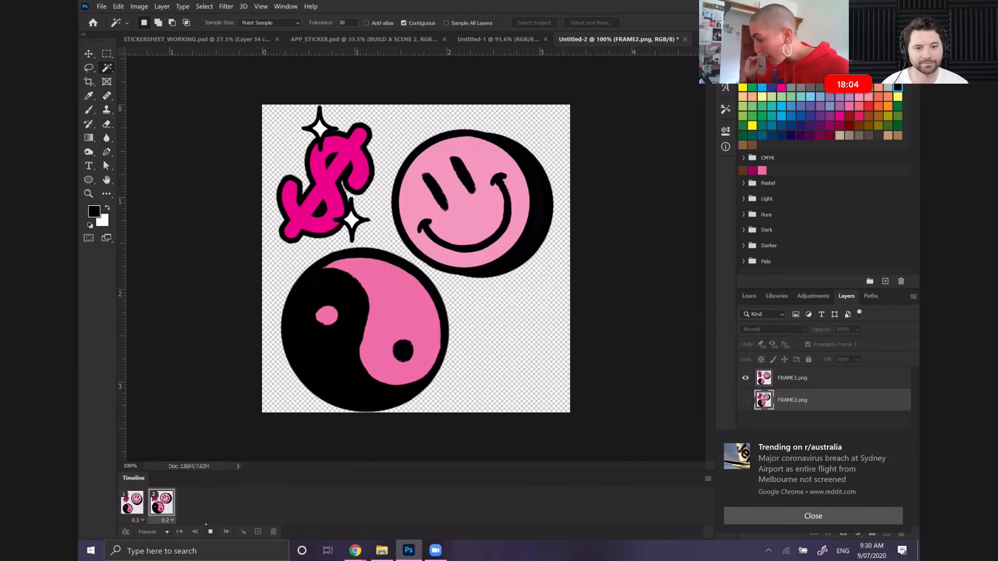
left_click(209, 532)
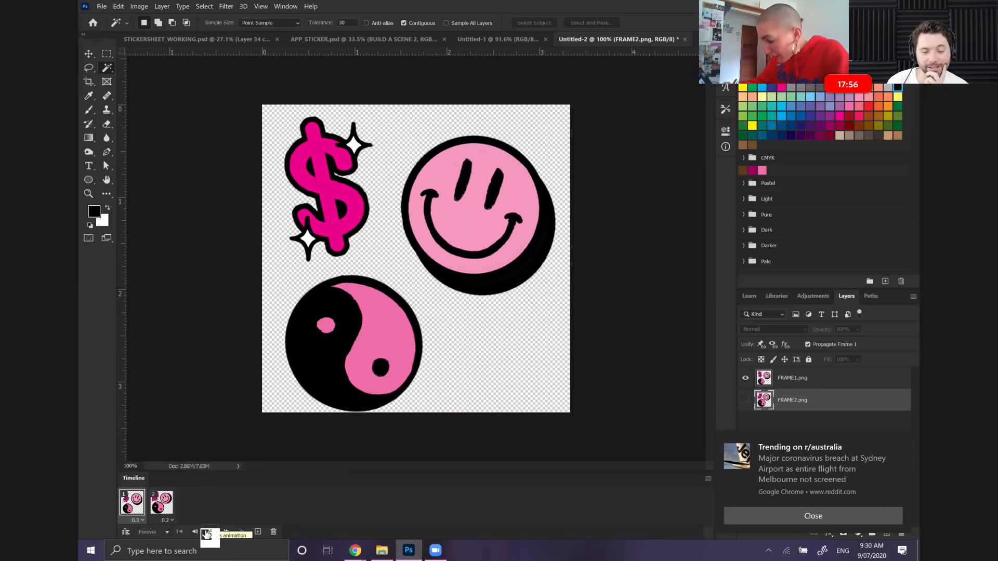
left_click(211, 532)
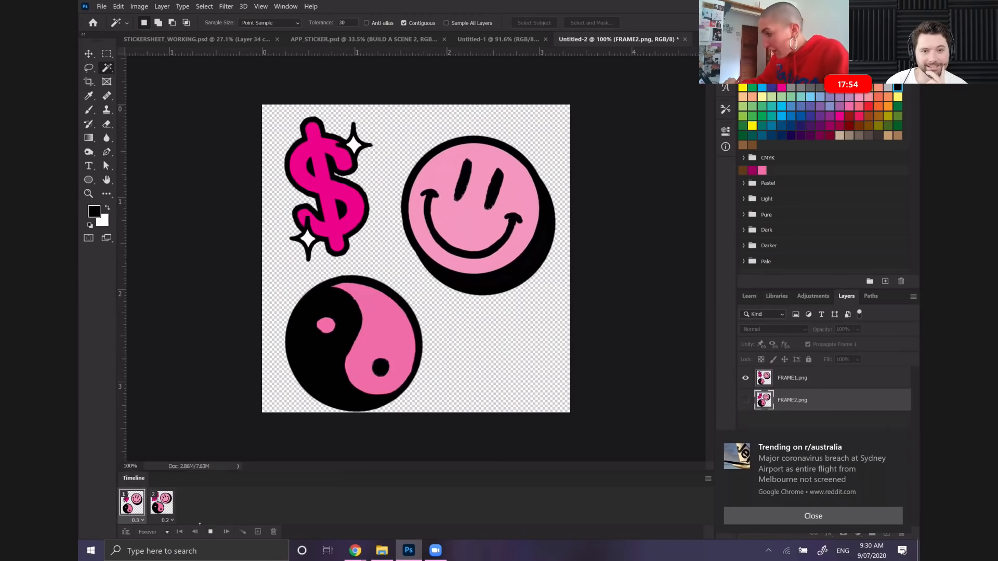
left_click(209, 531)
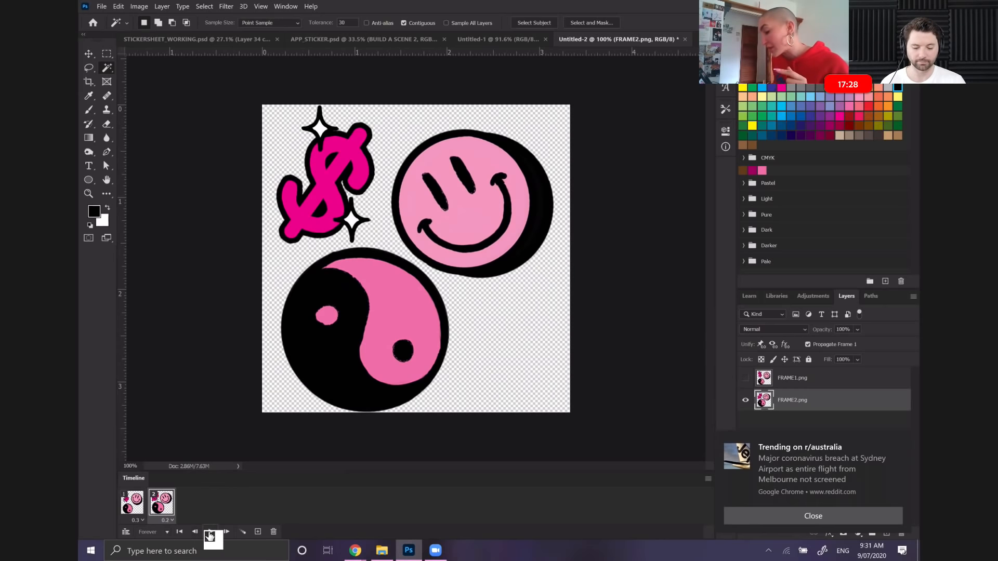
left_click(209, 532)
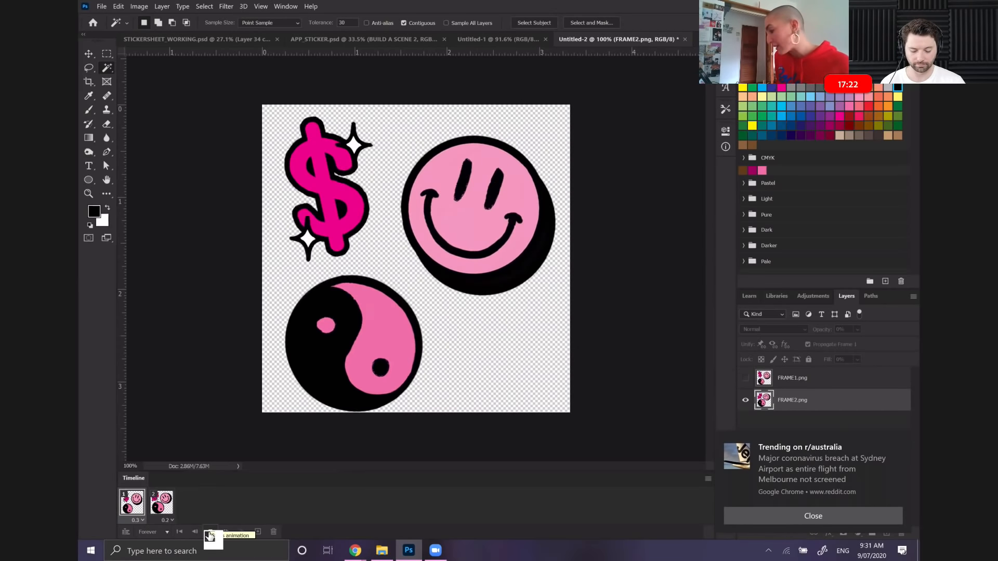
left_click(209, 533)
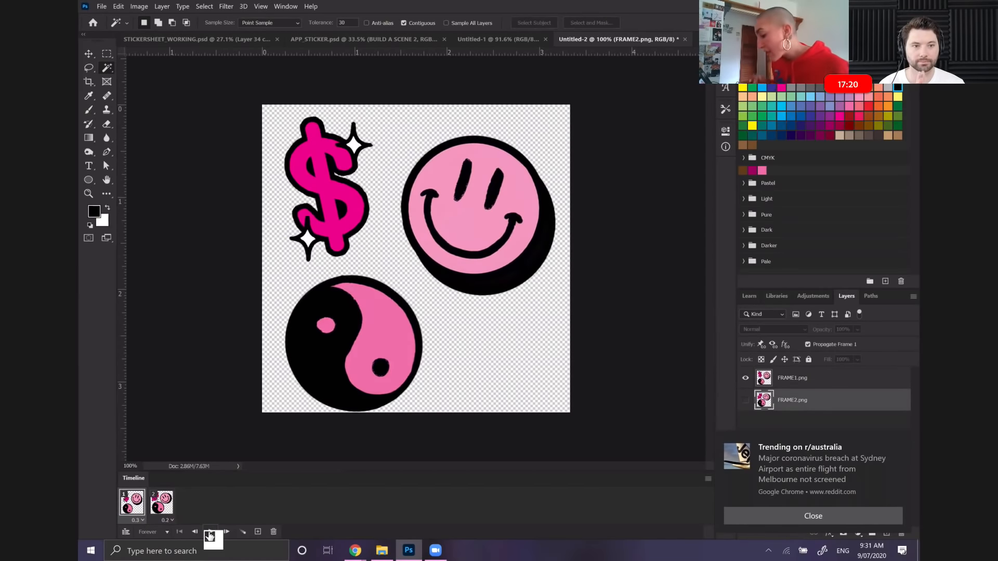
Try a 0.5-second delay on the first frame and 0.1 seconds on the second, playing the animation to compare
left_click(136, 520)
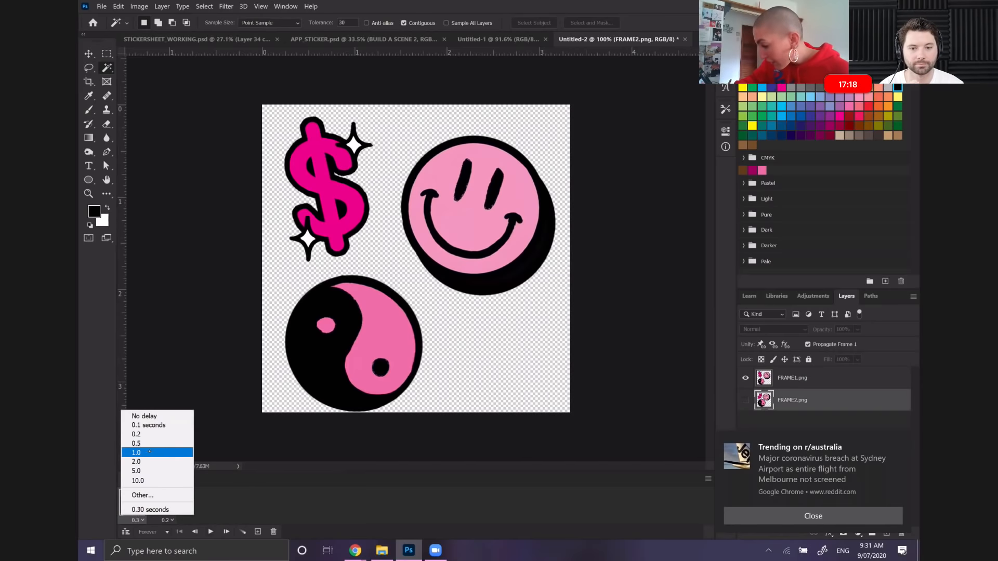
left_click(155, 443)
left_click(162, 502)
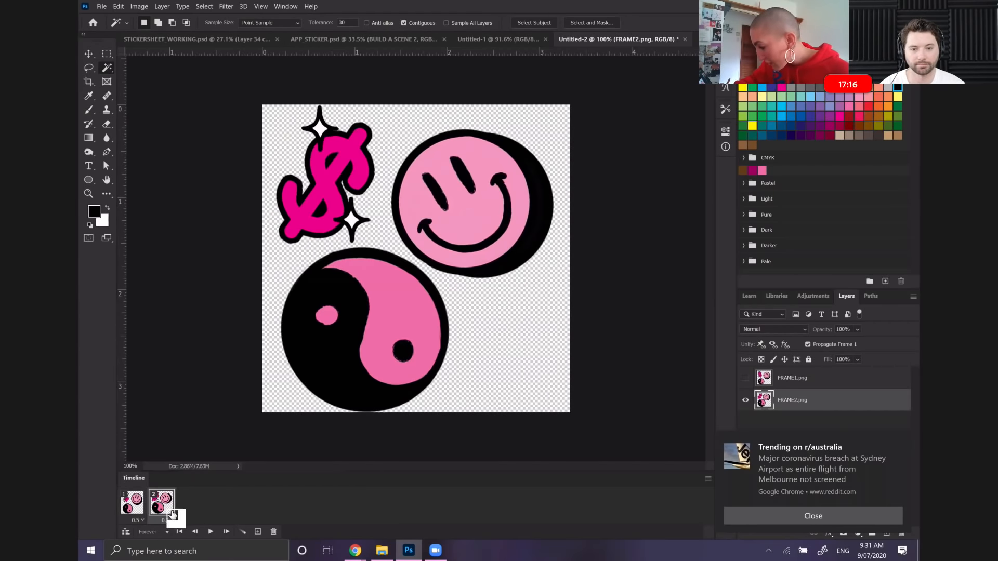
left_click(167, 520)
left_click(176, 425)
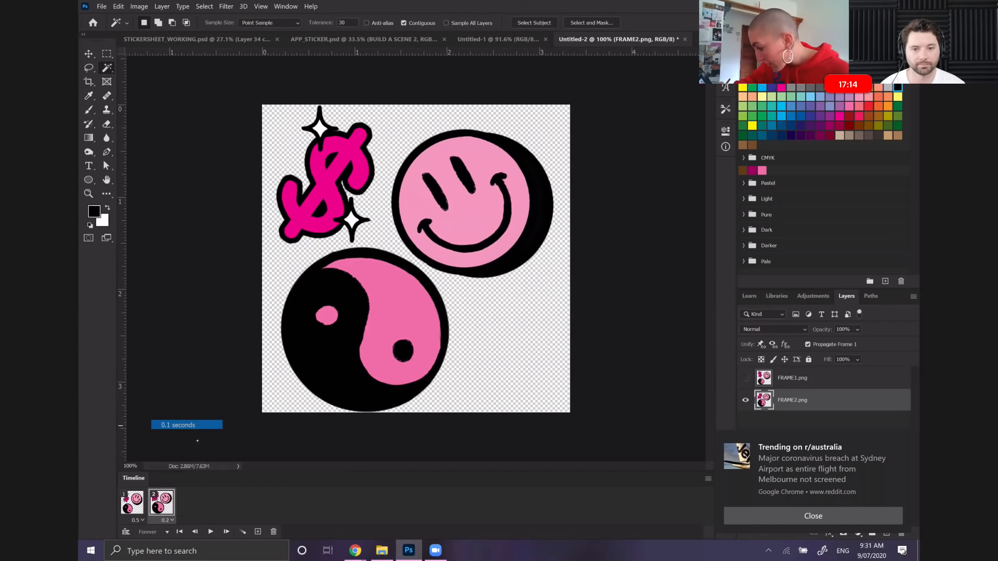
left_click(211, 532)
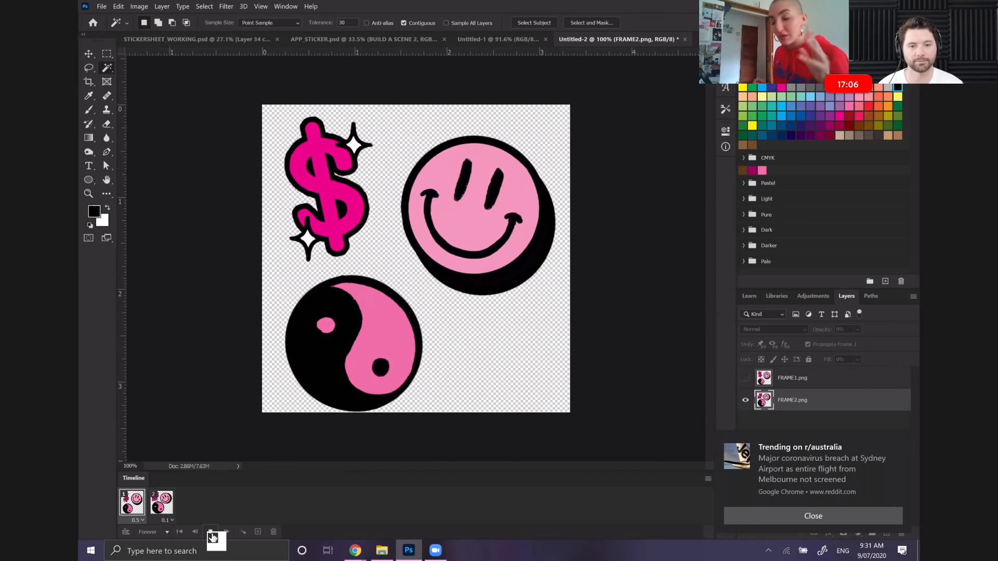
Set the delay of both frames to 0.3 seconds and preview the animation
left_click(165, 521)
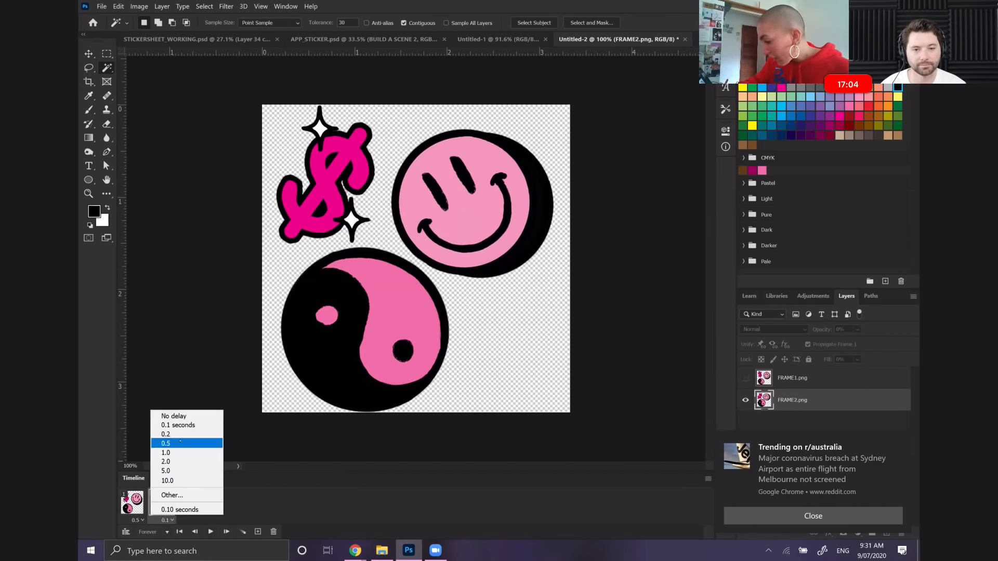
left_click(187, 495)
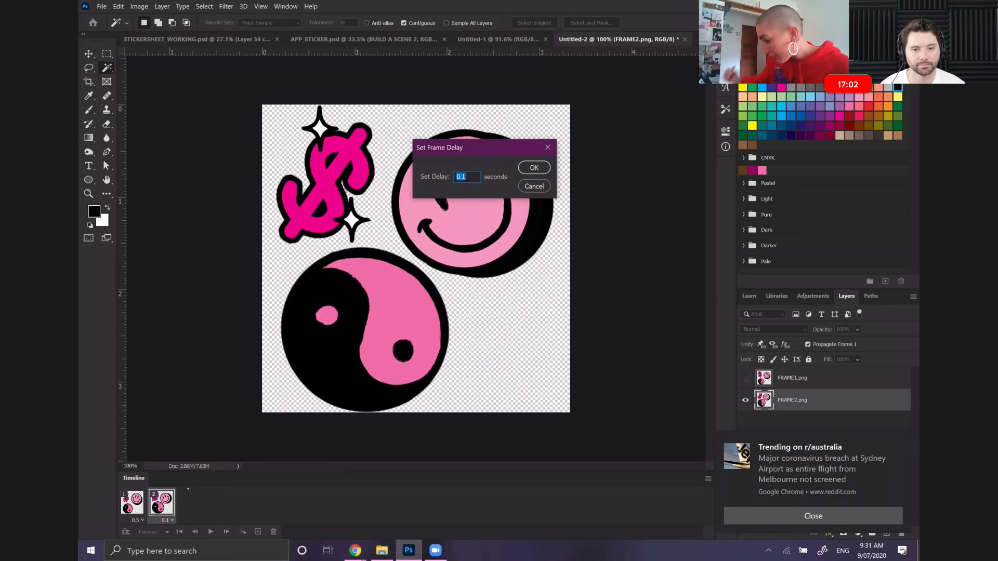
type("0.3")
key("Return")
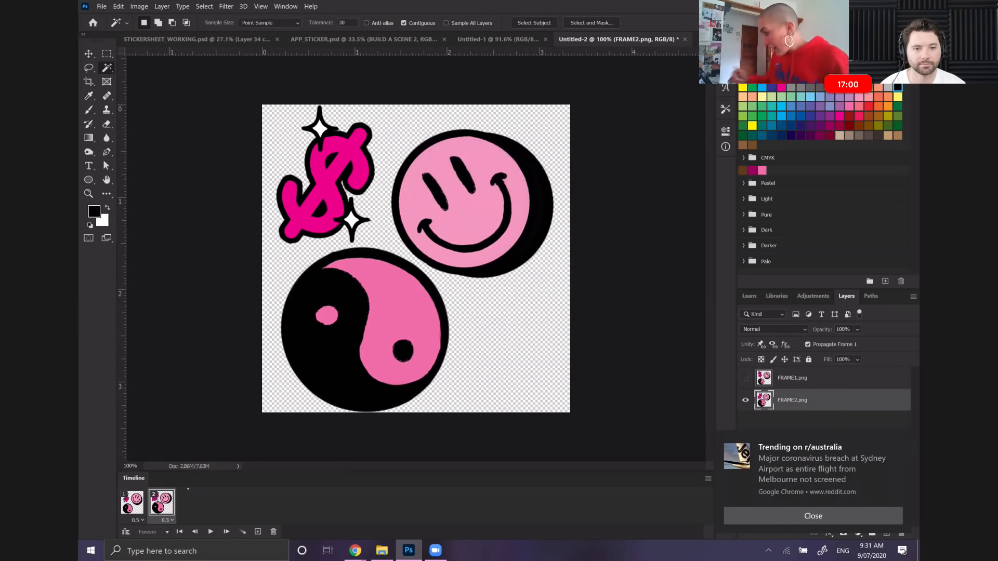
left_click(136, 521)
left_click(157, 495)
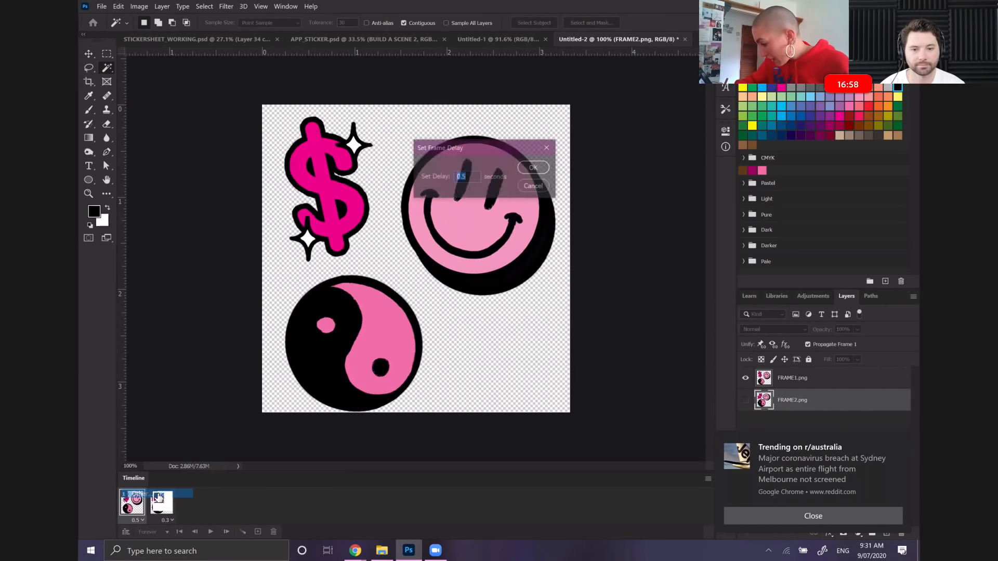
type("0.3")
key("Return")
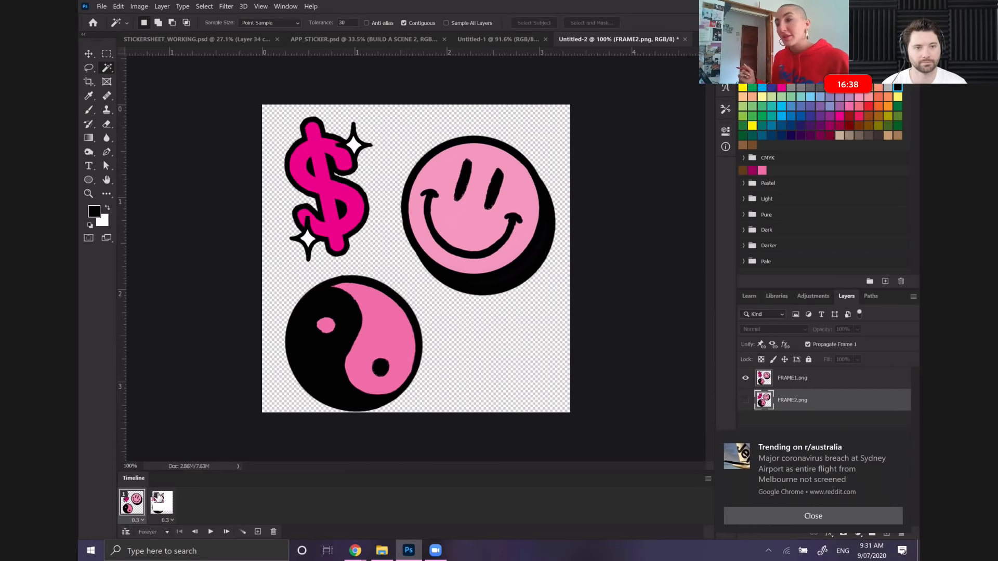
left_click(211, 531)
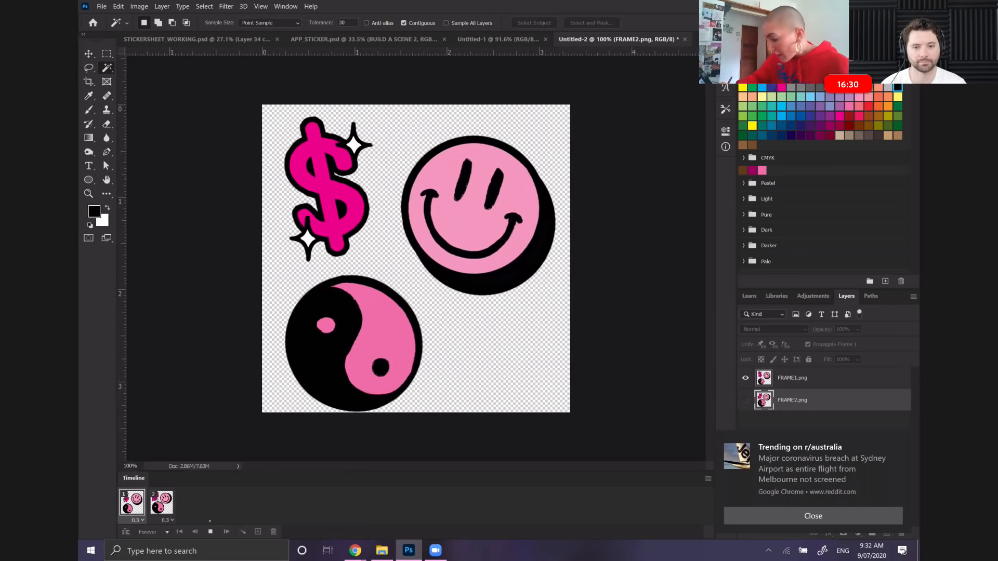
left_click(211, 532)
Set the second frame's delay to 0.2 seconds and preview the animation
left_click(167, 520)
left_click(191, 495)
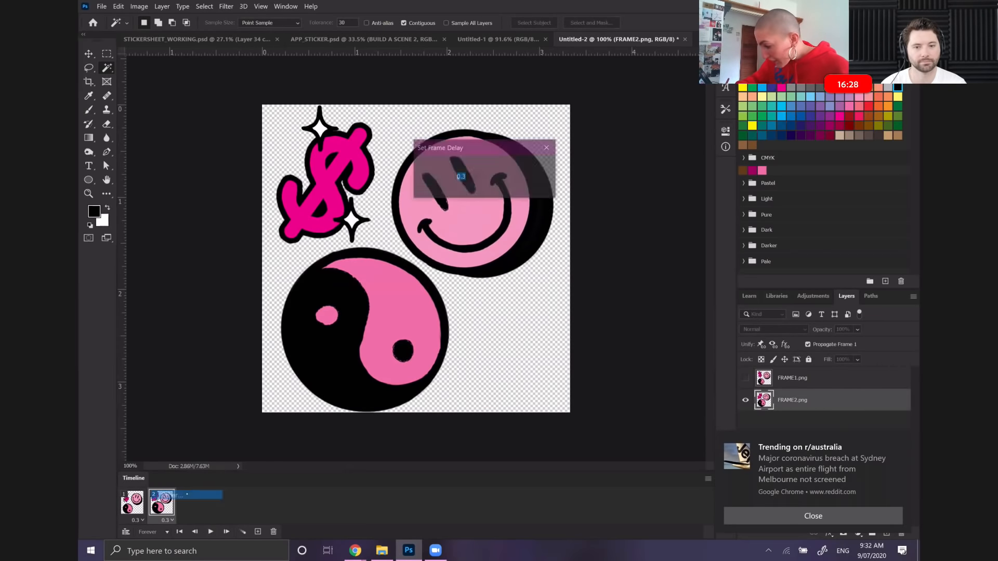
type("0.2")
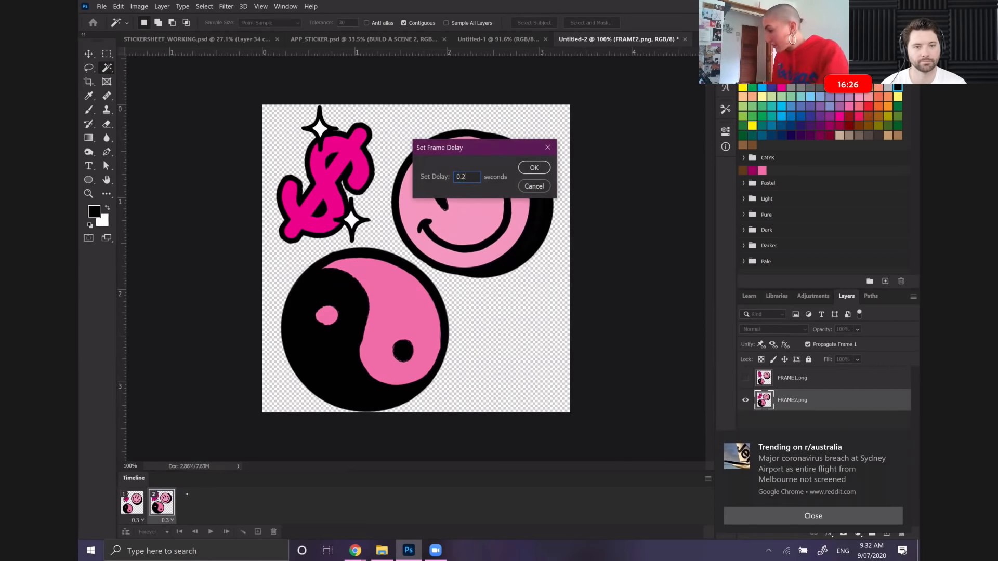
key("Return")
left_click(210, 532)
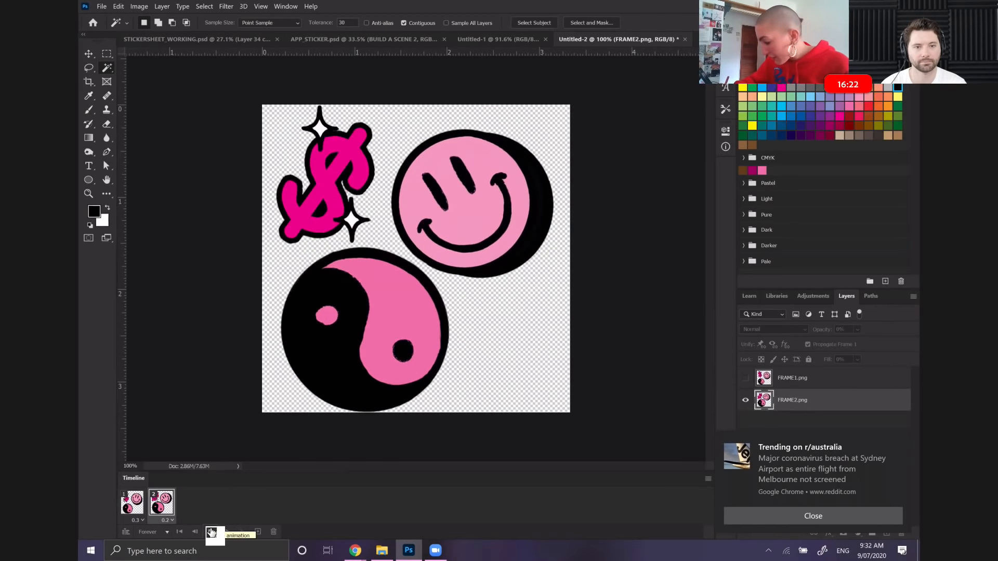
left_click(211, 531)
Open the Save for Web (Legacy) export for the animation and limit the GIF to 8 colors
left_click(101, 6)
mouse_move(219, 164)
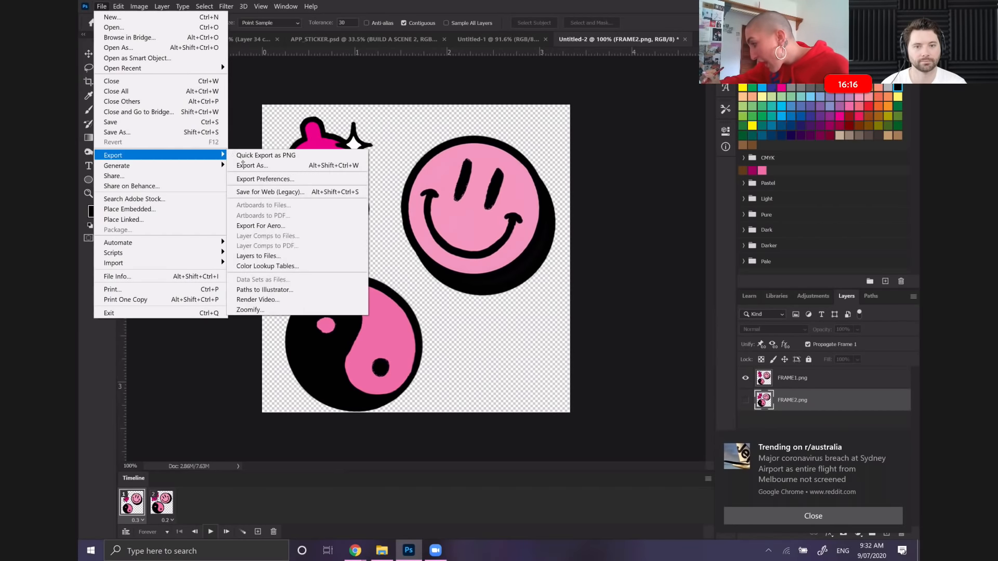
left_click(270, 191)
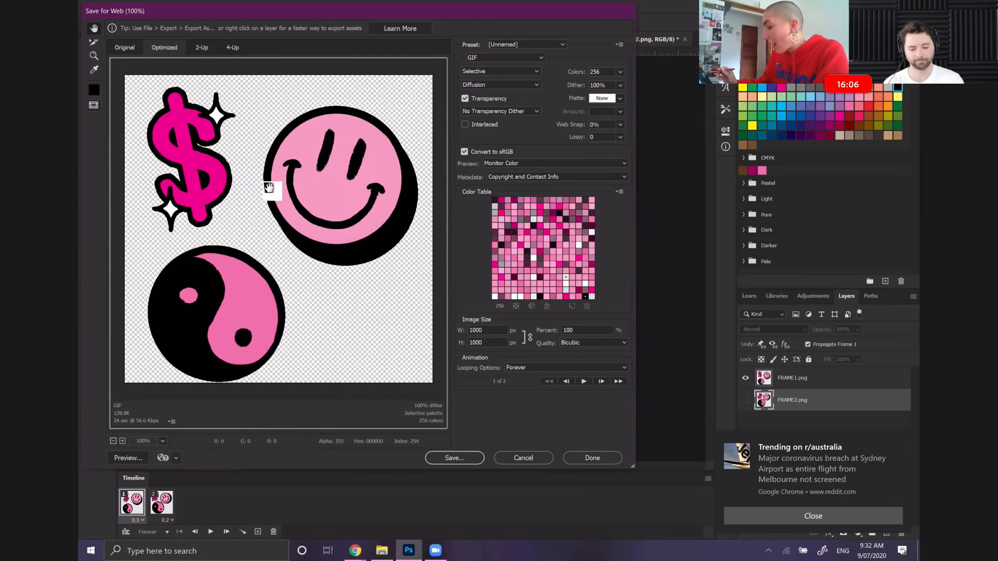
left_click(620, 72)
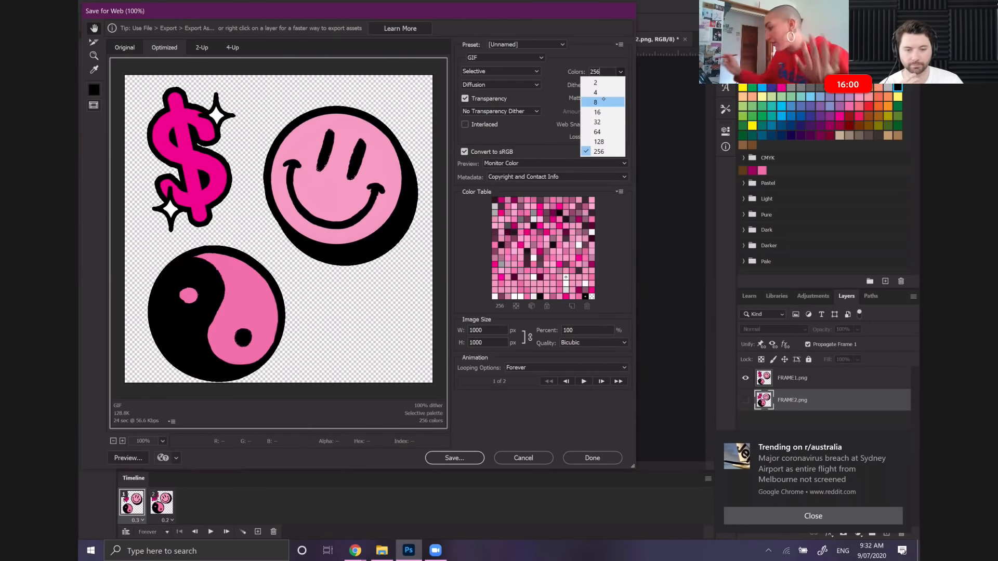
left_click(598, 101)
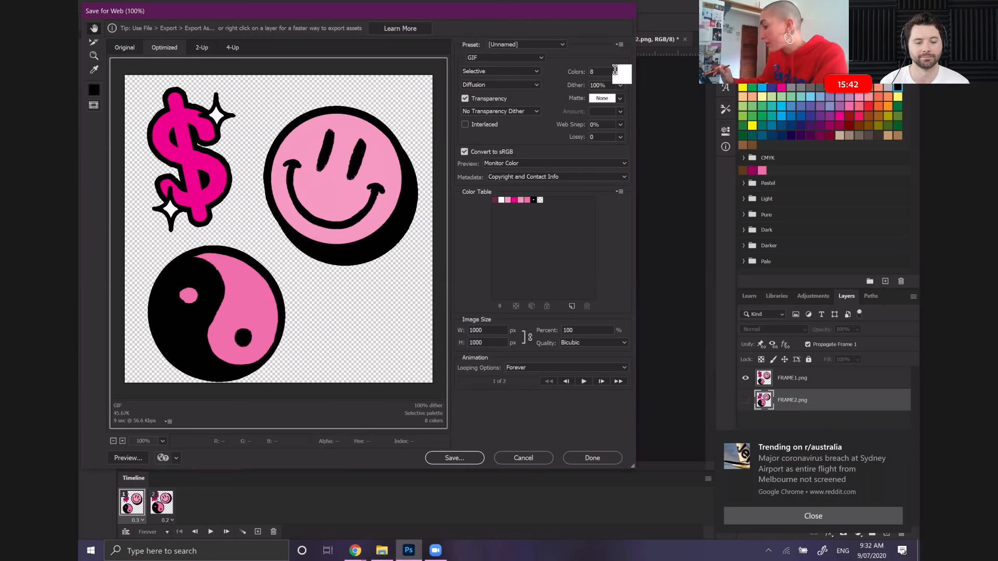
Try reducing the GIF to 6 colors, and return the color count to 8
left_click_drag(605, 70, 563, 80)
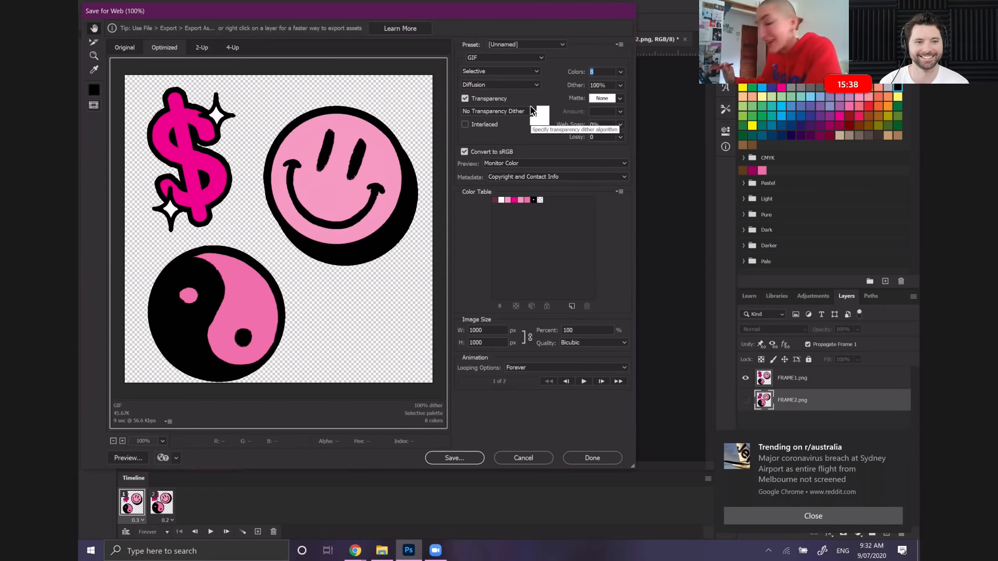
type("6")
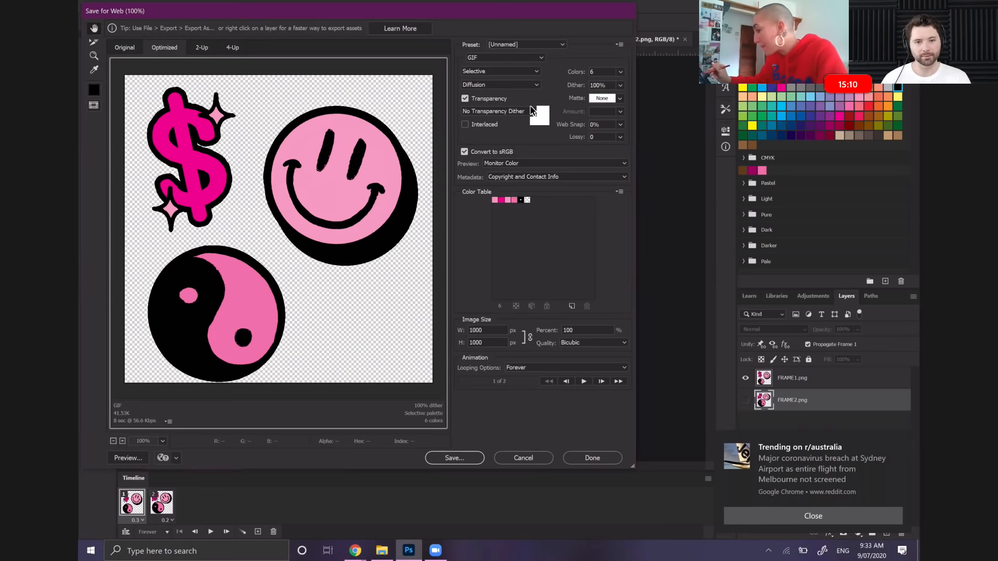
left_click_drag(603, 71, 590, 71)
type("8")
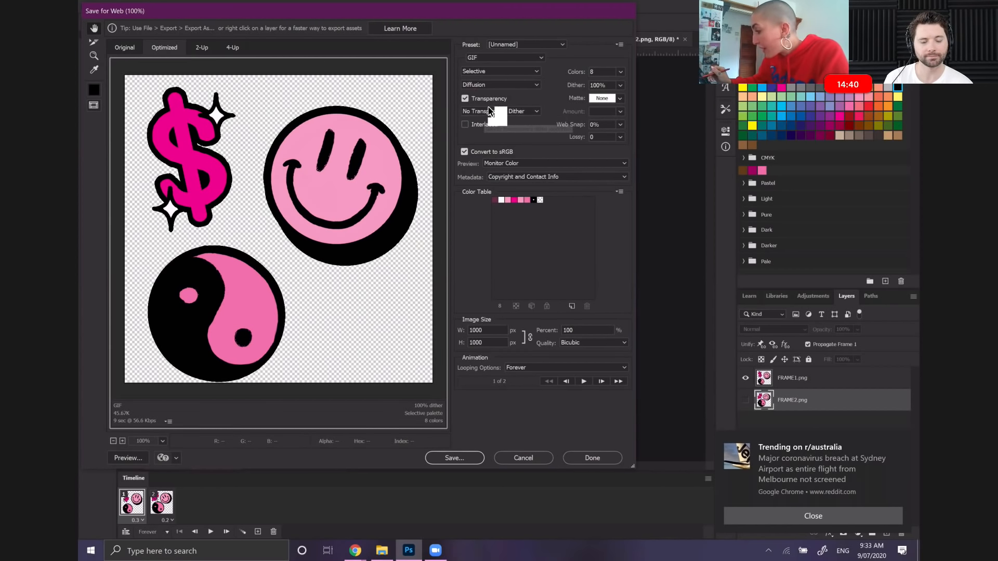
left_click(522, 111)
left_click(529, 113)
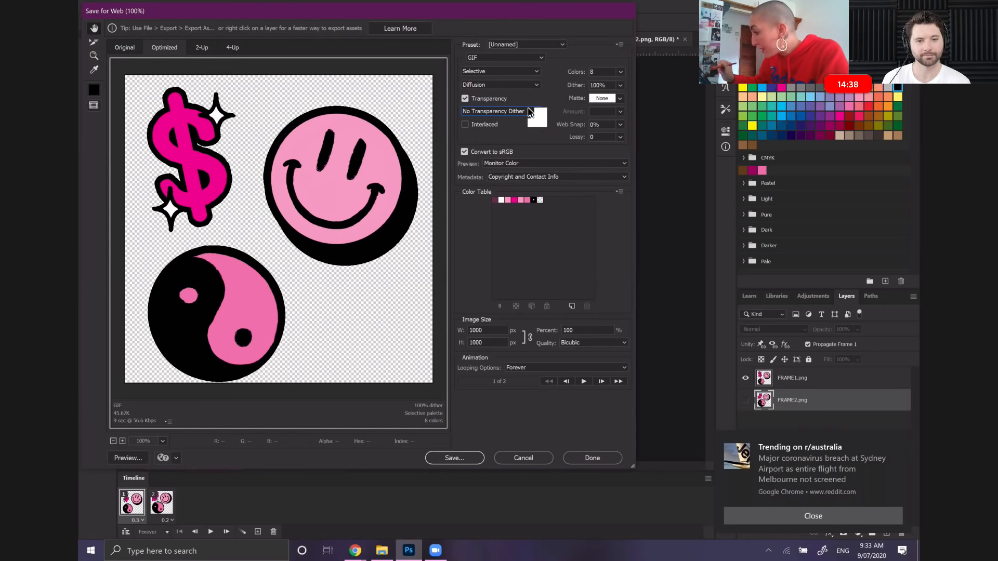
left_click(603, 98)
left_click(609, 87)
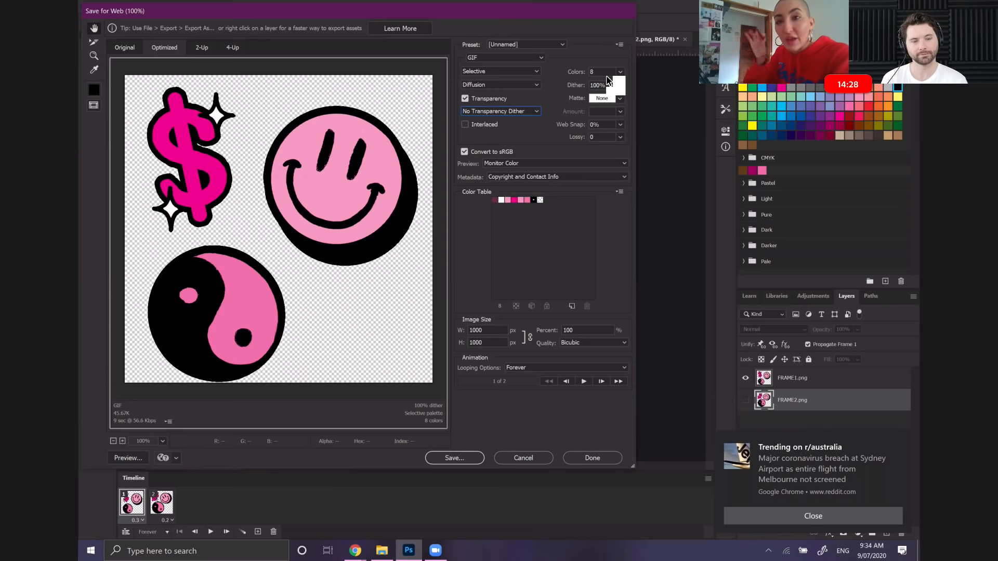
Save the optimized GIF to the Desktop as ICONTRIO1
left_click(455, 458)
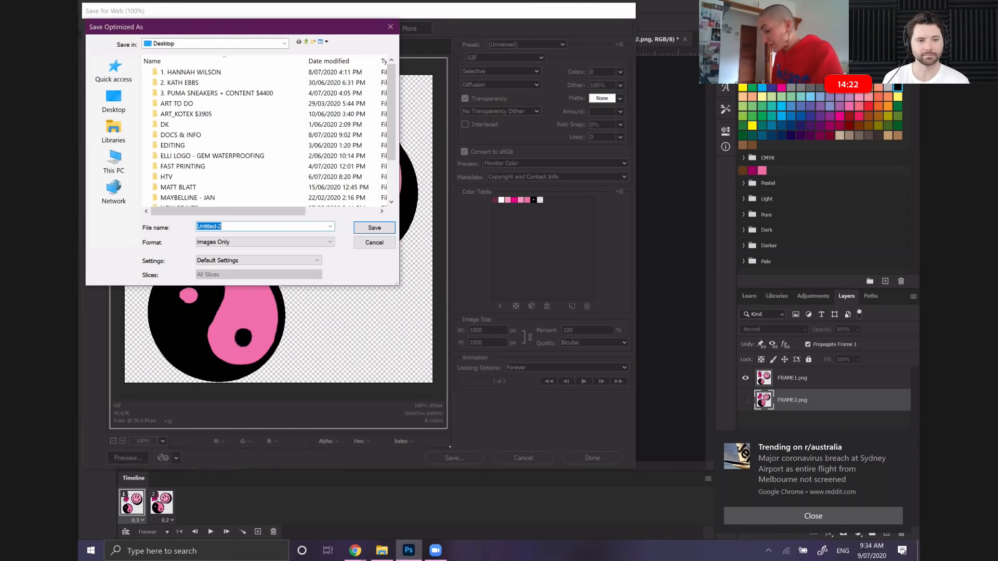
key("BackSpace")
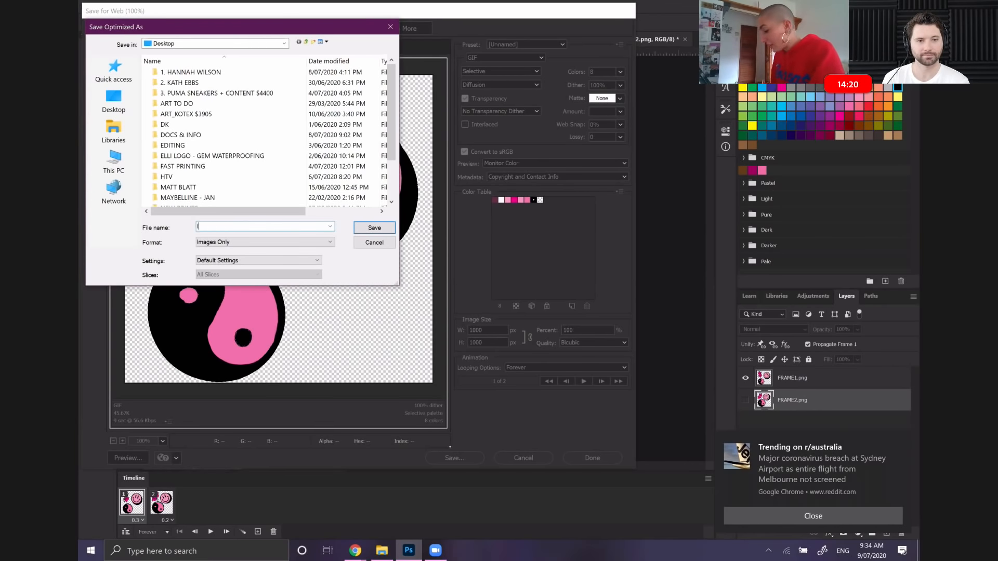
type("ICONTRIO1")
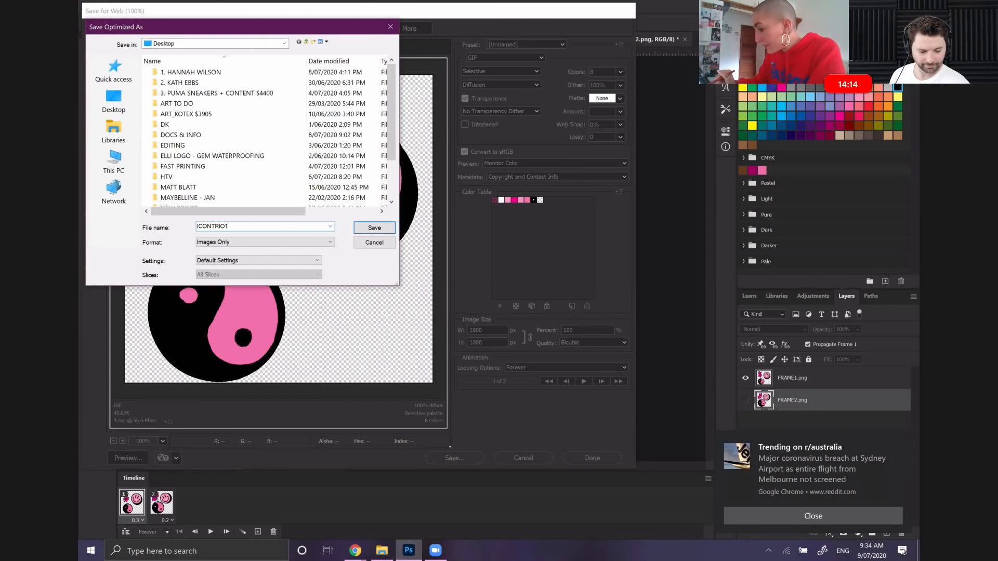
left_click(114, 100)
left_click(383, 227)
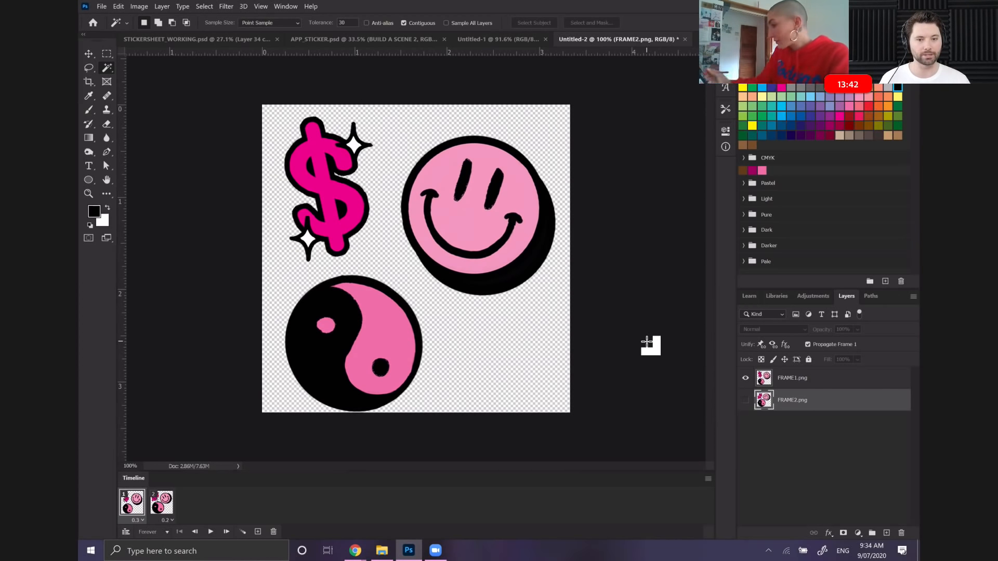
Close the Untitled-2 animation document without saving changes and hide the Timeline
key("ctrl+w")
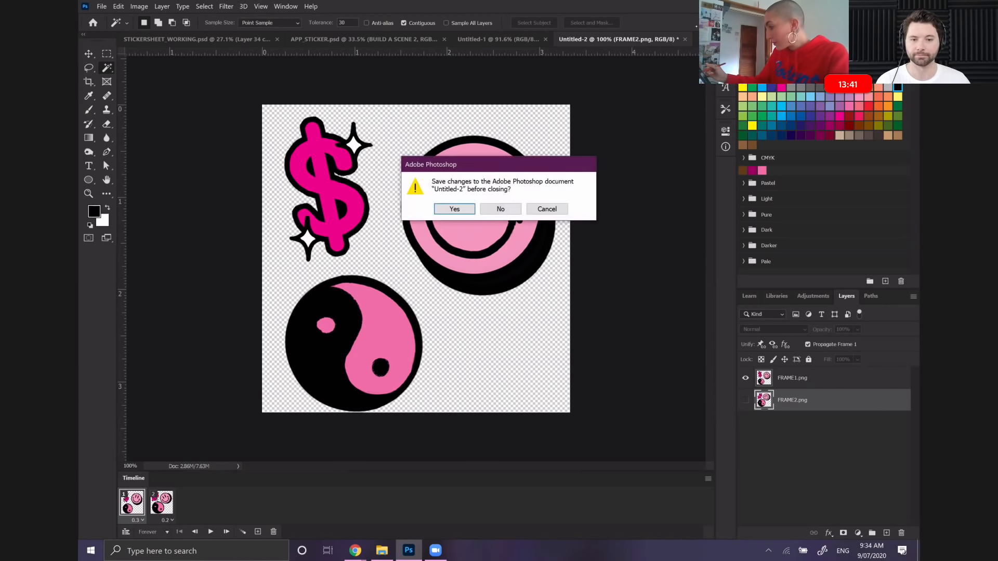
left_click(494, 207)
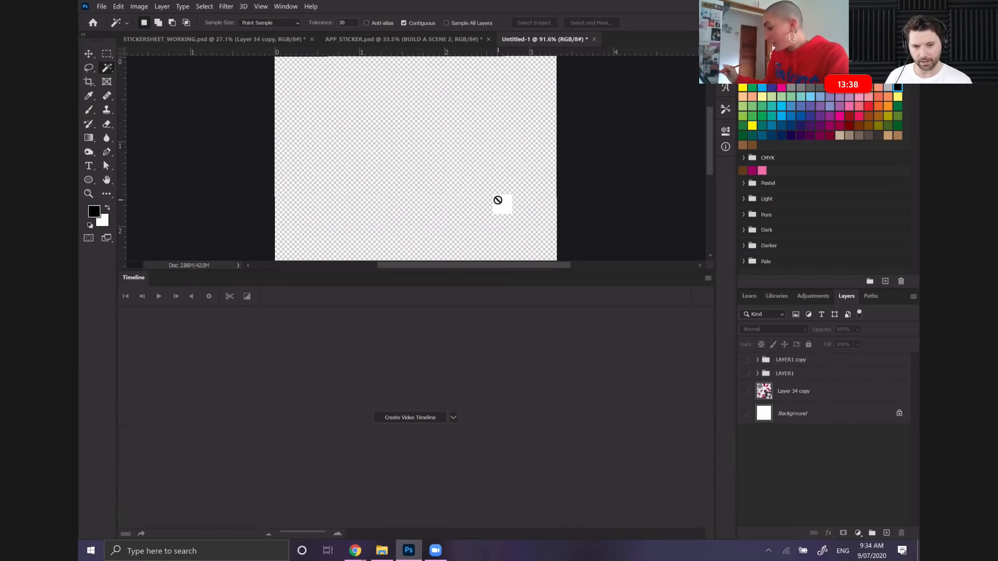
left_click(286, 6)
left_click(323, 378)
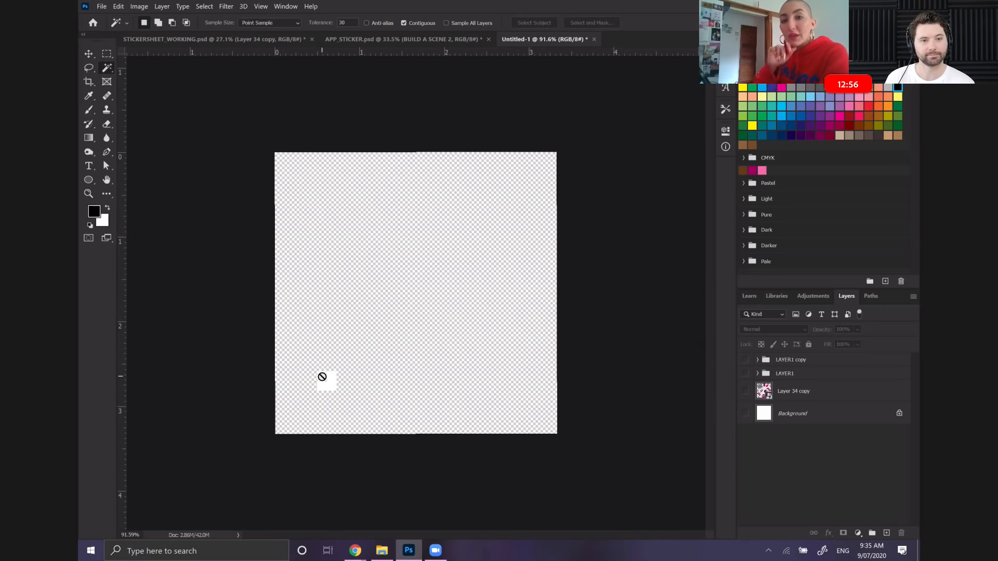
Delete the LAYER1 and LAYER1 copy groups from Untitled-1 and make Layer 34 copy visible
left_click_drag(322, 377, 791, 371)
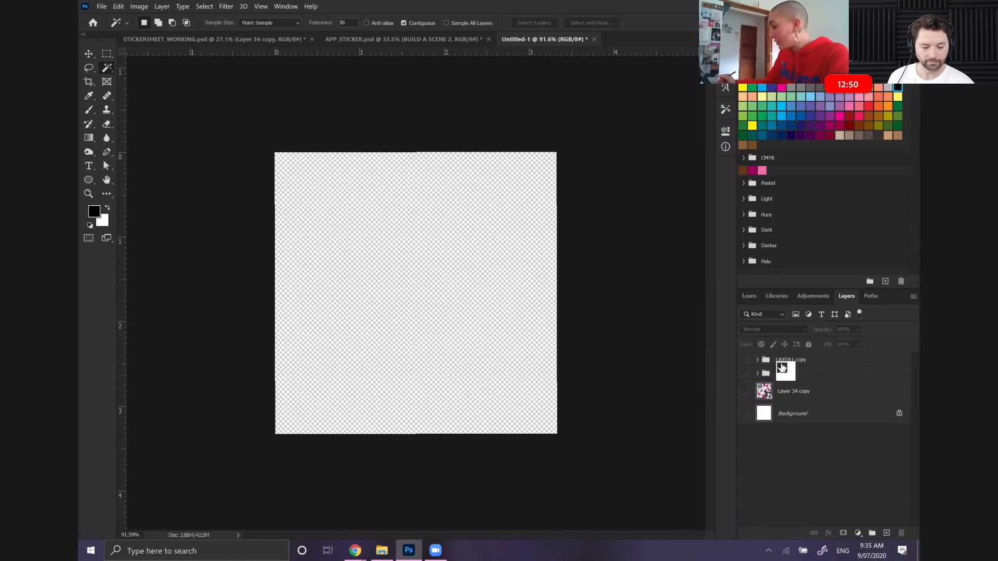
left_click(788, 373)
left_click(816, 361, "shift")
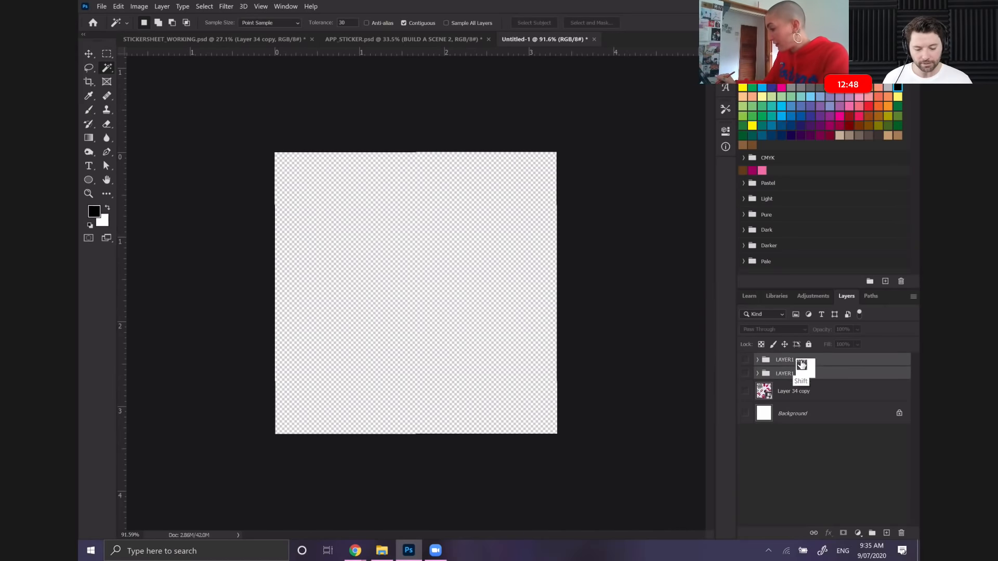
left_click_drag(818, 367, 901, 534)
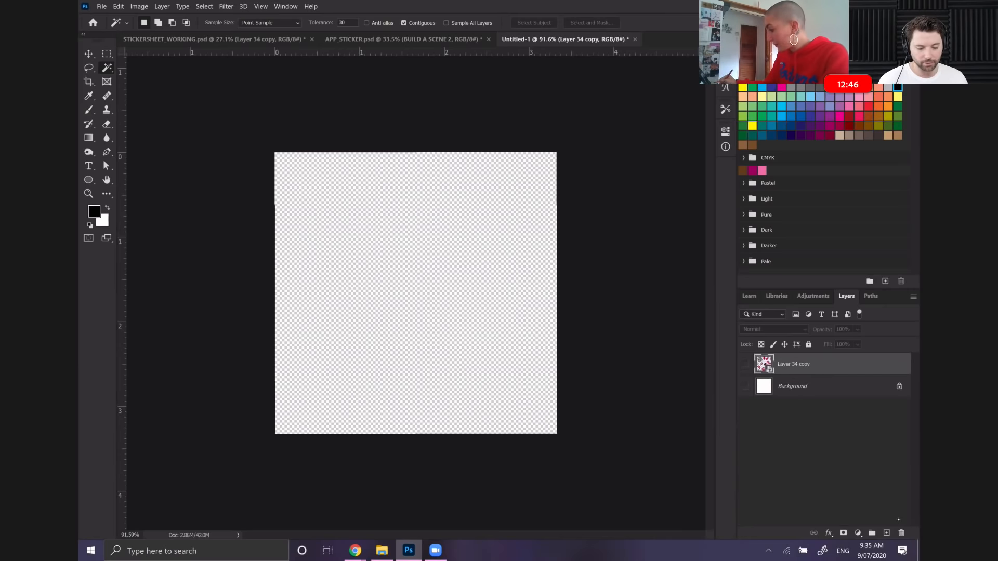
left_click(746, 366)
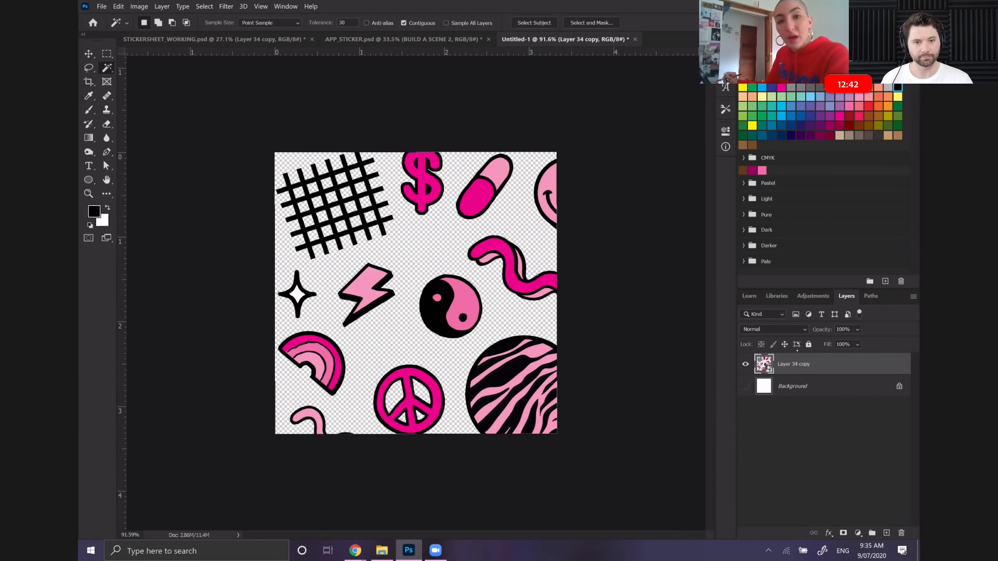
Free Transform the Layer 34 copy artwork, scaling it down to about 31% and repositioning it so more stickers fit the canvas
scroll(416, 293, "down", 5)
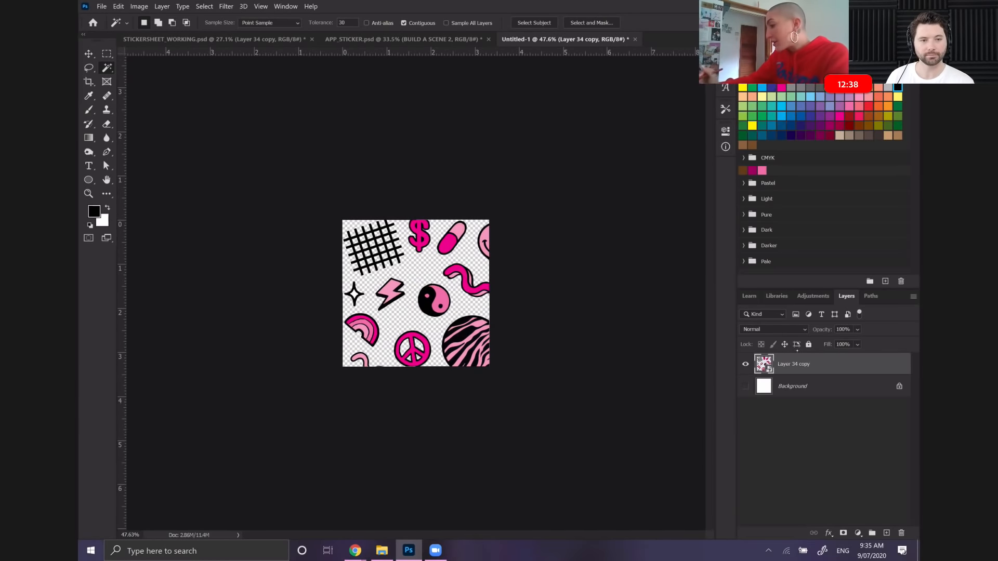
left_click(119, 6)
left_click(151, 224)
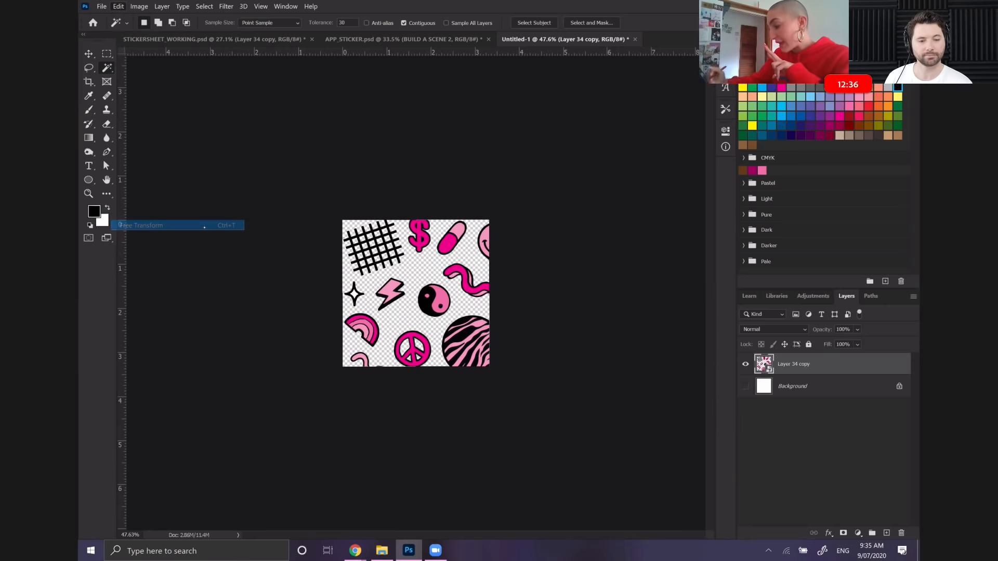
left_click_drag(568, 214, 459, 297)
left_click_drag(413, 327, 415, 202)
key("Return")
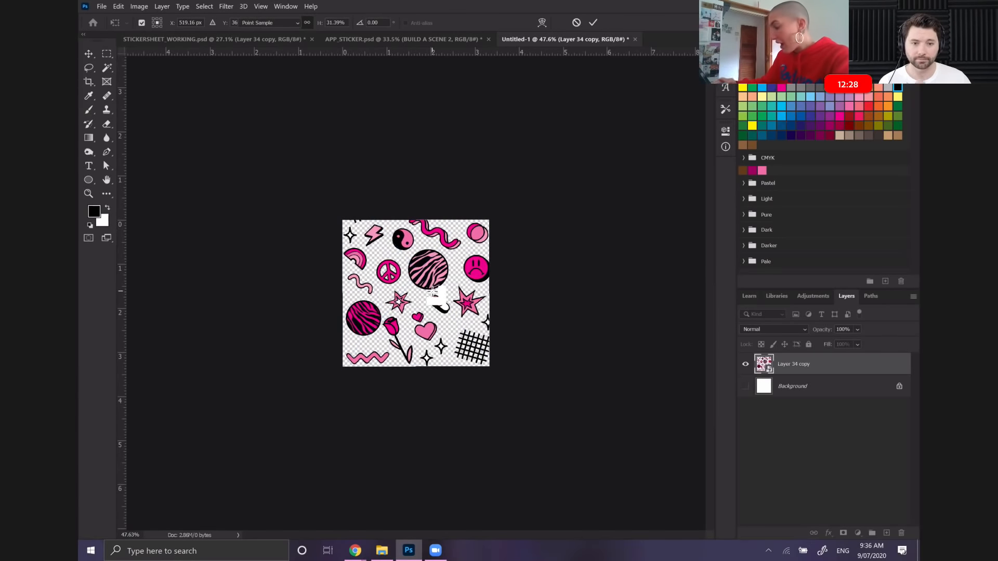
key("w")
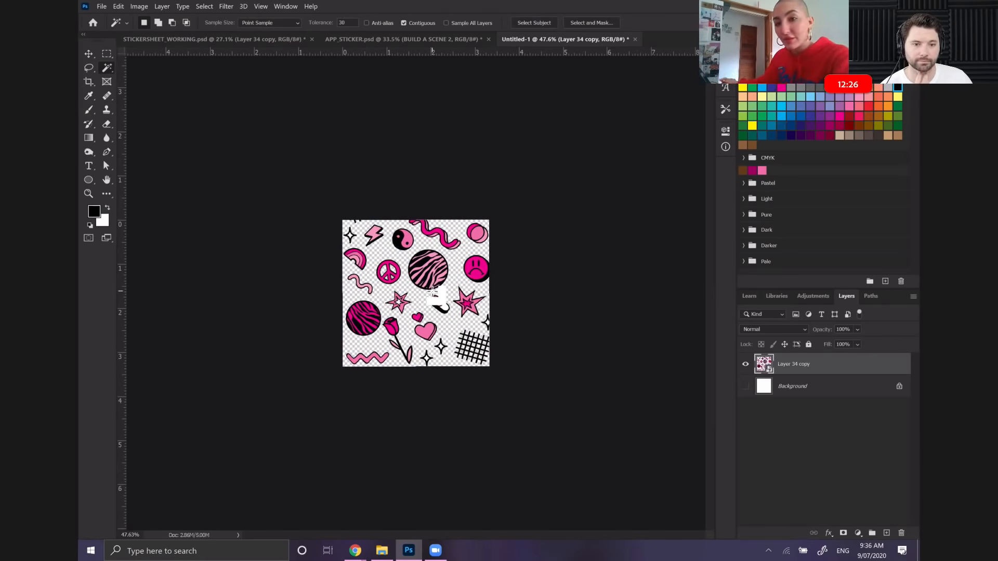
scroll(432, 292, "up", 5)
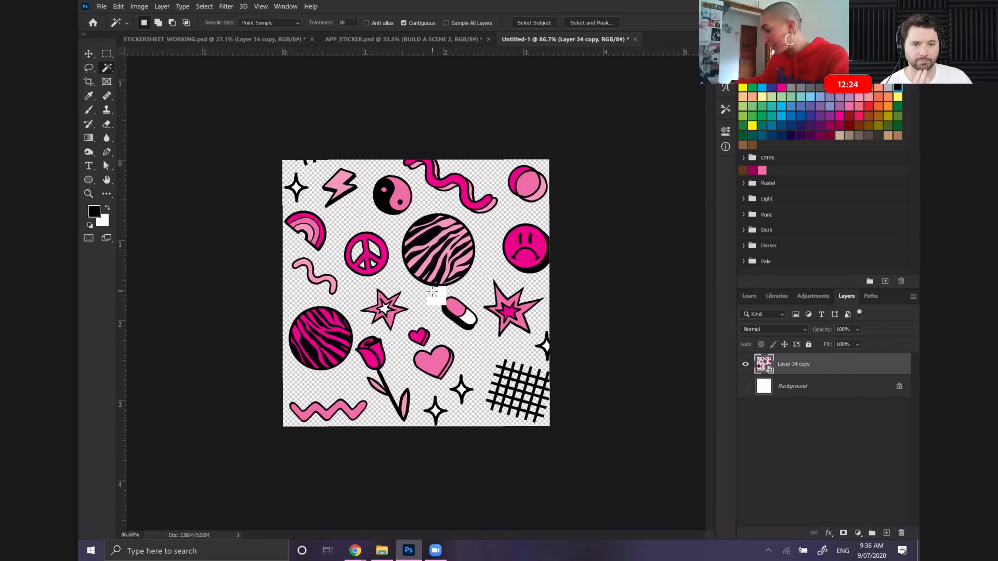
Lasso the light pink zebra-striped circle near the canvas center and copy it to a new layer
left_click(89, 67)
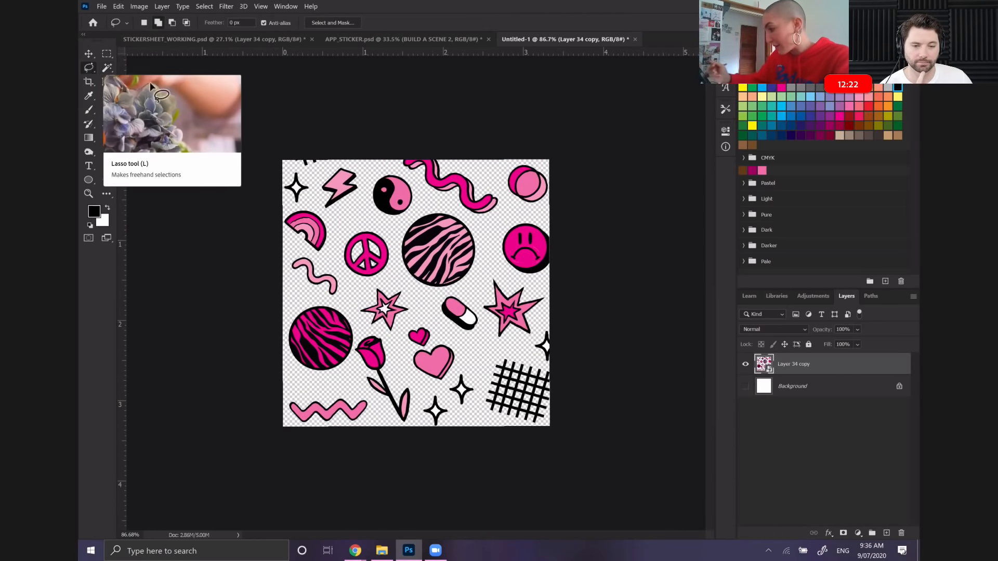
mouse_move(422, 204)
left_mouse_down()
mouse_move(391, 246)
mouse_move(403, 289)
mouse_move(415, 295)
mouse_move(471, 280)
mouse_move(485, 246)
mouse_move(466, 214)
mouse_move(424, 205)
left_mouse_up()
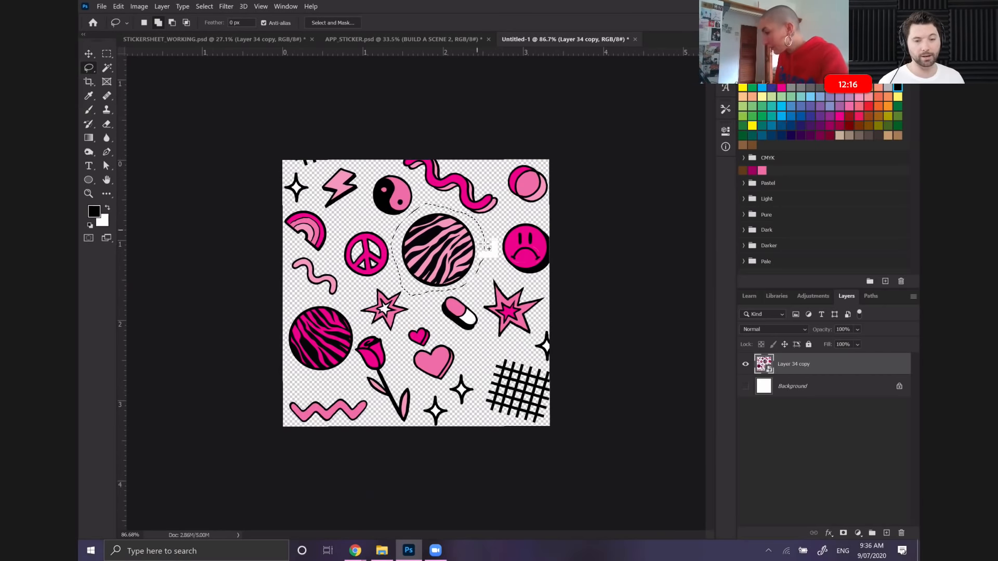
right_click(450, 255)
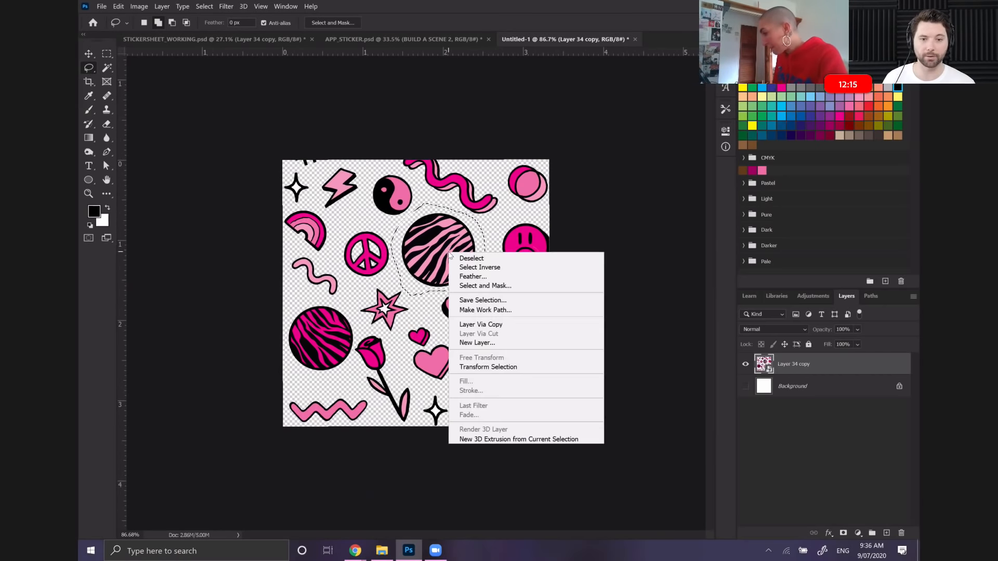
left_click(491, 324)
Lasso the dark pink zebra-striped circle on Layer 34 copy and copy it to a new layer
left_click_drag(793, 387, 792, 367)
mouse_move(294, 305)
left_mouse_down()
mouse_move(333, 379)
mouse_move(364, 327)
mouse_move(338, 302)
mouse_move(305, 299)
mouse_move(292, 312)
left_mouse_up()
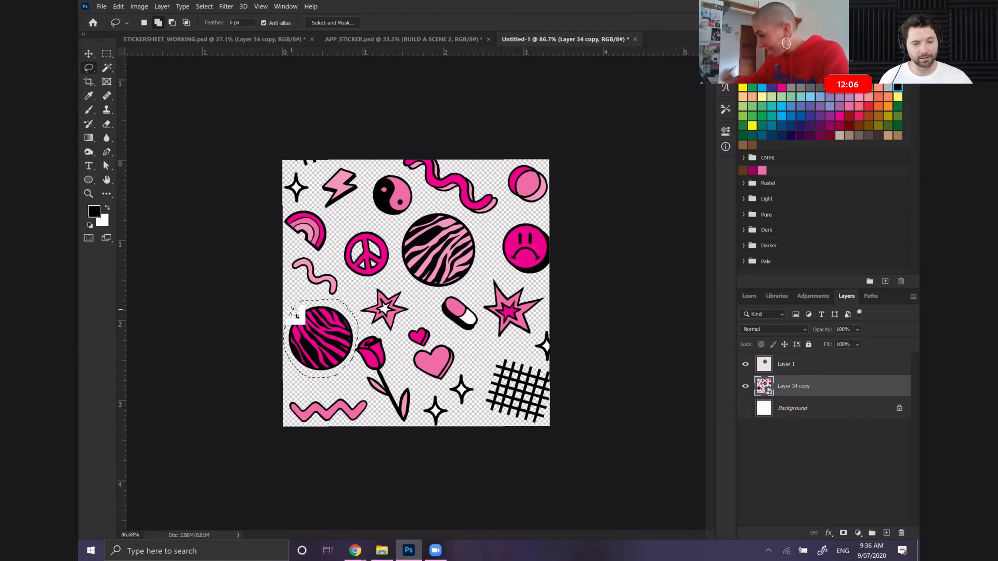
right_click(311, 339)
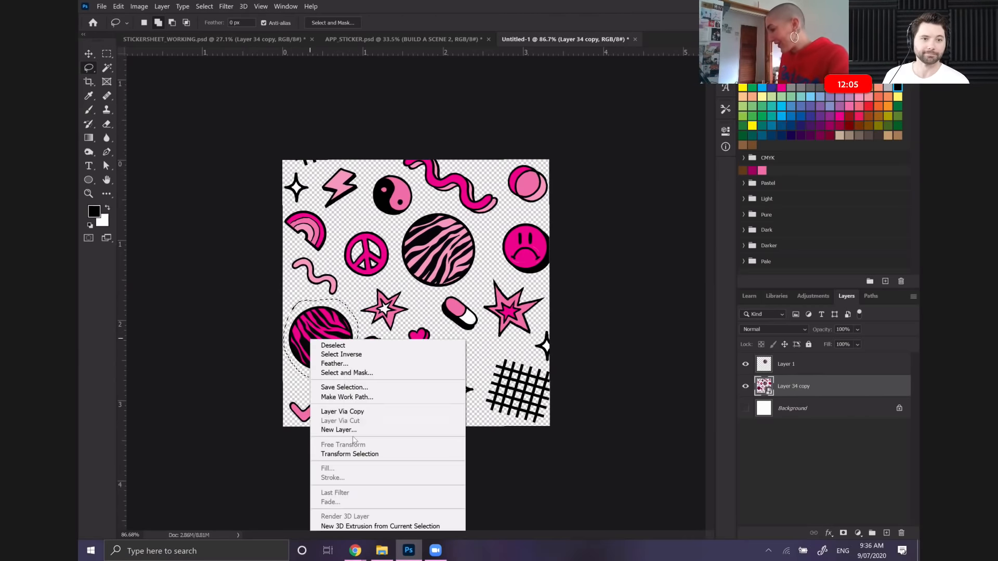
left_click(357, 411)
Lasso the rainbow sticker on Layer 34 copy and copy it to a new layer
left_click_drag(832, 386, 798, 420)
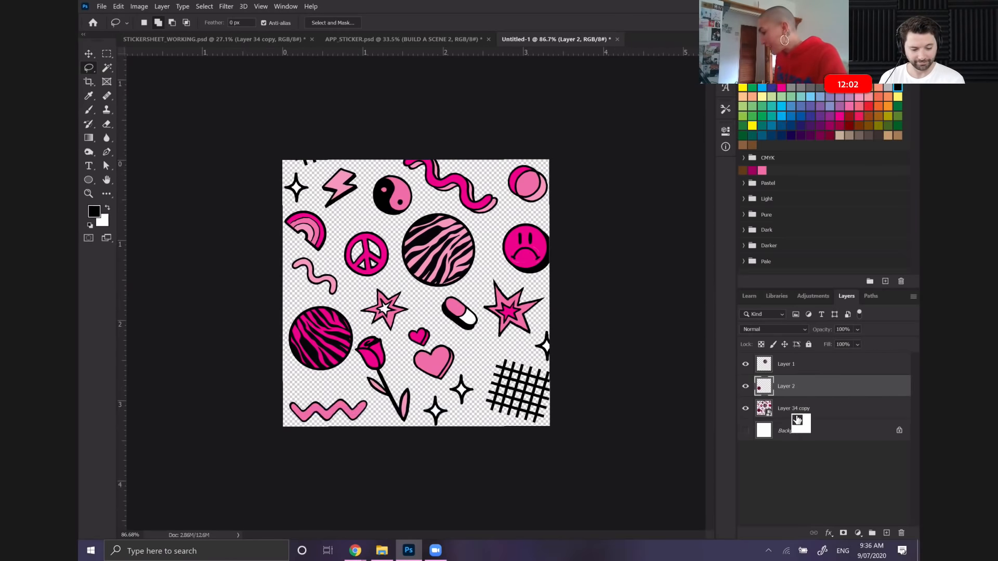
left_click(798, 416)
mouse_move(281, 217)
left_mouse_down()
mouse_move(297, 244)
mouse_move(327, 254)
mouse_move(331, 225)
mouse_move(297, 208)
left_mouse_up()
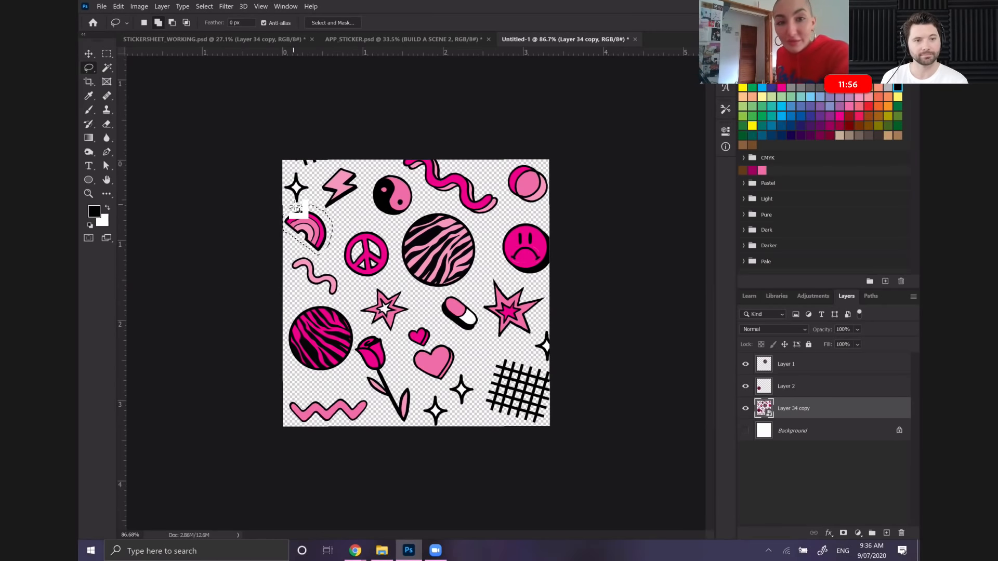
right_click(325, 230)
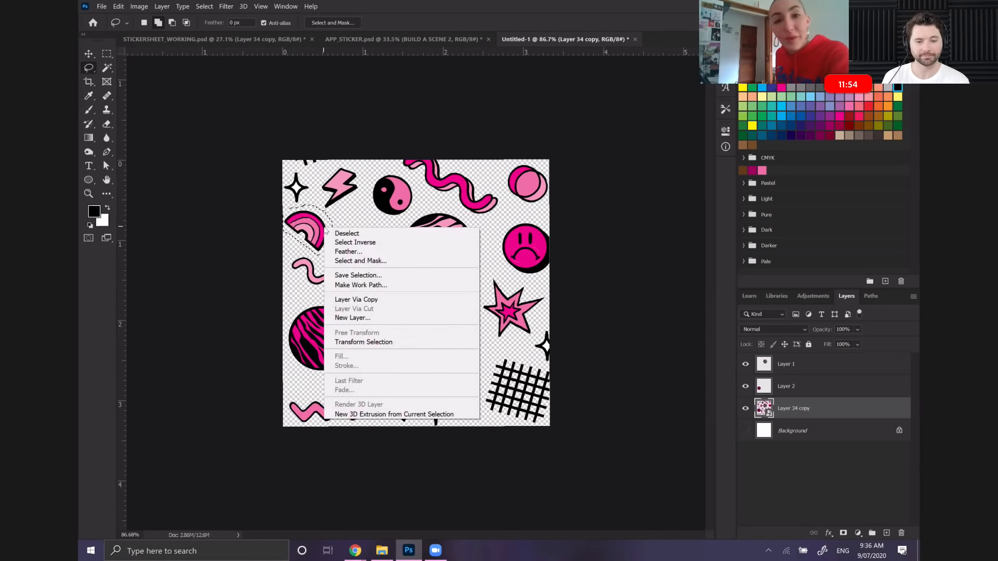
left_click(402, 300)
Hide Layer 34 copy to check the three extracted stickers on their own, and show it again
left_click_drag(826, 406, 788, 391)
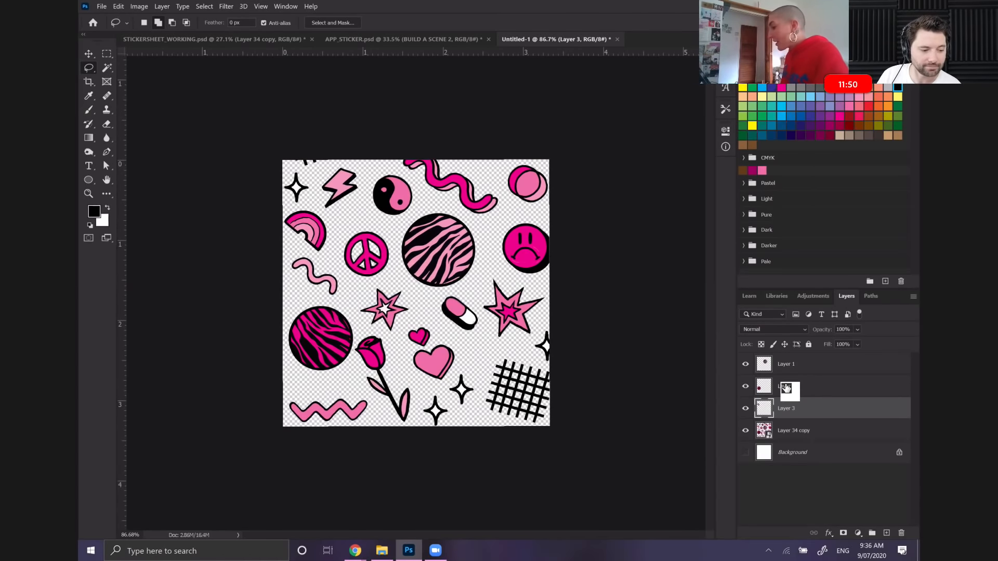
left_click(781, 387)
left_click(745, 433)
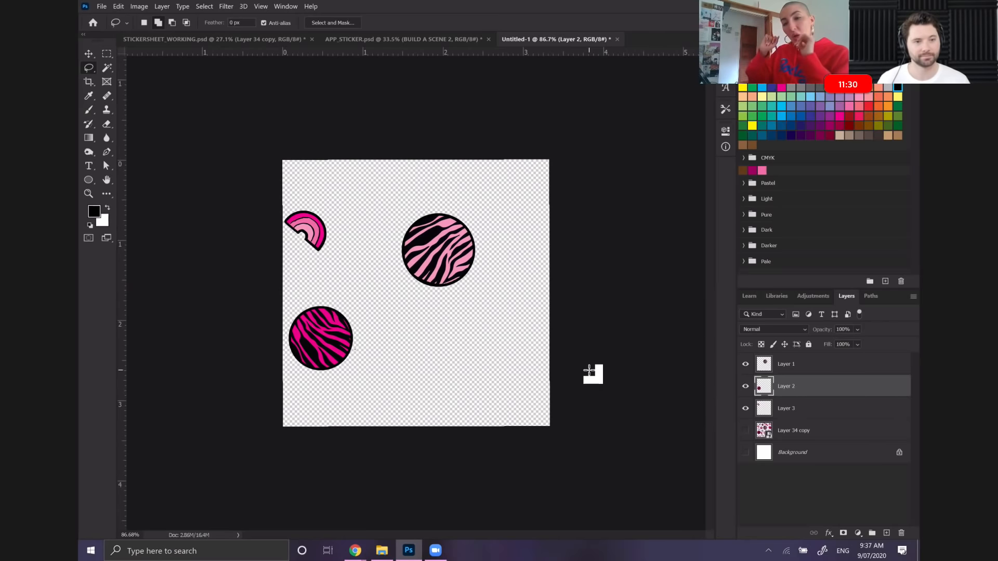
left_click(745, 433)
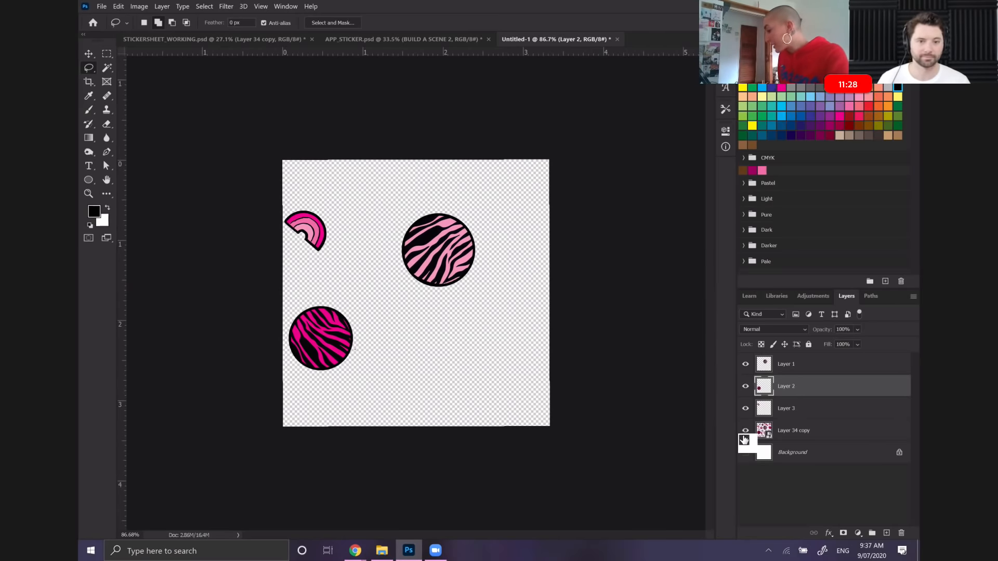
Lasso the small pink star with the white center on Layer 34 copy
left_click(799, 436)
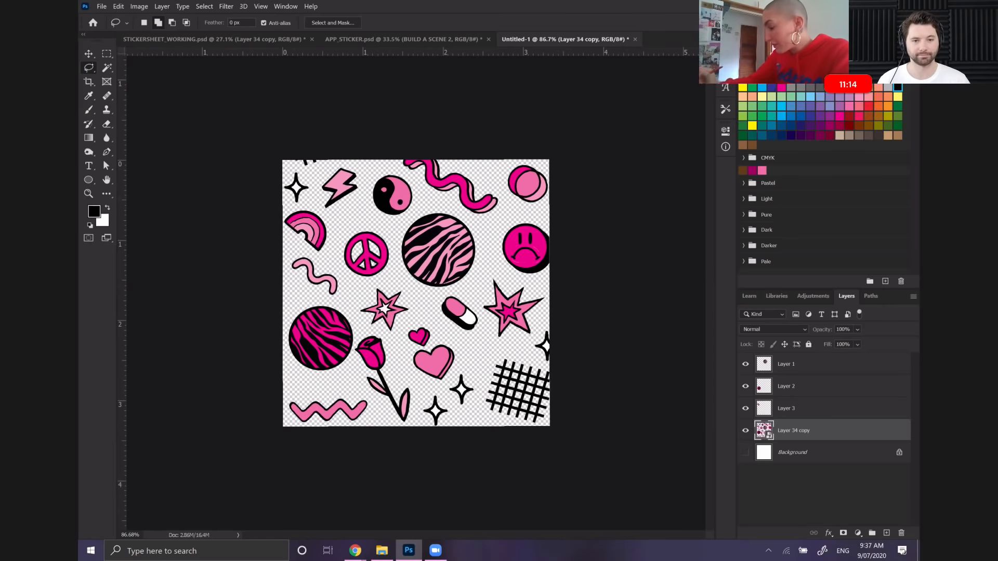
mouse_move(359, 318)
left_mouse_down()
mouse_move(391, 338)
mouse_move(412, 324)
mouse_move(416, 298)
mouse_move(368, 288)
left_mouse_up()
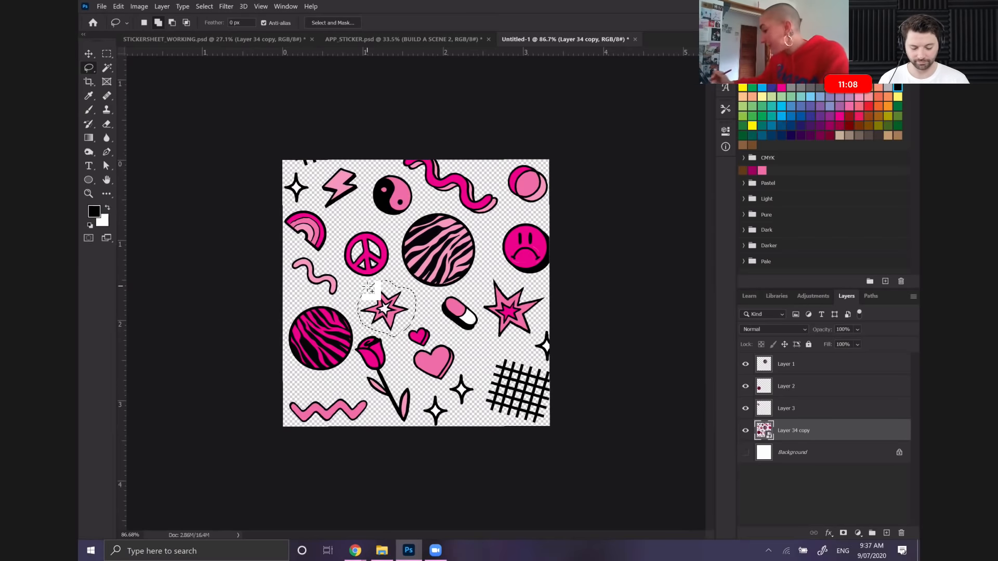
mouse_move(493, 277)
left_mouse_down()
mouse_move(481, 315)
mouse_move(505, 348)
mouse_move(538, 338)
mouse_move(536, 318)
left_mouse_up()
key("ctrl+z")
mouse_move(502, 266)
left_mouse_down()
mouse_move(484, 301)
mouse_move(490, 331)
left_mouse_up()
key("ctrl+z")
Add the large pink star to the selection, copy both stars to a new layer and hide Layer 34 copy
mouse_move(501, 269)
left_mouse_down()
mouse_move(482, 277)
mouse_move(477, 300)
mouse_move(479, 321)
mouse_move(500, 345)
mouse_move(538, 334)
mouse_move(550, 292)
mouse_move(500, 270)
left_mouse_up()
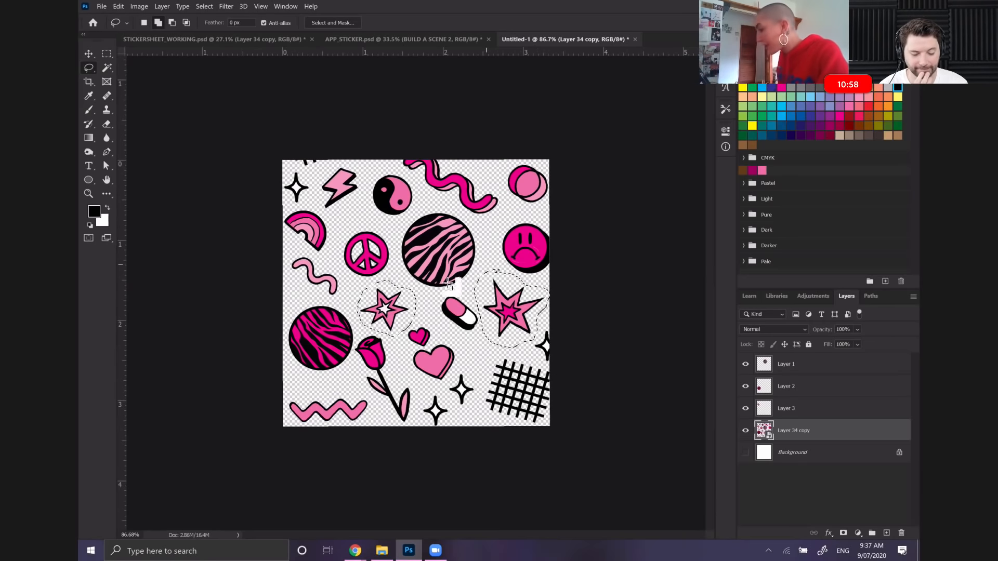
right_click(522, 320)
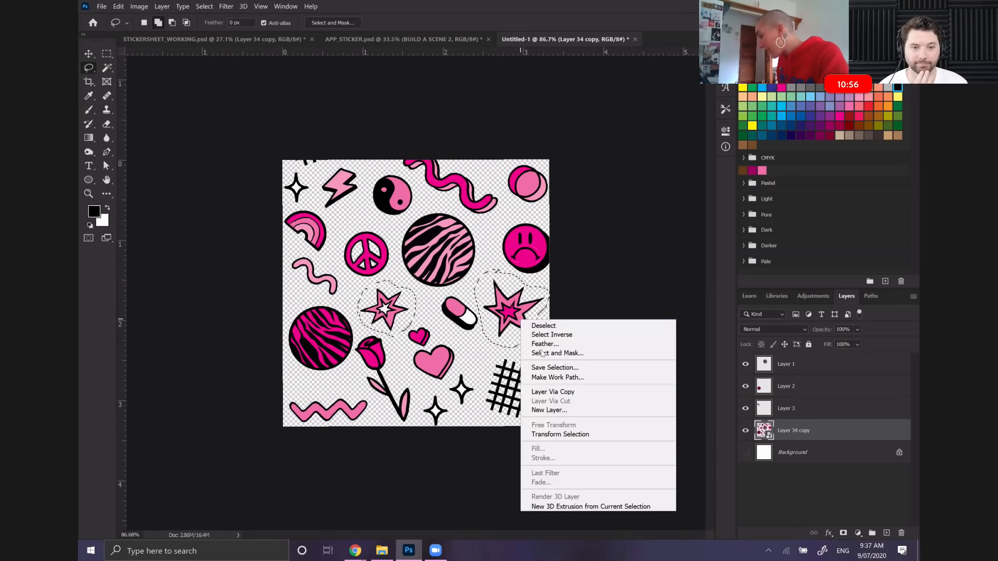
left_click(542, 393)
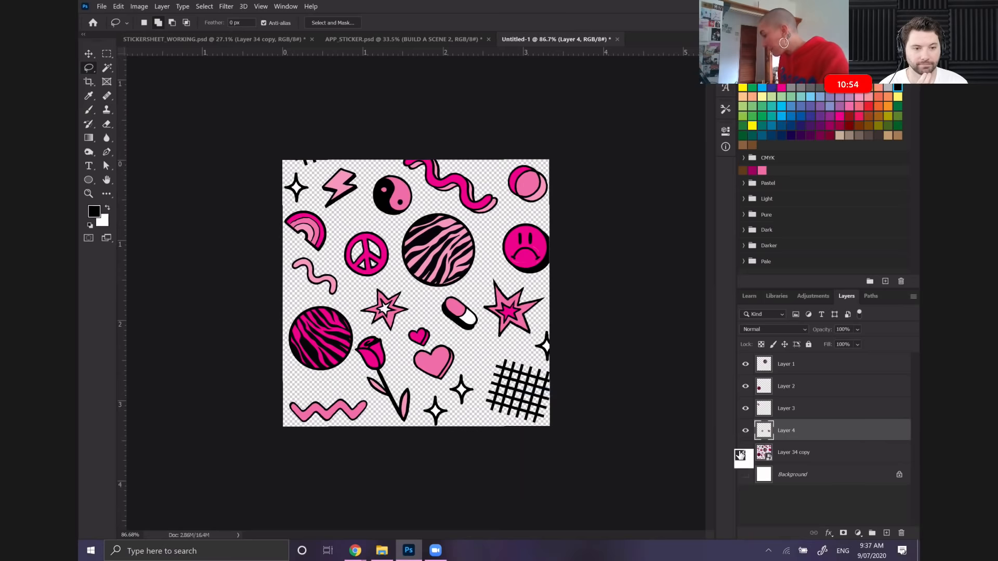
left_click(745, 454)
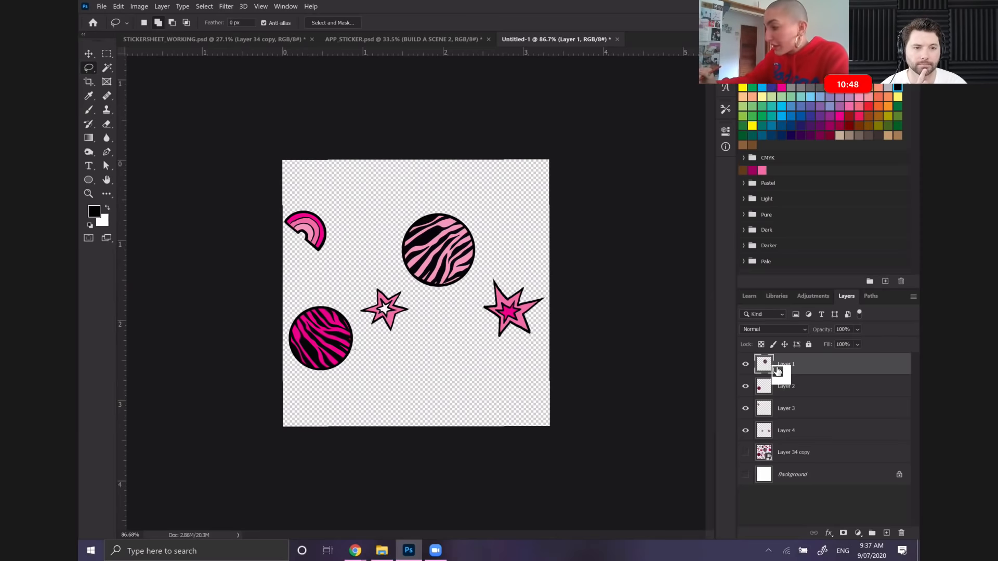
Lasso the light pink zebra circle on Layer 1 and cut it to a new layer
mouse_move(413, 201)
left_mouse_down()
mouse_move(387, 267)
mouse_move(443, 310)
mouse_move(479, 284)
mouse_move(489, 248)
mouse_move(457, 200)
mouse_move(413, 202)
left_mouse_up()
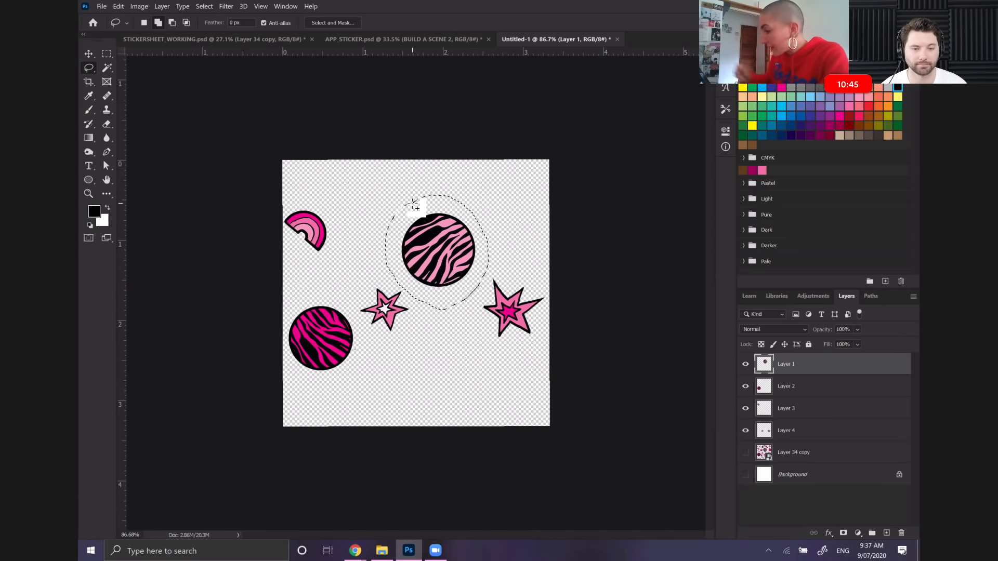
right_click(457, 248)
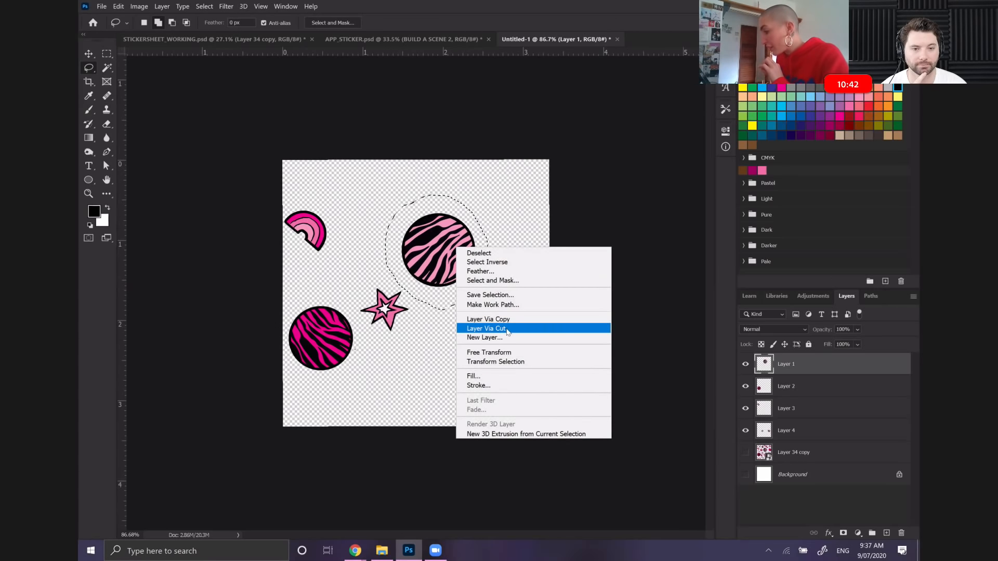
left_click(489, 329)
left_click_drag(507, 328, 785, 386)
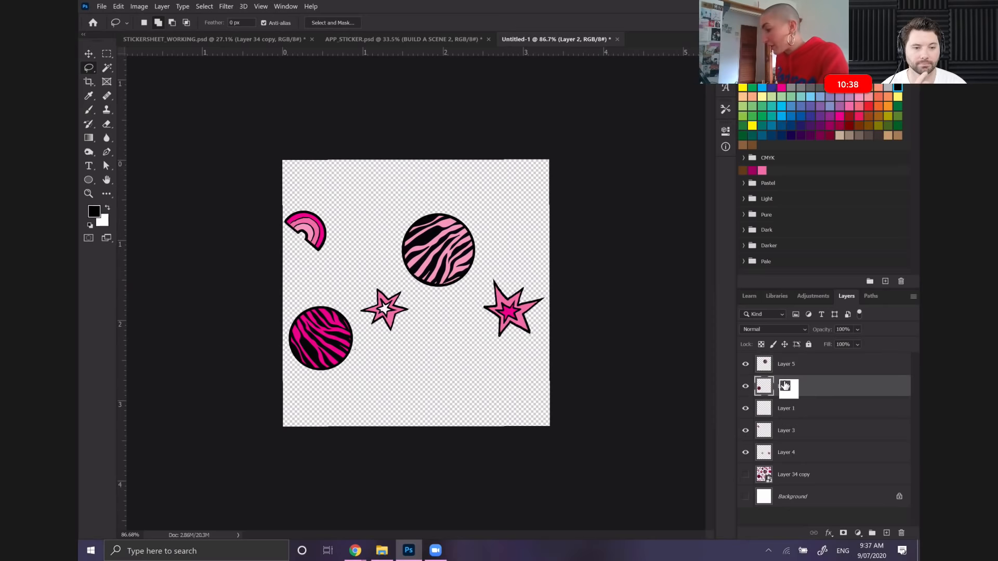
Check what Layer 2 and Layer 4 contain by toggling their visibility, and hide the light pink zebra circle's layer
left_click(745, 387)
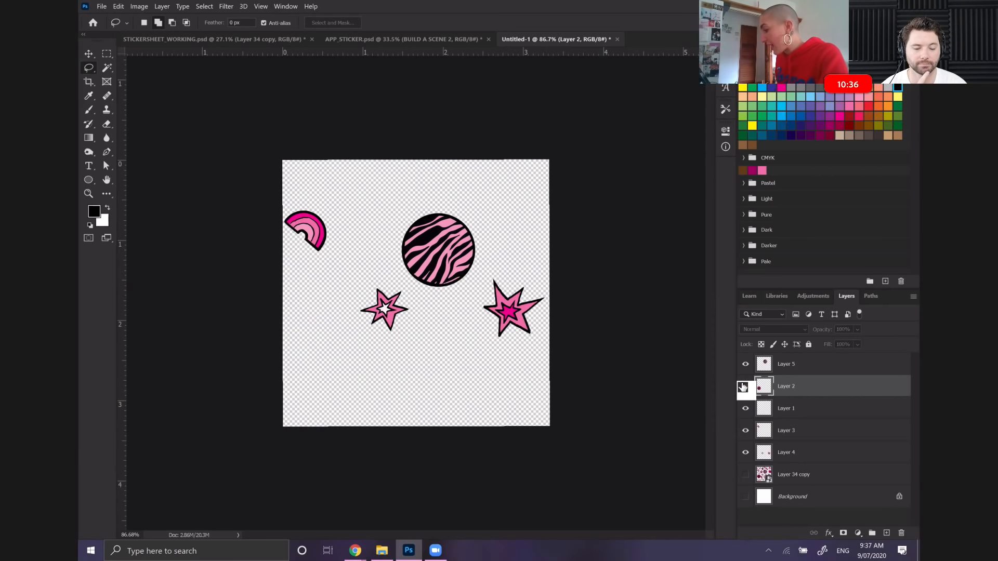
left_click(746, 370)
left_click(746, 370)
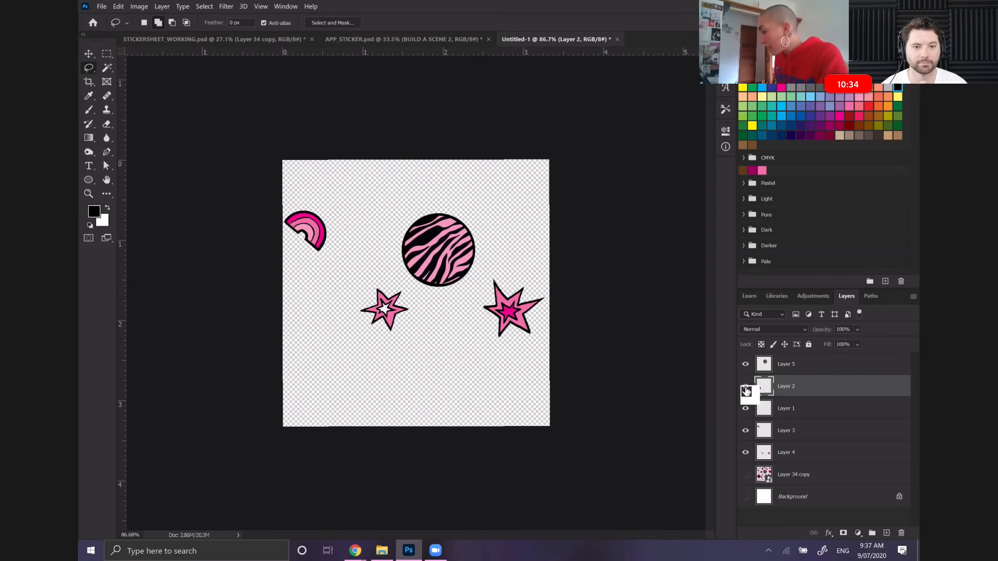
left_click(745, 386)
left_click(745, 364)
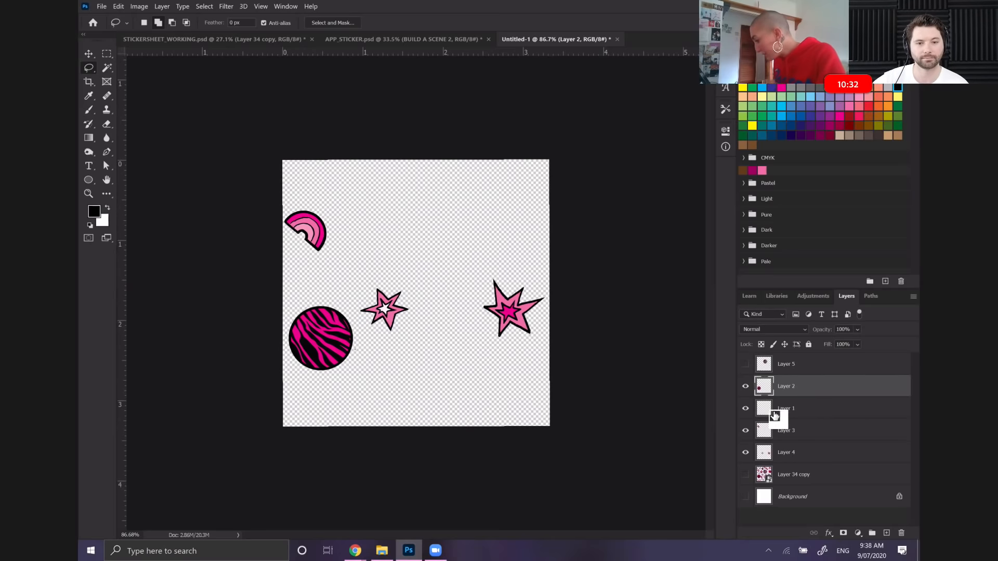
left_click(747, 453)
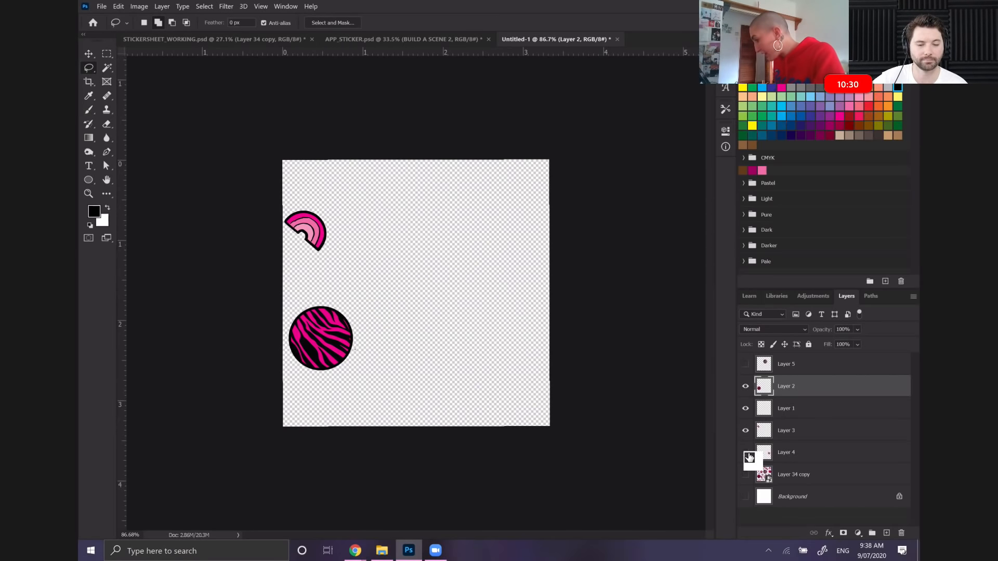
left_click(747, 454)
Lasso the large pink star on Layer 4, cut it to a new layer and place that layer directly below Layer 5
left_click(775, 455)
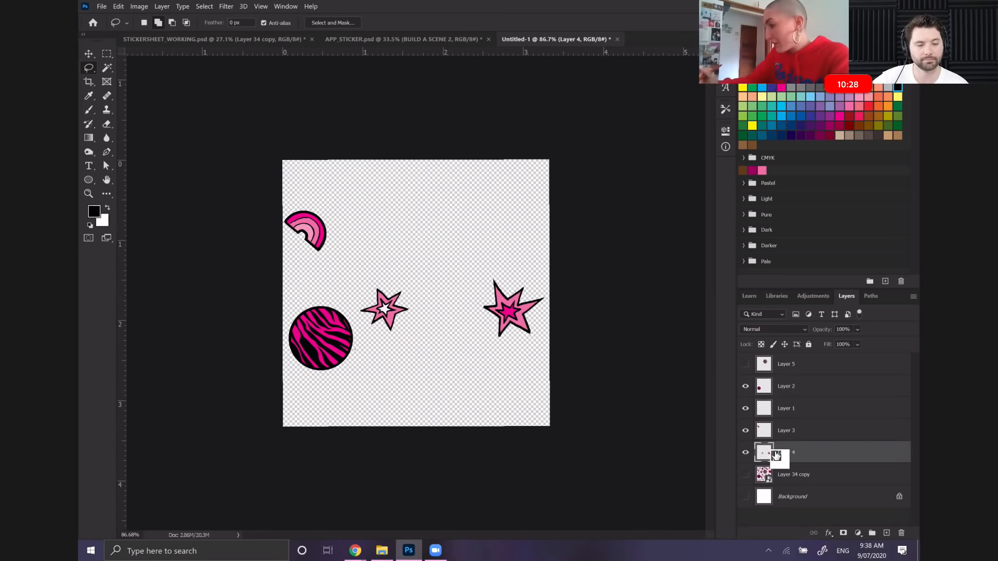
mouse_move(381, 276)
left_mouse_down()
mouse_move(362, 318)
mouse_move(377, 341)
mouse_move(399, 342)
left_mouse_up()
key("ctrl+d")
mouse_move(506, 263)
left_mouse_down()
mouse_move(462, 298)
mouse_move(534, 357)
mouse_move(550, 334)
mouse_move(537, 266)
mouse_move(481, 258)
left_mouse_up()
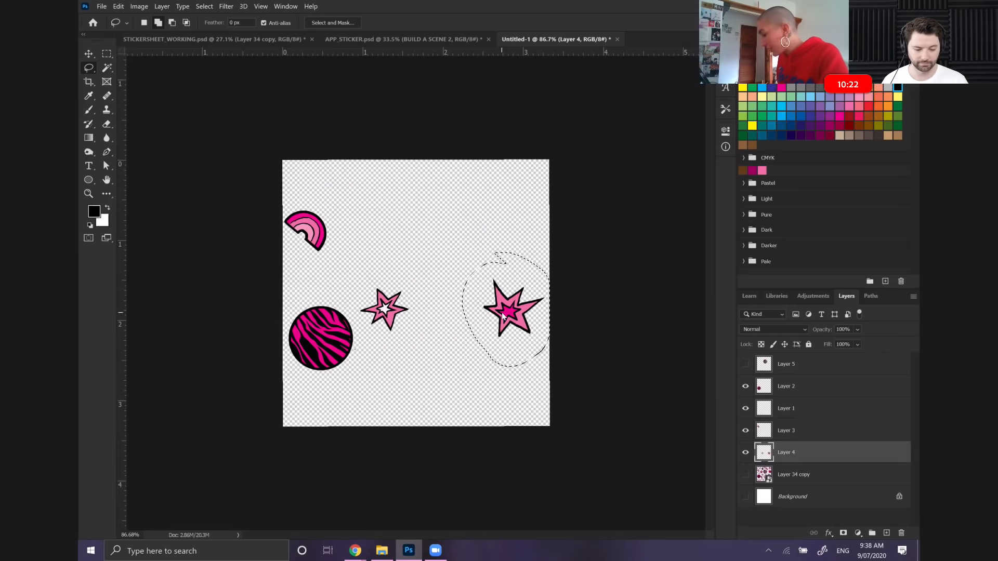
right_click(502, 313)
left_click(543, 397)
left_click_drag(788, 453, 761, 372)
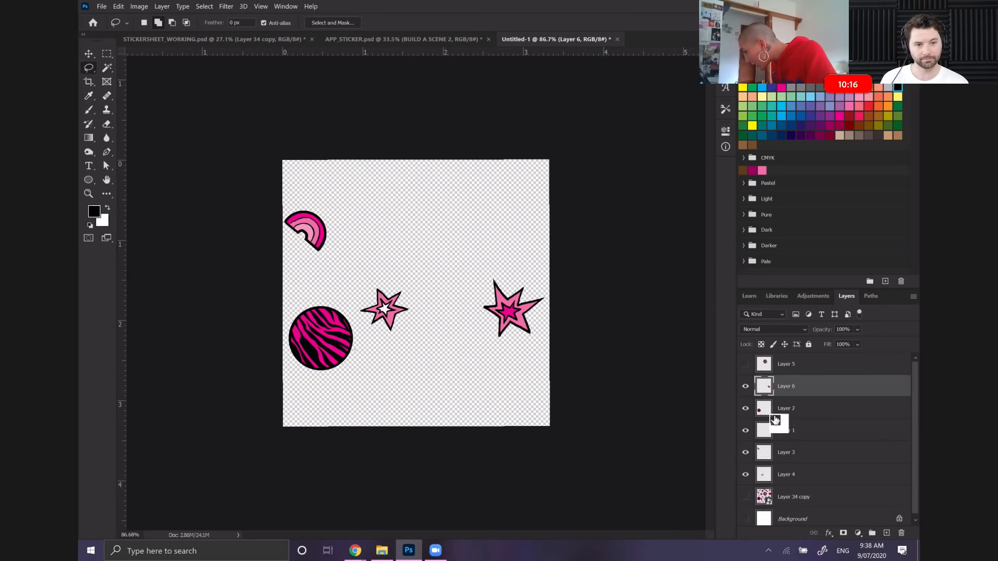
Hide Layer 4, move it directly below Layer 5, and delete the empty Layer 1
left_click(744, 470)
left_click_drag(770, 476, 779, 370)
left_click_drag(784, 444, 902, 533)
Group Layer 6, Layer 2 and Layer 3 and name the group LAYER 1
left_click(793, 411)
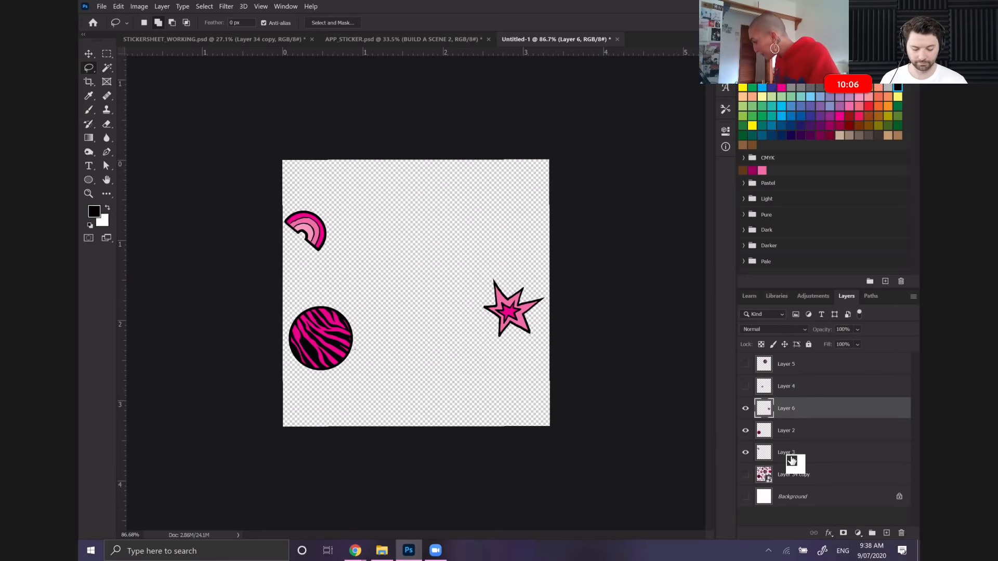
left_click(792, 462, "shift")
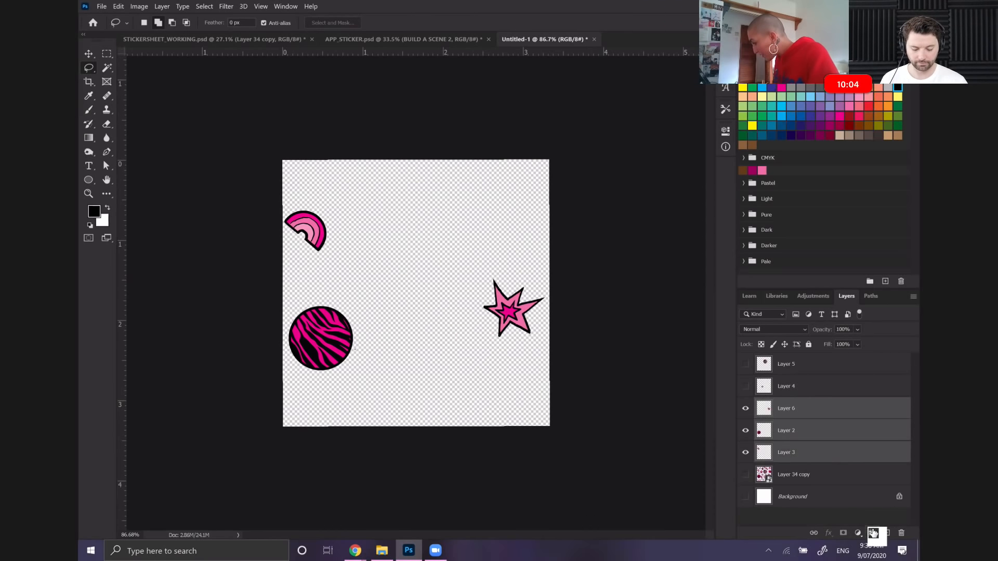
left_click(872, 533)
left_click_drag(768, 405, 779, 407)
double_click(779, 407)
type("LAYER 1")
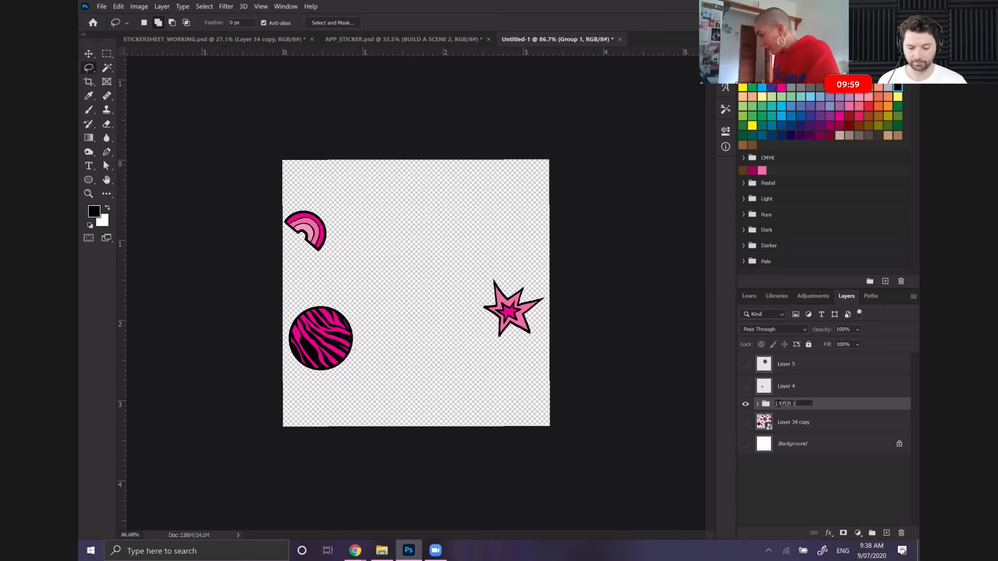
key("Return")
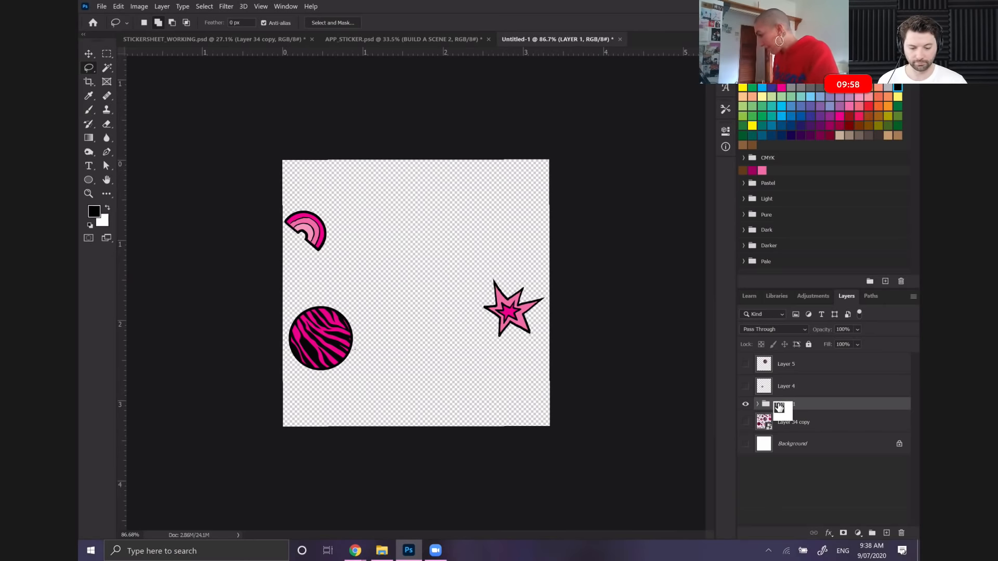
Expand the LAYER 1 group and enlarge the dark pink zebra circle on Layer 2 to about 216% with Free Transform
left_click(757, 404)
left_click_drag(821, 413, 845, 431)
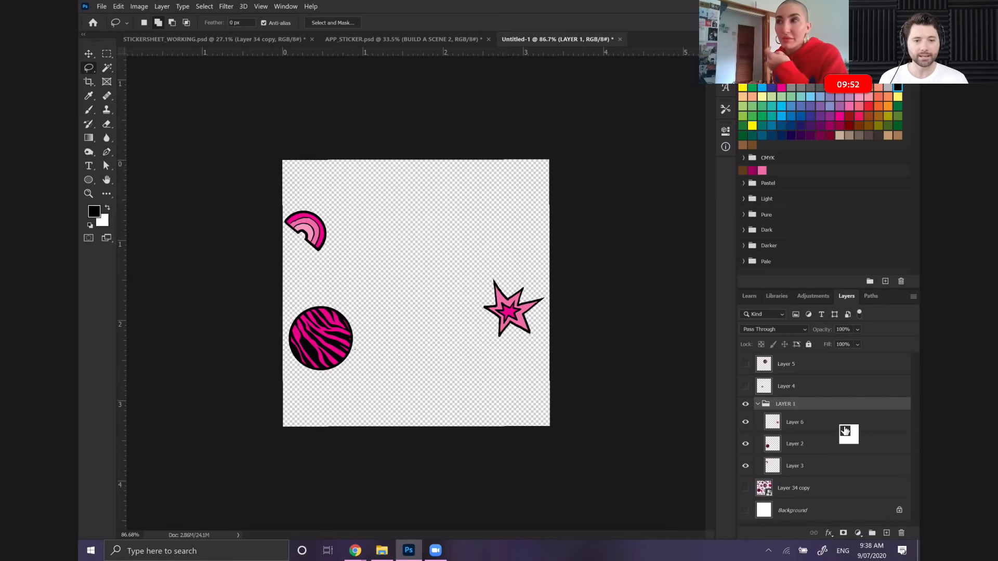
left_click(790, 446)
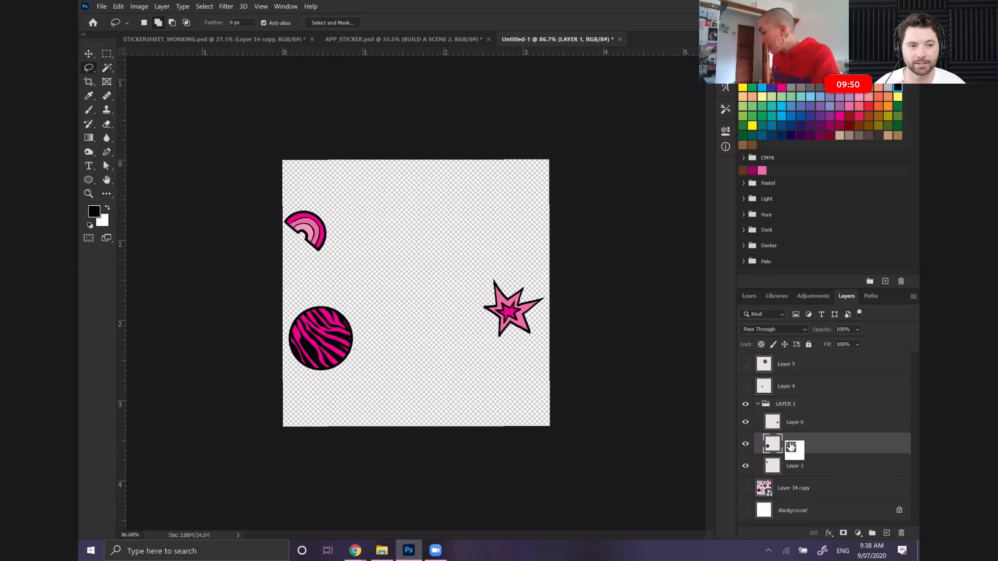
left_click(118, 6)
left_click(150, 225)
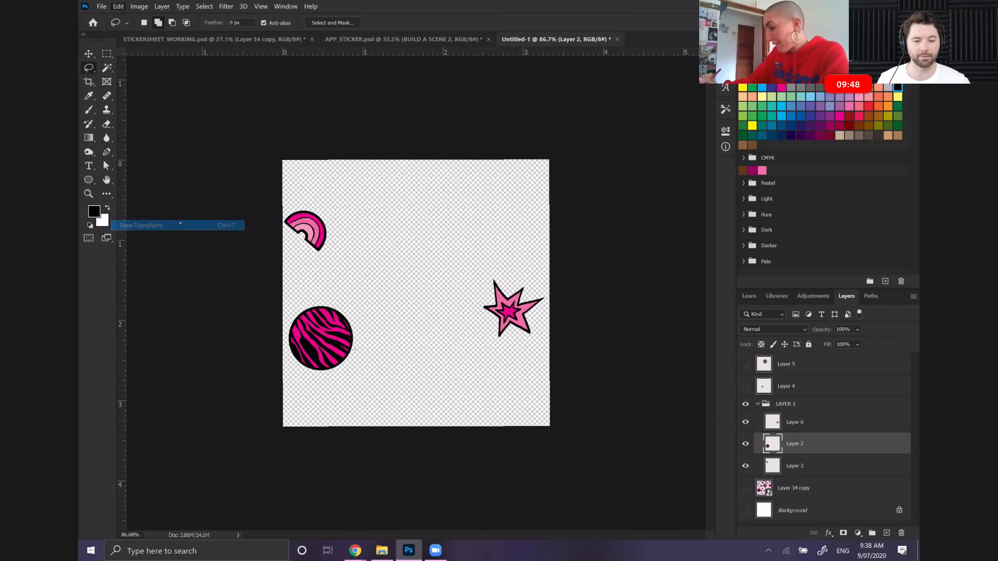
left_click_drag(358, 340, 431, 337)
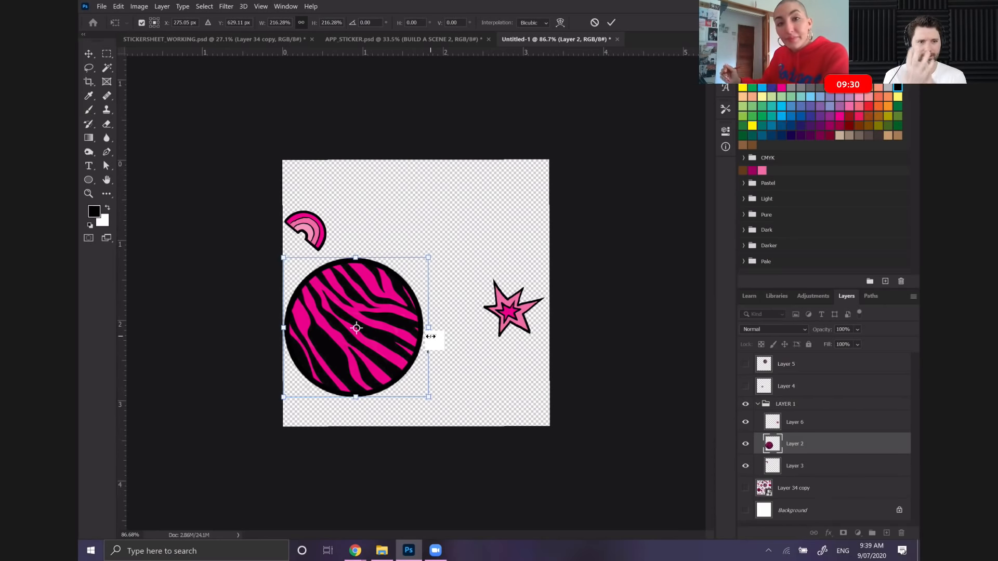
Nudge the enlarged zebra circle about 40 px to the right
key("Right")
key("Right")
key("Right")
key("Right")
key("Right")
key("Right")
key("Right")
key("Right")
key("Right")
key("Right")
key("Right")
key("Right")
key("Right")
key("Right")
key("Right")
key("Right")
key("Right")
key("Right")
key("Right")
key("Right")
key("Right")
key("Right")
key("Right")
key("Right")
key("Right")
key("Right")
key("Right")
key("Right")
key("Right")
key("Right")
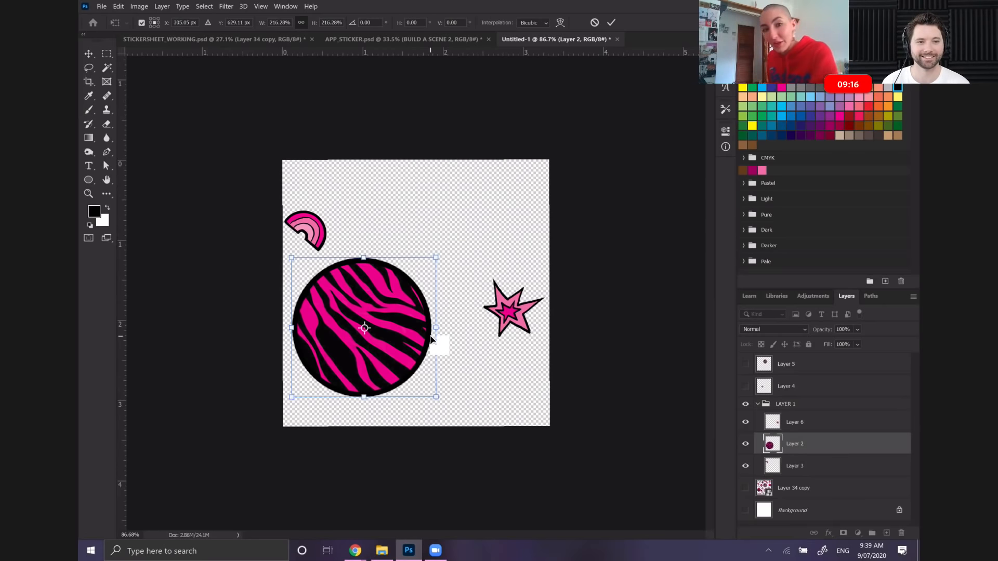
key("Right")
key("Right")
key("Right")
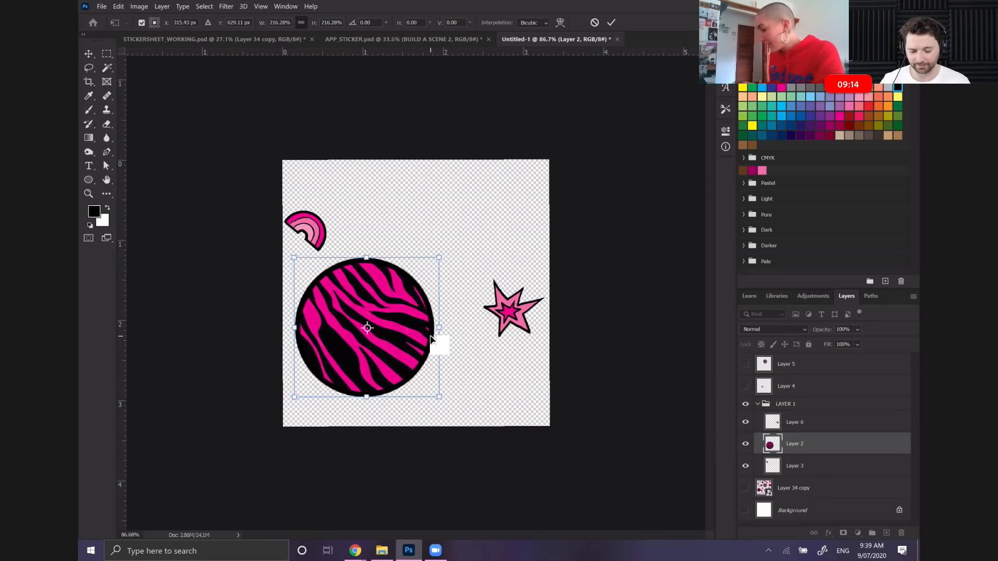
Scale the zebra circle down to about 200%, move it slightly right and down, and apply the transform
left_click_drag(436, 257, 425, 268)
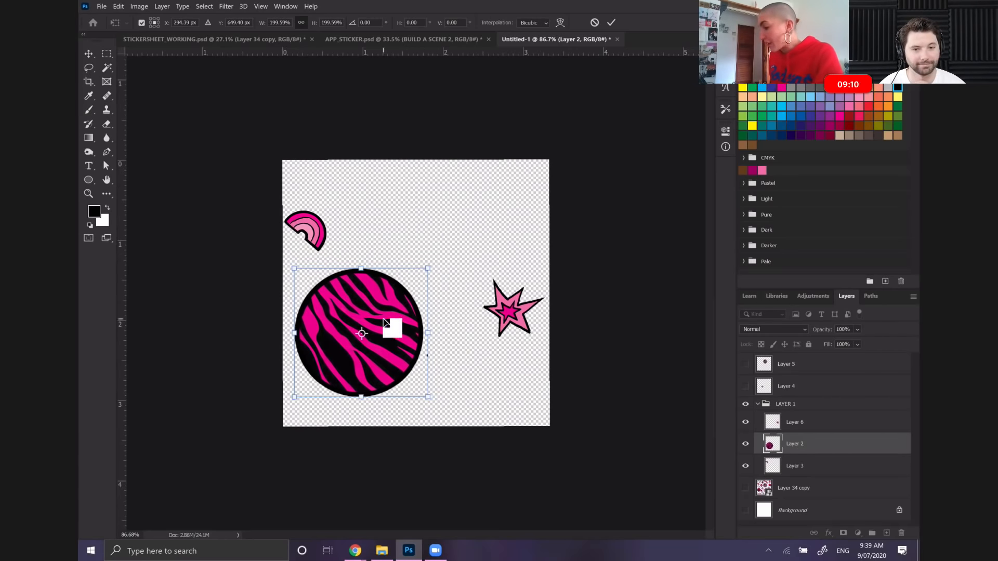
left_click_drag(385, 323, 396, 329)
key("Return")
key("l")
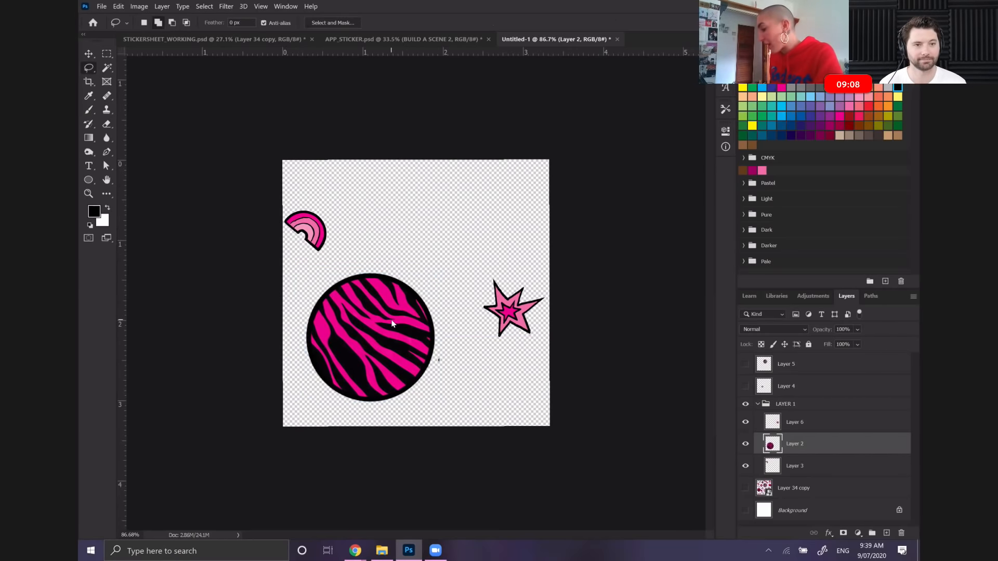
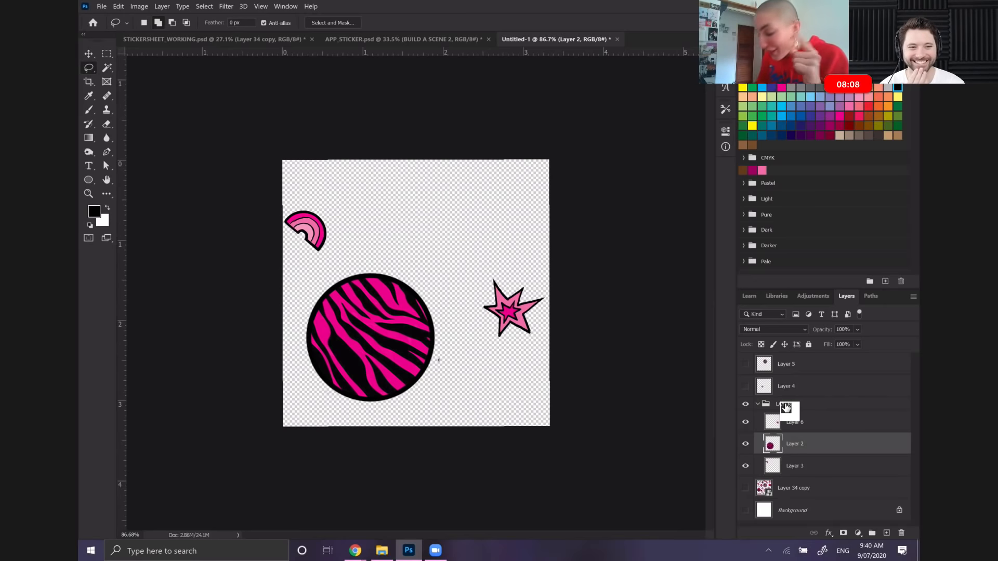
Enlarge the pink star on Layer 6 to about 145% with Free Transform, move it up and left, and apply
scroll(786, 408, "up", 3)
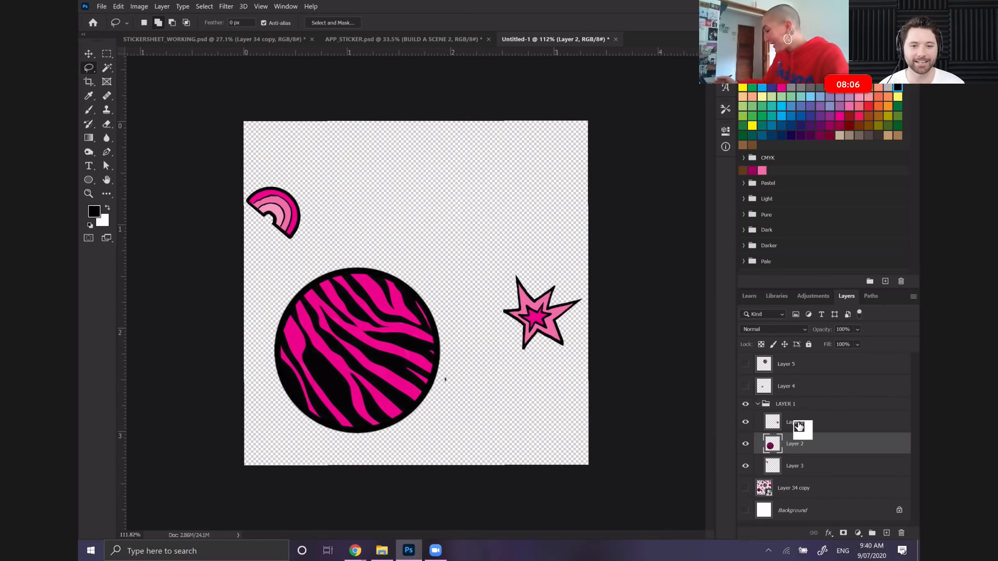
left_click(798, 424)
left_click(745, 423)
left_click(745, 423)
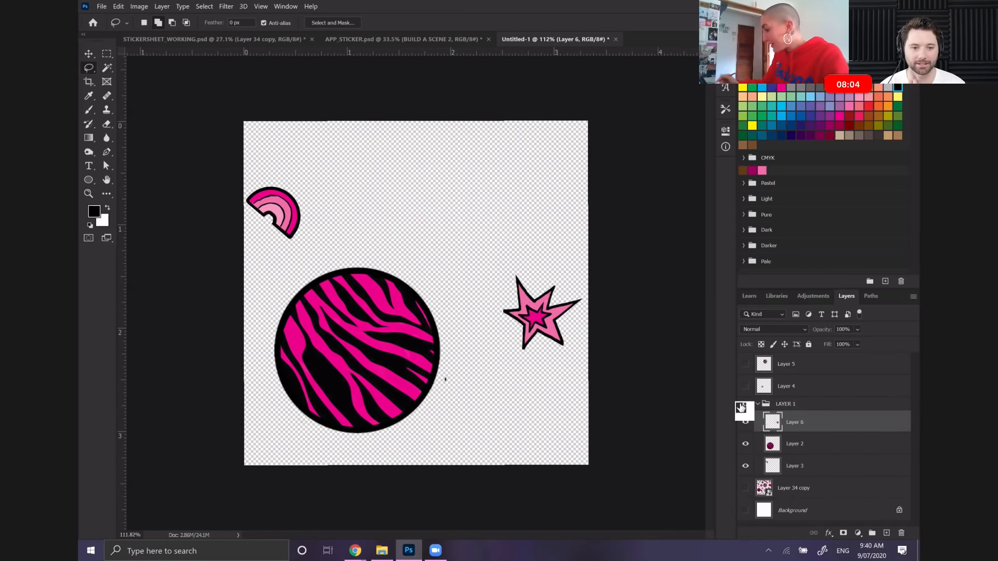
left_click(119, 6)
left_click(191, 223)
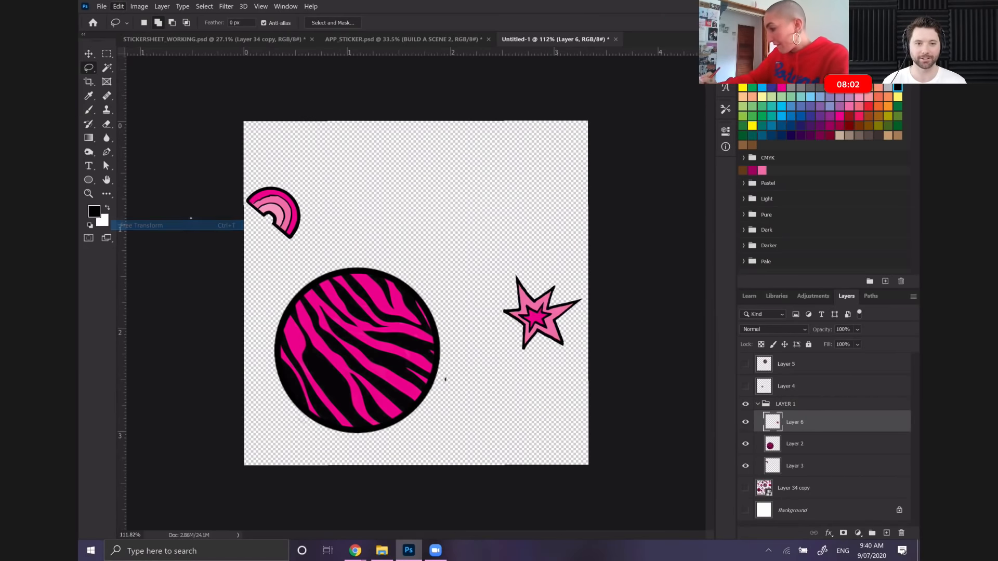
left_click_drag(502, 274, 461, 233)
left_click_drag(536, 273, 523, 248)
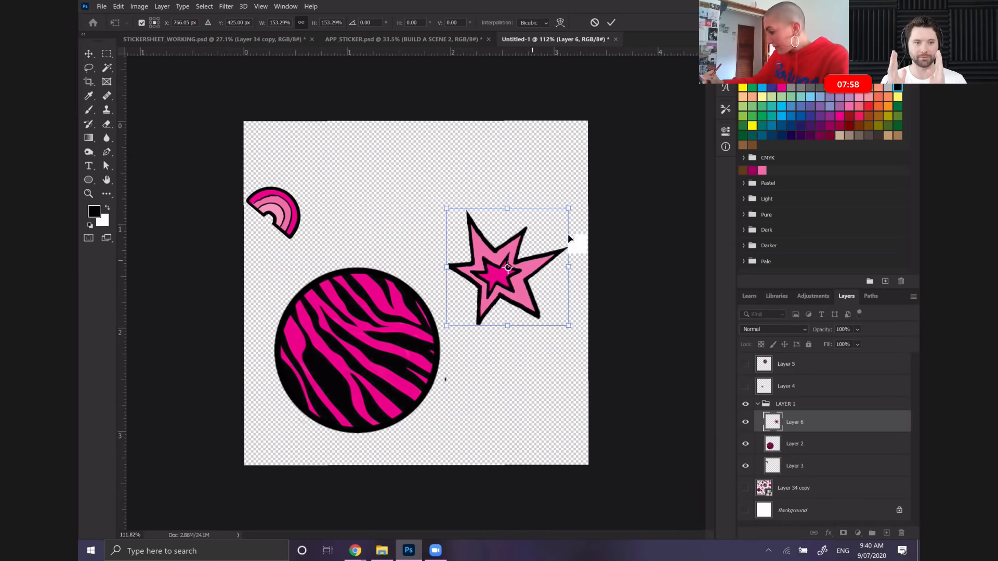
left_click_drag(566, 208, 562, 223)
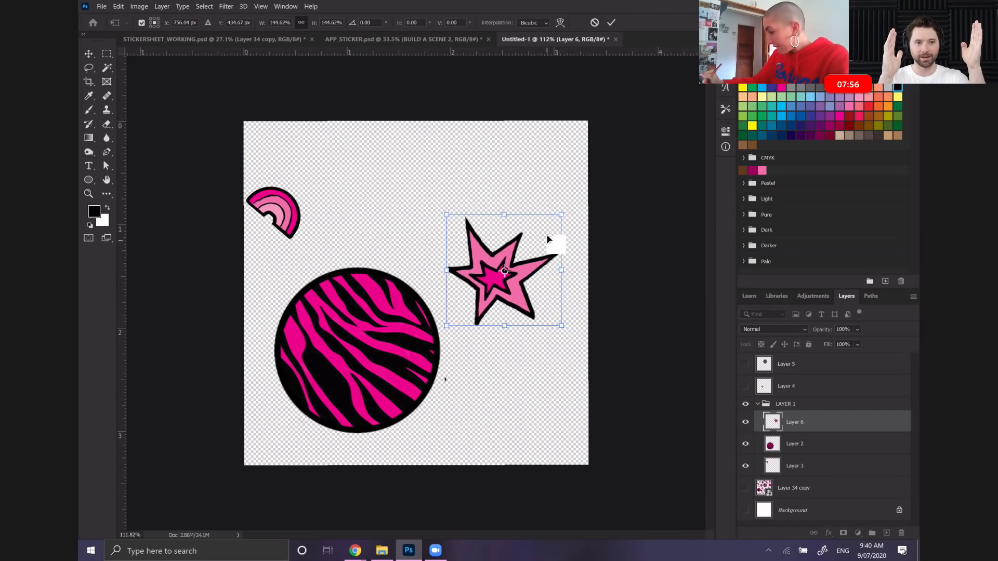
key("Return")
key("l")
Enlarge the rainbow on Layer 3, rotate it counterclockwise until nearly upright above the zebra circle, and apply the transform
double_click(793, 464)
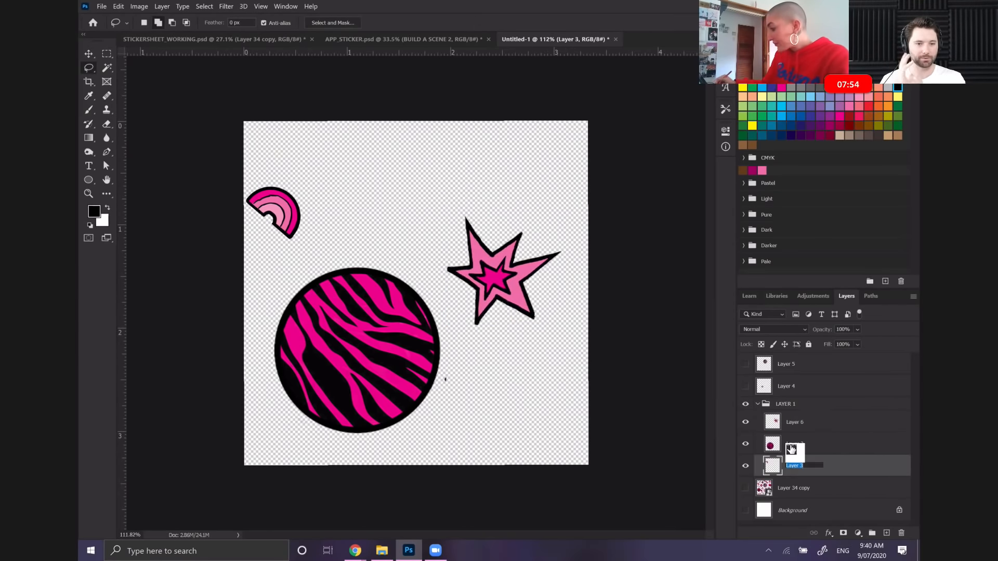
left_click(833, 459)
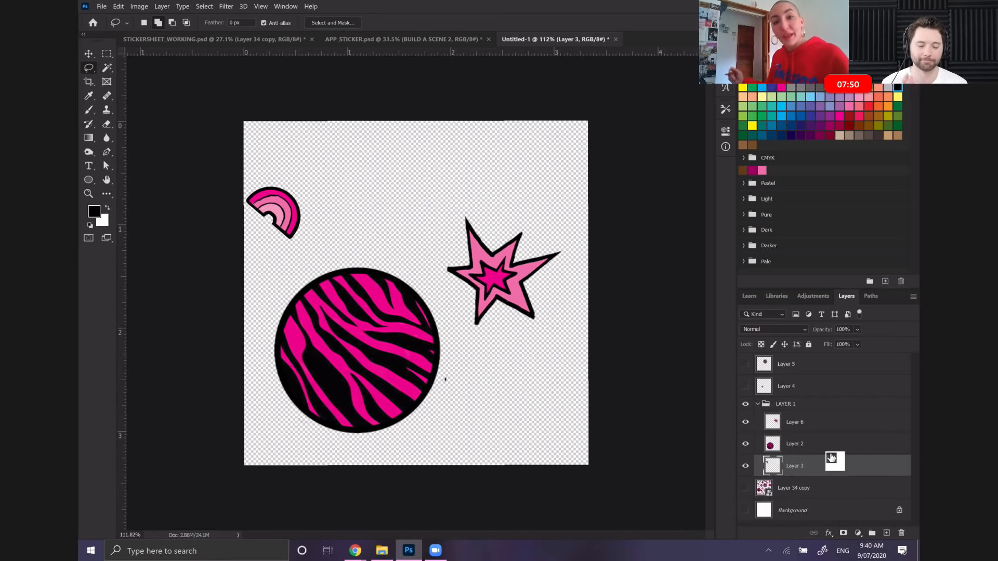
left_click(118, 7)
left_click(165, 222)
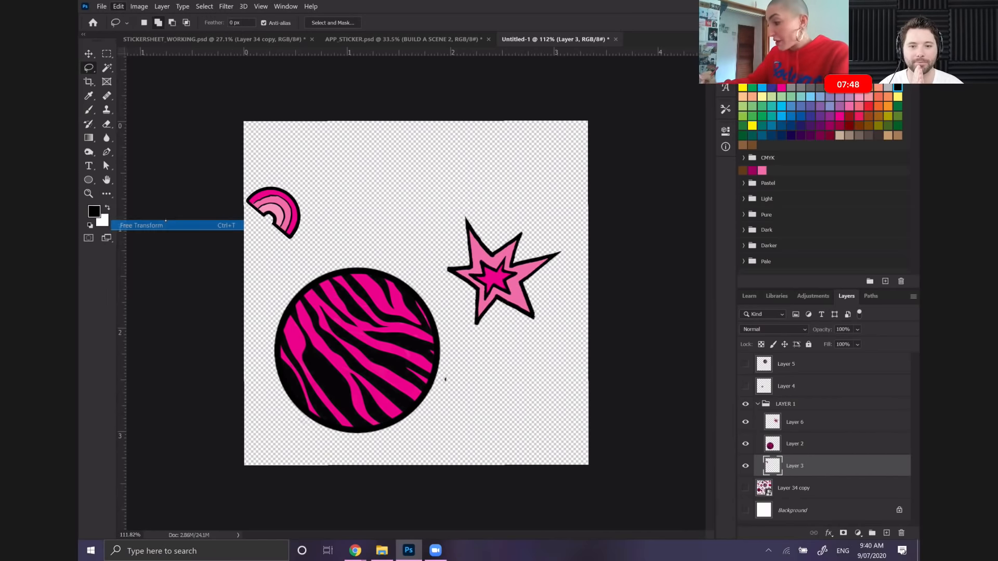
left_click_drag(258, 158, 238, 216)
left_click_drag(293, 201, 319, 148)
left_click_drag(345, 201, 354, 220)
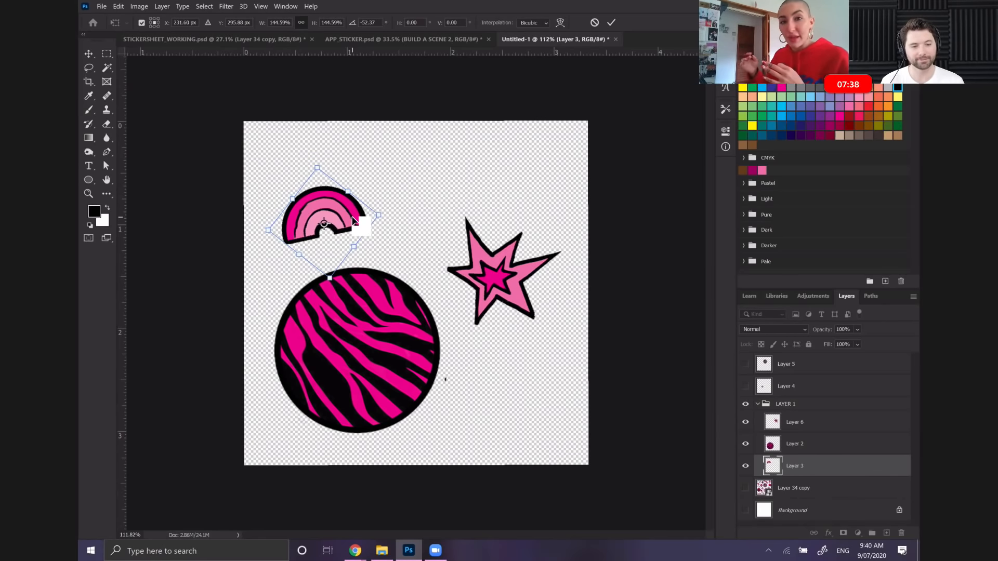
left_click_drag(301, 149, 323, 147)
key("Return")
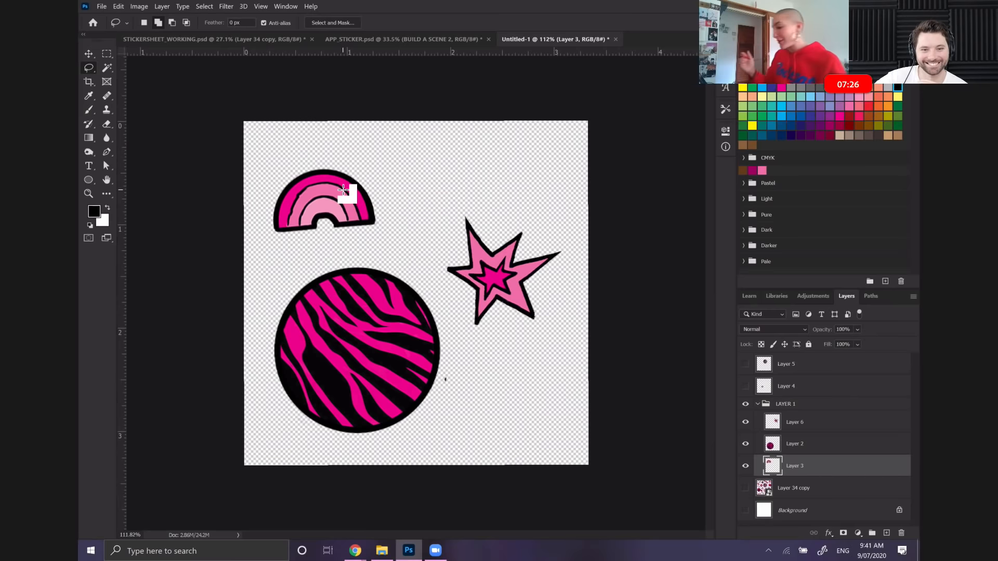
Scale the rainbow on Layer 3 to about 122% and rotate it about 25° counterclockwise
double_click(801, 448)
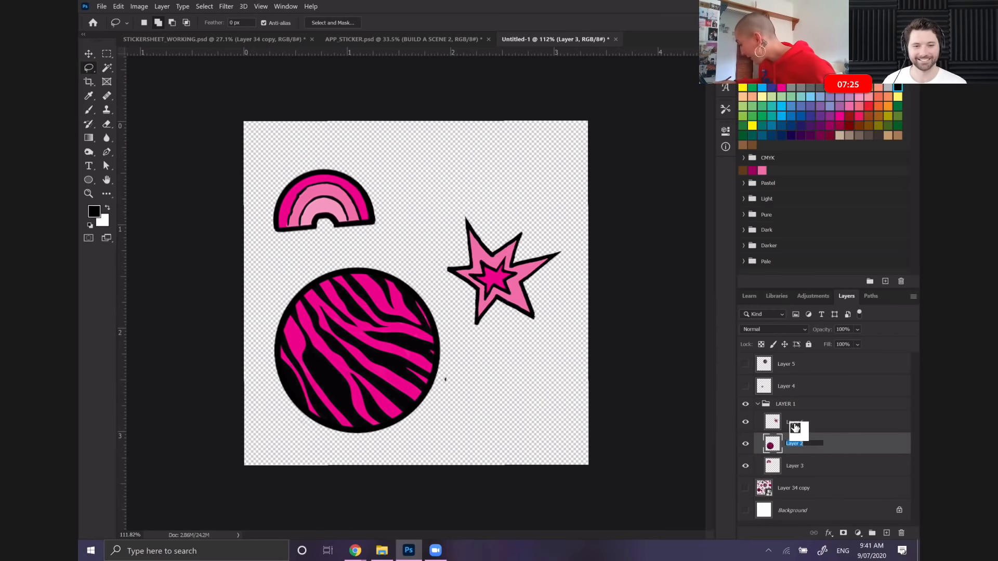
left_click(813, 473)
left_click(119, 6)
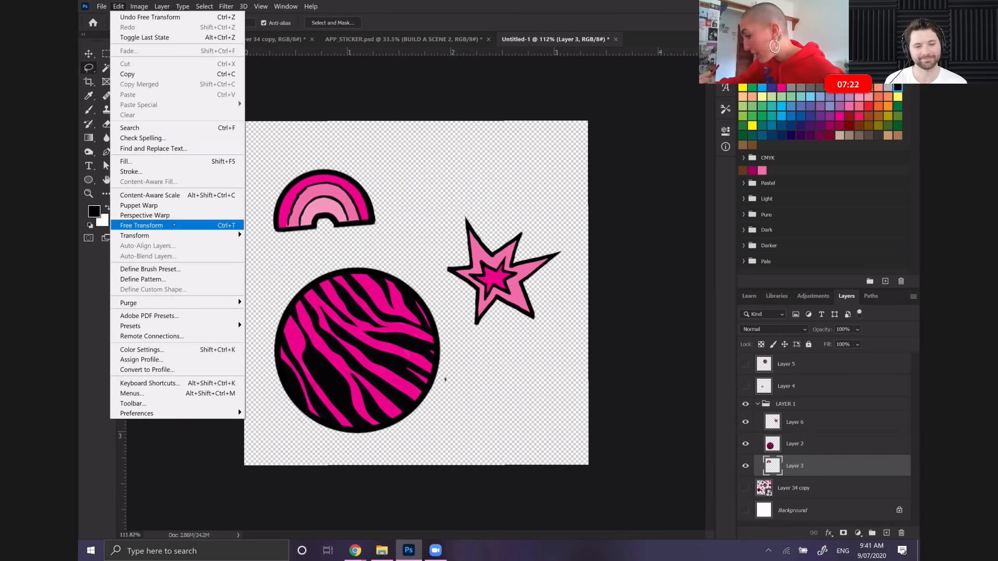
left_click(179, 235)
left_click_drag(382, 229, 407, 247)
left_click_drag(260, 155, 254, 188)
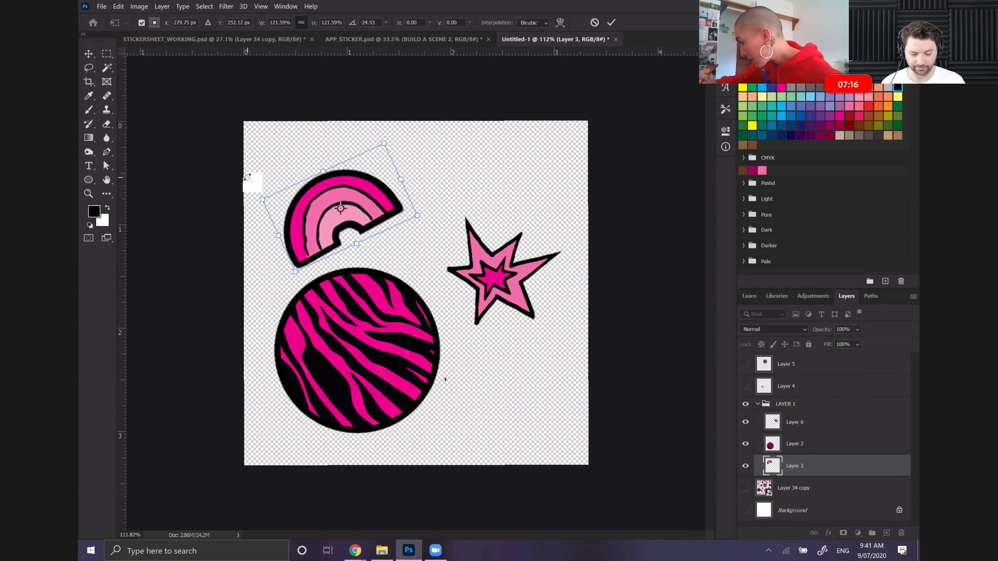
key("Return")
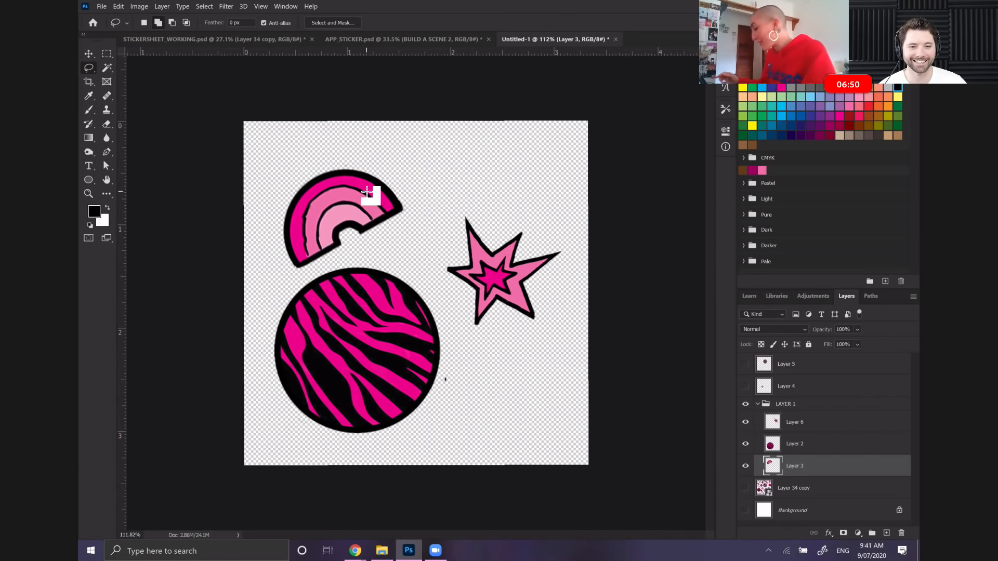
Scale the star on Layer 6 to about 108%, move it straight up beside the rainbow, and apply the transform
left_click(746, 443)
left_click(746, 442)
left_click(786, 422)
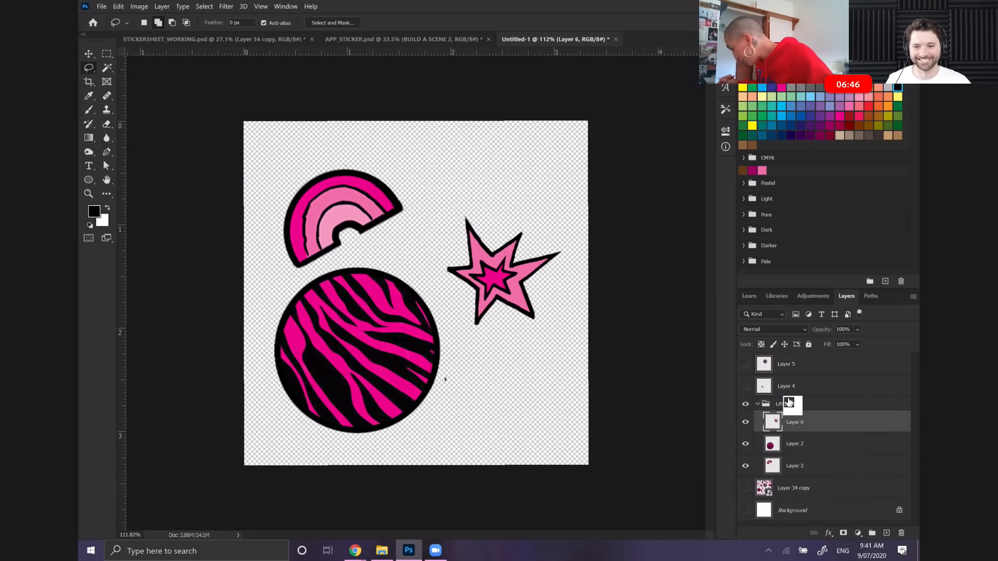
left_click(119, 7)
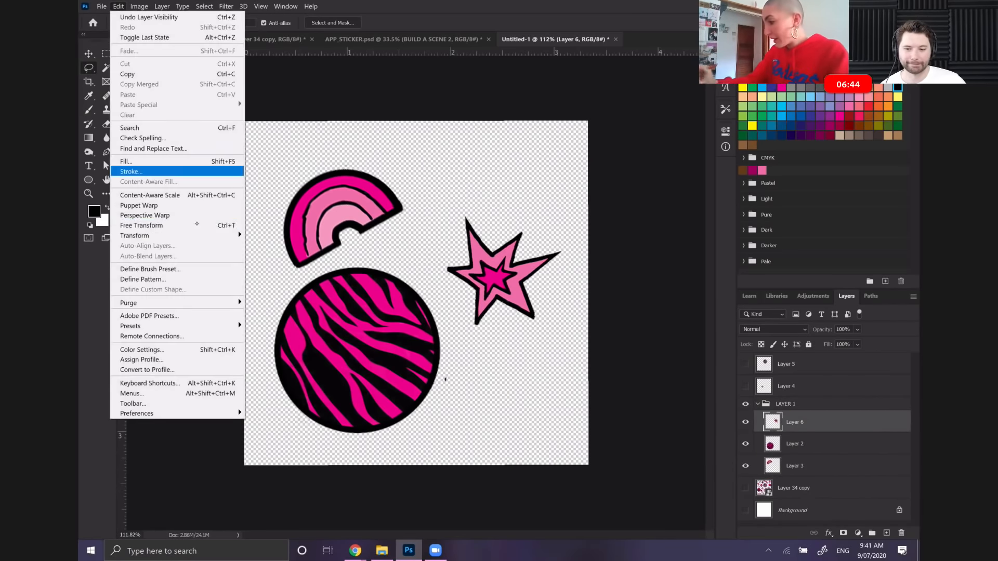
left_click(197, 226)
left_click_drag(562, 214, 571, 206)
left_click_drag(538, 260, 538, 232)
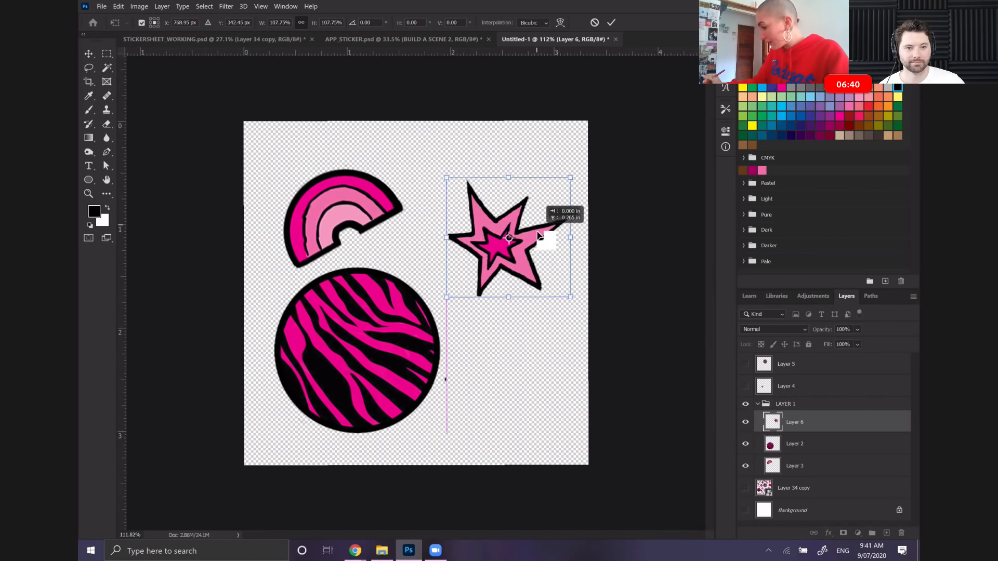
key("Return")
key("l")
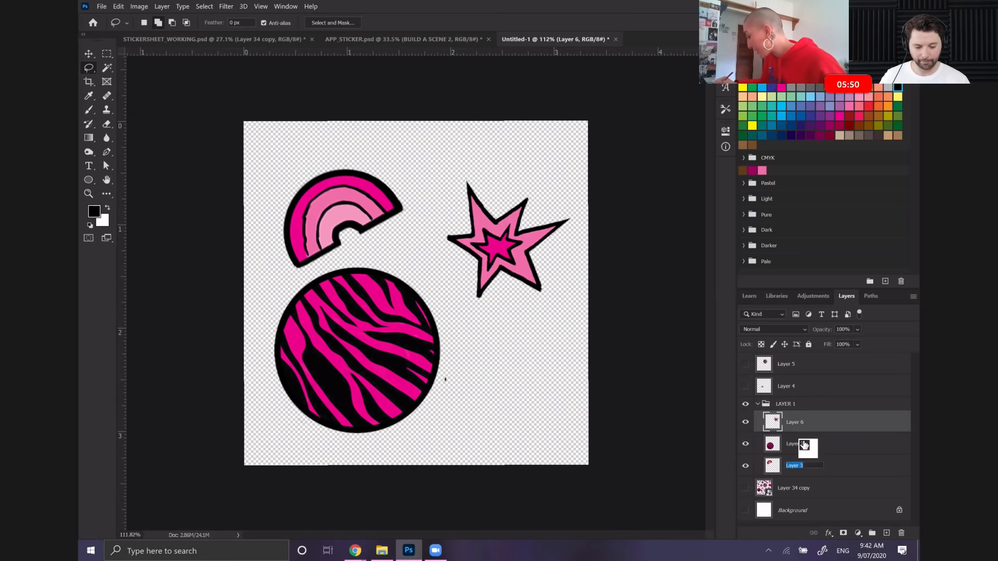
Rotate the rainbow on Layer 3 about 29° clockwise so its base is level
double_click(805, 458)
left_click(119, 6)
left_click(174, 224)
left_click_drag(281, 127, 327, 101)
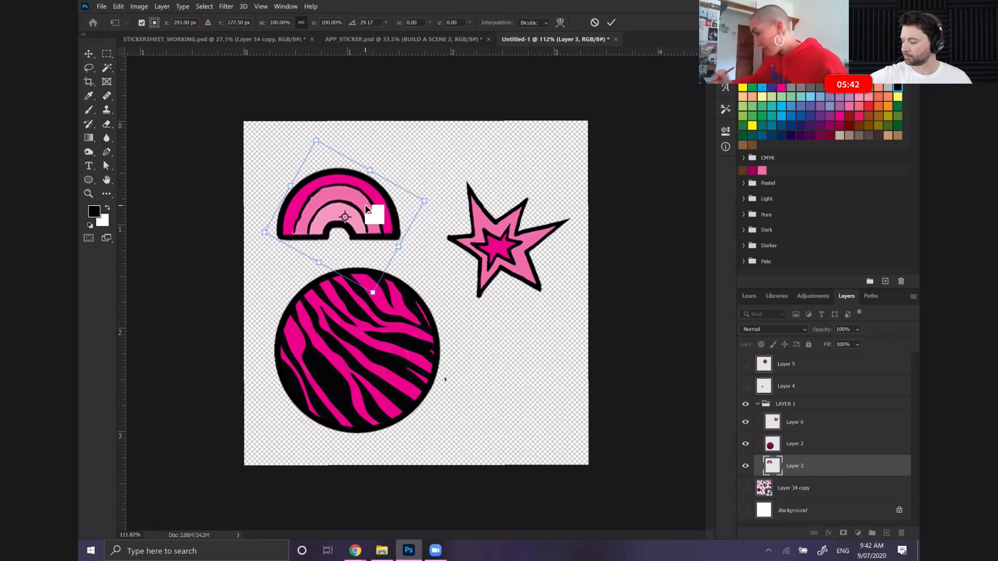
key("Return")
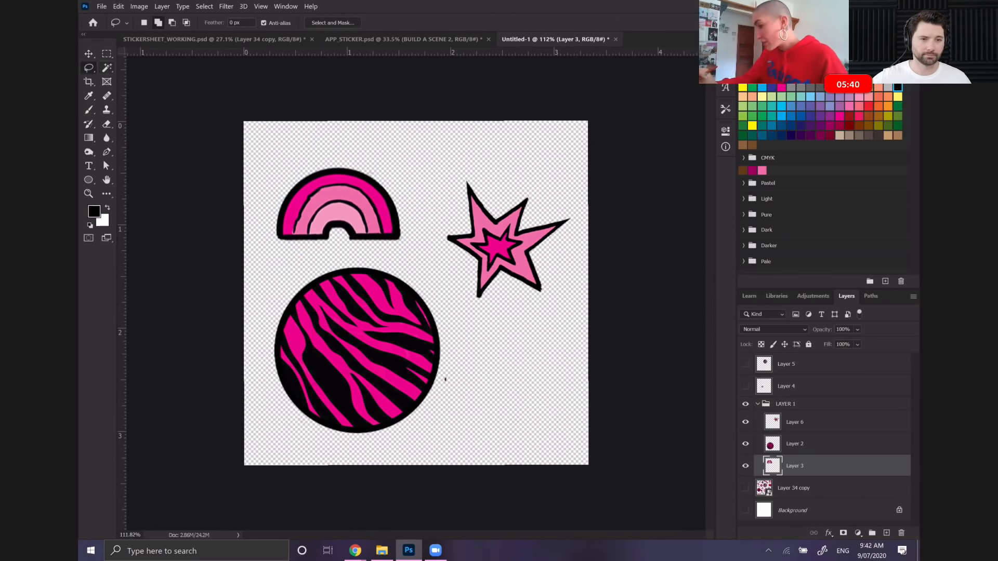
Collapse and duplicate the LAYER 1 group, and name the copy LAYER 2
left_click(757, 405)
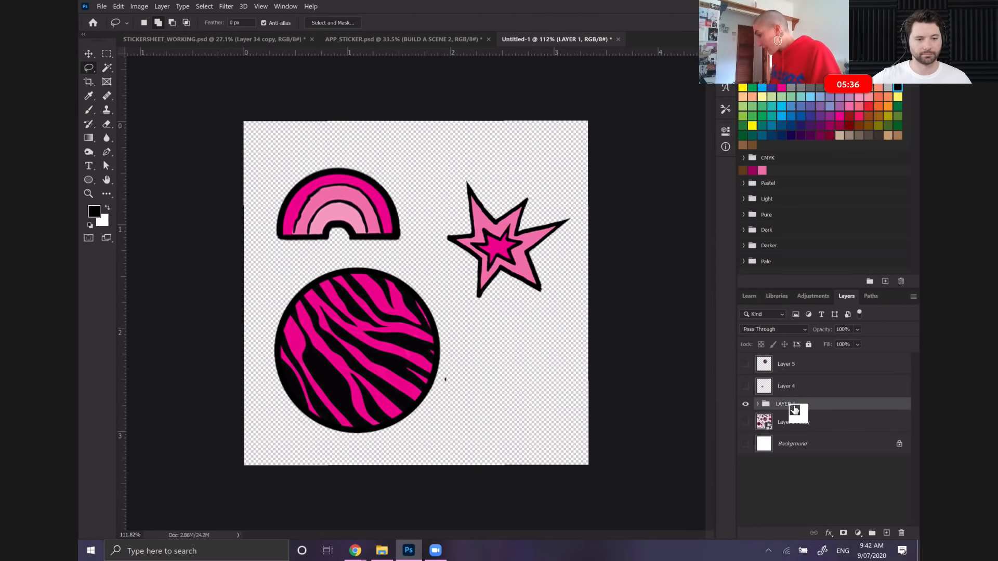
right_click(794, 410)
left_click(816, 151)
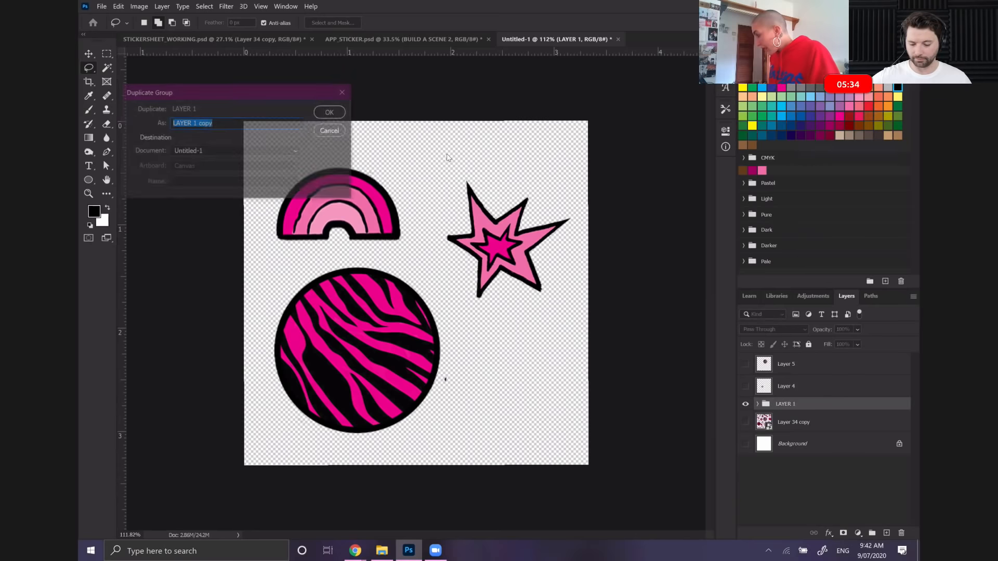
left_click(329, 112)
left_click_drag(791, 414, 790, 404)
double_click(791, 403)
type("LAYER 2")
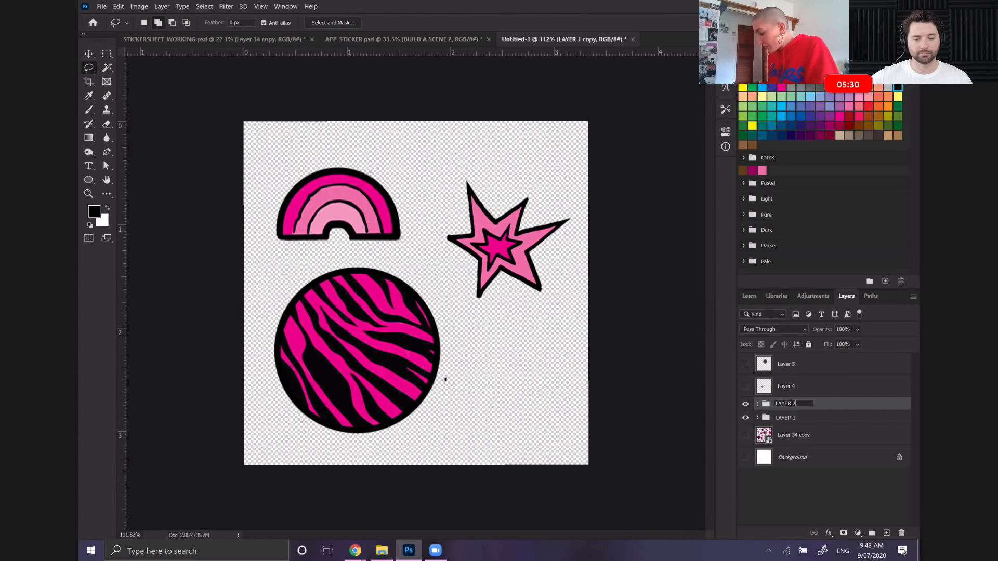
key("Return")
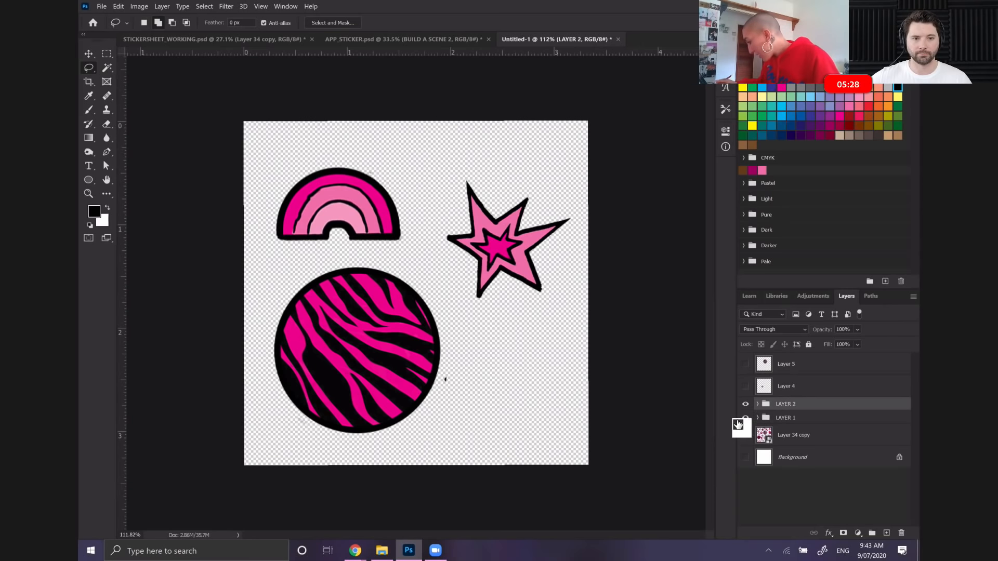
Hide the LAYER 1 group and place a visible Layer 5 inside the LAYER 2 group, directly above Layer 2
left_click(745, 404)
left_click_drag(754, 397, 799, 434)
left_click(745, 423)
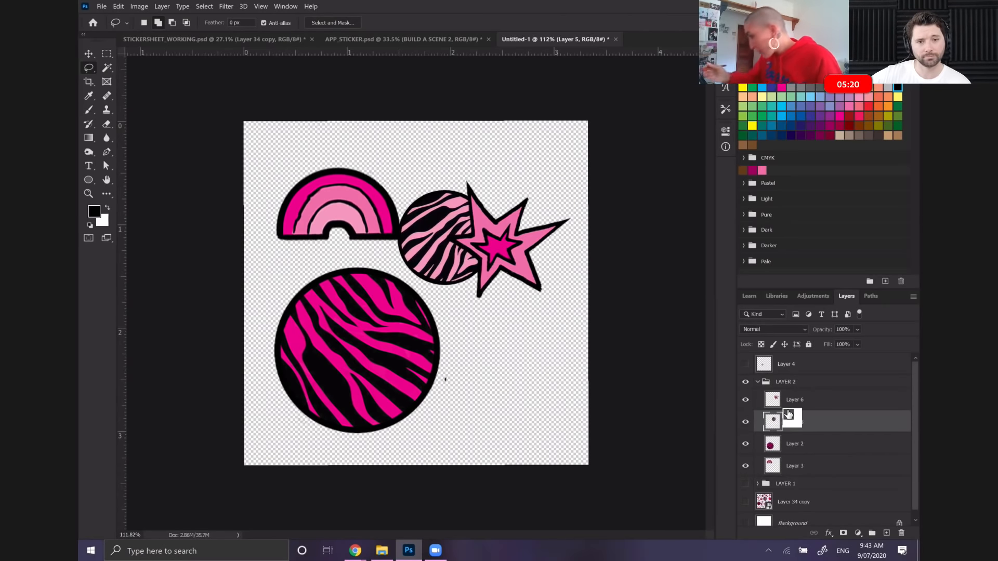
Move the light pink zebra circle on Layer 5 over the dark pink one and scale it to about 156%
left_click(118, 6)
left_click(151, 236)
left_click_drag(450, 214, 365, 327)
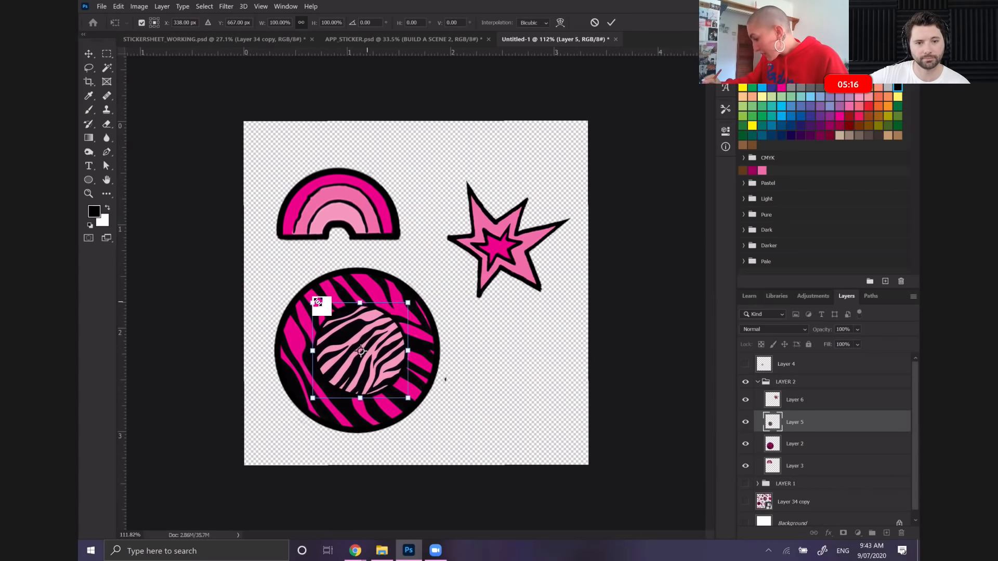
left_click_drag(315, 302, 259, 250)
left_click_drag(365, 290, 388, 318)
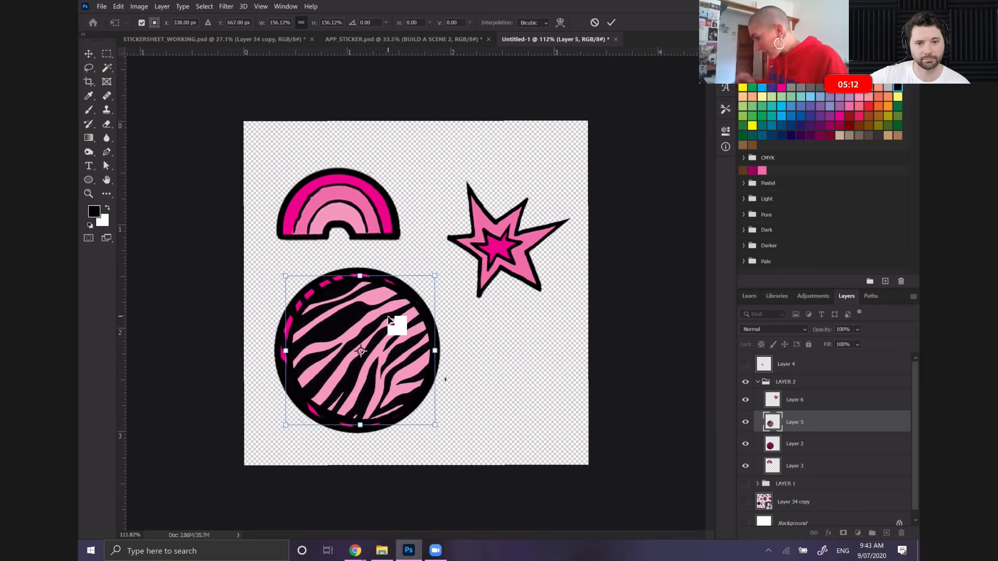
Nudge the light pink zebra circle about 8 px left and scale it to about 192% to cover the dark circle
key("Left")
key("Left")
key("Left")
key("Left")
key("Left")
key("Left")
key("Left")
key("Left")
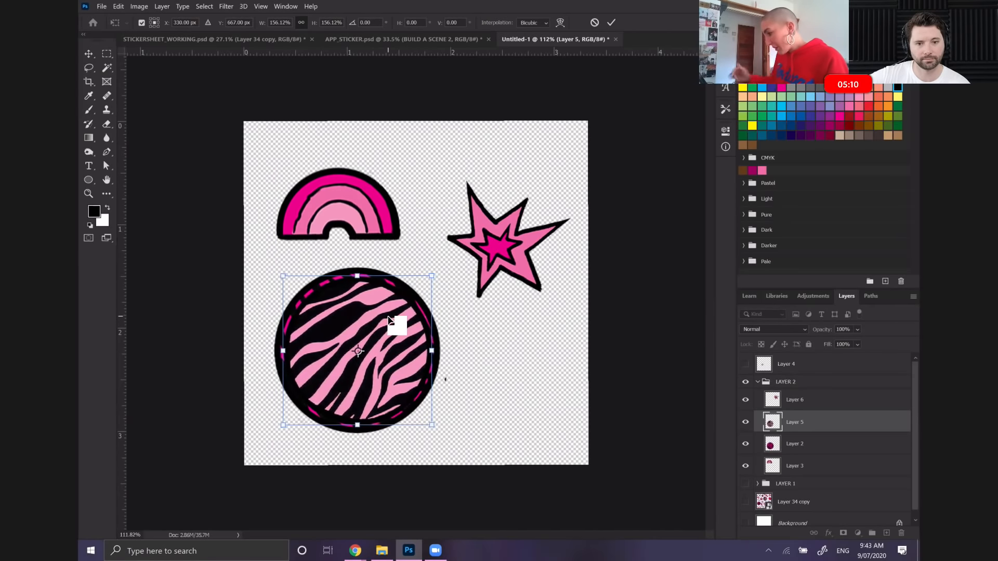
left_click_drag(283, 424, 261, 464)
left_click_drag(372, 358, 386, 340)
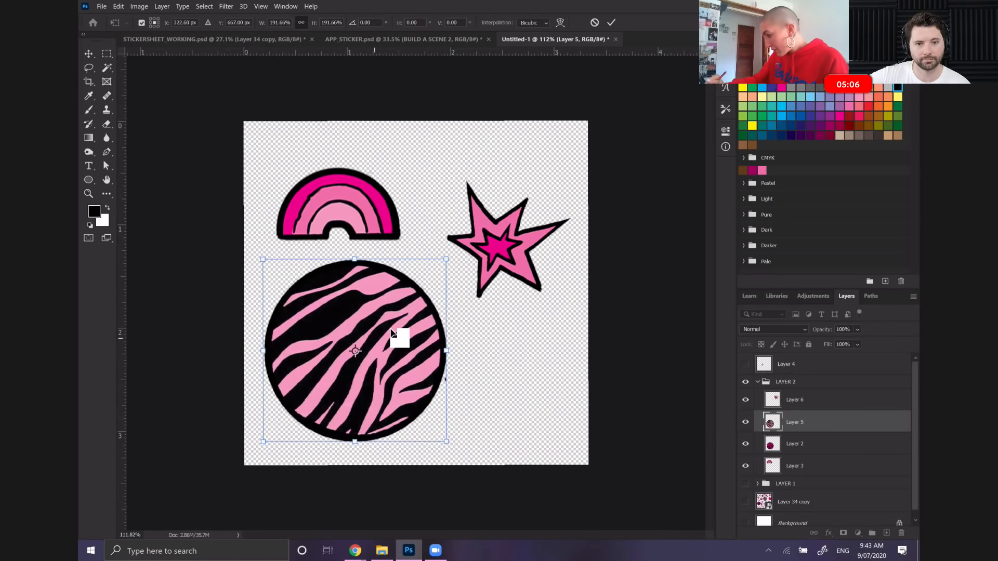
Lower the opacity of Layer 5 to 45%, keeping its Free Transform active
left_click(857, 329)
left_click_drag(882, 342, 854, 342)
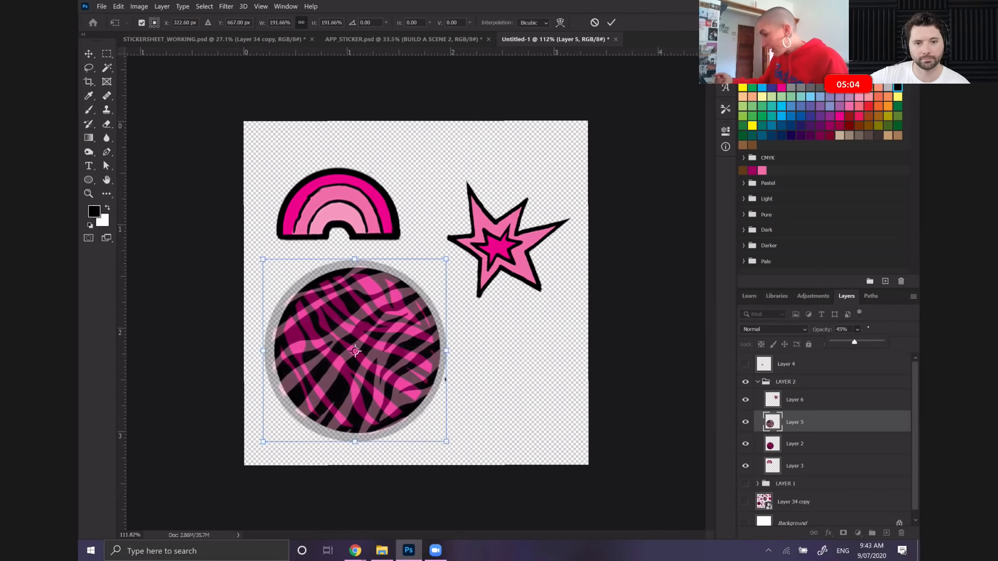
left_click(118, 6)
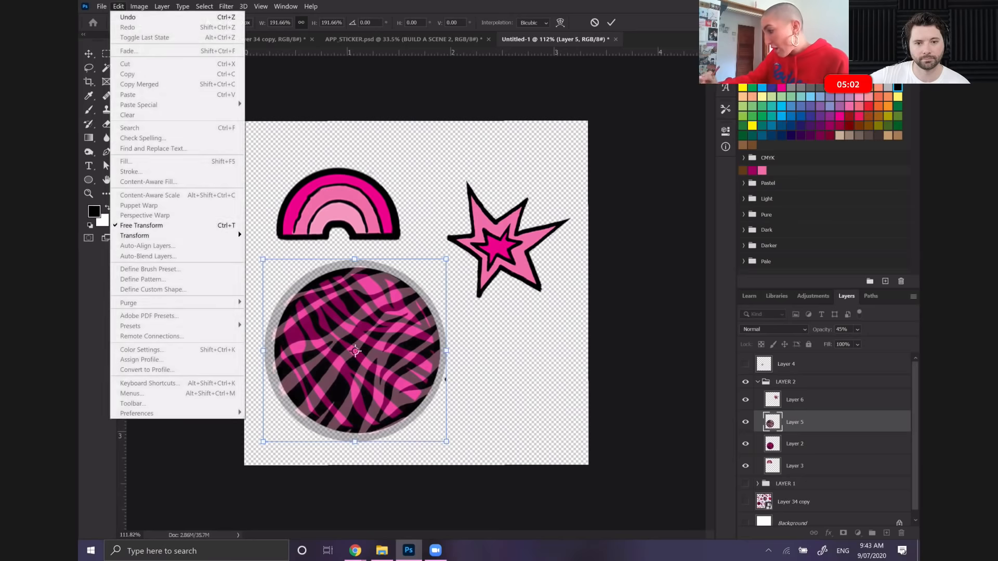
left_click(180, 224)
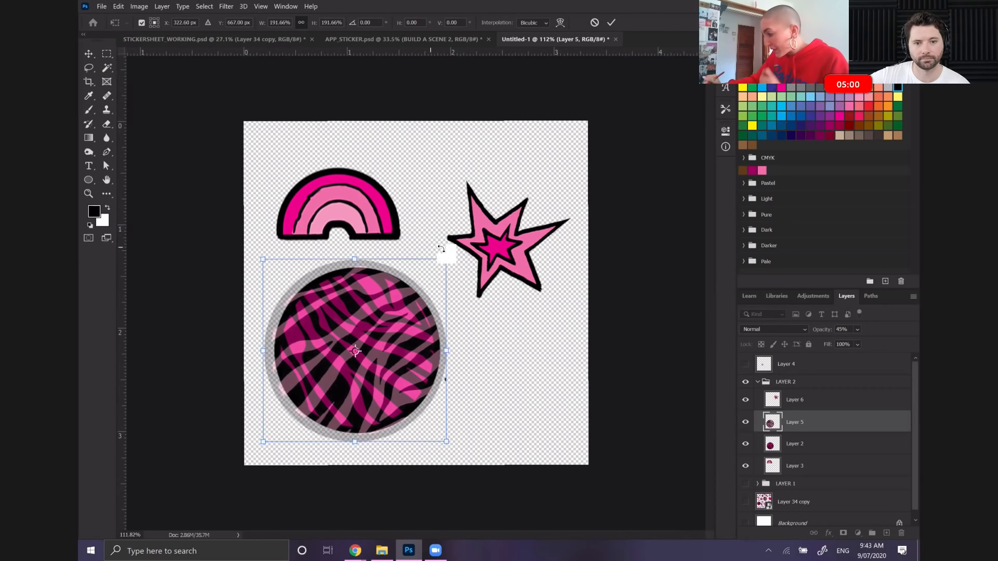
Enlarge the translucent light pink zebra circle on Layer 5 to about 224%, so it extends beyond the dark circle on all sides
left_click_drag(452, 251, 452, 252)
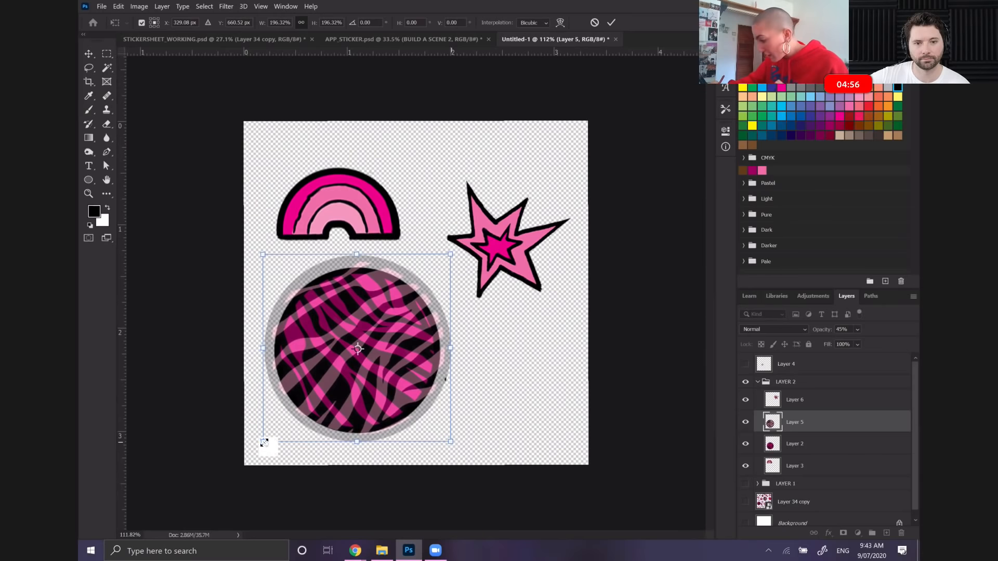
left_click_drag(262, 445, 260, 450)
key("shift+Right")
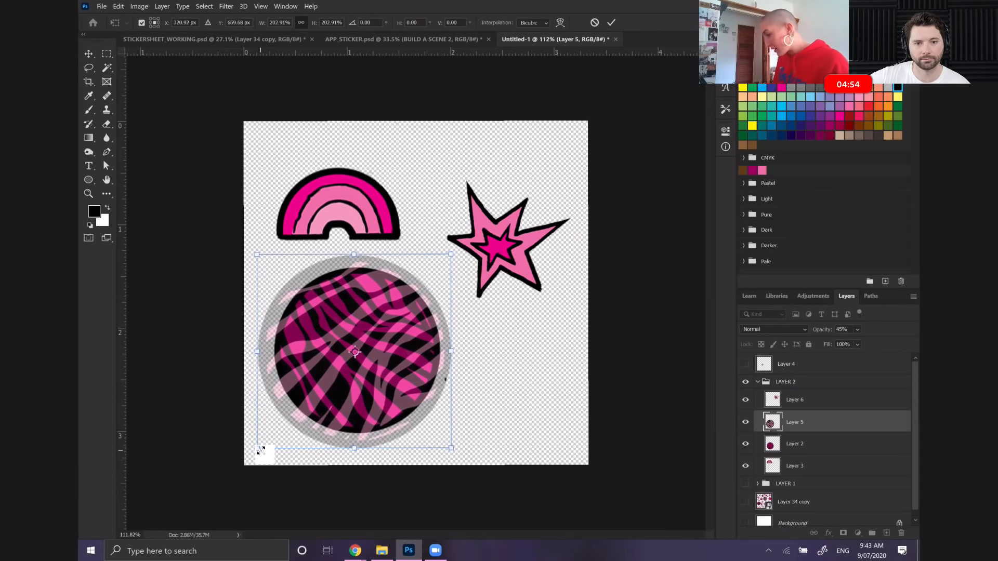
key("Right")
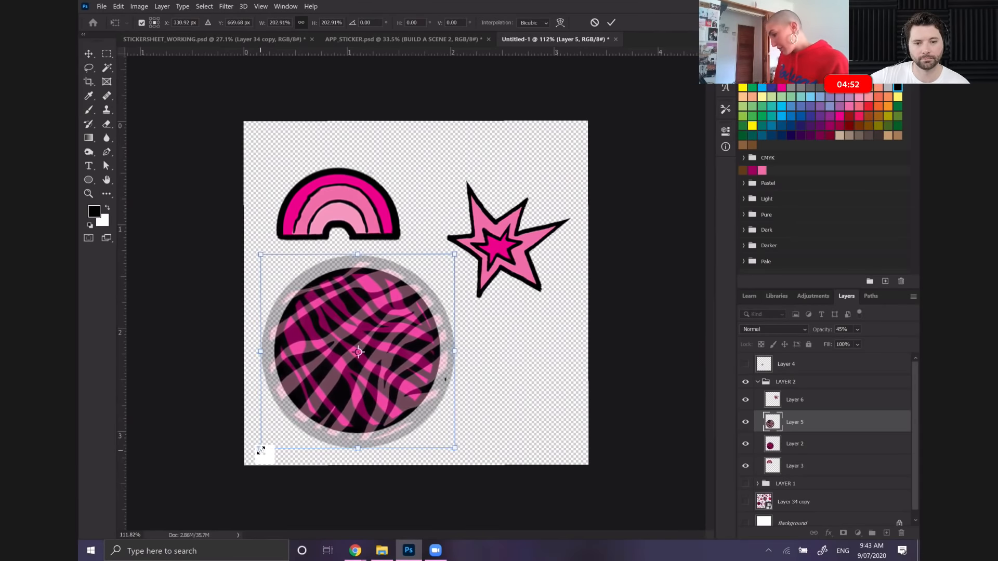
left_click_drag(262, 450, 253, 461)
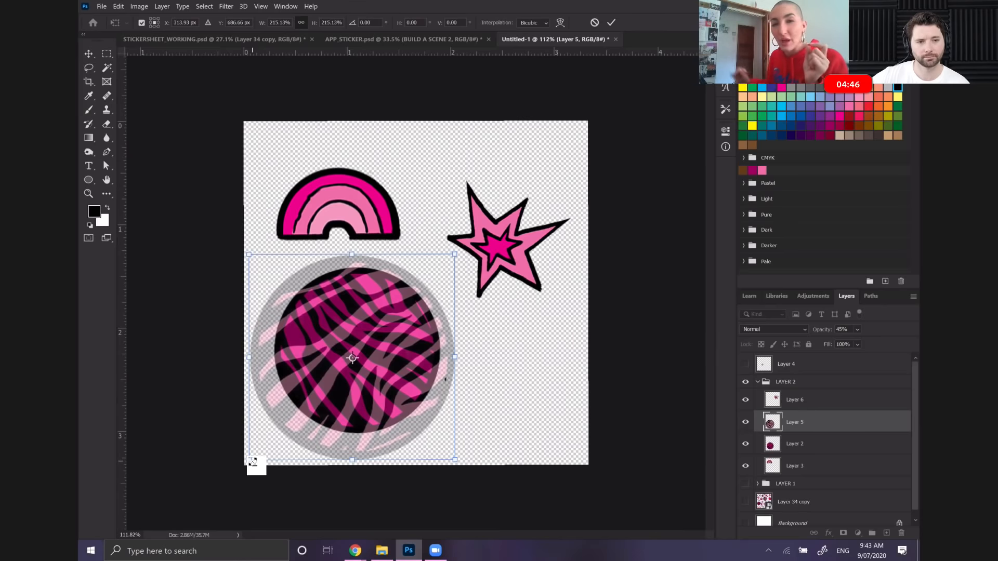
left_click_drag(456, 254, 461, 245)
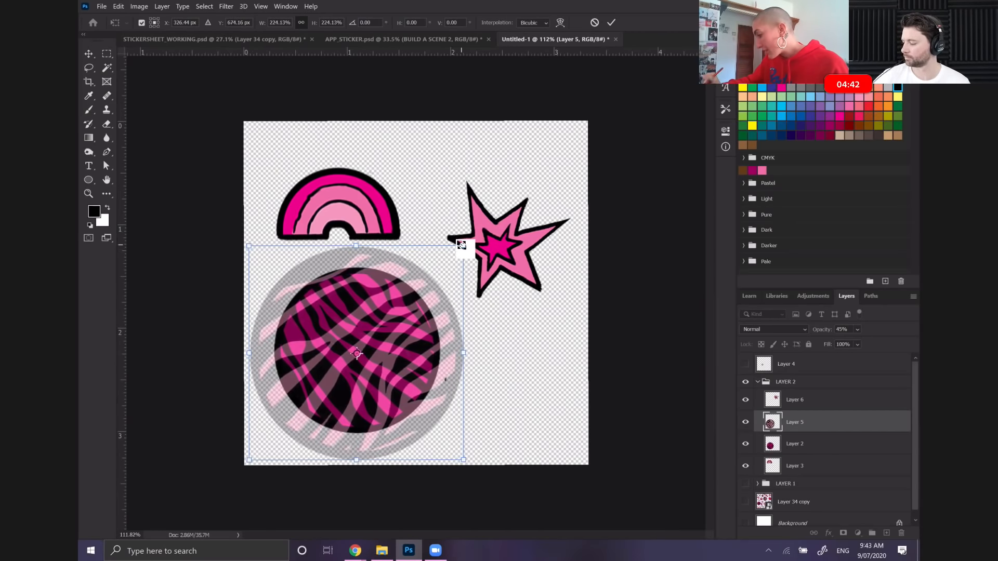
Nudge the enlarged zebra circle a few pixels up and right to centre it over the dark circle, and apply the transform
key("Up")
key("Up")
key("Up")
key("Up")
key("Up")
key("Up")
key("Up")
key("Right")
key("Right")
key("Right")
key("Right")
key("Right")
key("Up")
left_click(107, 67)
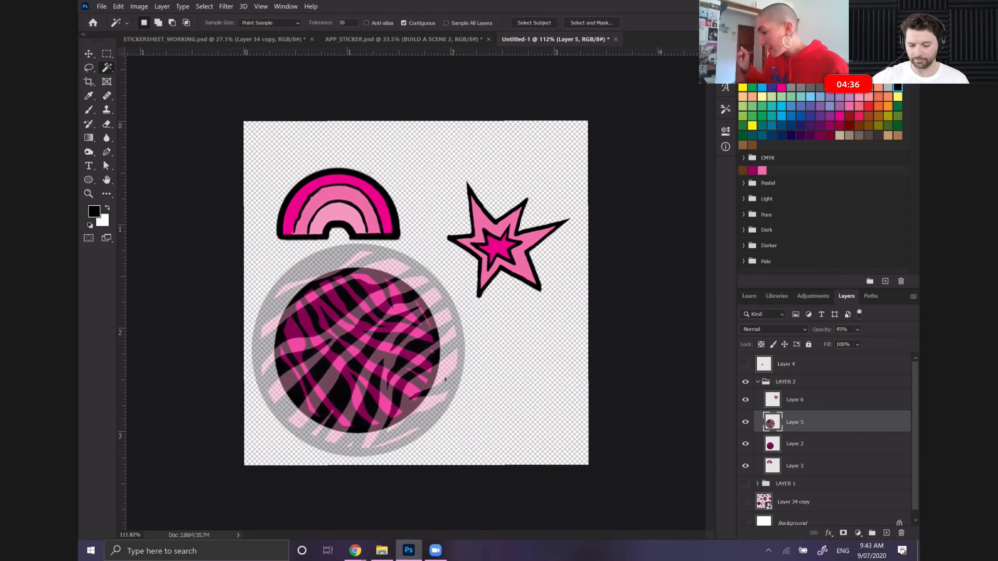
Restore Layer 5 to 100% opacity and delete the dark circle's Layer 2 from the LAYER 2 group
left_click(858, 330)
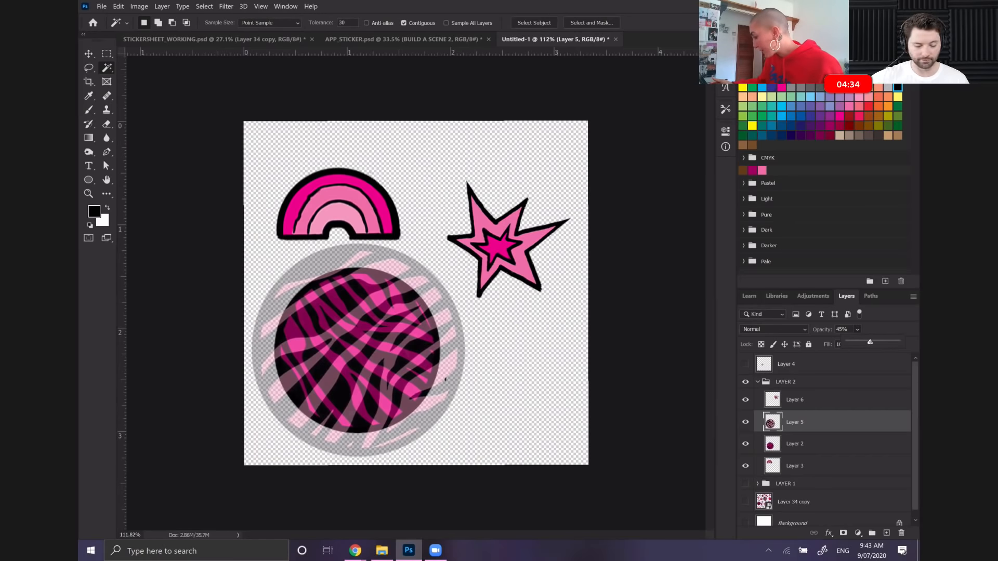
left_click(787, 449)
left_click_drag(795, 449, 901, 531)
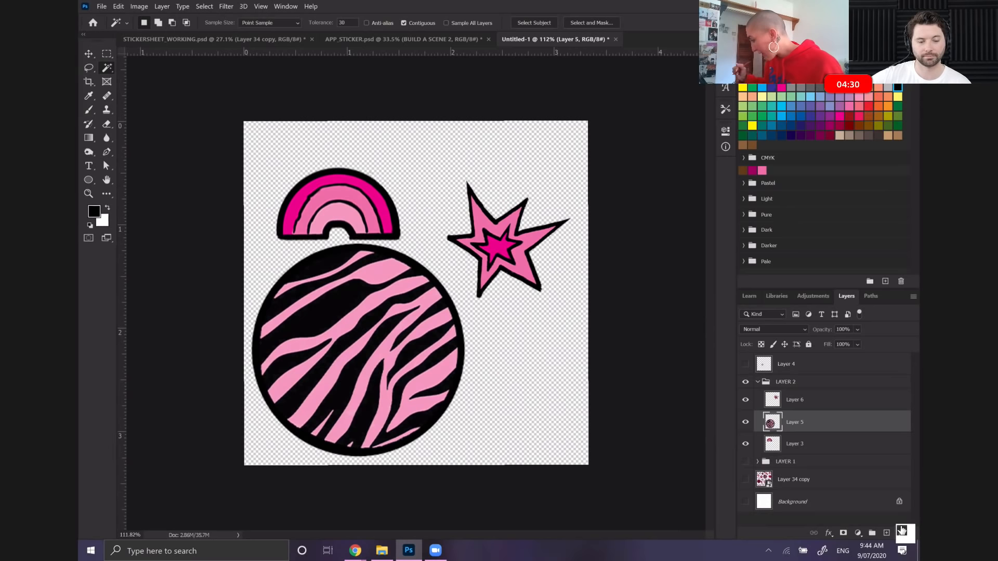
With LAYER 1 shown for reference, use Free Transform to move the LAYER 2 group's rainbow straight up to Y 196.50 px
left_click_drag(803, 444, 740, 459)
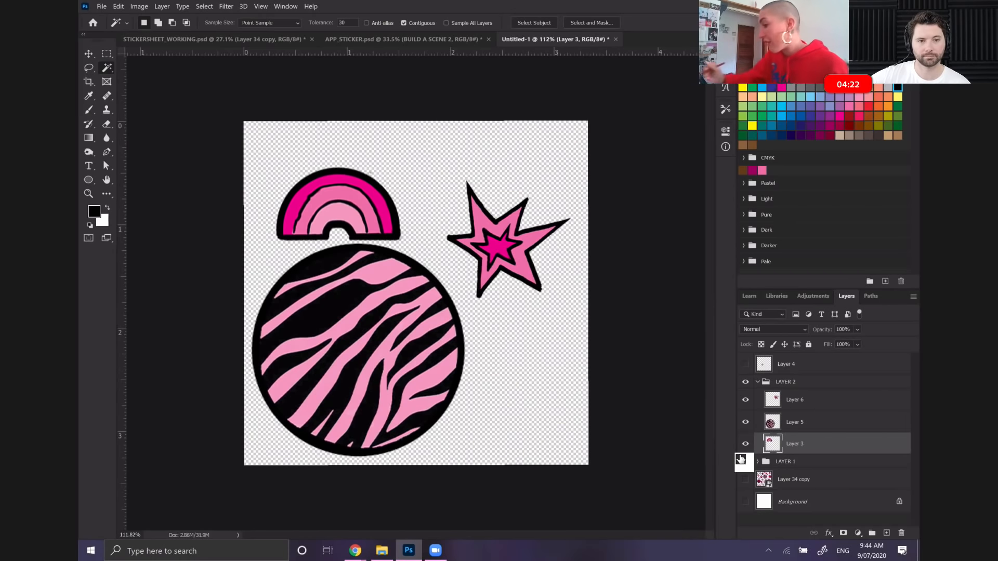
left_click_drag(741, 459, 741, 459)
left_click(119, 6)
left_click(165, 226)
key("Up")
key("Up")
key("Up")
key("Up")
key("Up")
key("Up")
key("Up")
key("Up")
key("Up")
key("Up")
key("Up")
key("Up")
key("Up")
key("Up")
key("Up")
key("Up")
key("Up")
key("Up")
key("Up")
key("Up")
key("Up")
key("Up")
key("Up")
key("Up")
key("Up")
key("Up")
key("Up")
key("Up")
key("Up")
key("Up")
key("Up")
key("Up")
key("Up")
key("Up")
key("Up")
key("Up")
key("Up")
key("Up")
key("Up")
key("Up")
key("Up")
key("Up")
key("Up")
key("Up")
key("Up")
key("Up")
key("Up")
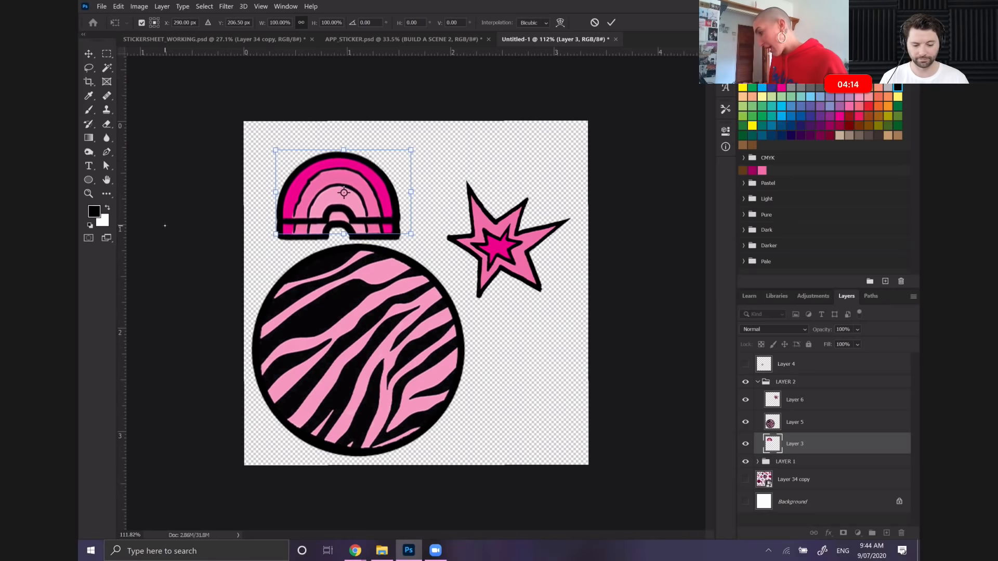
key("Up")
key("Up")
key("Up")
key("Up")
key("Up")
key("Up")
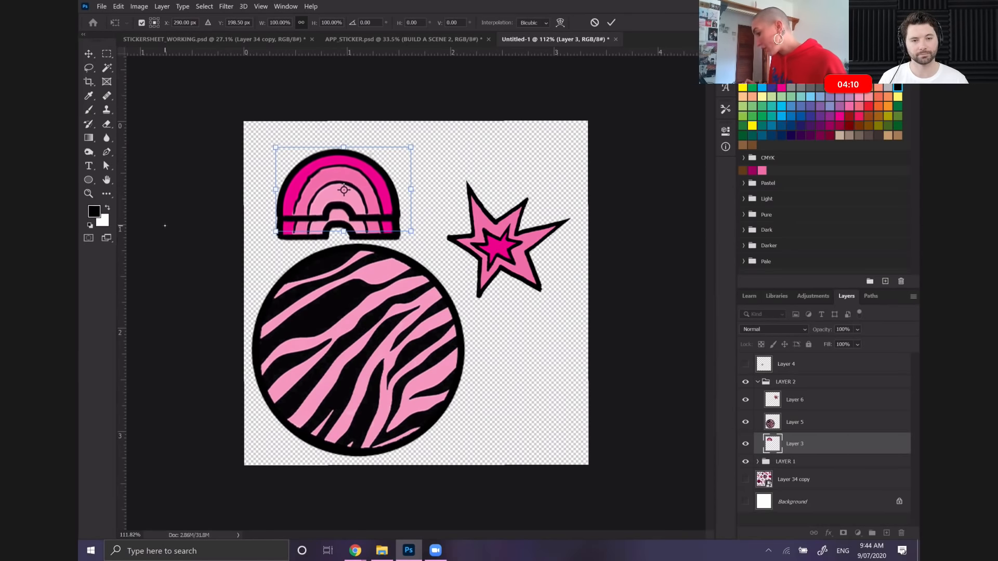
key("Up")
key("Up")
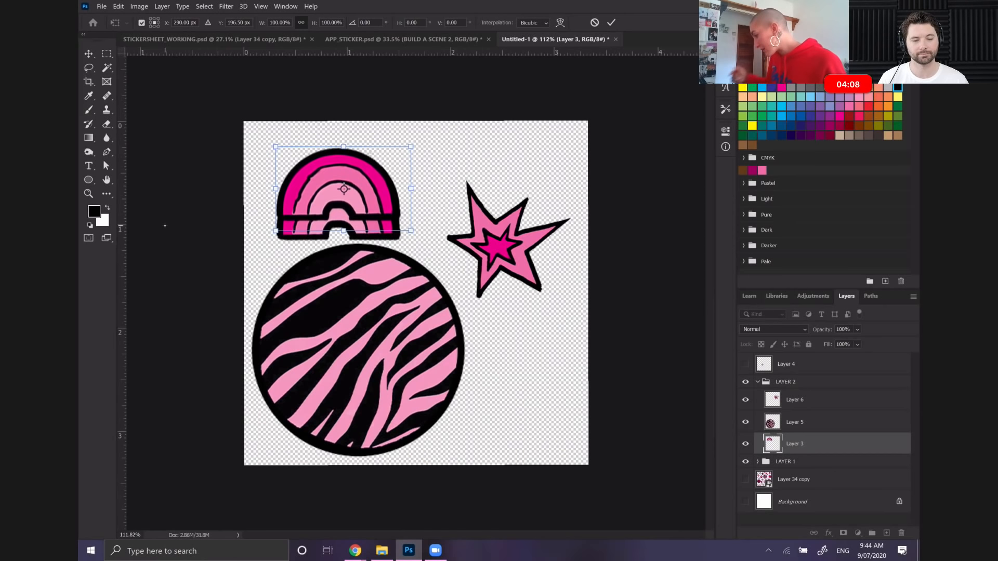
key("Return")
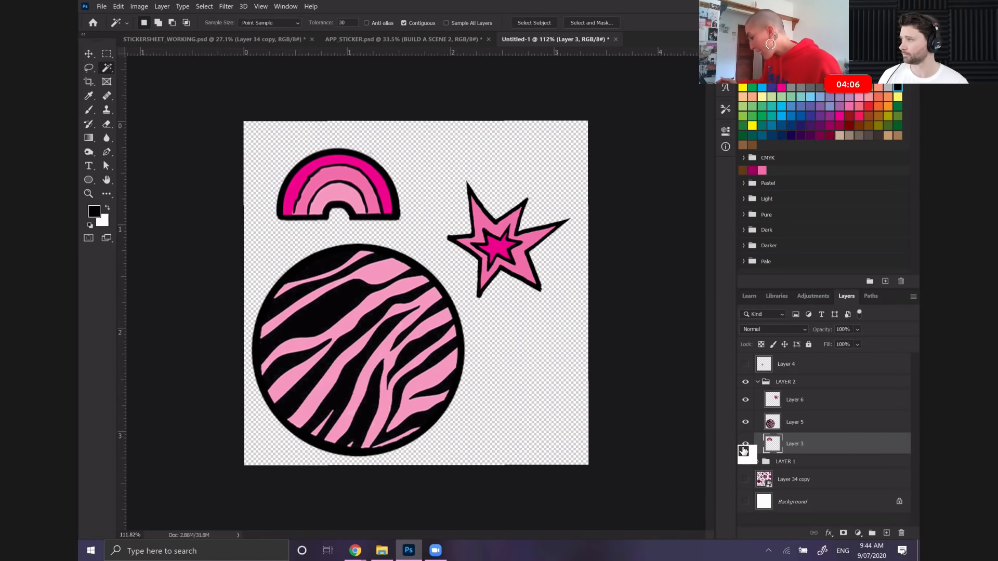
Make the small star on Layer 4 visible alongside the LAYER 2 stickers
left_click(773, 399)
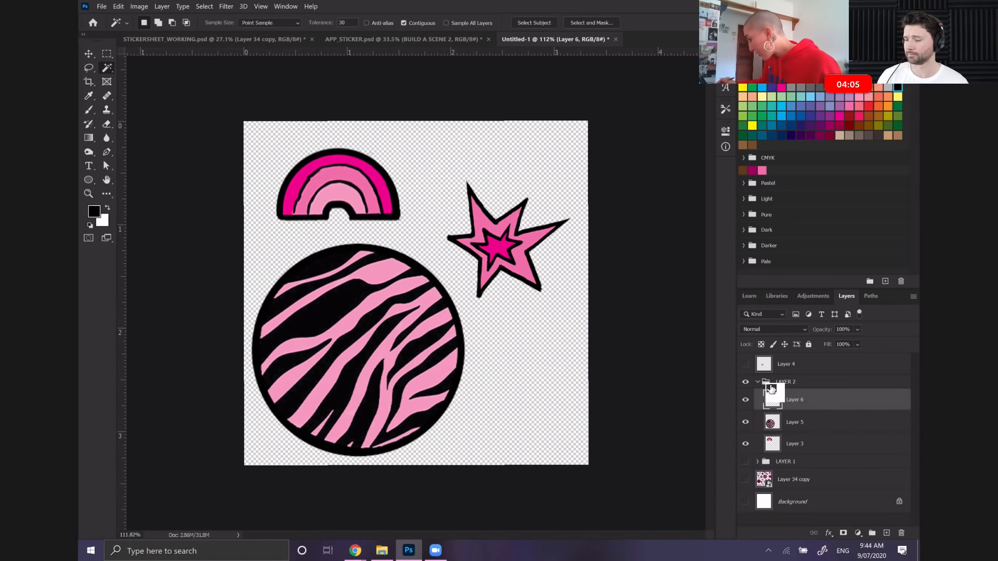
left_click(744, 359)
left_click_drag(898, 481, 902, 533)
left_click_drag(785, 363, 806, 376)
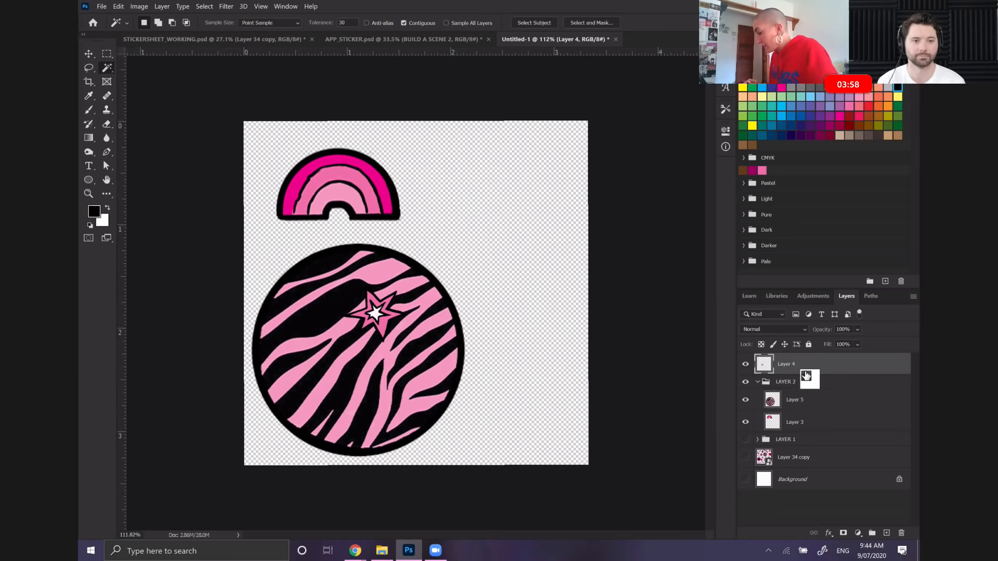
key("ctrl+z")
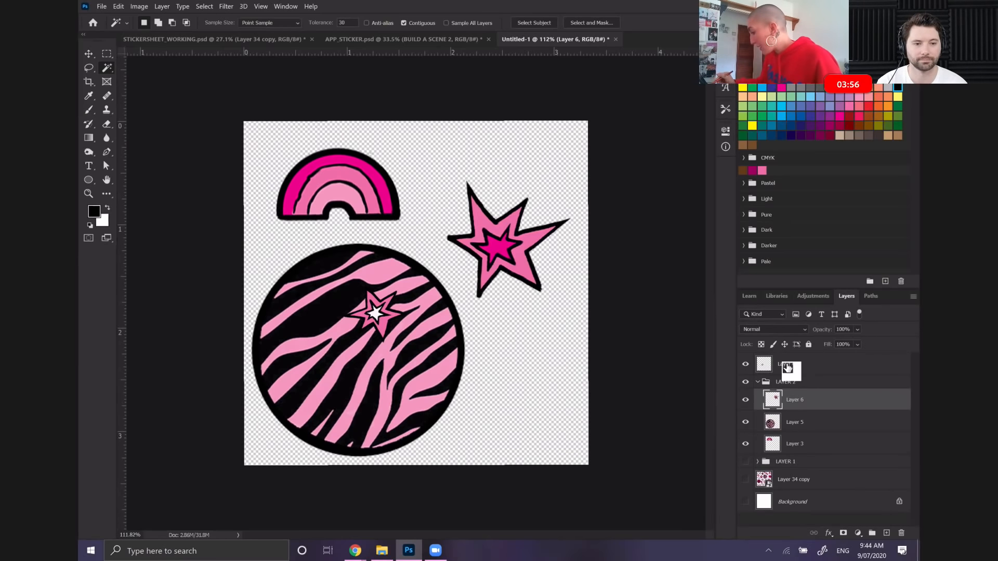
Free Transform the Layer 4 star: move it over the spiky burst and enlarge it to roughly the burst's size
left_click(787, 368)
left_click(119, 6)
left_click(156, 225)
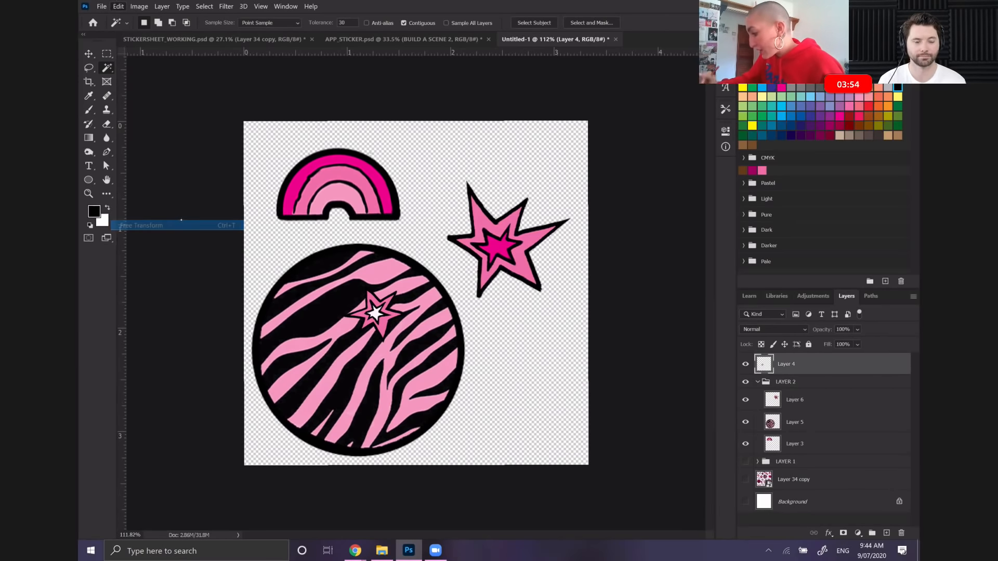
left_click_drag(397, 317, 513, 240)
left_click_drag(473, 214, 395, 150)
left_click_drag(508, 199, 535, 239)
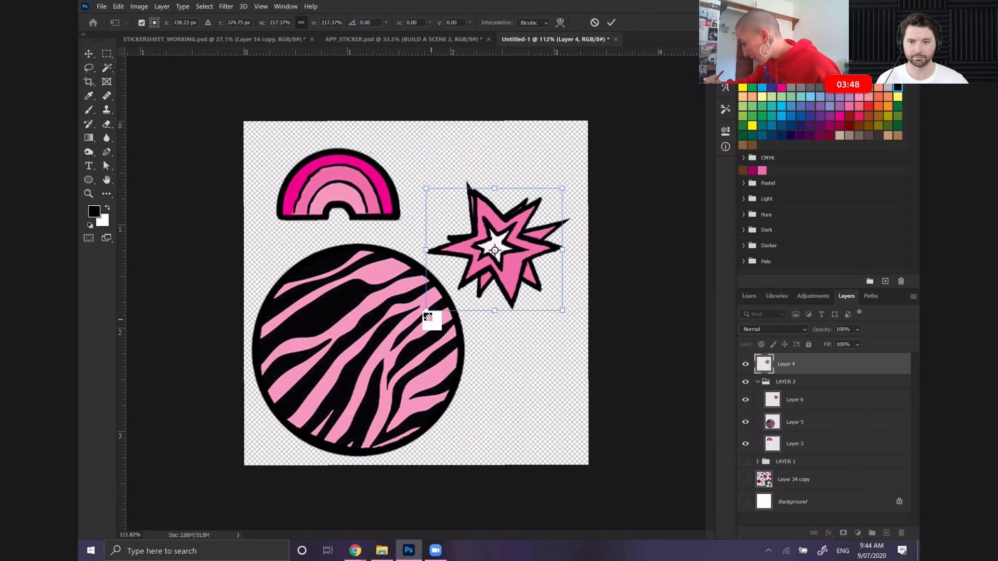
left_click_drag(426, 310, 429, 306)
key("Return")
Delete the burst's Layer 6 and place Layer 4 at the top of the LAYER 2 group in its stead
key("w")
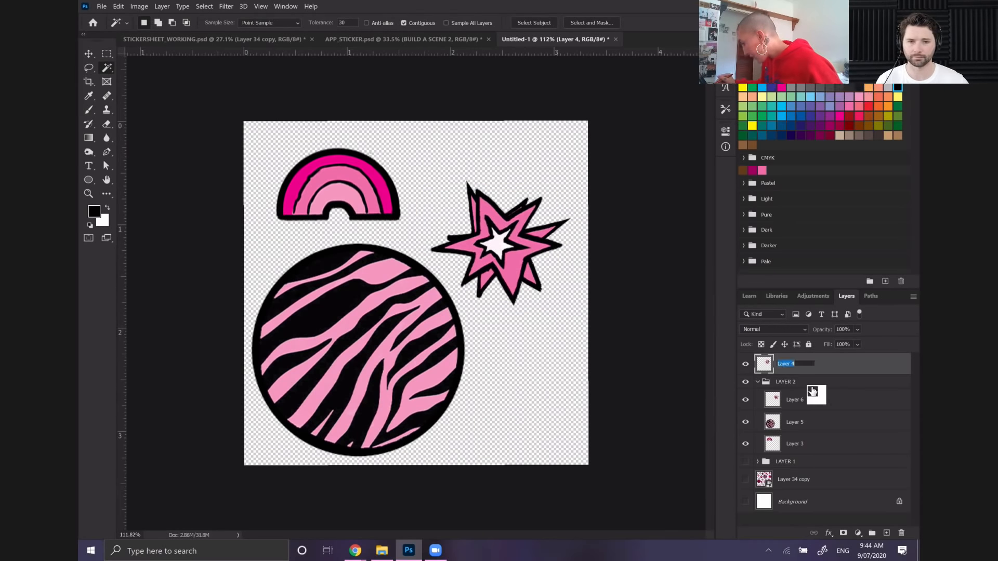
left_click_drag(838, 366, 901, 532)
left_click_drag(759, 360, 754, 363)
double_click(755, 363)
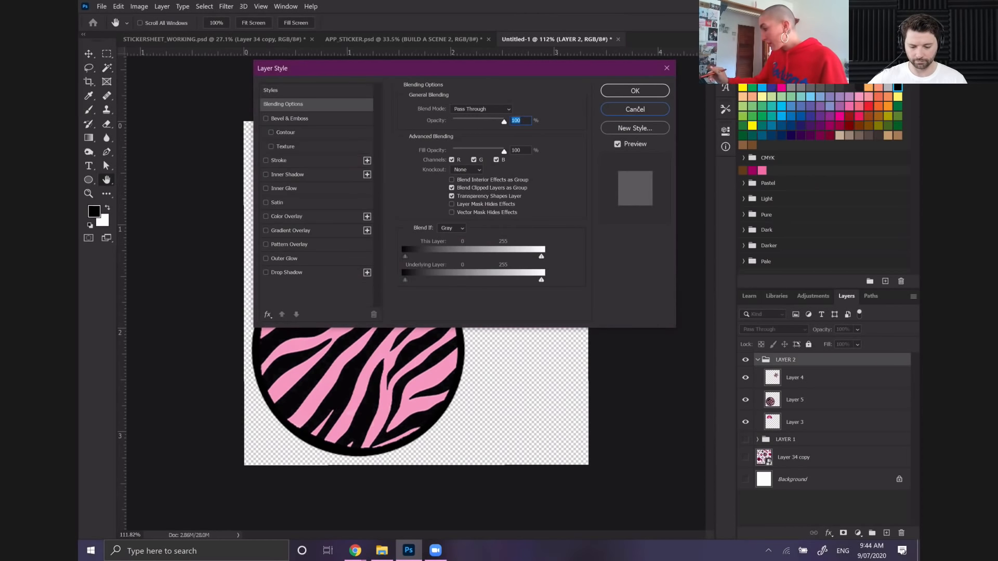
left_click(639, 108)
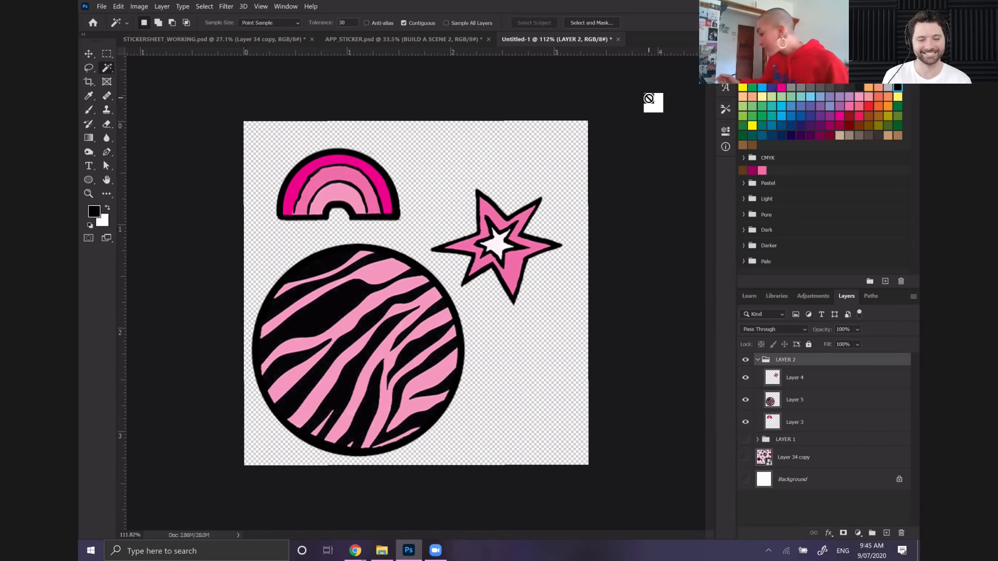
Duplicate the LAYER 1 group within Untitled-1 as LAYER 1 copy and place the copy above the LAYER 2 group
left_click(789, 442)
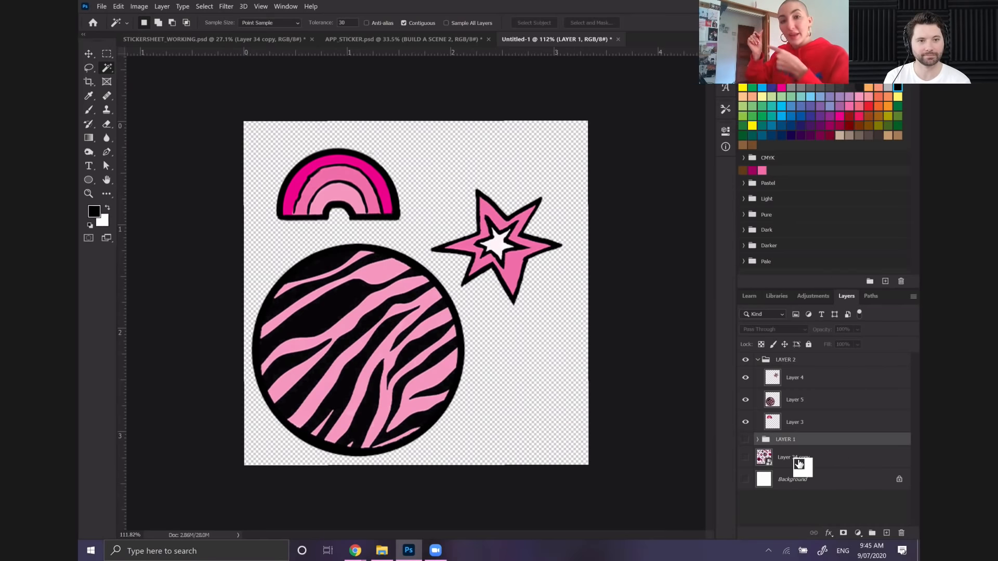
left_click_drag(768, 435, 797, 442)
right_click(797, 441)
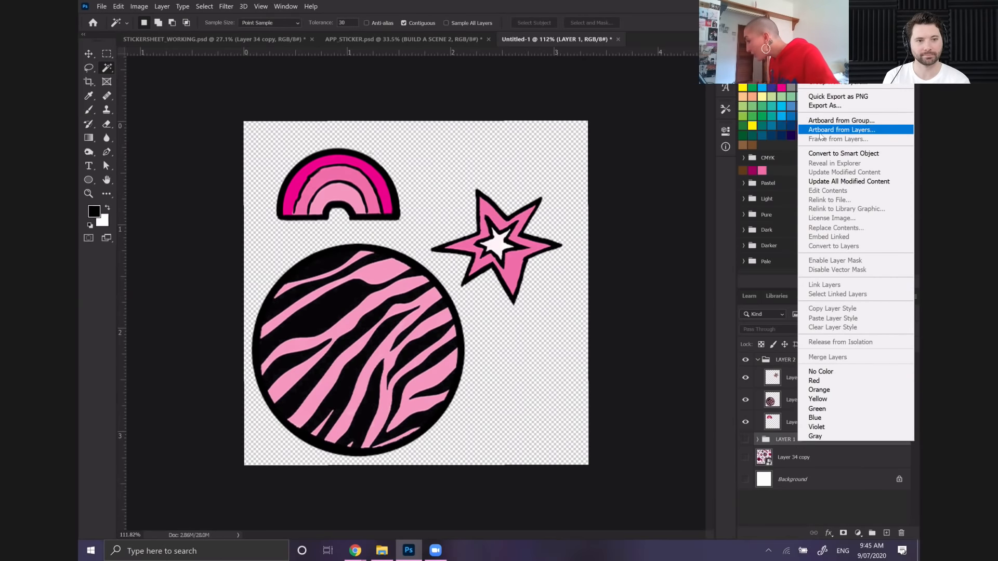
left_click(831, 64)
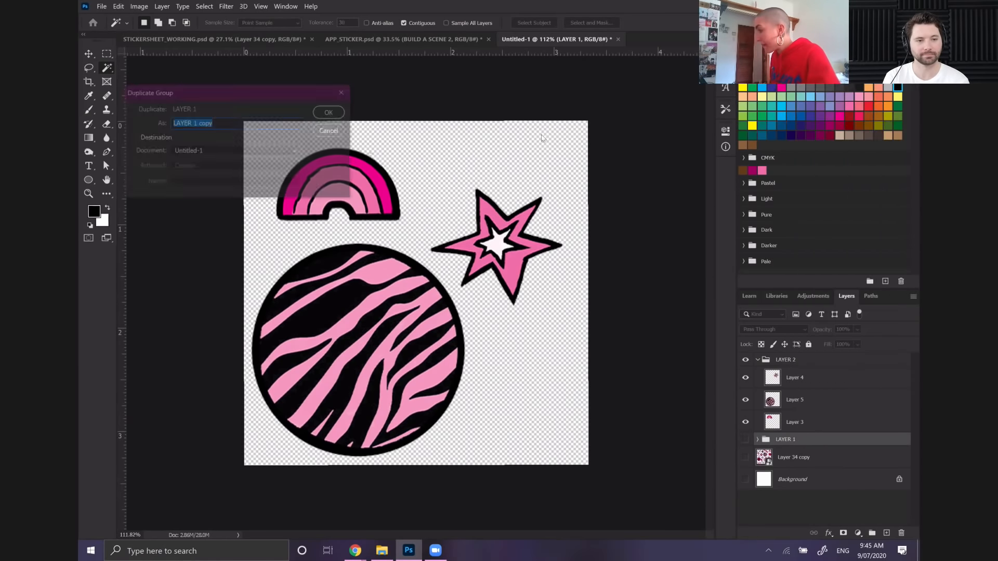
left_click(322, 103)
left_click_drag(682, 498, 787, 352)
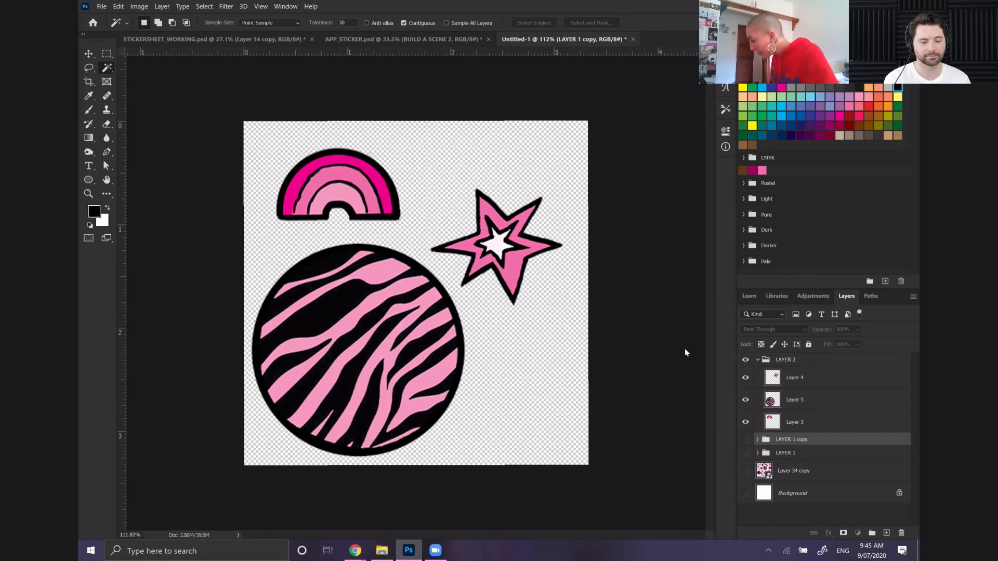
left_click_drag(851, 441, 831, 355)
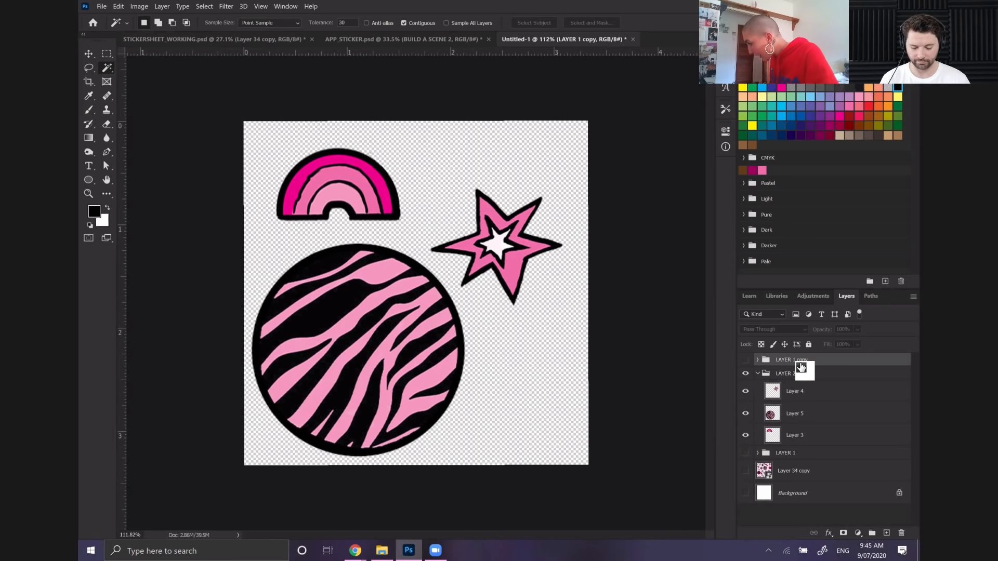
Rename the duplicated group LAYER3 and make it visible
double_click(797, 359)
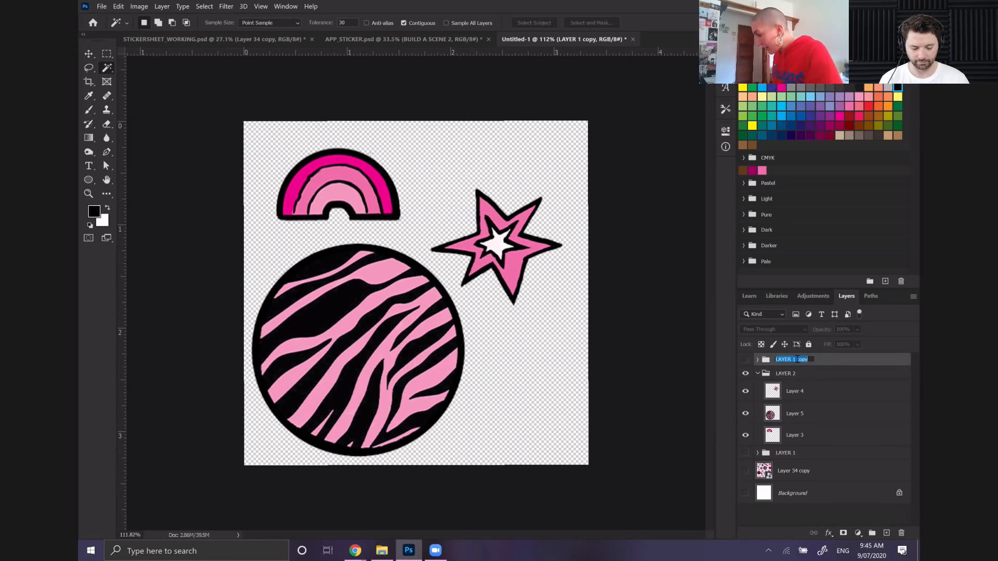
type("LAYER3")
key("Return")
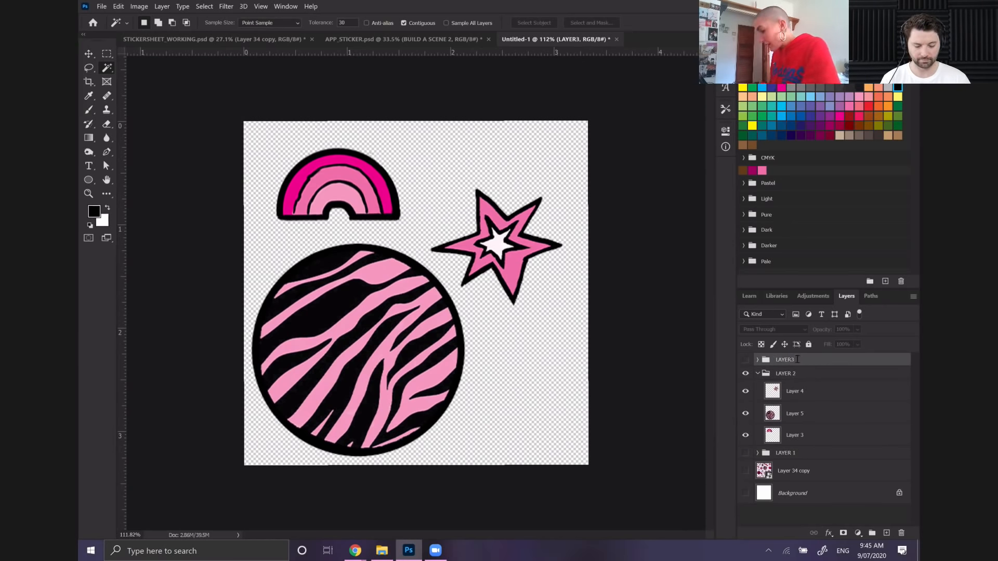
left_click(746, 361)
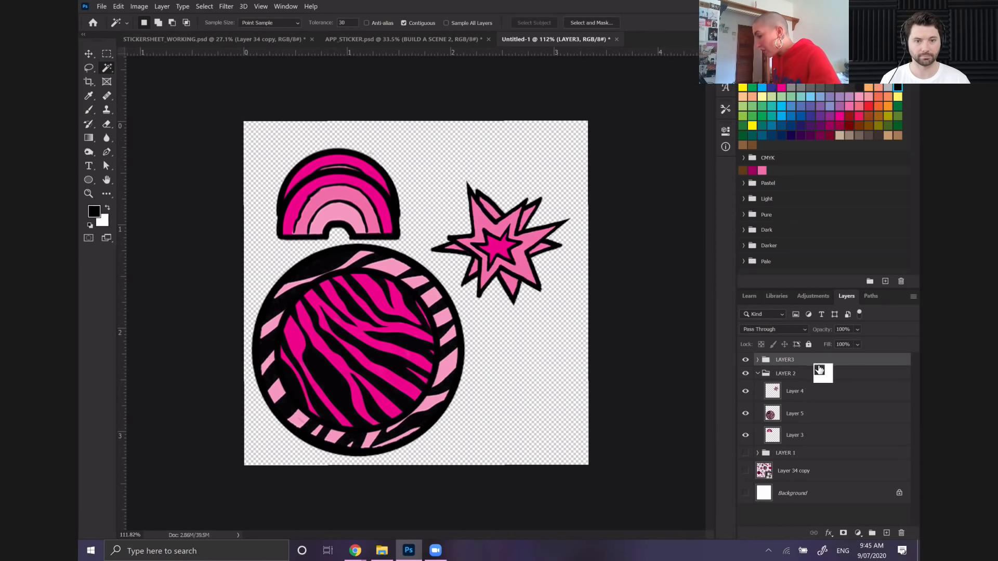
Lasso the rainbow on Layer 3 of the LAYER3 group, move it up to about Y 138 px with Free Transform, and show LAYER 1
left_click(791, 439)
mouse_move(791, 438)
left_mouse_down()
mouse_move(756, 367)
mouse_move(786, 426)
left_mouse_up()
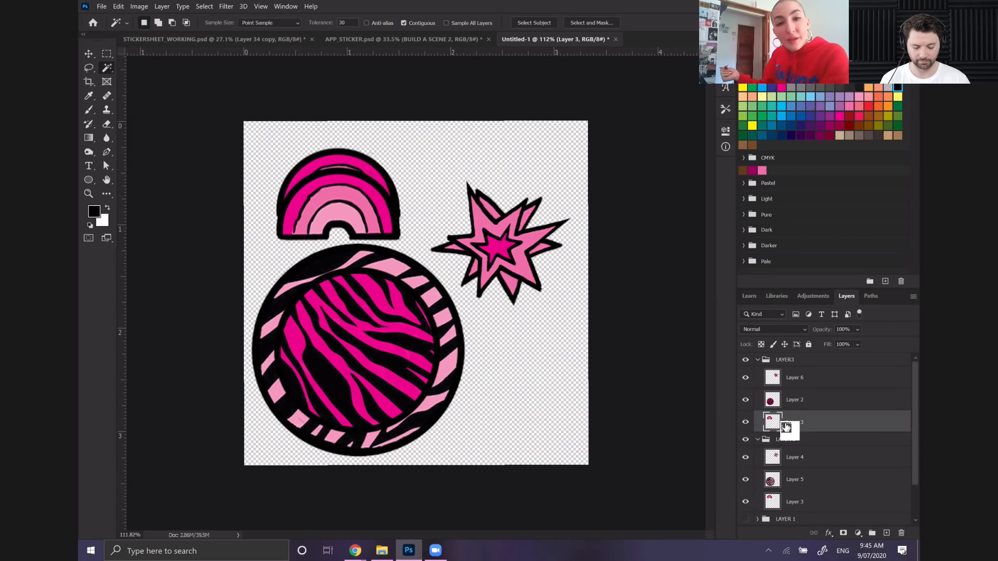
left_click_drag(786, 427, 785, 424)
key("l")
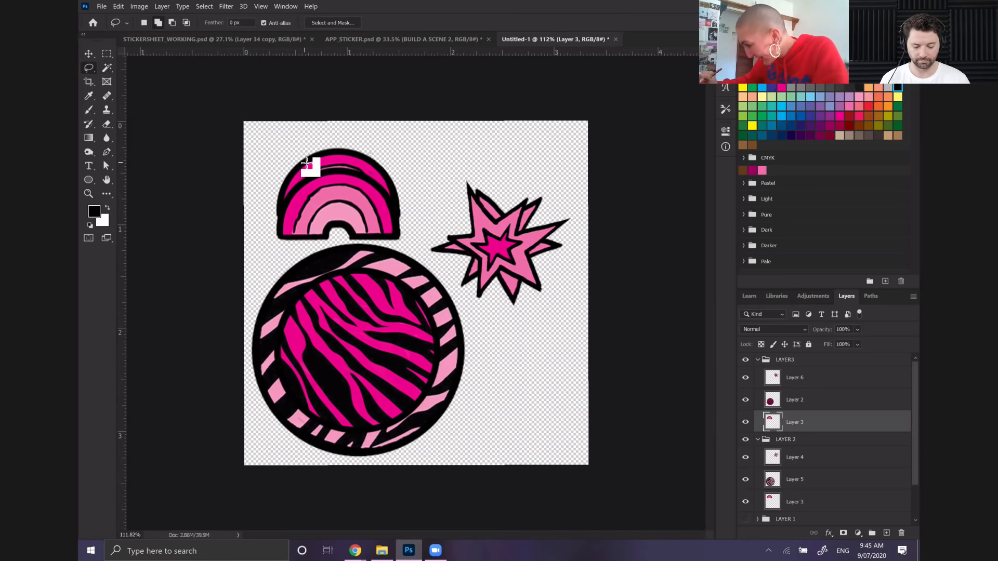
mouse_move(272, 239)
left_mouse_down()
mouse_move(391, 248)
mouse_move(425, 232)
mouse_move(392, 181)
mouse_move(331, 153)
mouse_move(288, 161)
left_mouse_up()
left_click(116, 6)
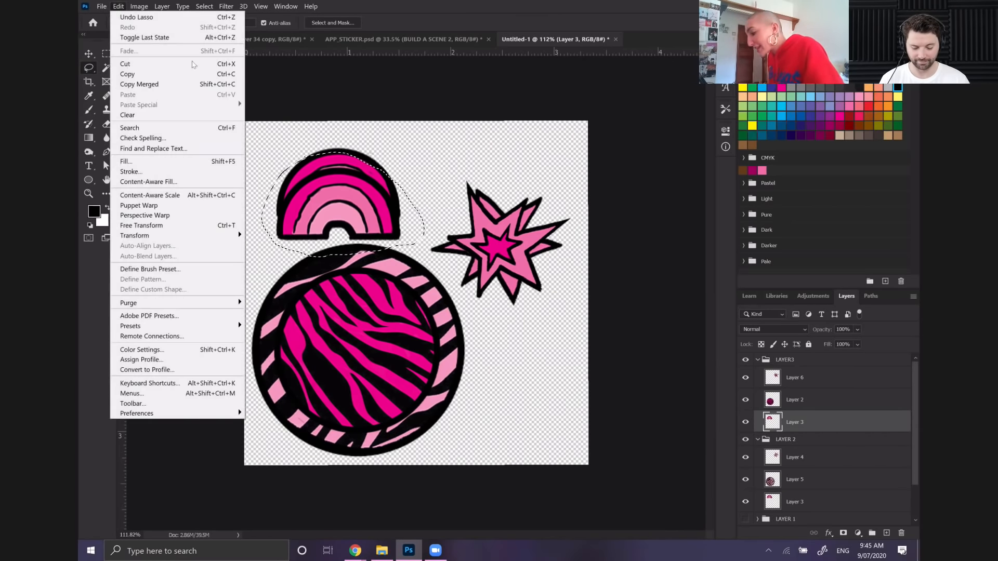
left_click(198, 225)
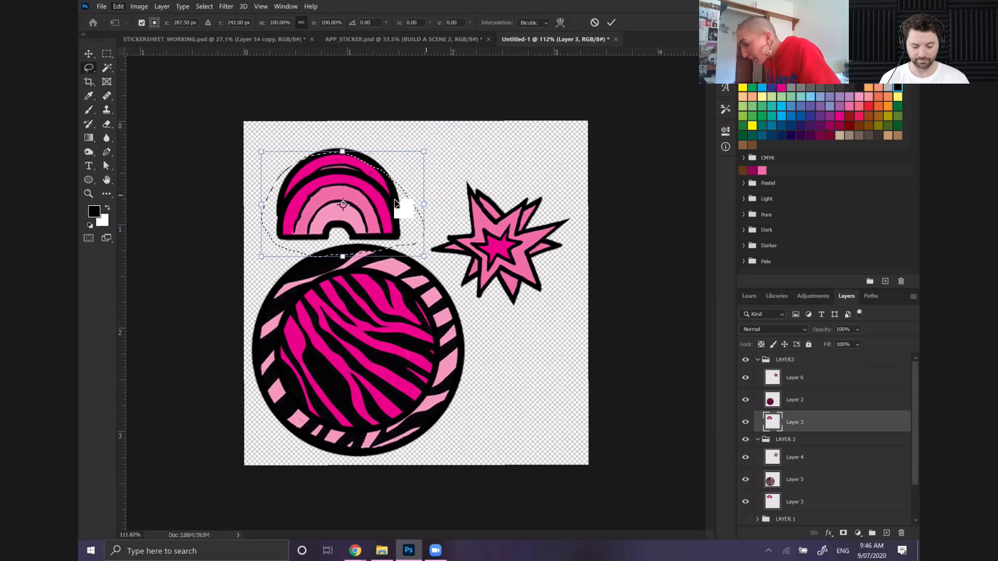
left_click_drag(394, 210, 397, 178)
key("Return")
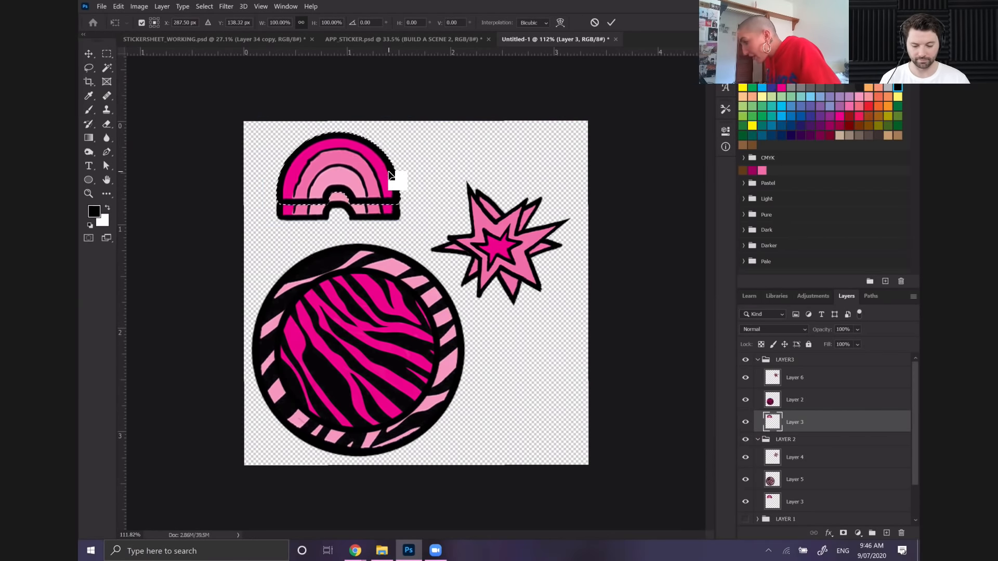
left_click(742, 521)
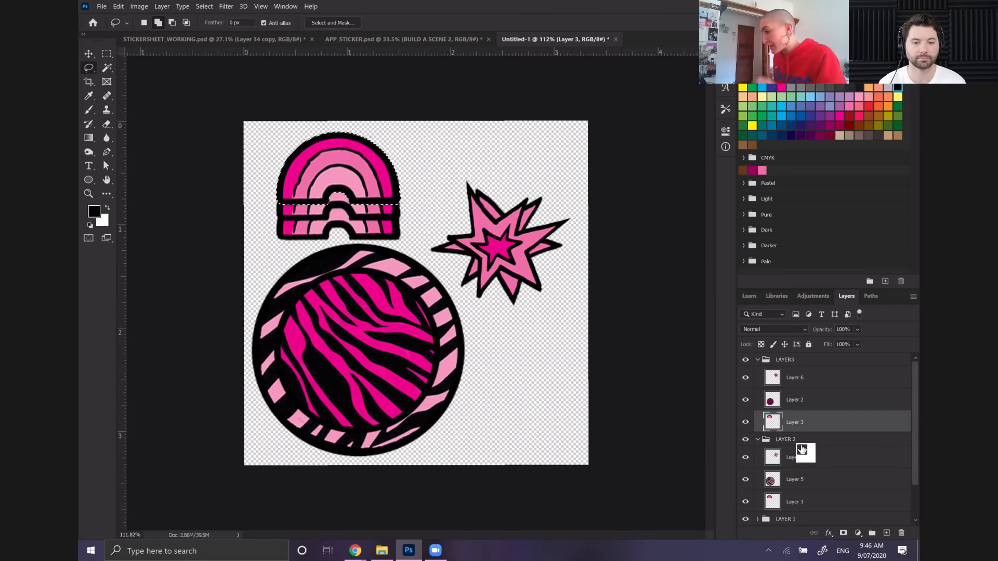
Move the selected rainbow in the LAYER3 group up to Y 124 px with Free Transform, and hide LAYER 2 and LAYER 1
left_click(118, 6)
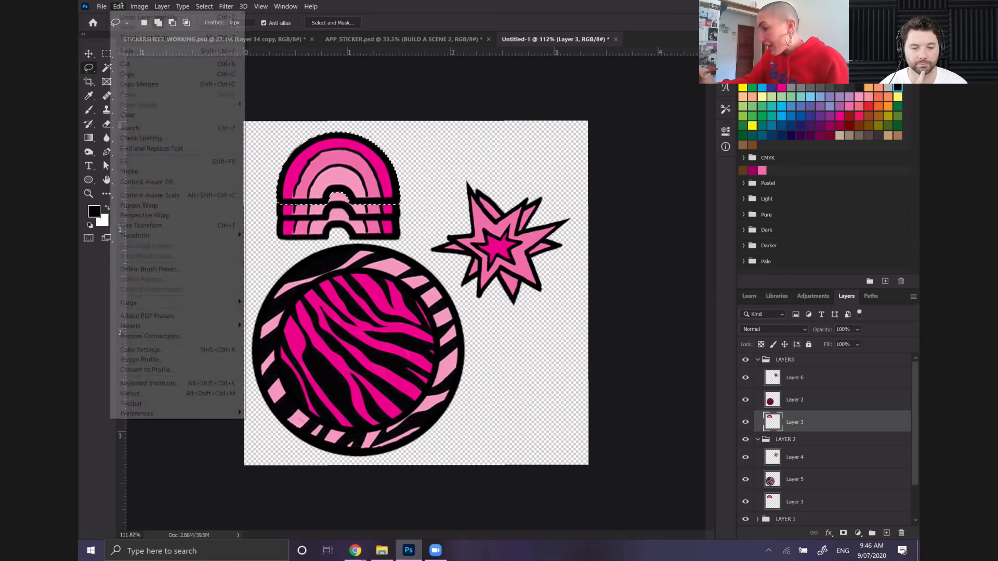
left_click(156, 225)
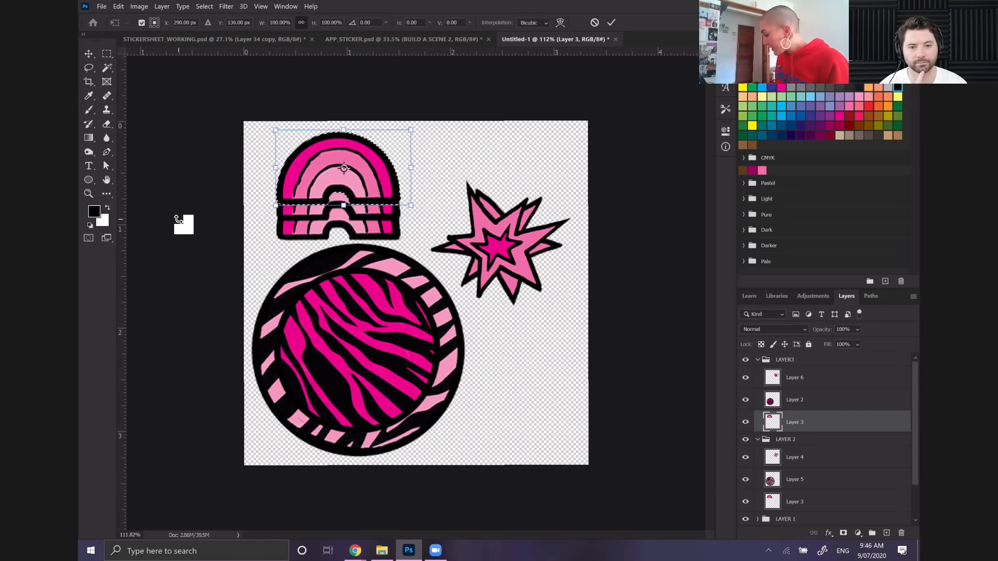
key("Up")
key("Up")
key("Up")
key("Up")
key("Up")
key("Up")
key("Up")
key("Up")
key("Up")
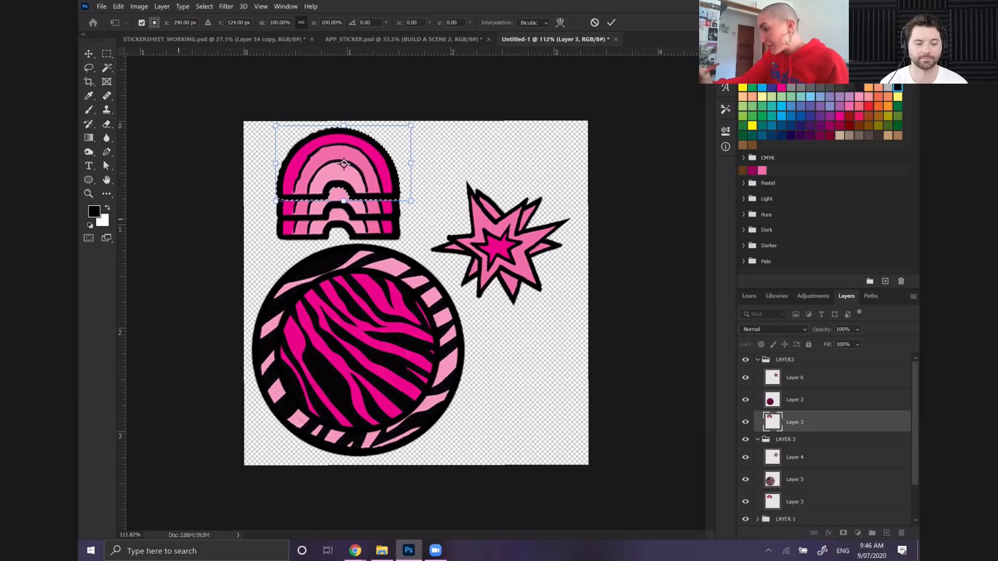
key("Return")
key("w")
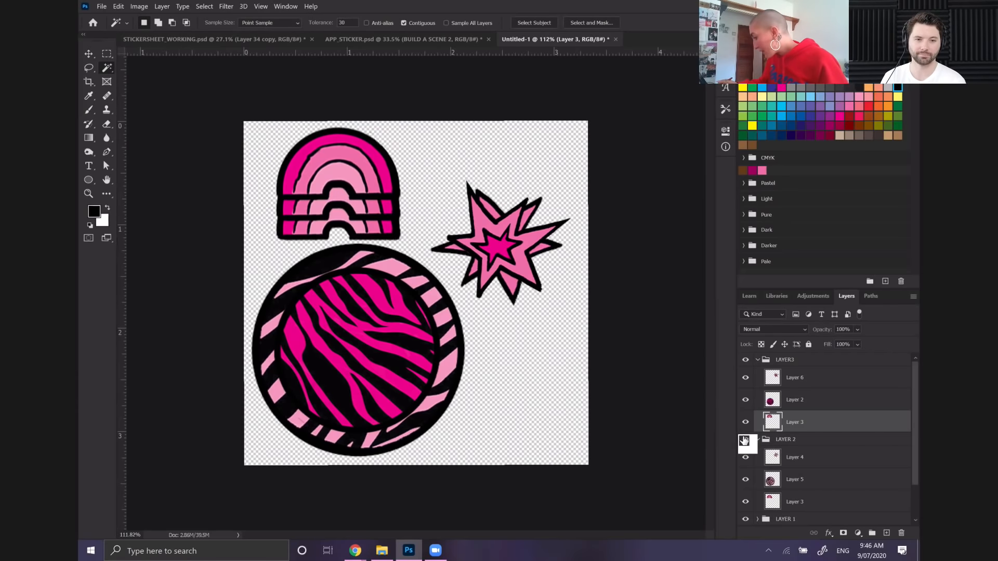
left_click(746, 439)
left_click(741, 517)
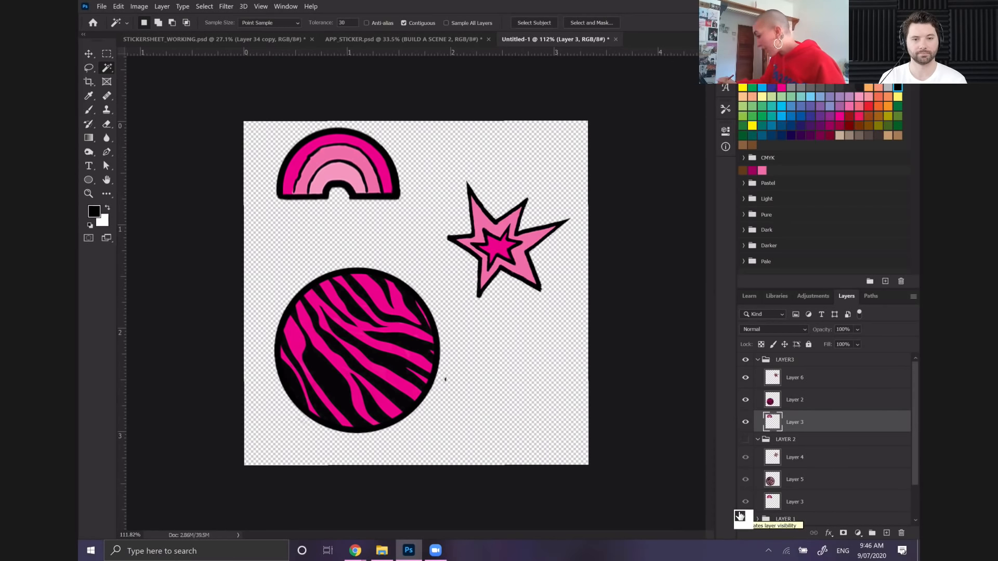
Duplicate the LAYER 2 group within Untitled-1 as LAYER 2 copy and place the copy above the LAYER3 group
left_click(811, 441)
right_click(825, 442)
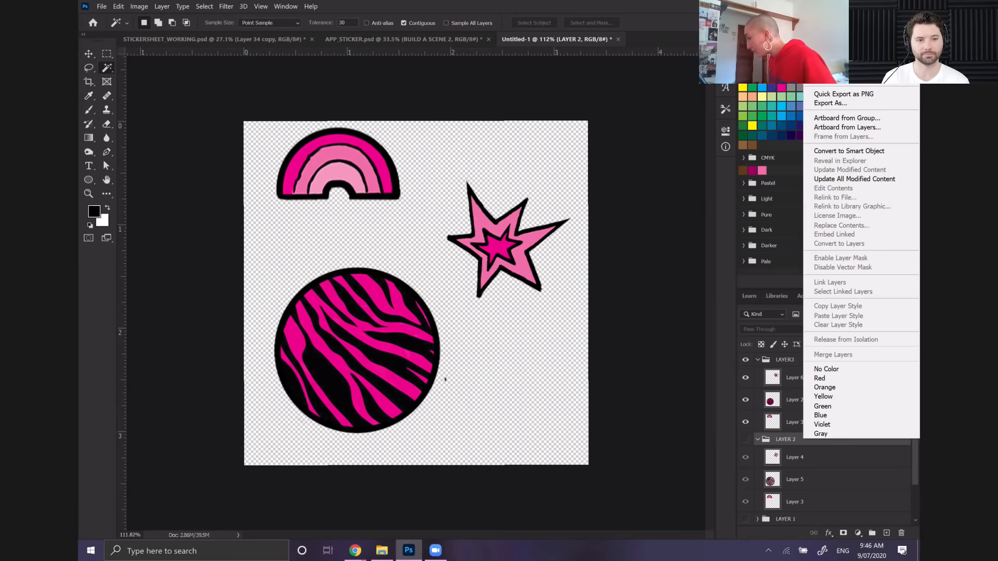
left_click(837, 56)
left_click(332, 111)
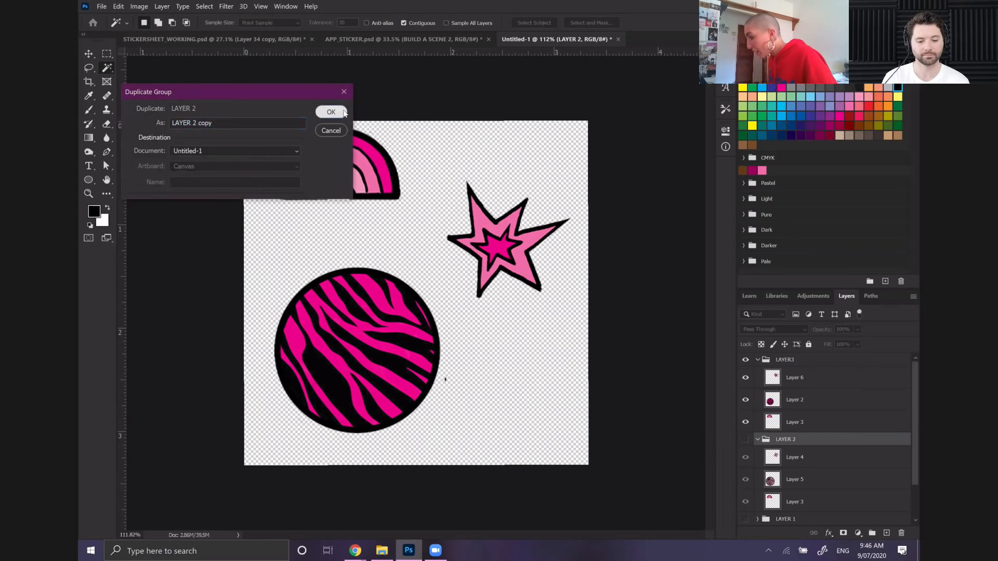
left_click_drag(615, 369, 796, 364)
Rename the duplicated group LAYER4 and make it visible
double_click(796, 359)
type("LAYER")
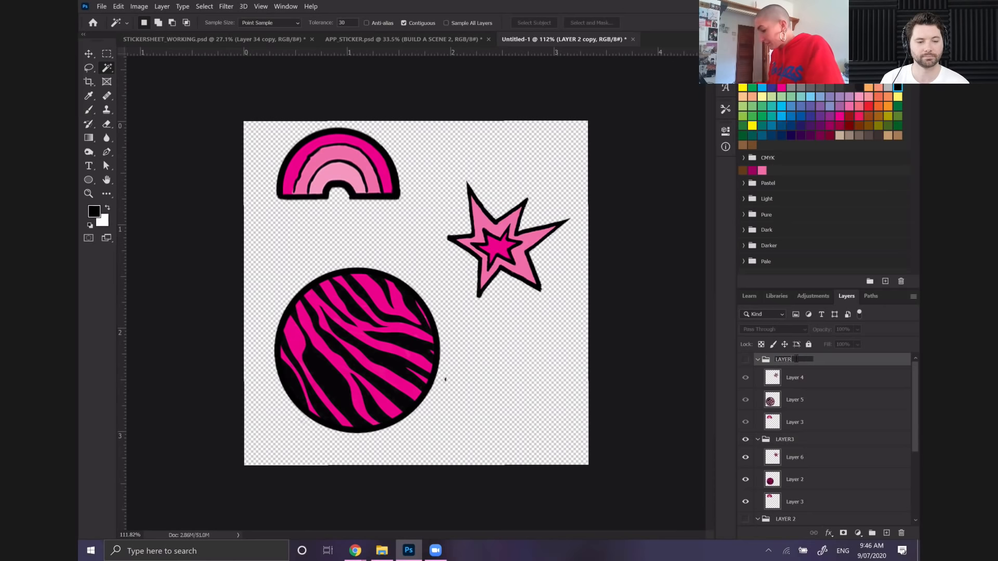
type("4")
key("Return")
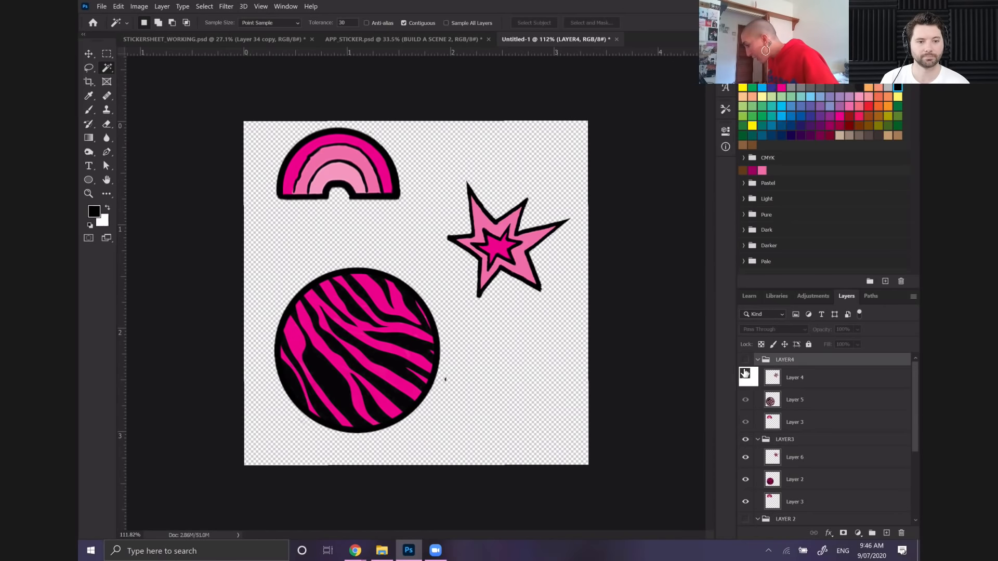
left_click(746, 359)
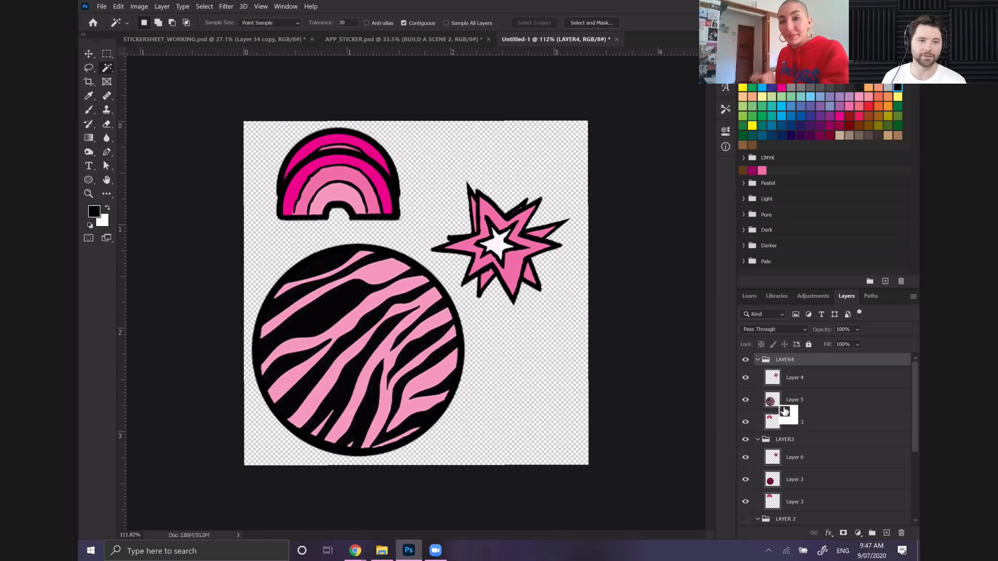
Collapse the LAYER3, LAYER 2 and LAYER4 groups, and hide LAYER3 and LAYER4
left_click_drag(785, 411, 753, 443)
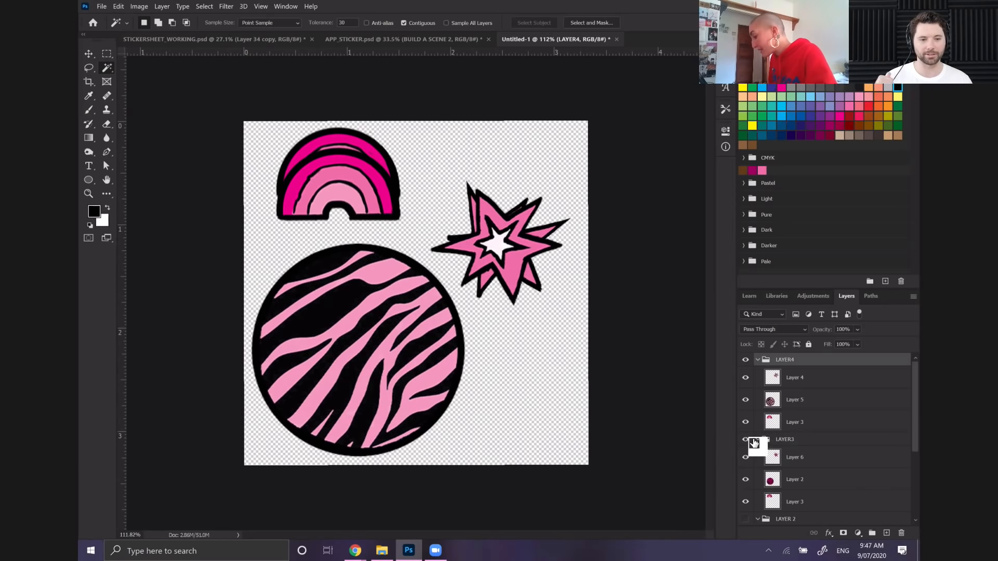
left_click(757, 440)
left_click(746, 441)
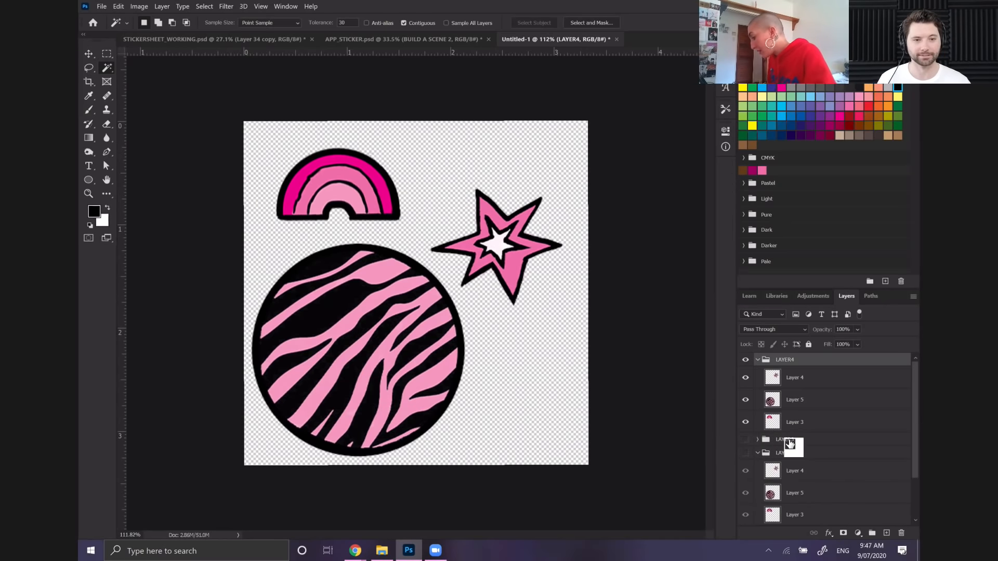
scroll(811, 451, "down", 3)
left_click_drag(811, 451, 761, 396)
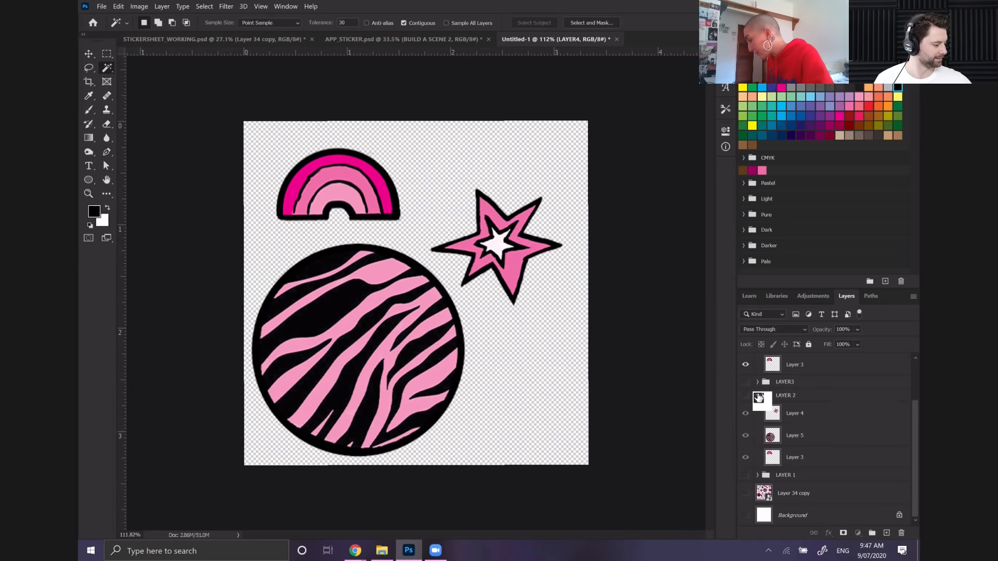
left_click(758, 396)
scroll(416, 293, "up", 4)
scroll(416, 293, "down", 5)
left_click_drag(786, 362, 758, 365)
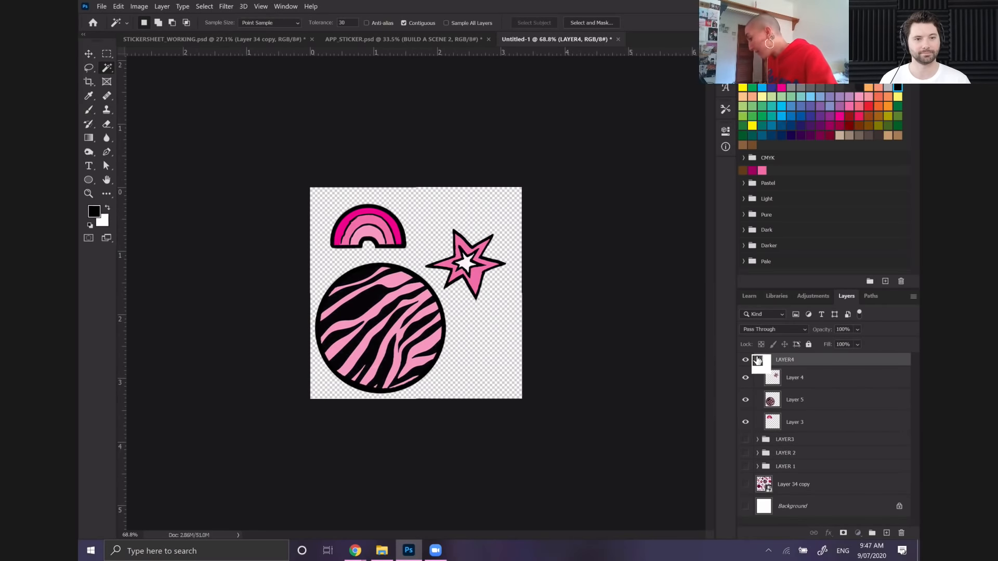
left_click(757, 359)
left_click(745, 360)
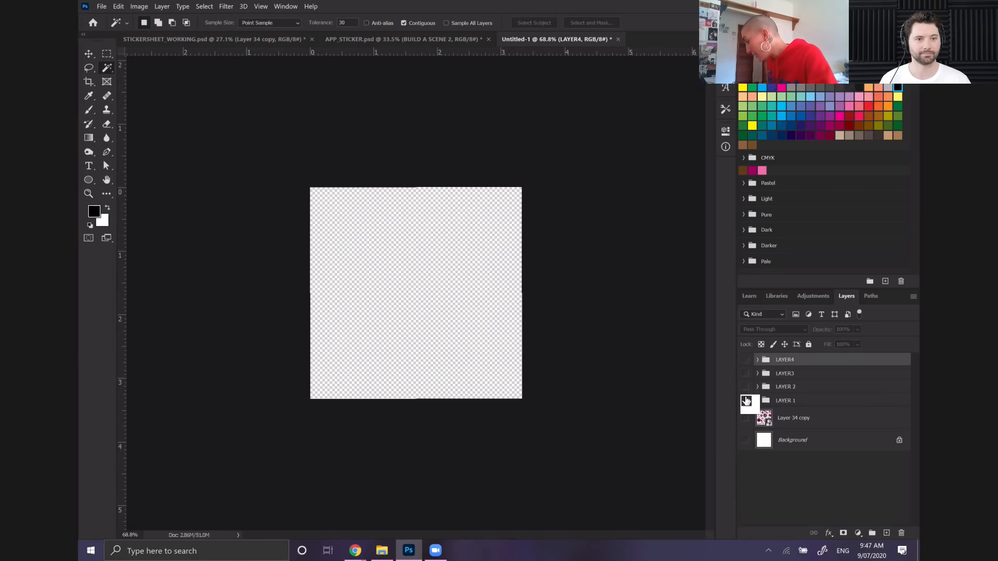
Make the LAYER 1, LAYER 2, LAYER3 and LAYER4 groups all visible
left_click(745, 400)
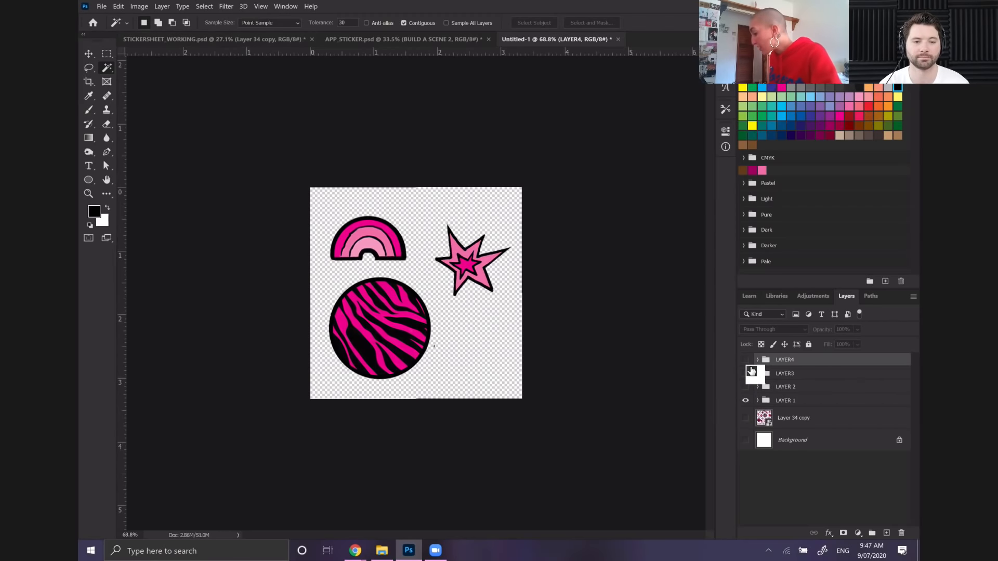
left_click(747, 387)
left_click(745, 373)
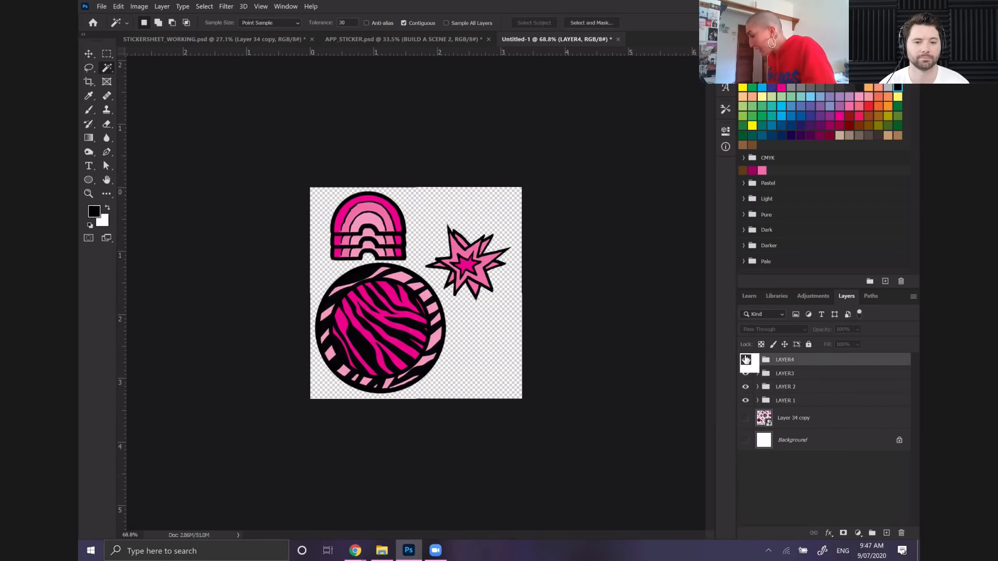
left_click(745, 360)
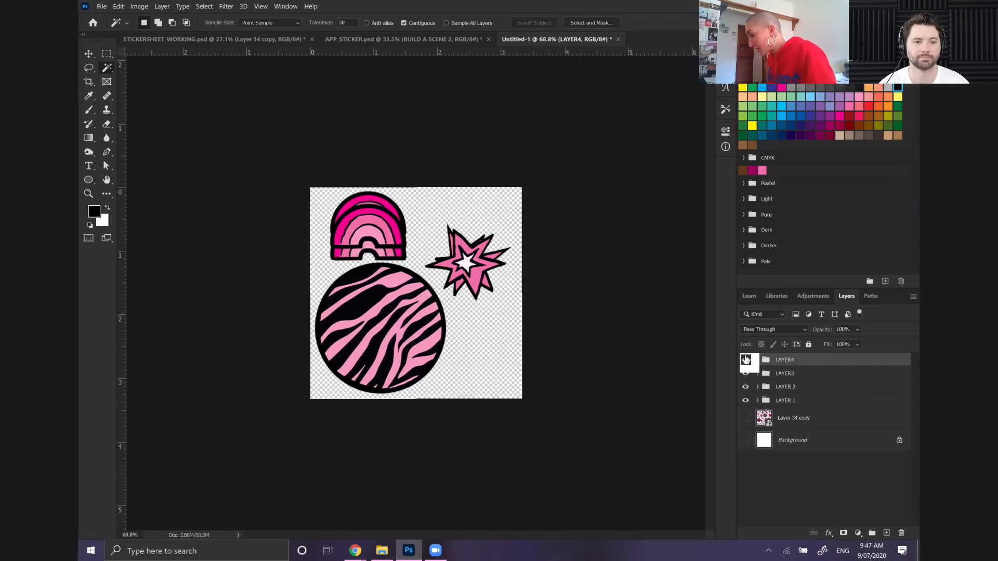
Select all four layer groups and enlarge them together to about 104.37% with Free Transform to fill the canvas
left_click(807, 401, "shift")
left_click(118, 7)
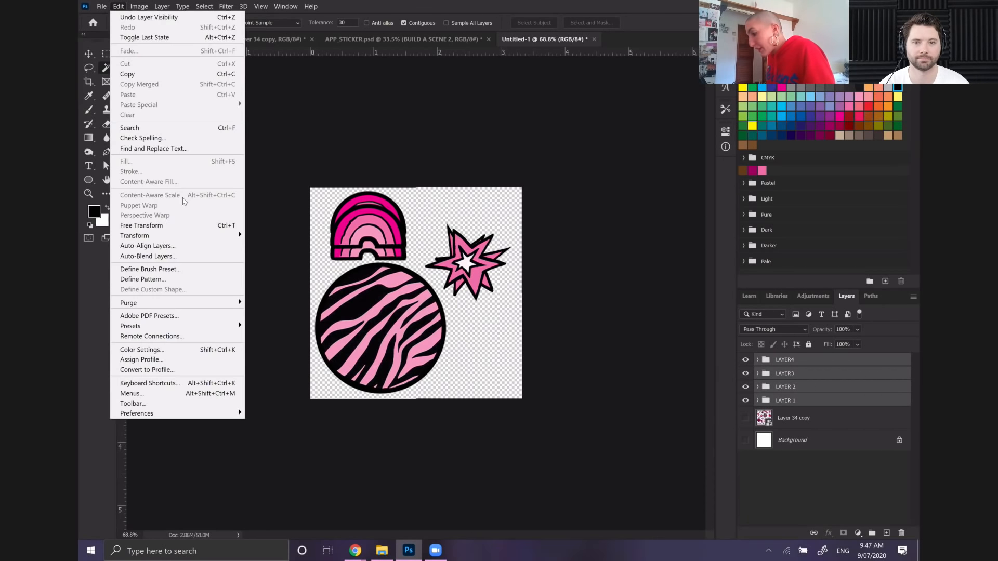
left_click(188, 226)
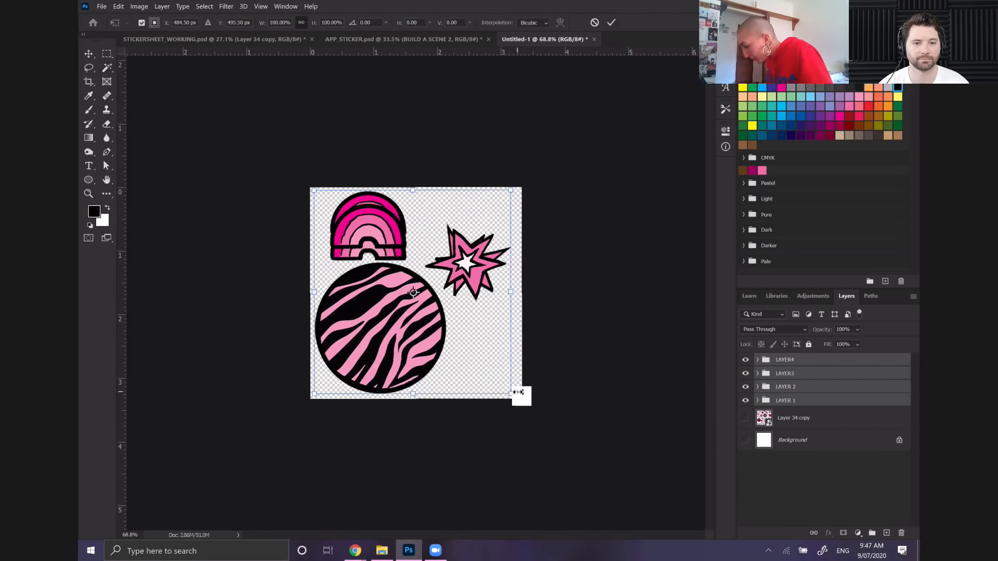
left_click_drag(510, 393, 515, 398)
left_click_drag(516, 190, 518, 187)
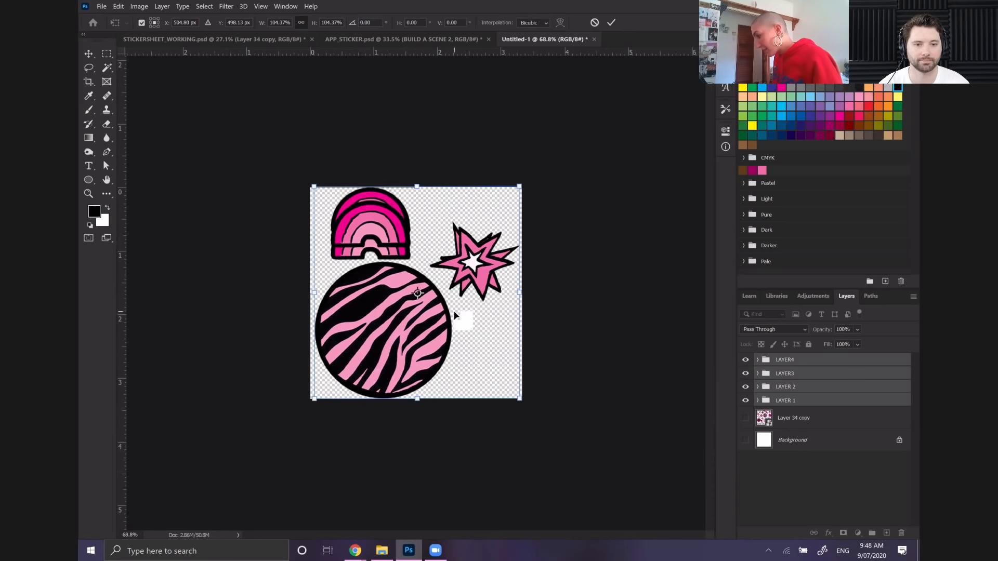
key("Return")
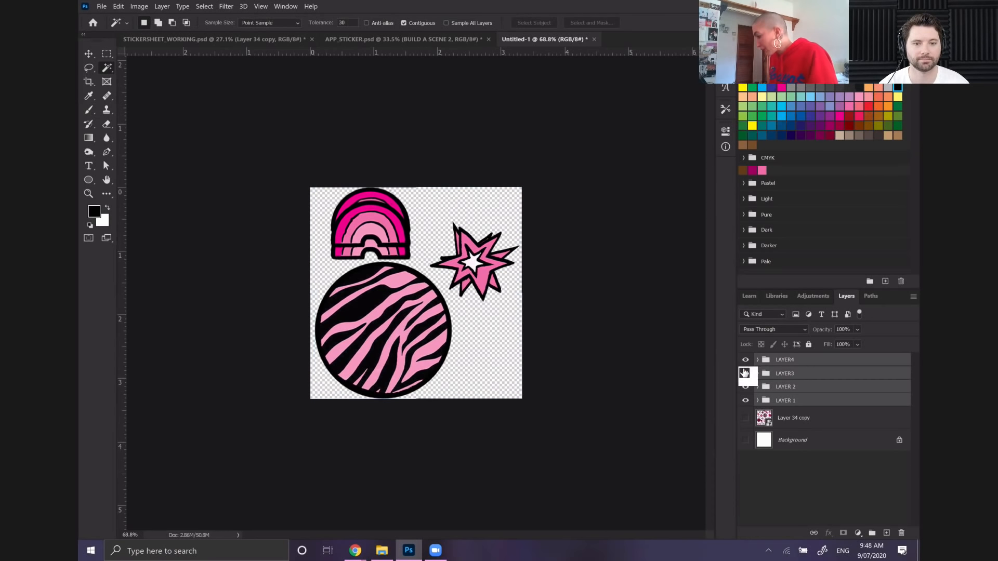
Hide the LAYER4, LAYER3 and LAYER 2 groups and select the LAYER 1 group
left_click(746, 360)
left_click(746, 373)
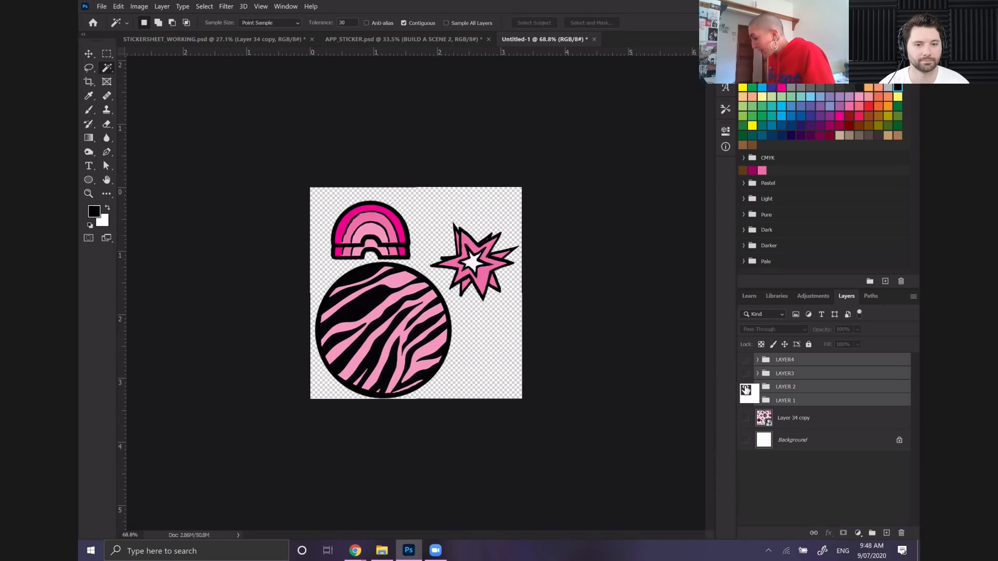
left_click(746, 387)
left_click(822, 401)
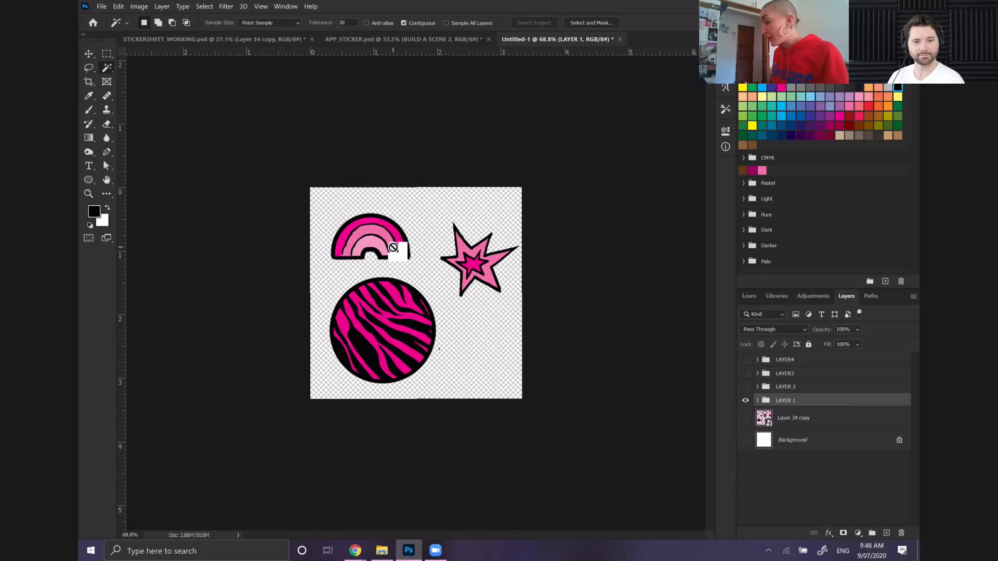
Save the LAYER 1 frame to the computer's Desktop as a PNG named NEWFRAME1, accepting the PNG options
left_click(103, 7)
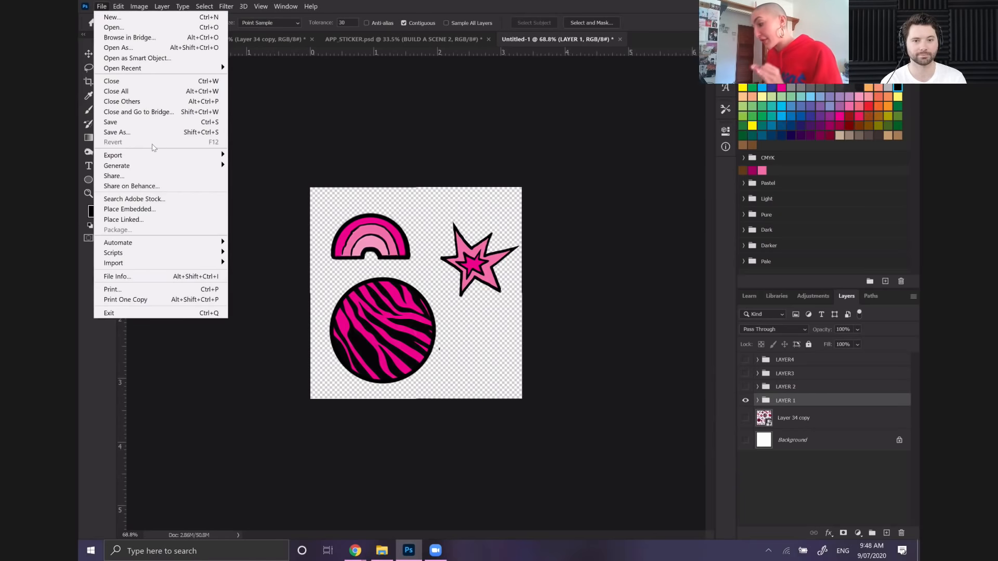
left_click(139, 133)
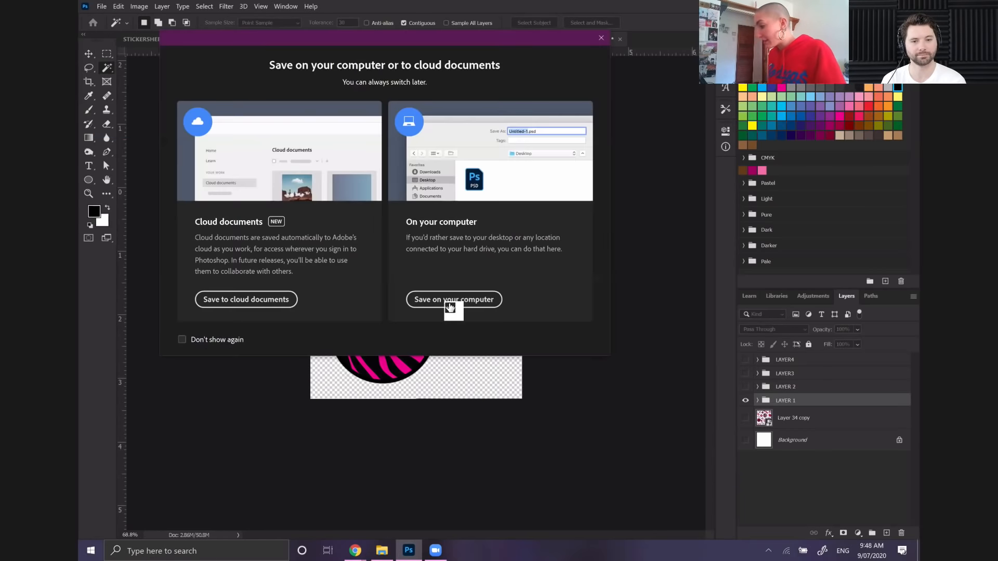
left_click(450, 298)
type("FRAME")
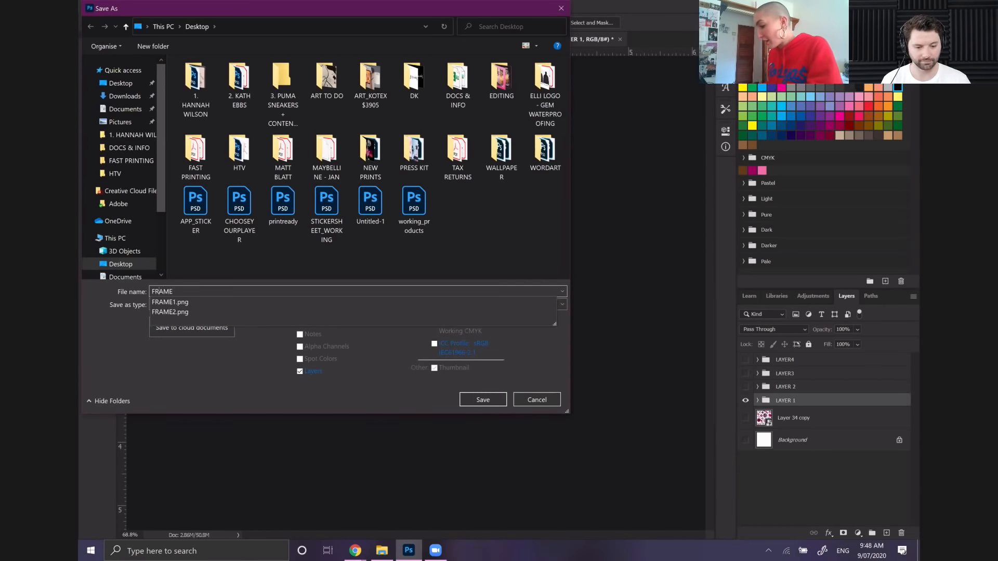
key("Home")
type("NEW")
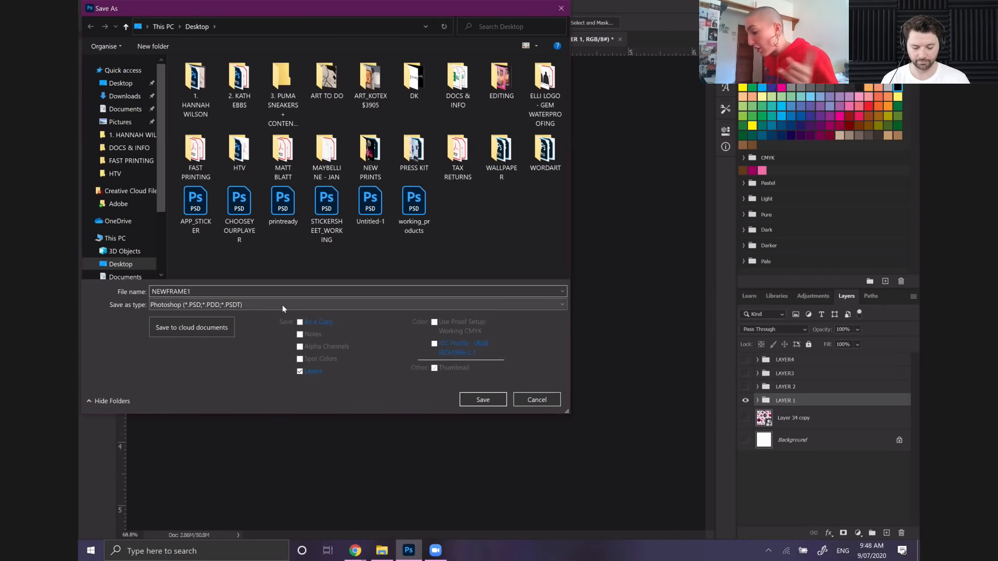
left_click(343, 305)
left_click(201, 469)
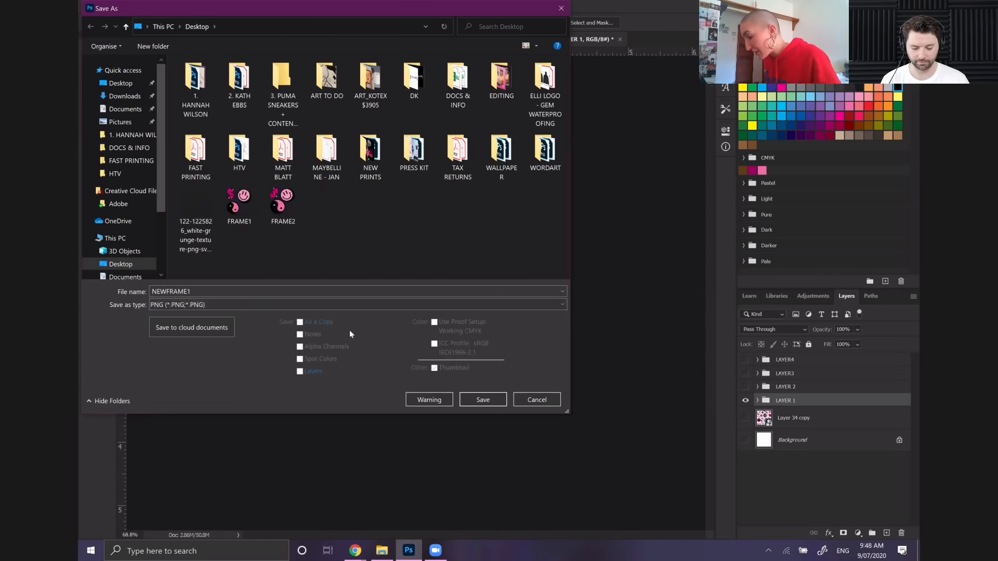
left_click(473, 400)
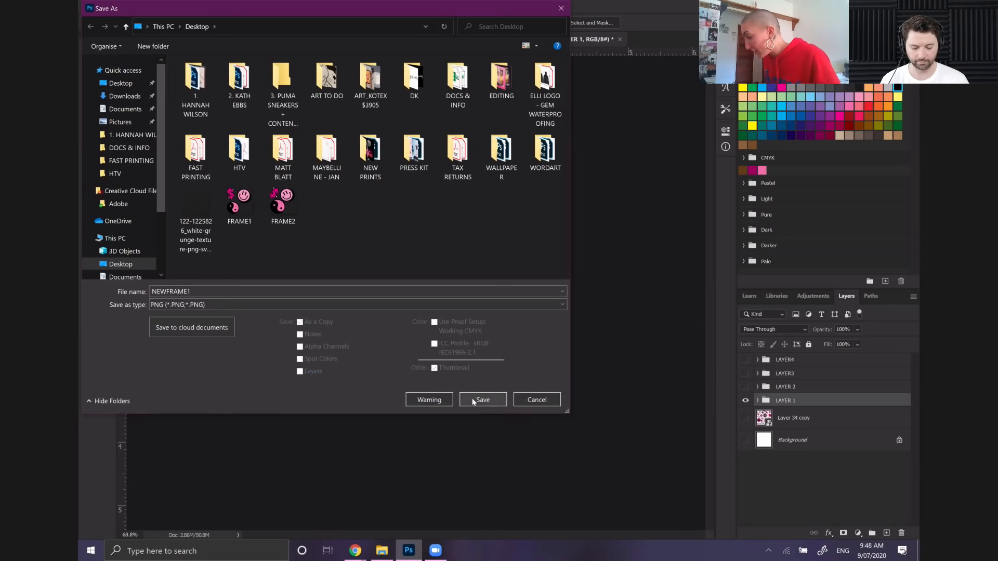
left_click(530, 160)
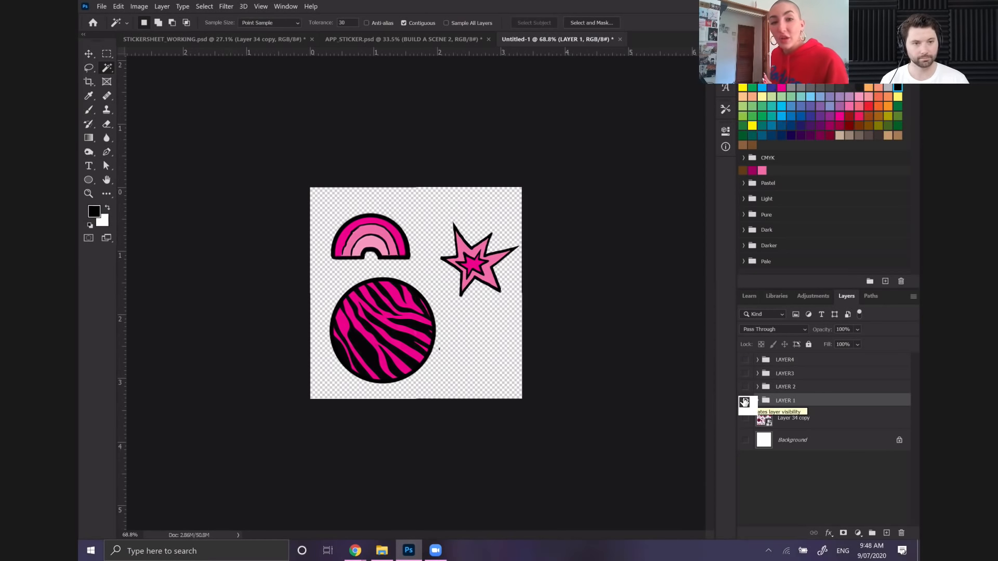
Show the LAYER 2 group instead of LAYER 1 and save the frame to the Desktop as a PNG named NEWFRAME2, accepting the PNG options
left_click(744, 400)
left_click(744, 388)
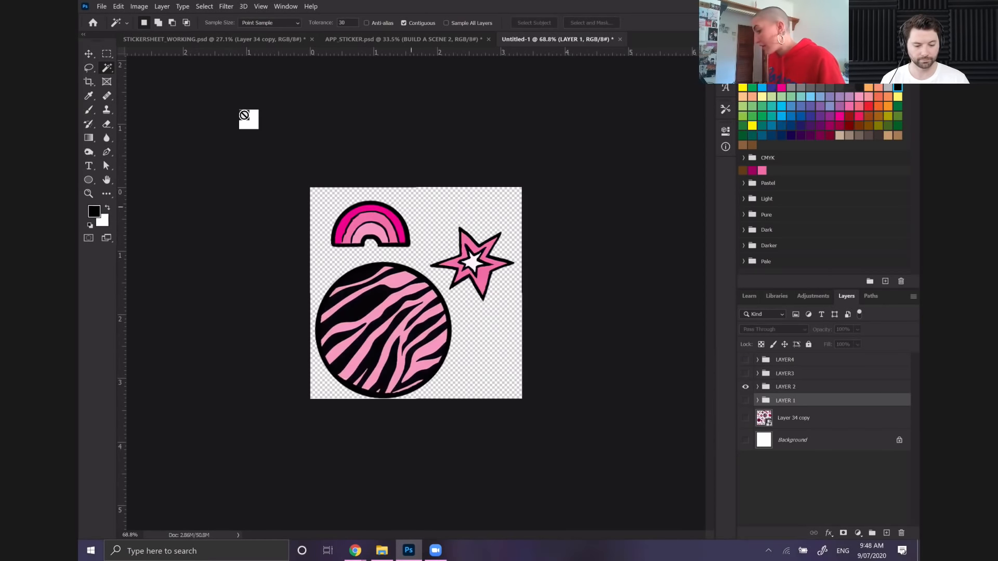
left_click(98, 8)
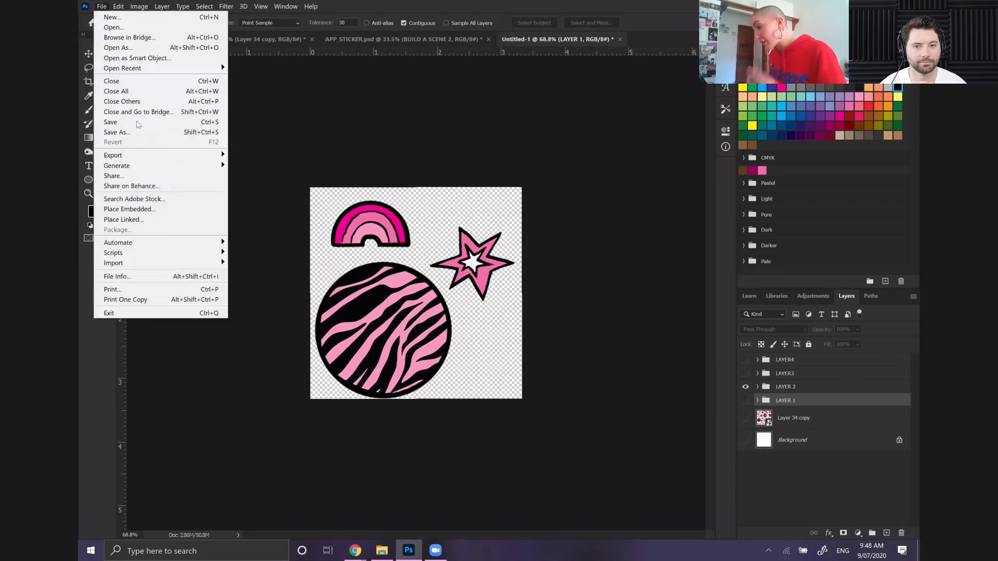
left_click(148, 127)
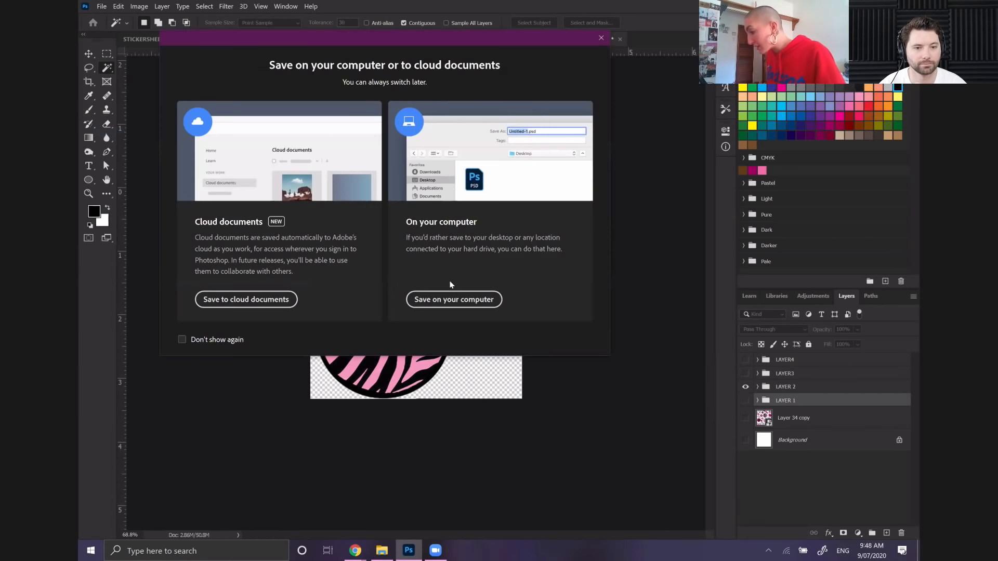
left_click(497, 294)
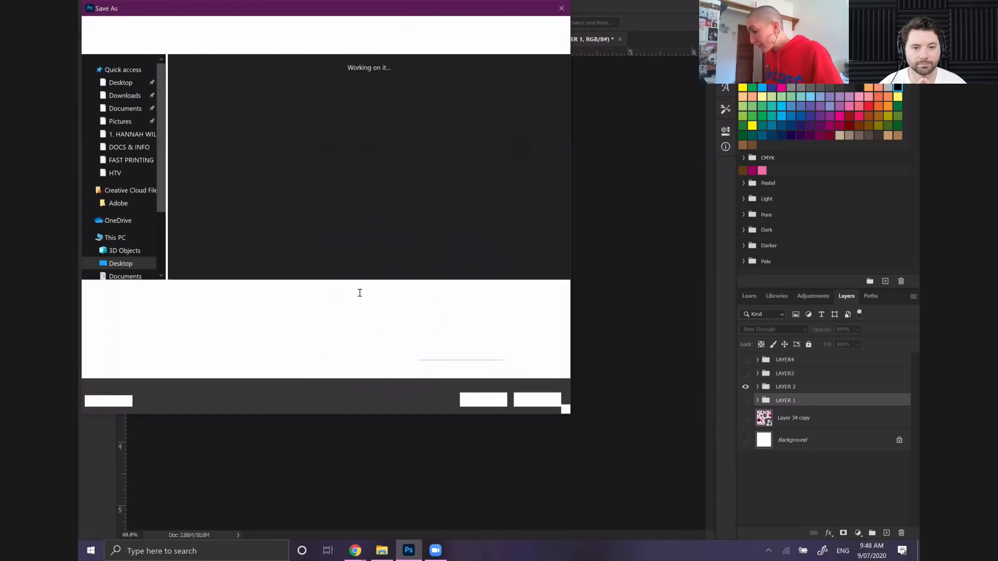
type("NEWFR")
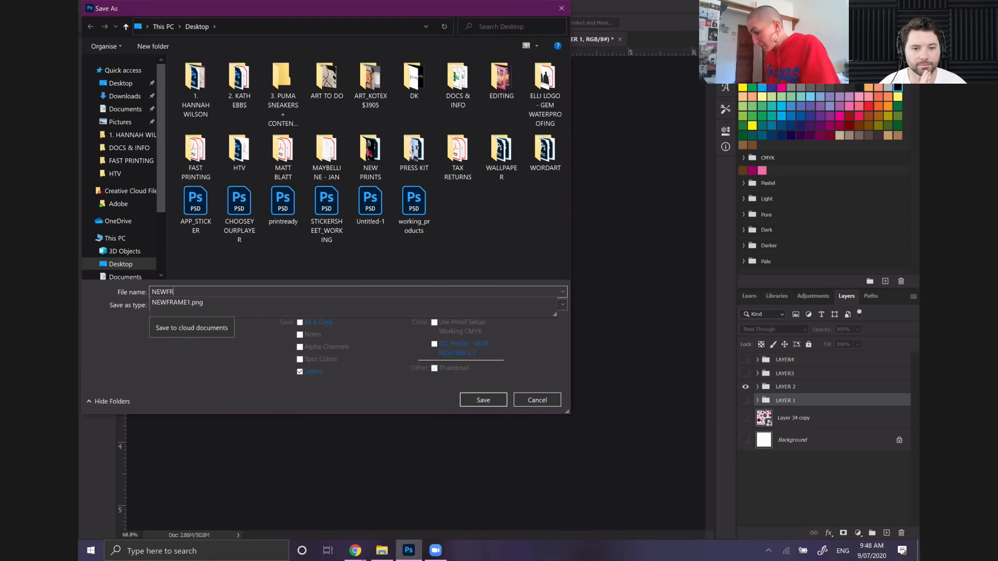
type("AME2")
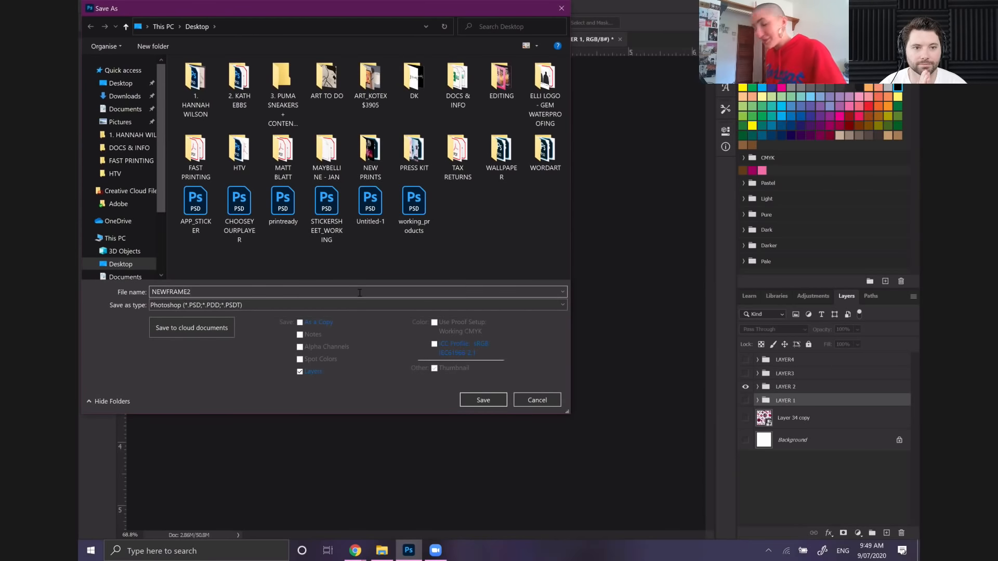
left_click(279, 305)
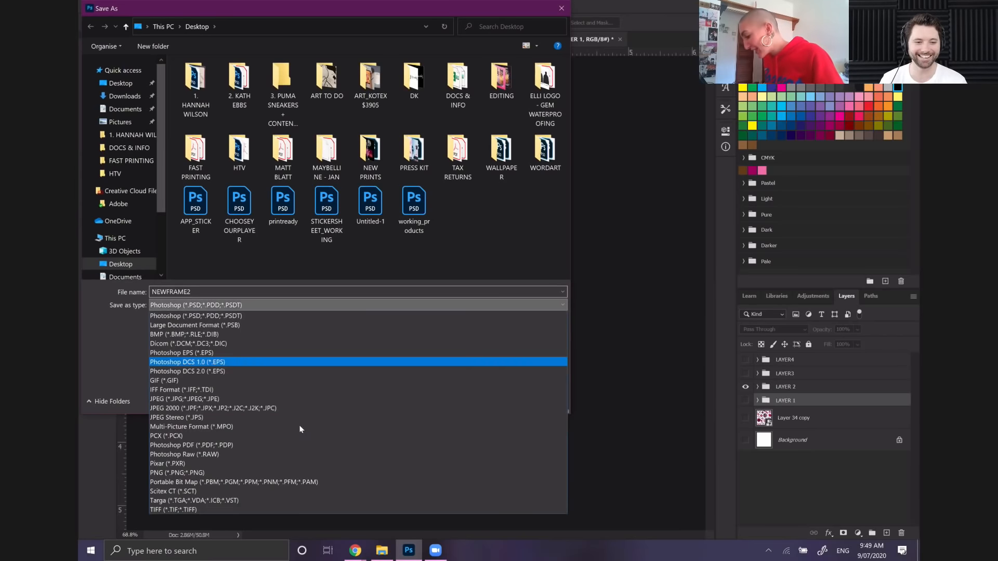
left_click(229, 469)
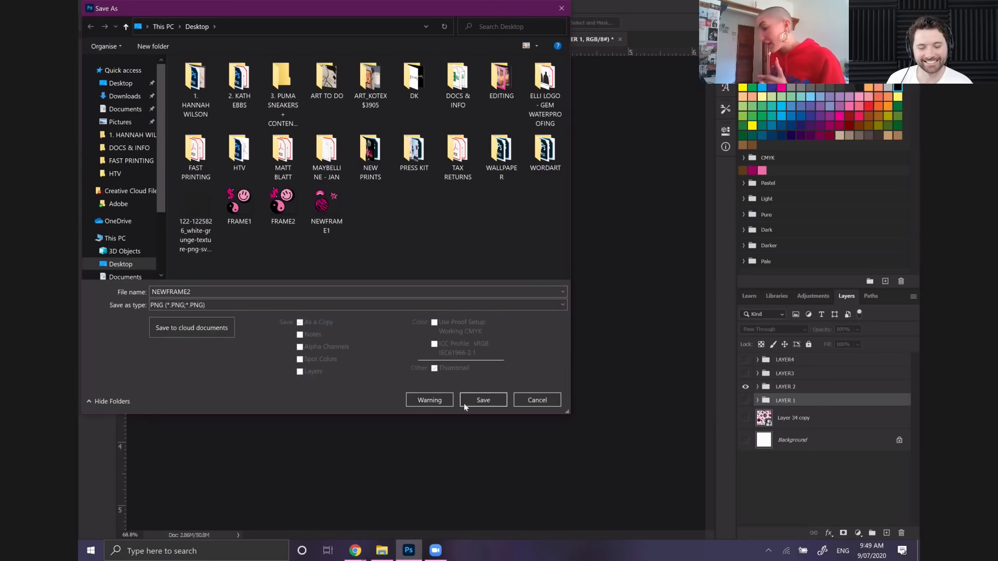
left_click(494, 400)
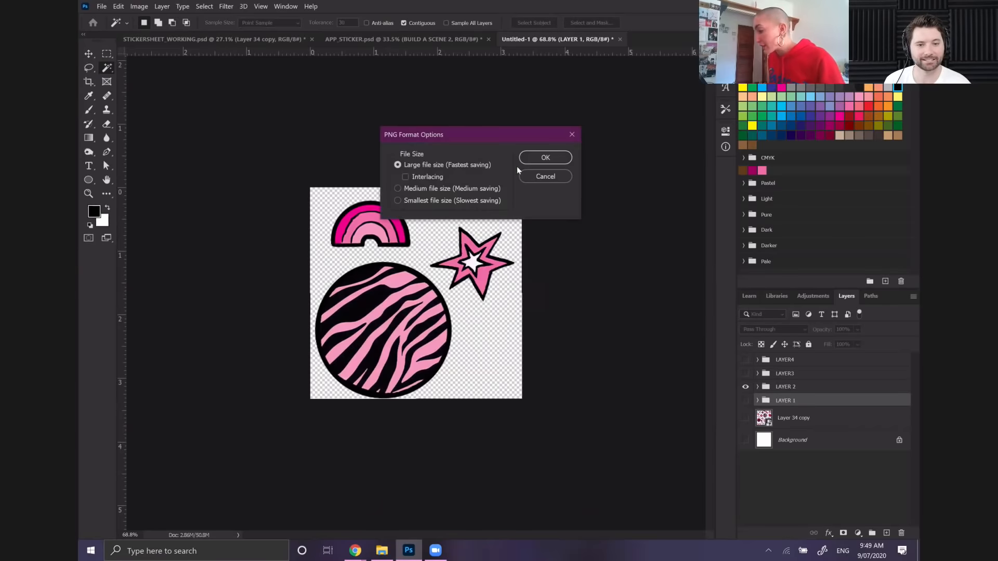
left_click(541, 158)
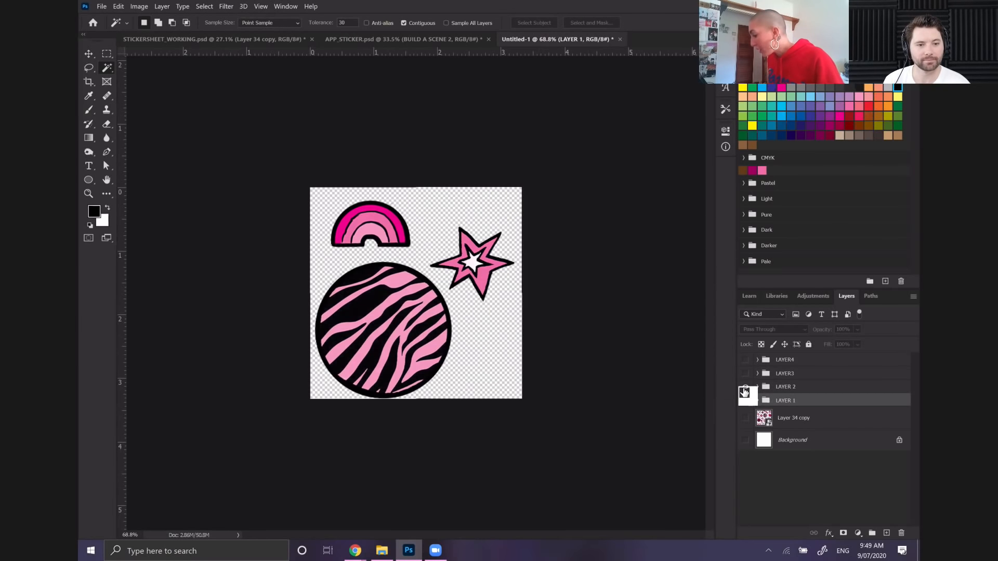
Hide the LAYER 2 group and make the LAYER3 group visible
left_click(745, 387)
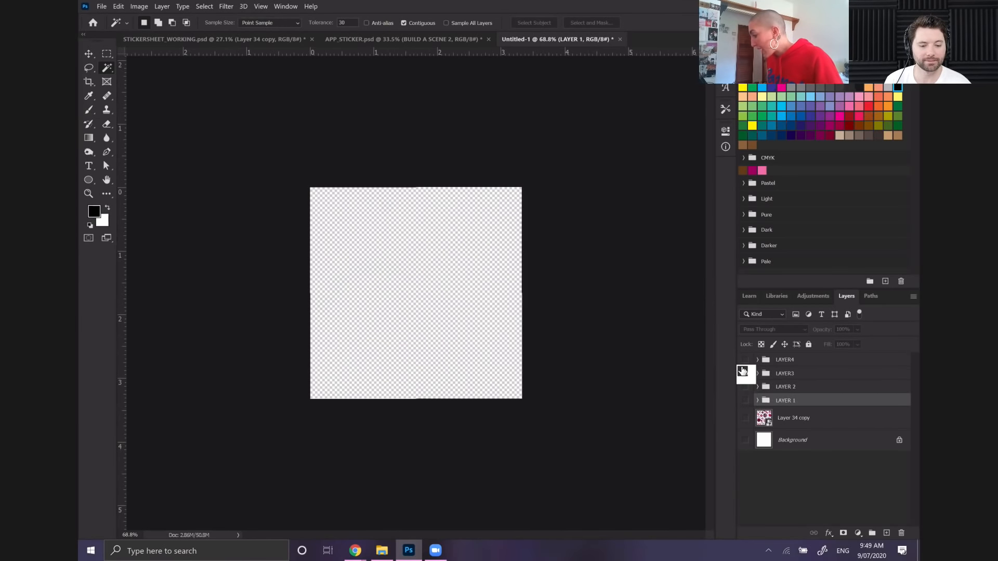
left_click(745, 373)
left_click_drag(802, 380, 379, 188)
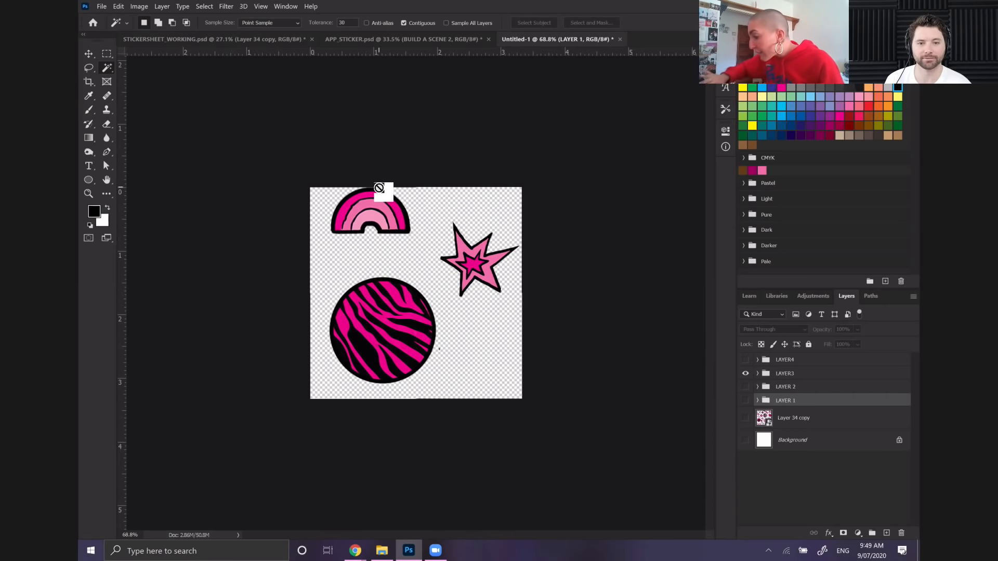
Select Layer 3 in the LAYER3 group and reduce the Eraser brush size for cleaning the stray speck beside the rainbow
scroll(379, 188, "up", 10)
scroll(379, 188, "up", 5)
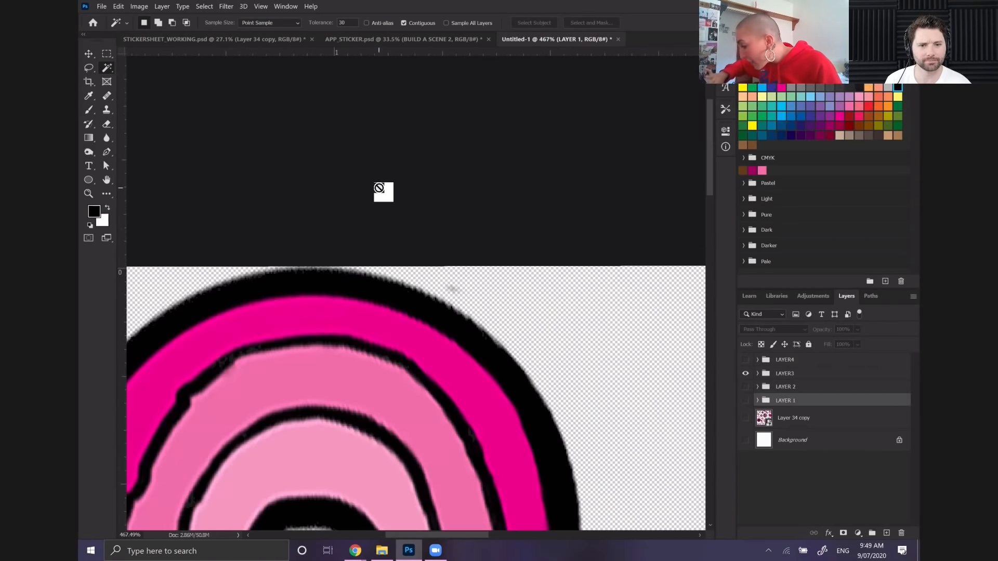
left_click_drag(379, 189, 345, 214)
left_click(106, 124)
mouse_move(779, 374)
left_mouse_down()
mouse_move(757, 375)
mouse_move(816, 379)
mouse_move(794, 436)
left_mouse_up()
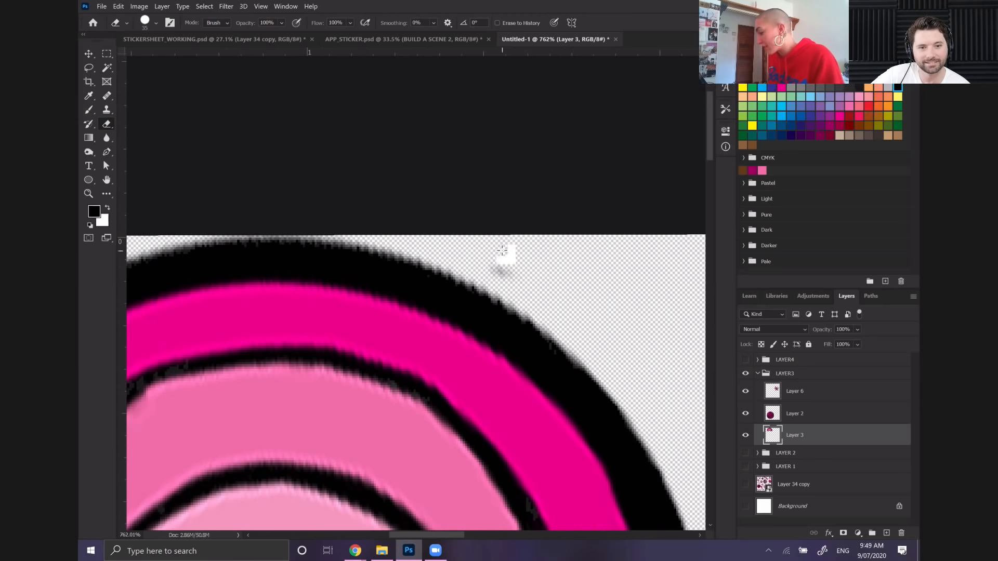
key("bracketleft")
key("bracketleft")
key("bracketleft")
key("bracketleft")
key("bracketleft")
key("bracketleft")
key("bracketleft")
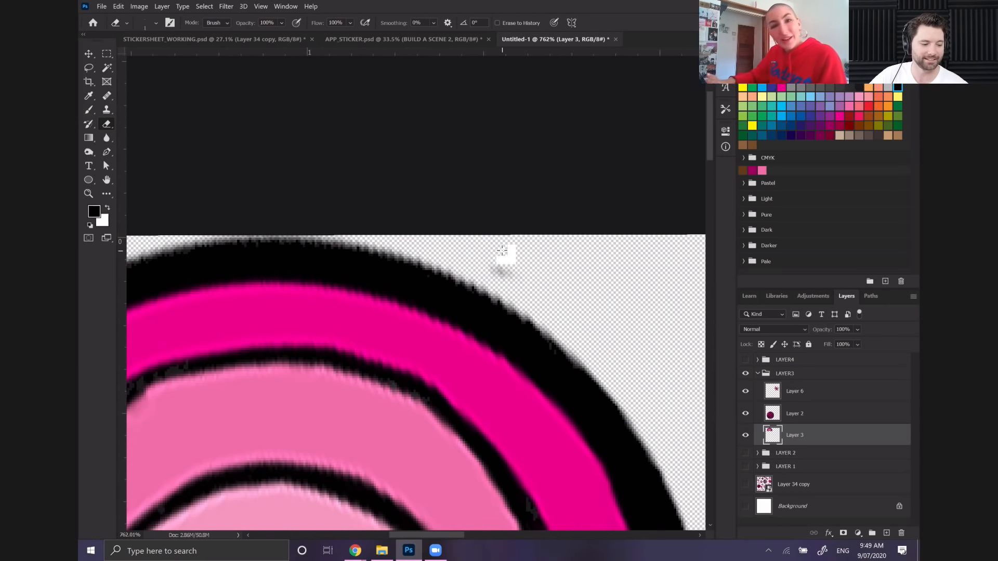
Save the LAYER3 frame to the computer's Desktop as a PNG named NEWFRAME3, accepting the PNG options
scroll(502, 250, "down", 6)
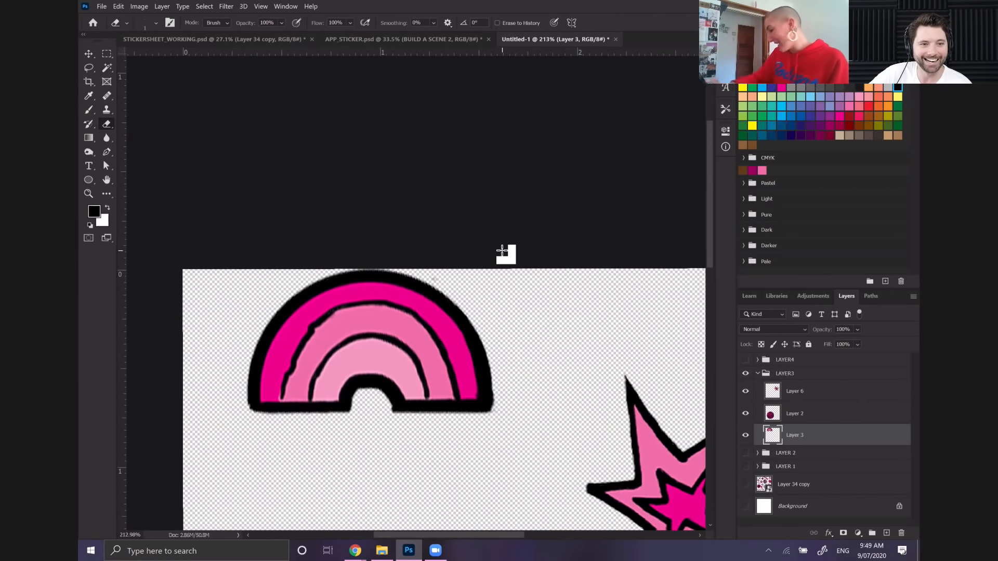
scroll(502, 250, "down", 4)
left_click(102, 7)
left_click(130, 132)
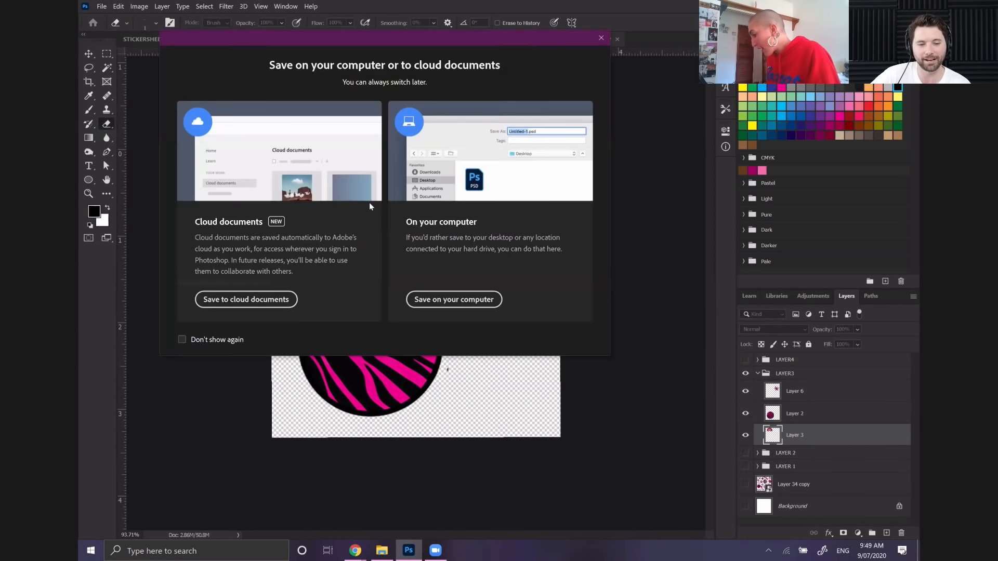
left_click(439, 300)
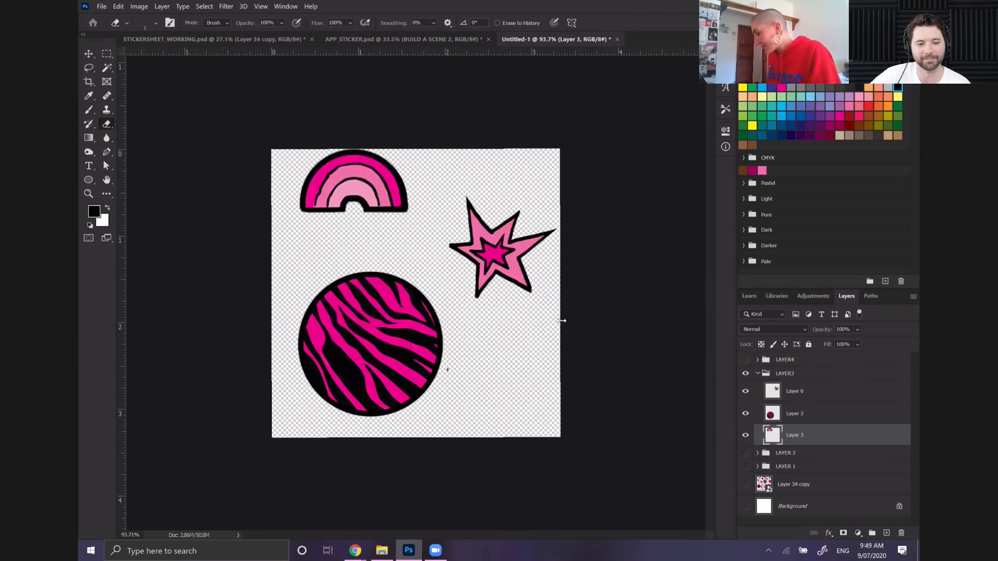
type("NE")
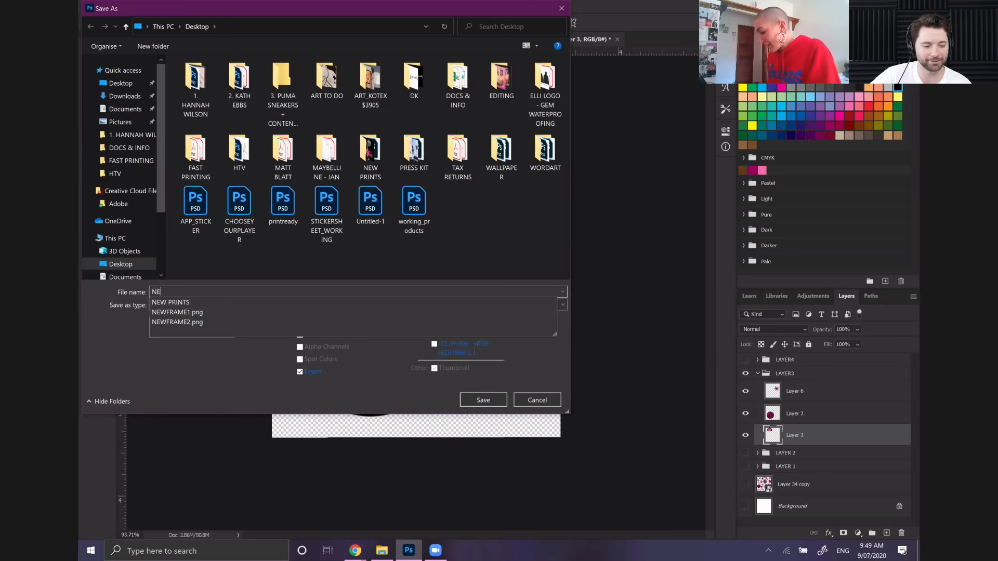
type("WFRAME")
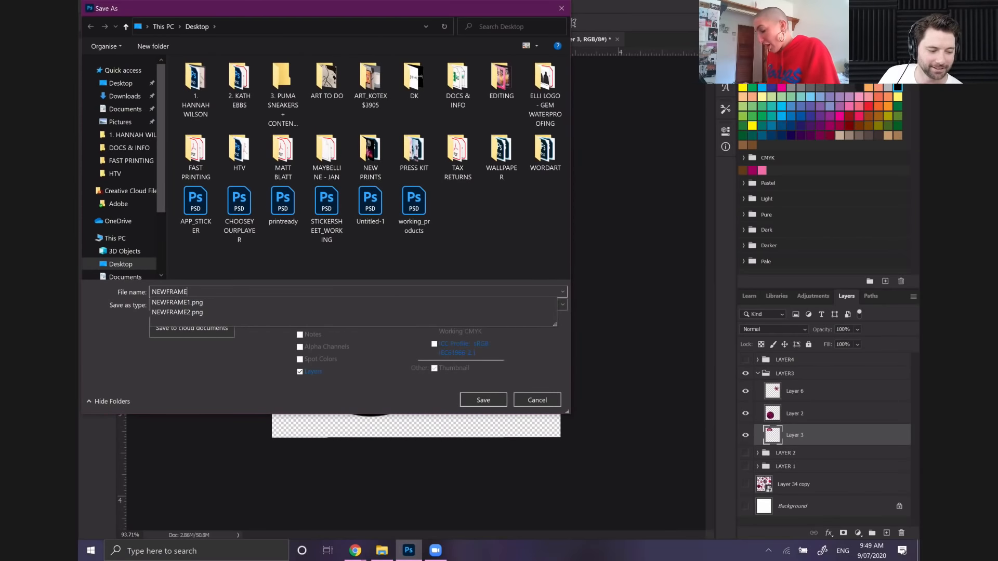
type("3")
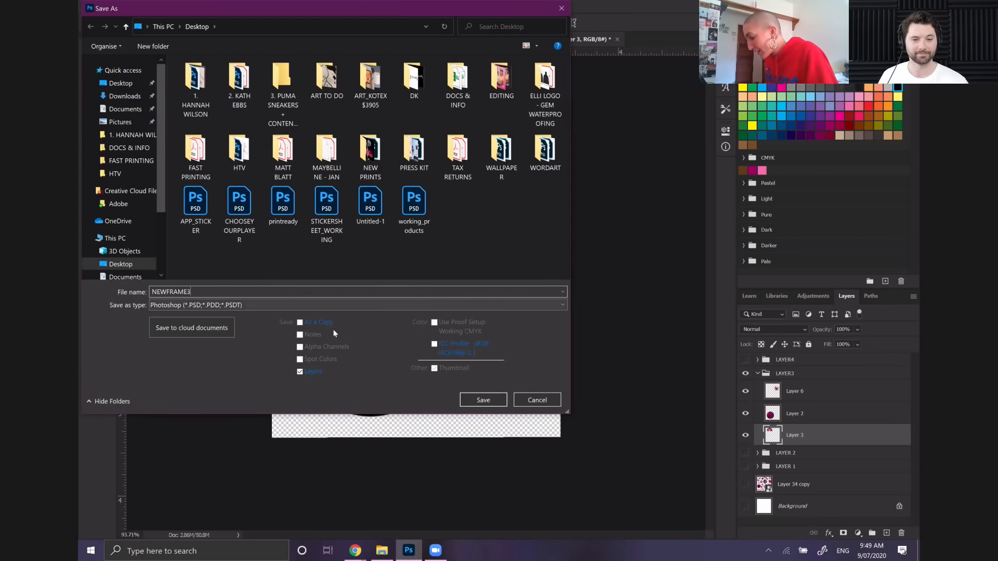
left_click(312, 305)
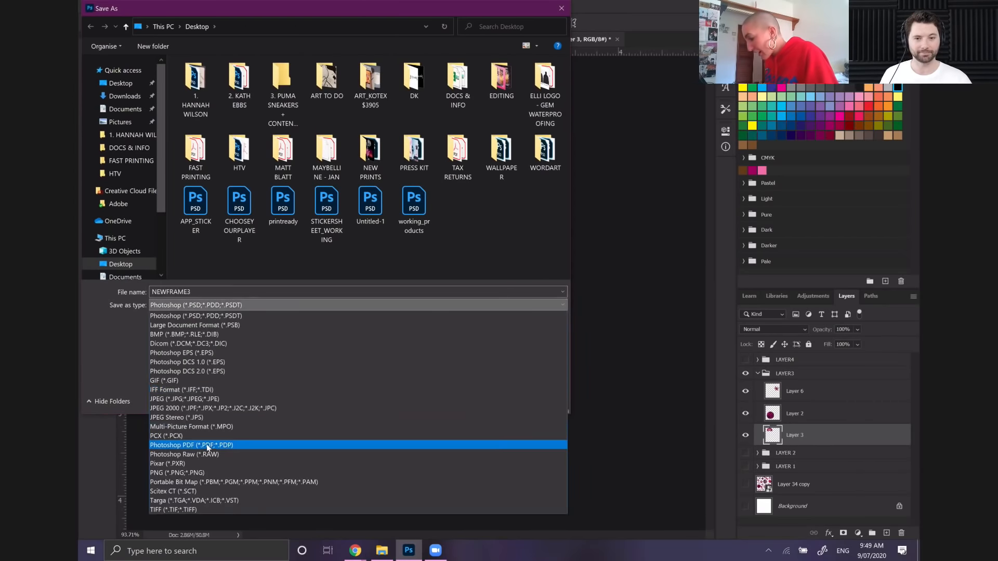
left_click(222, 472)
key("Return")
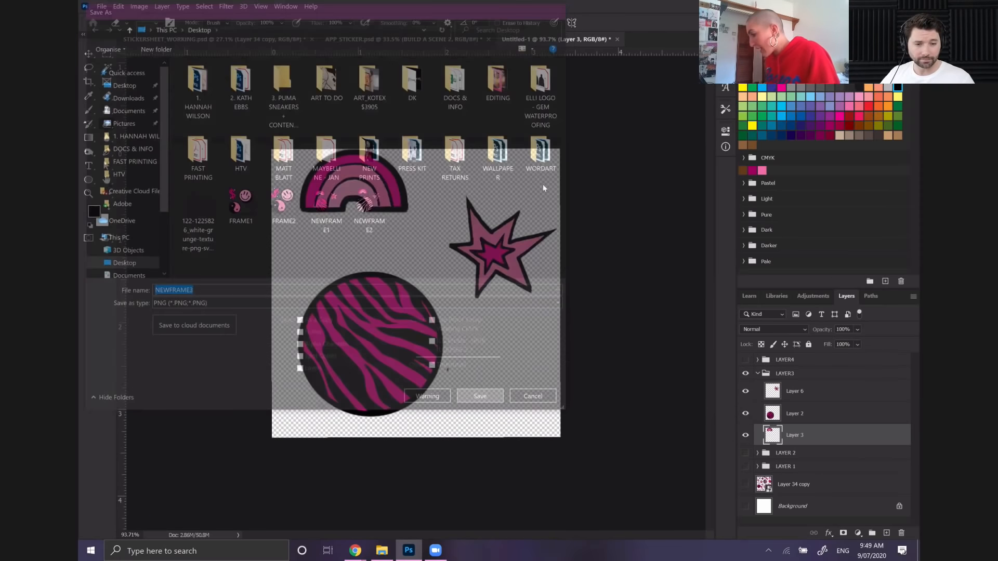
left_click(553, 163)
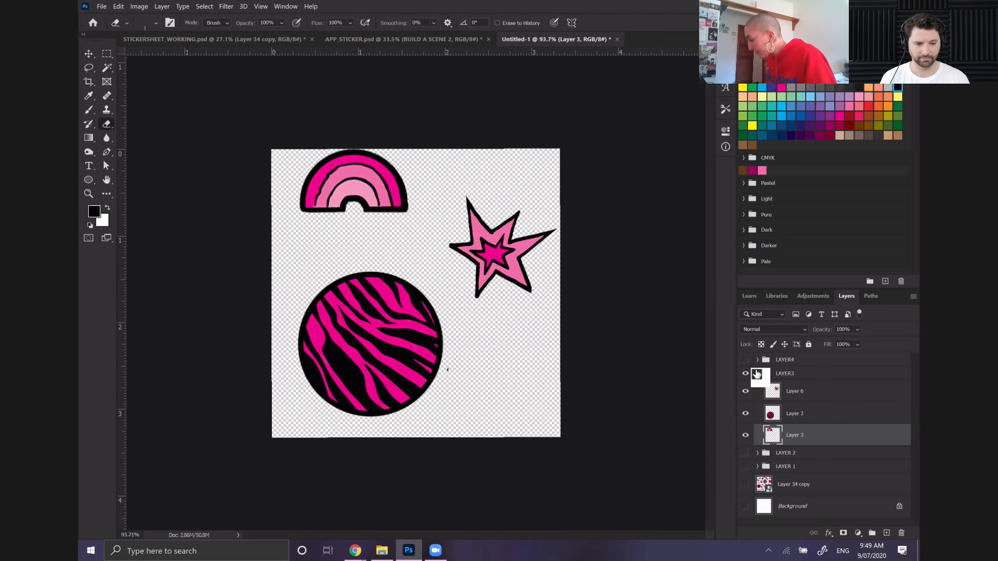
Show the LAYER4 group, hide the LAYER3 group and select LAYER4
left_click(757, 374)
left_click(746, 360)
left_click(746, 373)
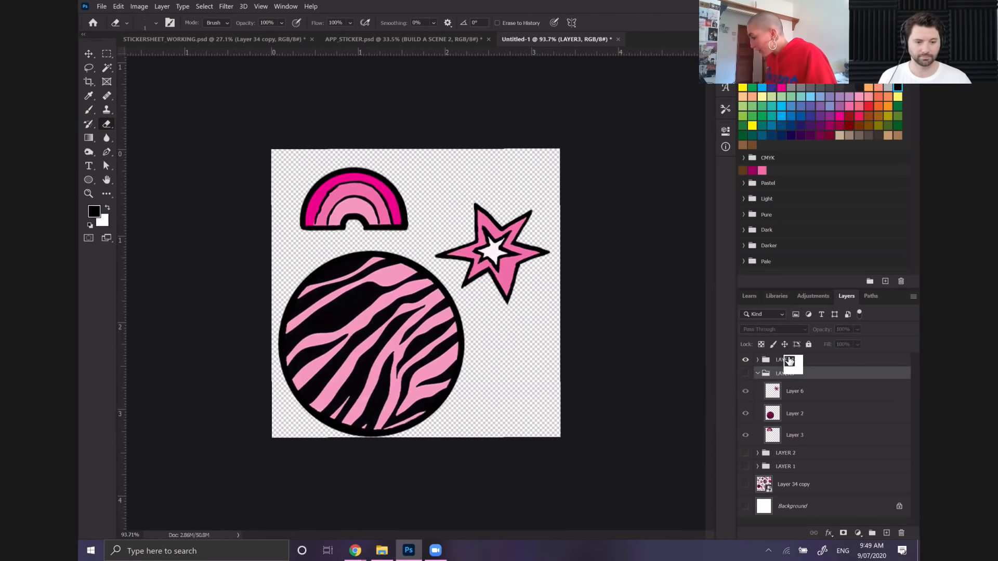
left_click(789, 360)
Save the LAYER4 frame to the computer's Desktop as a PNG named NEWFRAME4, accepting the PNG options
left_click(101, 7)
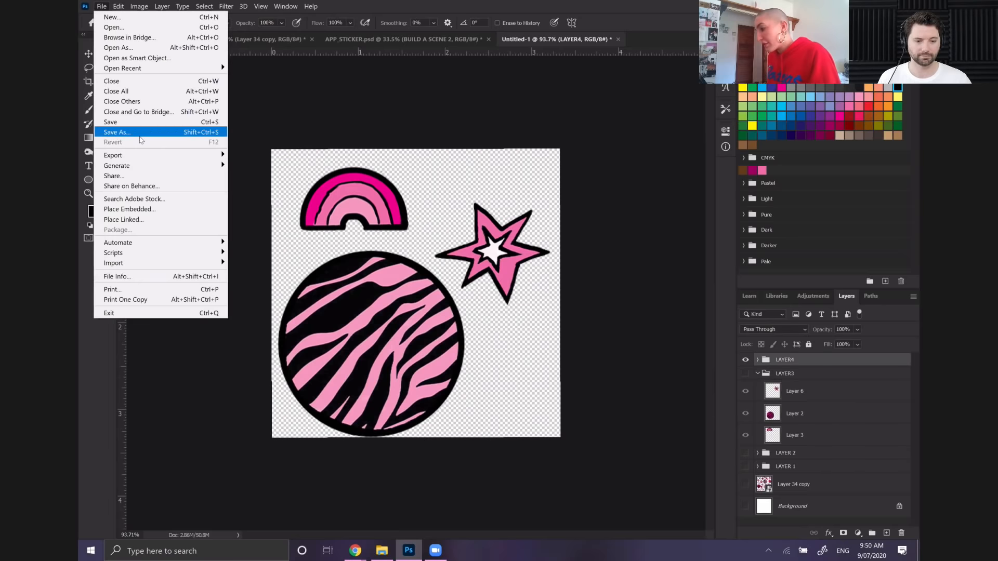
left_click(119, 130)
left_click(442, 300)
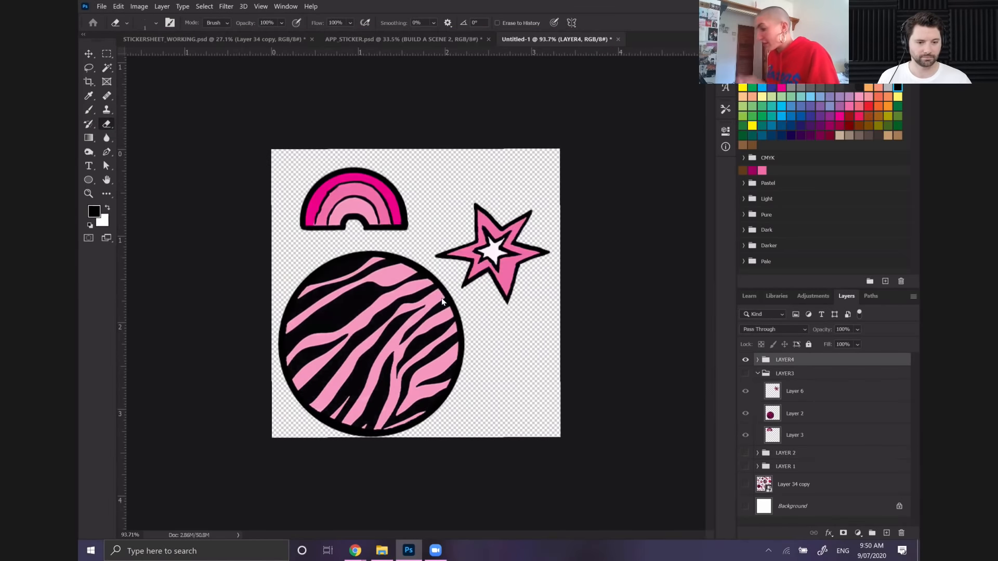
type("N")
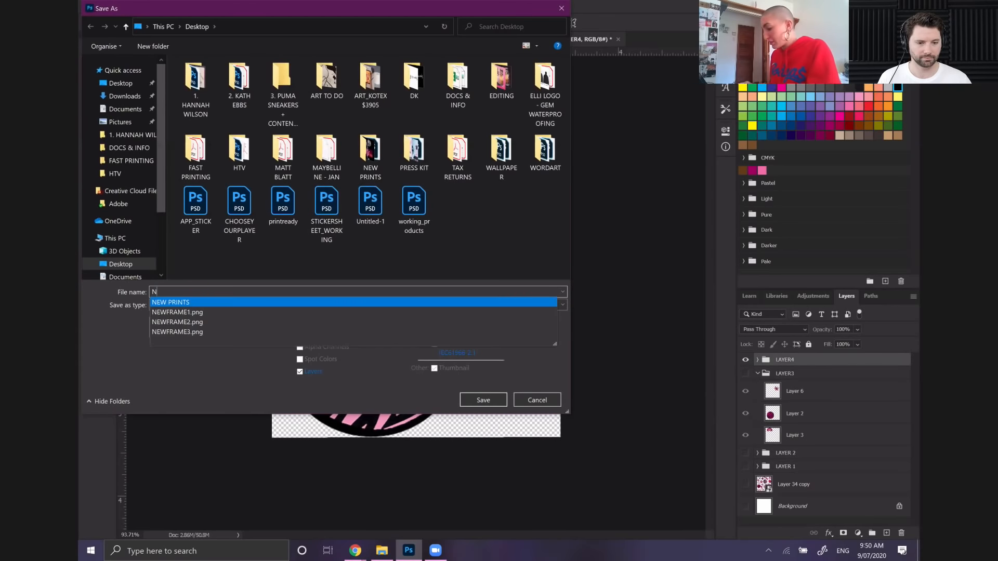
type("EWFRAME")
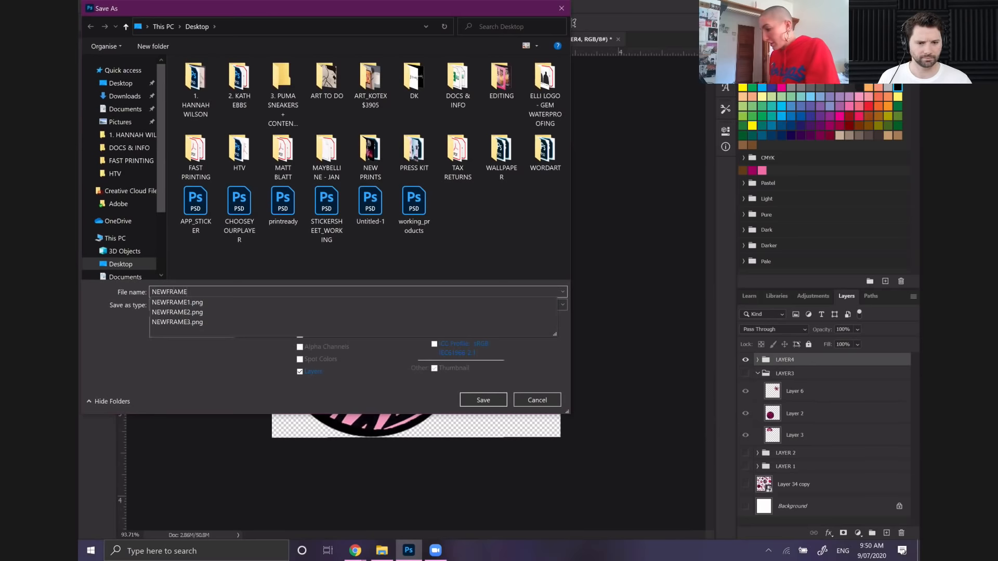
type("4")
left_click(431, 305)
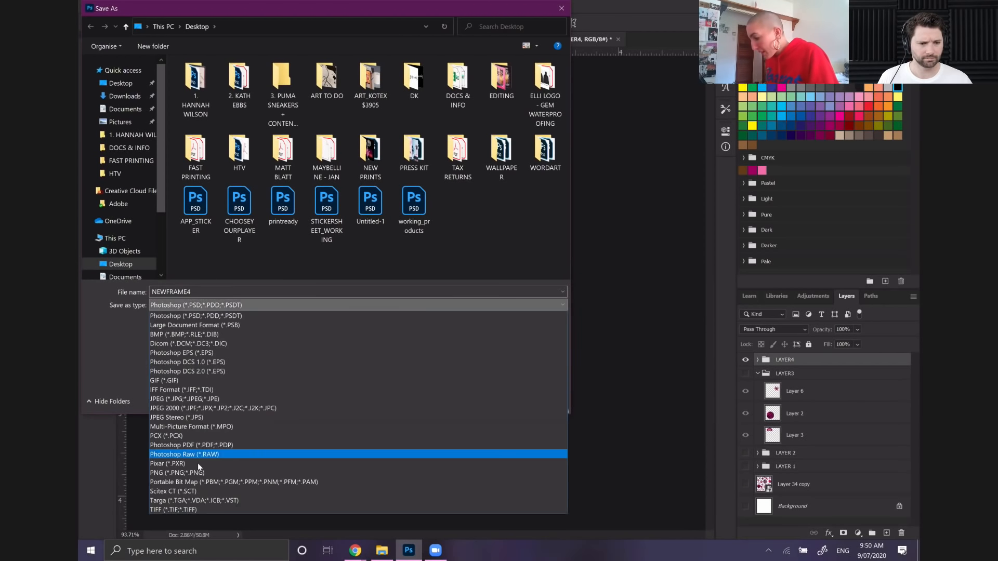
left_click(197, 473)
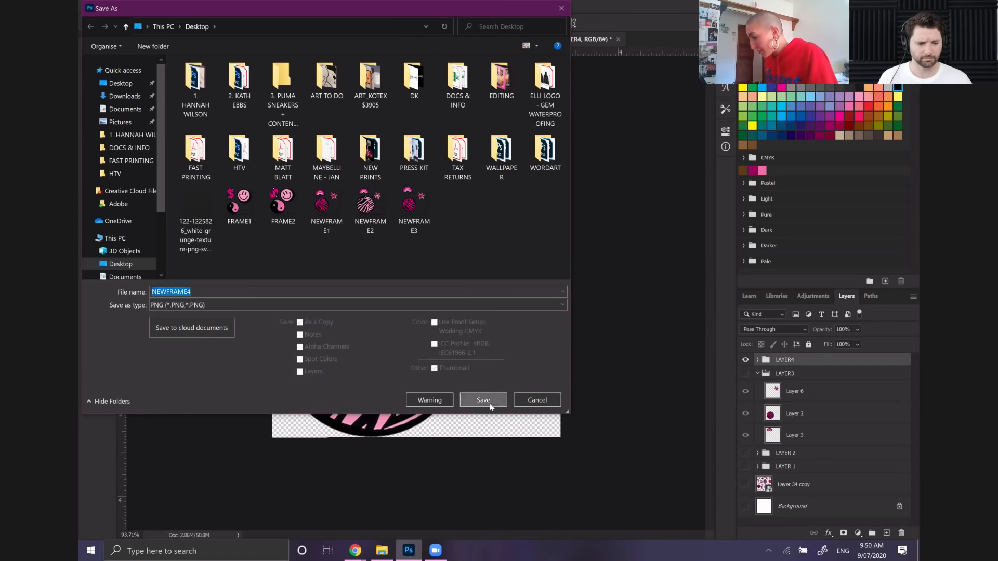
left_click(483, 400)
left_click(544, 158)
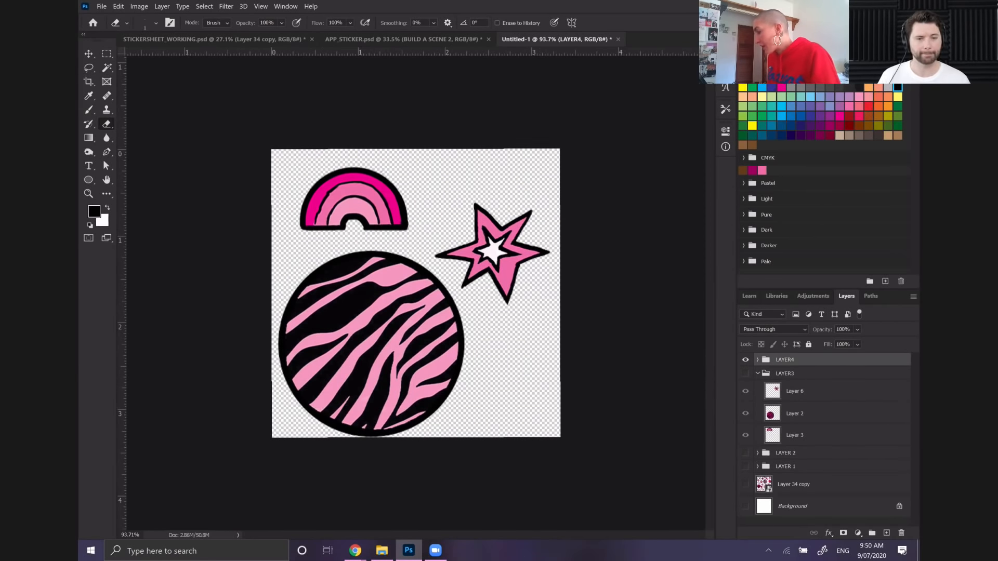
Switch from Photoshop to the Windows desktop, where the exported NEWFRAME files are stored
key("alt+Tab")
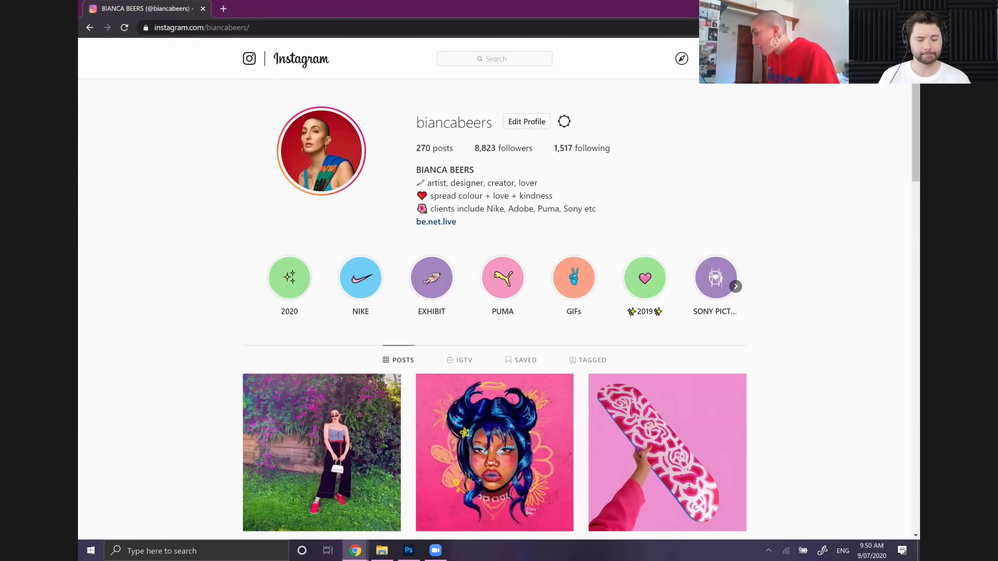
key("alt+Tab")
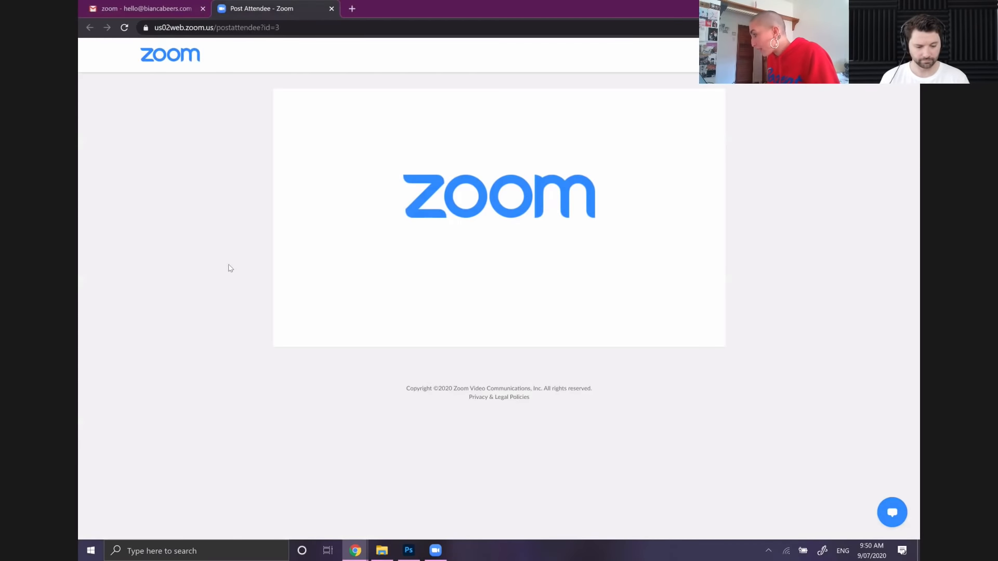
key("super+d")
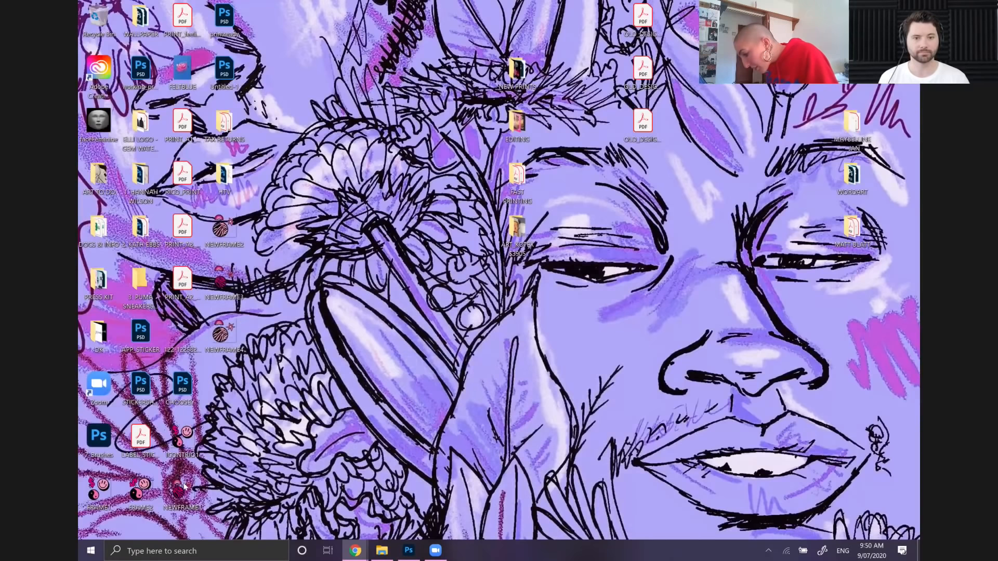
Place NEWFRAME1 with the other NEWFRAME files on the desktop and open the selected frames for viewing
left_click_drag(184, 485, 233, 378)
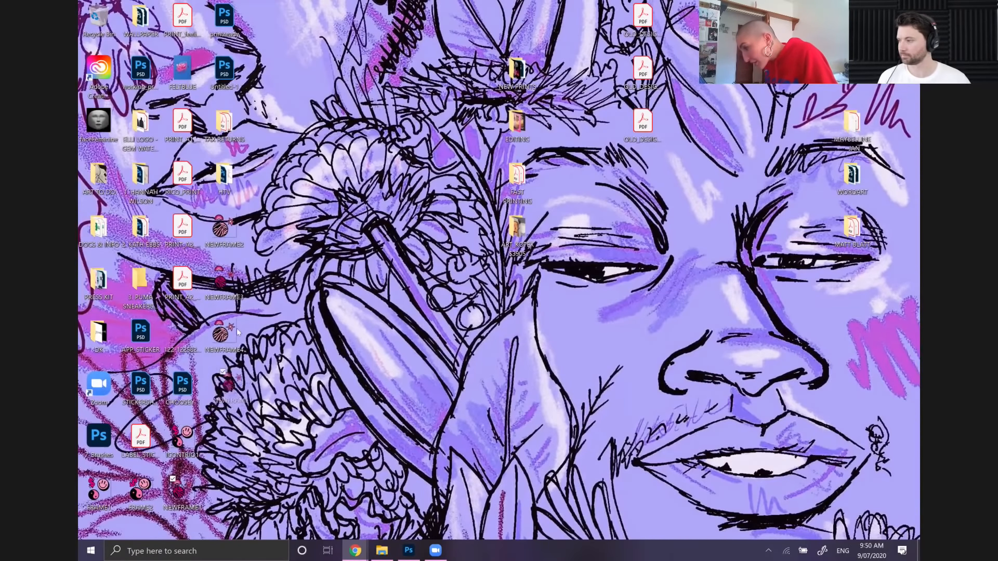
left_click_drag(237, 332, 222, 341)
left_click(222, 341)
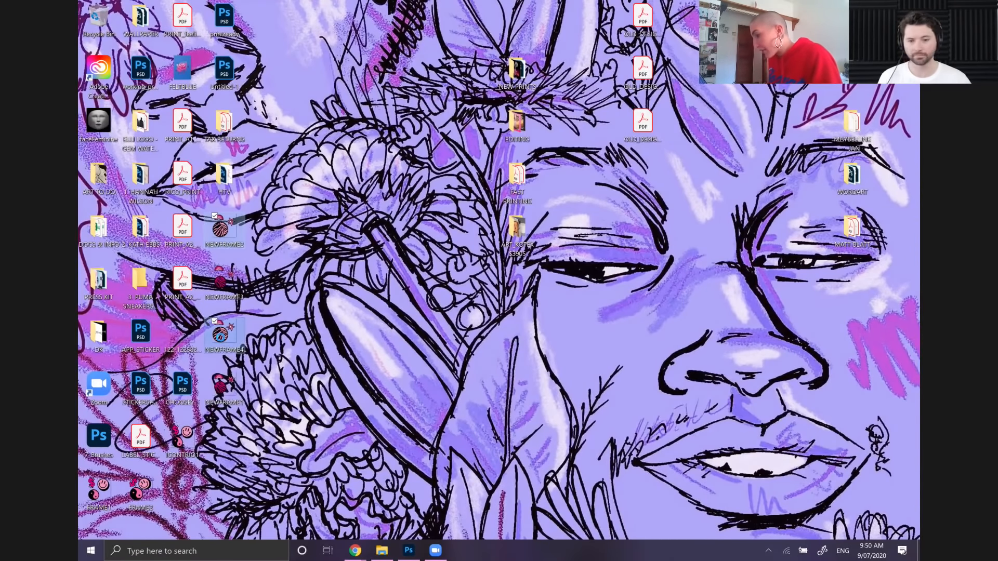
right_click(239, 280)
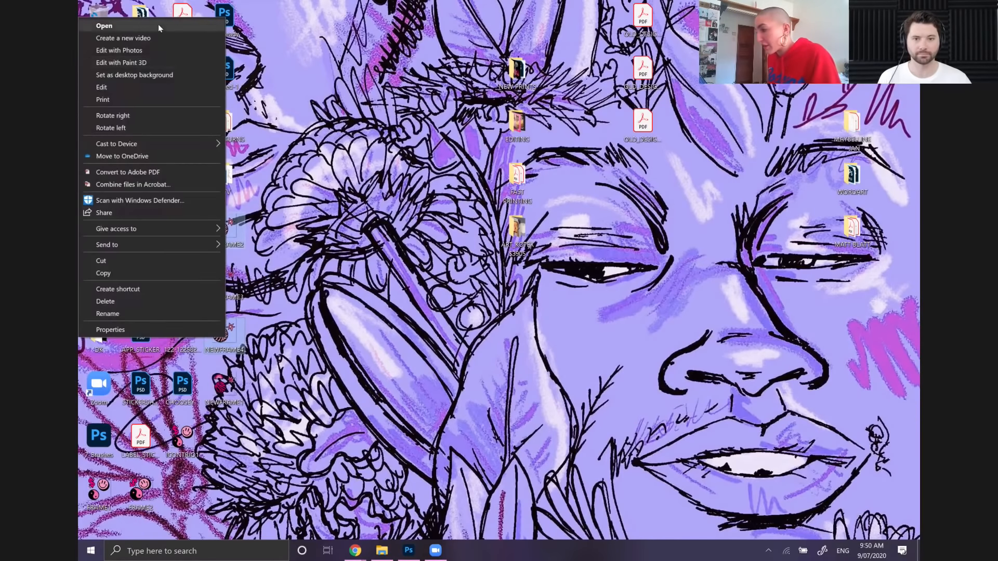
left_click(159, 27)
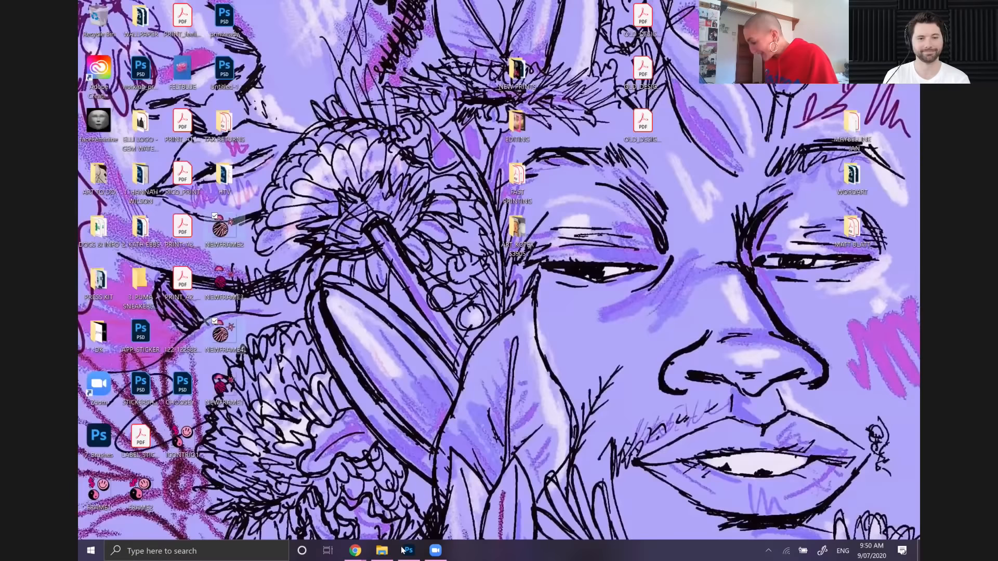
Switch back to Photoshop and start the Load Files into Stack script
left_click(403, 550)
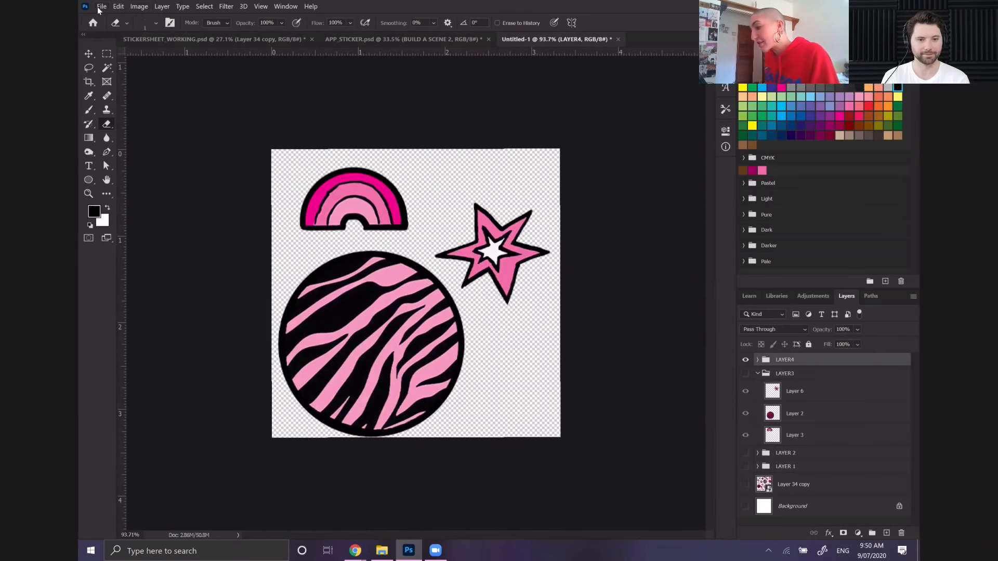
left_click(100, 8)
mouse_move(177, 155)
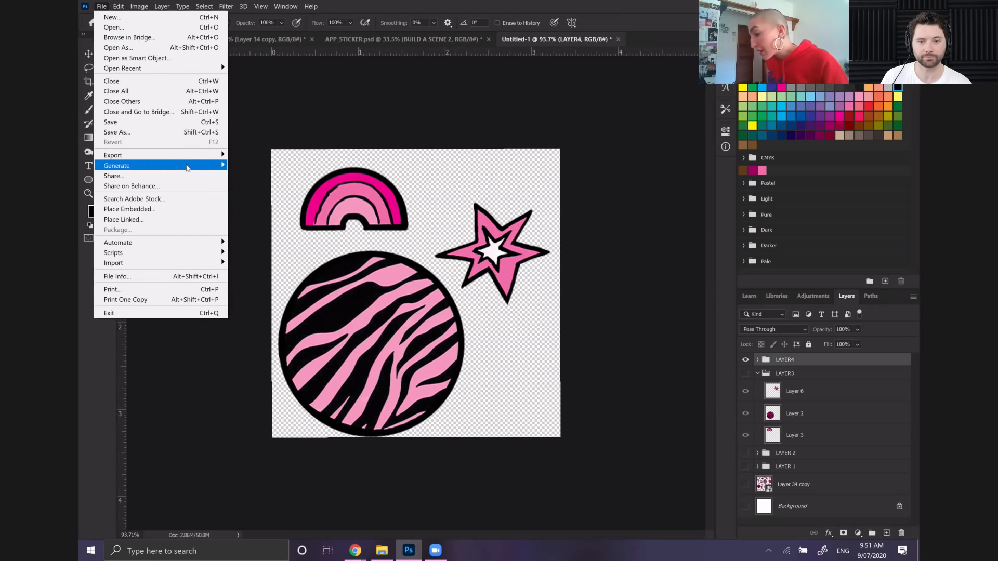
mouse_move(201, 255)
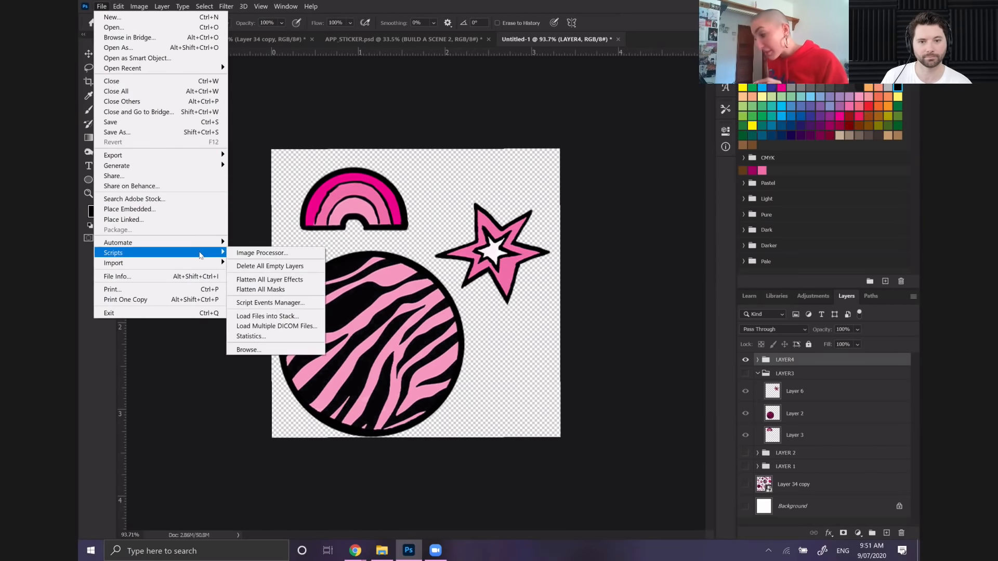
left_click(261, 315)
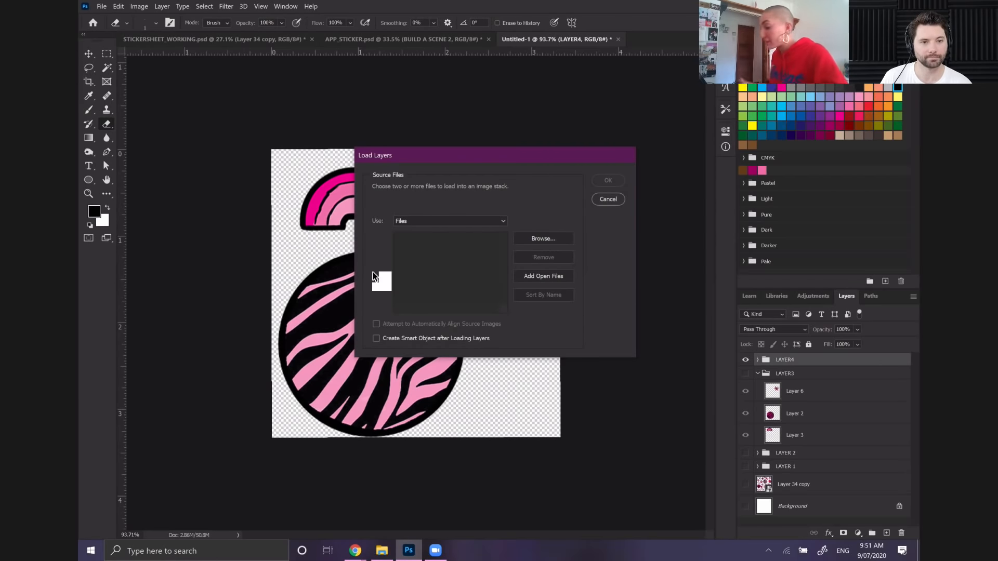
Load NEWFRAME1, NEWFRAME2, NEWFRAME3 and NEWFRAME4 from the Desktop as a stack of layers in a new document
left_click(544, 238)
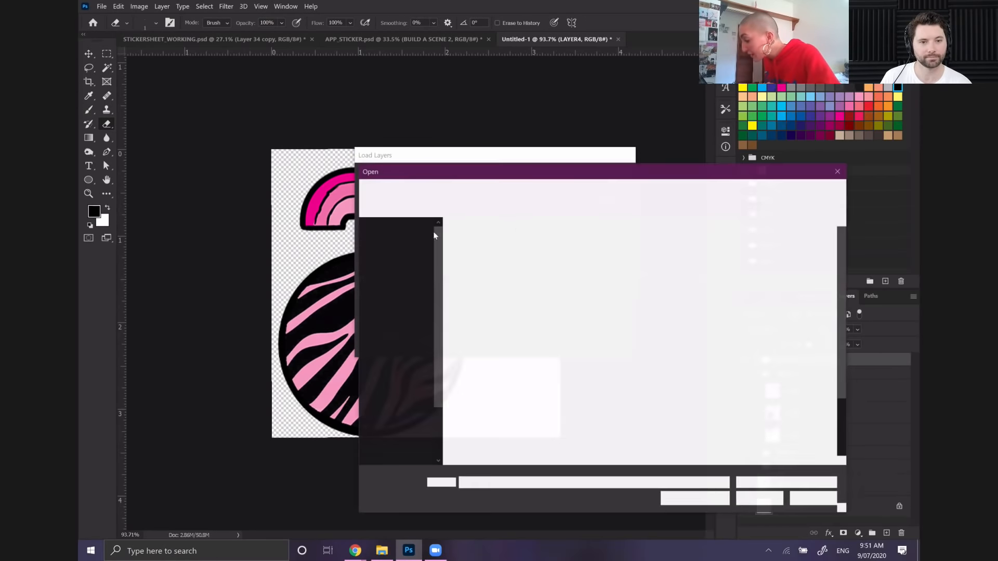
left_click(513, 437)
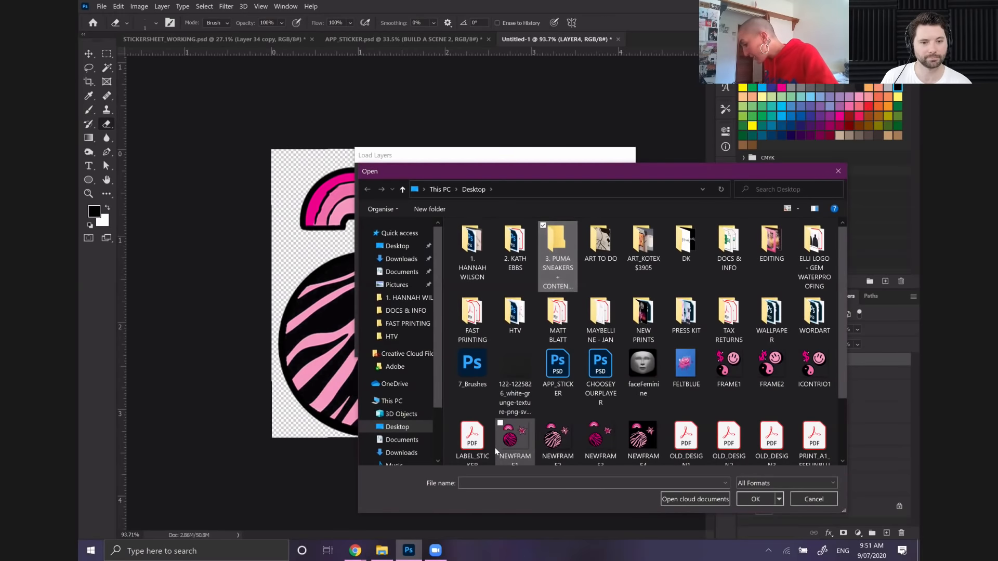
scroll(625, 409, "down", 1)
left_click(556, 364, "ctrl")
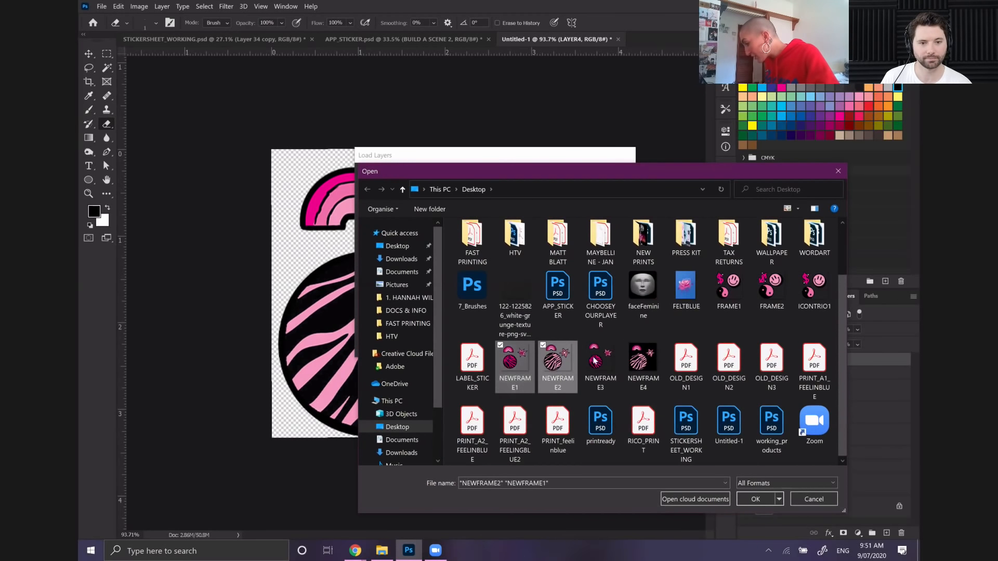
left_click(599, 364, "ctrl")
left_click(639, 366, "ctrl")
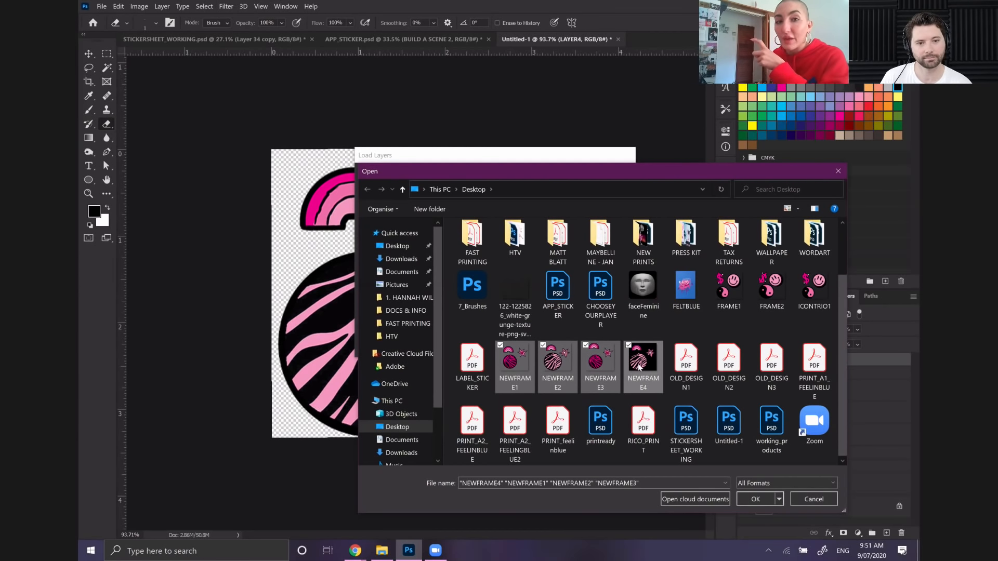
left_click(764, 503)
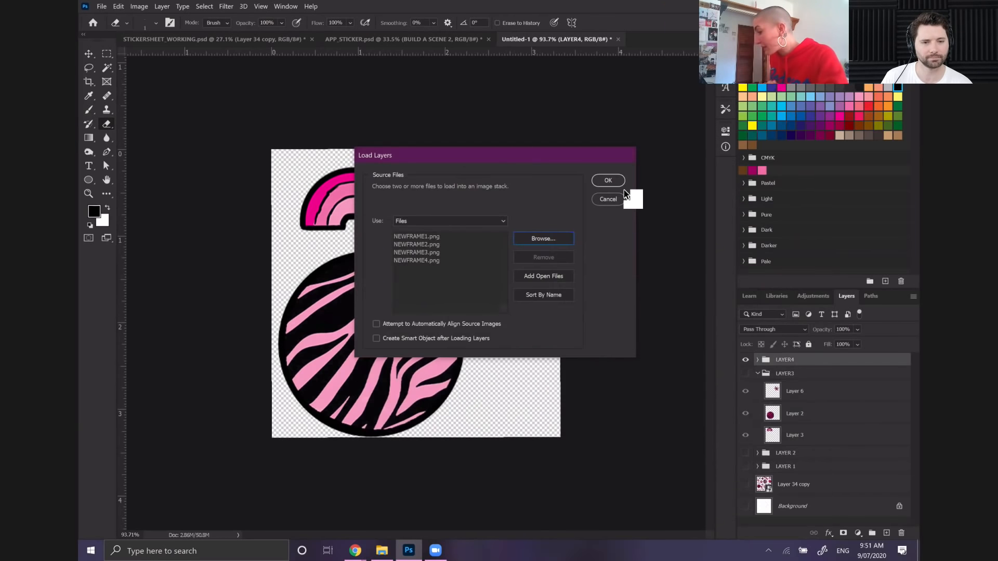
left_click(611, 180)
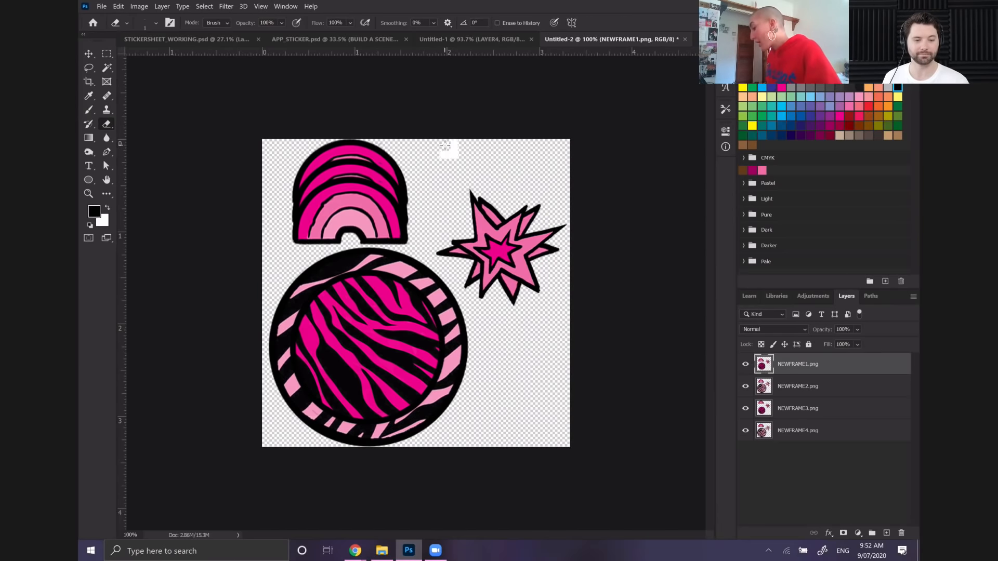
Show the Timeline and create a video timeline from the four frame layers
left_click(285, 7)
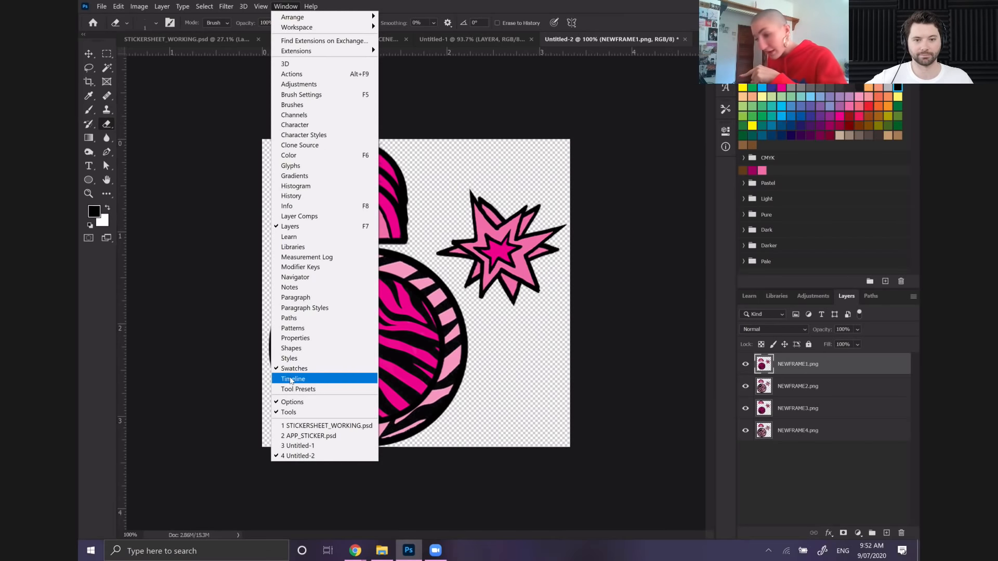
left_click(291, 380)
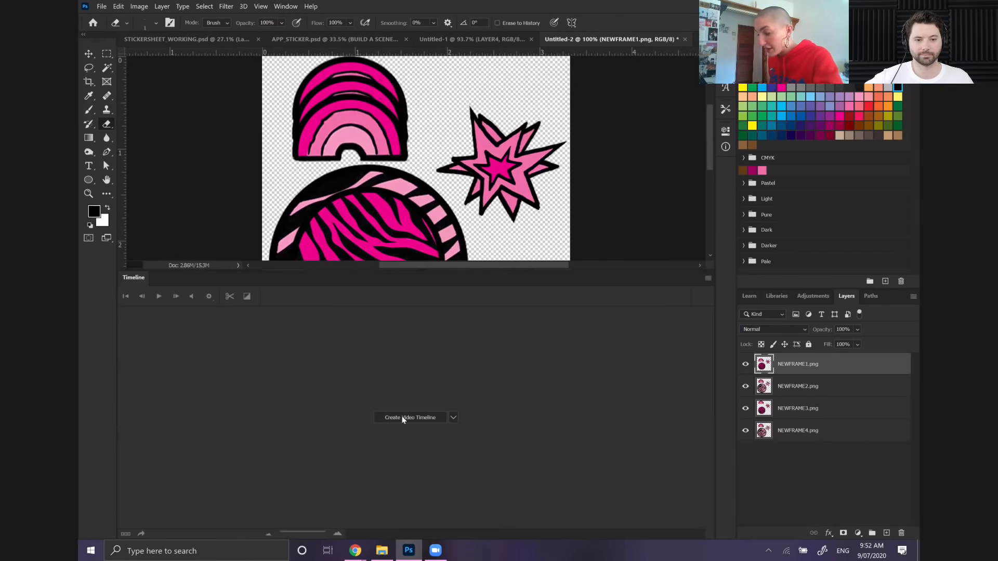
left_click(454, 418)
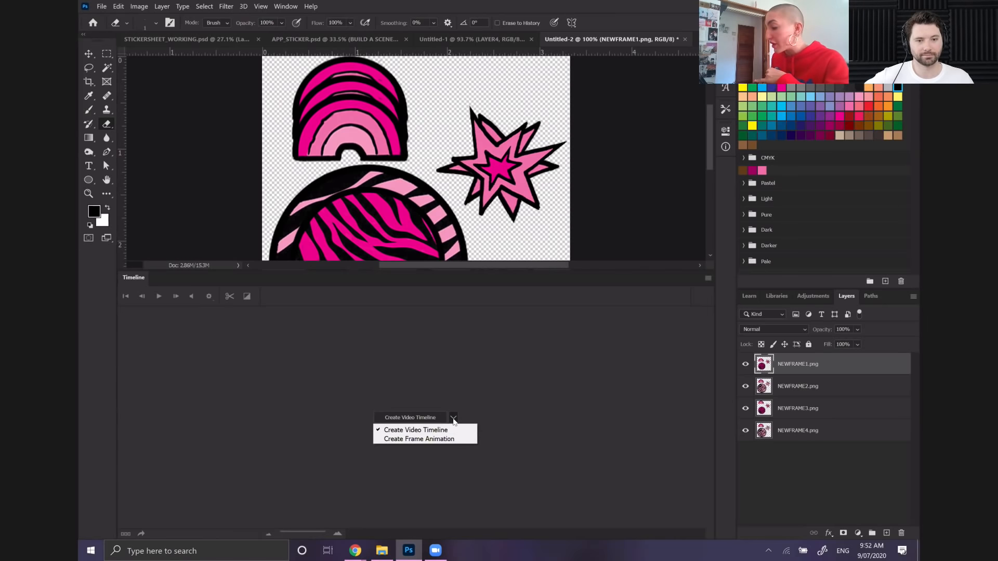
left_click(396, 417)
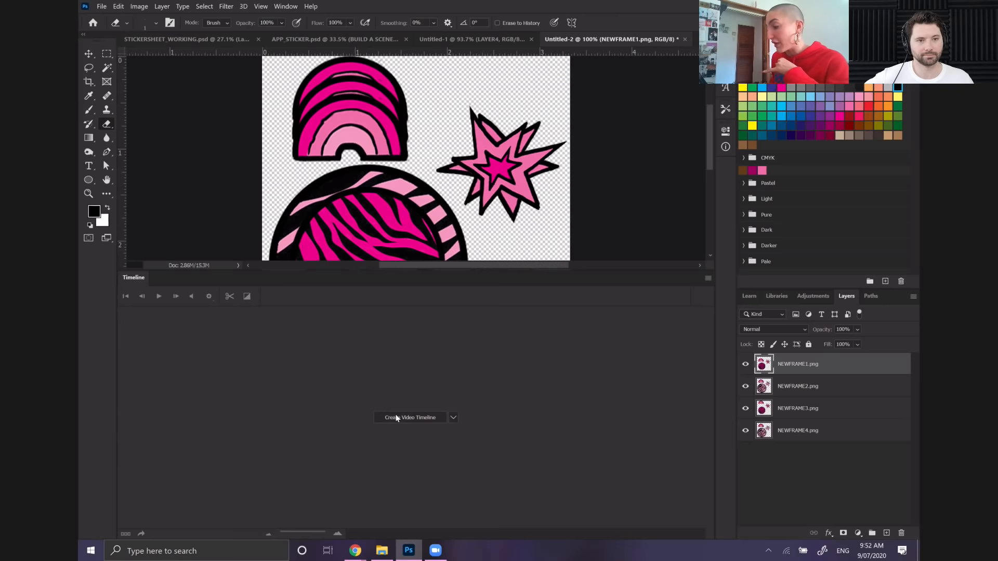
left_click(396, 418)
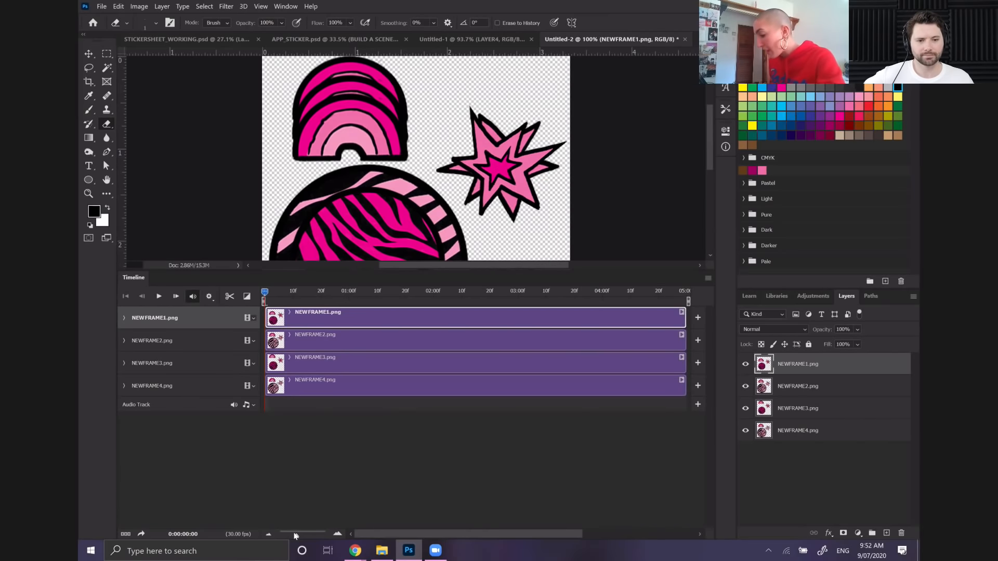
Stagger the four clips so they follow one another from NEWFRAME1 to NEWFRAME4, and convert the timeline to a frame animation
mouse_move(294, 536)
left_mouse_down()
mouse_move(308, 536)
mouse_move(287, 532)
left_mouse_up()
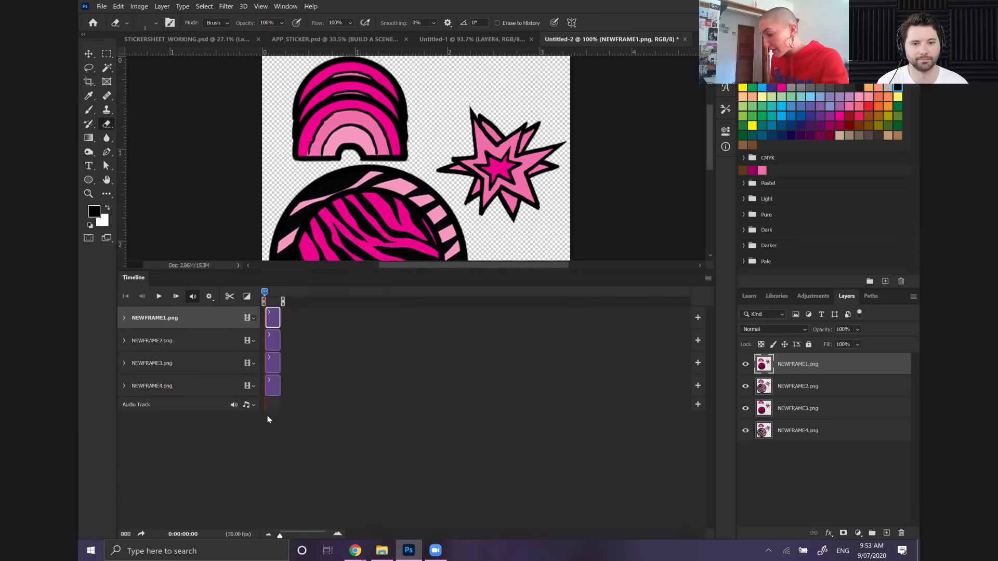
left_click_drag(272, 339, 321, 386)
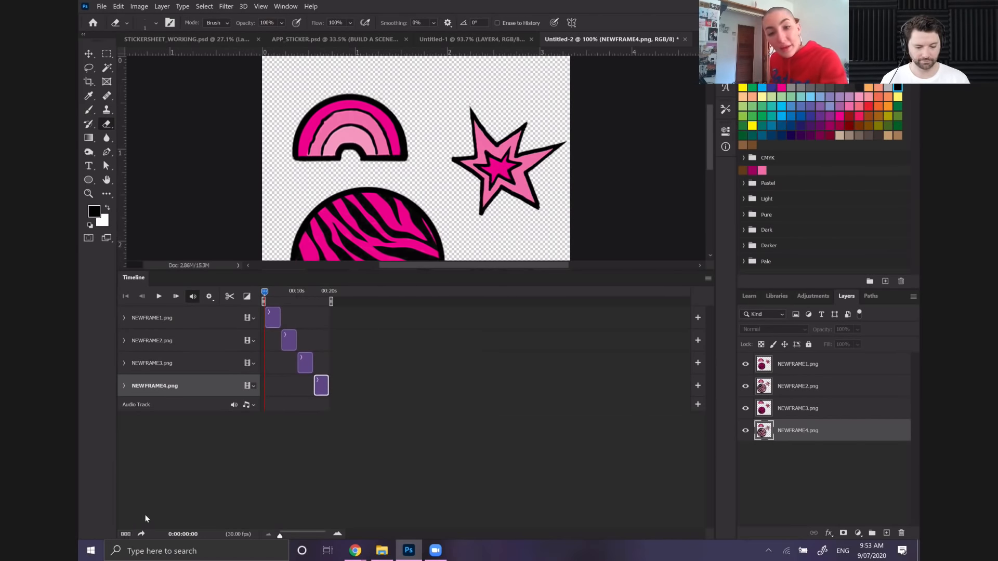
left_click(125, 540)
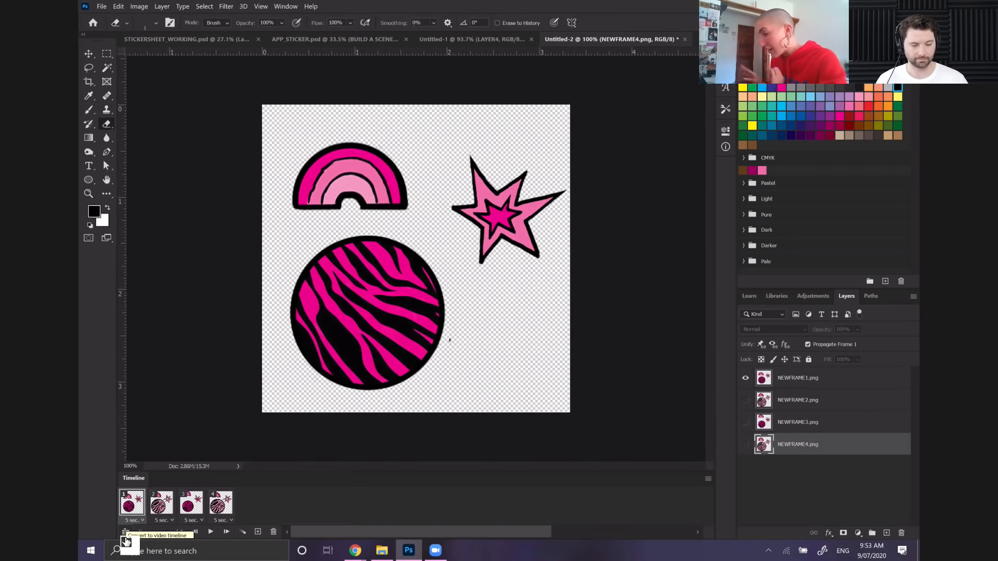
Set a custom delay of 0.3 seconds for animation frames 1 and 2
left_click(142, 521)
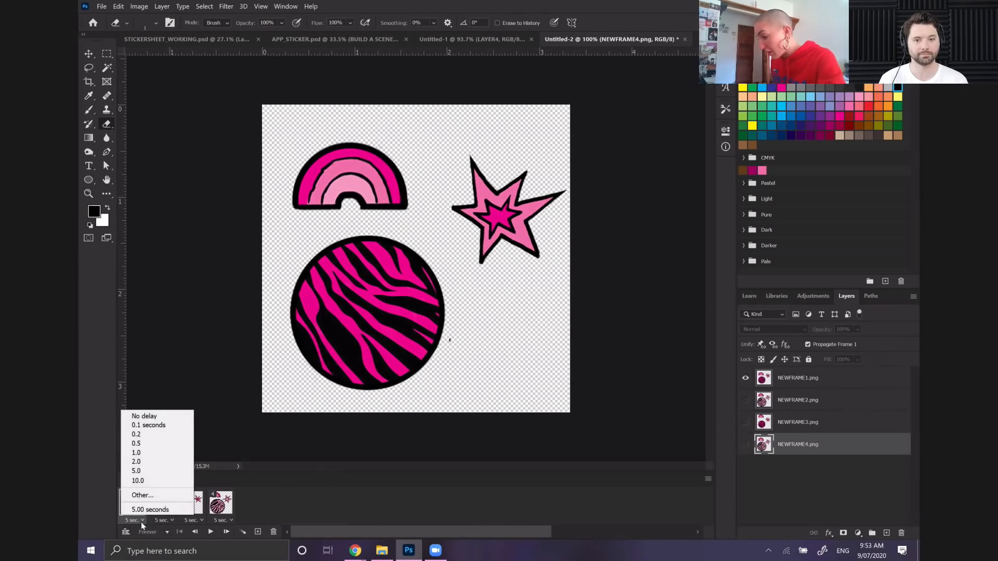
left_click(151, 495)
type("0.3")
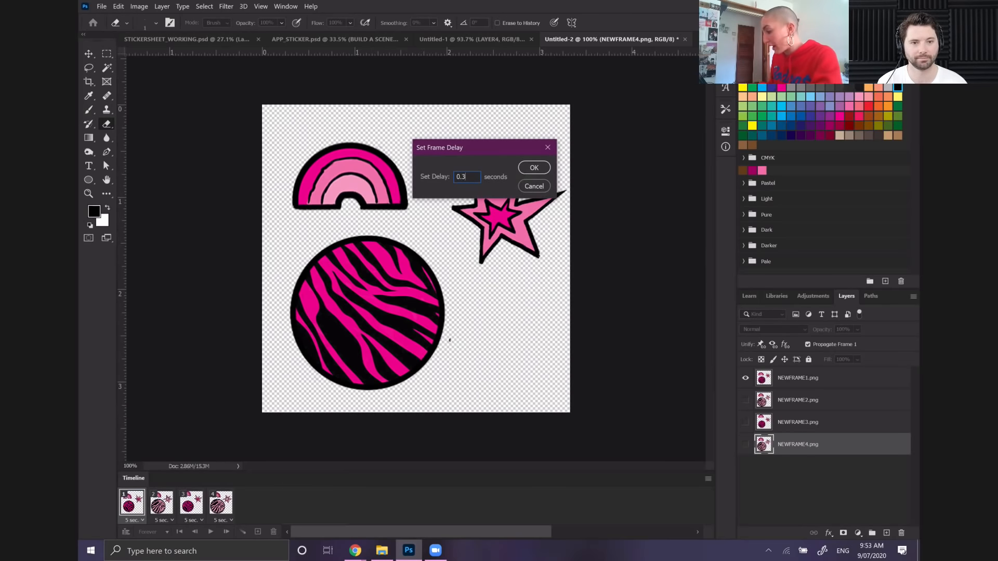
key("Return")
left_click(163, 520)
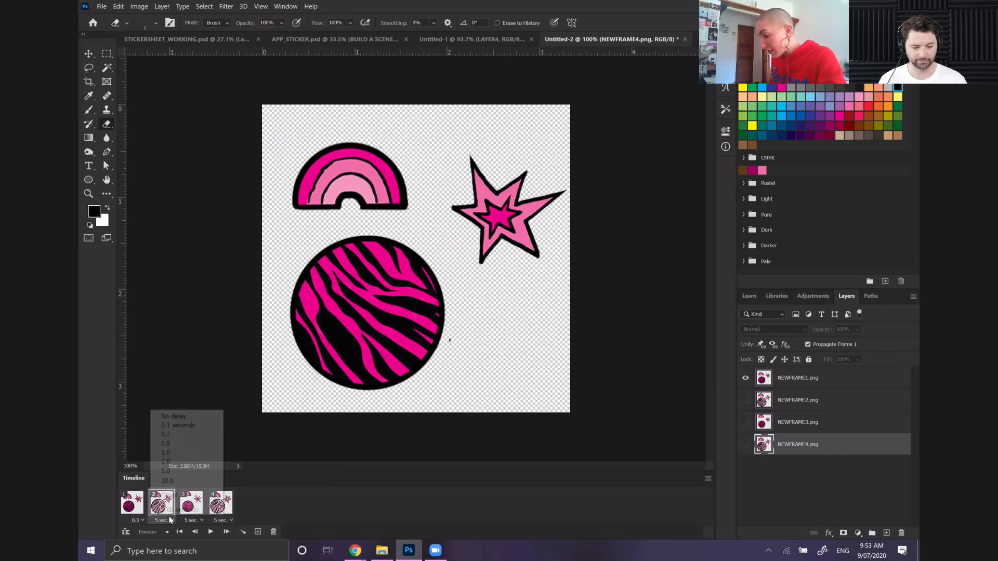
left_click(171, 493)
type("0.")
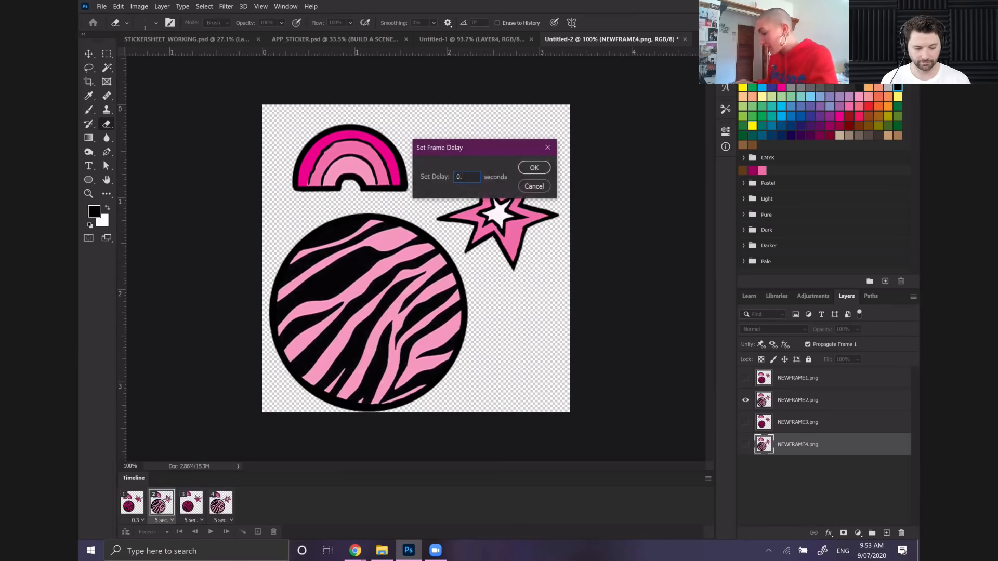
key("Return")
Set a custom delay of 0.3 seconds for animation frames 3 and 4
left_click(200, 505)
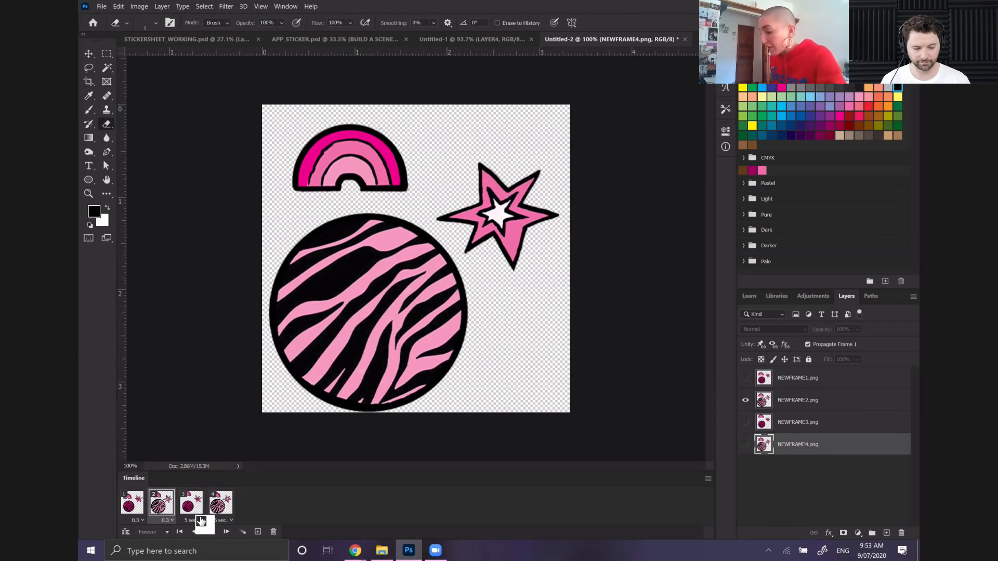
left_click(202, 521)
left_click(202, 495)
type("0.3")
key("Return")
left_click(221, 503)
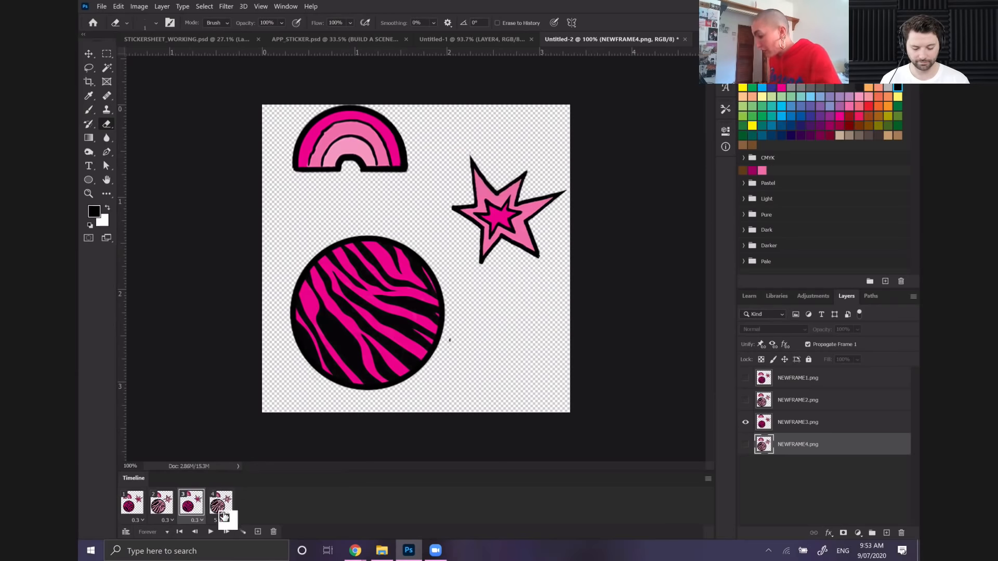
left_click(225, 520)
left_click(240, 494)
type("0.3")
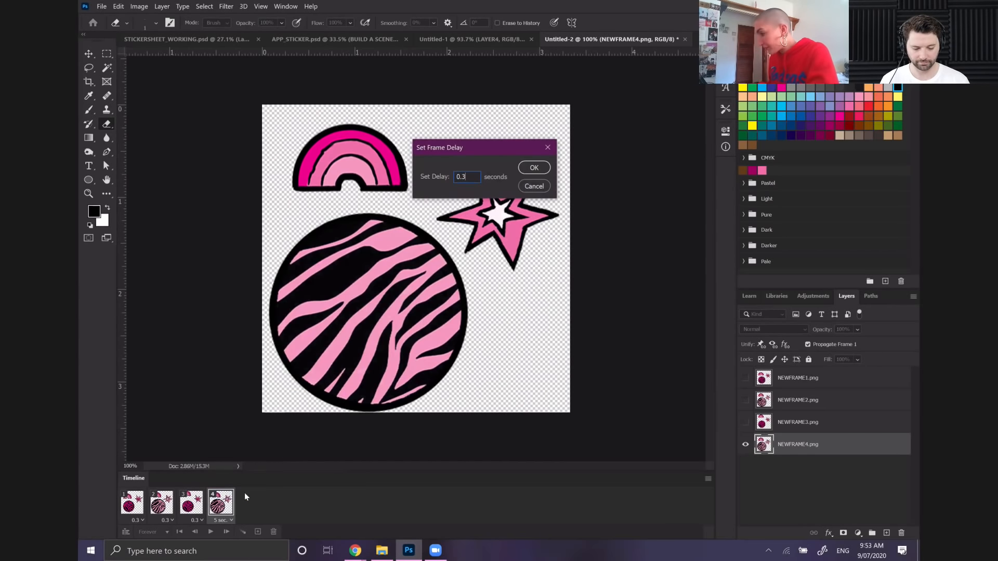
key("Return")
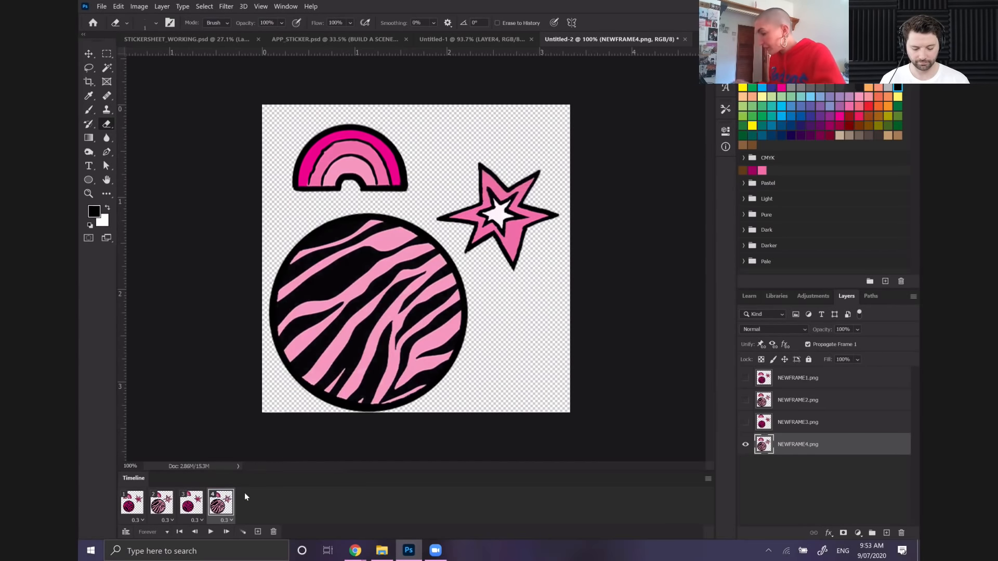
Play the frame animation to preview the moving rainbow, zebra circle and star, and stop the playback
left_click(212, 531)
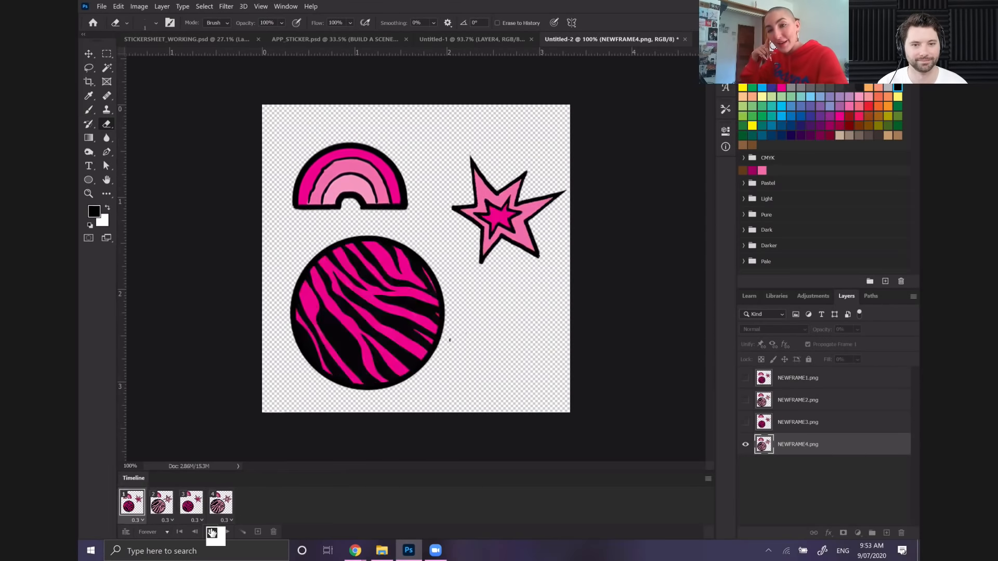
scroll(416, 259, "down", 5)
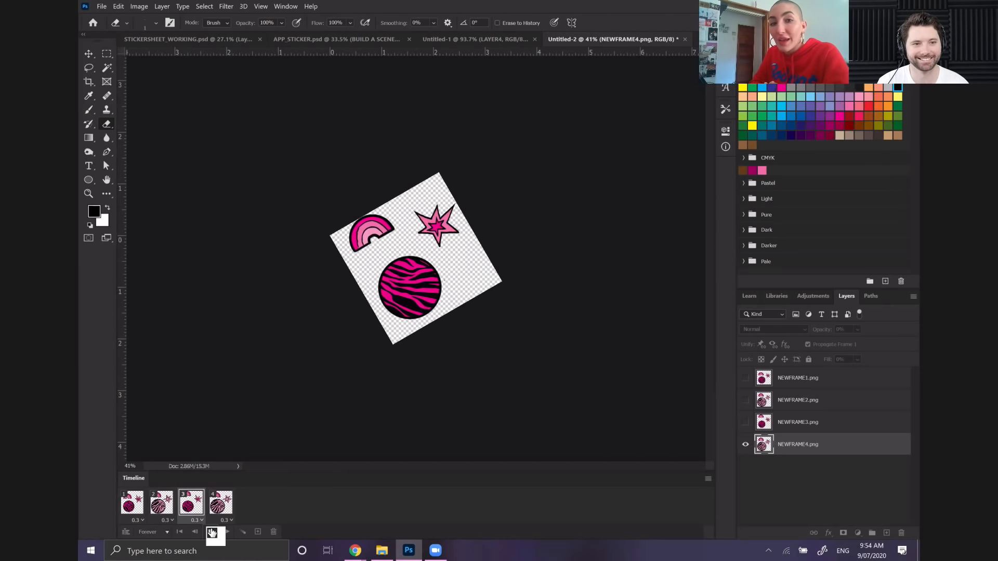
scroll(416, 259, "down", 1)
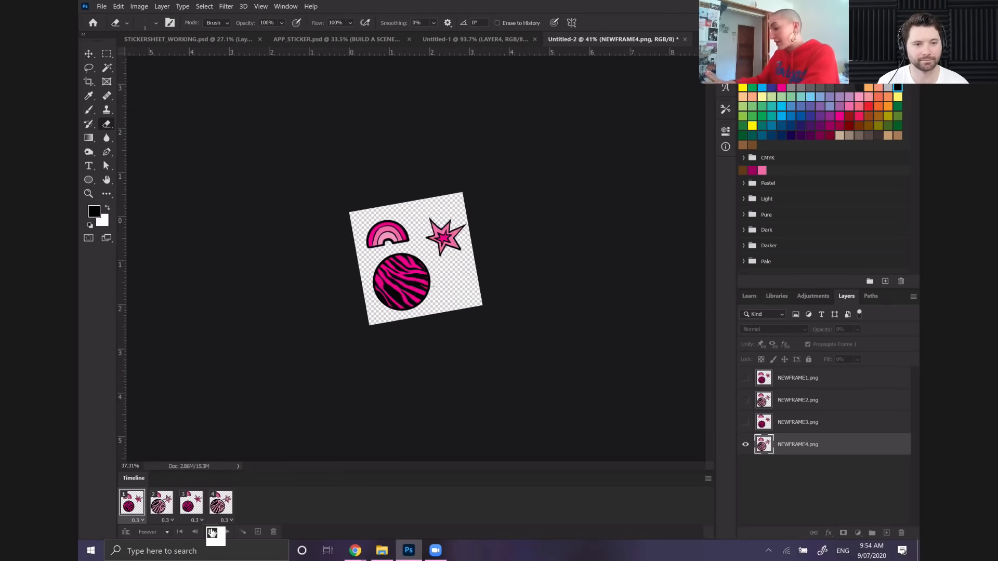
scroll(416, 259, "up", 5)
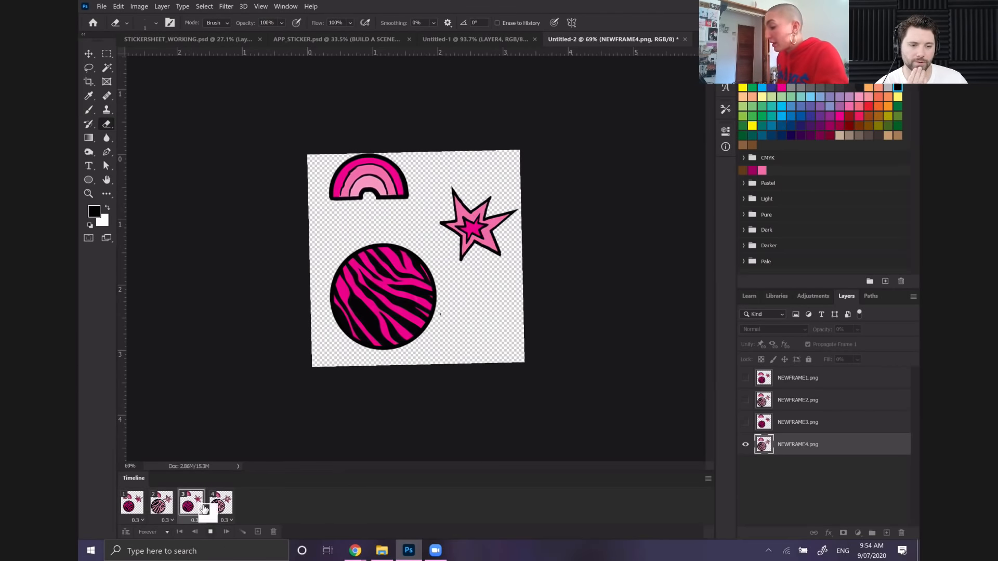
left_click(210, 533)
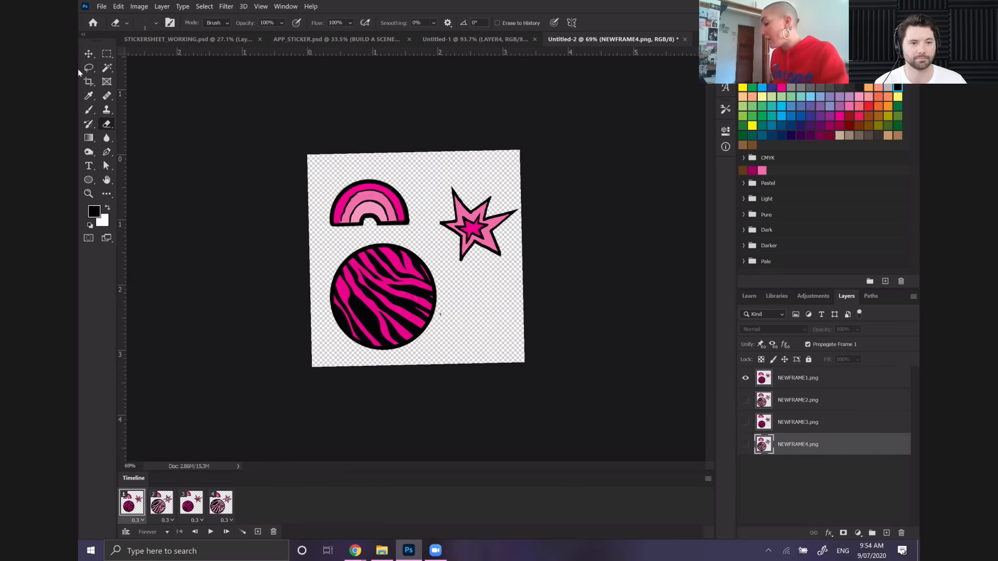
Export the frame animation with Save for Web (Legacy) as a forever-looping GIF named ICONTRIO2 on the Desktop
left_click(101, 6)
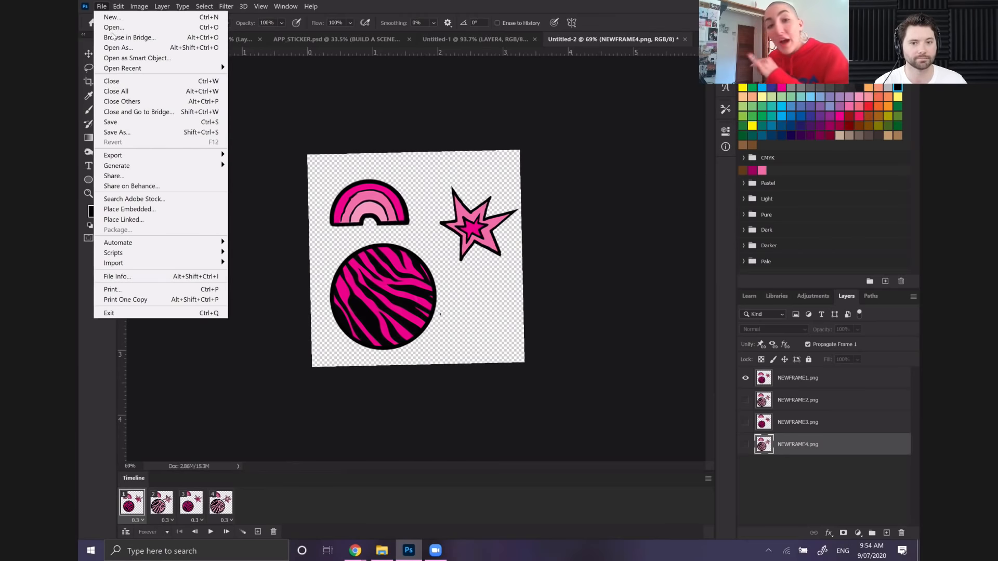
mouse_move(156, 161)
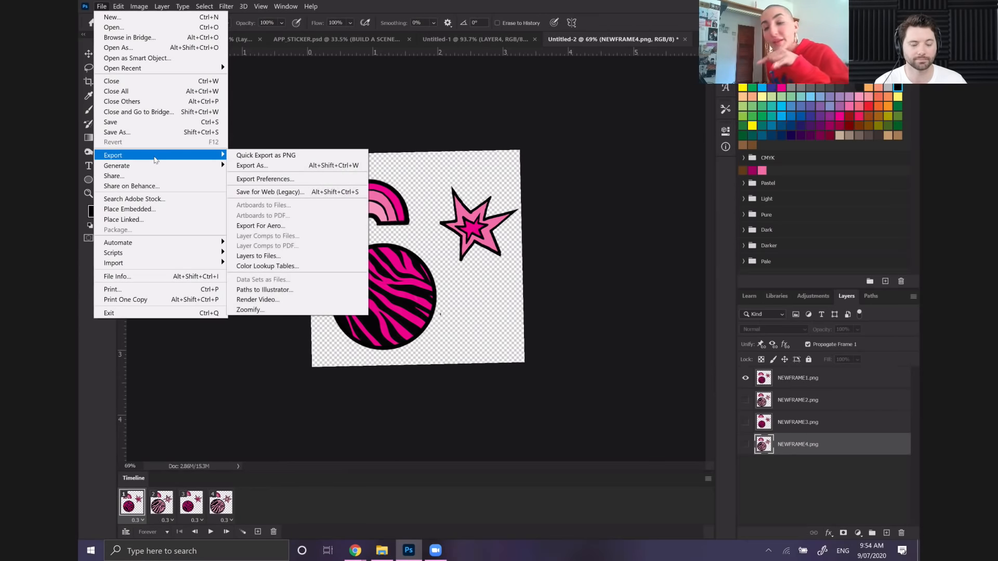
left_click(259, 195)
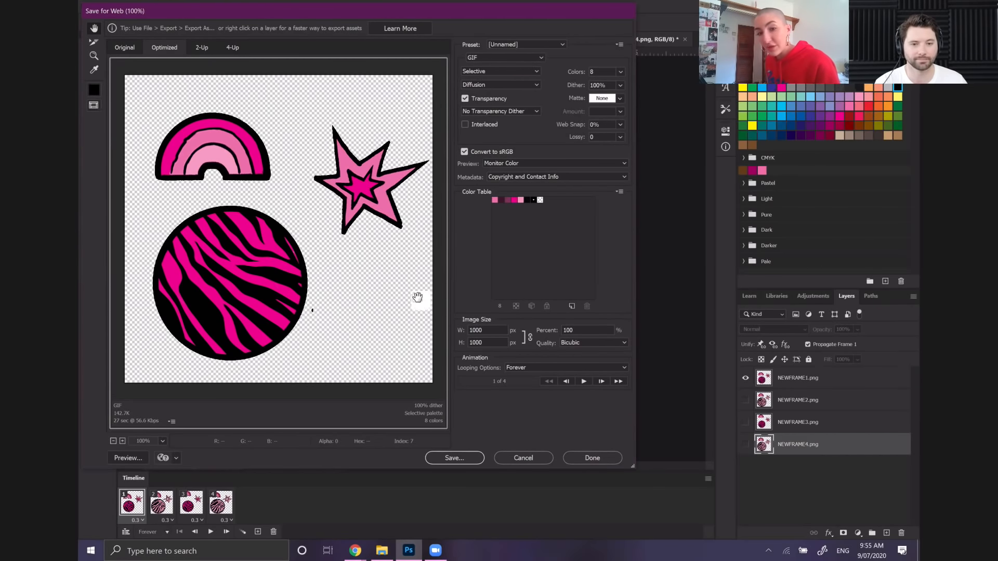
left_click(459, 459)
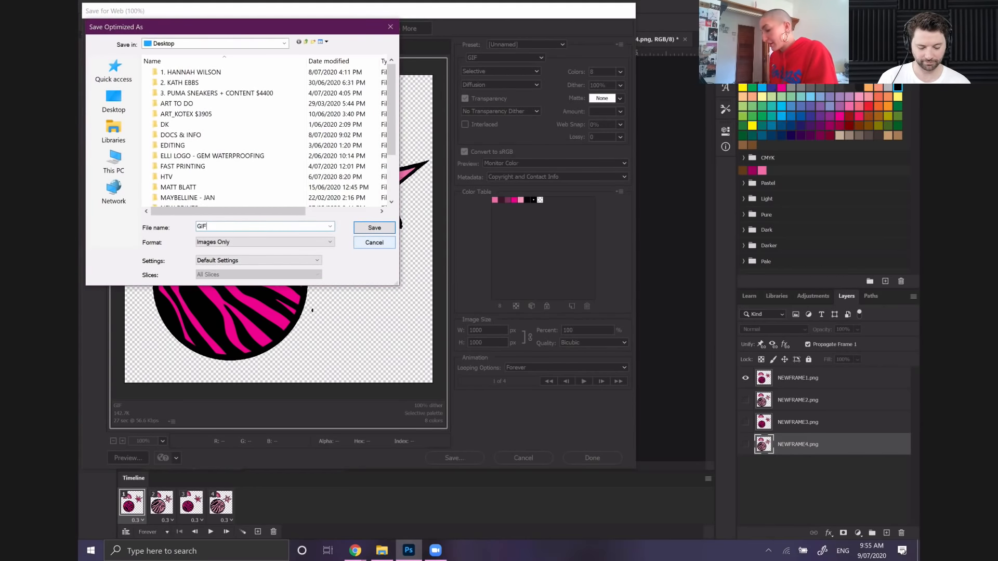
type("ICON")
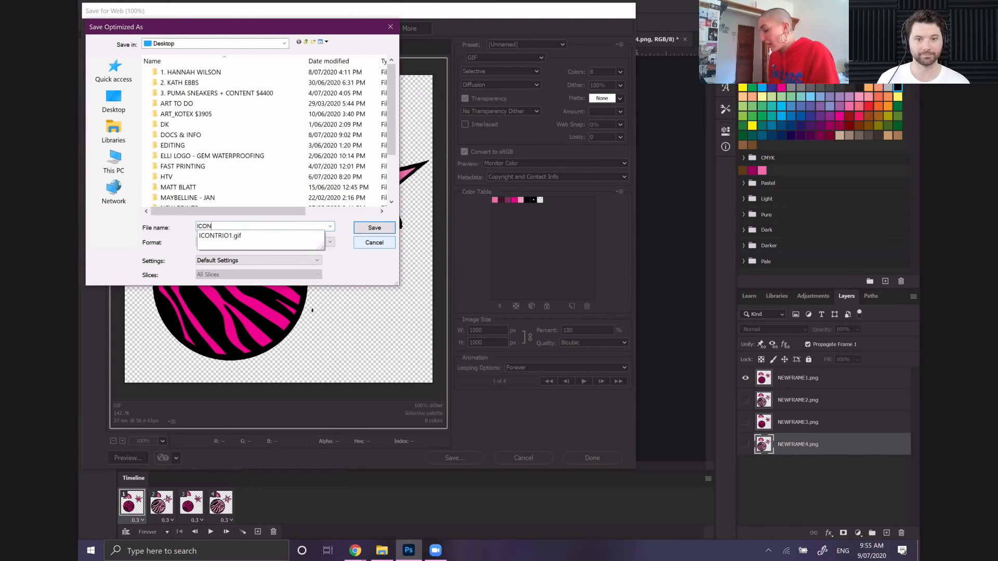
type("TRIO")
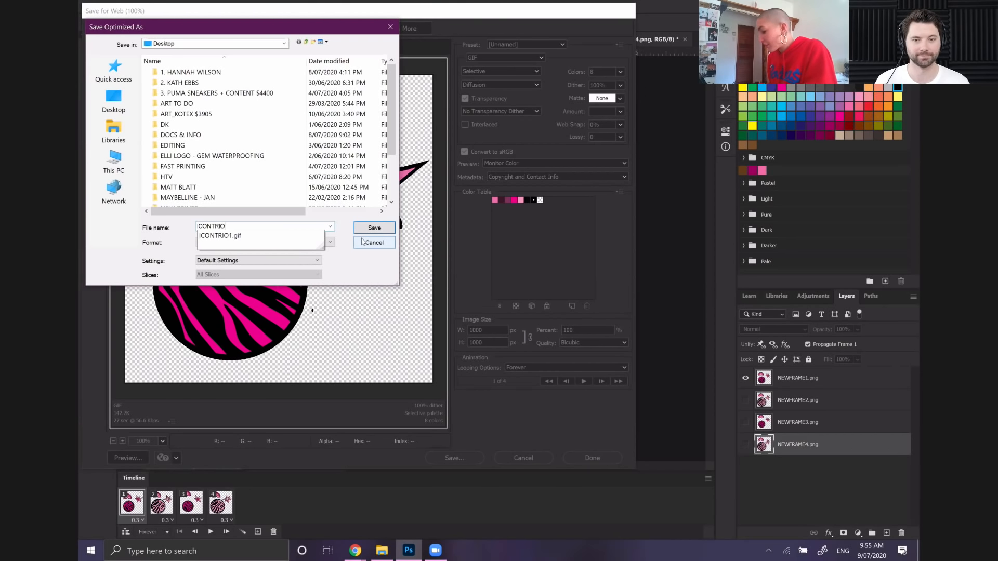
type("2")
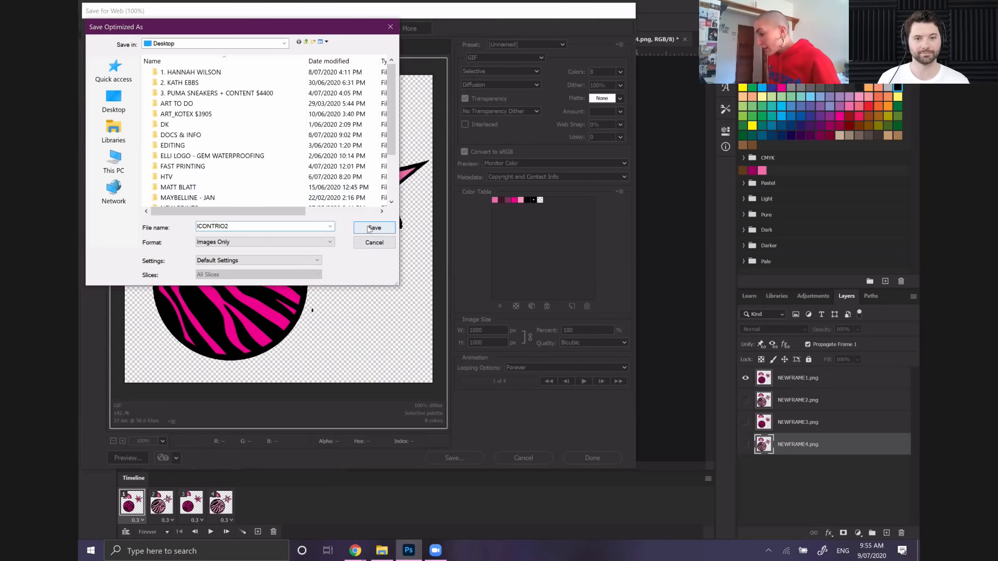
left_click(373, 228)
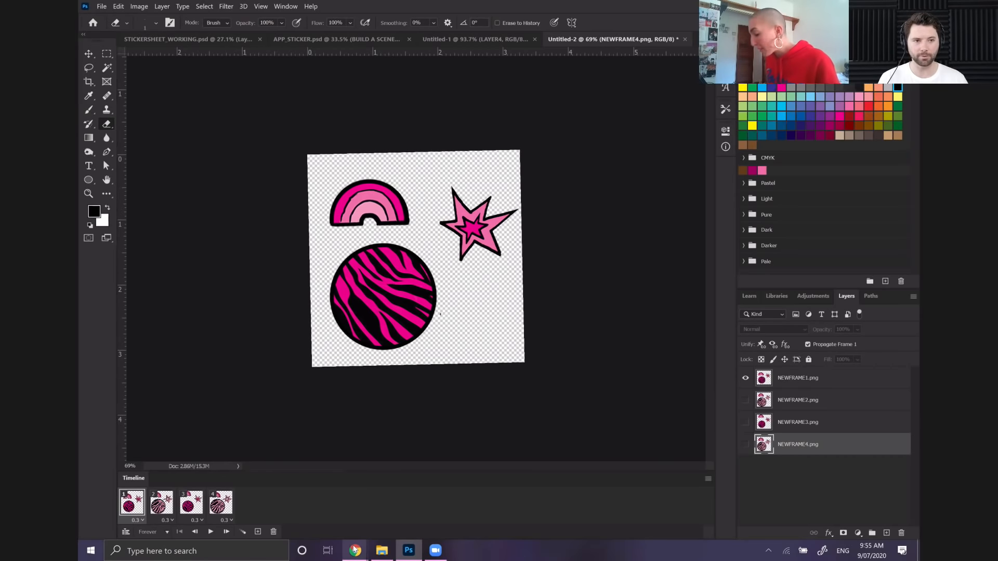
Switch to Chrome by bringing up its open windows
mouse_move(354, 549)
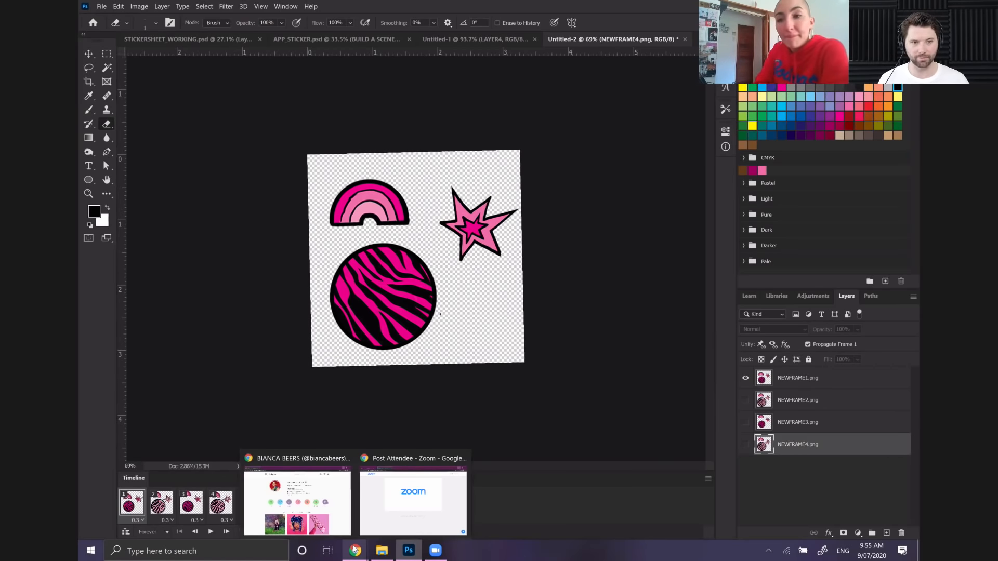
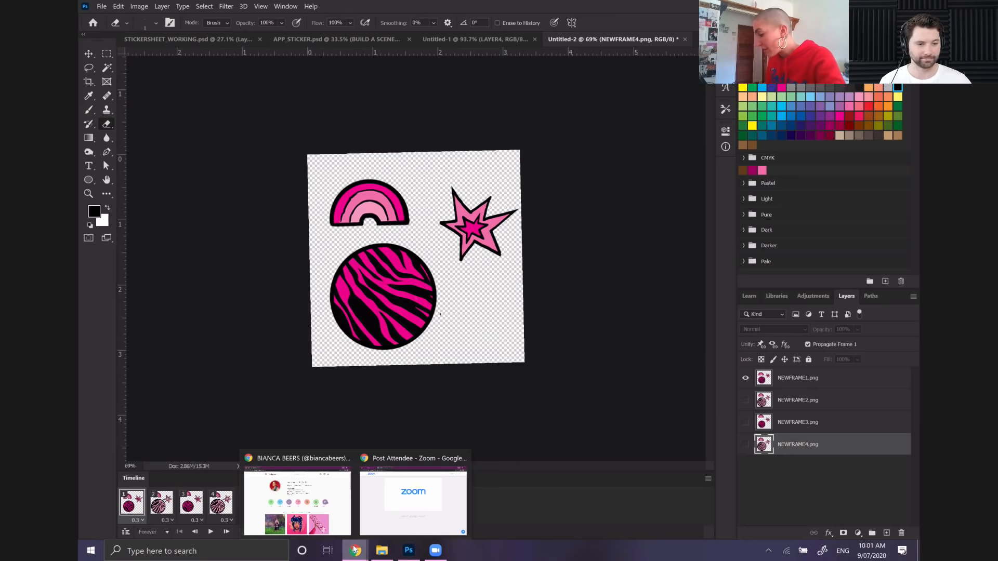
Switch to the Chrome window showing the Instagram profile and go to giphy.com
left_click(352, 551)
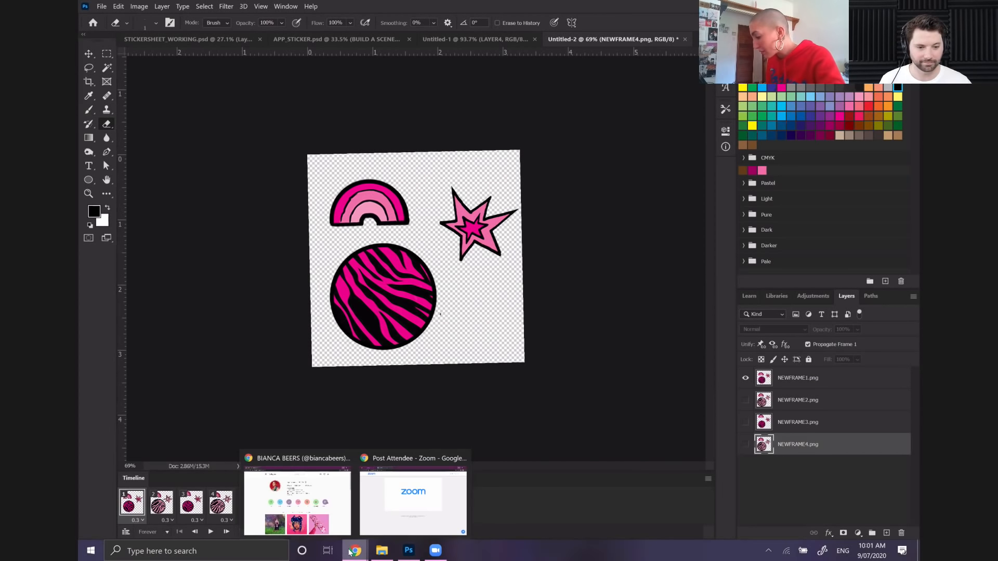
left_click(299, 499)
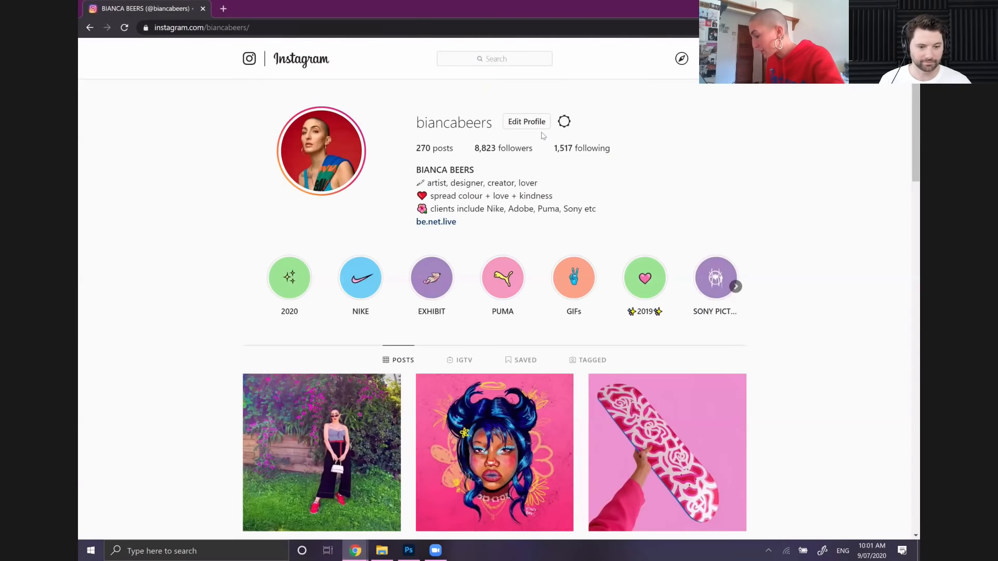
left_click(239, 27)
type("GIPHY.com")
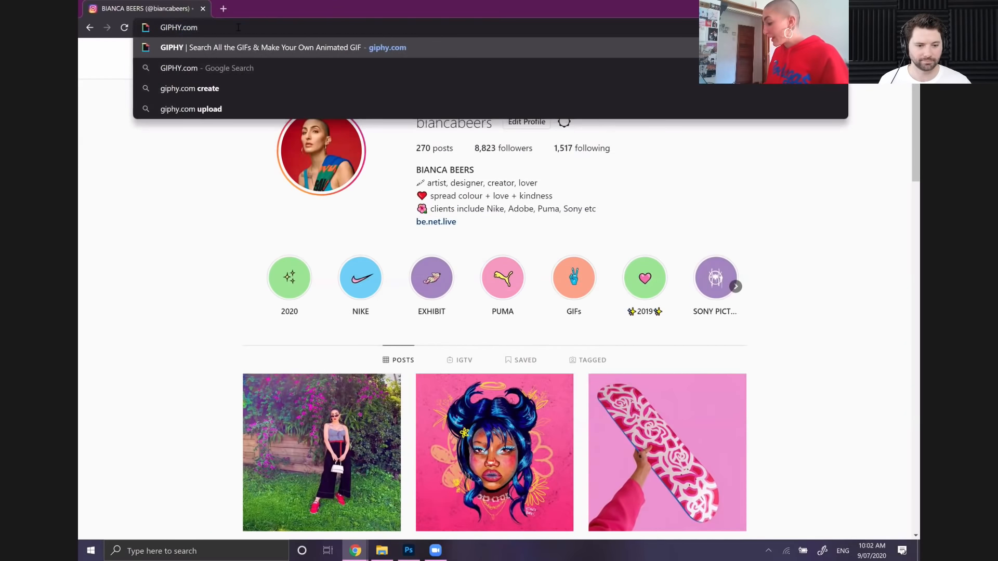
key("Return")
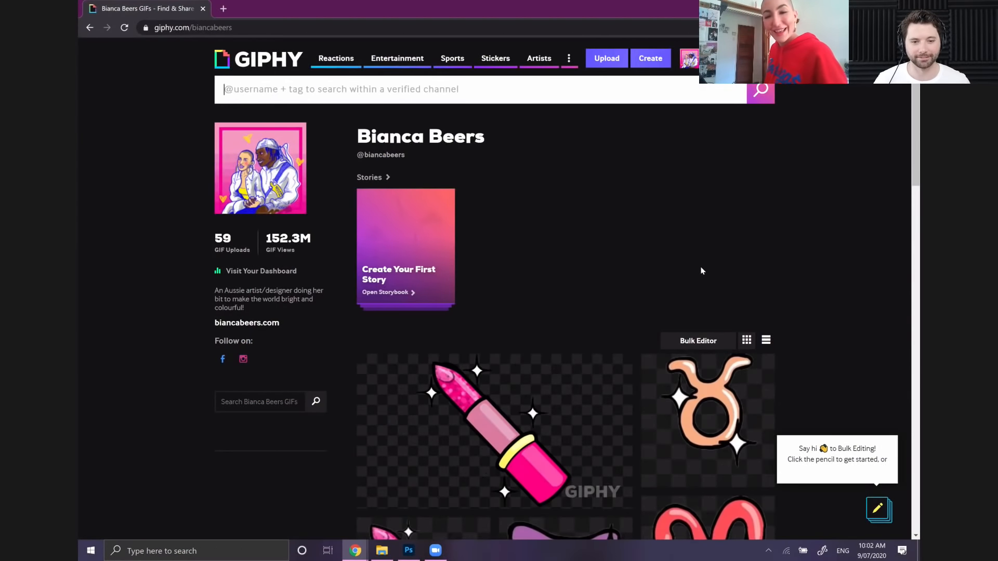
Look through the animated stickers already uploaded to the artist's GIPHY channel
scroll(843, 281, "down", 1)
scroll(843, 281, "down", 7)
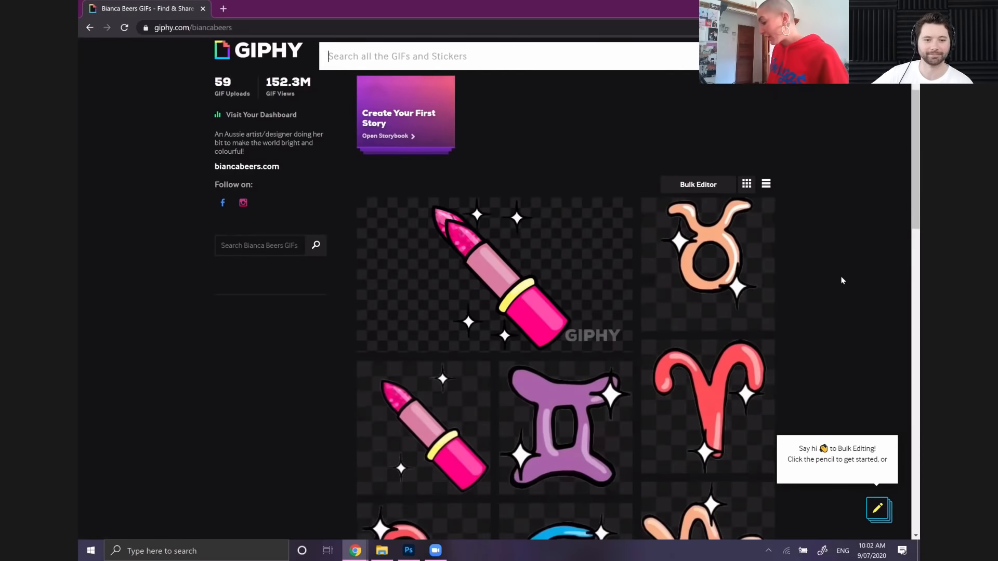
scroll(843, 281, "down", 9)
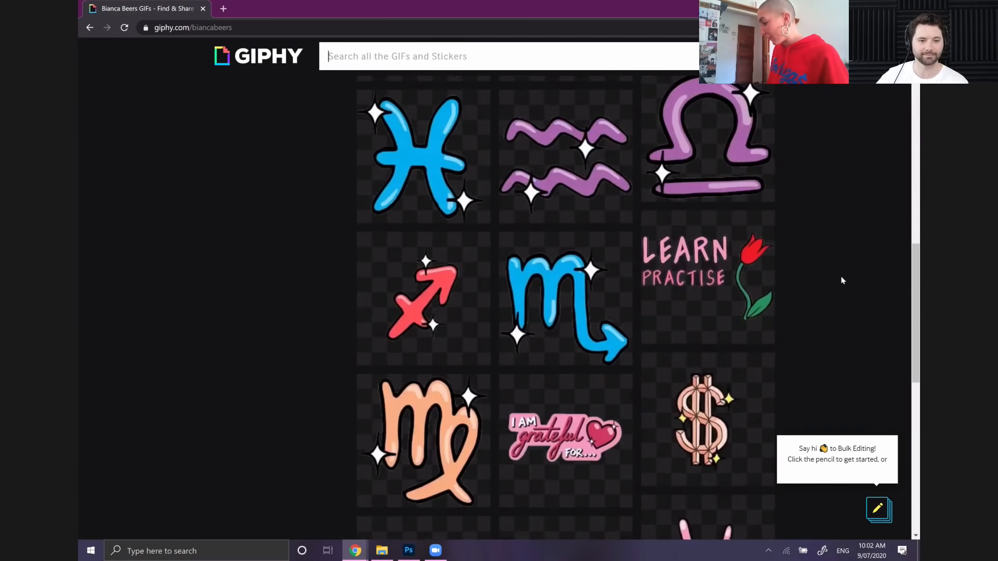
scroll(843, 281, "down", 5)
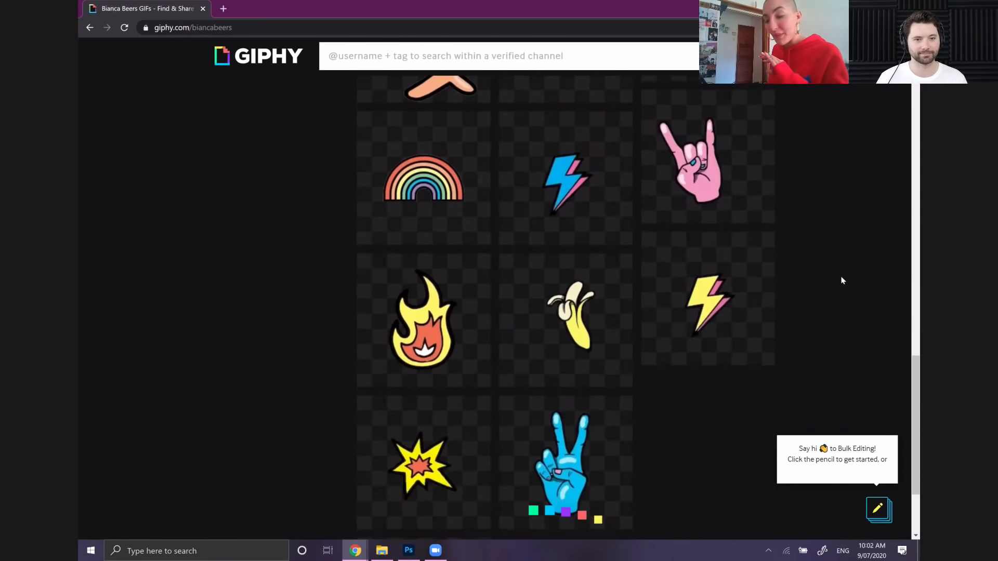
scroll(842, 280, "up", 7)
scroll(843, 280, "up", 15)
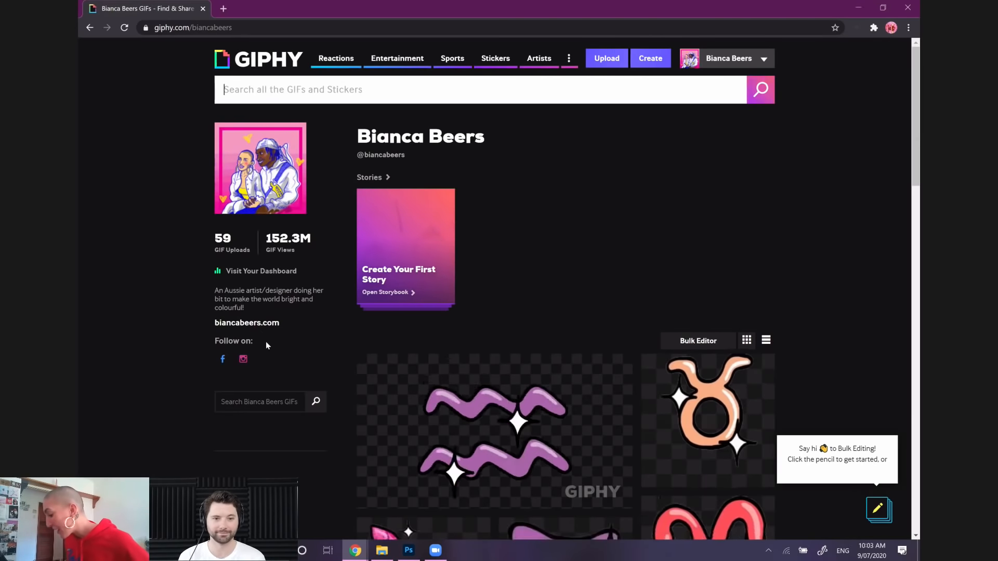
left_click(582, 100)
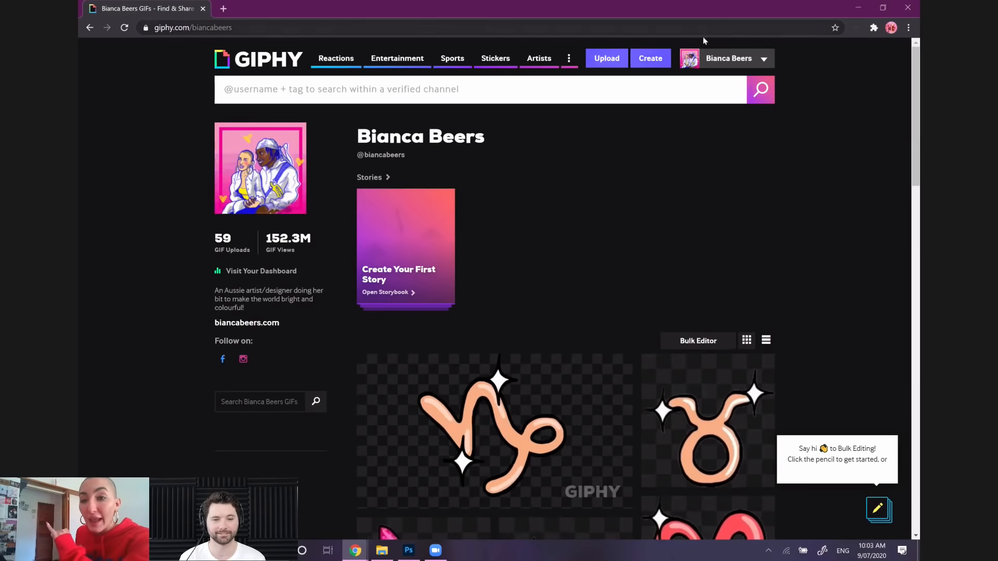
left_click(648, 61)
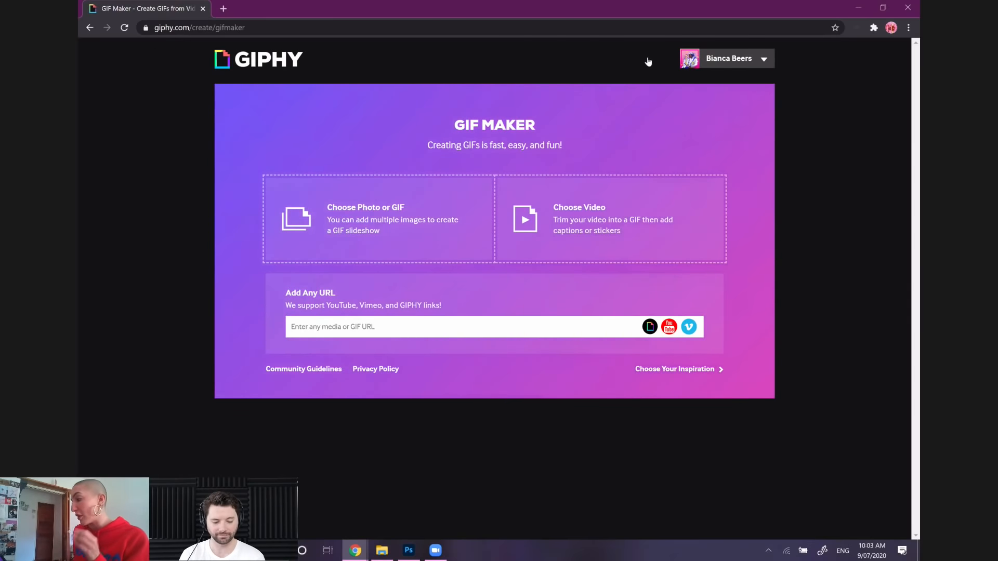
left_click(89, 29)
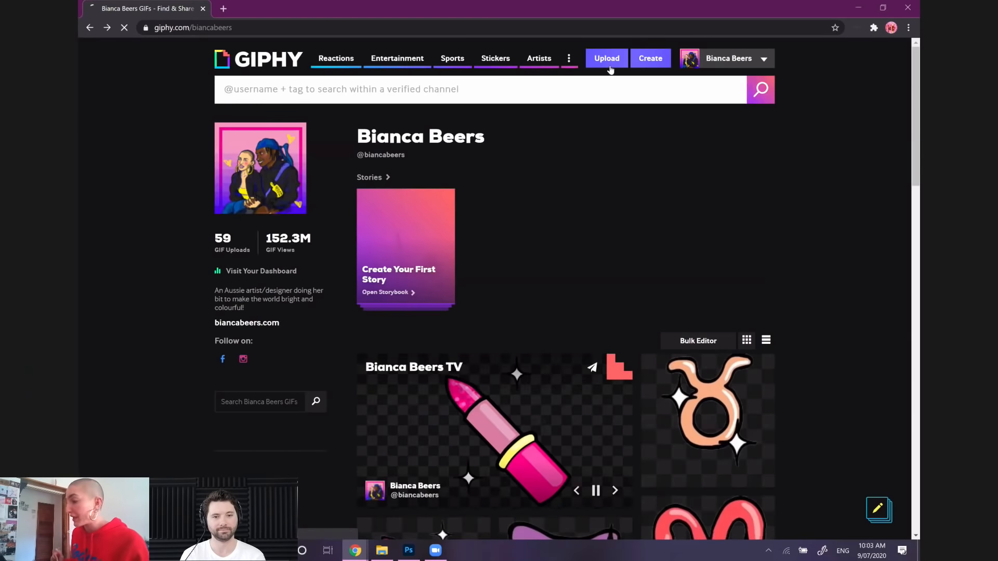
Start a GIPHY upload and choose the ICONTRIO1 GIF from the Desktop
left_click(611, 70)
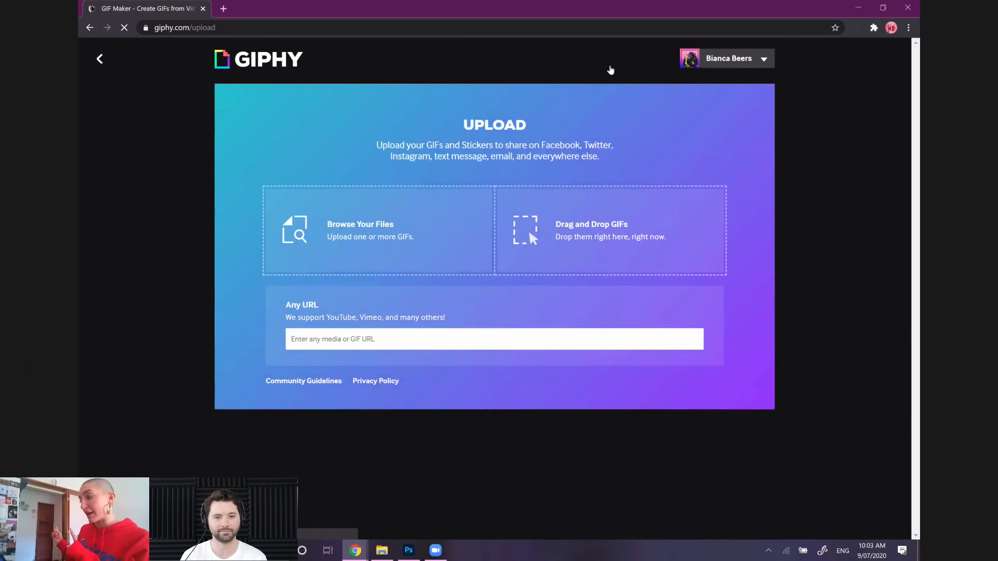
left_click(408, 216)
left_click(311, 163)
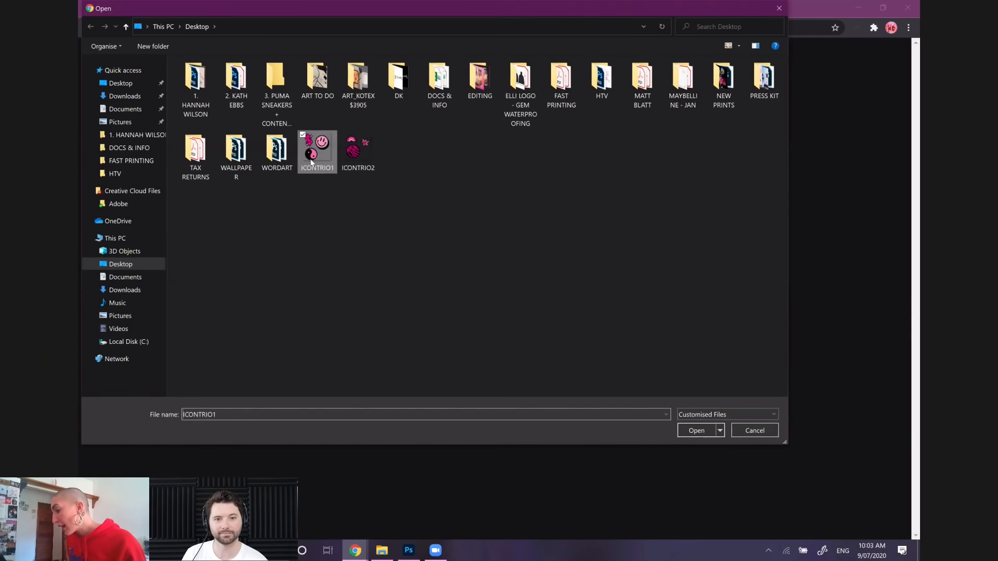
left_click(691, 432)
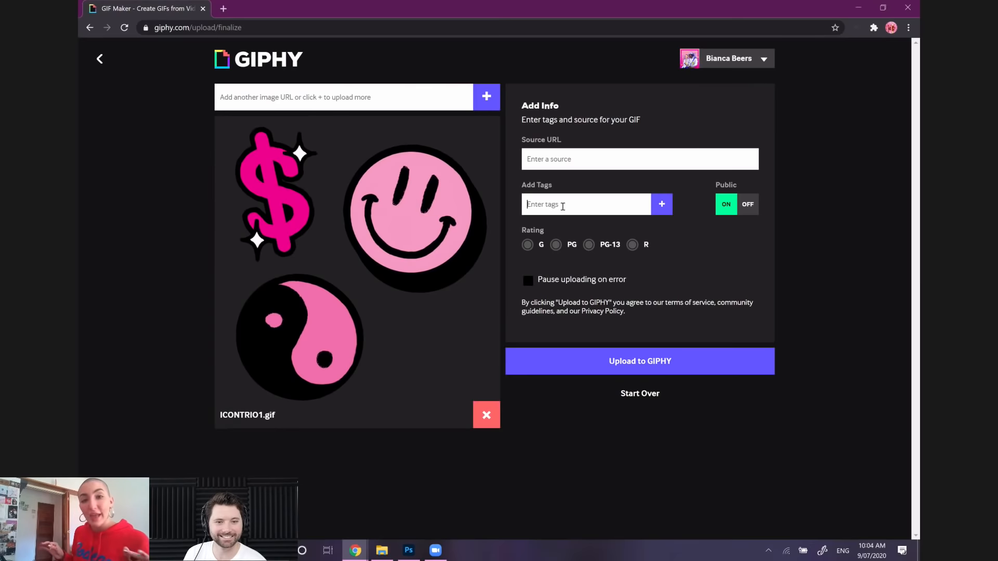
Add the artist's name as two tags for the GIF, once as a single word and once with a space
type("BIANCABEERS")
key("Return")
type("BIANC")
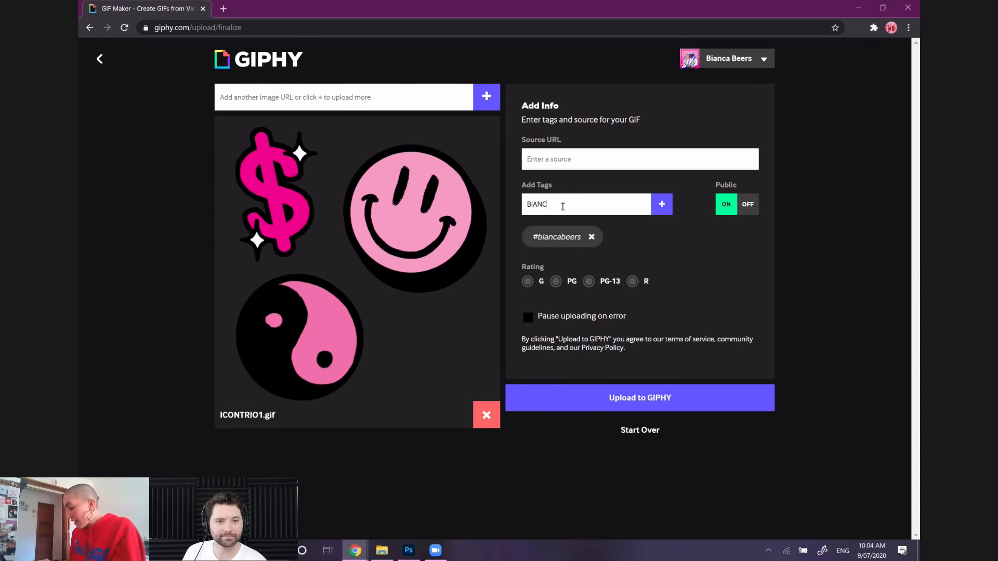
type("A BEERS")
key("Return")
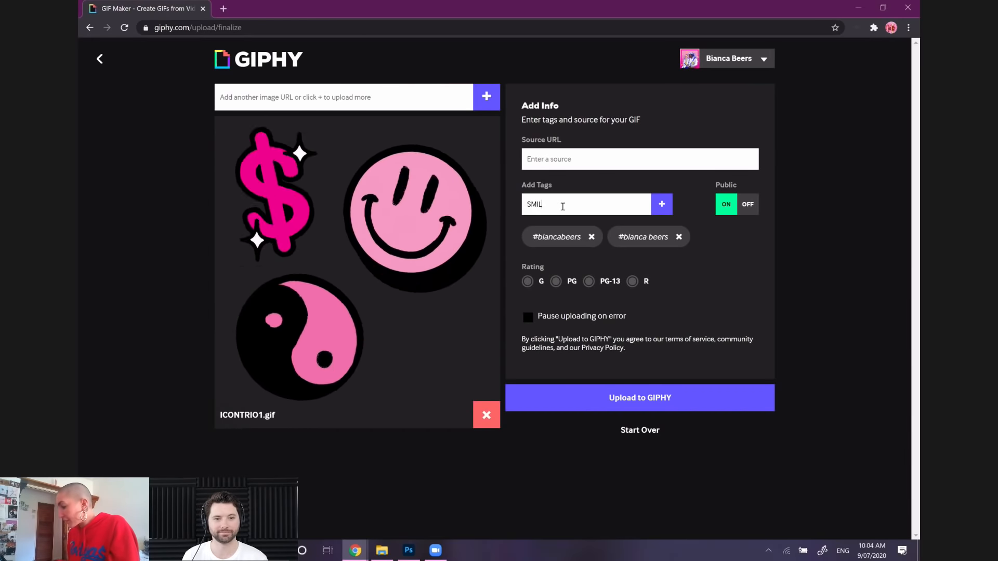
Add the tags "smile" and "cute" to the ICONTRIO1 GIF
type("SMILE")
key("Return")
type("CUT")
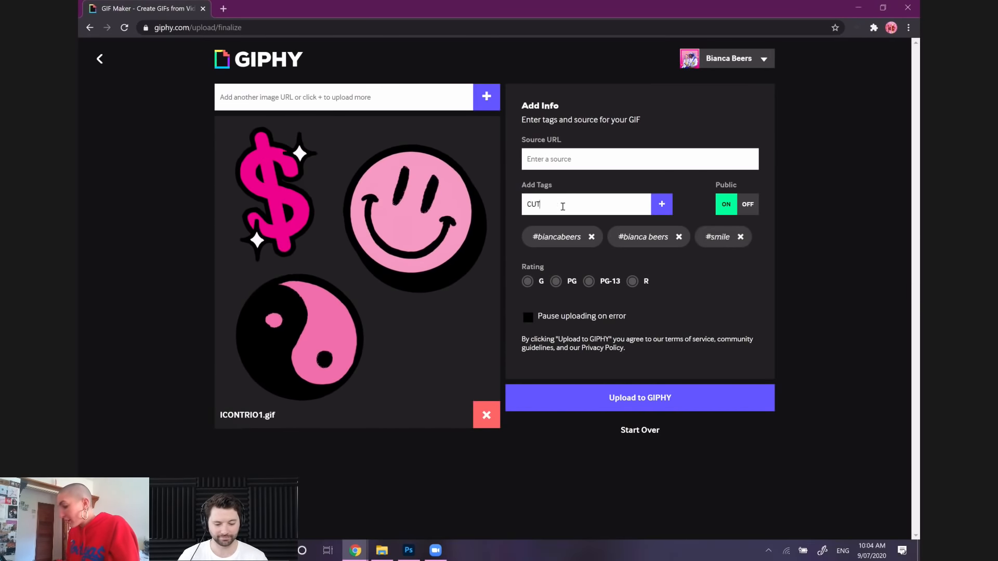
type("E")
key("Return")
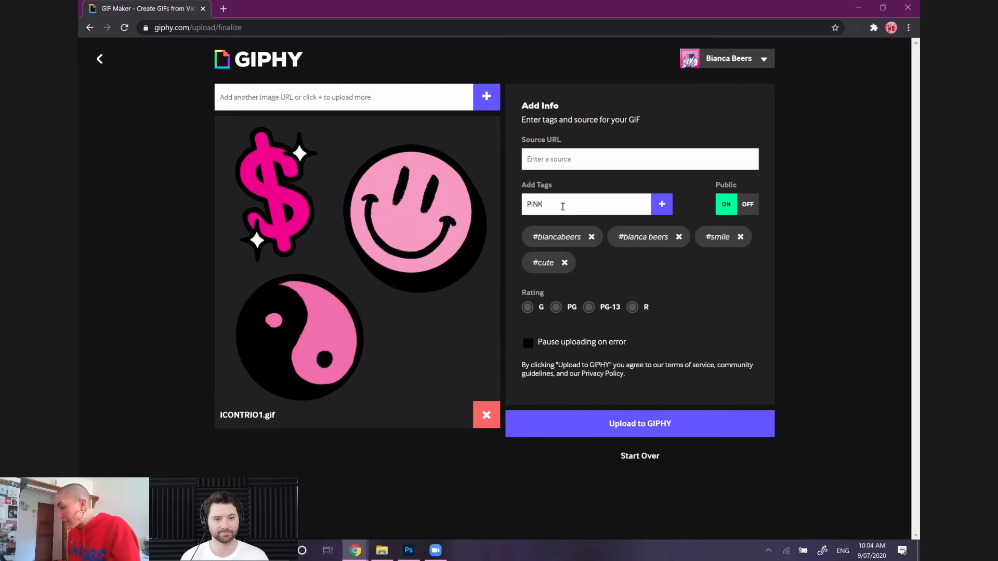
Add the tags "pink", "ying yang", "dollar sign", "smiley" and "stickers", and set the GIF's rating to G
type("YING YANG")
key("Return")
type("DOLLAR SIG")
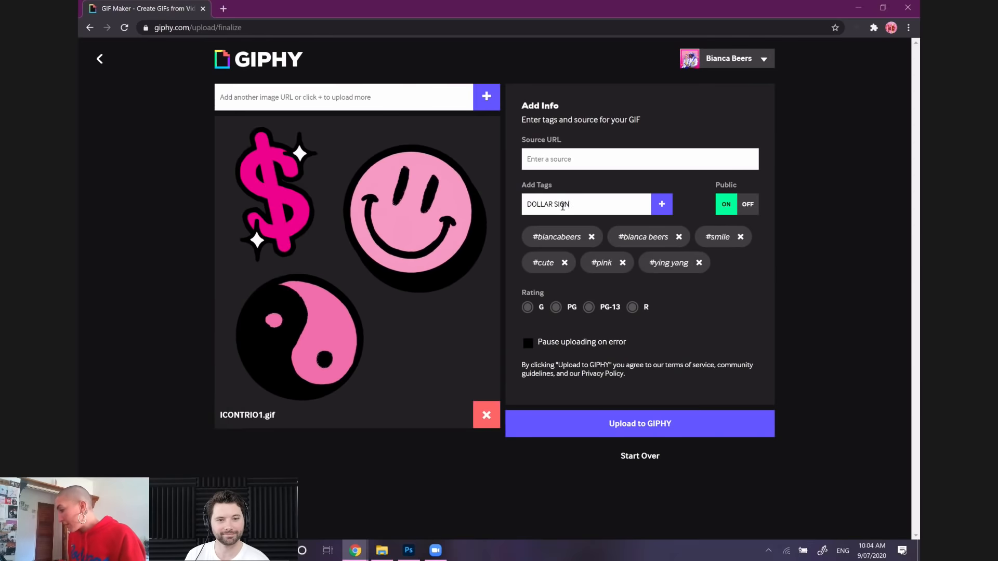
type("N")
key("Return")
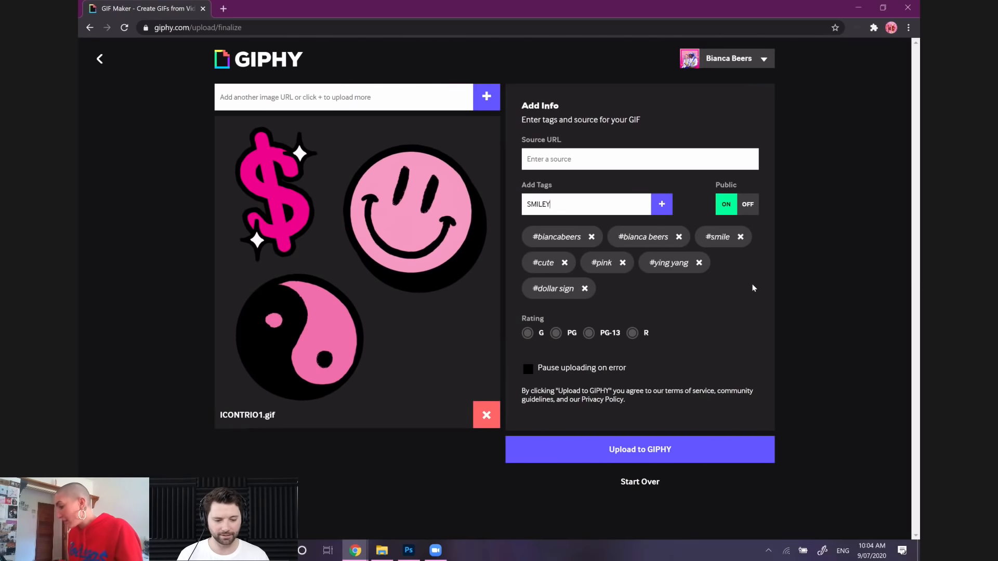
key("Return")
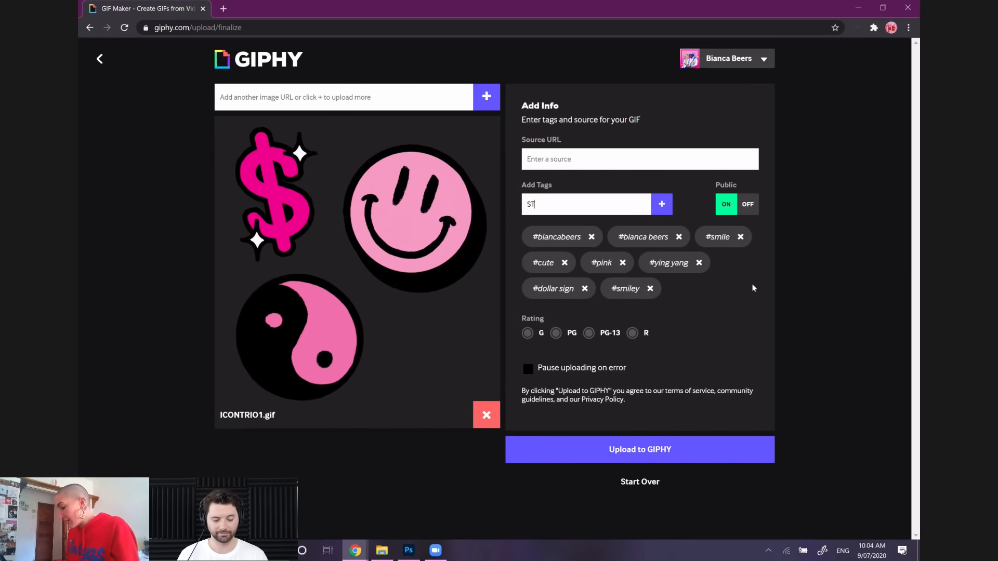
key("Return")
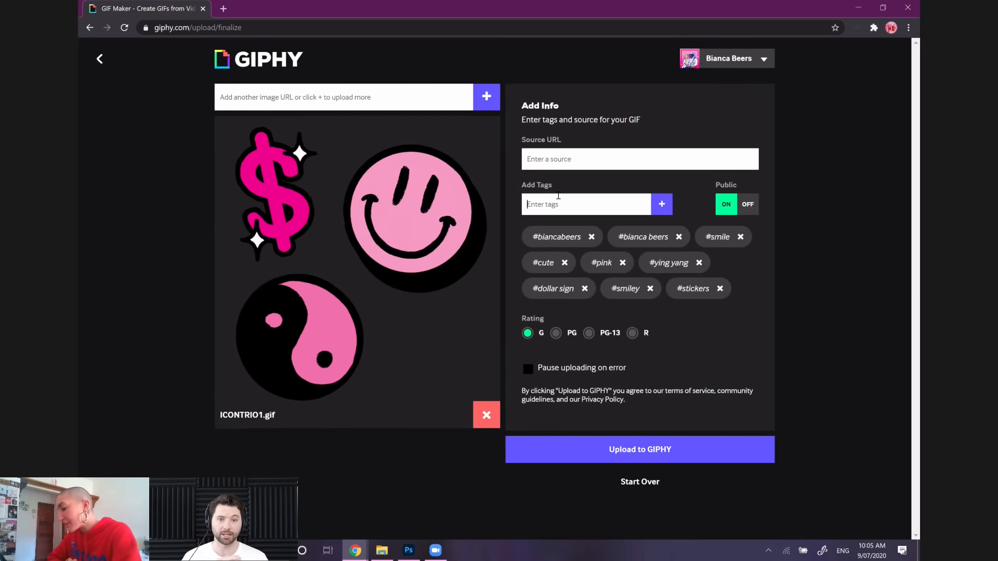
Add the tags "happy", "good vibes", "fabulous" and "bling bling" to the GIF
type("PPY")
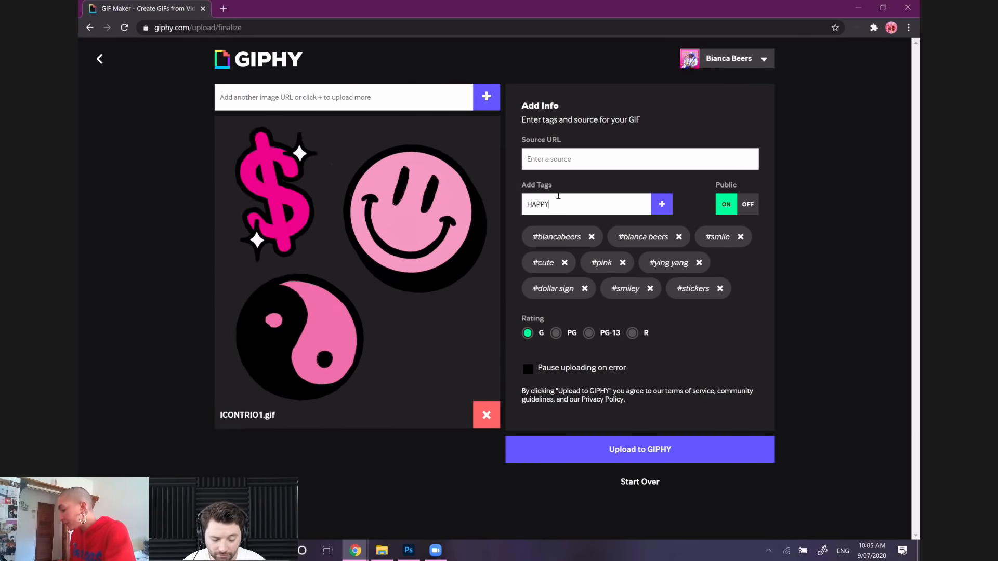
key("Return")
type("GOOD VIBE")
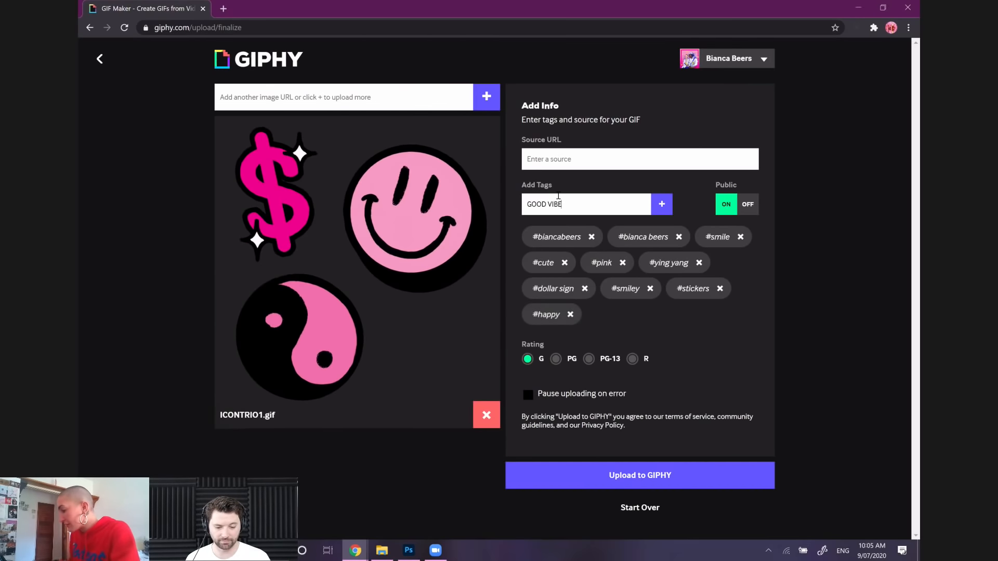
type("S")
key("Return")
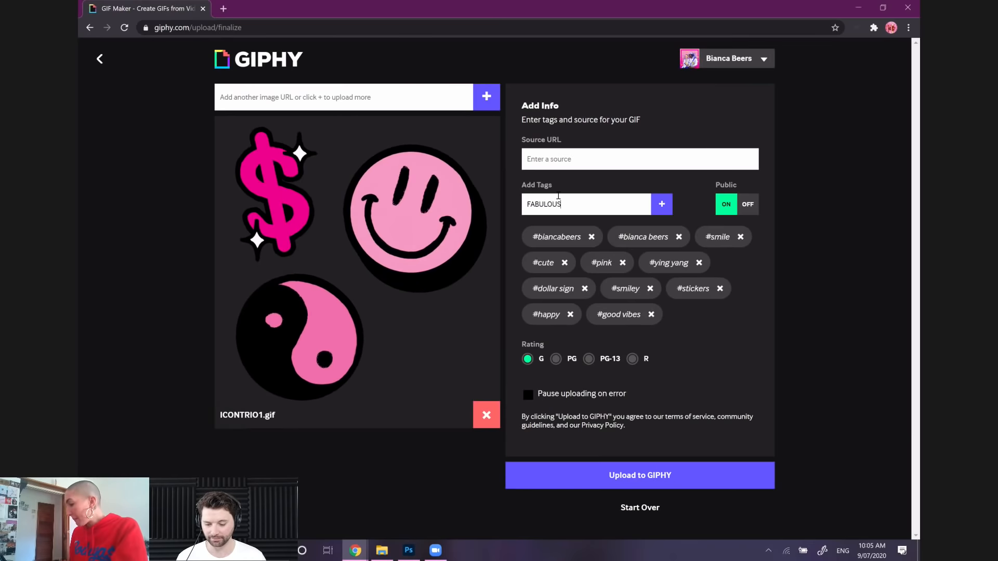
key("Return")
type("BLING BLING")
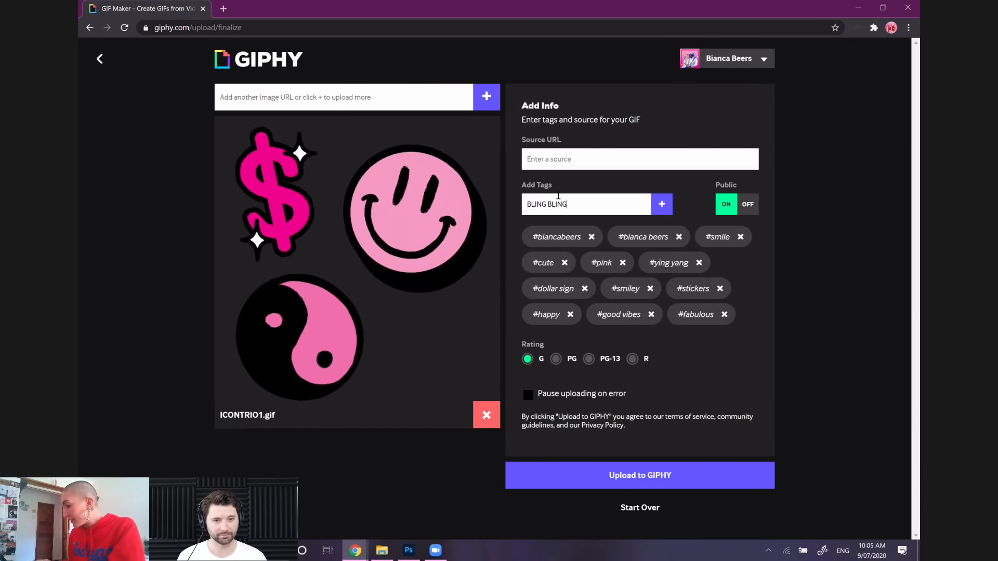
key("Return")
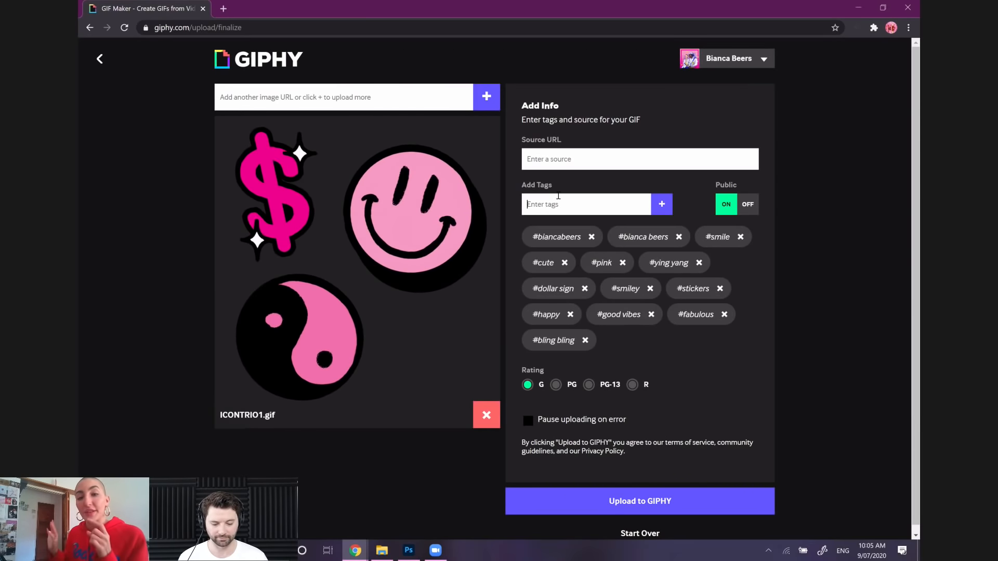
Add the tag "party time" to the ICONTRIO1 GIF
left_click(559, 196)
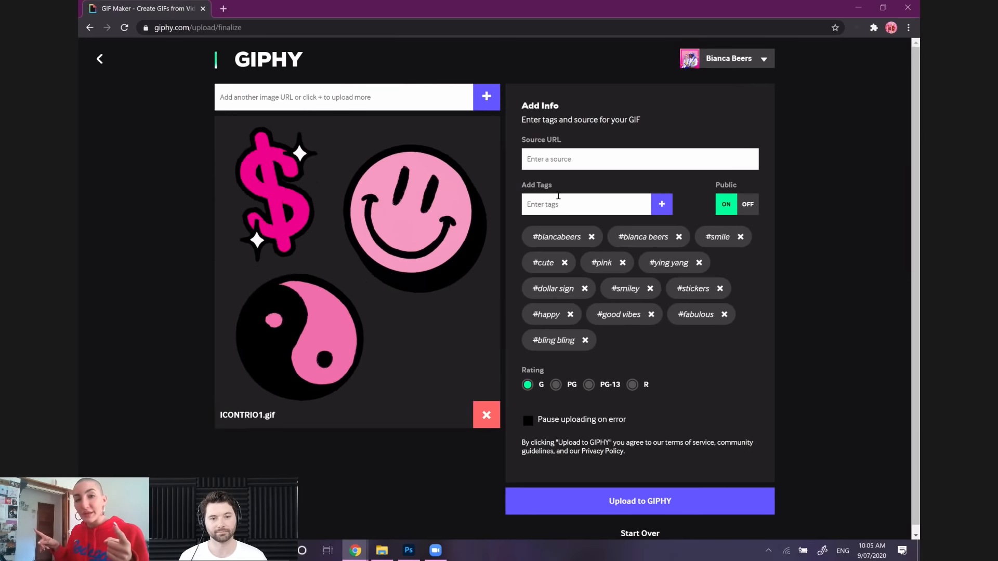
left_click(559, 196)
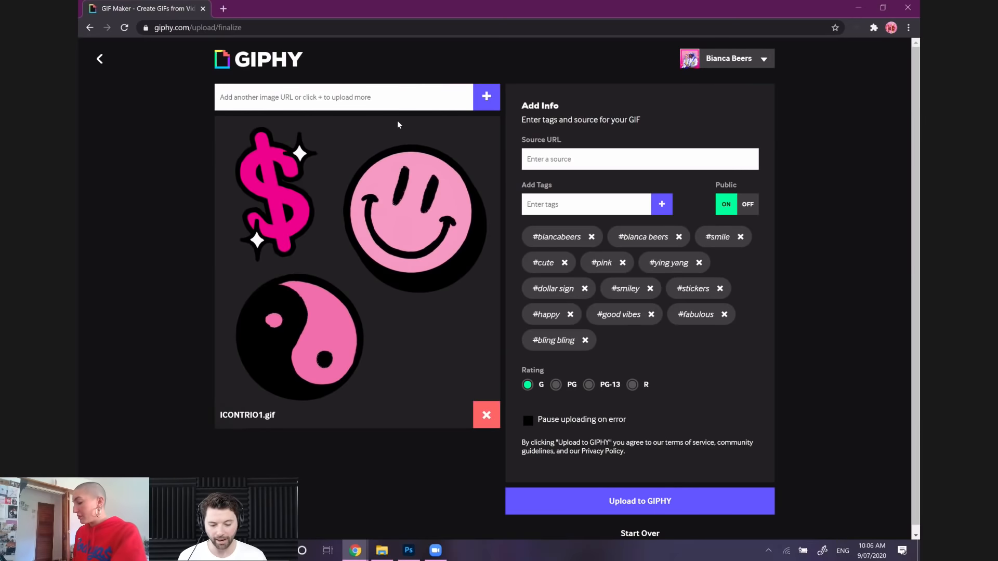
type("PA")
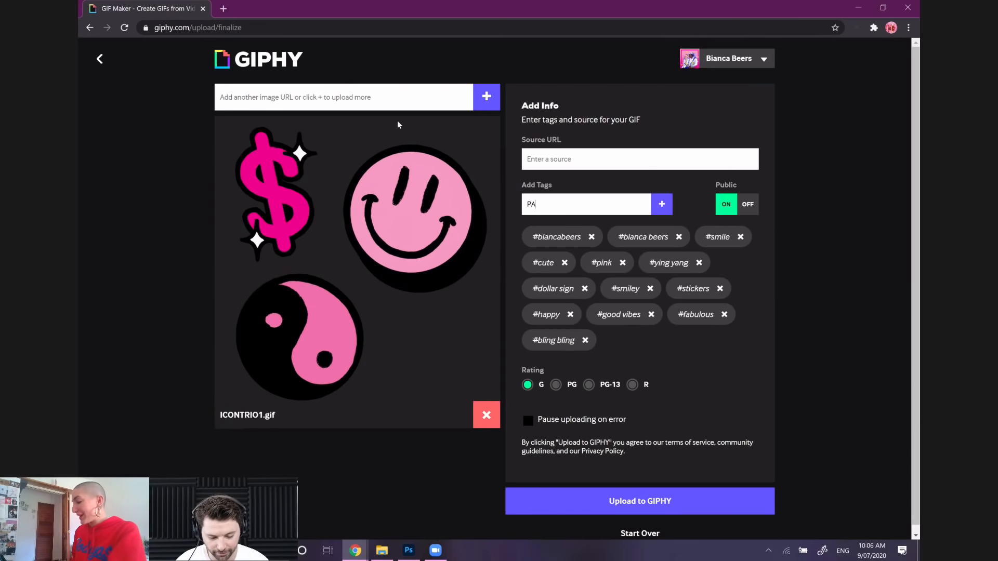
type("RTY TIME")
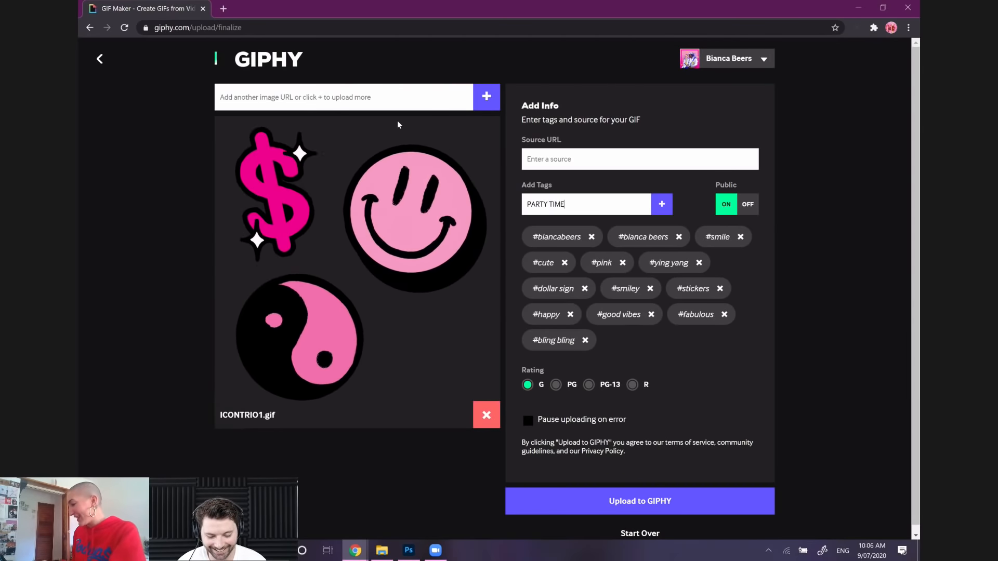
key("Return")
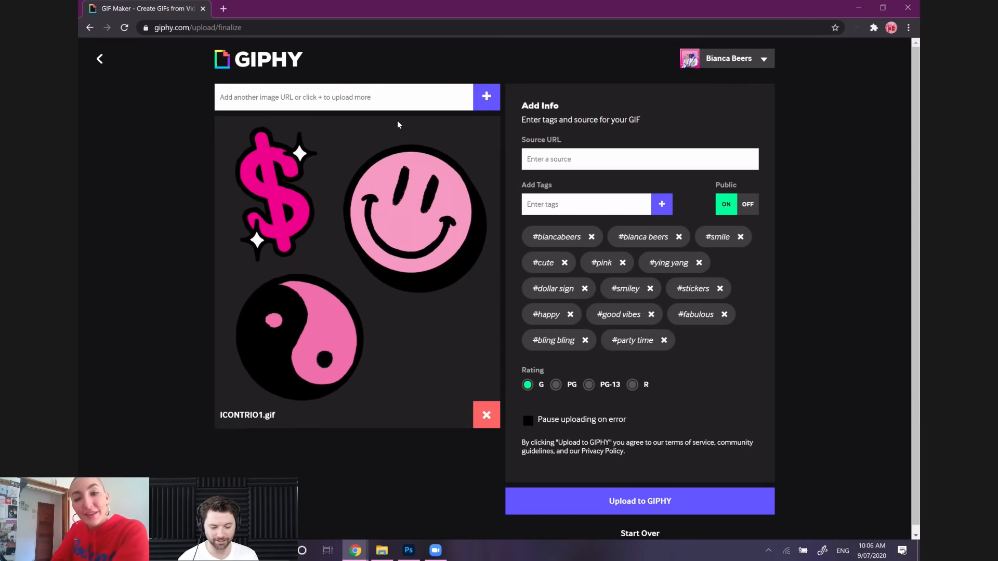
Add the tag "treat yoself" to the GIF, correcting the spelling from "yourself" before submitting it
type("TR")
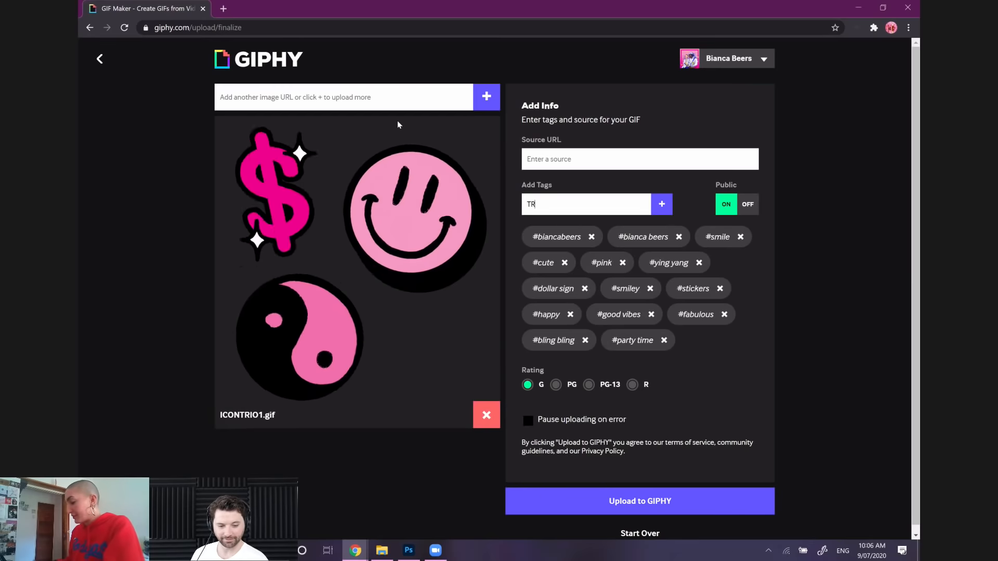
type("EAT YO")
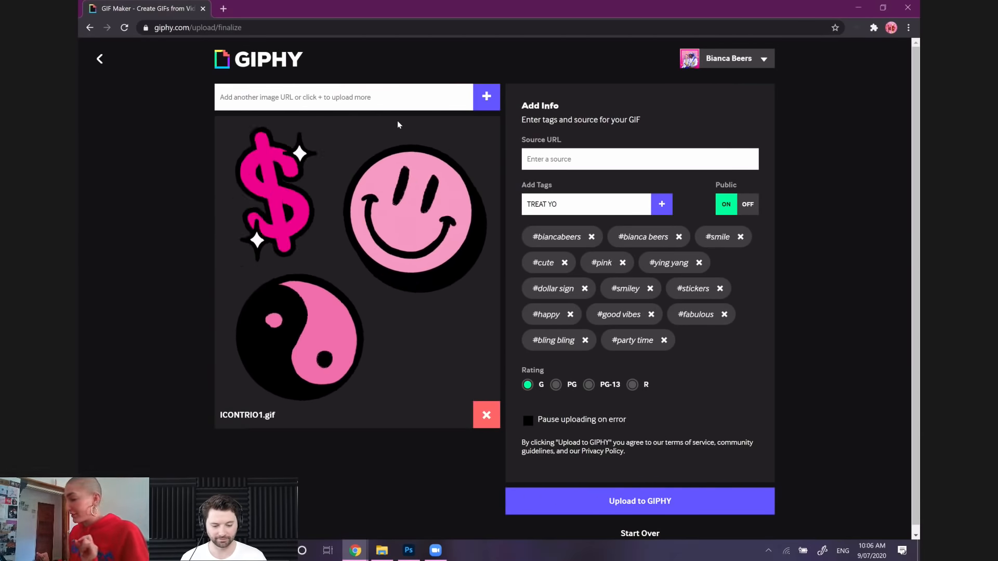
type("URSELF")
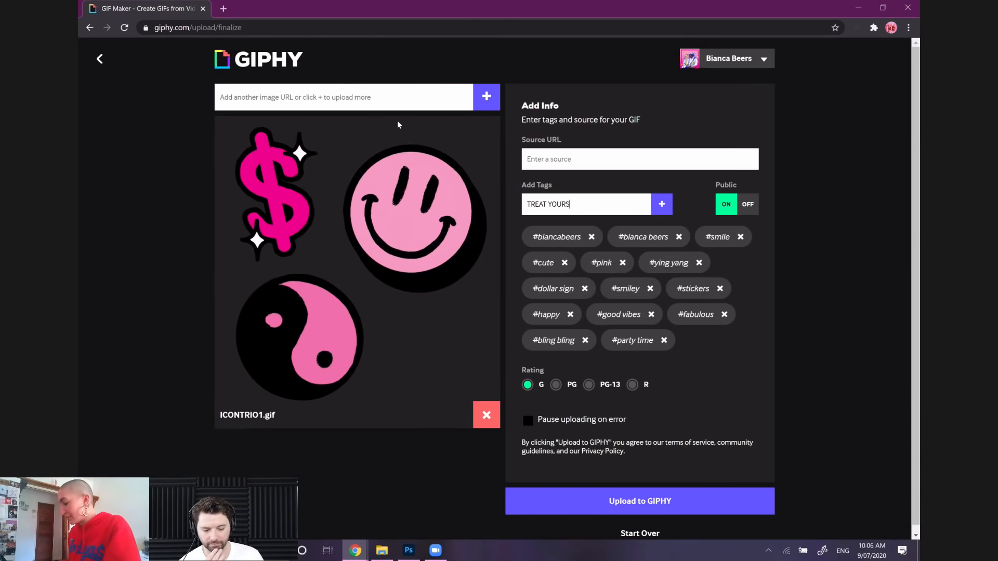
key("Left")
key("Left")
key("Left")
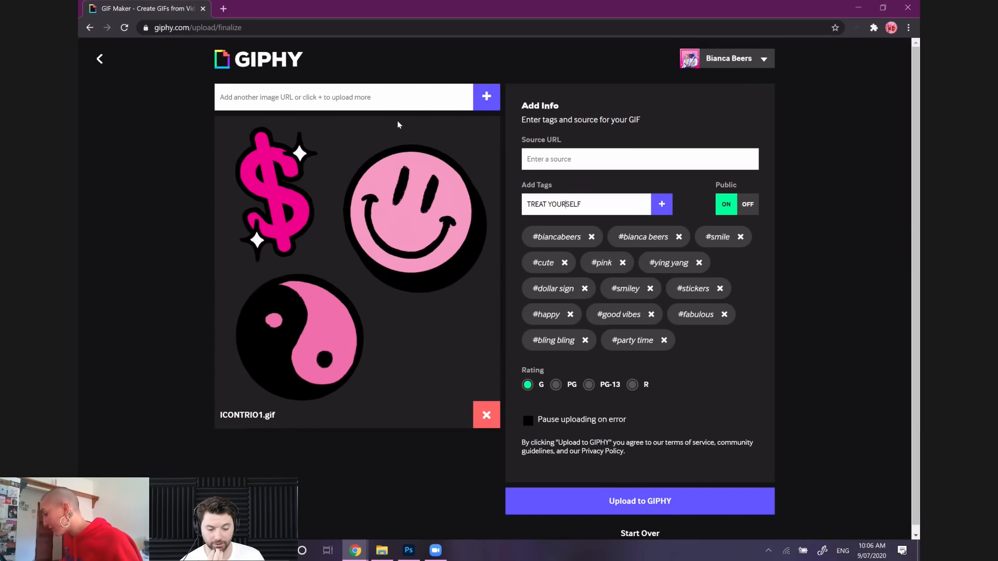
key("Return")
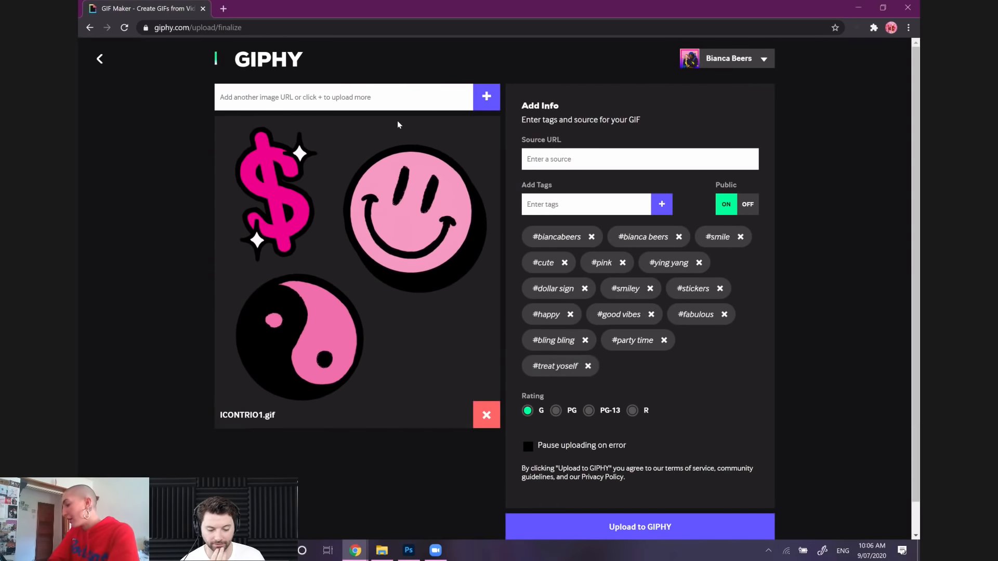
Add the tags "dancing dollar" and "positive vibes" to the GIF
type("DANCING DOLLAR")
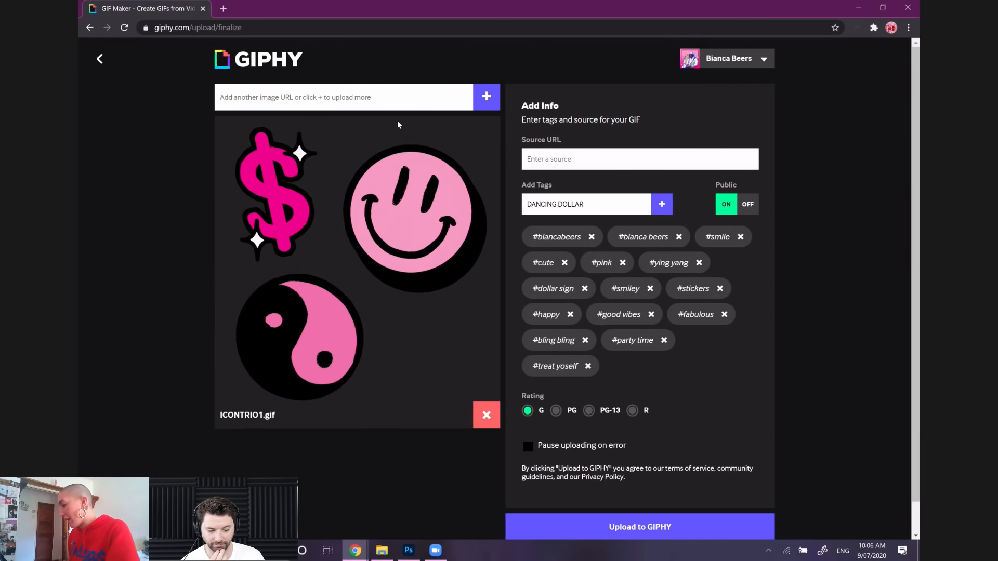
key("Return")
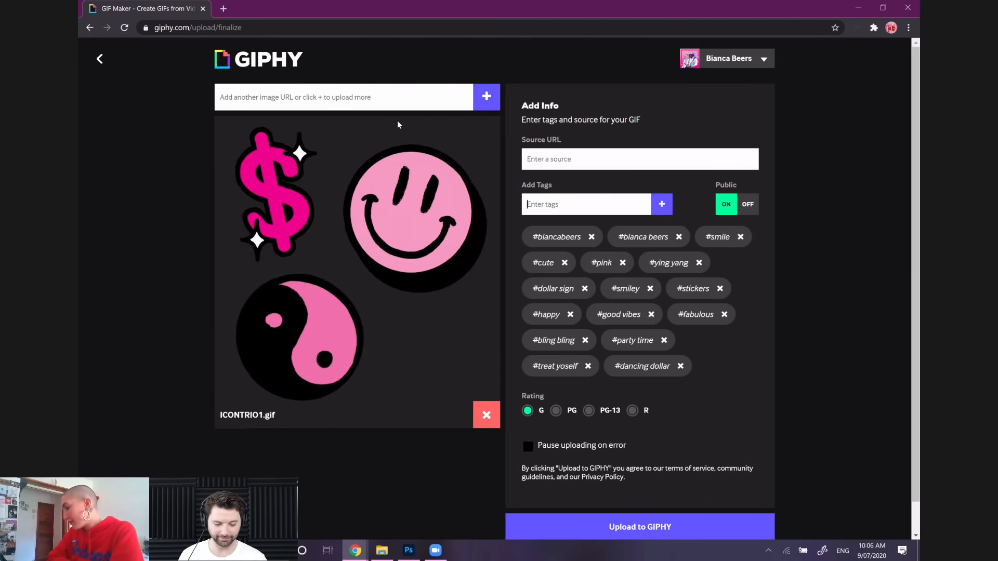
type("POSITI")
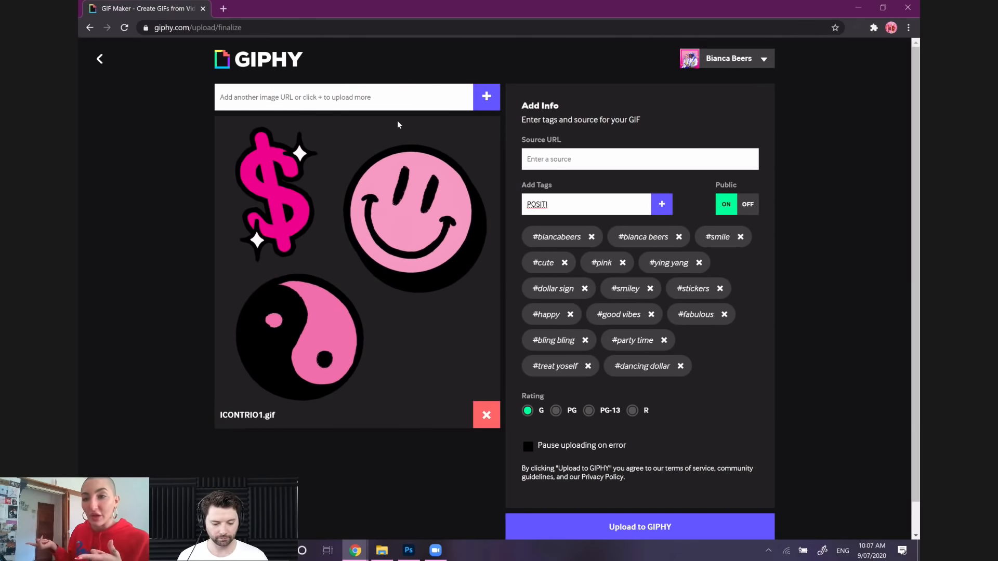
type("VE")
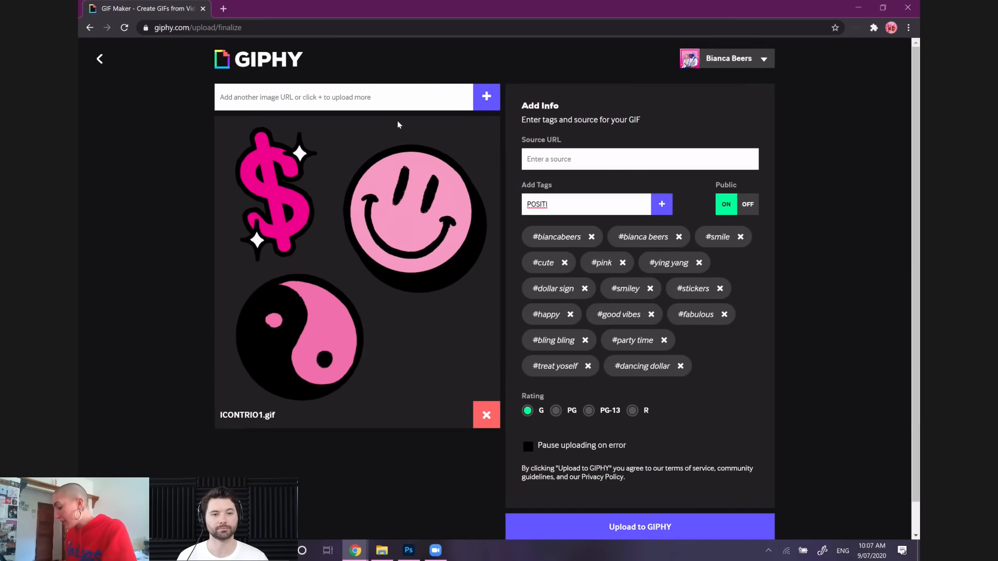
type(" VIBES")
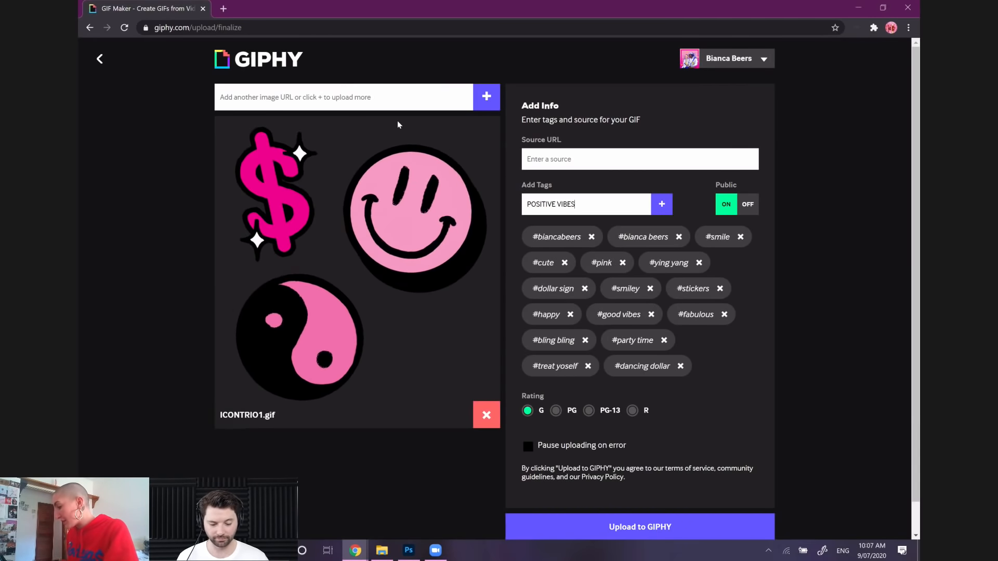
key("Return")
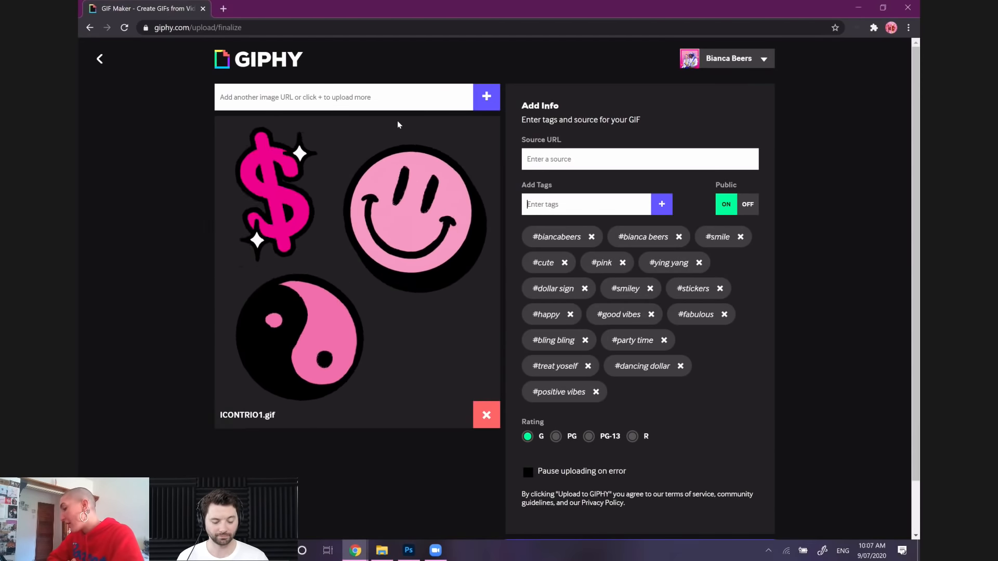
Add the tags "feelin myself" and "mo money mo problems" to the GIF
type("FEELIN MYSELF")
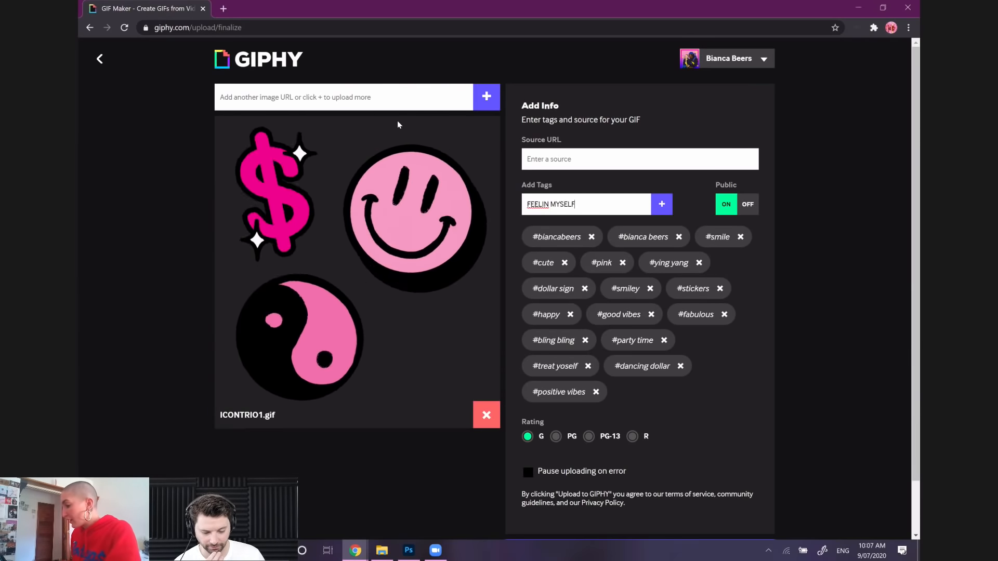
key("Return")
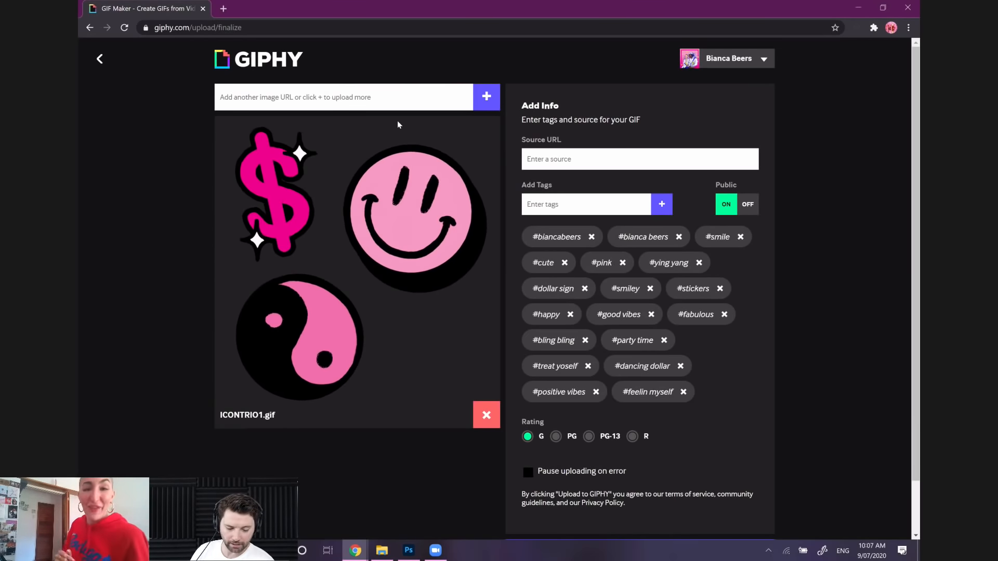
type("MO MNEY")
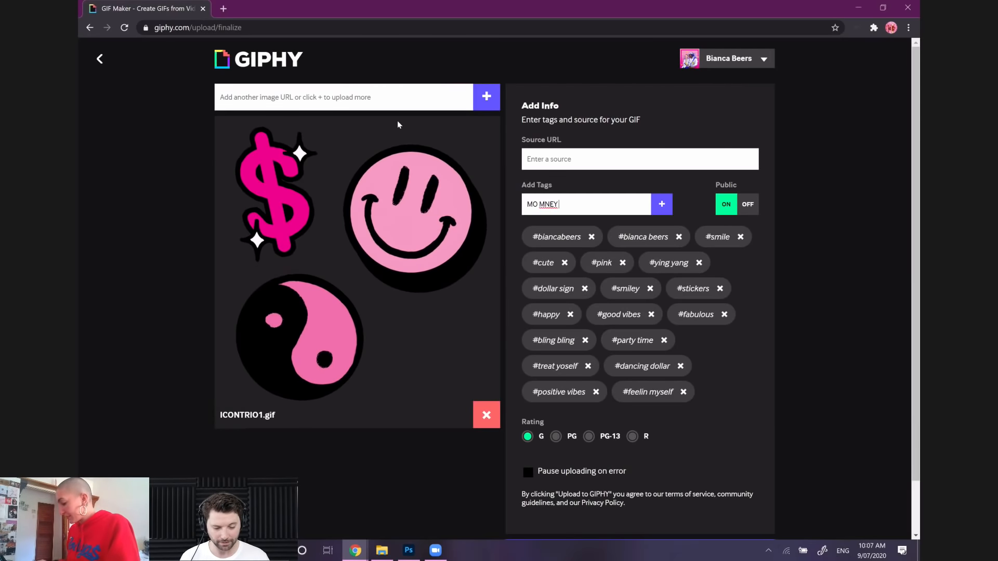
key("BackSpace")
key("BackSpace")
key("BackSpace")
type("O")
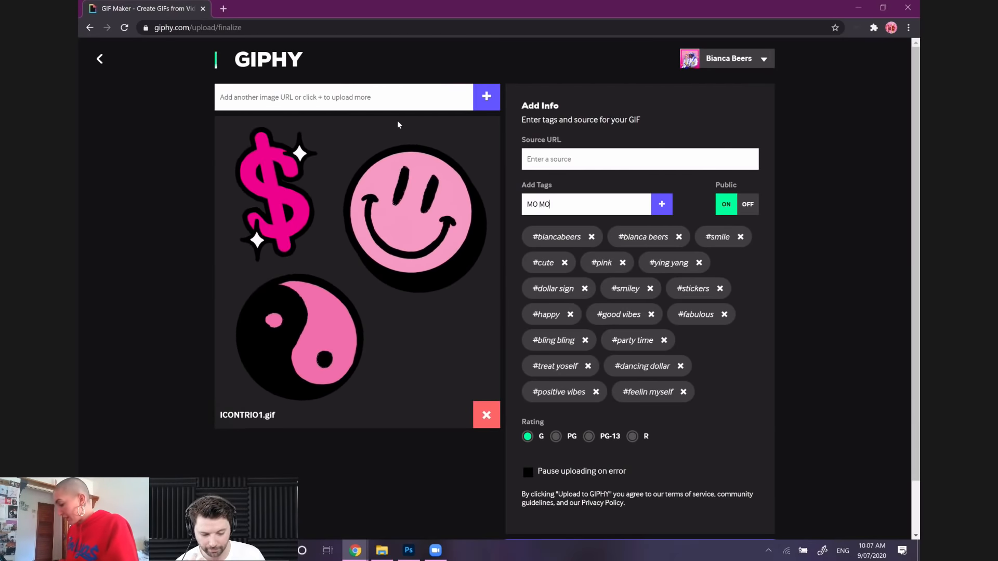
type("NEY MO PROBLEMS")
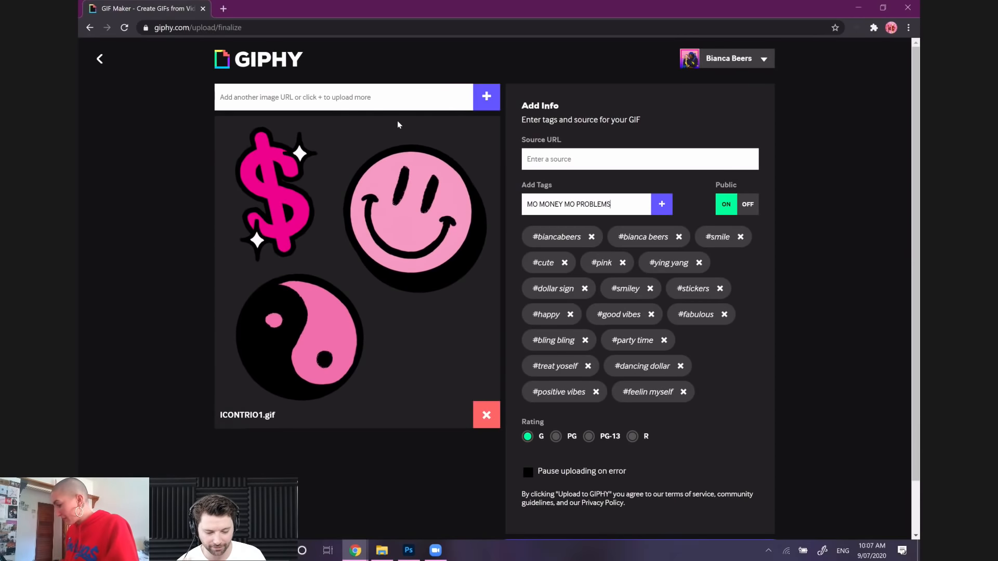
key("Return")
Add the tag "cool beans" to the GIF and look over the upload form
type("COO")
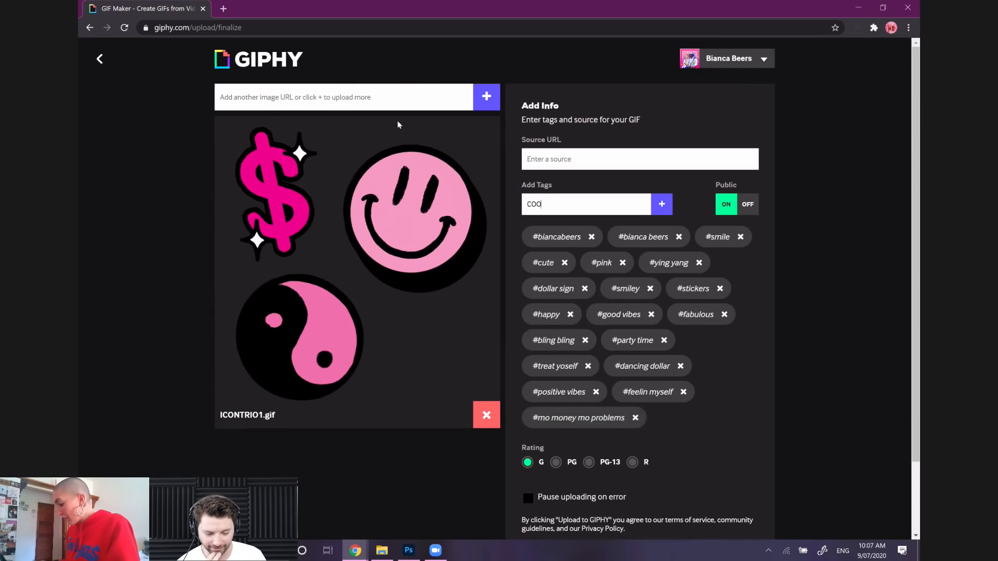
type("L BEANS")
key("Return")
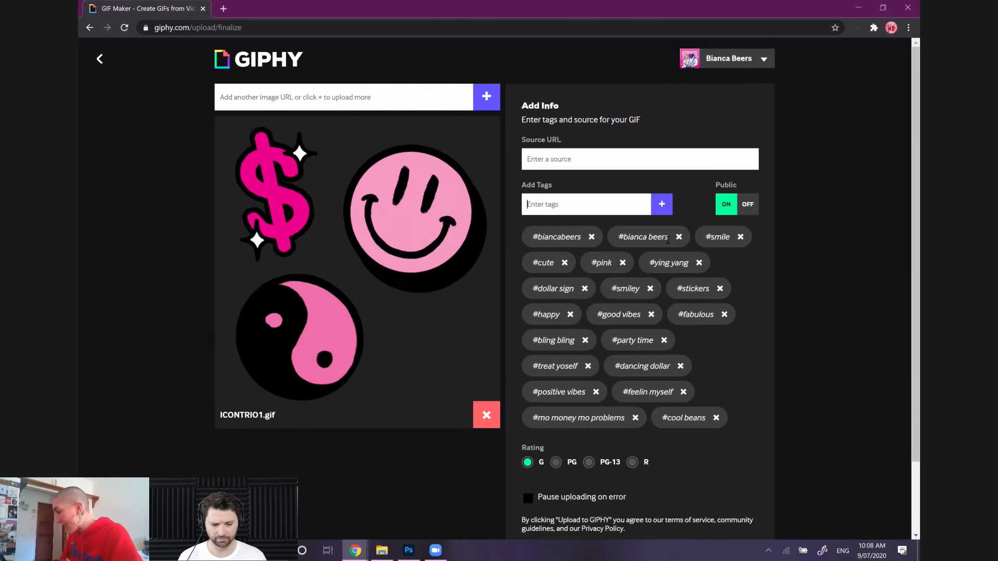
scroll(828, 255, "down", 1)
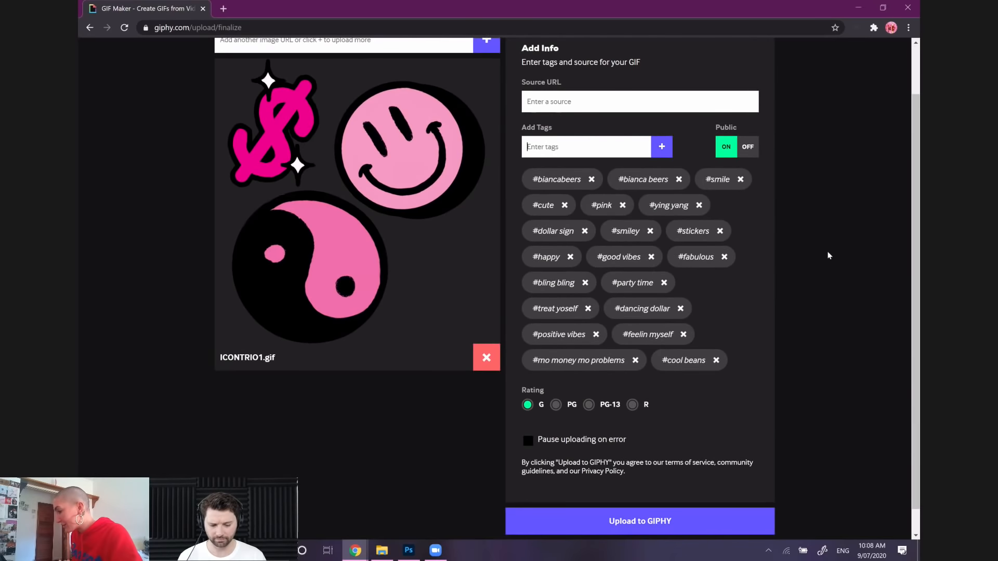
scroll(829, 255, "up", 1)
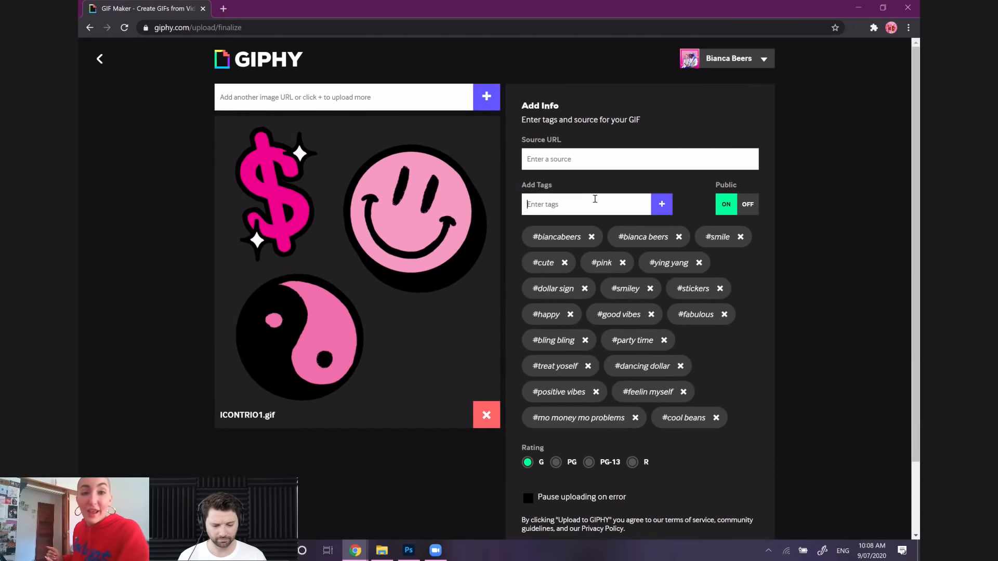
Clear the unfinished tag text and try to add "glam" as a further tag for the GIF
scroll(799, 276, "down", 2)
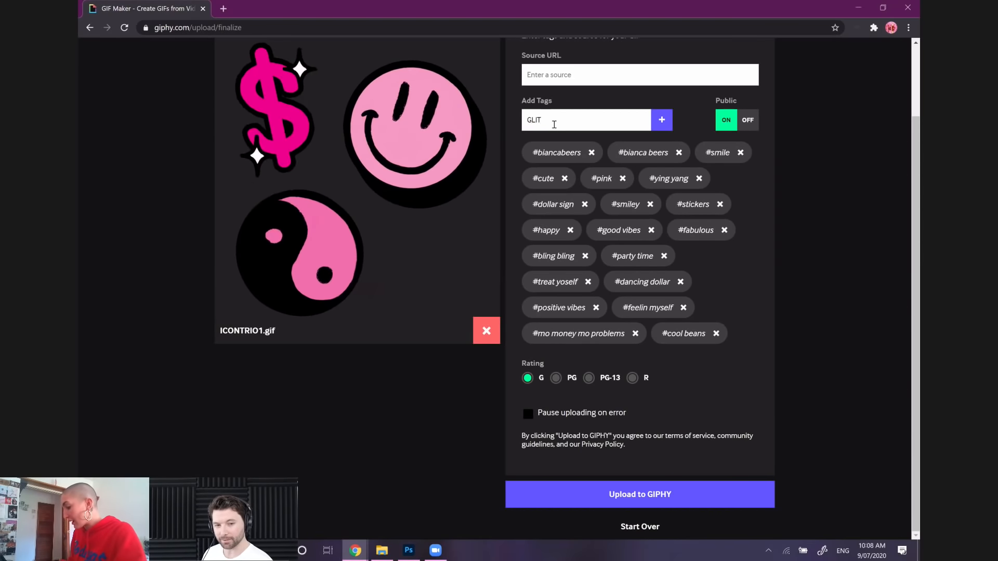
key("Return")
key("BackSpace")
key("BackSpace")
key("BackSpace")
key("BackSpace")
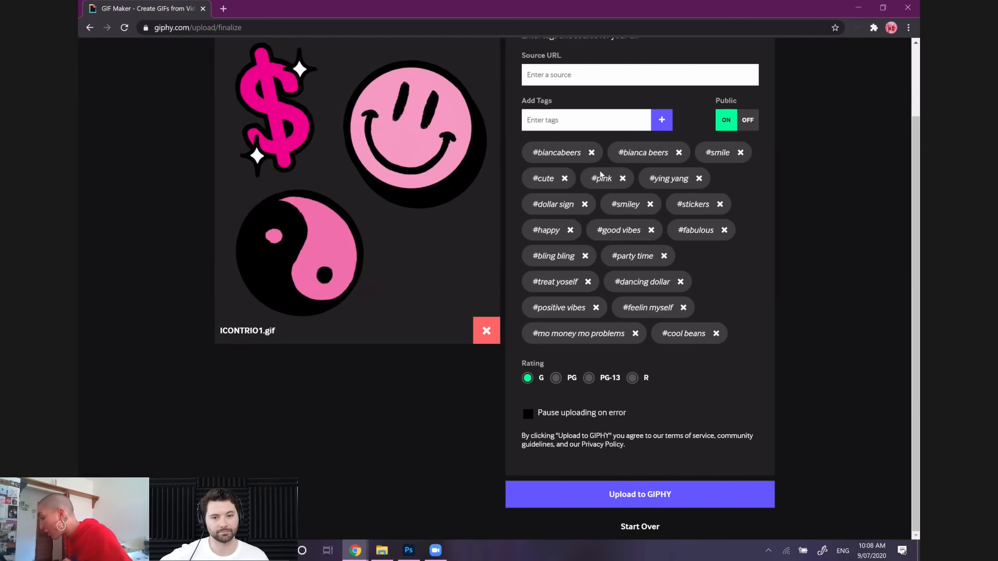
type("GLAM")
key("Return")
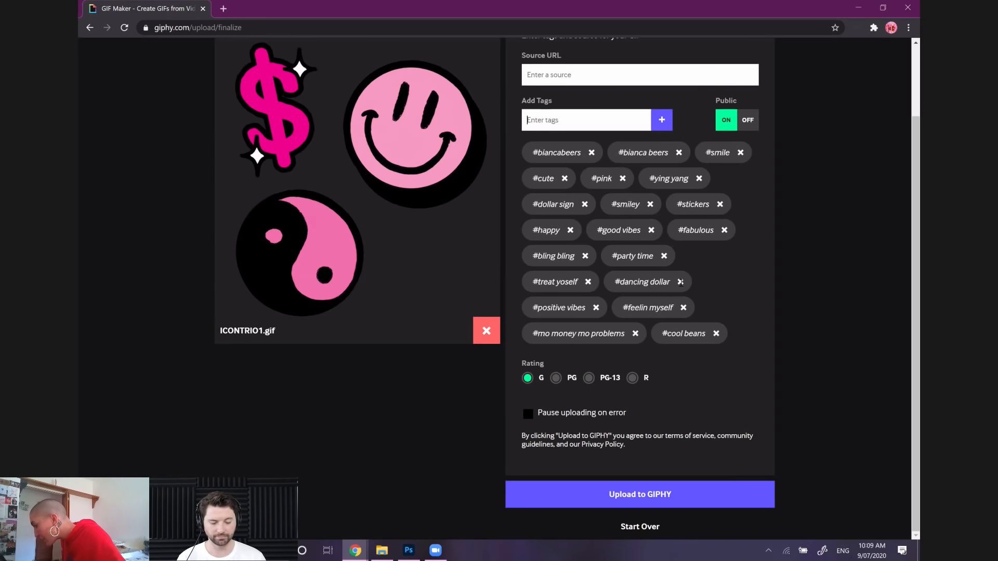
Replace the tag "mo money mo problems" with "glam" and upload the GIF to GIPHY
left_click(635, 334)
type("glam")
key("Return")
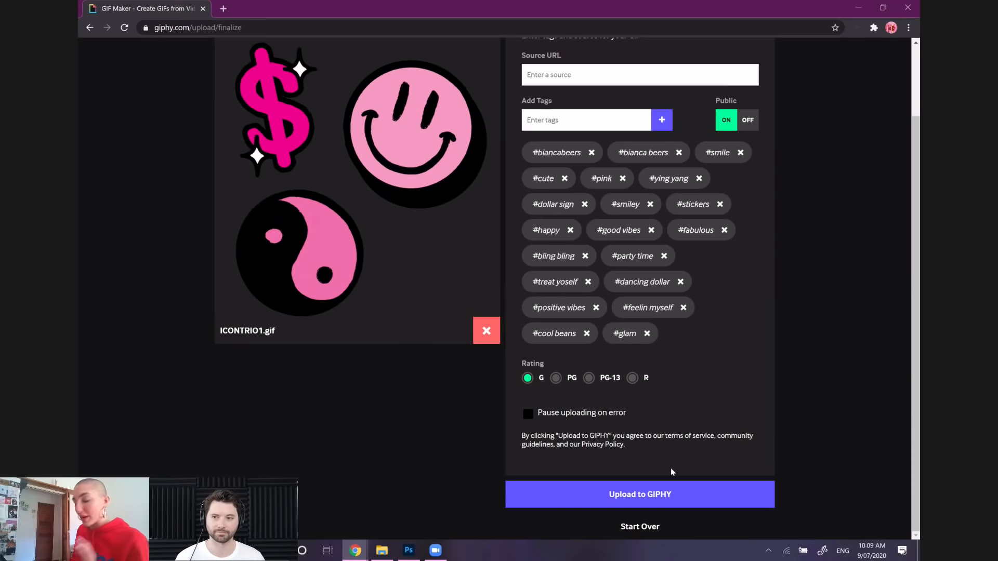
left_click(684, 496)
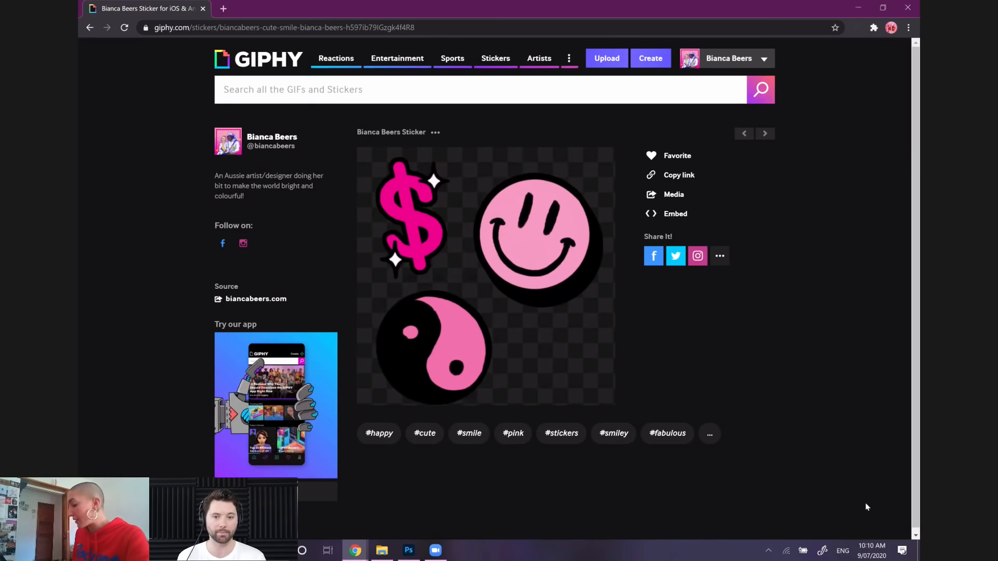
Switch to Photoshop, close the Untitled-2 document without saving its changes, and hide the Timeline
left_click(408, 550)
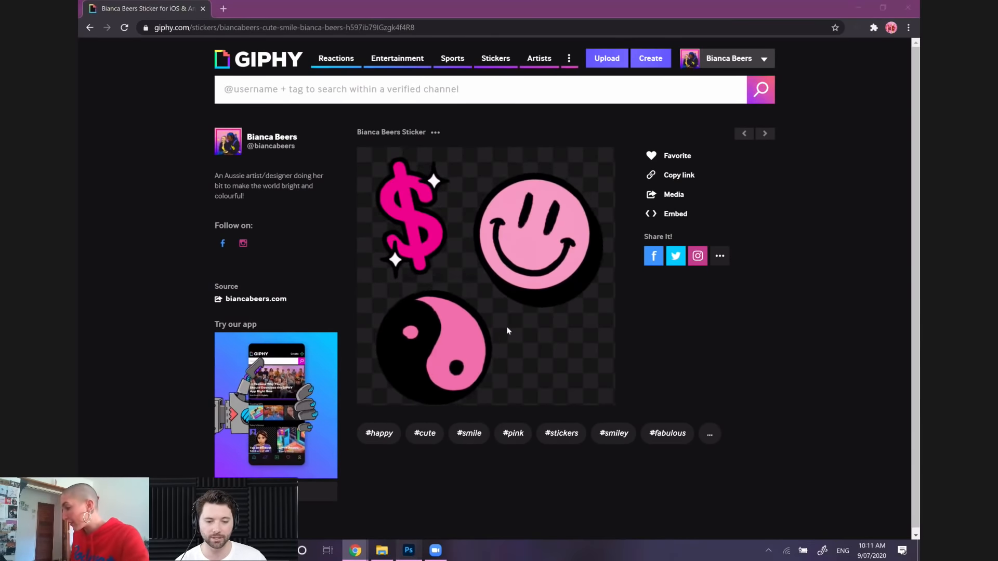
left_click(685, 40)
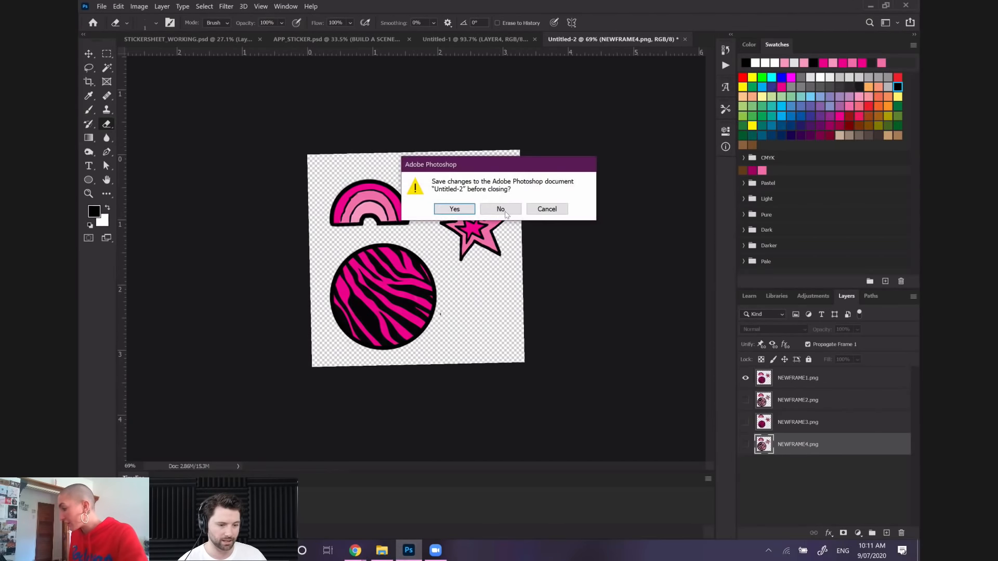
left_click(500, 209)
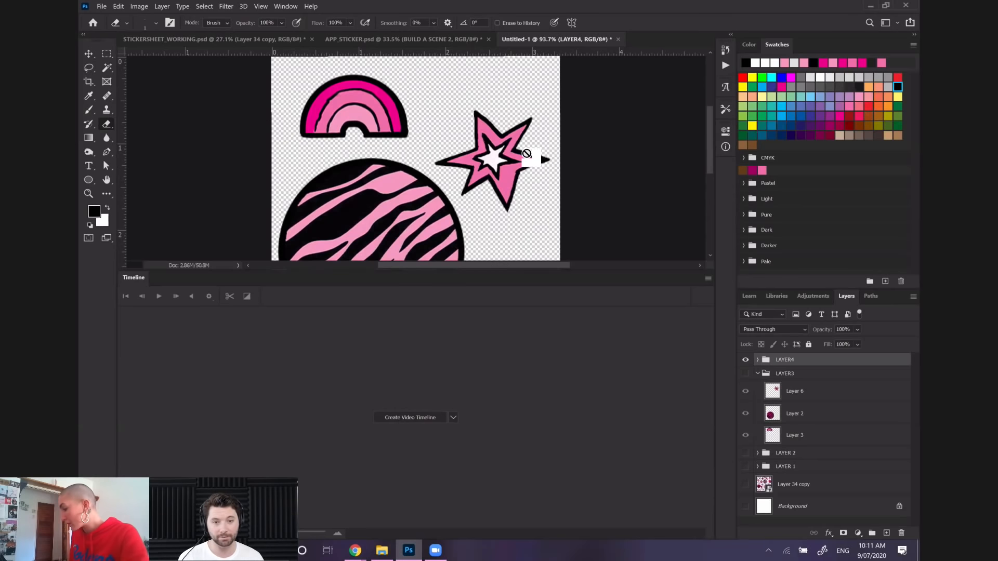
left_click(286, 8)
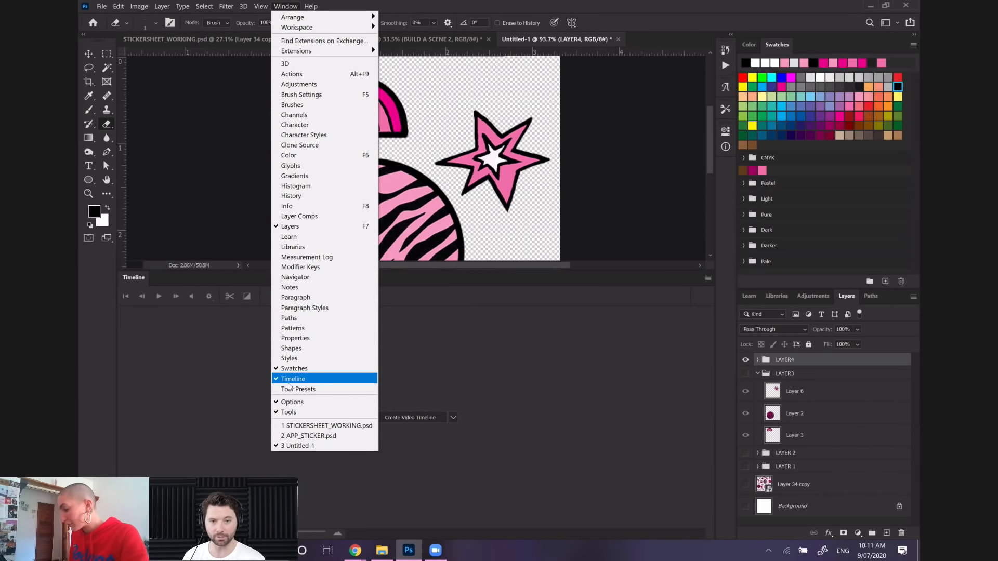
left_click(290, 385)
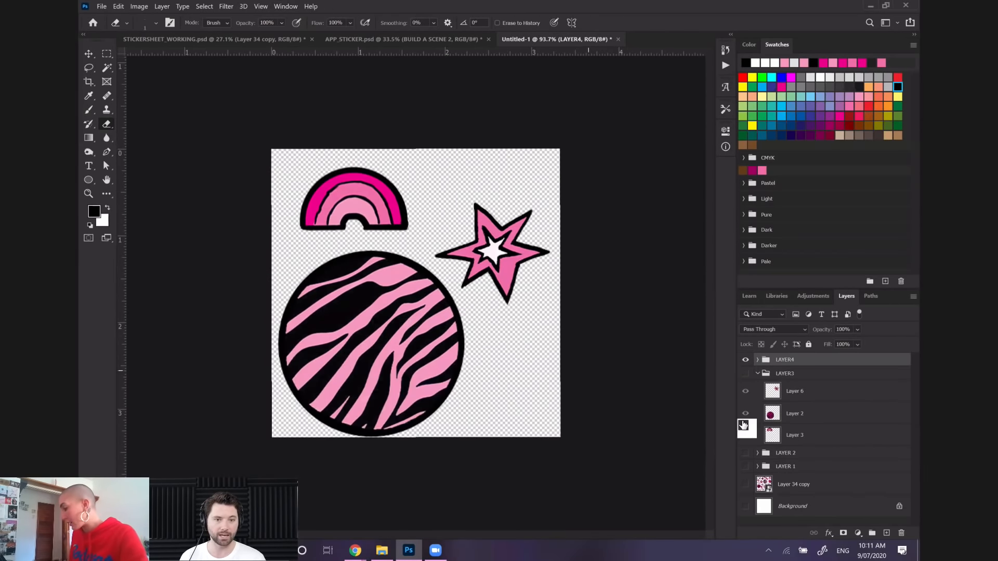
Delete the LAYER 1 to LAYER4 groups and show the Layer 34 copy sticker sheet
left_click_drag(801, 462, 783, 386)
left_click(746, 365)
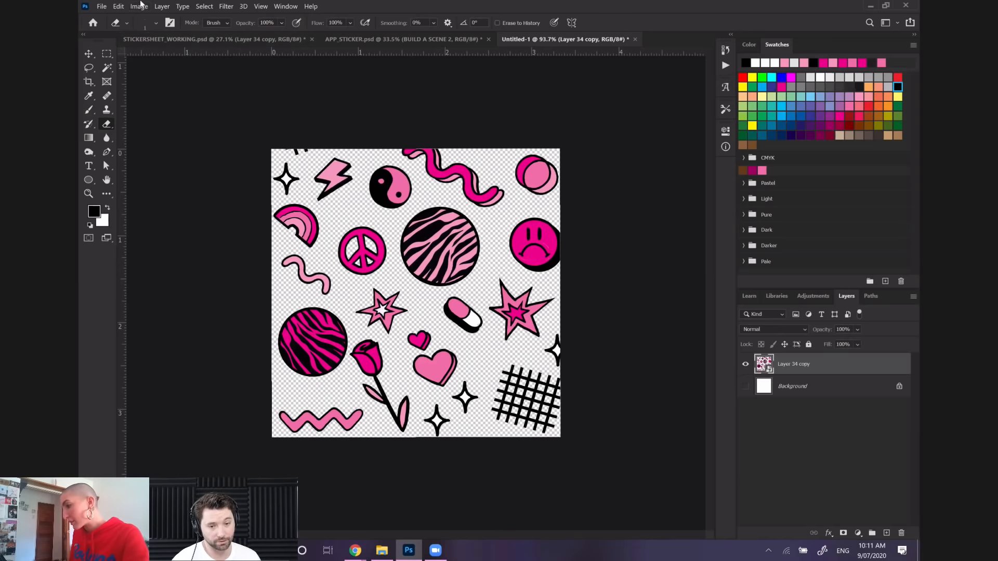
Scale the Layer 34 copy sticker sheet to about 29.65% with Free Transform and apply the change
left_click(118, 6)
left_click(176, 227)
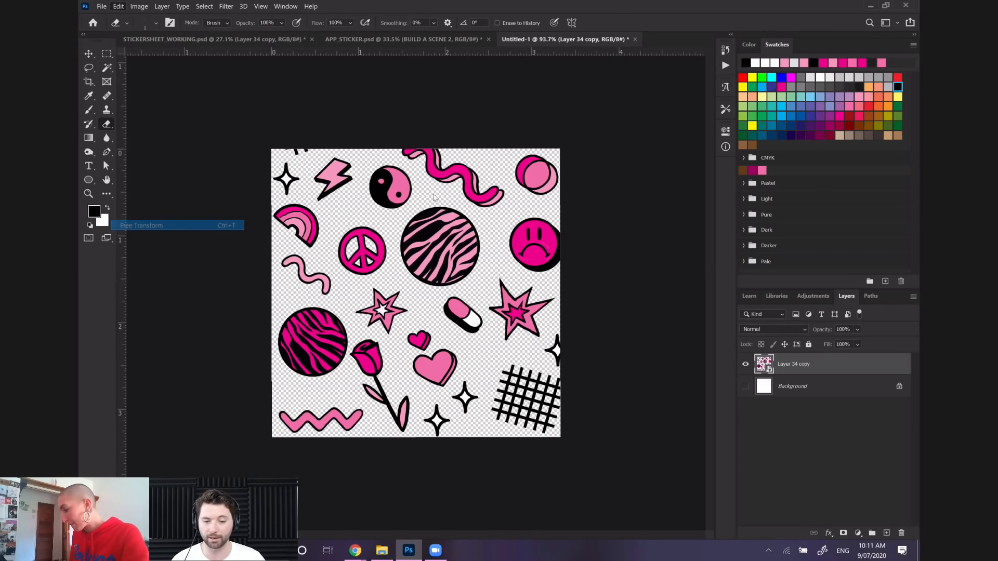
left_click_drag(572, 253, 471, 330)
key("Return")
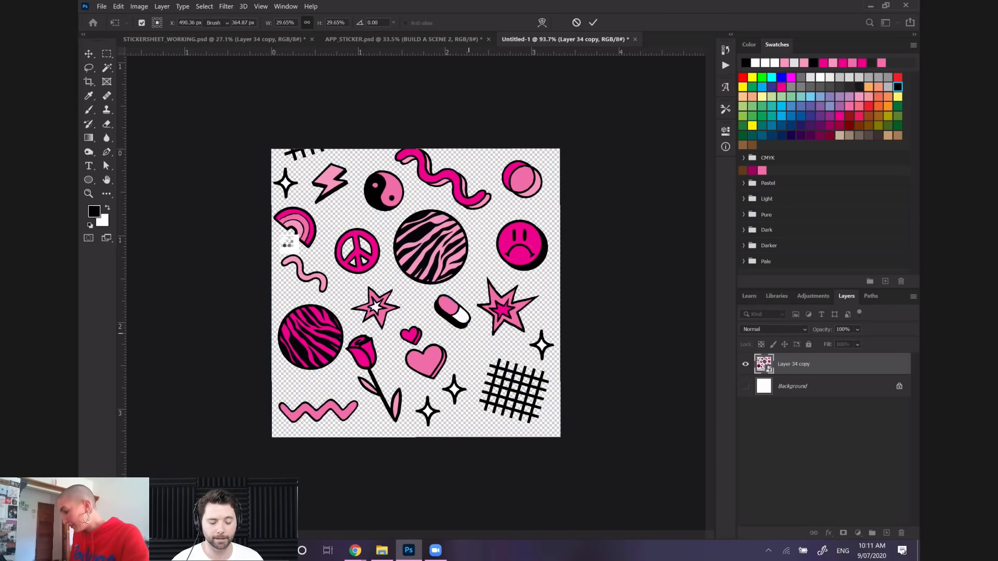
Move the sticker sheet about 0.615 in down and 0.083 in to the left with Free Transform
key("e")
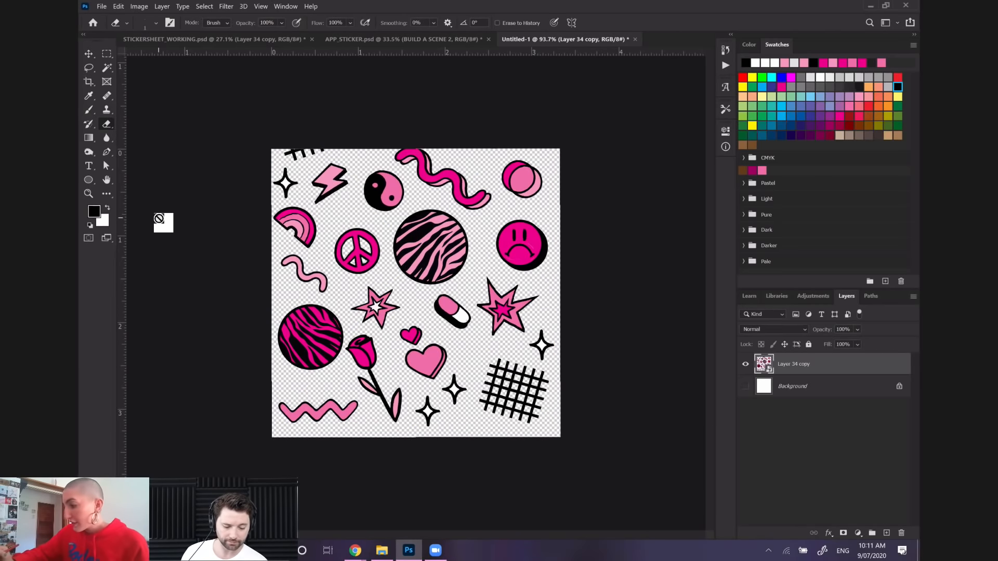
left_click(89, 68)
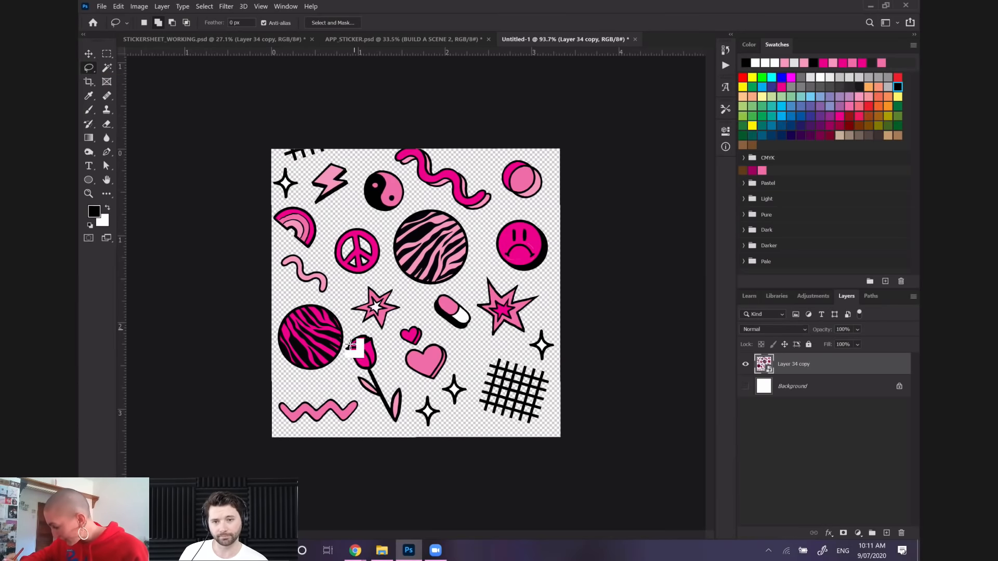
key("z")
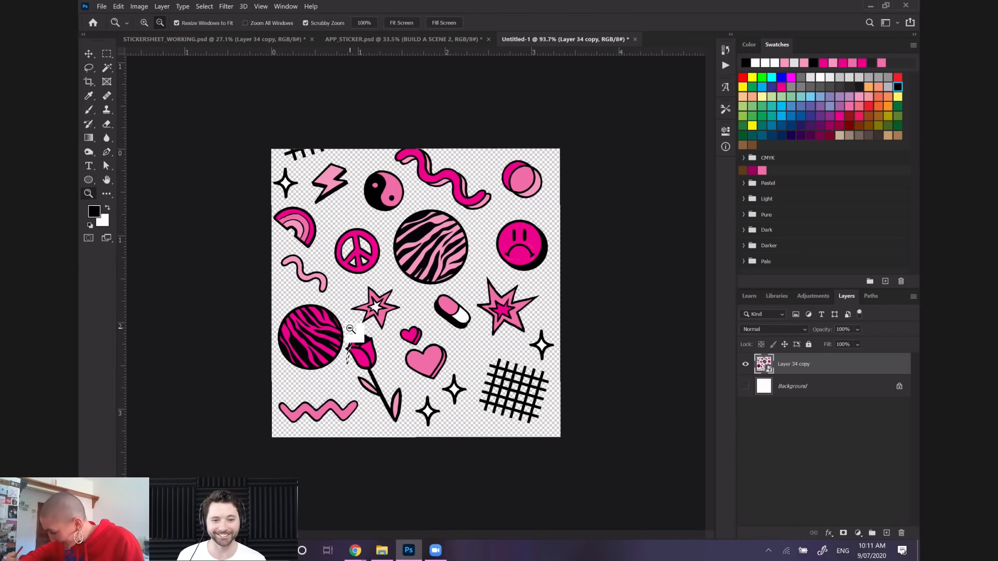
key("l")
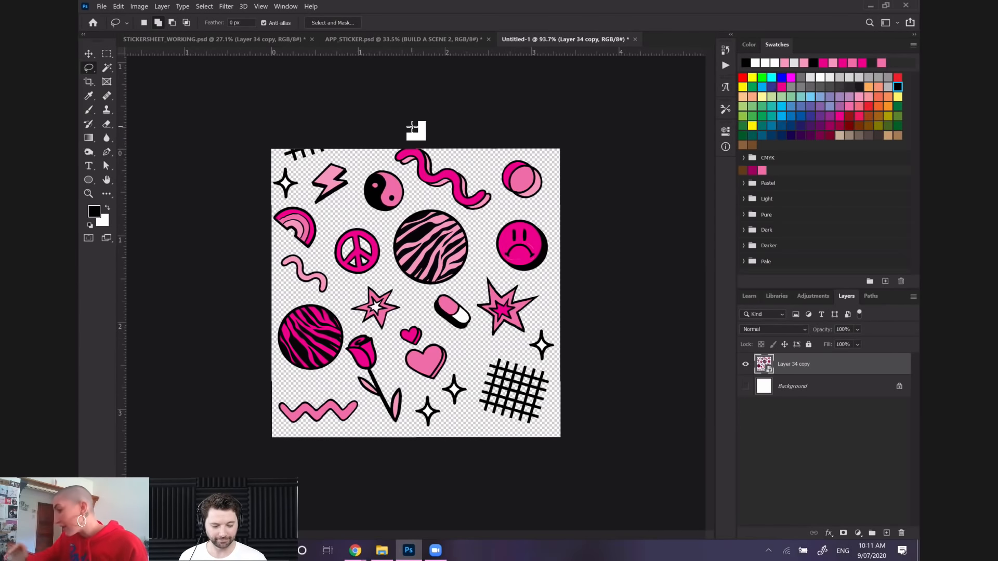
left_click(119, 6)
left_click(156, 225)
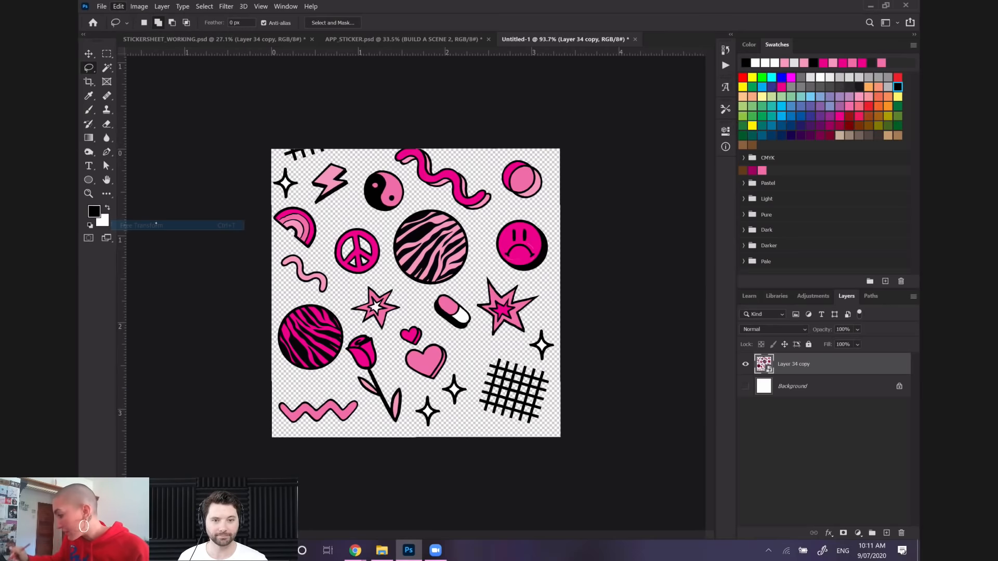
left_click_drag(453, 227, 447, 281)
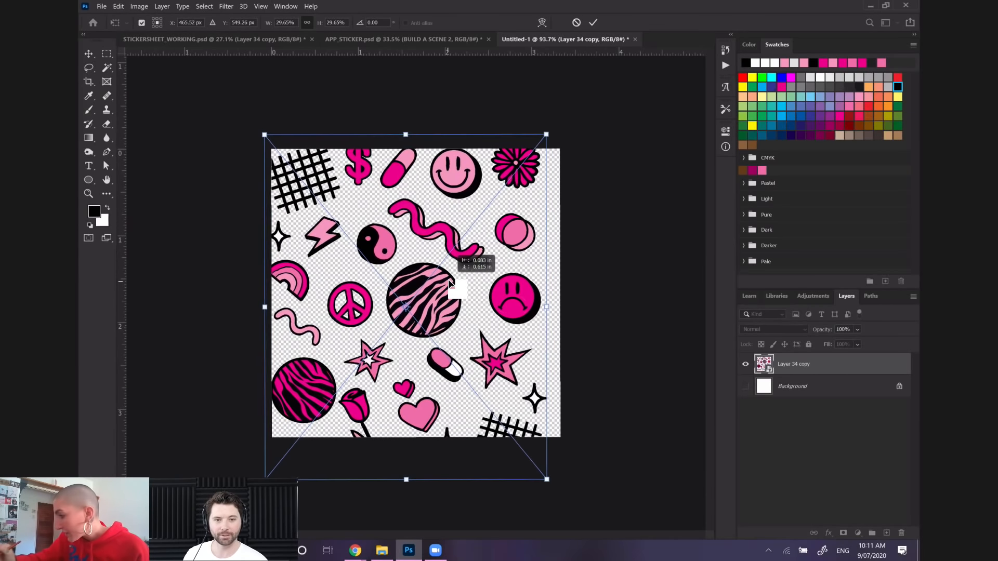
Lasso the thick two-tone pink squiggle, copy it to its own layer and hide the sticker sheet layer
left_click(86, 57)
mouse_move(414, 191)
left_mouse_down()
mouse_move(390, 201)
mouse_move(396, 227)
mouse_move(469, 268)
mouse_move(491, 262)
mouse_move(493, 242)
mouse_move(416, 194)
left_mouse_up()
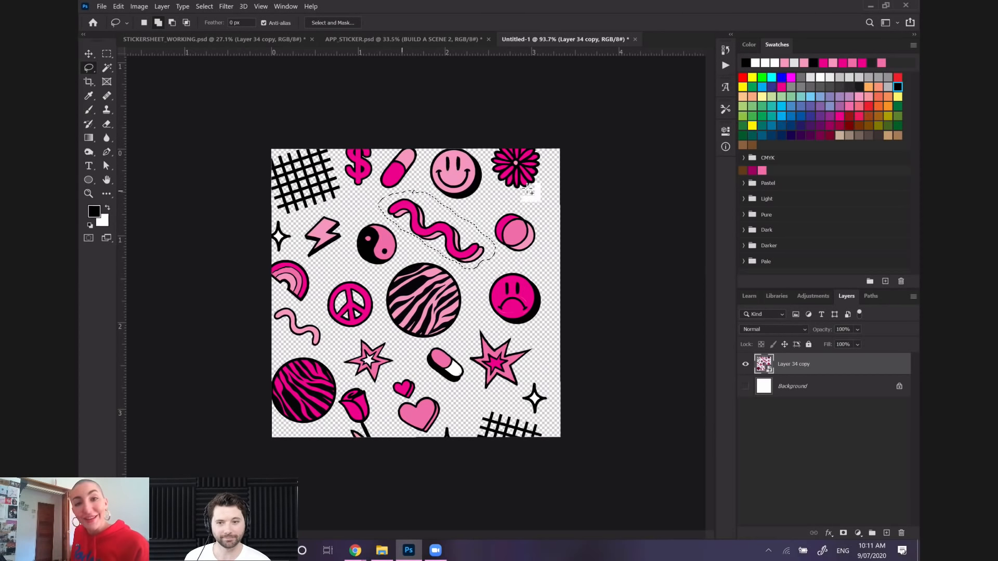
right_click(444, 249)
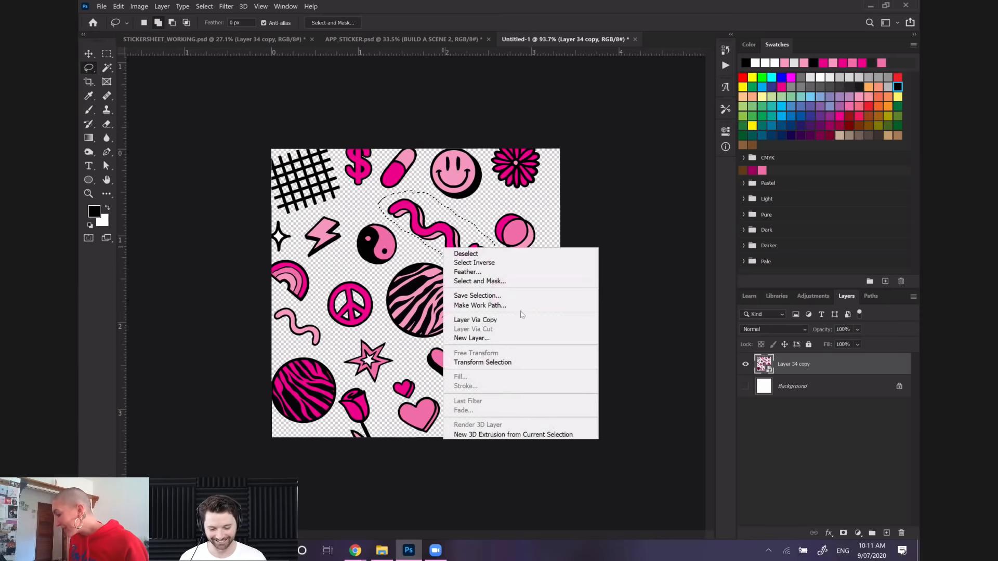
left_click(517, 320)
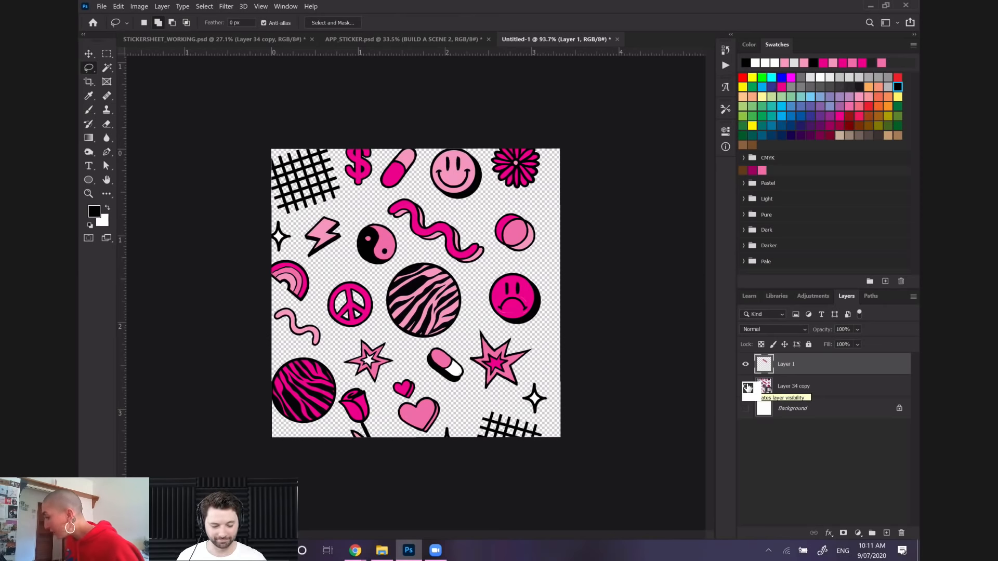
left_click(746, 387)
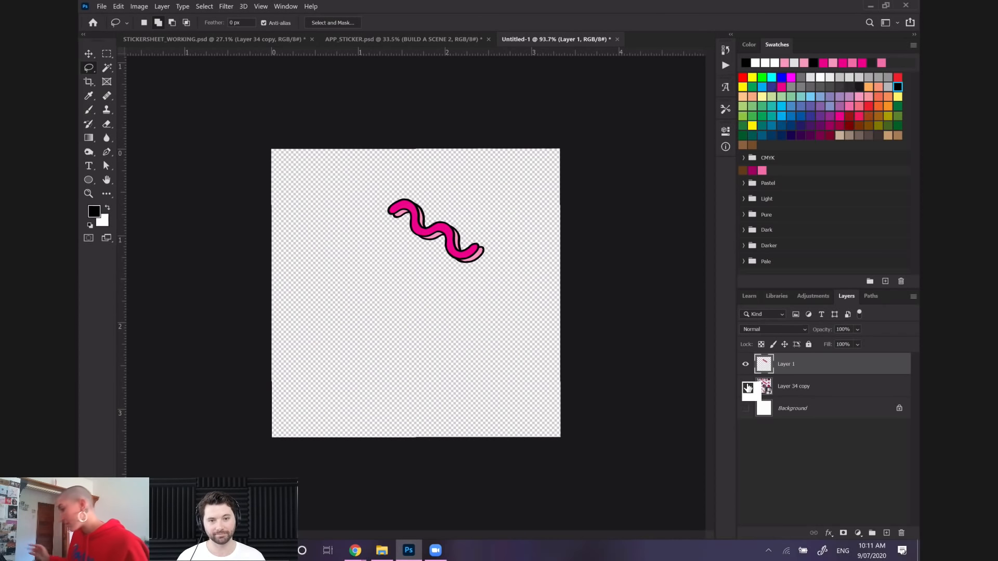
Enlarge the squiggle to about 290.76% and center it so it spans the width of the canvas
left_click(118, 6)
left_click(196, 221)
left_click_drag(386, 197, 242, 144)
mouse_move(432, 211)
left_mouse_down()
mouse_move(492, 320)
mouse_move(475, 310)
left_mouse_up()
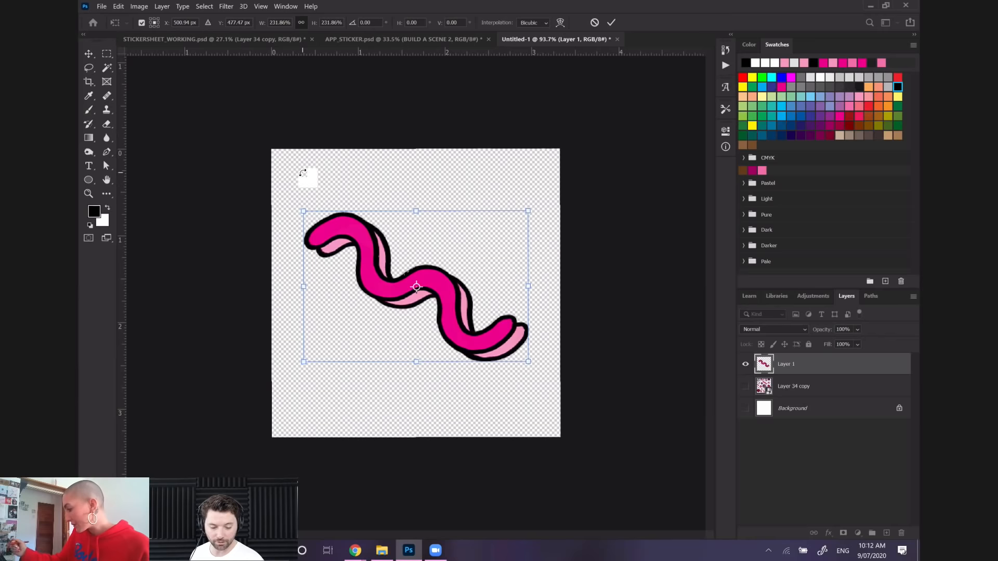
left_click_drag(304, 210, 276, 189)
left_click_drag(528, 362, 553, 393)
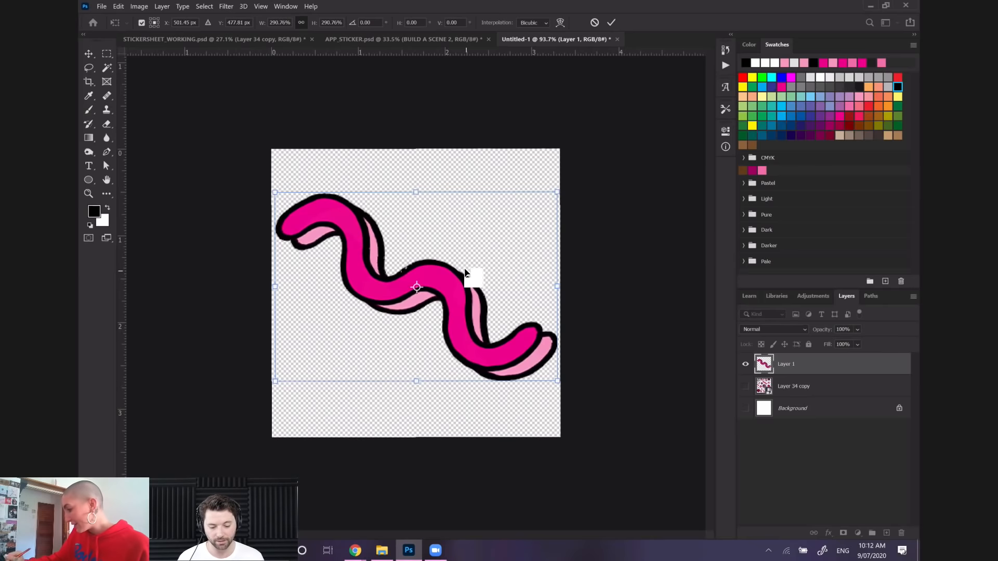
key("Return")
Paint over the stray light specks along the squiggle's black outline with a small black brush
key("l")
scroll(468, 271, "up", 5)
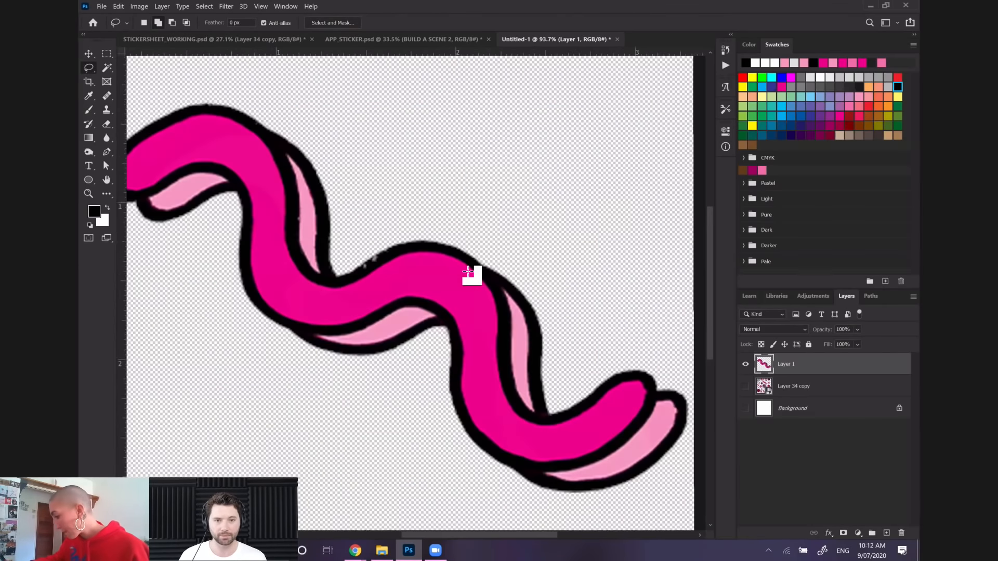
scroll(467, 271, "up", 2)
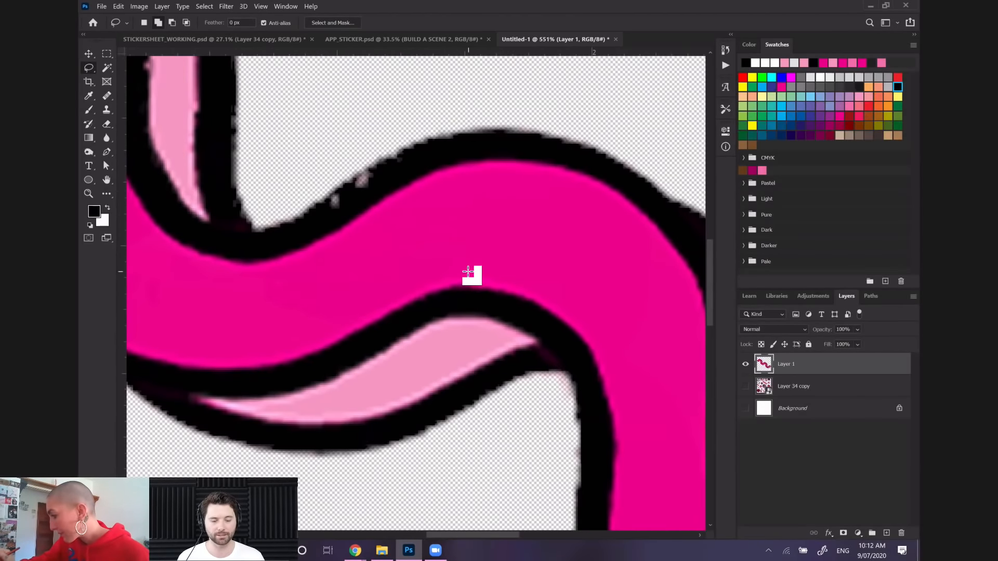
key("b")
mouse_move(331, 208)
left_mouse_down()
mouse_move(378, 174)
mouse_move(529, 278)
left_mouse_up()
left_click_drag(267, 193, 270, 196)
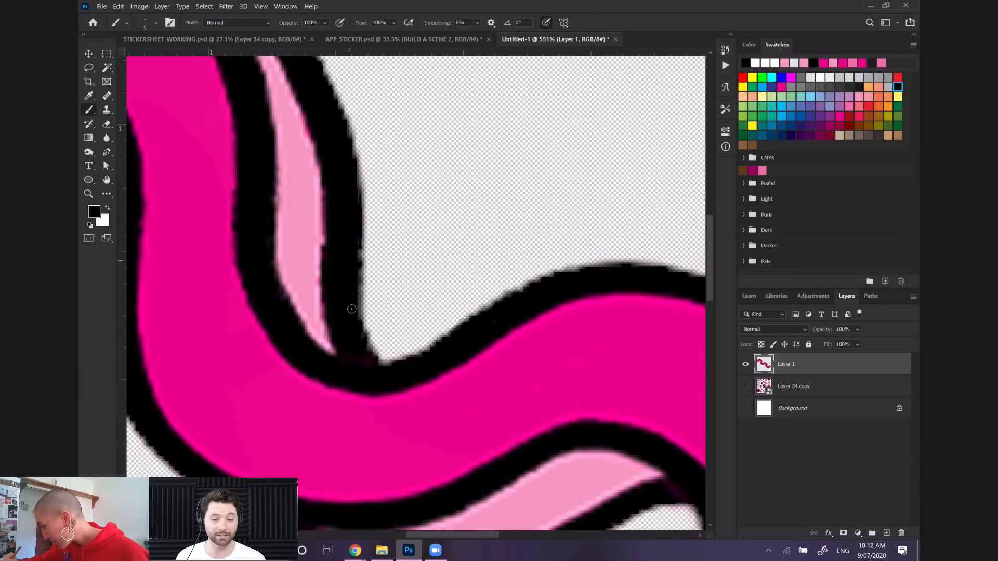
Examine the remaining outline and the inner junctions of the squiggle for rough spots
scroll(344, 196, "down", 8)
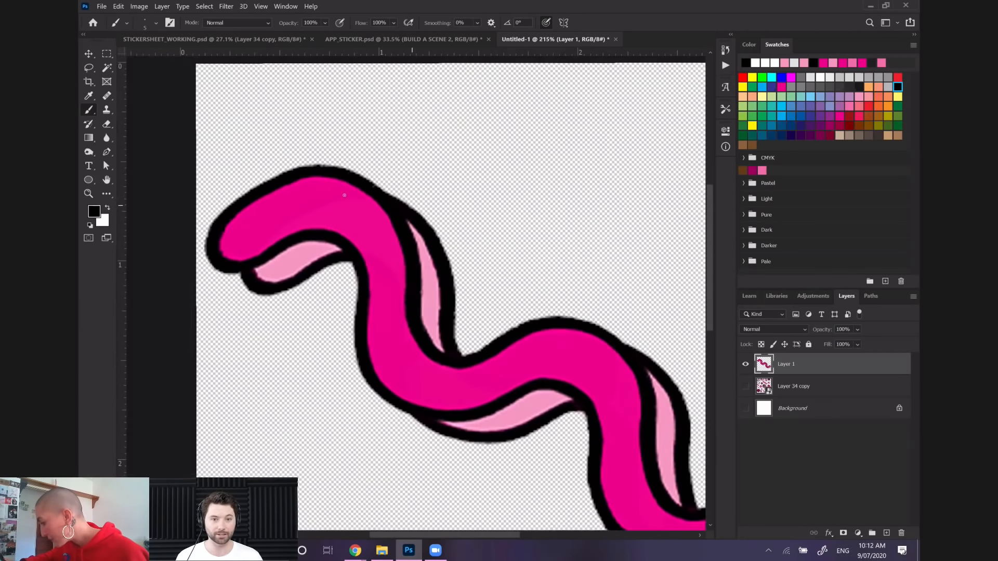
scroll(344, 195, "down", 3)
scroll(344, 196, "down", 4)
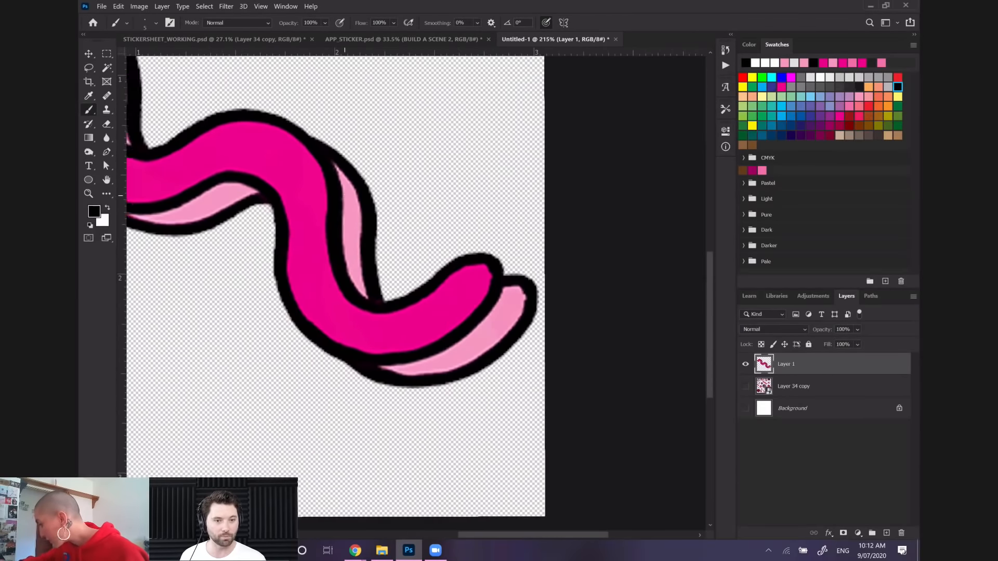
scroll(344, 195, "up", 6)
scroll(344, 195, "up", 5)
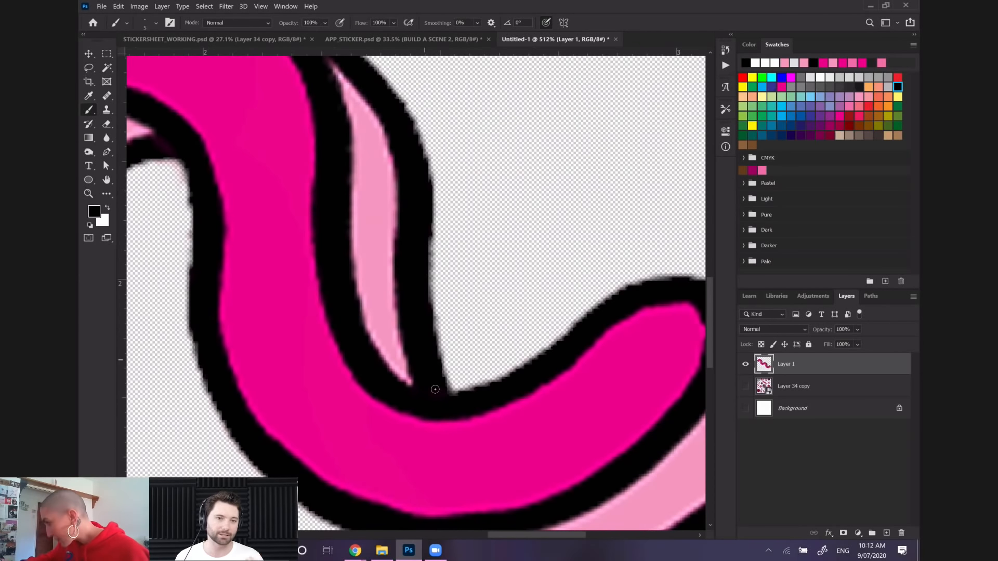
scroll(435, 390, "down", 2)
scroll(424, 360, "up", 2)
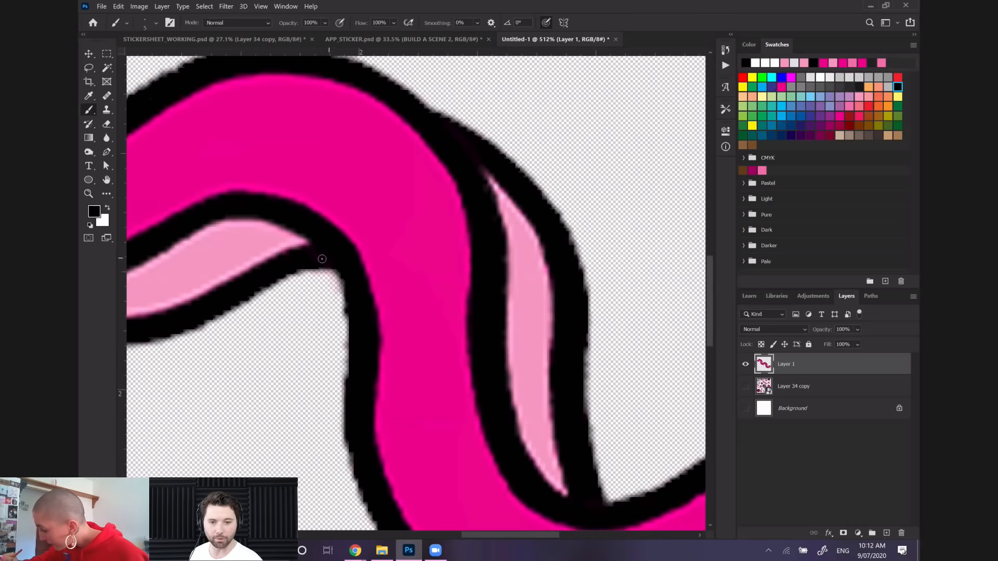
scroll(347, 227, "down", 2)
scroll(347, 227, "up", 3)
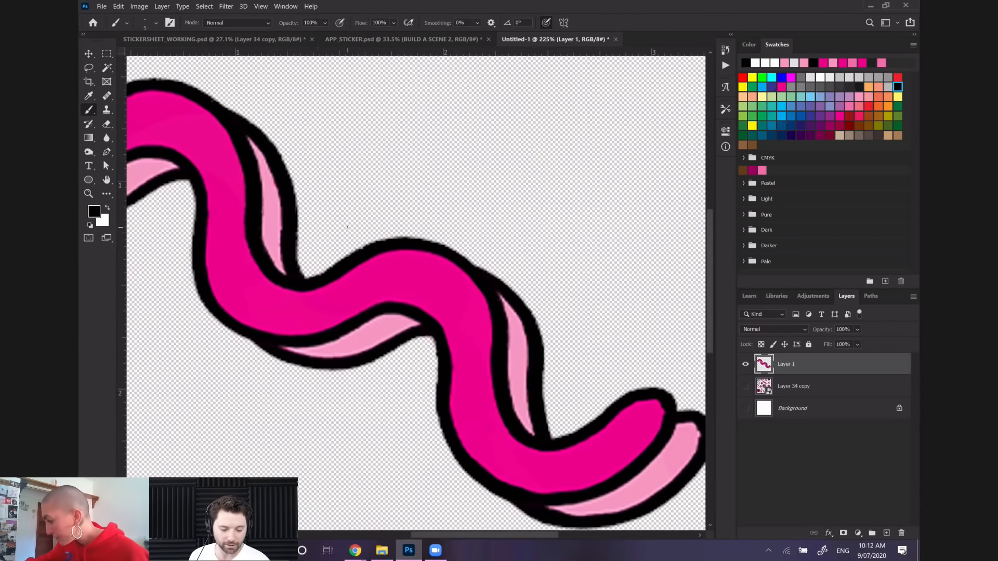
scroll(347, 227, "down", 4)
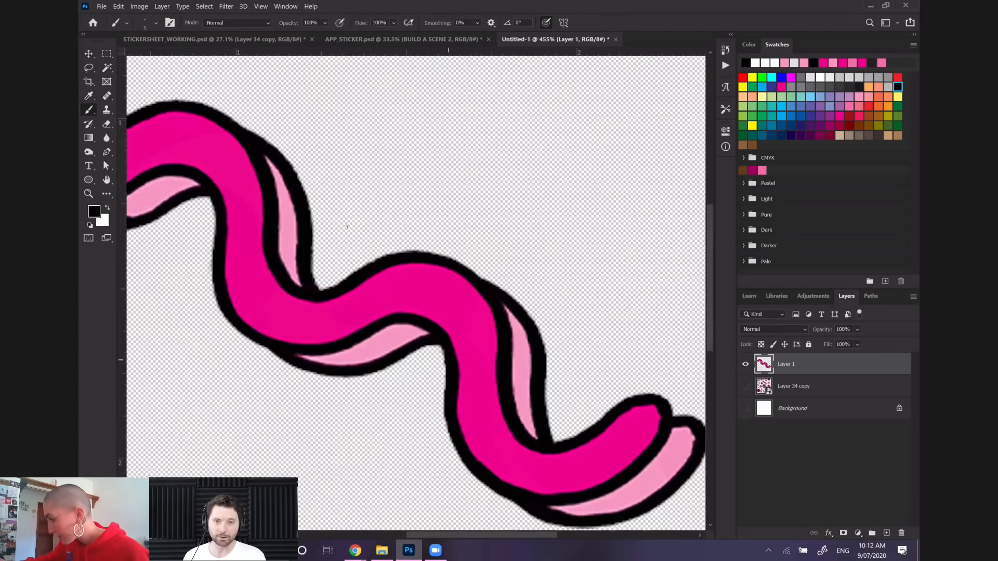
scroll(347, 227, "up", 1)
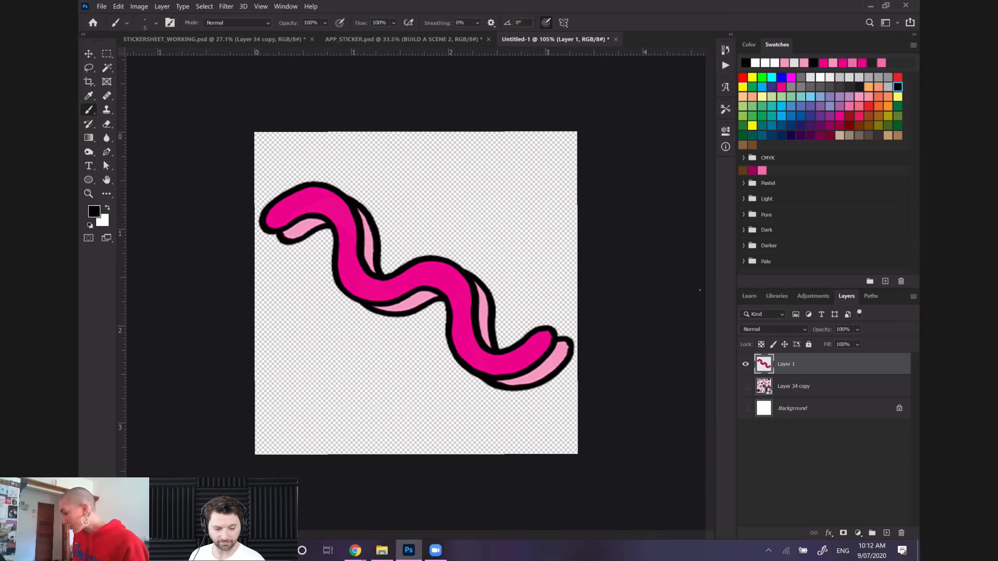
Duplicate the squiggle layer, keeping the default name for the copy
right_click(819, 366)
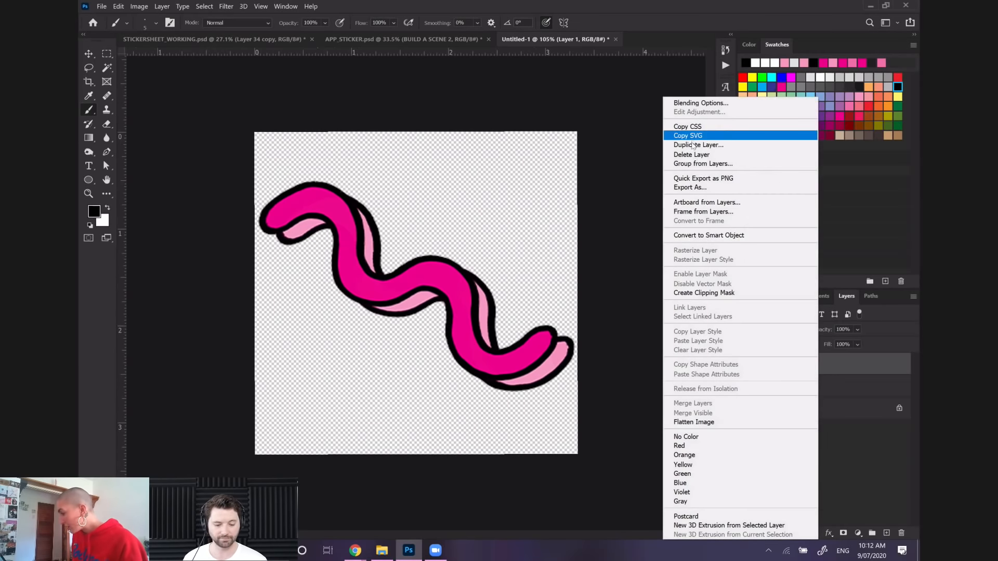
left_click(698, 145)
left_click(325, 111)
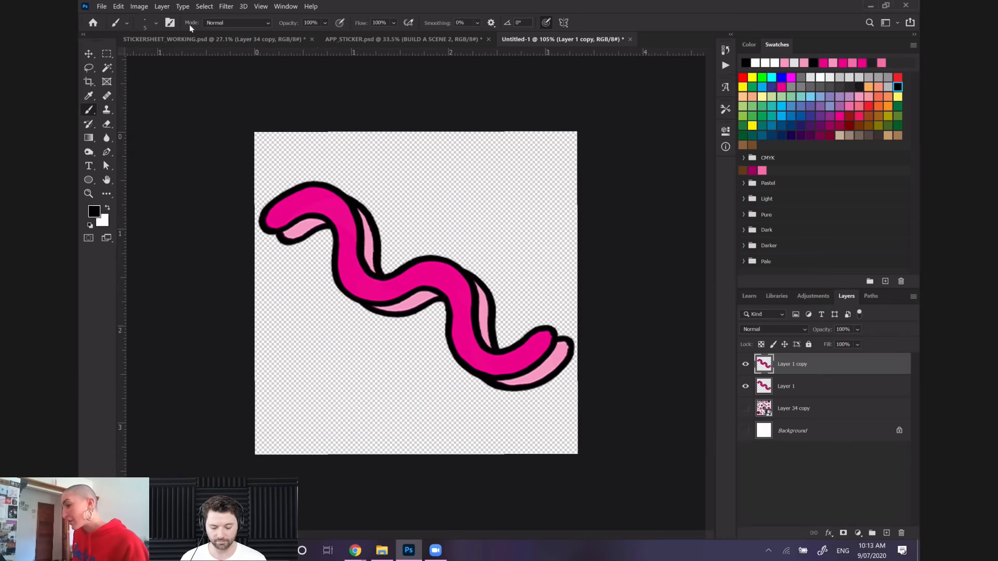
Flip the squiggle copy vertically and rotate it to about 63.80° so it crosses the original diagonally
left_click(119, 7)
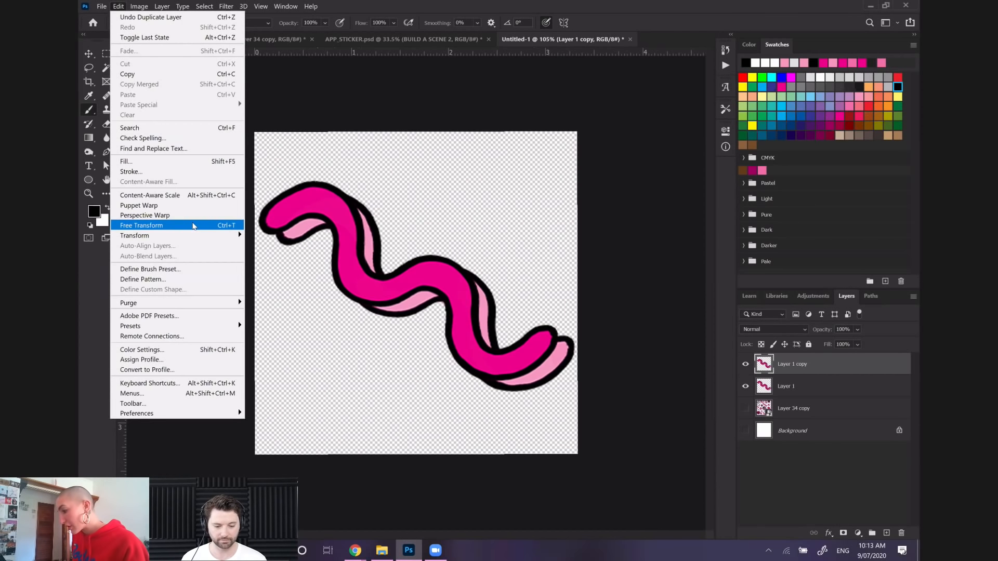
left_click(197, 225)
right_click(435, 322)
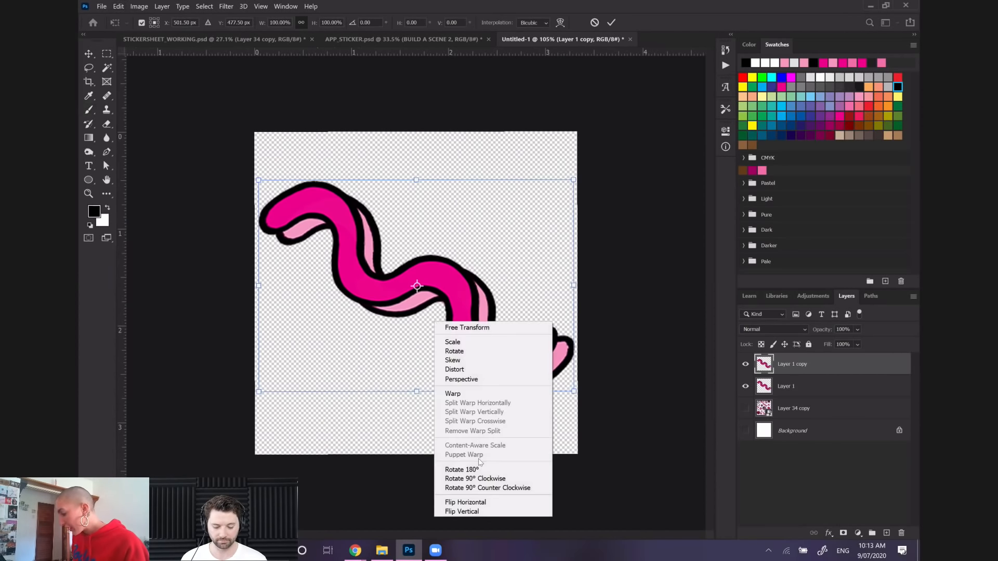
left_click(470, 513)
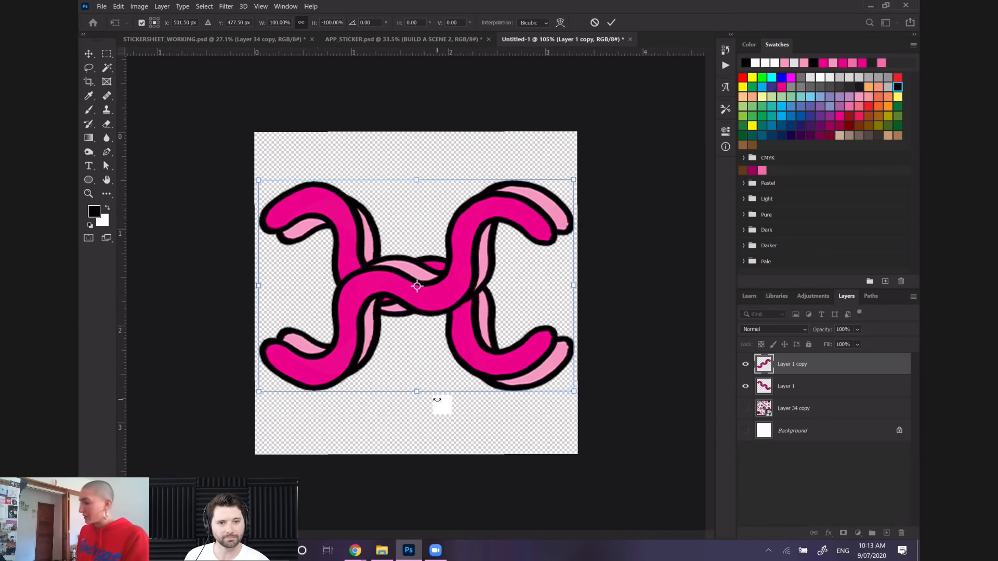
left_click_drag(245, 144, 458, 95)
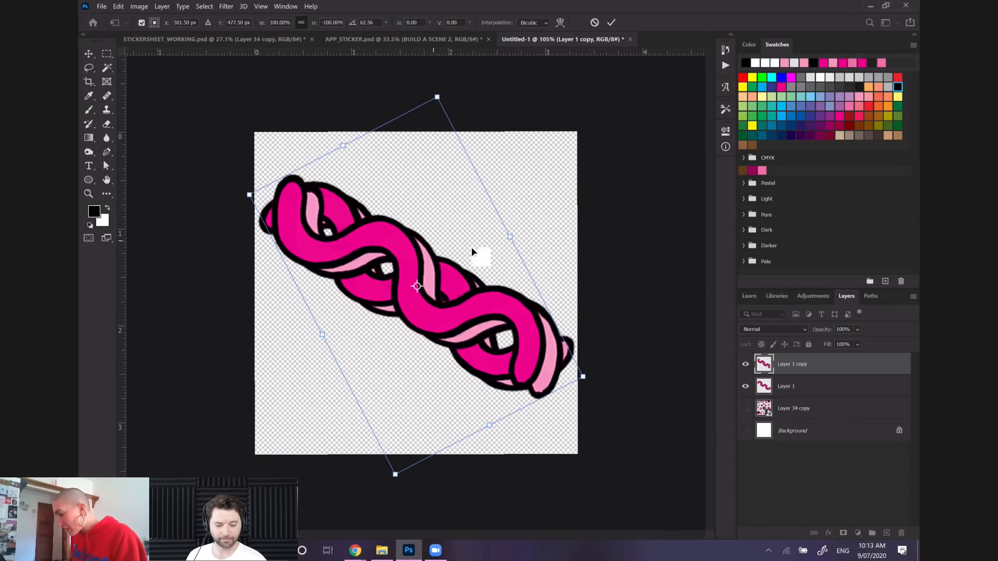
left_click_drag(291, 147, 296, 147)
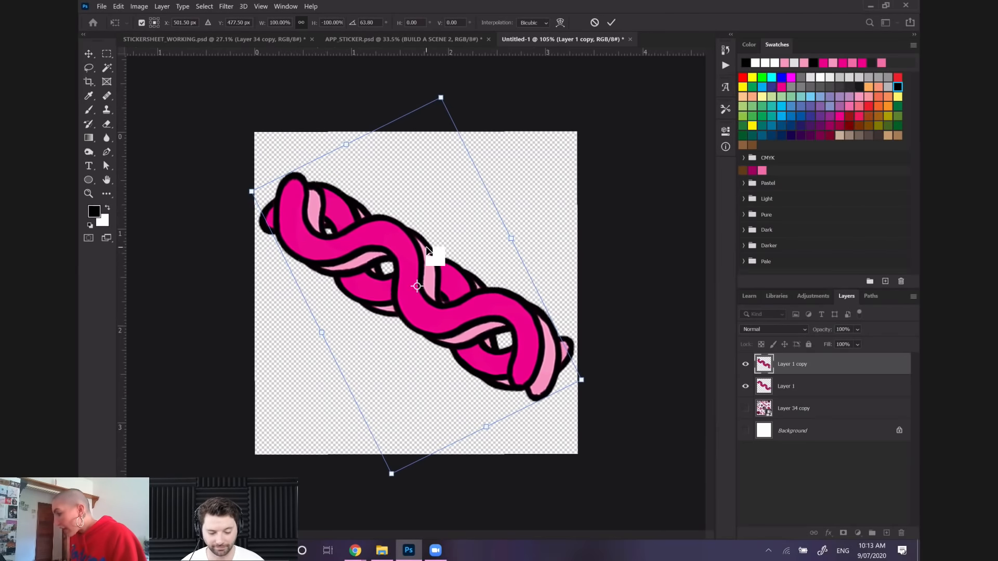
key("Return")
Commit the transform and shift the flipped squiggle copy to purple with Hue/Saturation at a hue of -27
left_click(140, 6)
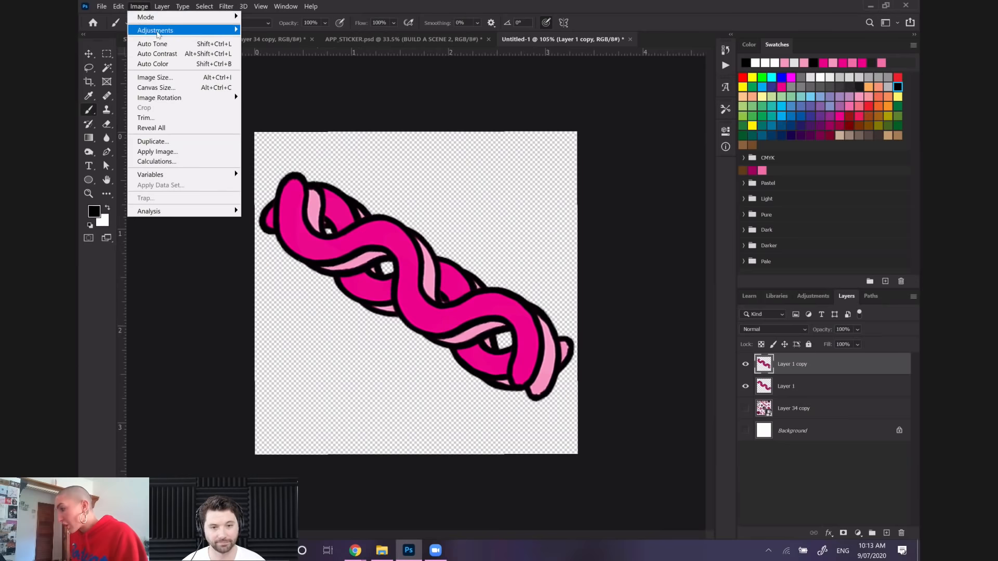
mouse_move(159, 32)
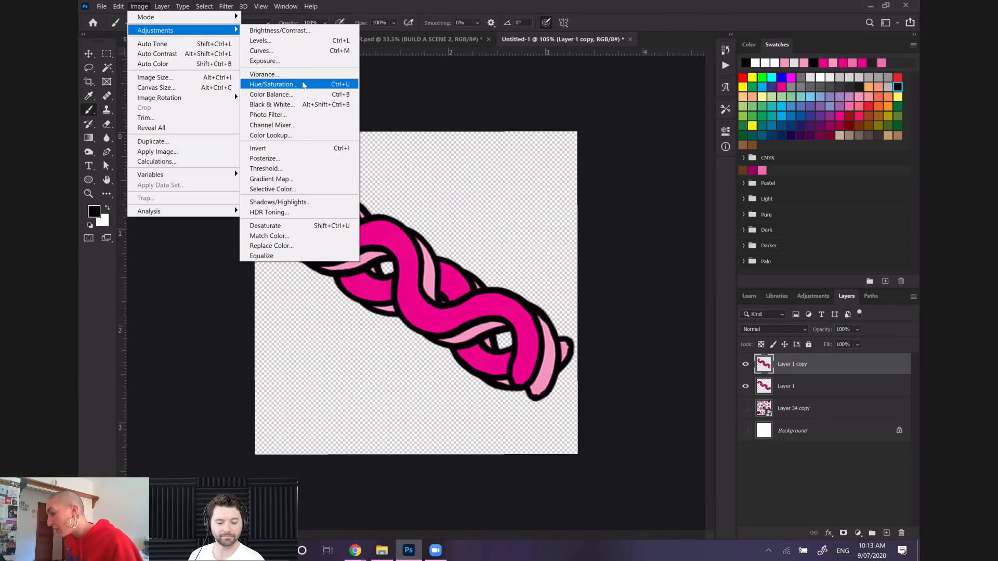
left_click(304, 85)
left_click_drag(723, 193, 709, 193)
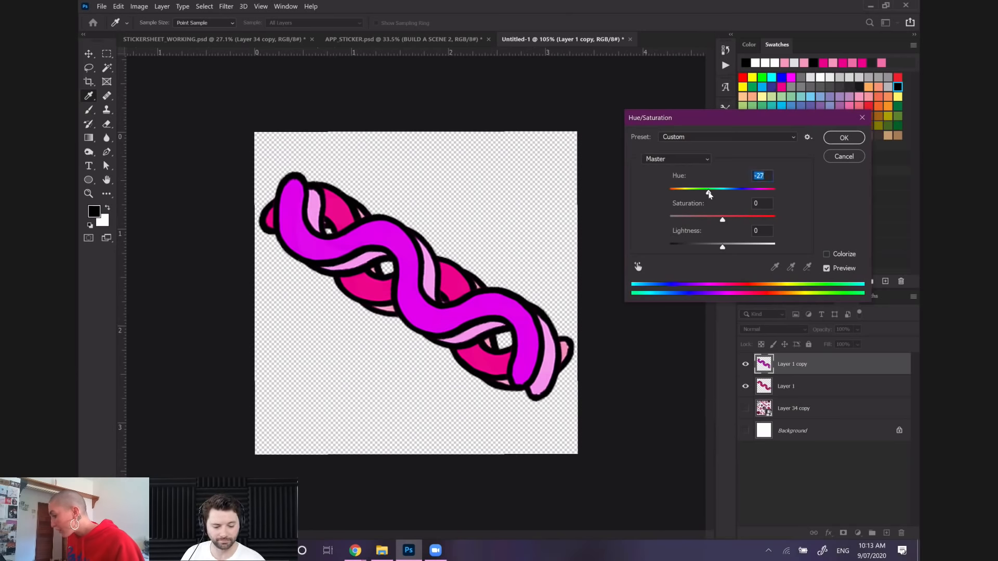
left_click(843, 137)
key("b")
Duplicate the original pink squiggle layer with the default name and place the duplicate above all other layers
left_click_drag(793, 388, 829, 391)
right_click(829, 391)
left_click(743, 146)
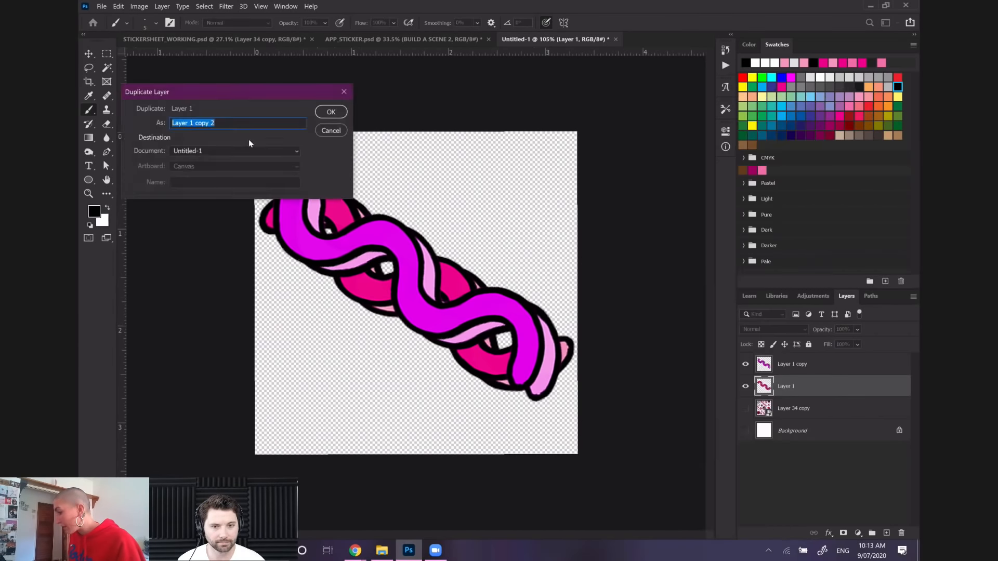
left_click(320, 112)
left_click_drag(759, 306, 793, 365)
Rename the three squiggle layers LAYER1, LAYER2 and LAYER3 in order from the lowest to the uppermost
left_click_drag(794, 409, 789, 412)
double_click(789, 410)
type("LAYER1")
key("Return")
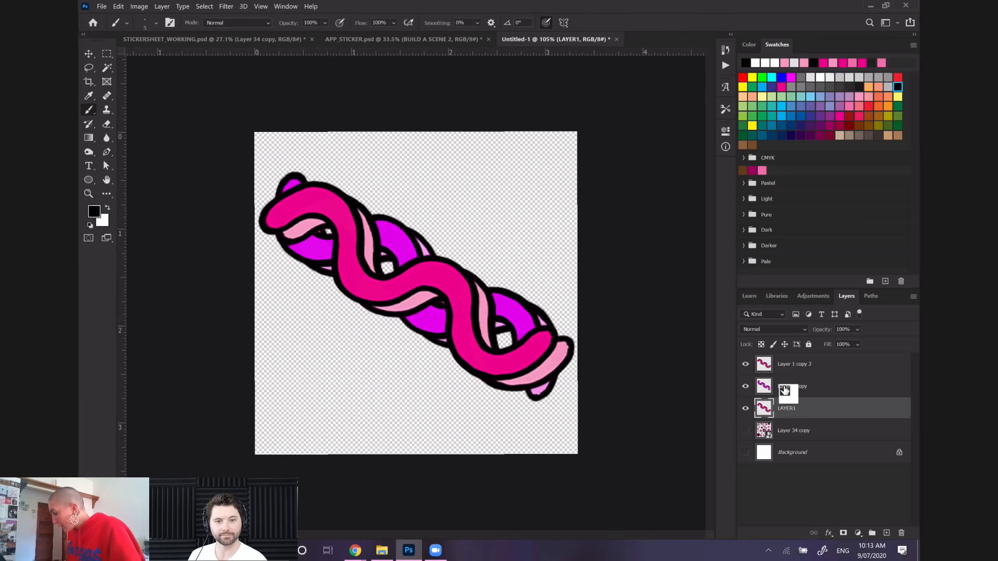
double_click(784, 386)
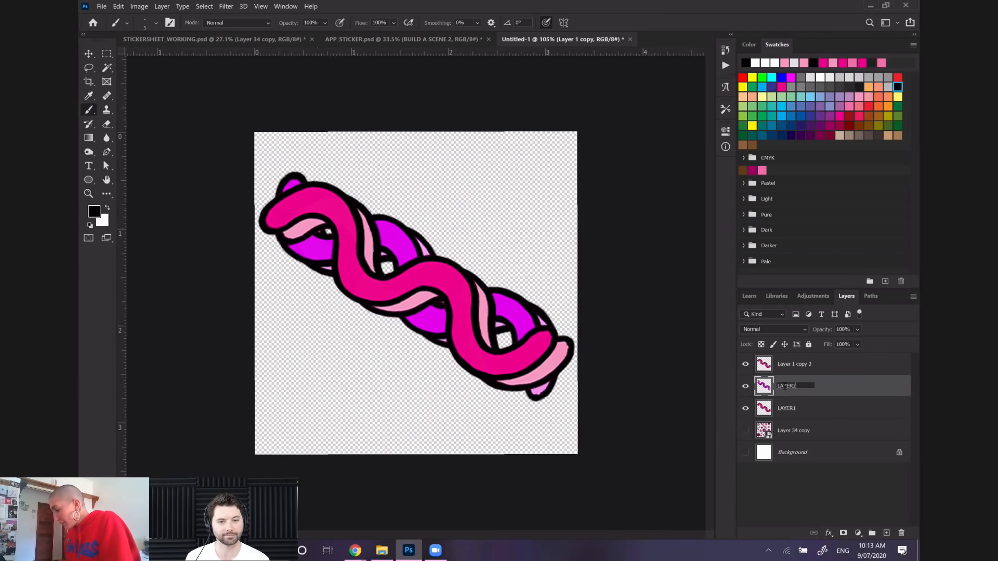
key("Return")
double_click(785, 364)
type("LAYER3")
key("Return")
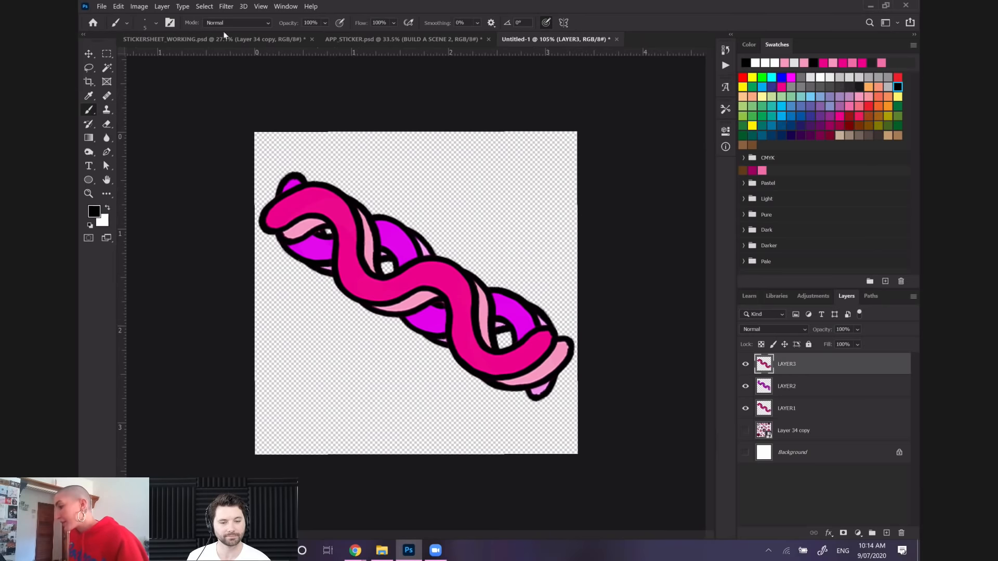
Recolor the LAYER3 squiggle to blue with Hue/Saturation at a hue of -80
left_click(135, 7)
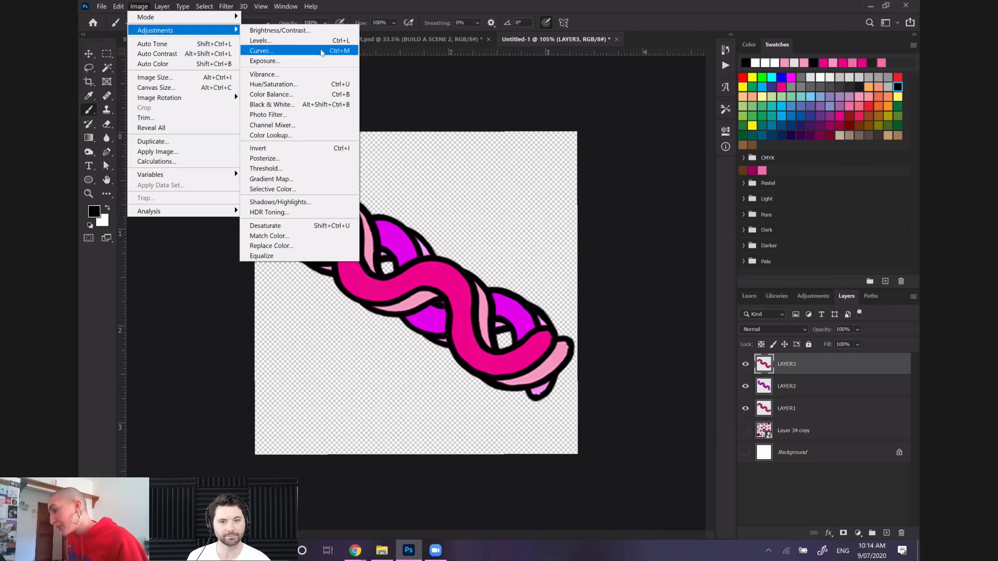
left_click(303, 89)
left_click(716, 193)
left_click_drag(702, 191, 691, 192)
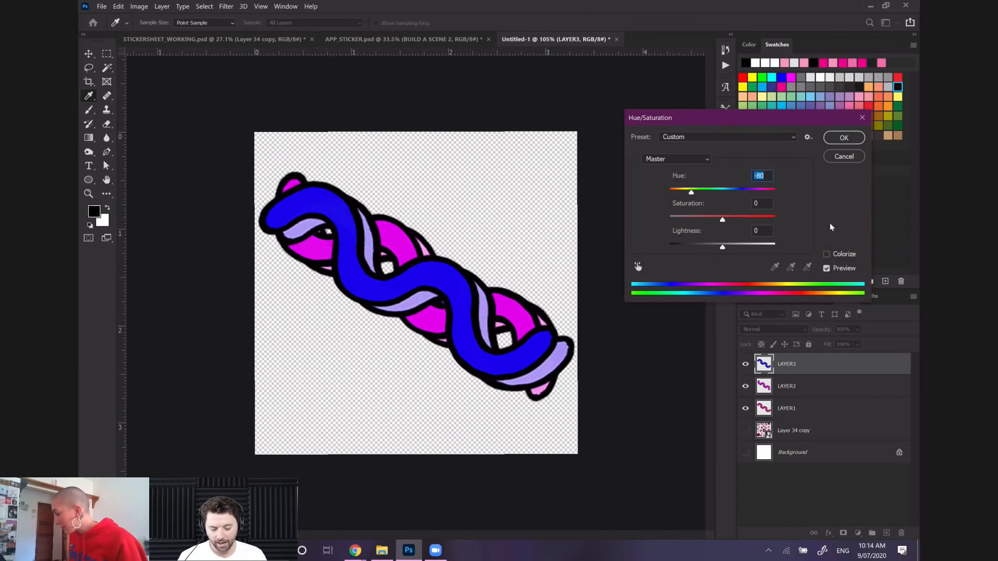
left_click(844, 138)
key("b")
Duplicate LAYER2 with the default name and stack the duplicate above LAYER3
left_click(787, 387)
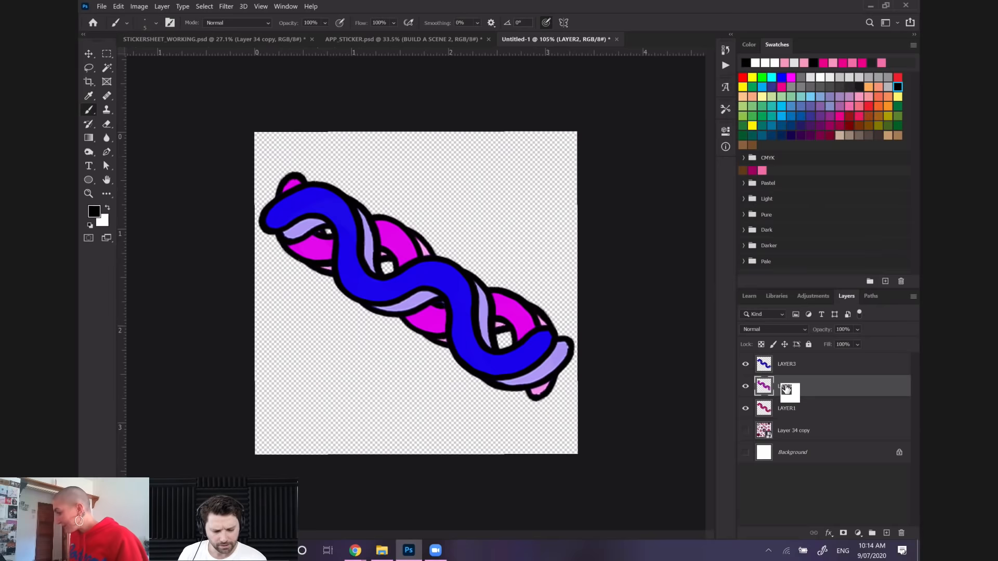
right_click(787, 390)
left_click(665, 145)
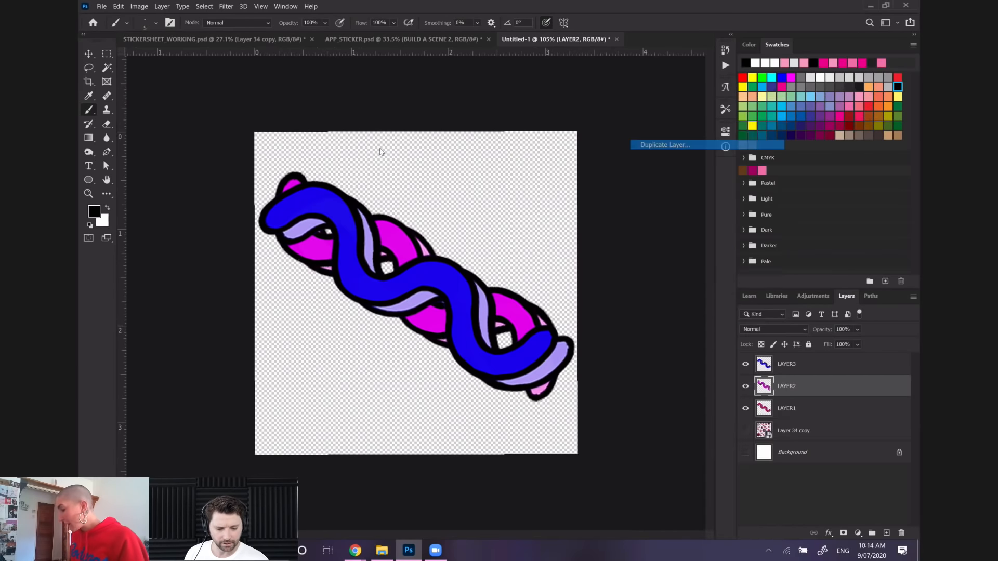
key("Return")
left_click_drag(811, 386, 786, 360)
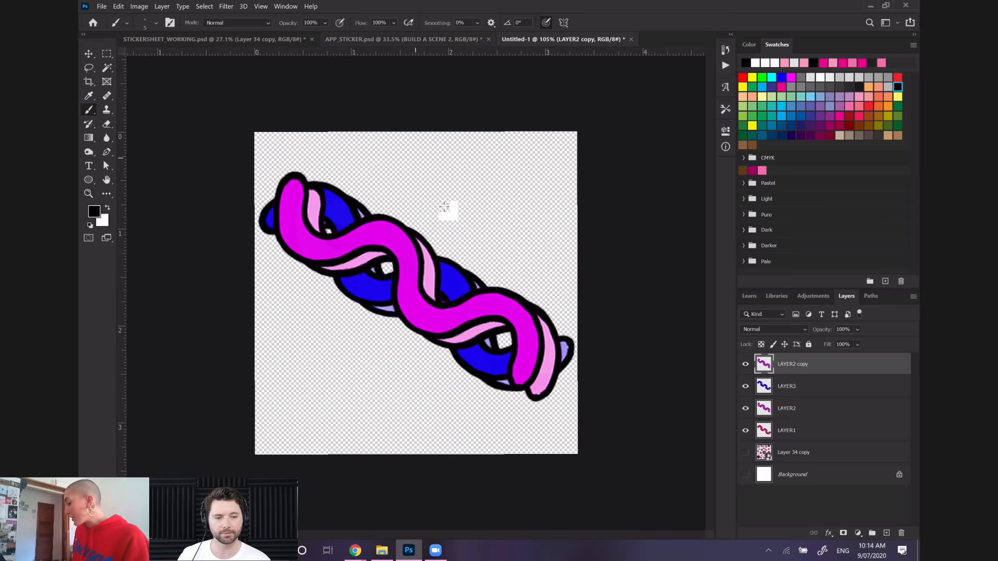
left_click(746, 457)
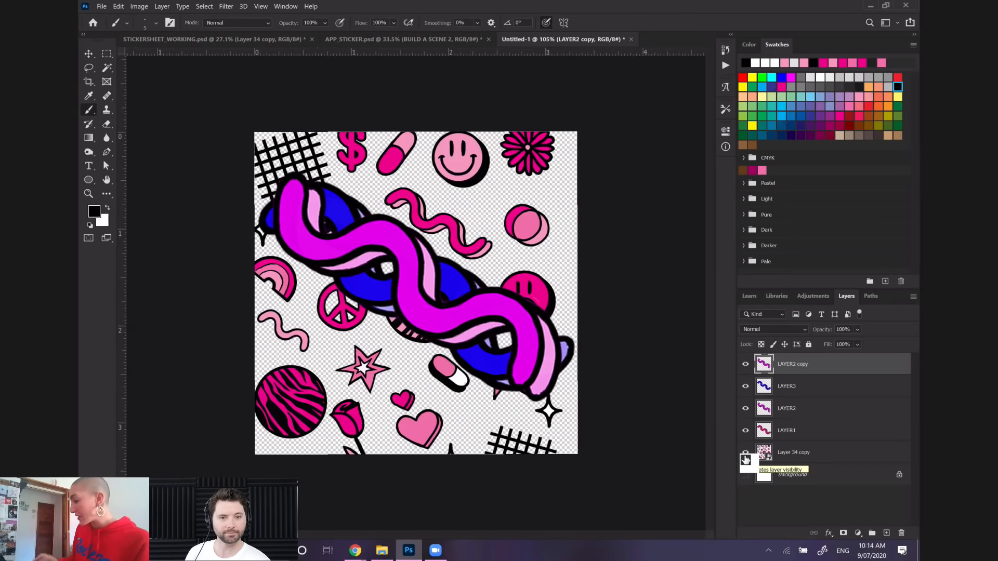
left_click(745, 457)
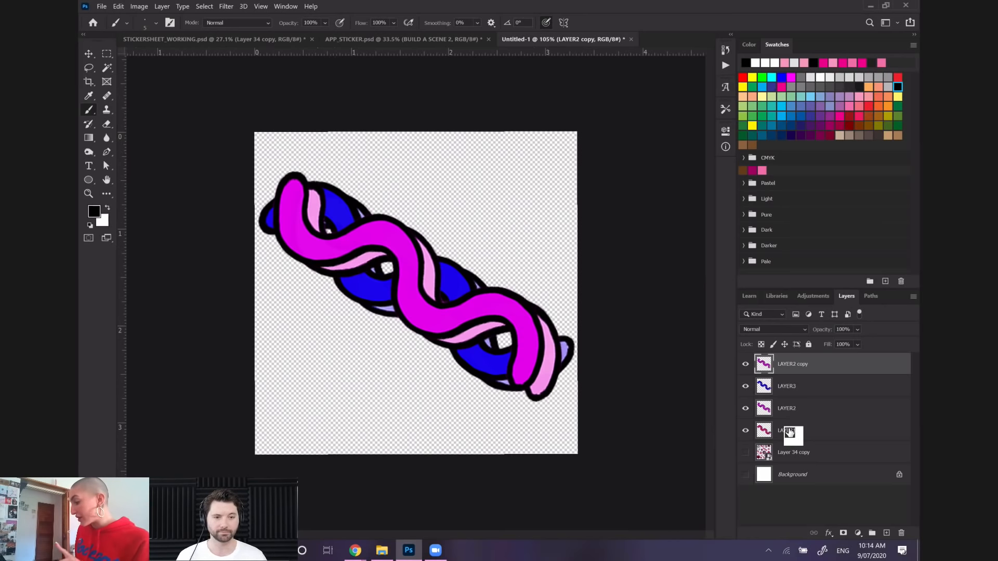
left_click_drag(789, 432, 796, 418)
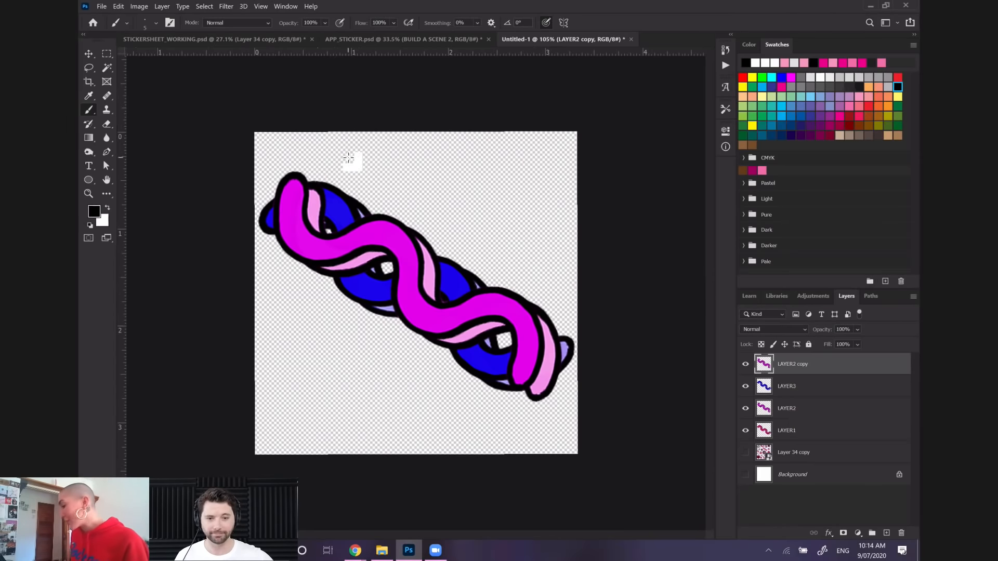
Recolor the LAYER2 copy to green with Hue/Saturation at a hue of -155
left_click(131, 8)
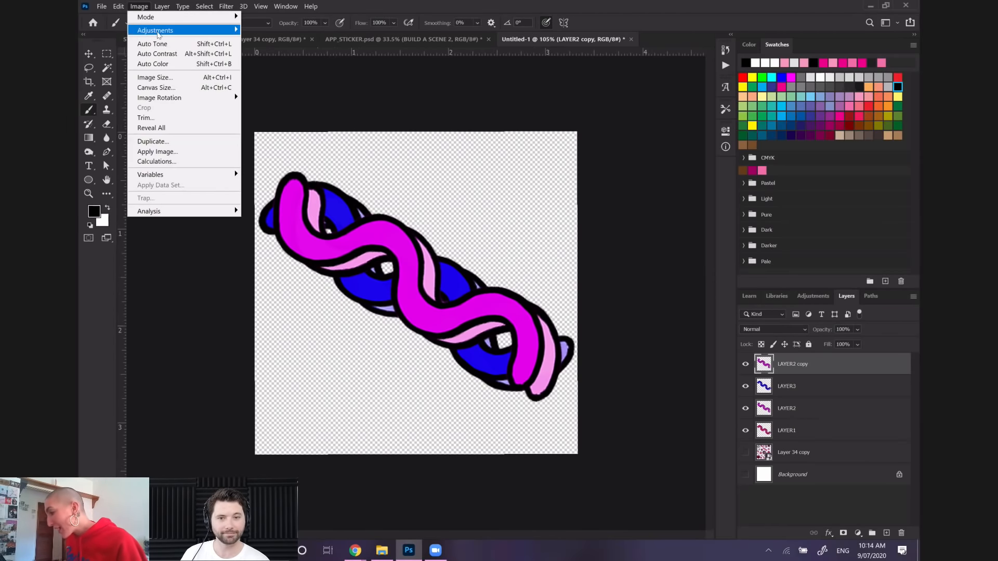
mouse_move(158, 31)
left_click(269, 88)
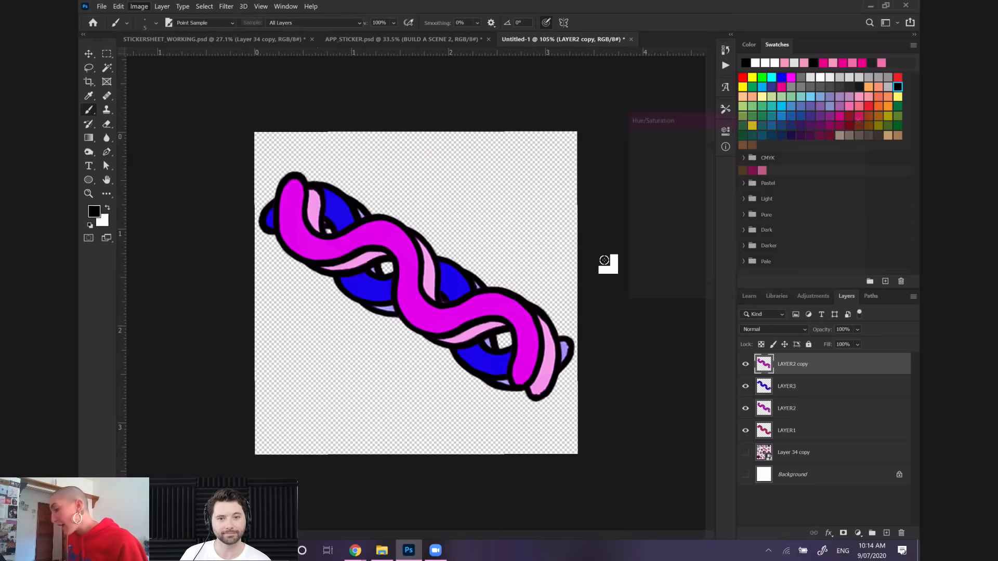
left_click_drag(723, 192, 675, 191)
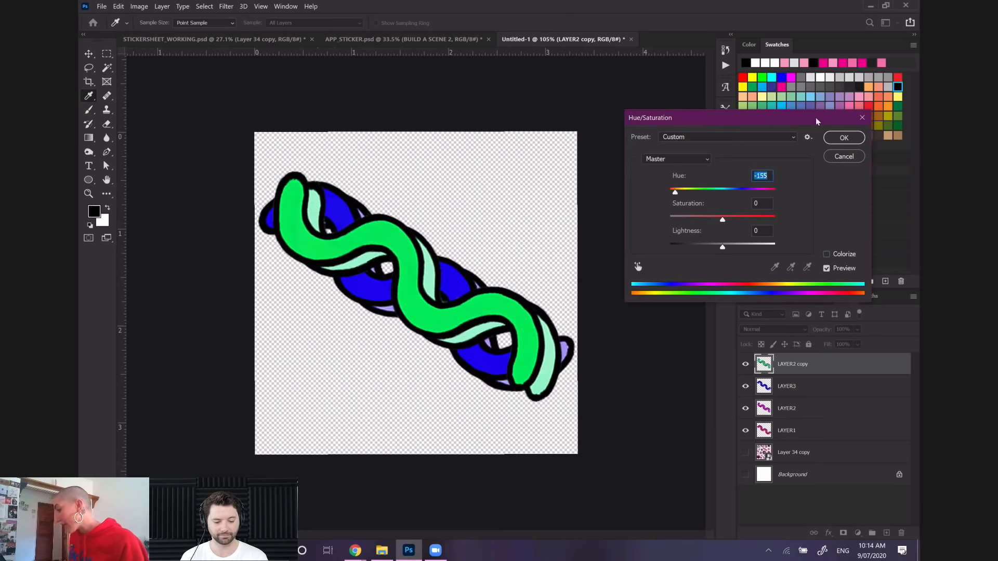
left_click(843, 138)
key("b")
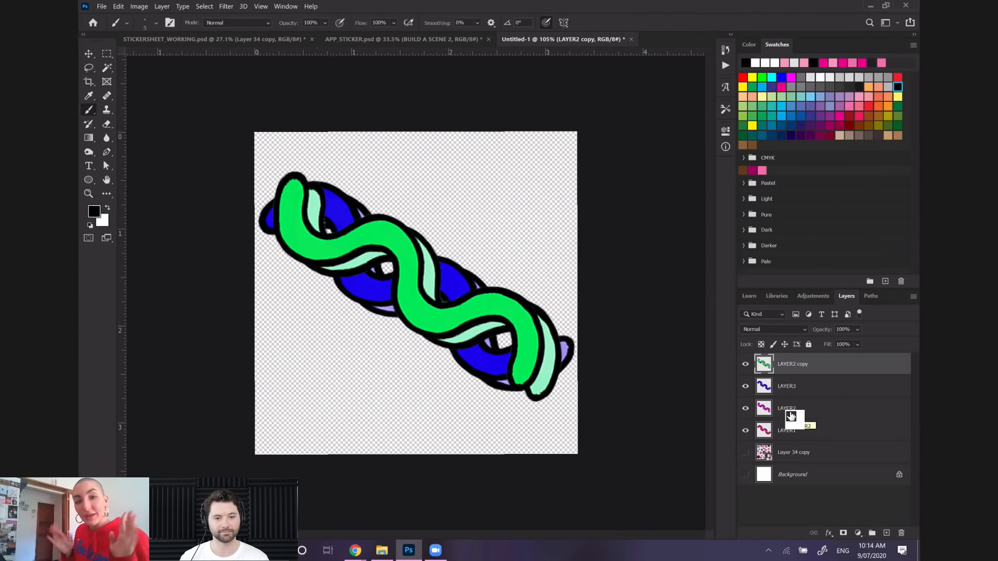
Duplicate the blue LAYER3 with the default name and stack the duplicate above the green squiggle
left_click_drag(790, 416, 792, 398)
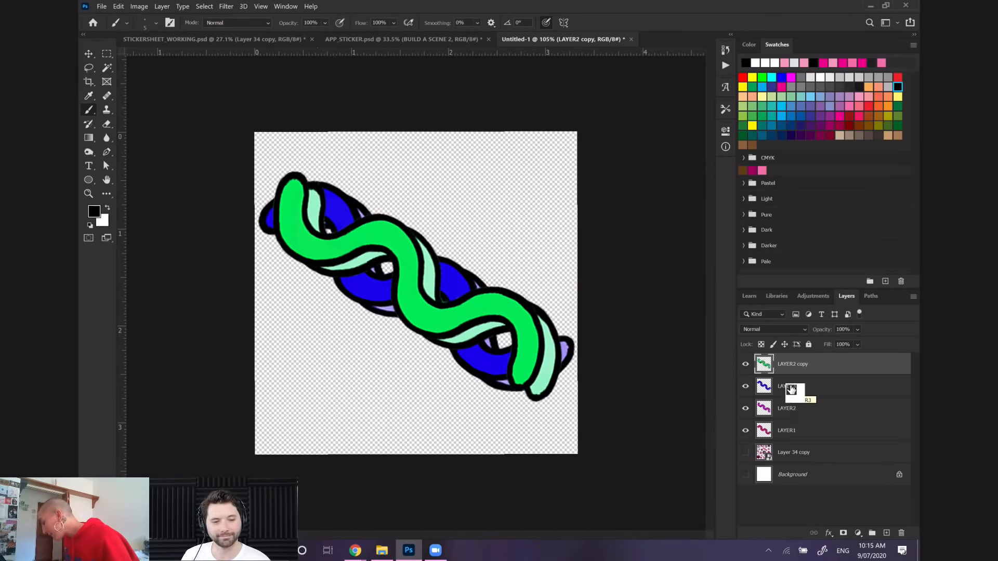
right_click(790, 387)
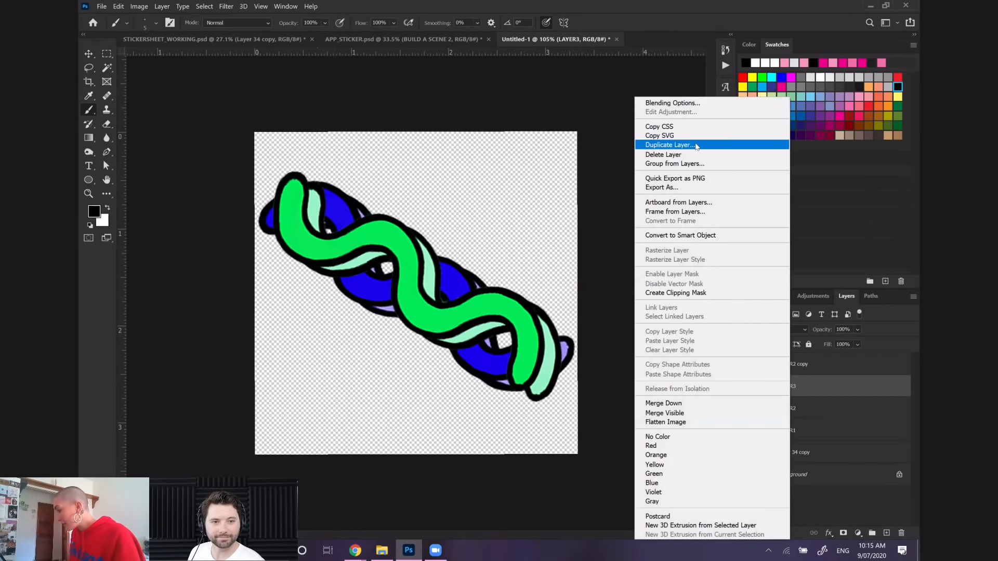
left_click(676, 145)
left_click(333, 112)
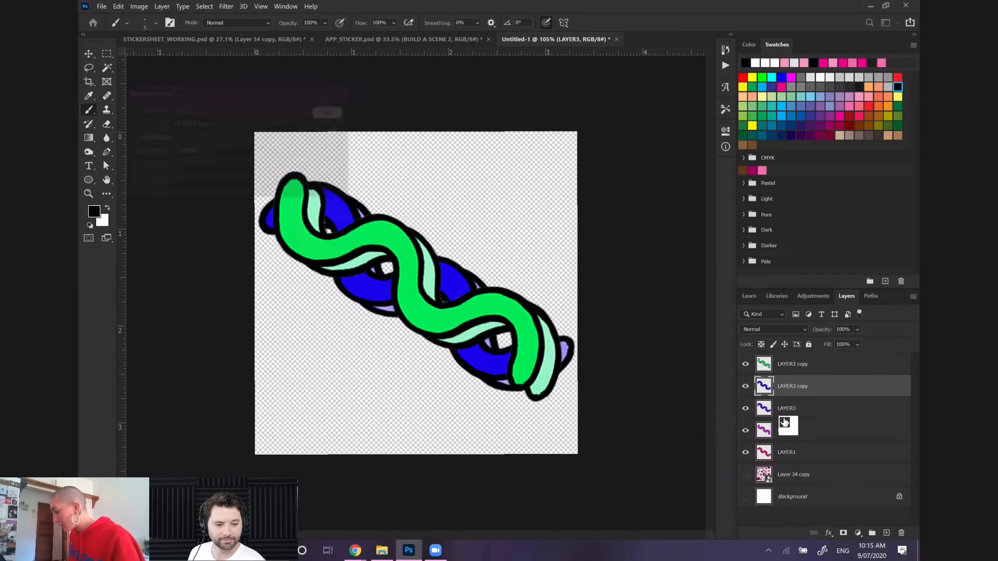
left_click_drag(799, 386, 800, 360)
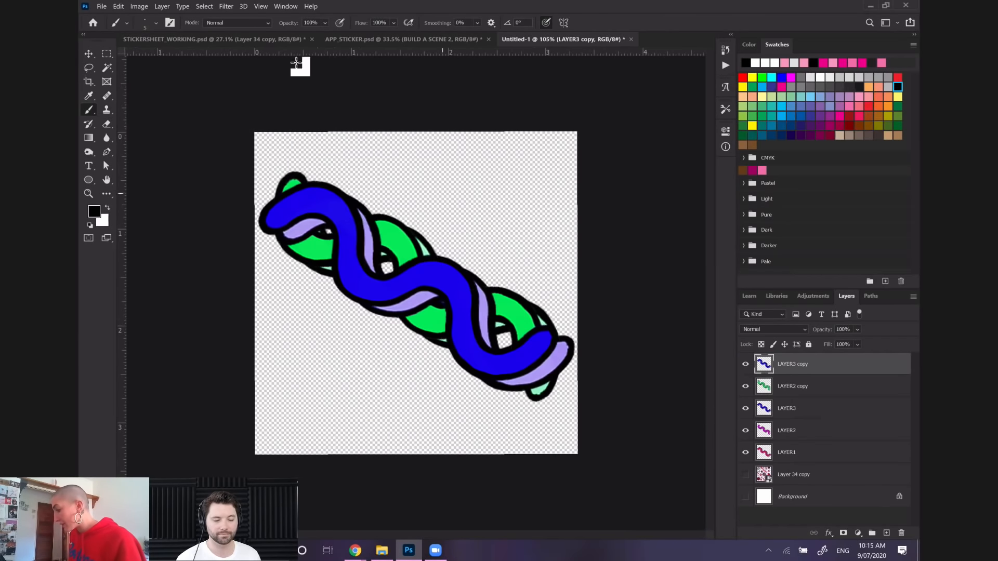
left_click(139, 6)
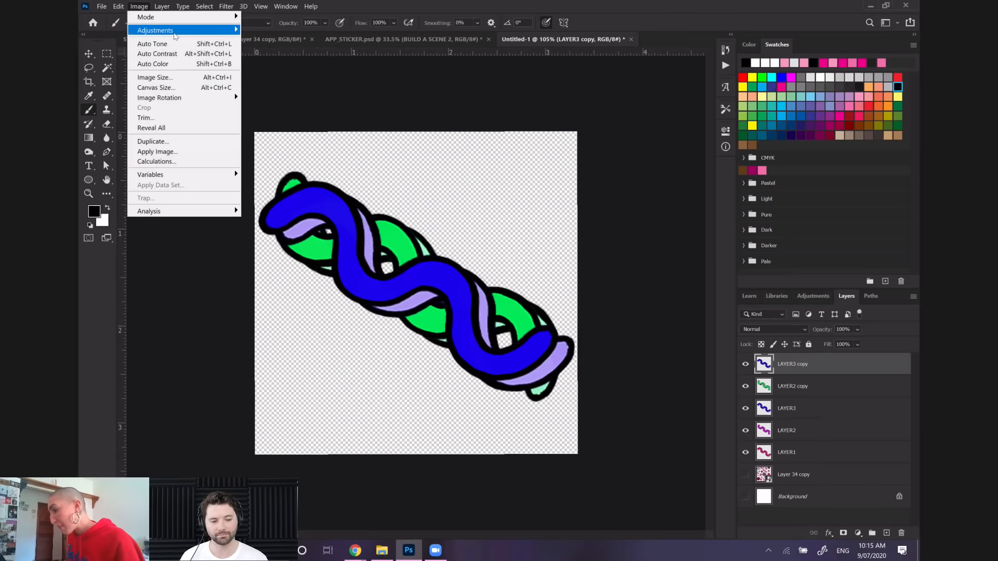
mouse_move(208, 30)
left_click(298, 85)
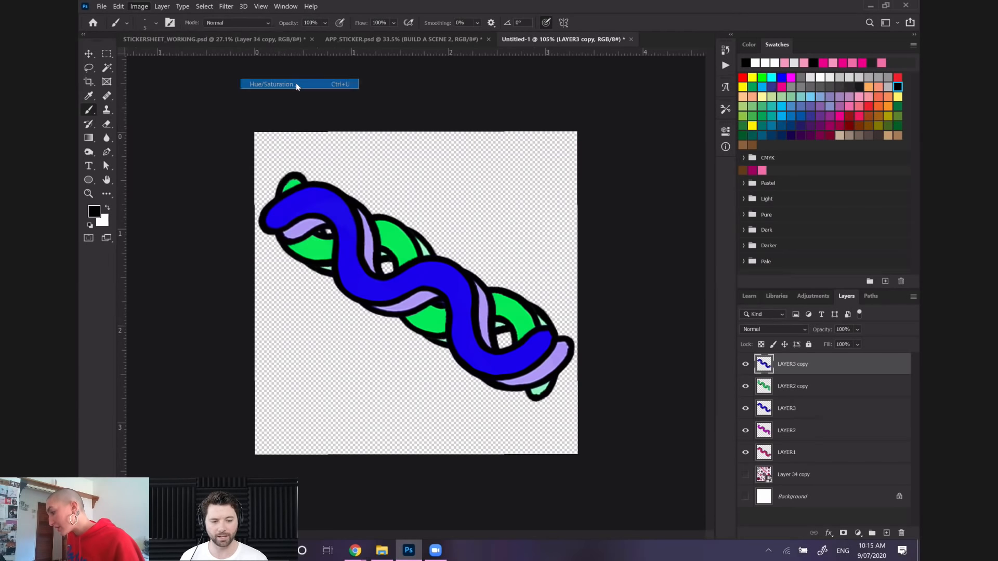
left_click_drag(722, 193, 715, 193)
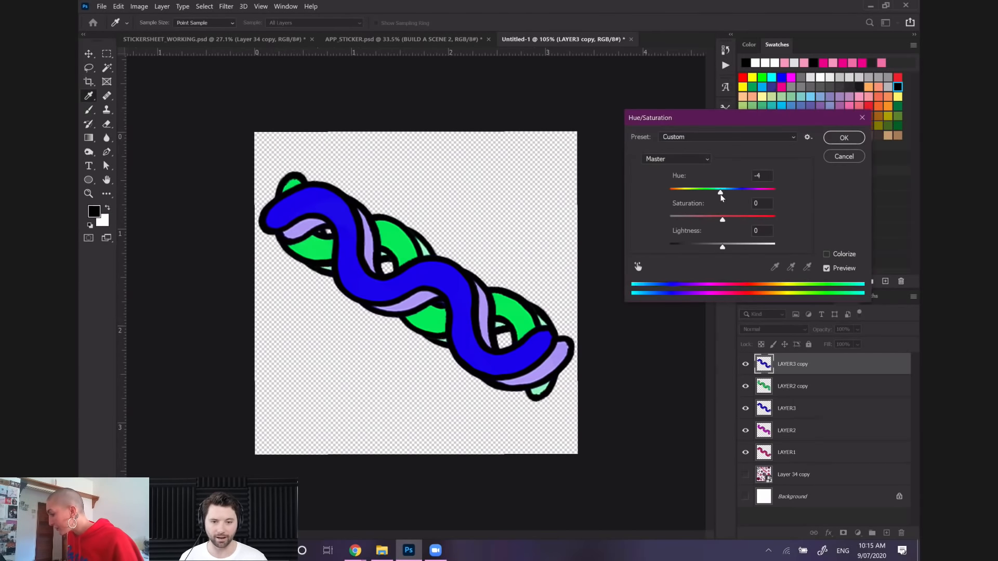
left_click(843, 157)
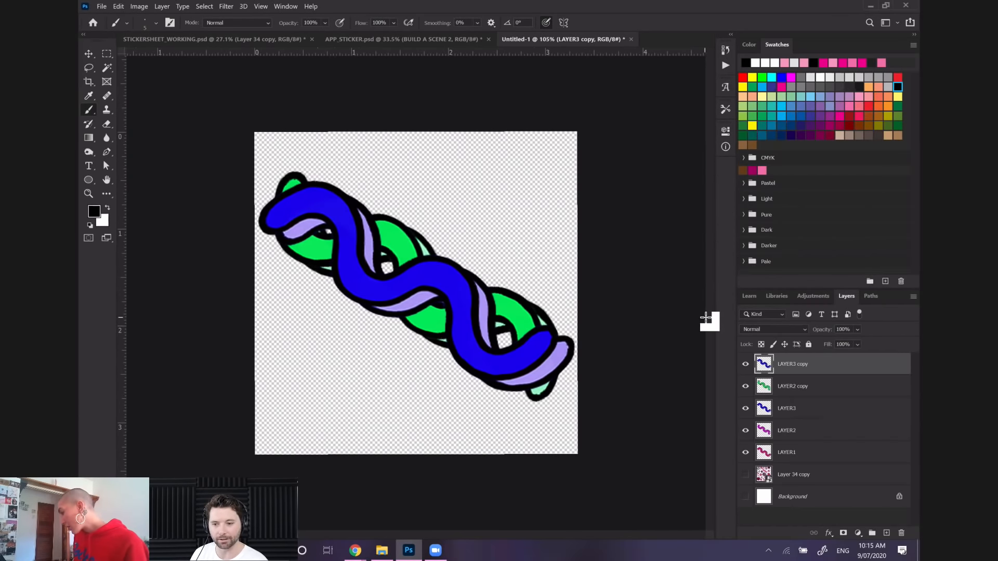
Recolor the LAYER3 copy from blue to a warm yellow by shifting its hue with Hue/Saturation
left_click(139, 6)
mouse_move(156, 30)
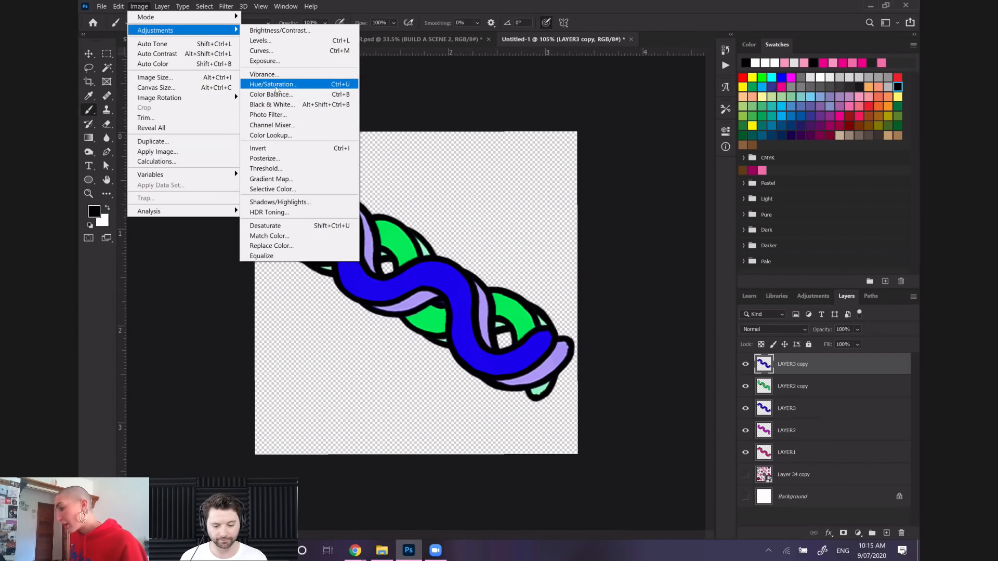
left_click(273, 84)
left_click_drag(687, 191, 669, 190)
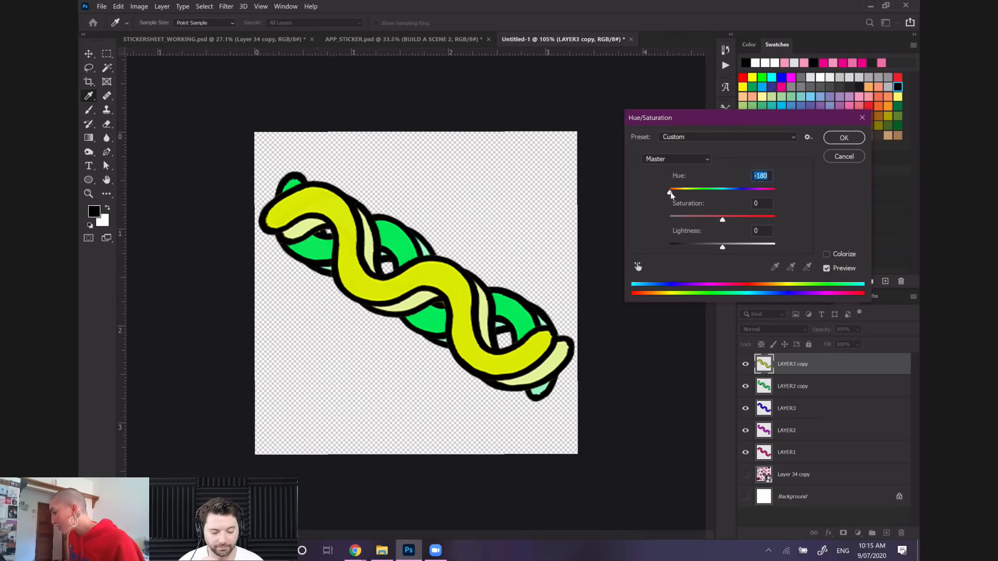
left_click_drag(670, 193, 774, 199)
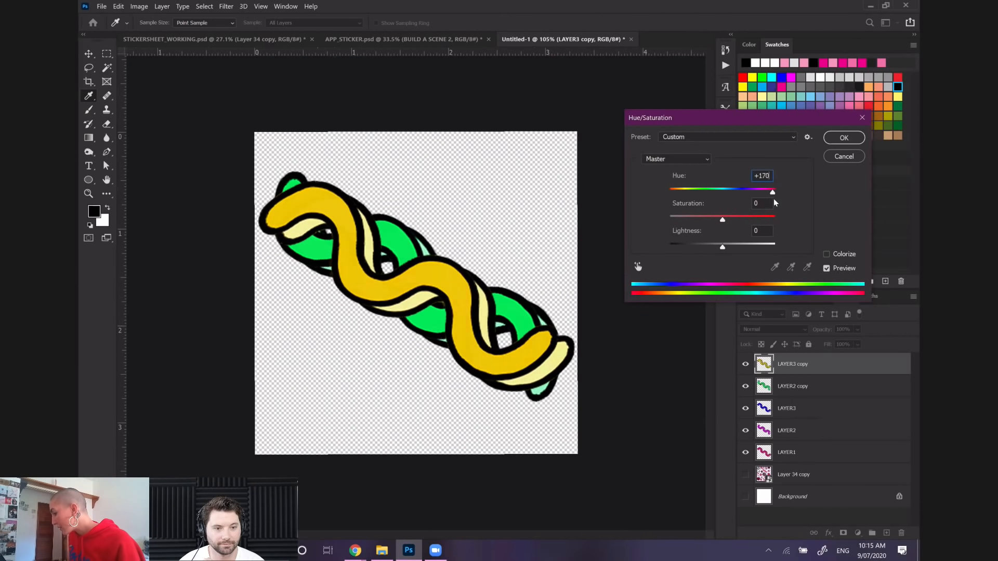
left_click(843, 141)
key("b")
Duplicate the green LAYER2 copy with the default name and stack the duplicate above the yellow squiggle
left_click(795, 387)
right_click(802, 388)
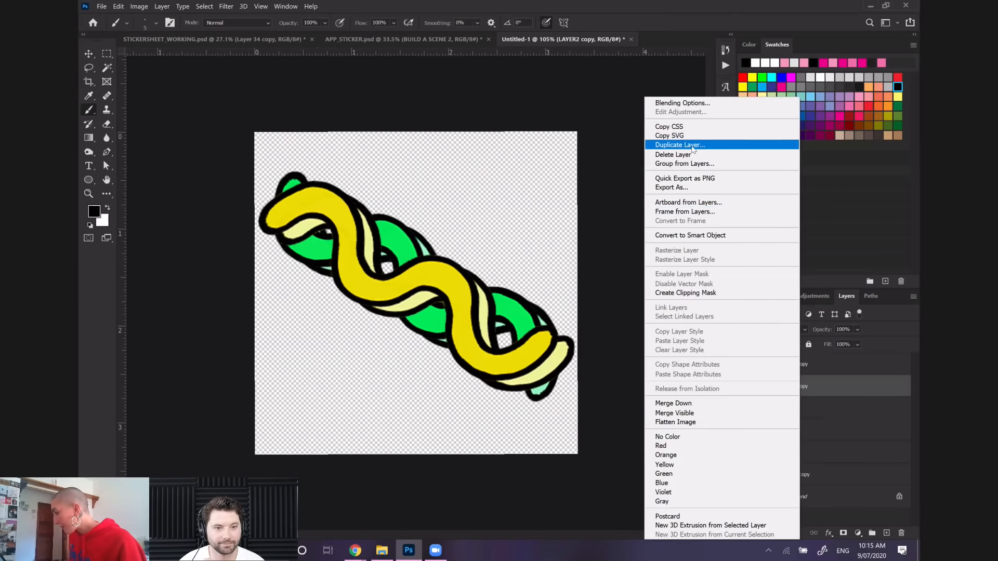
left_click(691, 145)
left_click(327, 115)
left_click_drag(811, 400, 802, 364)
Recolor the LAYER2 copy 2 squiggle to orange with Hue/Saturation at a hue of -112
left_click(139, 7)
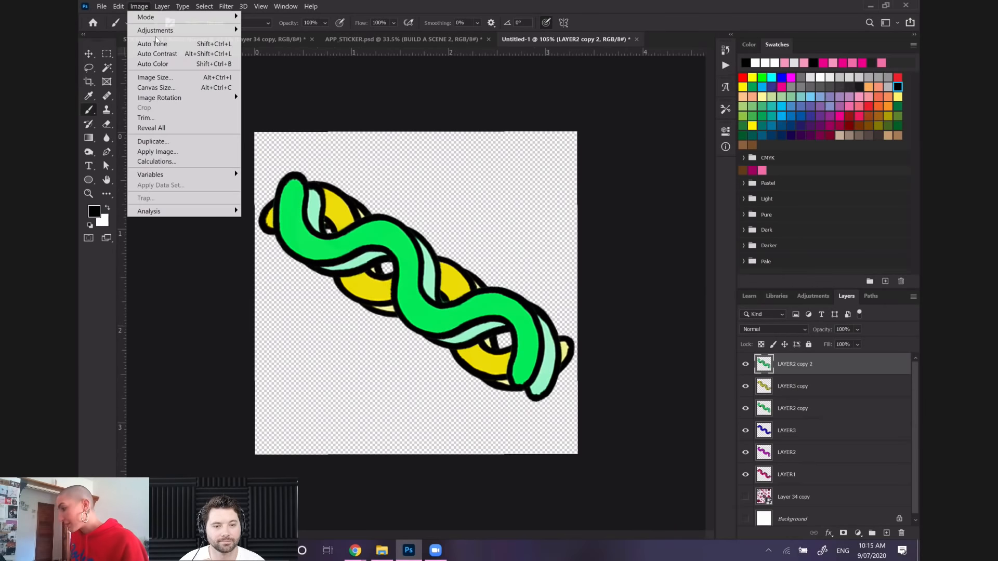
mouse_move(166, 30)
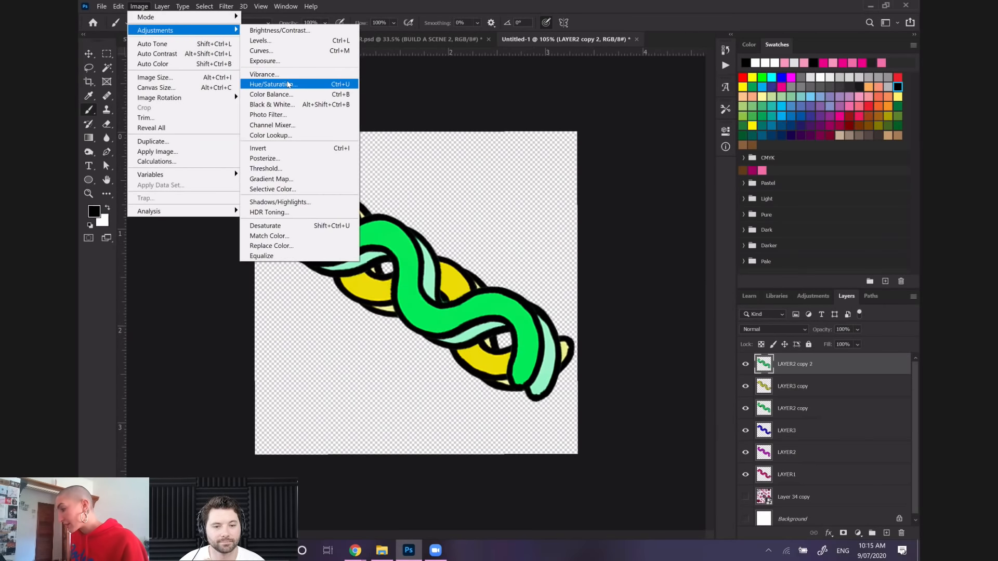
left_click(287, 85)
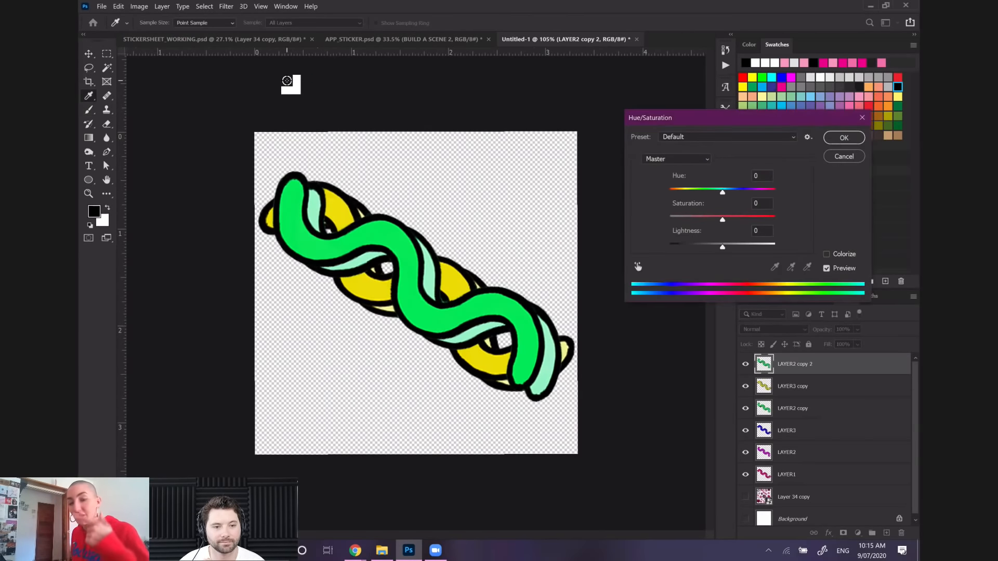
left_click_drag(723, 192, 774, 192)
left_click_drag(669, 191, 684, 199)
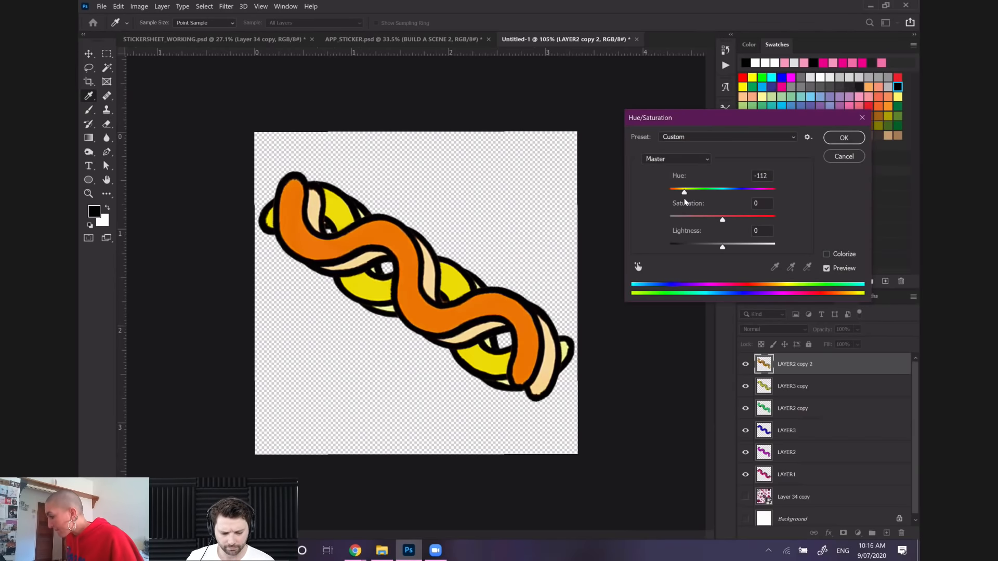
key("Return")
key("b")
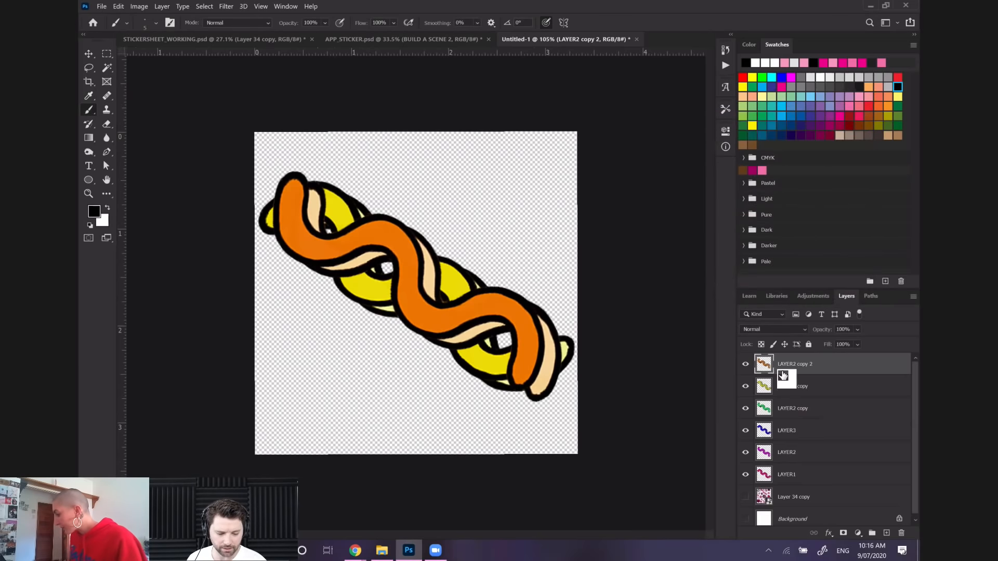
Duplicate the yellow LAYER3 copy with the default name and stack the duplicate above the orange squiggle
left_click(785, 387)
right_click(783, 385)
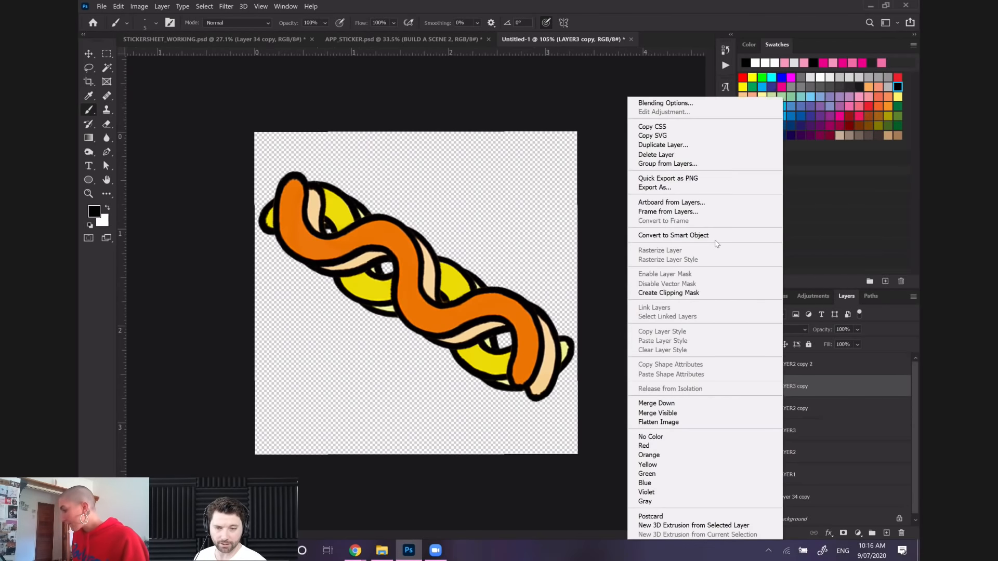
left_click(684, 149)
key("Return")
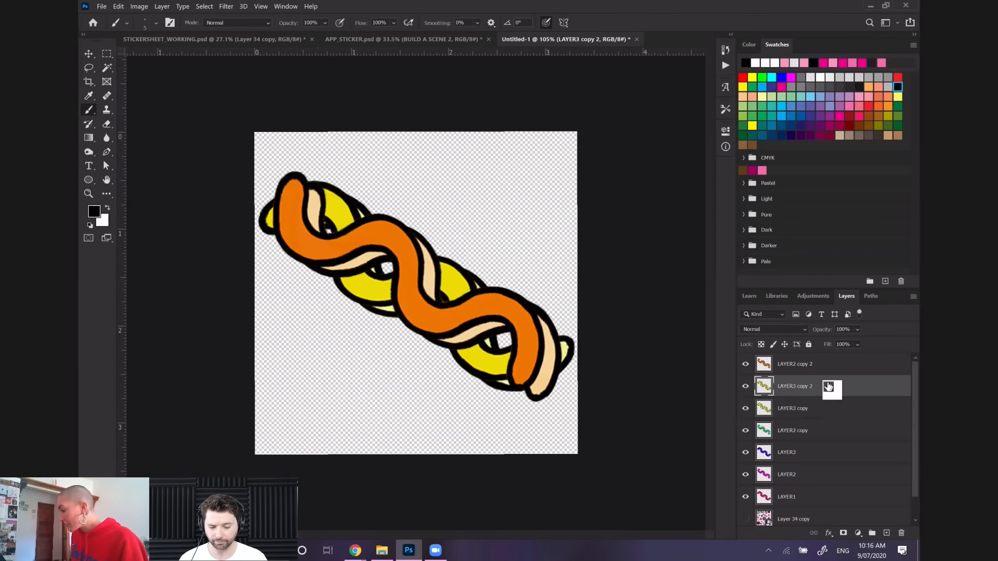
left_click_drag(818, 391, 812, 367)
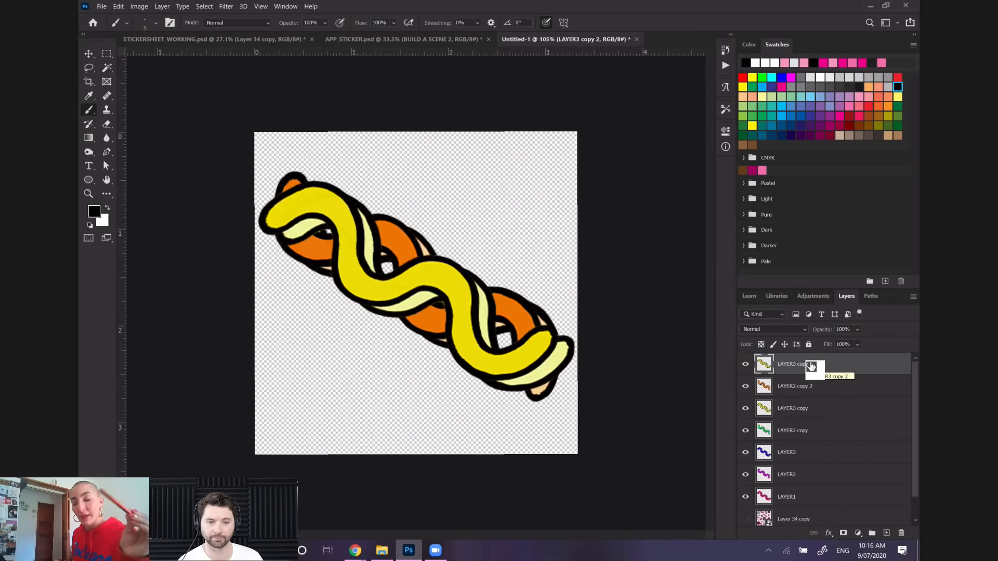
Recolor the LAYER3 copy 2 squiggle to red with Hue/Saturation at a hue of -55
left_click(140, 6)
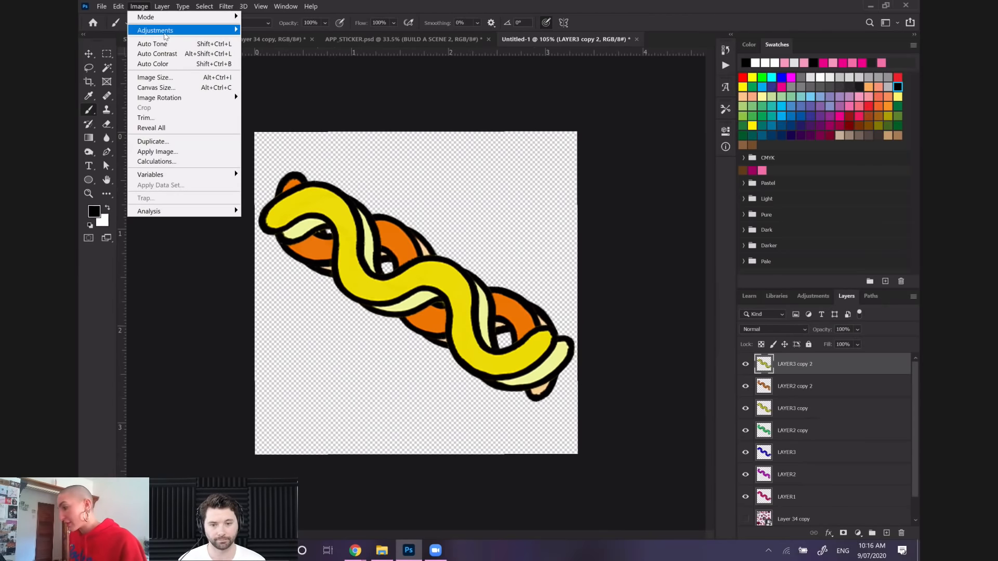
mouse_move(165, 35)
left_click(284, 81)
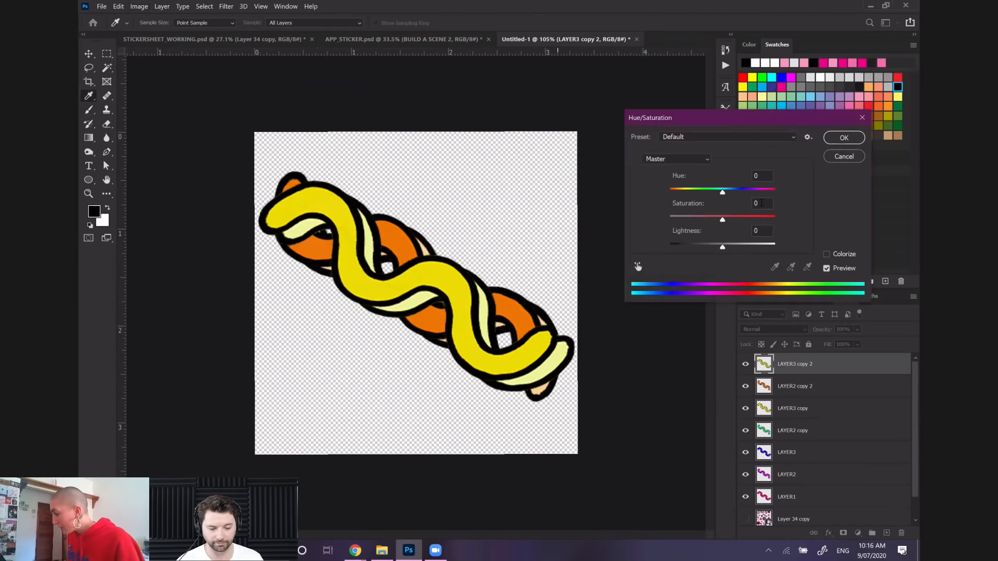
left_click_drag(698, 192, 695, 192)
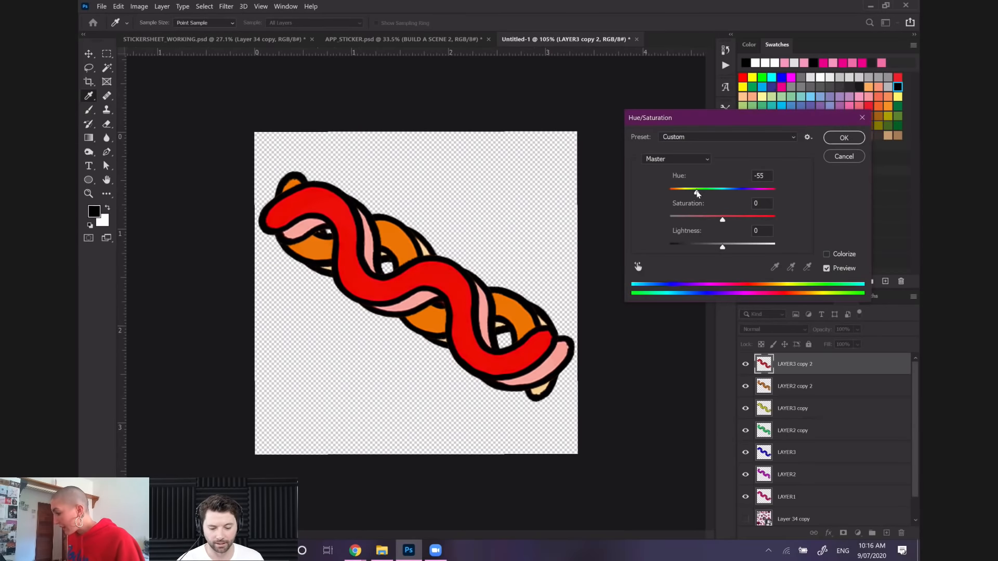
left_click(849, 141)
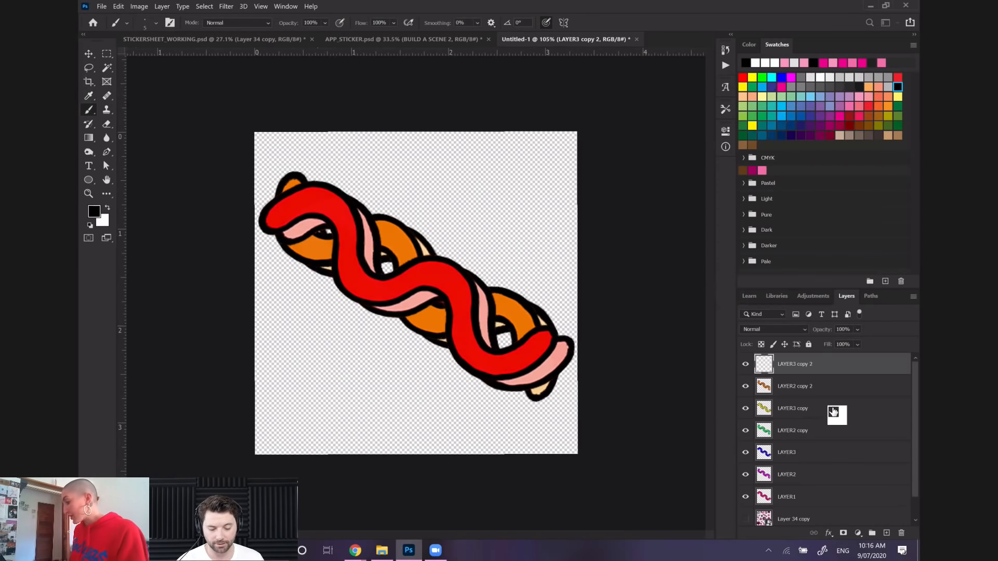
Hide every squiggle layer above LAYER1, leaving only the pink squiggle visible
left_click(746, 367)
left_click(746, 408)
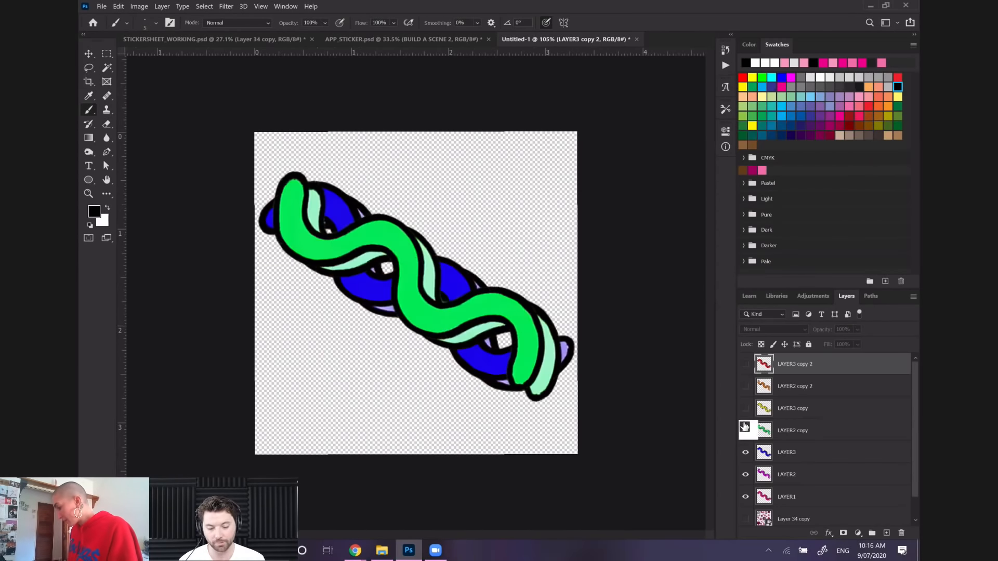
left_click(746, 431)
left_click(746, 453)
left_click(746, 474)
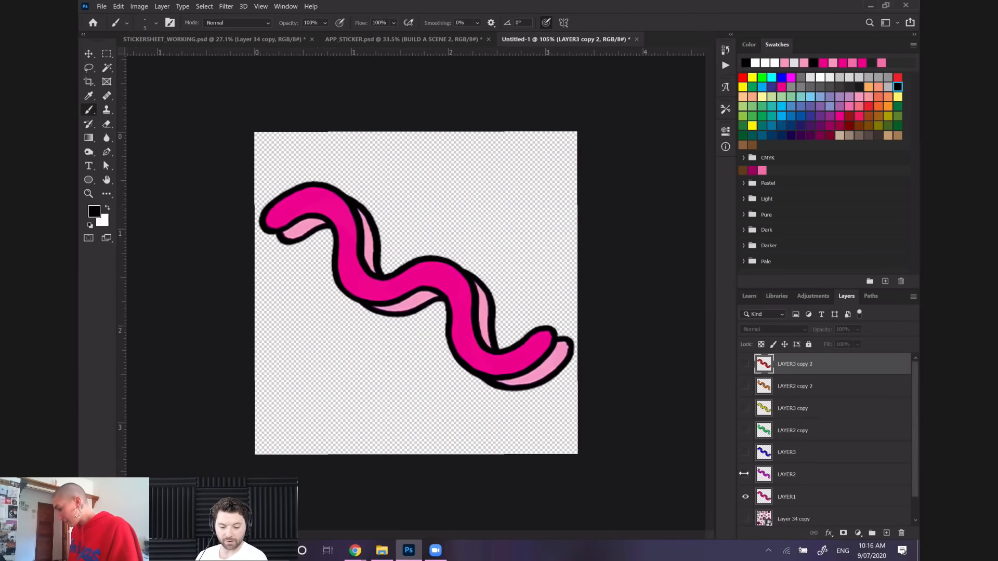
Start saving the pink frame under a new file on the computer's Desktop, with PNG as the file format
left_click(101, 7)
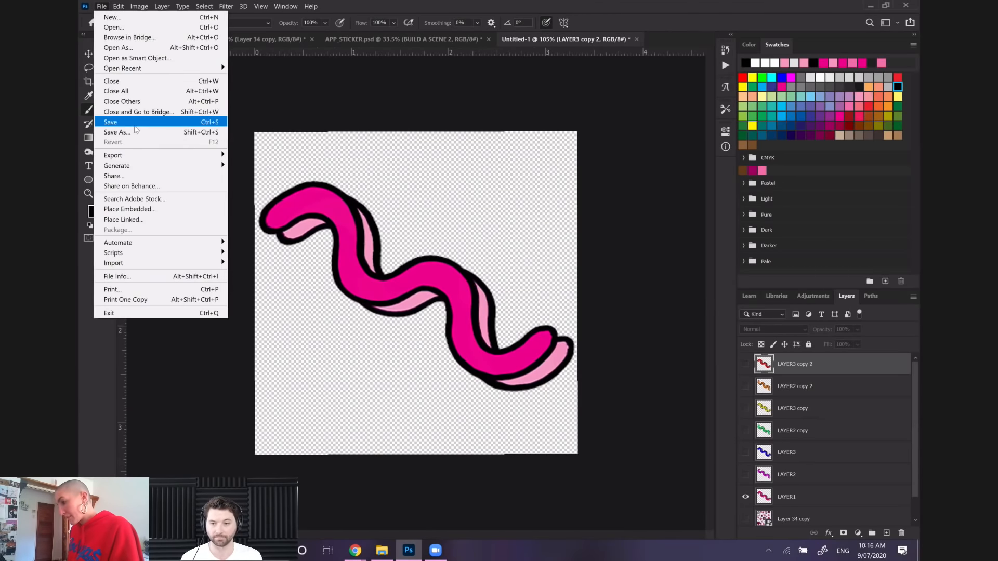
left_click(135, 130)
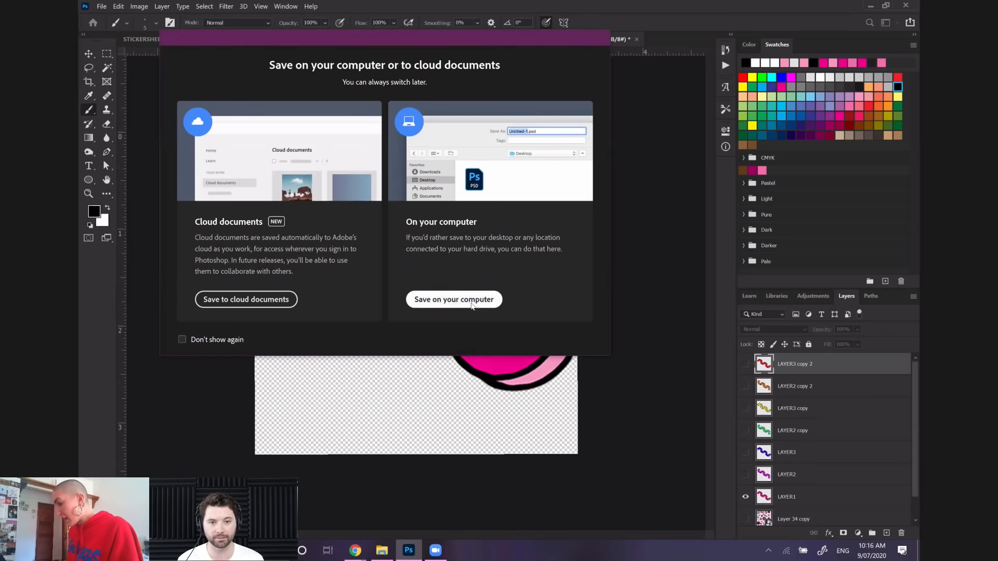
left_click(470, 302)
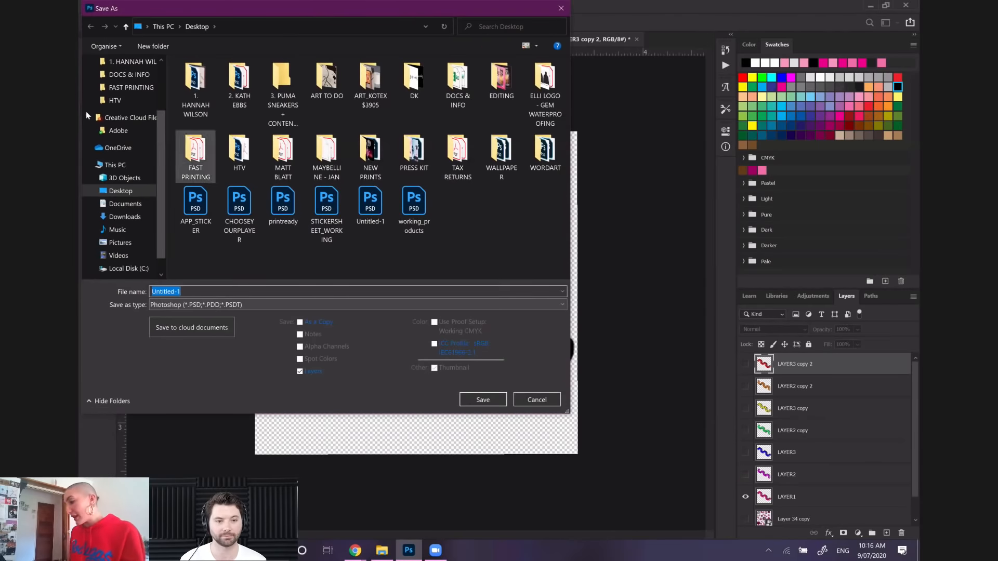
left_click(279, 306)
left_click(187, 399)
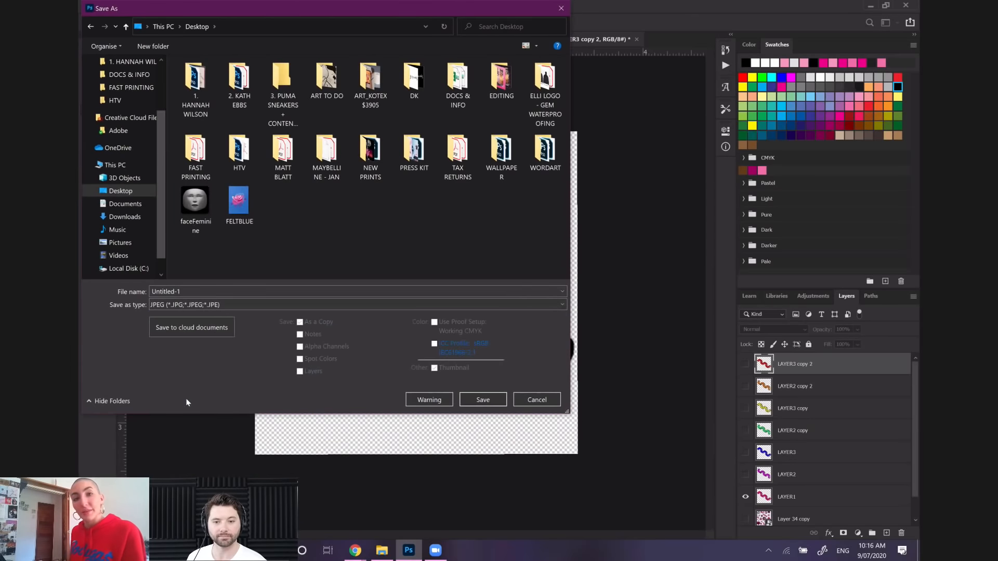
left_click(219, 290)
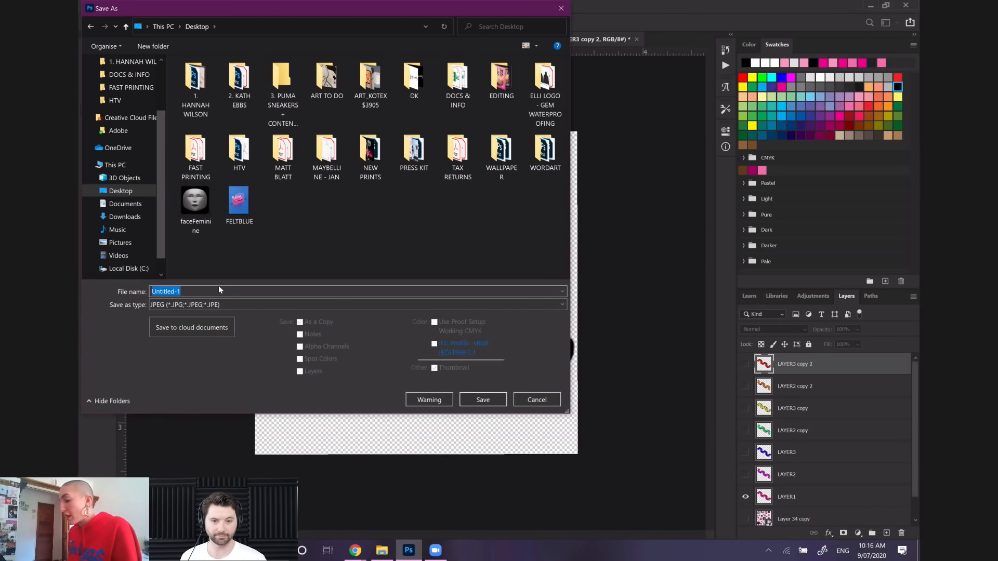
left_click(264, 307)
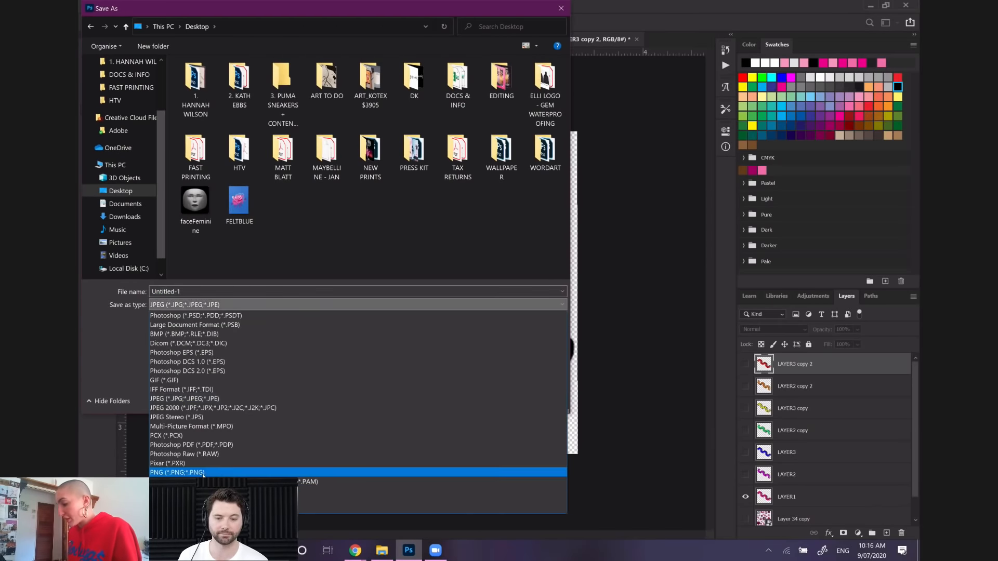
left_click(228, 470)
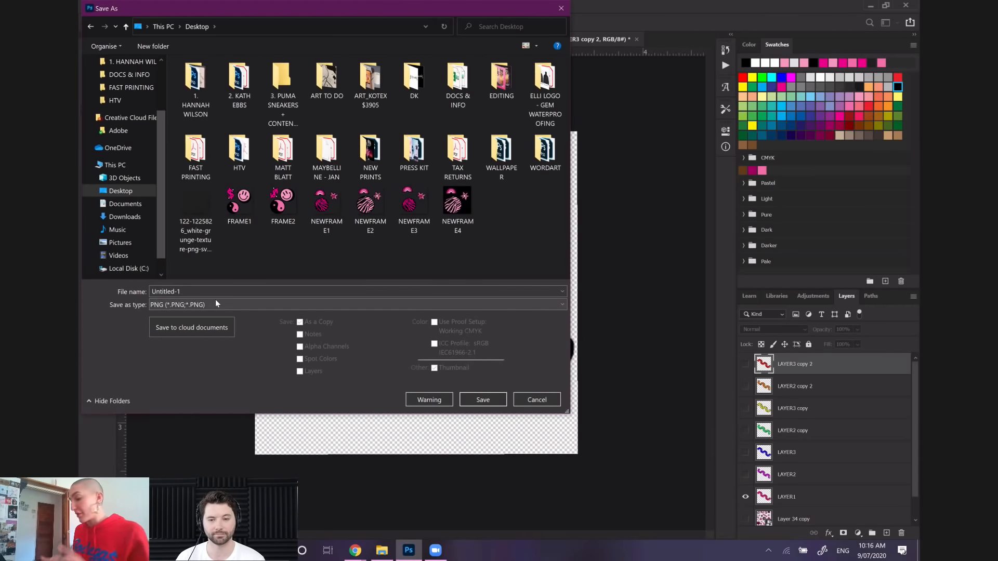
Name the pink frame's PNG file 1 and save it with the default PNG options
double_click(191, 292)
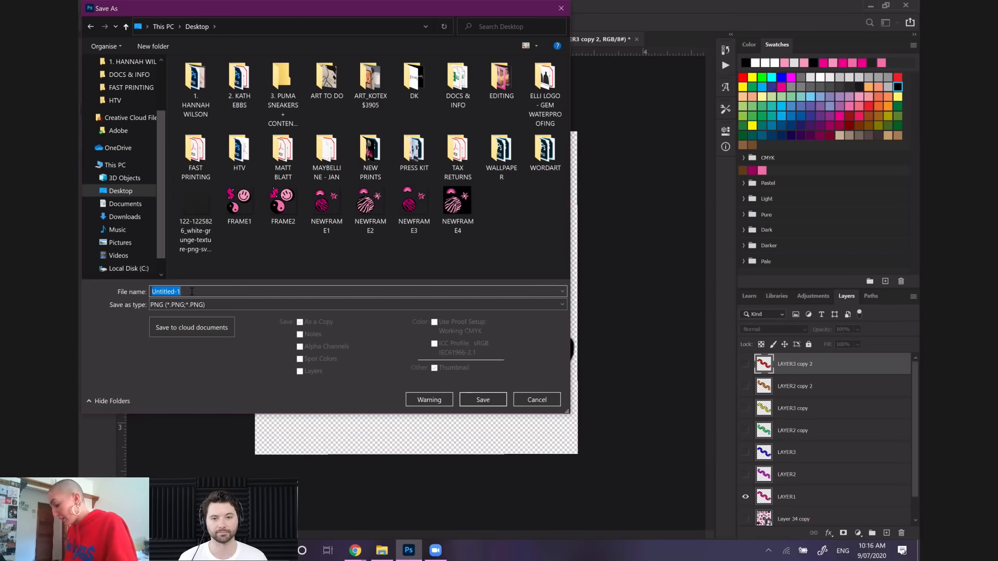
type("1")
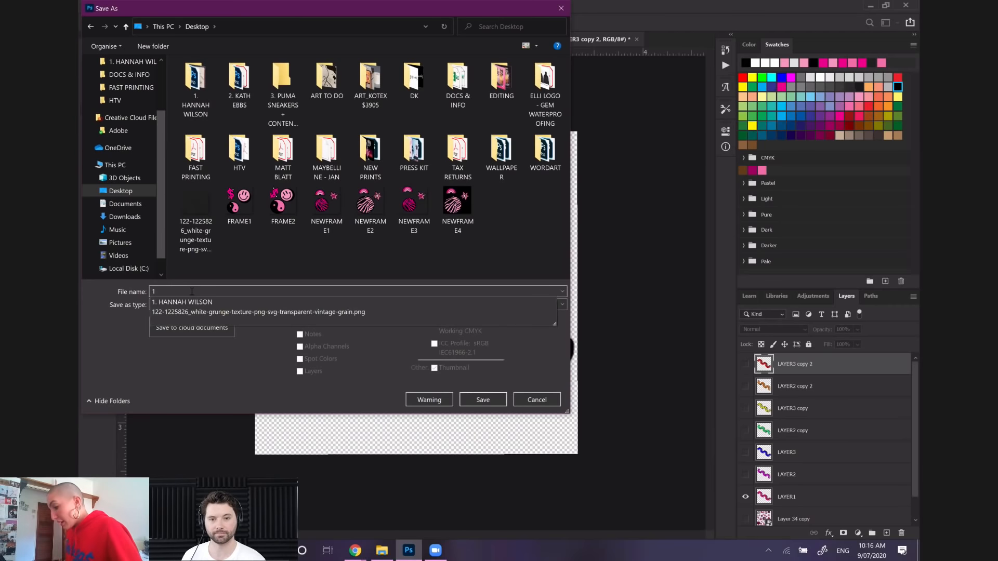
left_click(270, 352)
left_click(482, 399)
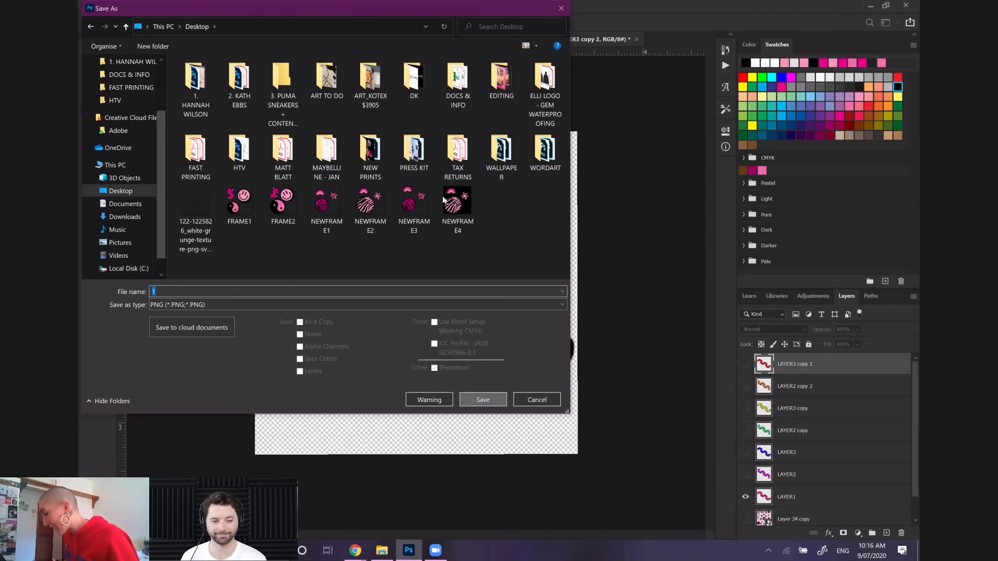
left_click(554, 157)
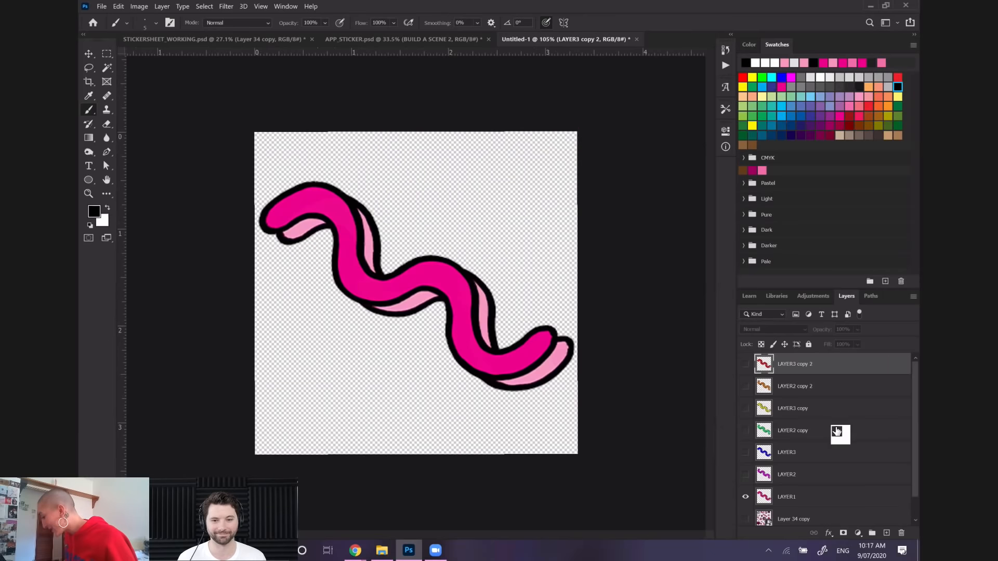
Hide LAYER1, then show and select the magenta LAYER2 squiggle as the only visible frame
left_click(749, 500)
left_click(745, 474)
left_click(762, 475)
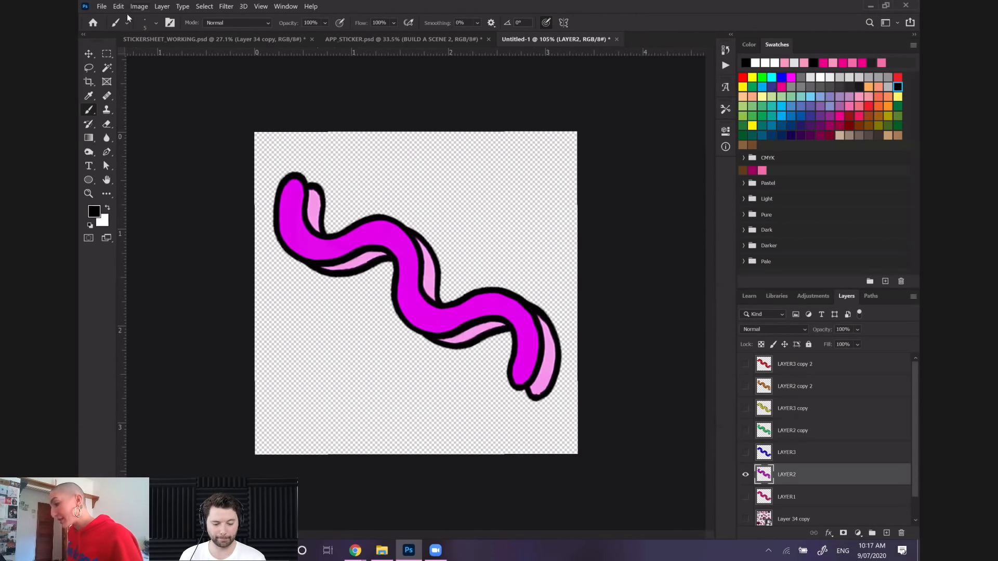
Save the magenta LAYER2 frame on the computer's Desktop as a PNG named 2, with the default PNG options
left_click(101, 7)
left_click(140, 131)
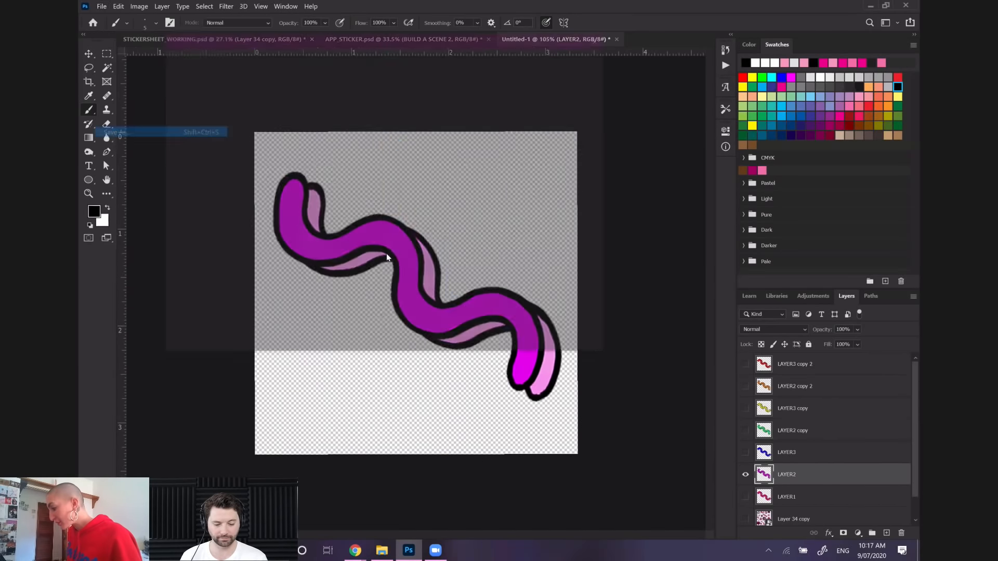
left_click(437, 302)
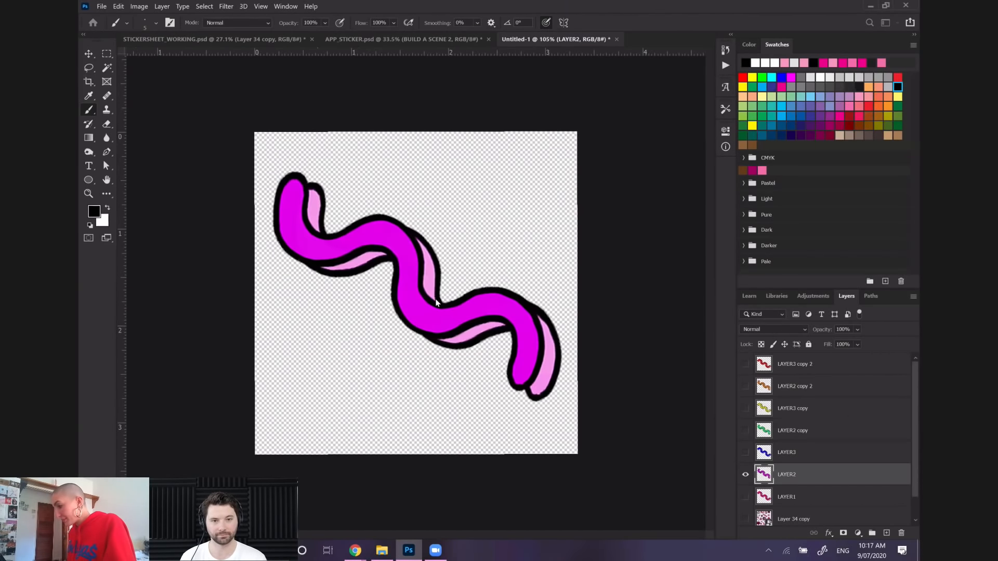
type("2")
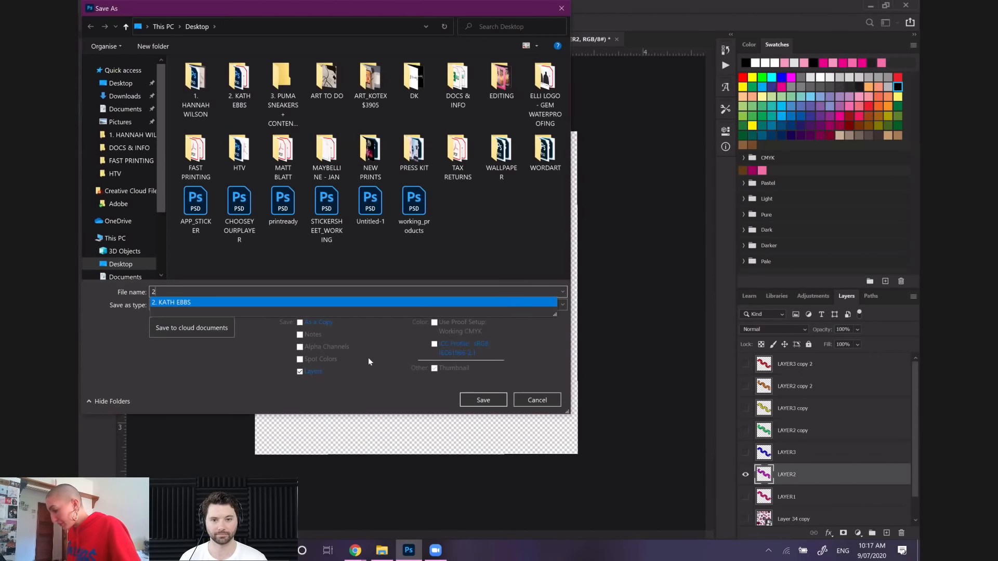
left_click(291, 305)
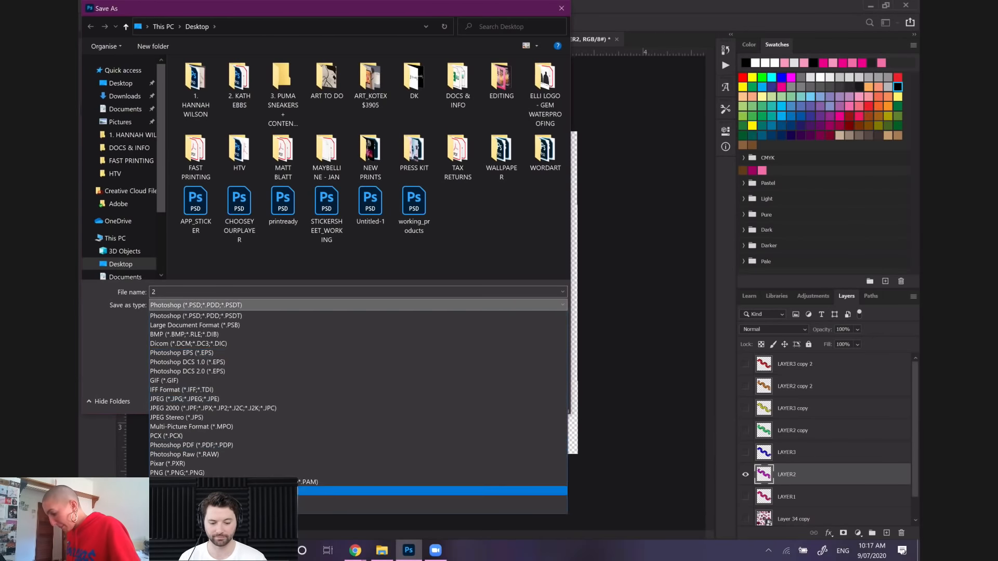
left_click(260, 472)
left_click(484, 403)
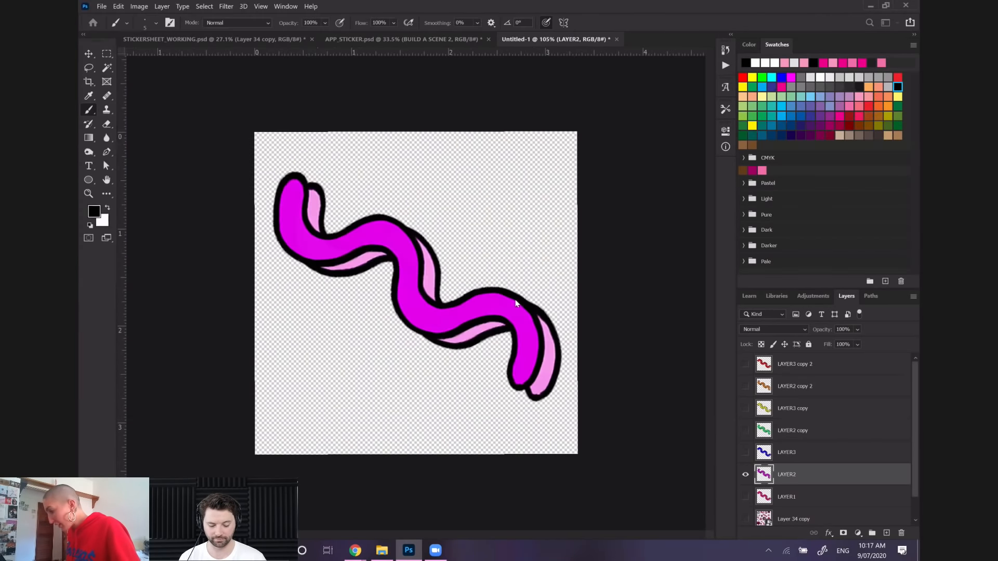
left_click(546, 158)
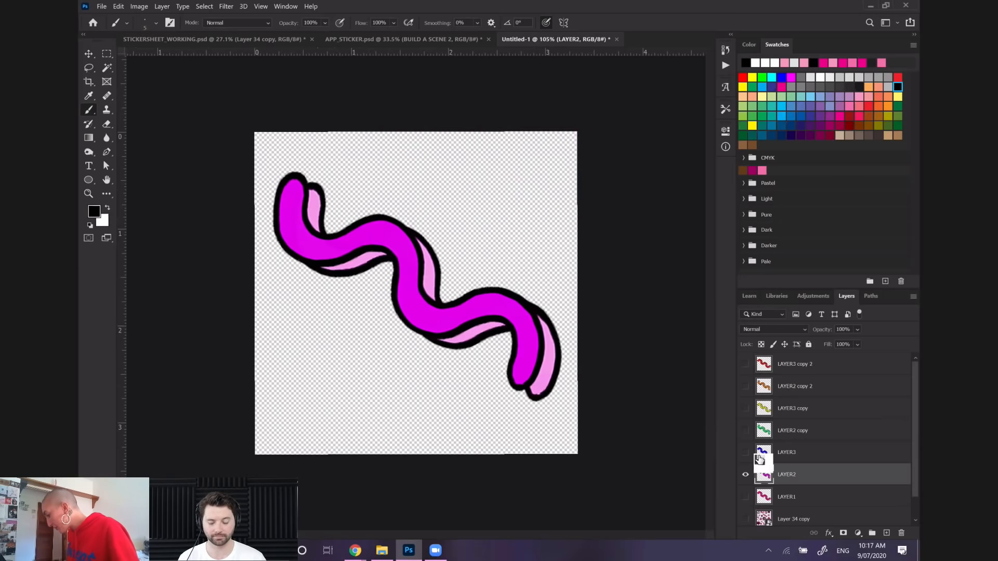
Show only the blue LAYER3 squiggle and save it on the computer's Desktop as a PNG named 3 with the default PNG options
left_click(746, 474)
left_click(746, 455)
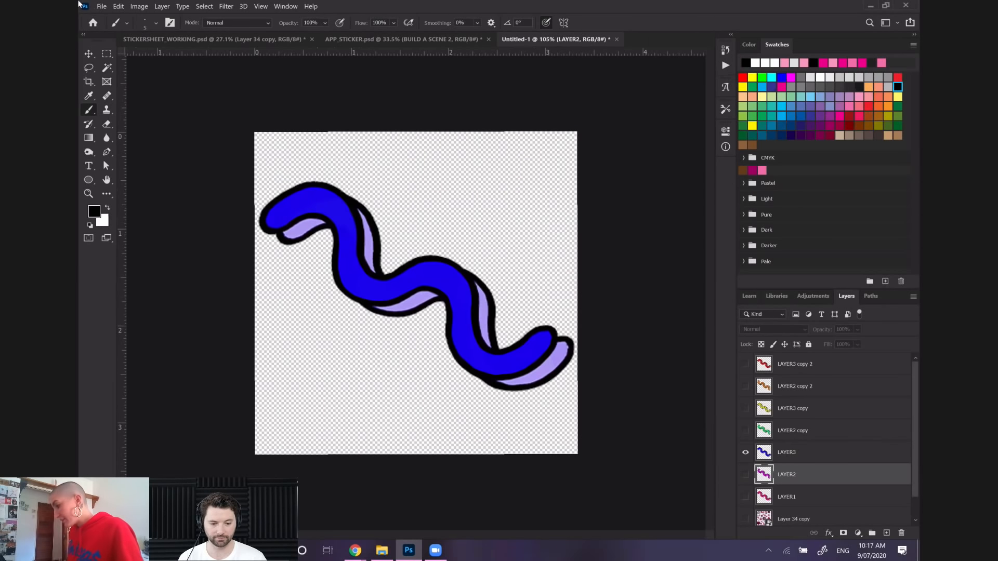
left_click(101, 7)
left_click(124, 129)
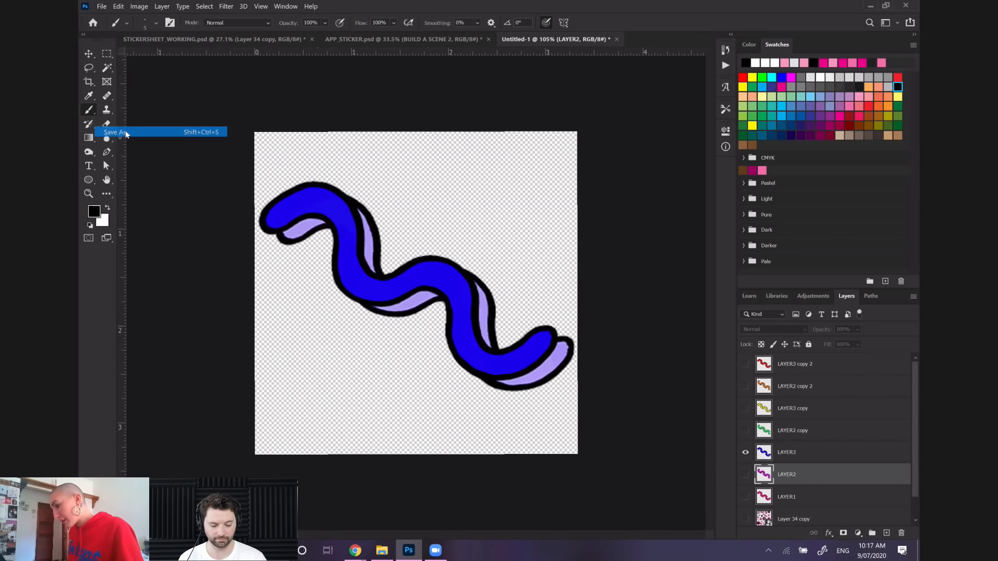
left_click(448, 300)
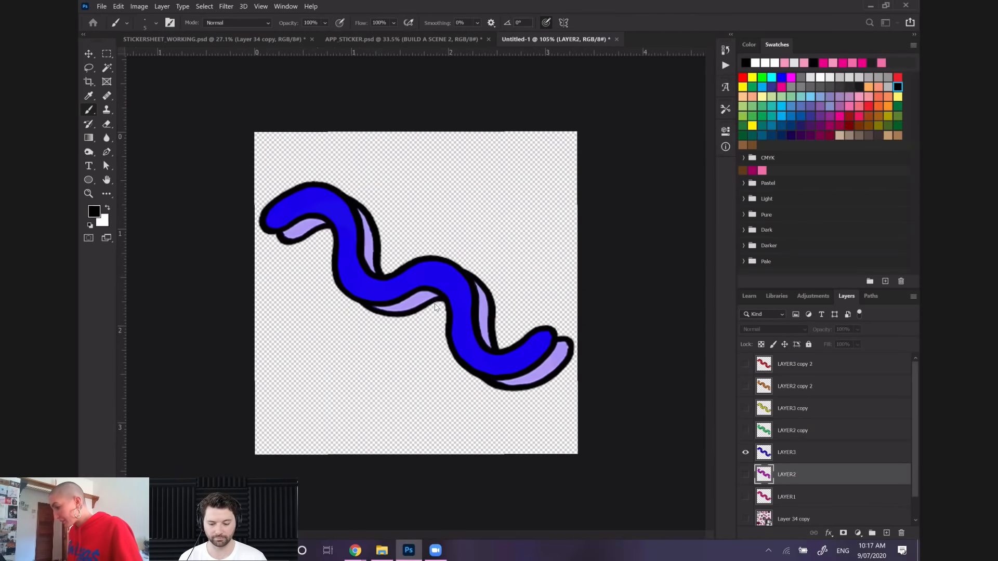
type("3")
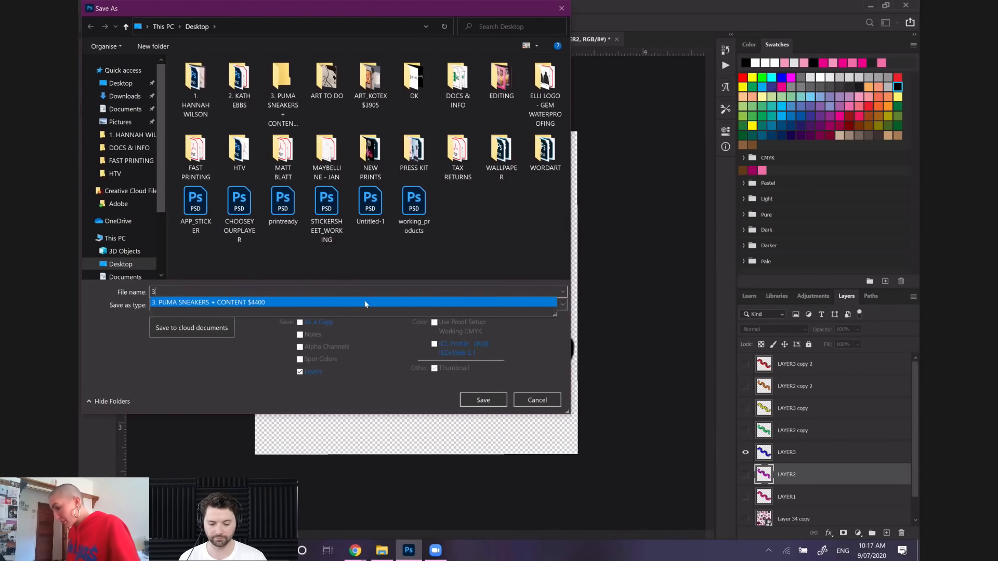
left_click(344, 308)
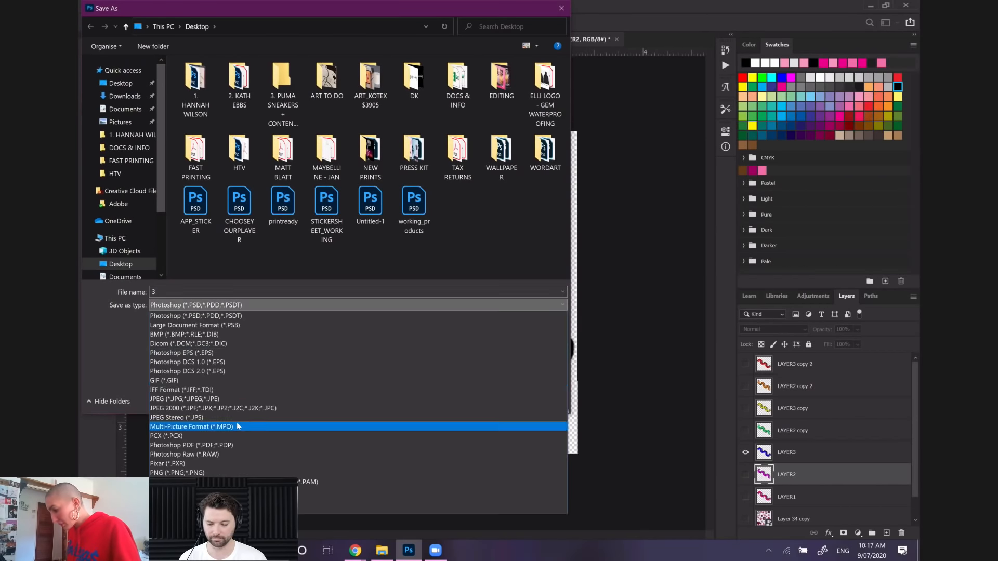
left_click(218, 463)
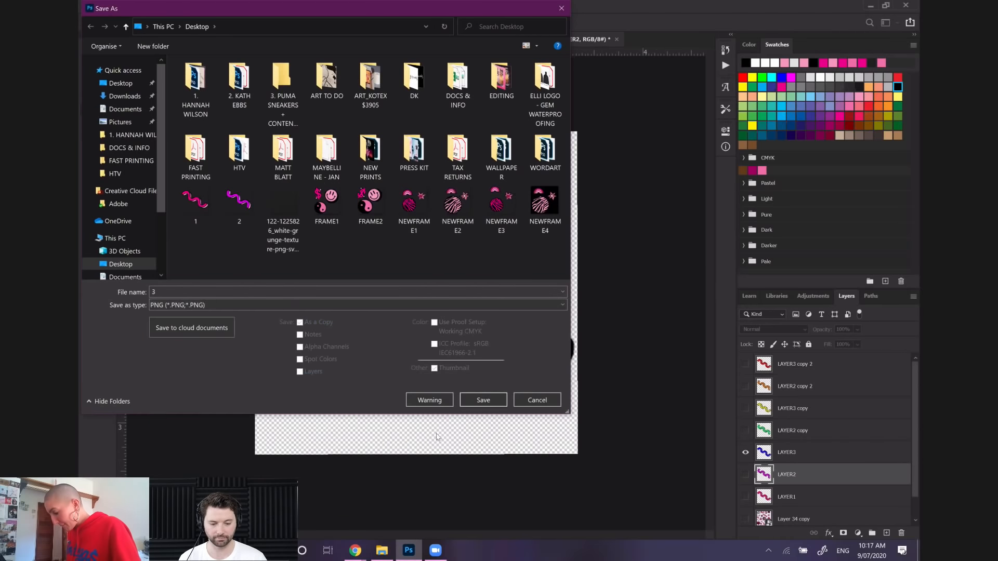
left_click(480, 400)
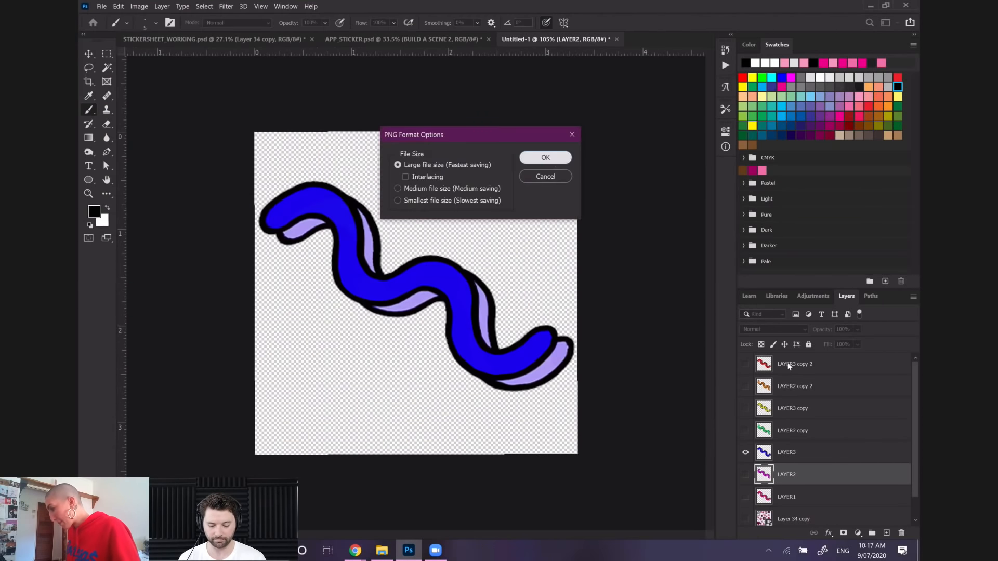
key("Return")
Show only the green LAYER2 copy squiggle and save it on the computer's Desktop as a PNG named 4 with the default PNG options
left_click(746, 452)
left_click(745, 431)
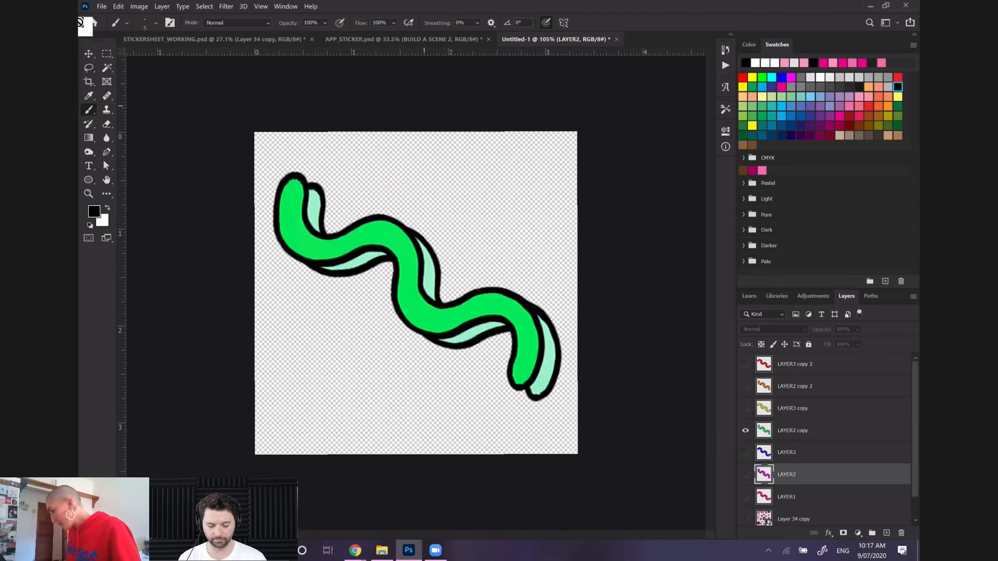
left_click(101, 8)
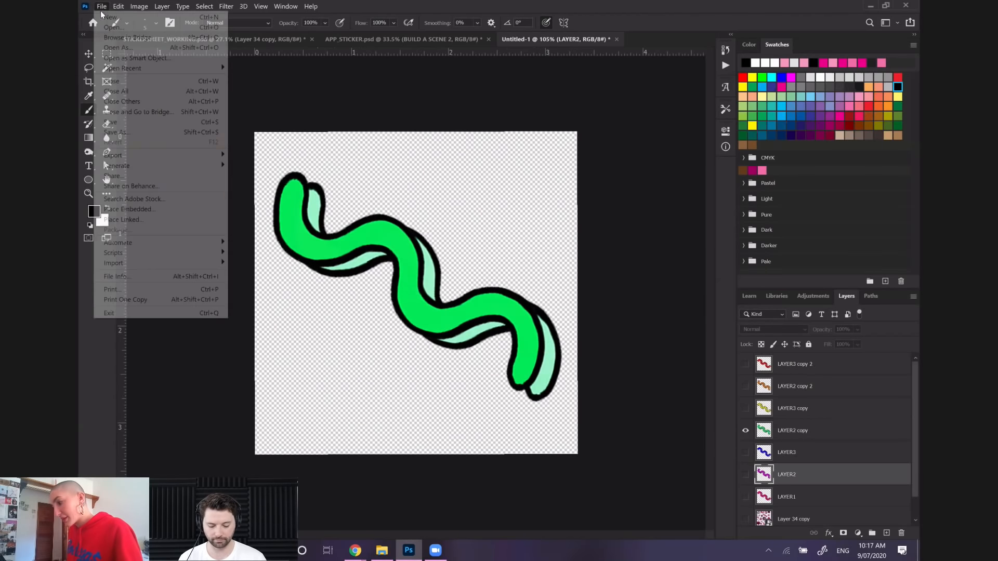
left_click(140, 133)
left_click(470, 296)
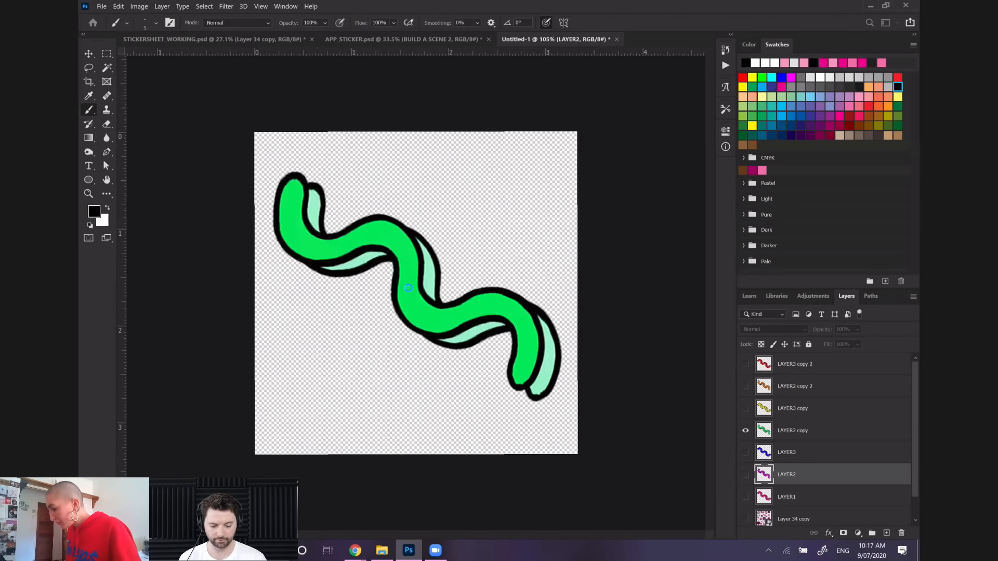
type("4")
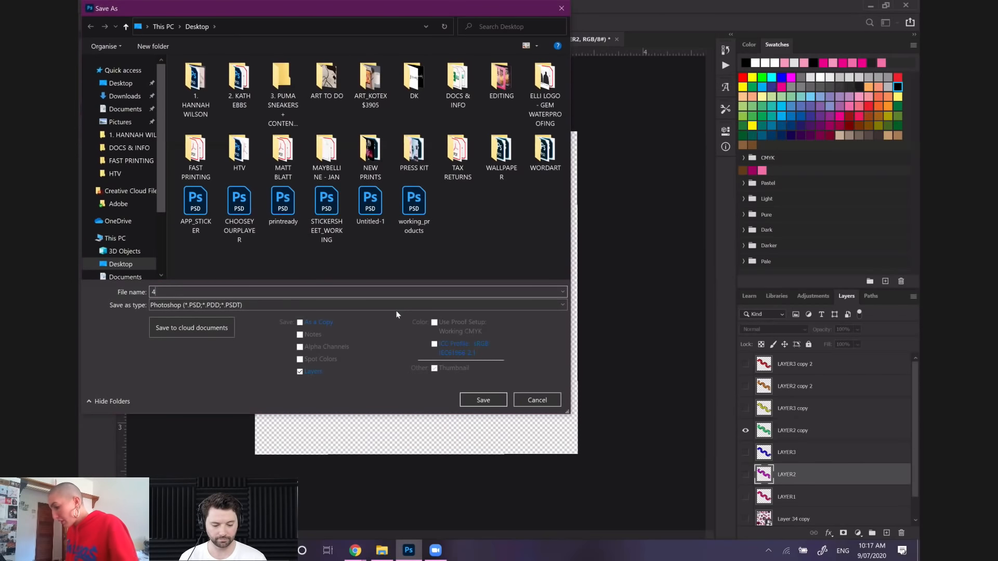
left_click(391, 309)
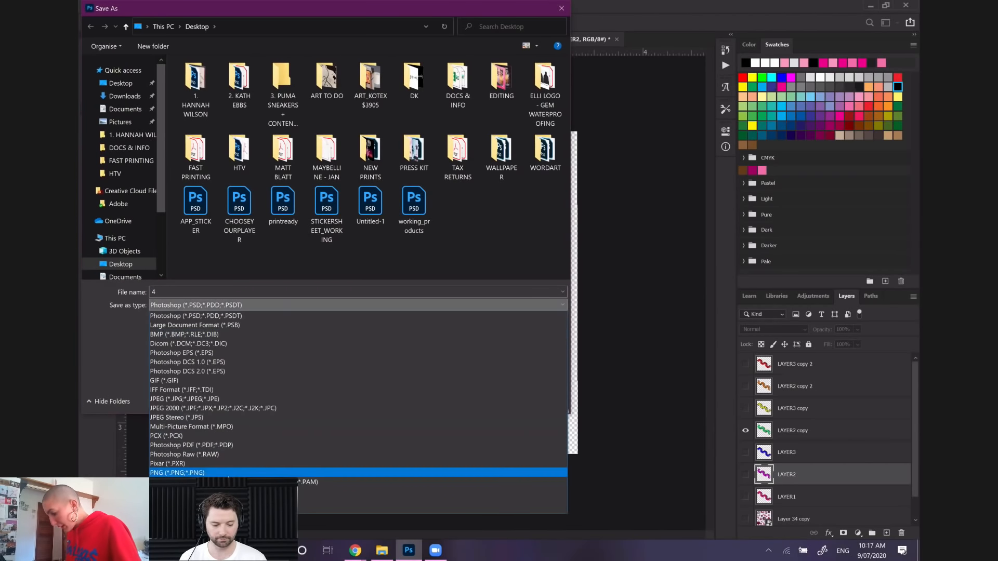
left_click(363, 448)
left_click(488, 401)
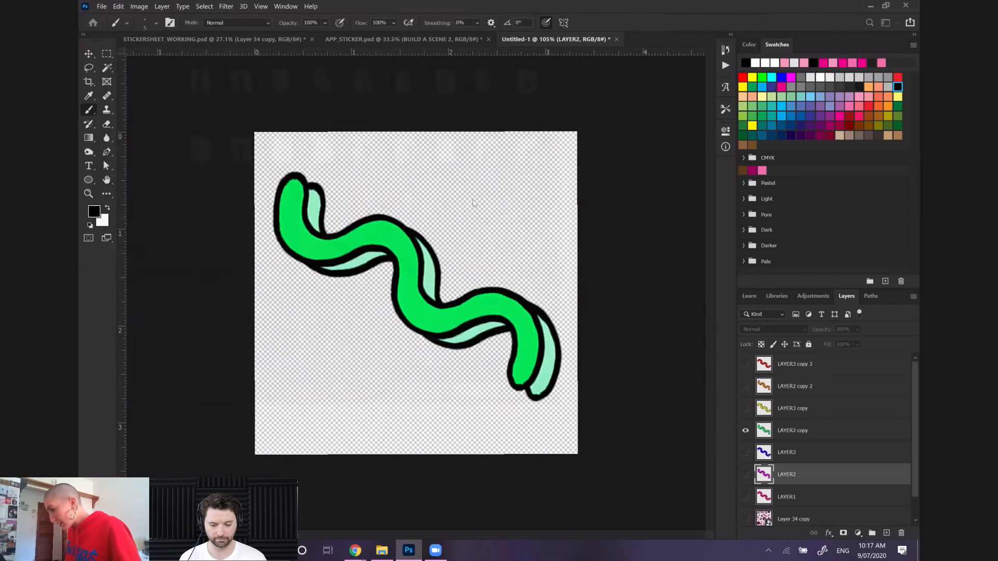
left_click(563, 156)
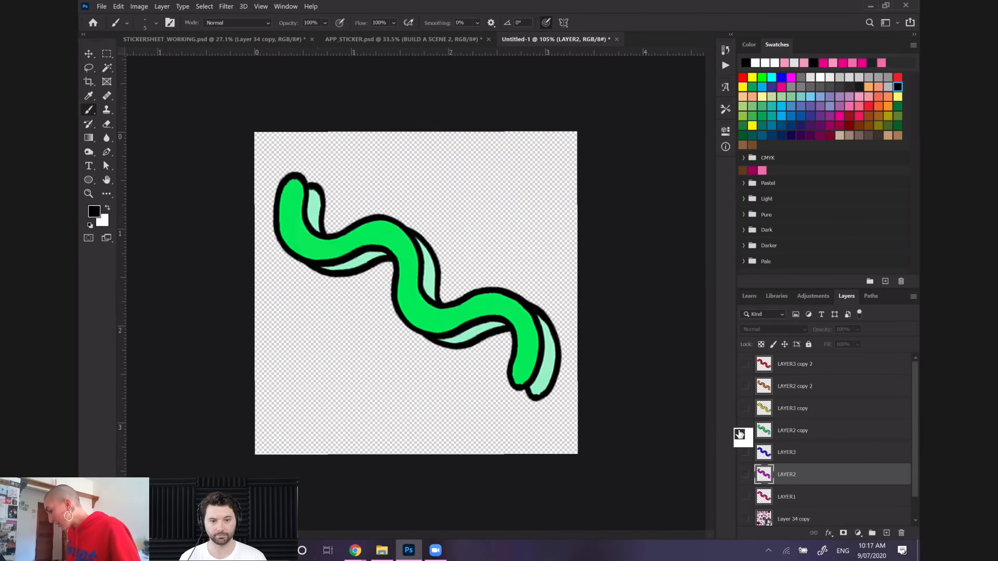
Show only the yellow LAYER3 copy squiggle and save it on the computer's Desktop as a PNG named 5 with the default PNG options
left_click(745, 432)
left_click(745, 409)
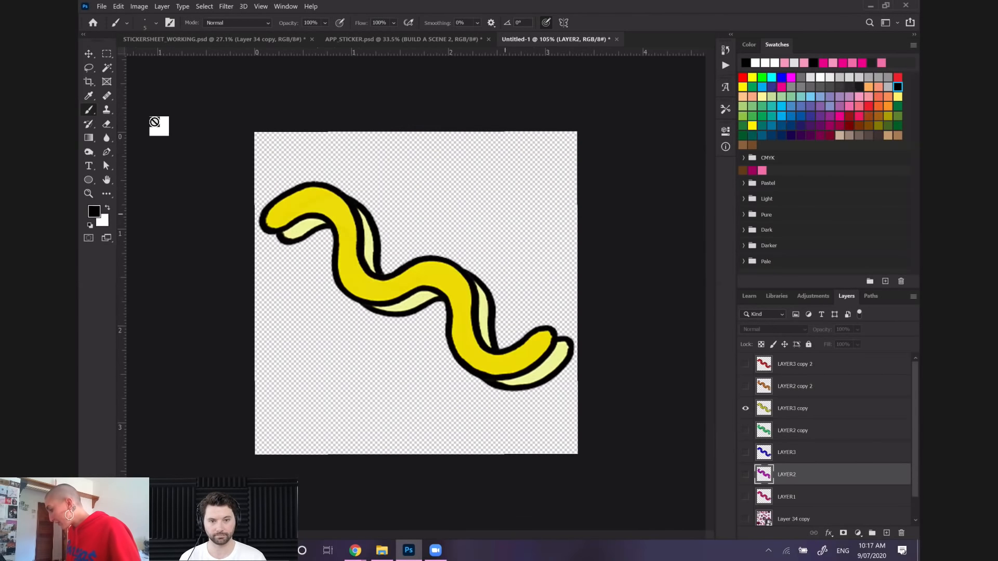
left_click(101, 7)
left_click(117, 136)
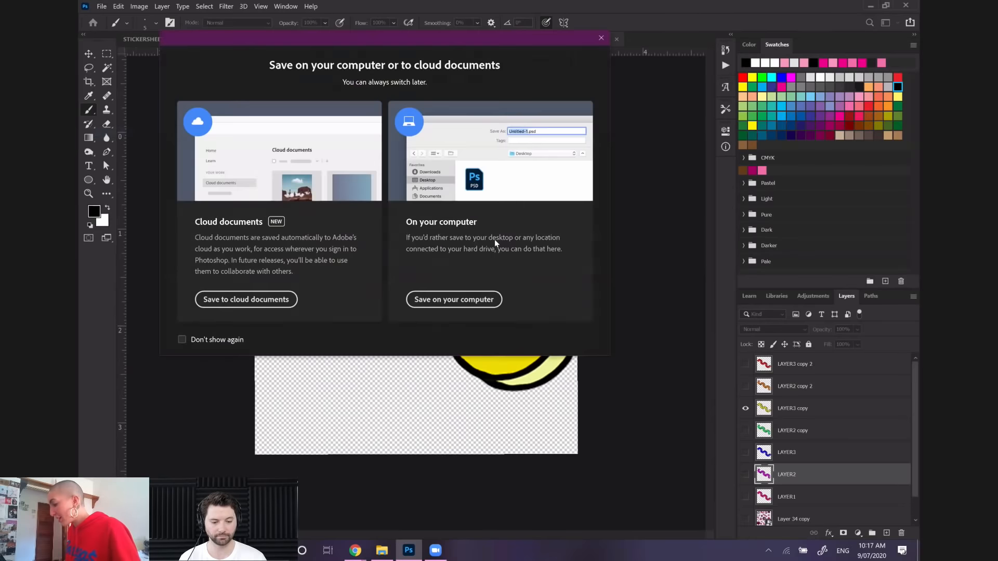
left_click(453, 299)
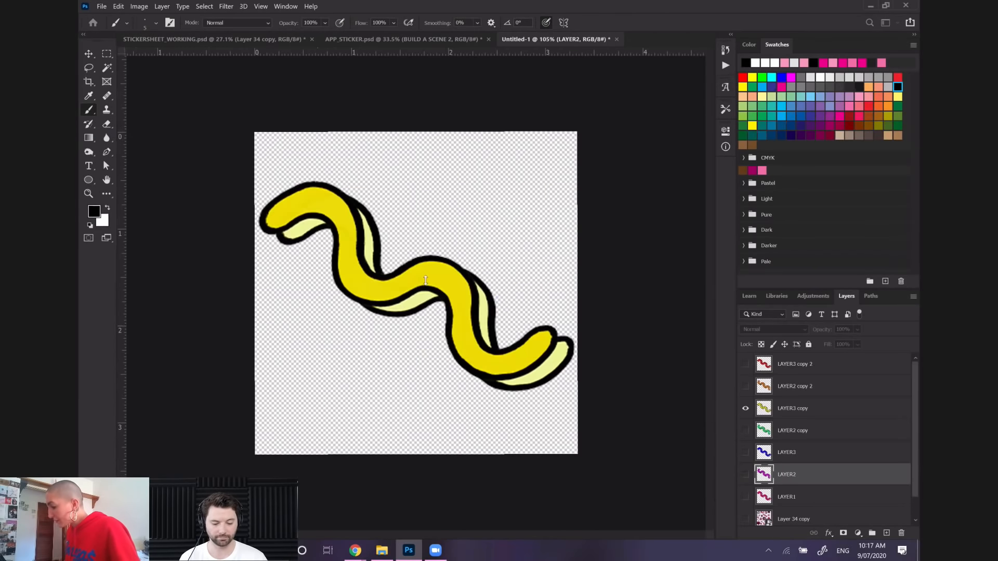
type("5")
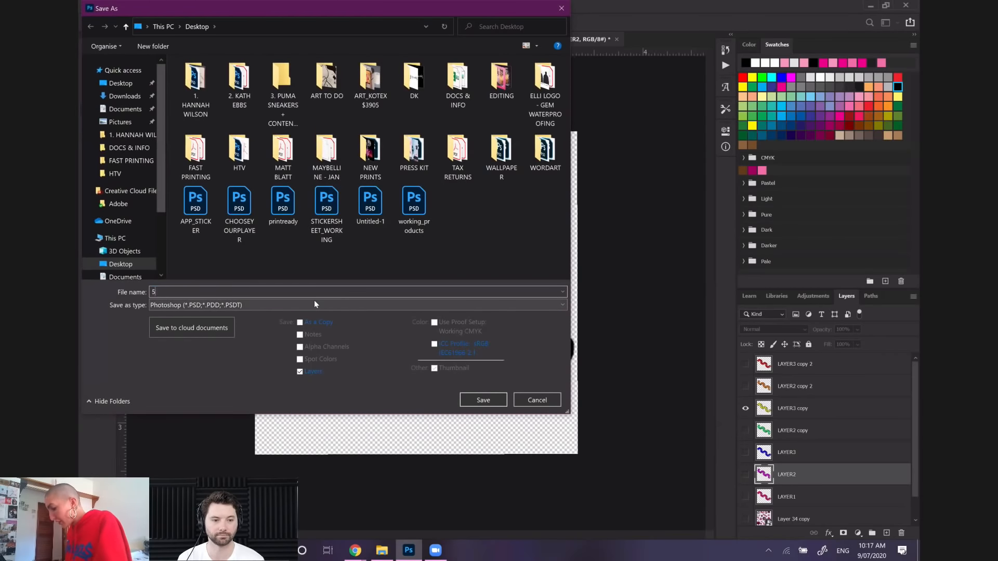
left_click(314, 302)
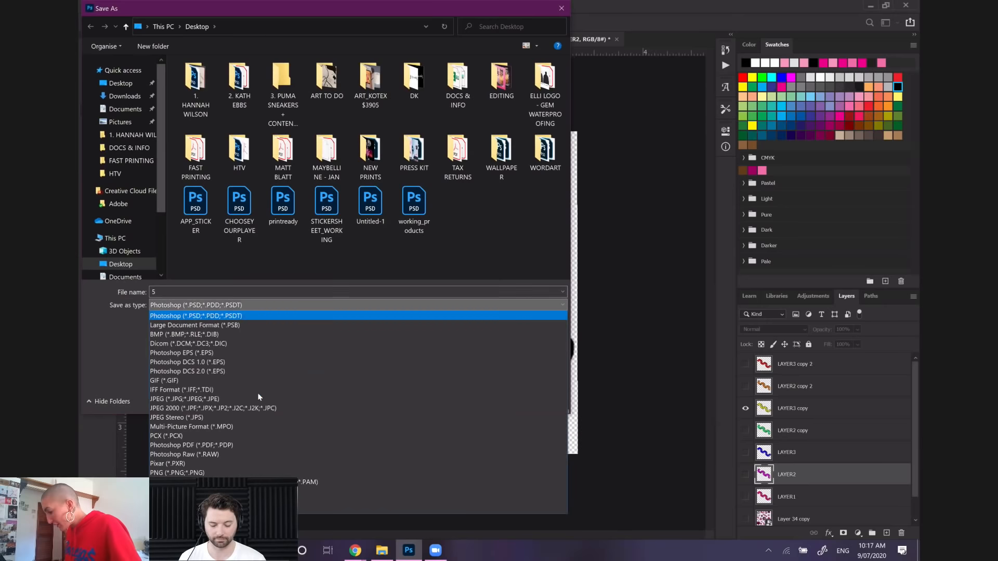
left_click(215, 470)
left_click(478, 400)
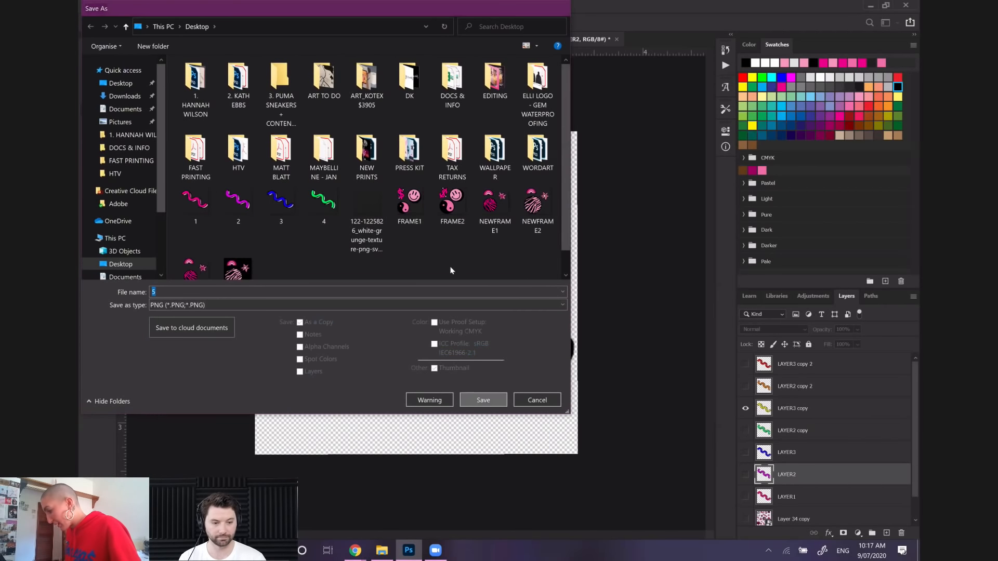
left_click(542, 158)
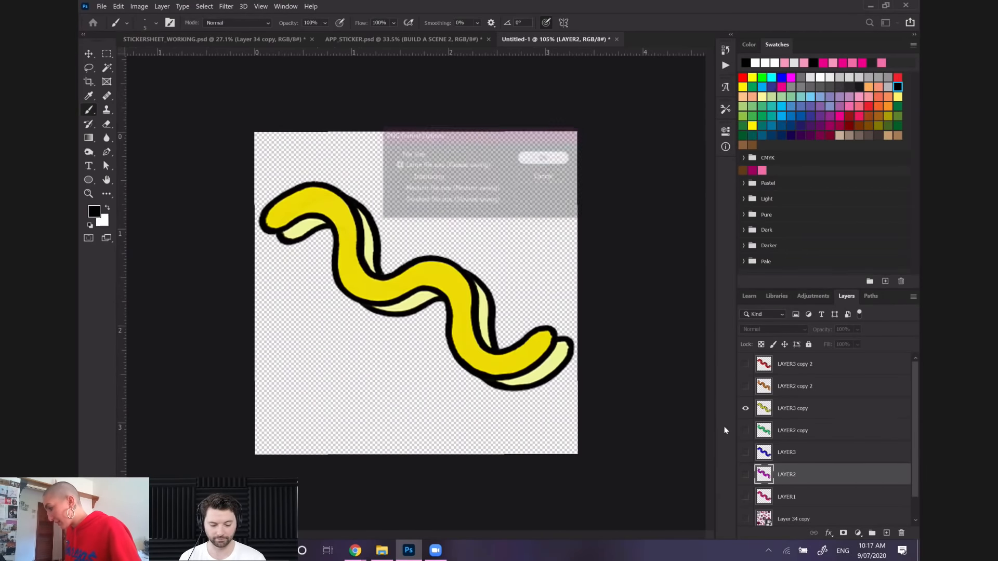
Show only the orange LAYER2 copy 2 squiggle and save it on the computer's Desktop as a PNG named 6 with the default PNG options
left_click(745, 408)
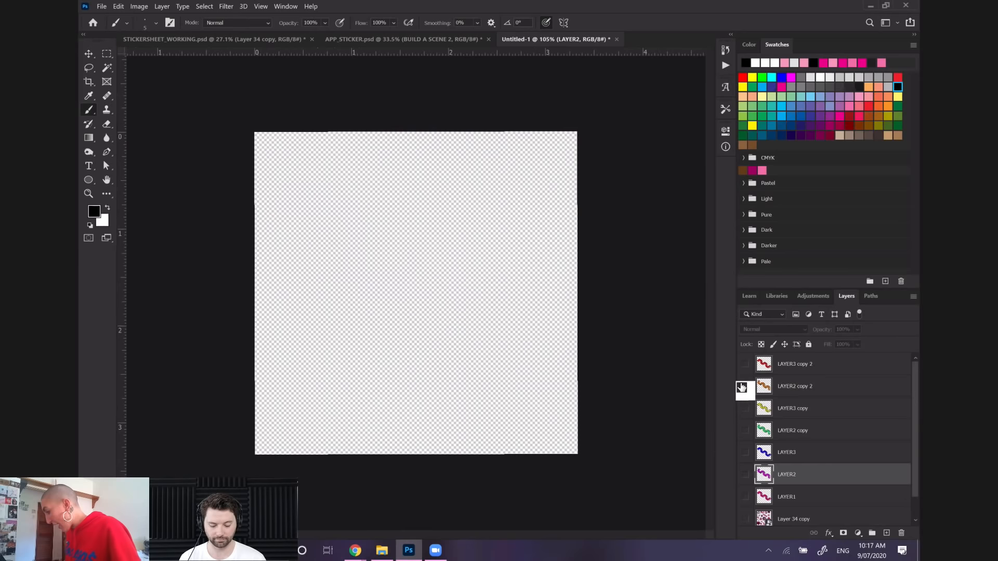
left_click(102, 6)
left_click(134, 132)
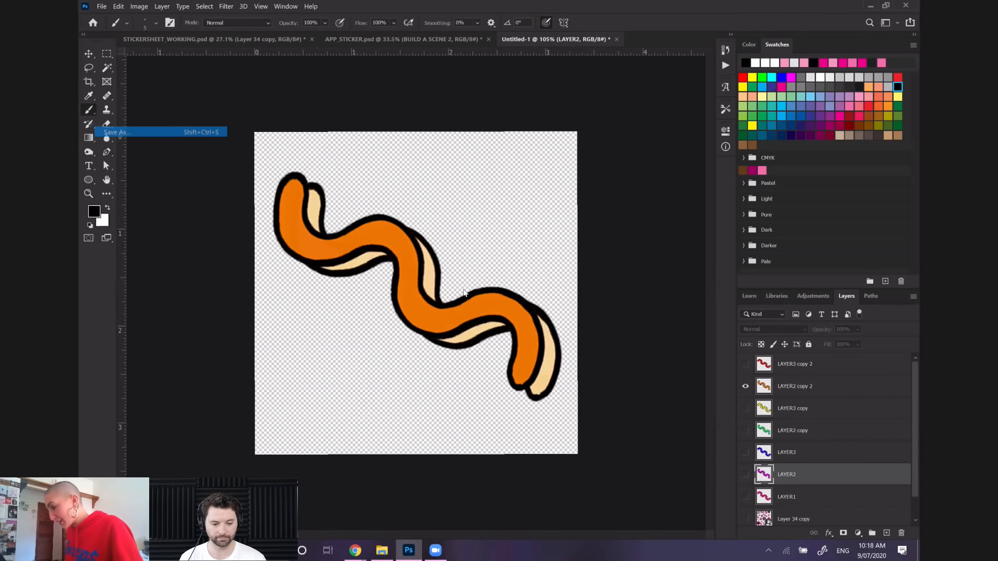
left_click(471, 301)
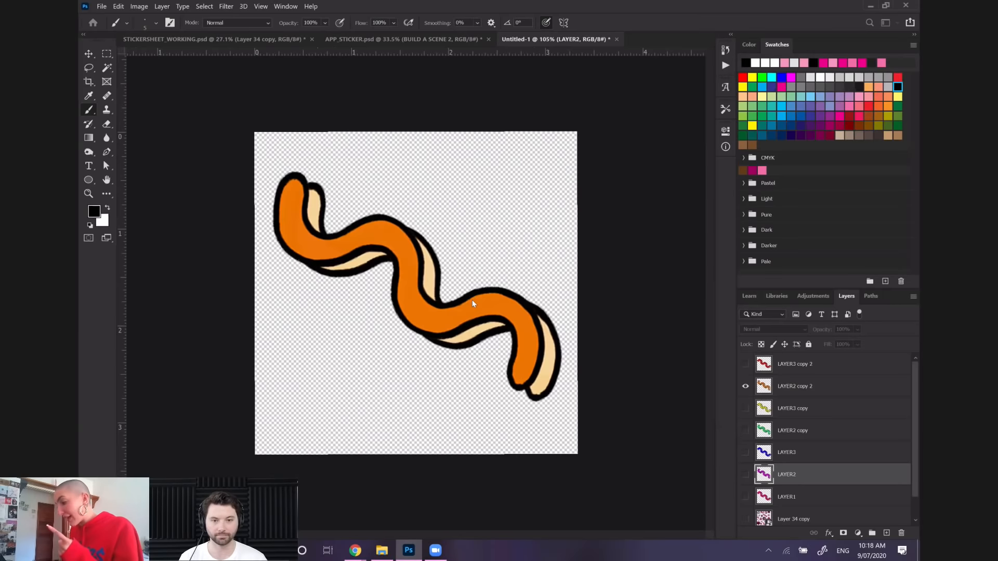
type("6")
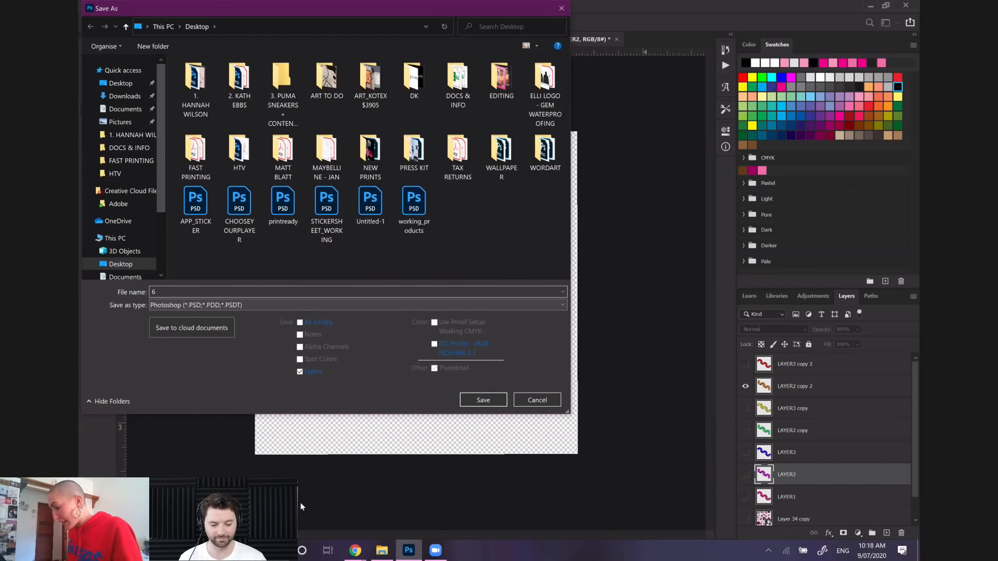
left_click(353, 306)
left_click(338, 461)
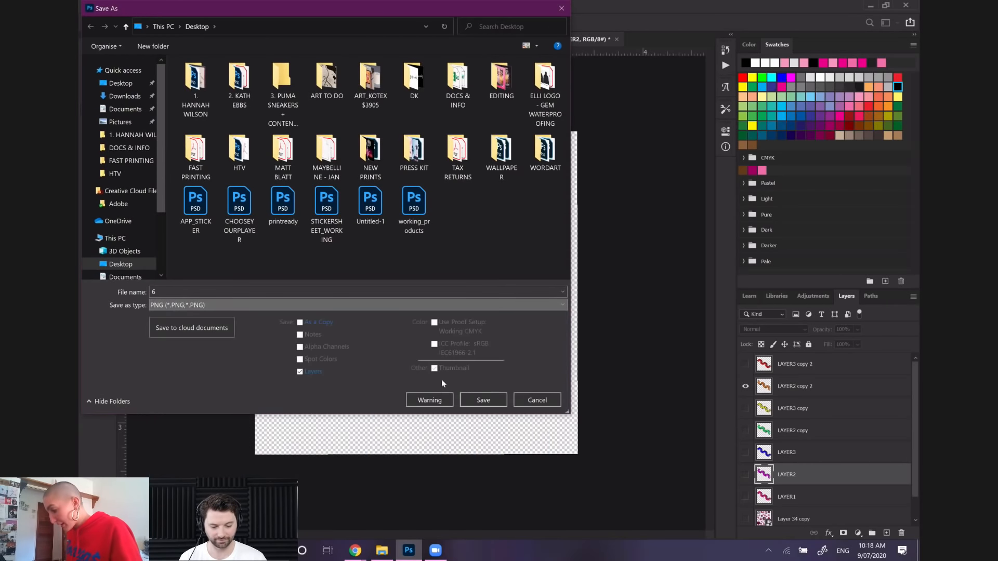
left_click(482, 400)
left_click(544, 158)
Show only the red LAYER3 copy 2 squiggle and save it on the computer's Desktop as a PNG named 7 with the default PNG options
left_click(746, 386)
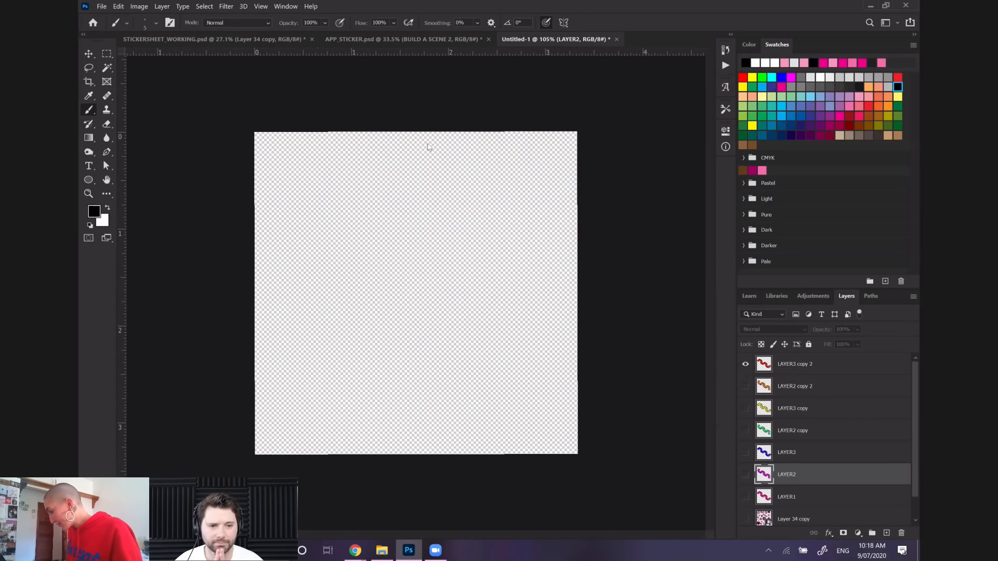
left_click(745, 364)
left_click(101, 6)
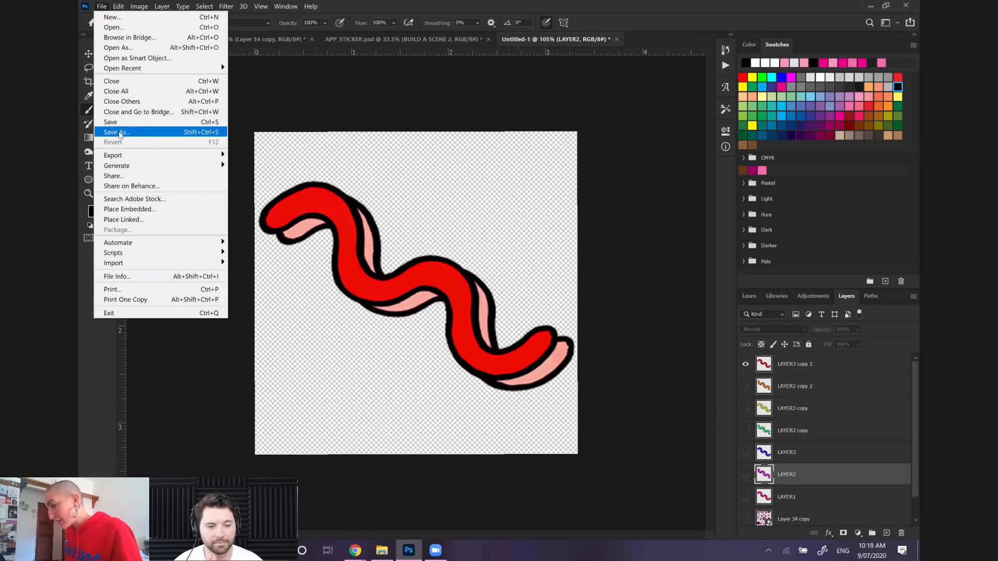
left_click(167, 133)
left_click(440, 298)
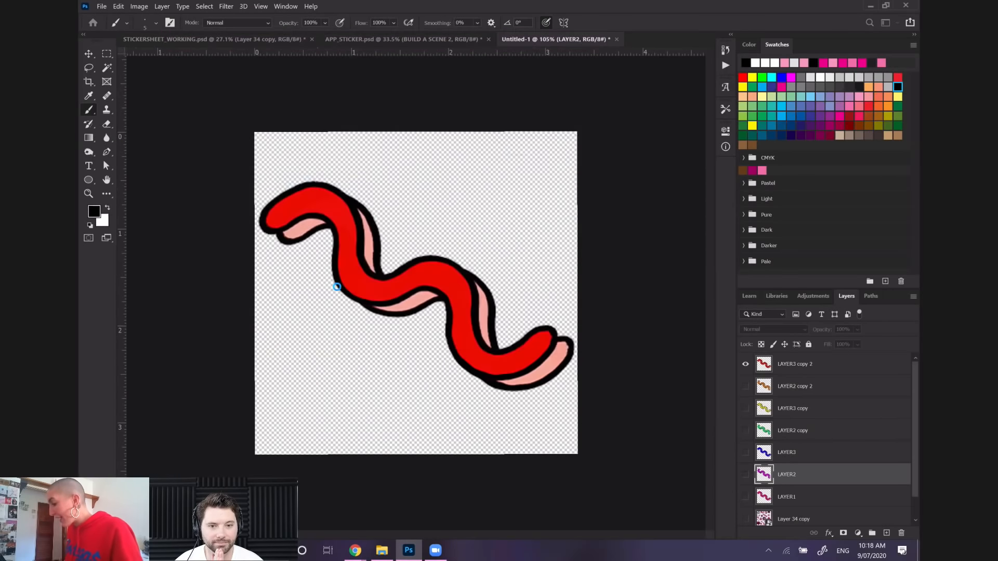
type("7")
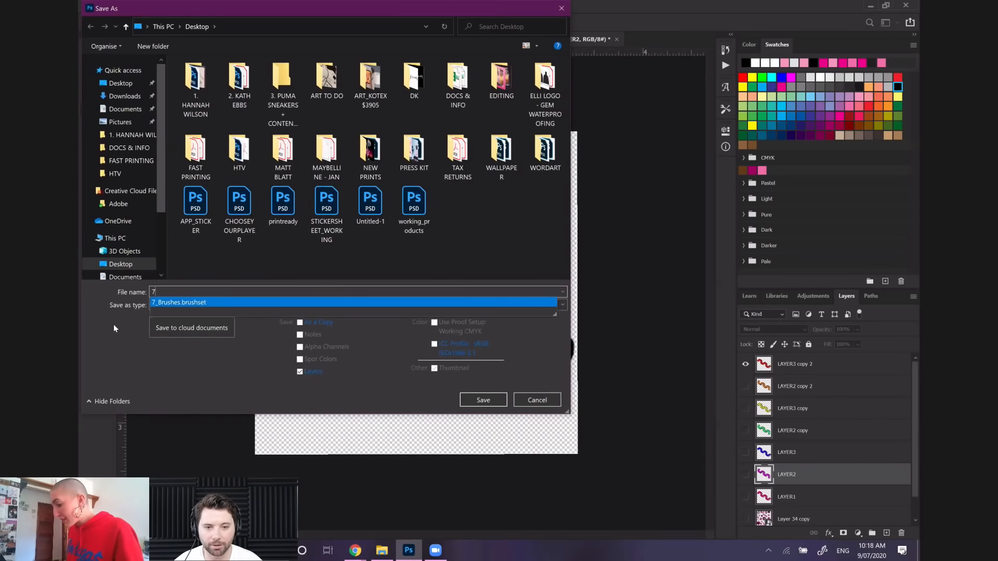
left_click(199, 305)
left_click(244, 463)
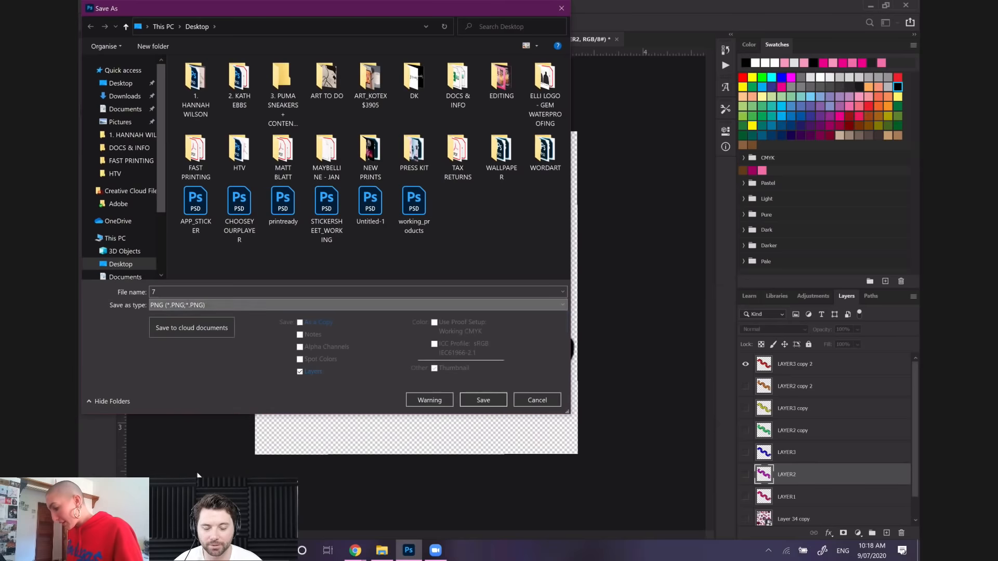
left_click(476, 401)
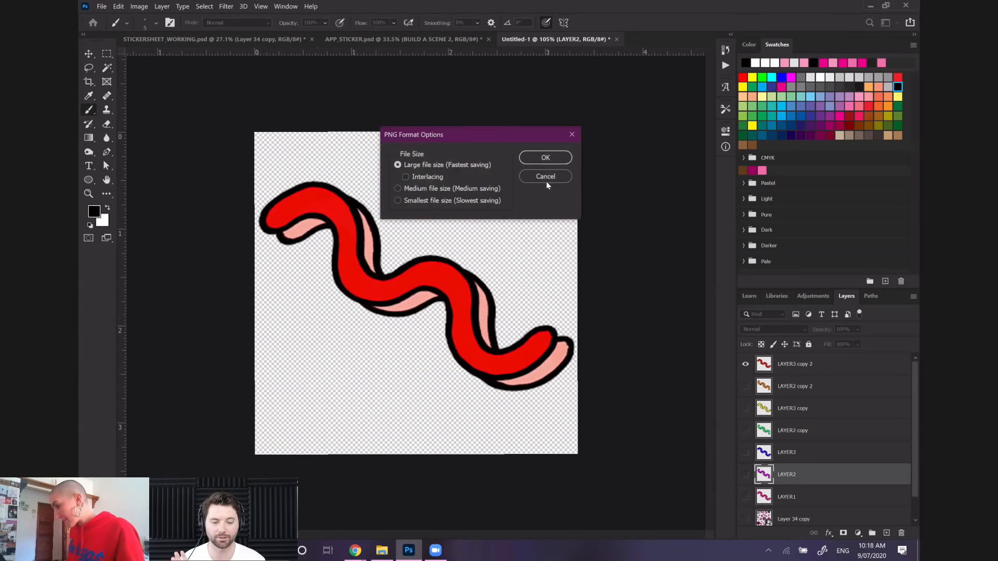
left_click(546, 159)
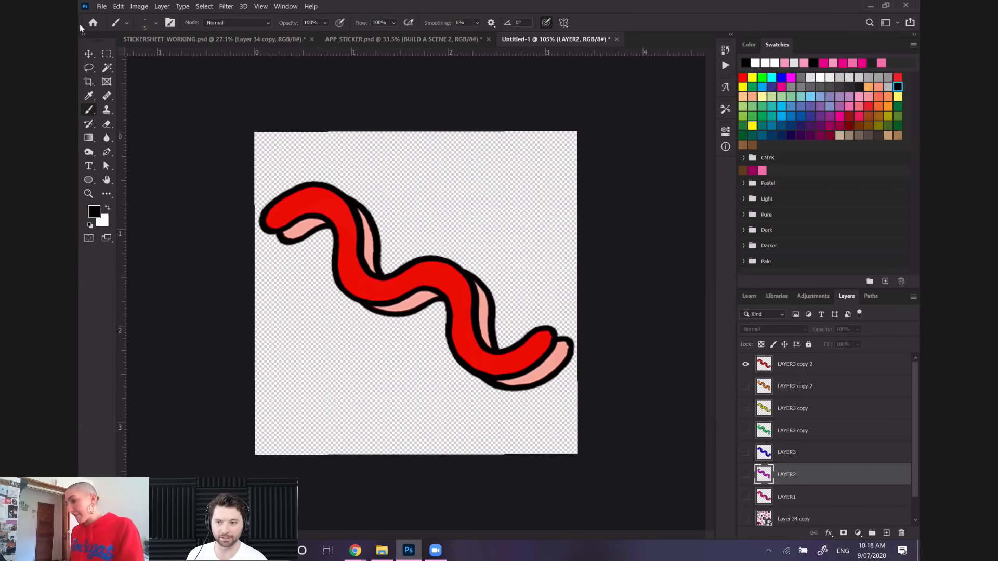
left_click(101, 7)
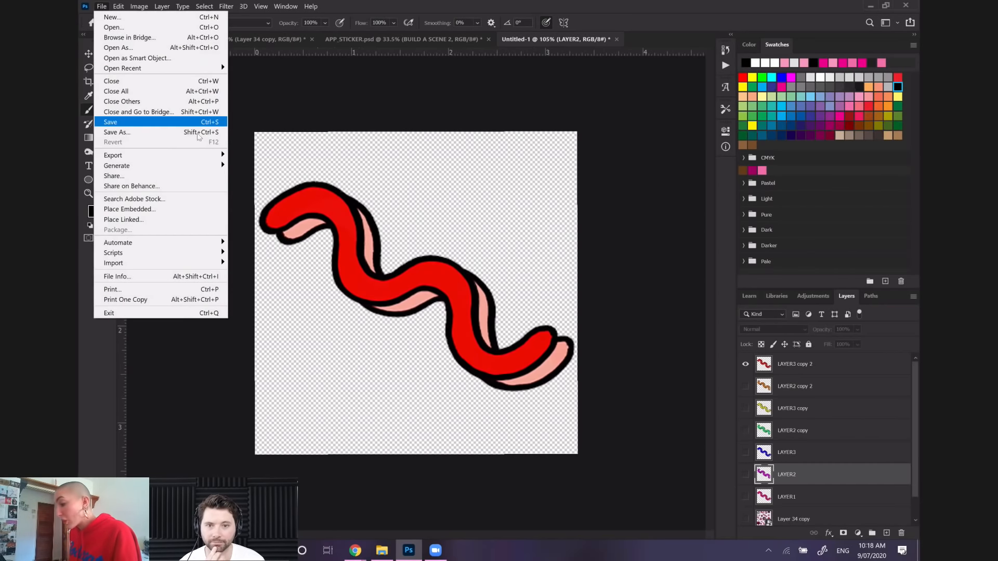
mouse_move(192, 161)
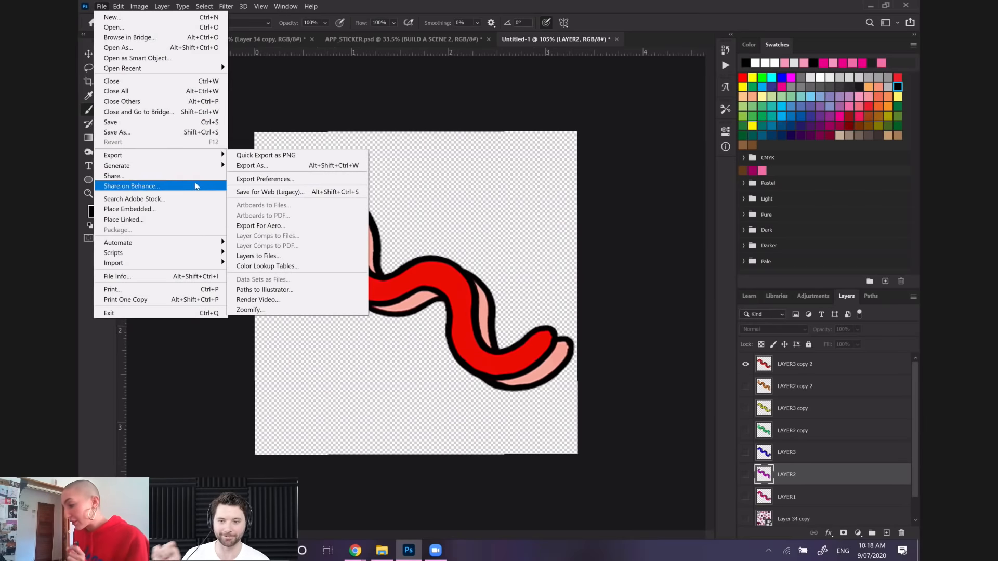
left_click(274, 192)
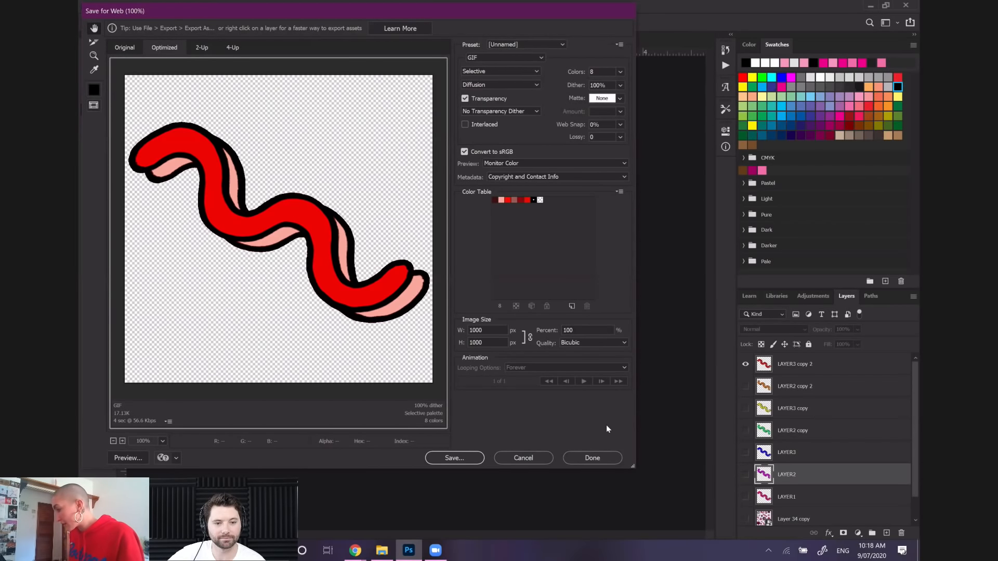
left_click(531, 459)
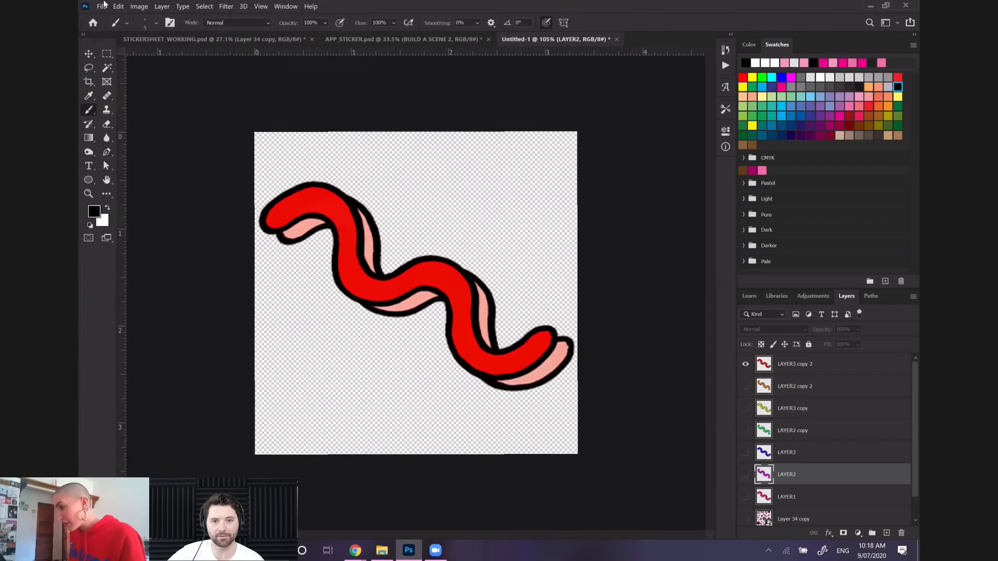
left_click(490, 209)
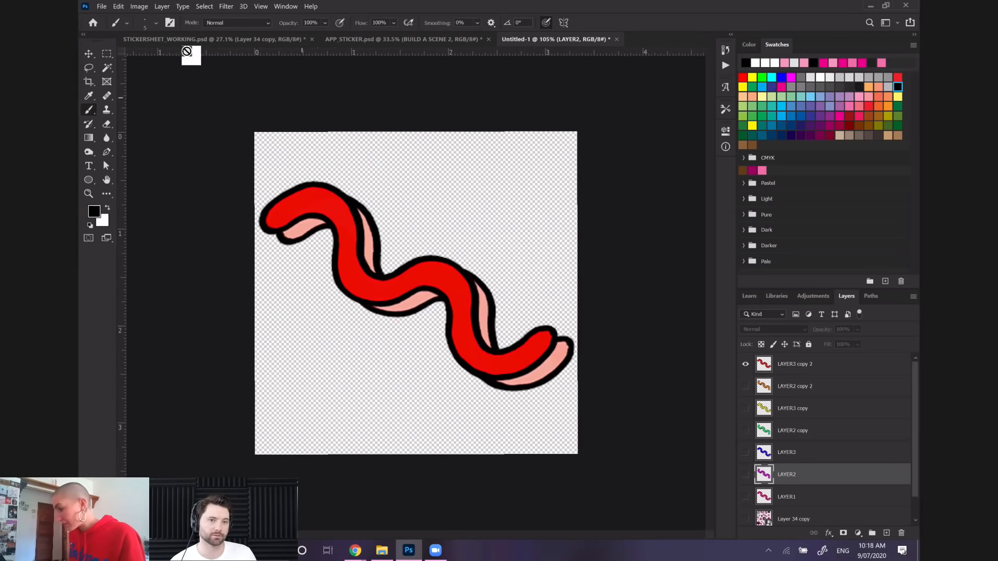
Load the PNG files 1 through 7 from the Desktop into a single layered document with Load Files into Stack
left_click(102, 6)
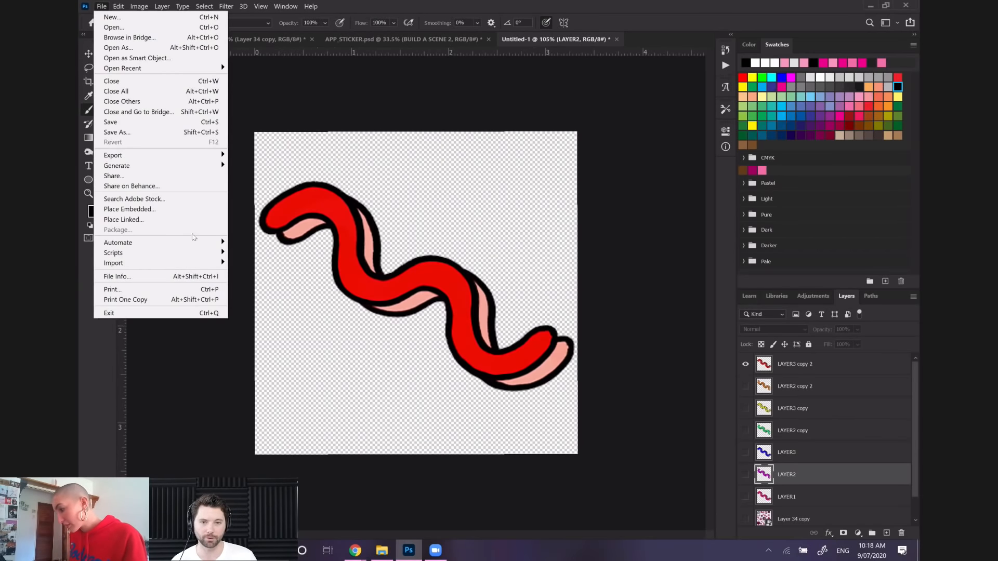
mouse_move(199, 253)
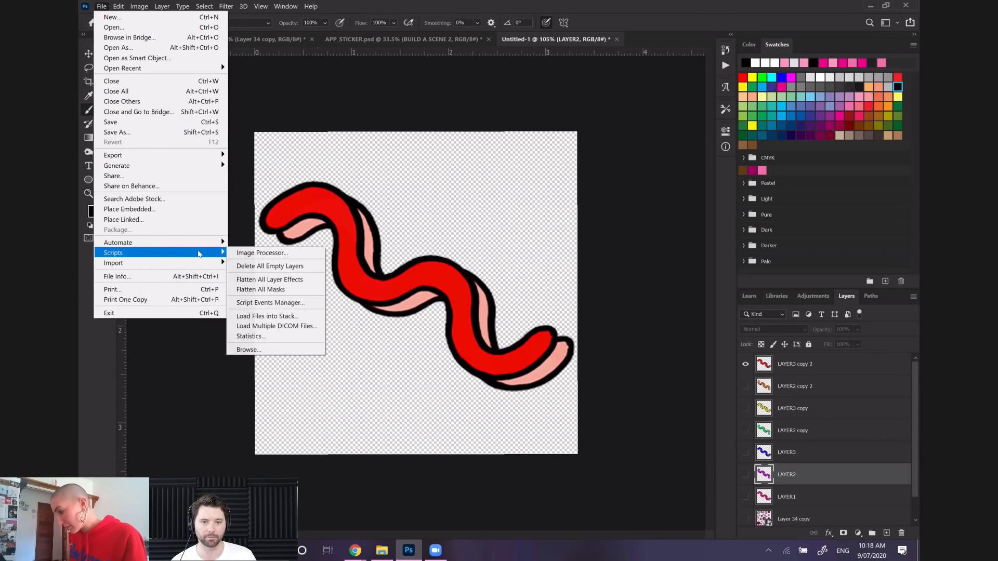
left_click(268, 316)
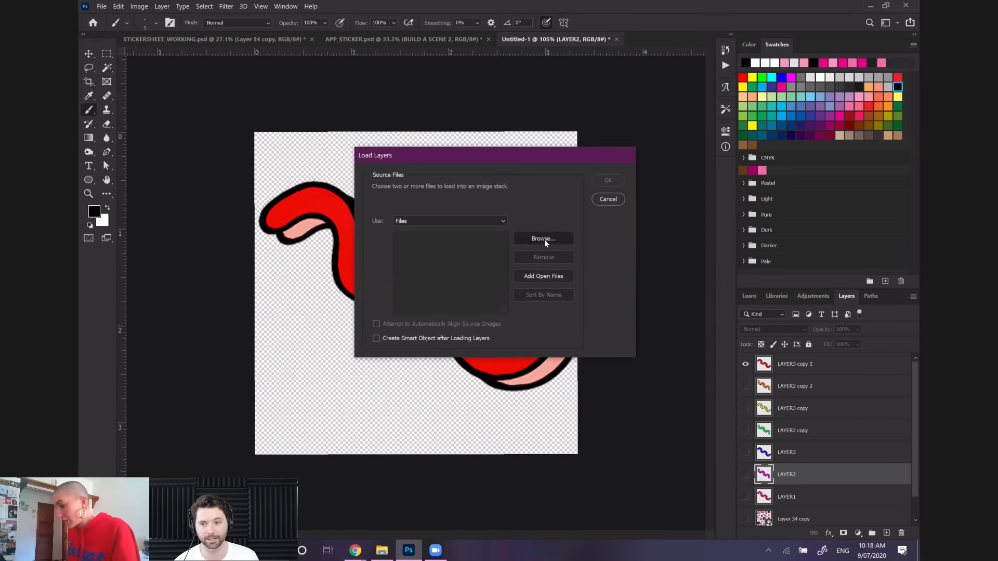
left_click(545, 239)
left_click(472, 364)
left_click(514, 363, "ctrl")
left_click(558, 364, "ctrl")
left_click(602, 364, "ctrl")
left_click(643, 364, "ctrl")
left_click(686, 364, "ctrl")
left_click(728, 363, "ctrl")
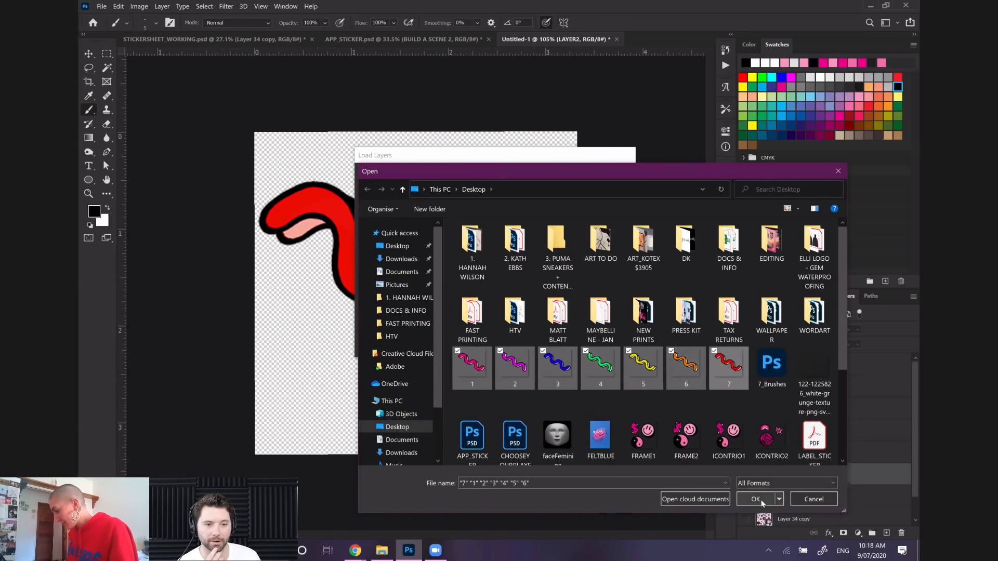
left_click(762, 500)
left_click(608, 181)
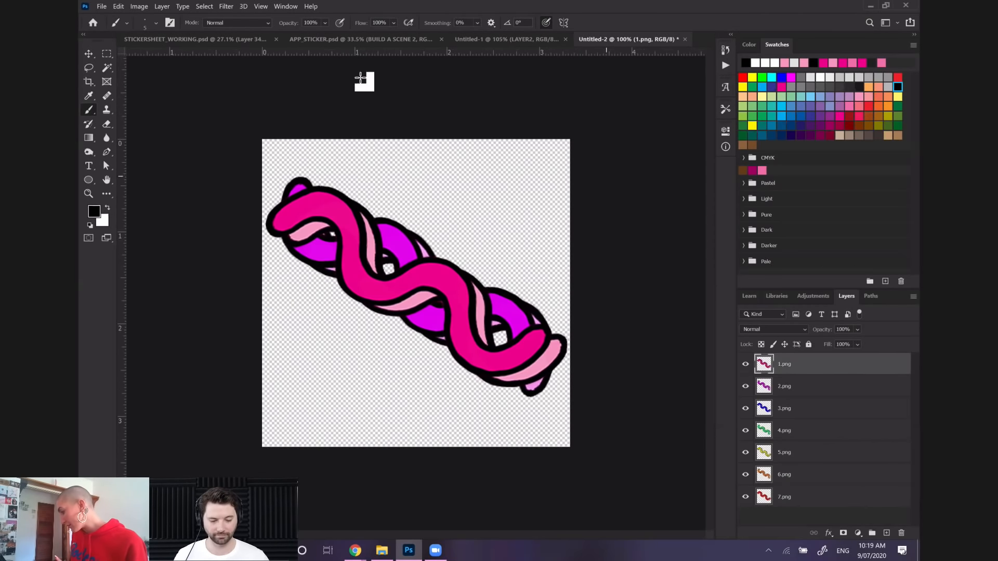
Show the Timeline and create a video timeline for the seven stacked squiggle layers
left_click(285, 6)
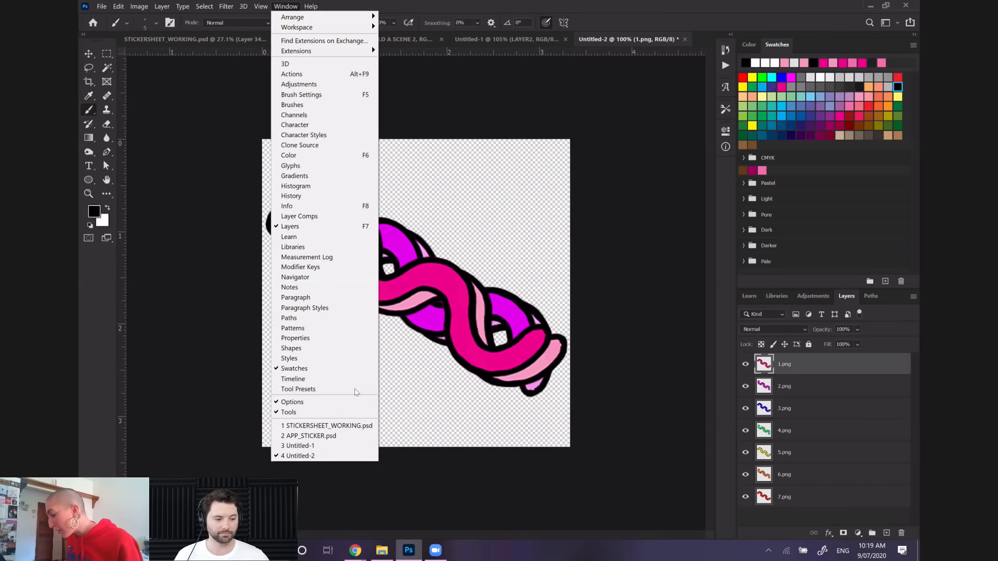
left_click(312, 379)
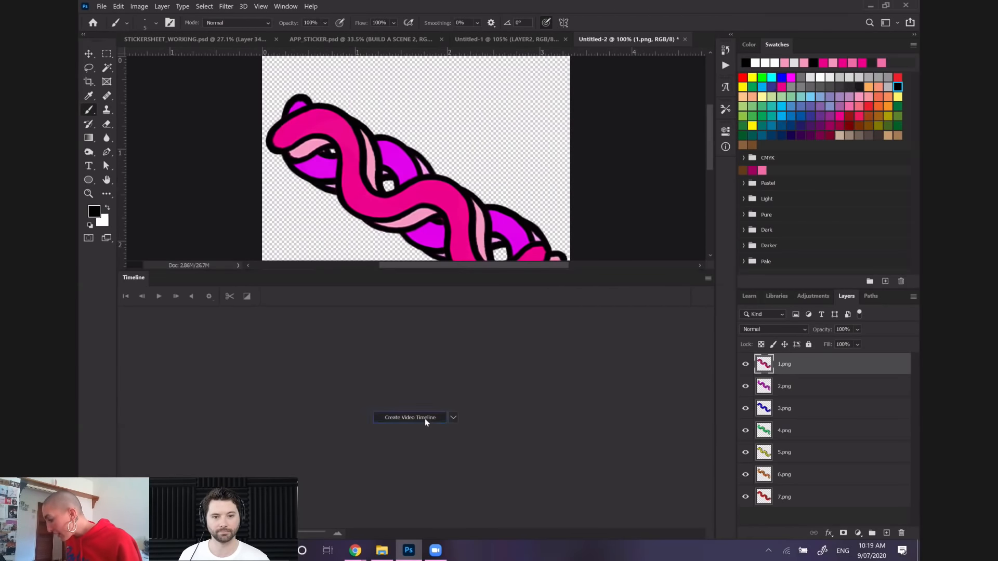
left_click(410, 418)
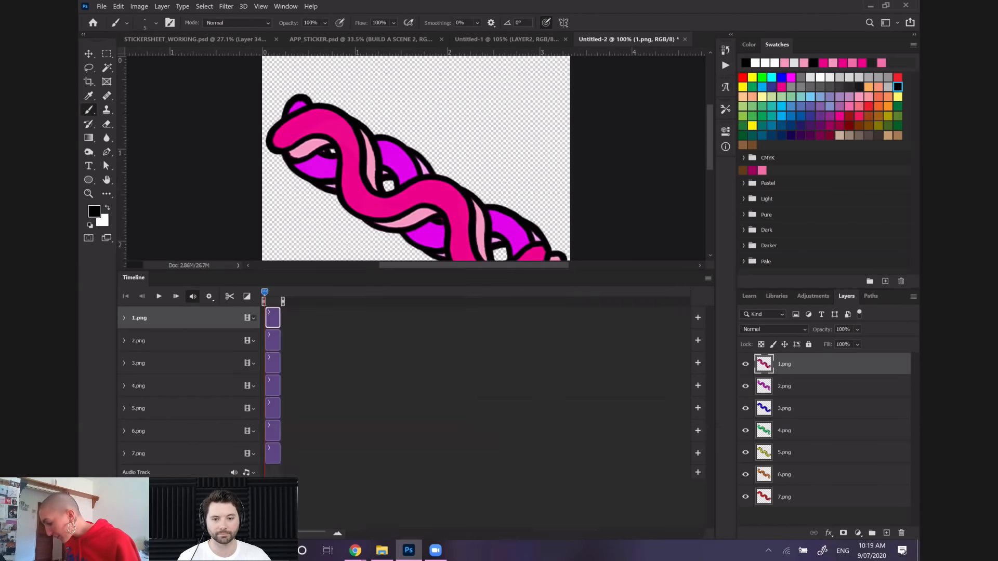
Stagger the seven squiggle clips end to end in order from 1.png to 7.png and convert the timeline to a frame animation
left_click_drag(274, 343, 335, 409)
left_click_drag(275, 436, 352, 431)
left_click_drag(275, 458, 370, 454)
left_click(129, 537)
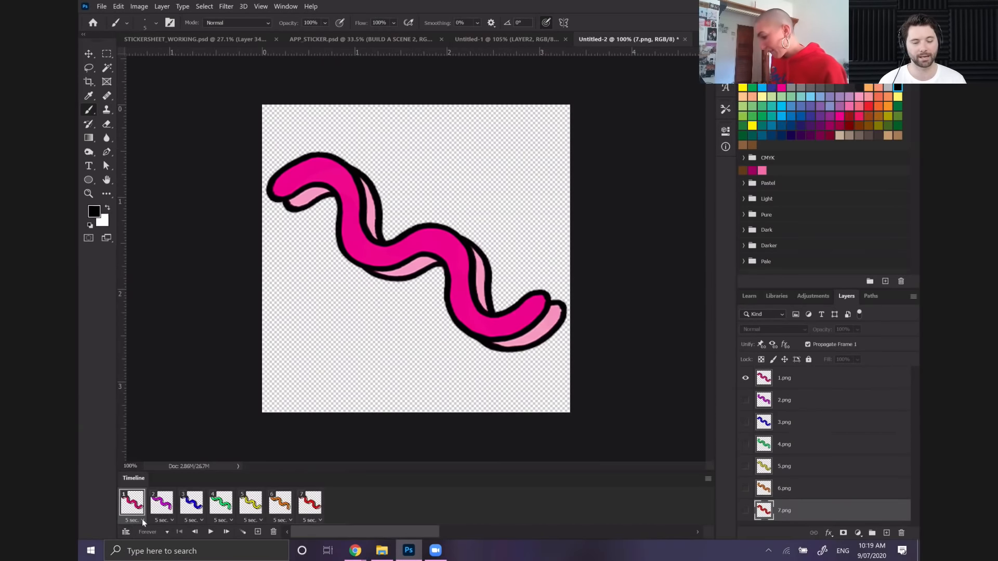
Set the delay of all seven animation frames to 0.2 seconds and play the animation to preview it
left_click(143, 520)
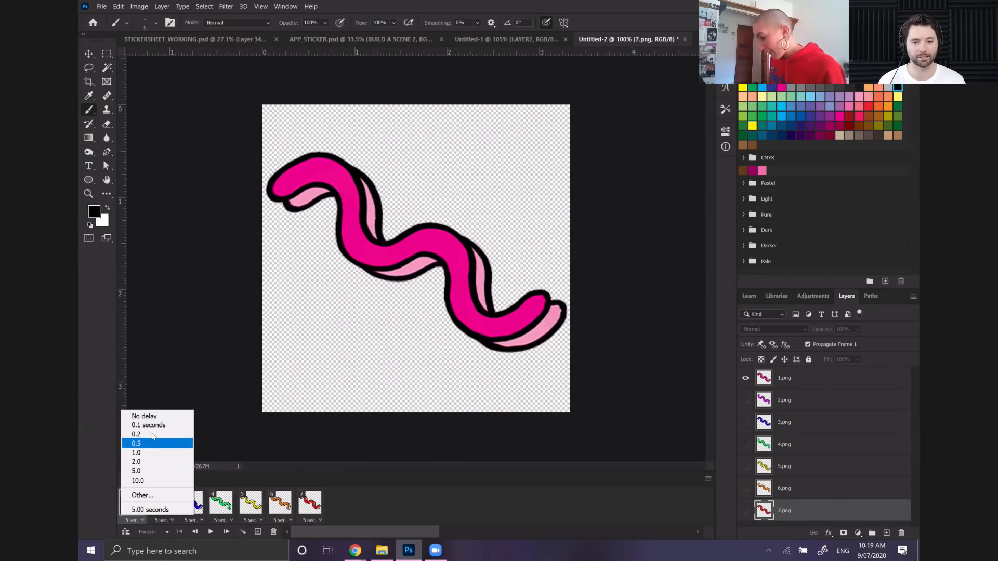
left_click(151, 433)
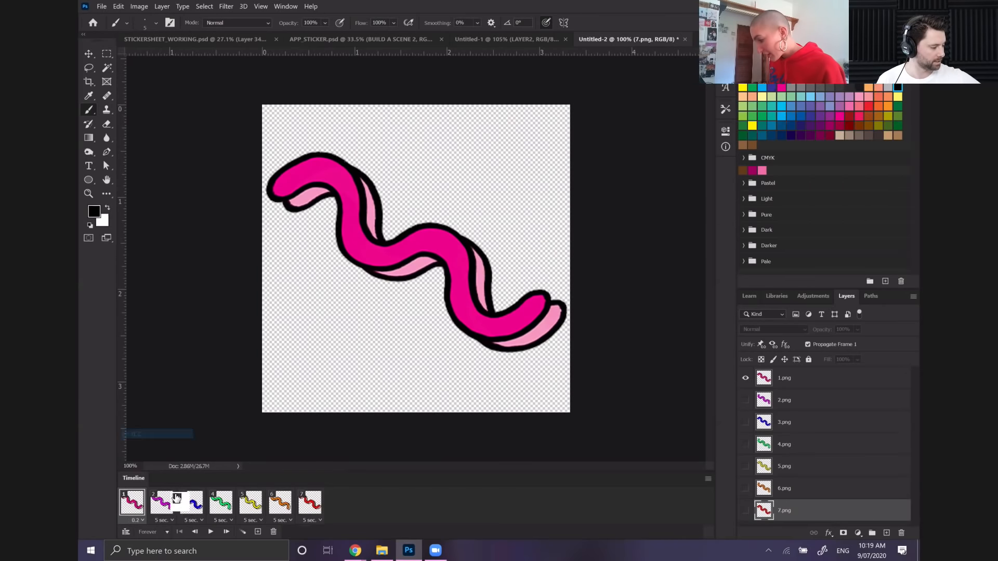
left_click(164, 520)
left_click(178, 434)
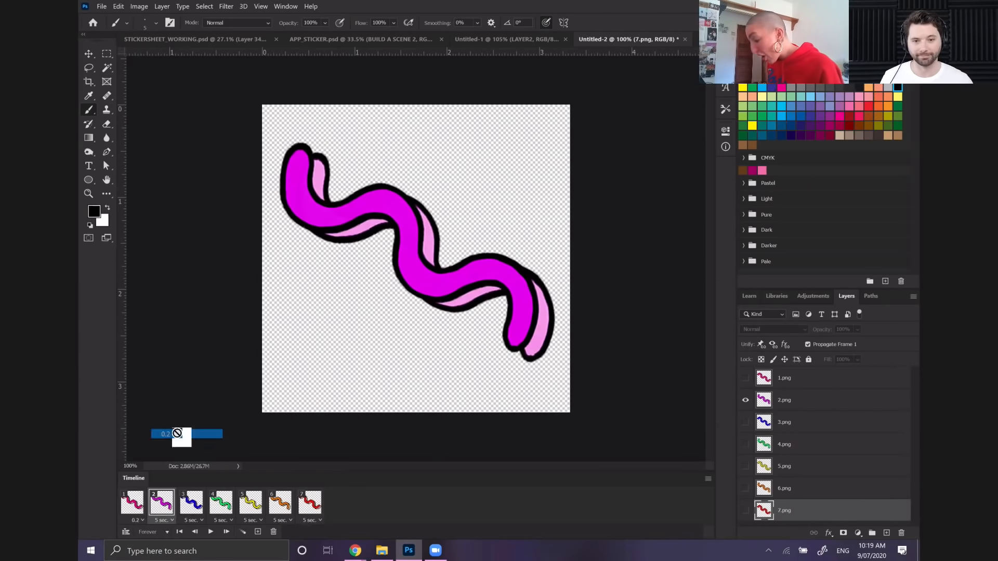
left_click(191, 520)
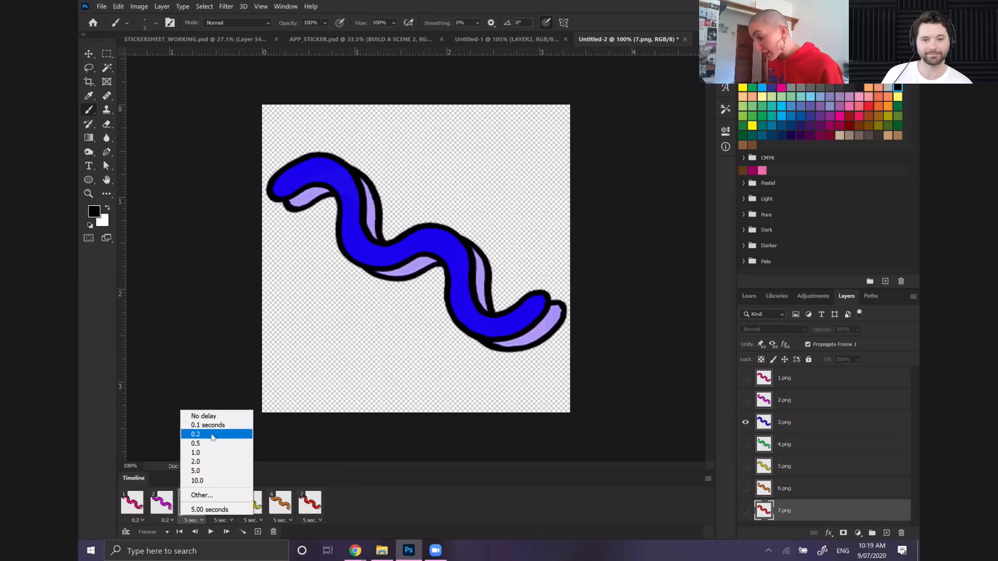
left_click(208, 433)
left_click(230, 521)
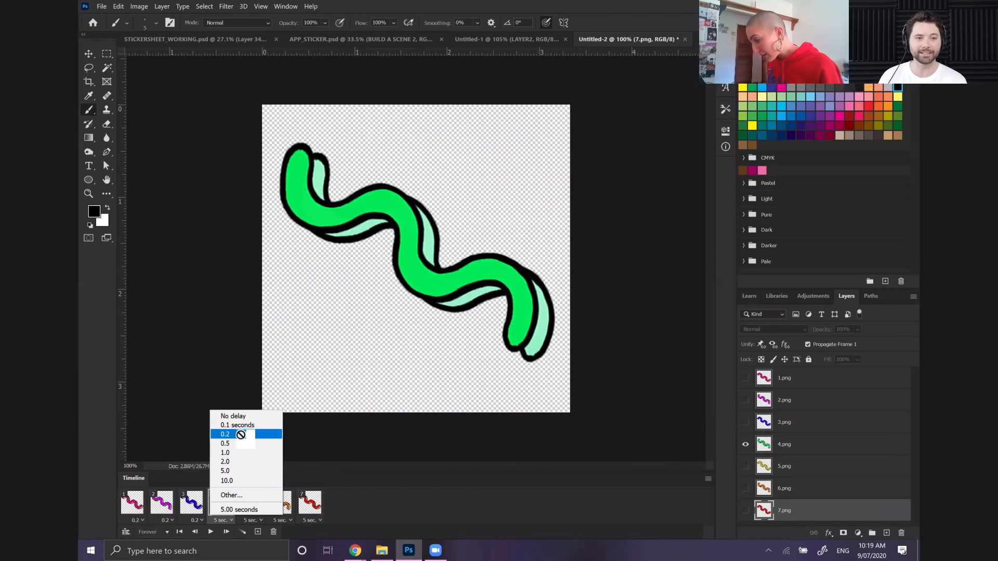
left_click(240, 435)
left_click(260, 521)
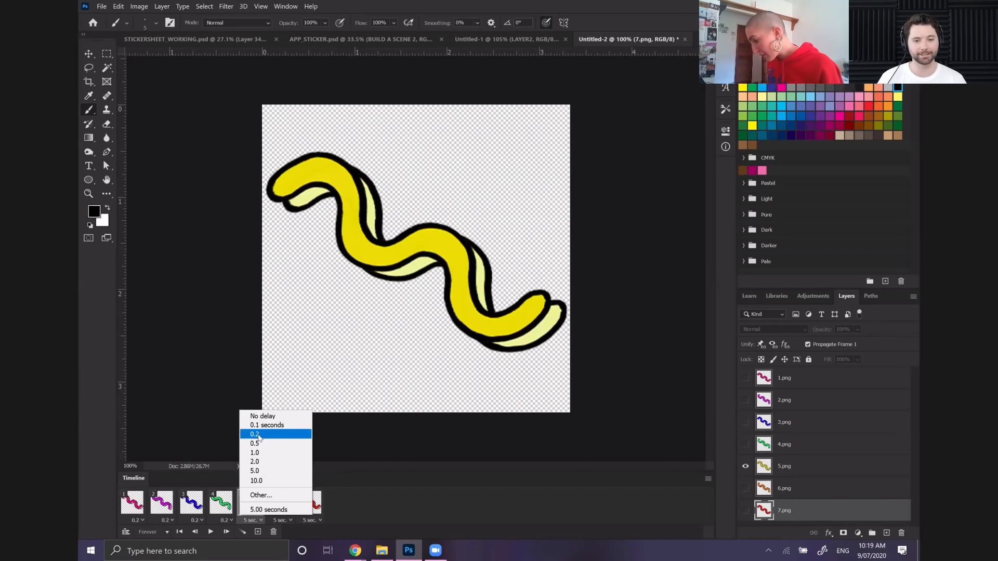
left_click(258, 434)
left_click(283, 520)
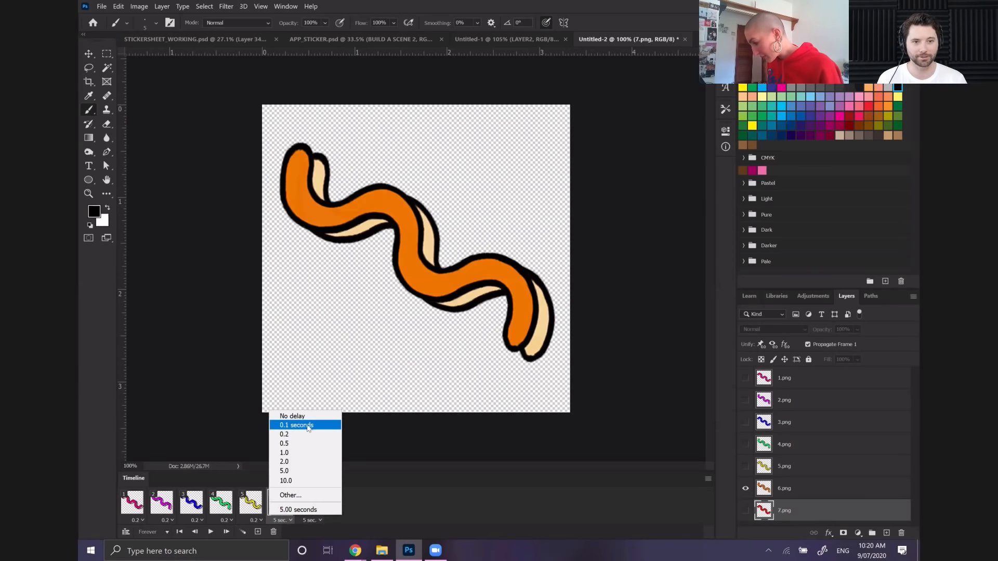
left_click(308, 434)
left_click(312, 520)
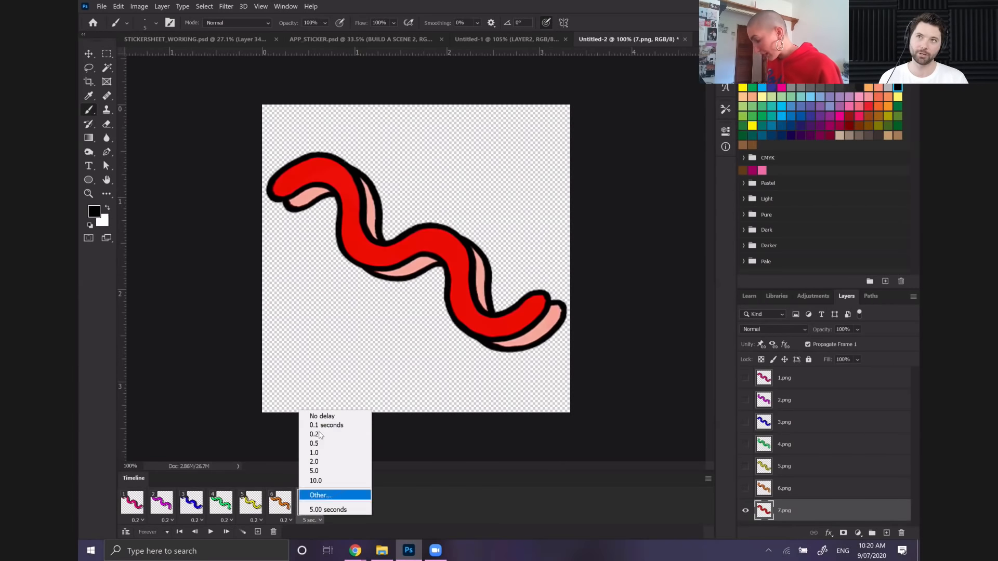
left_click(319, 434)
left_click(210, 532)
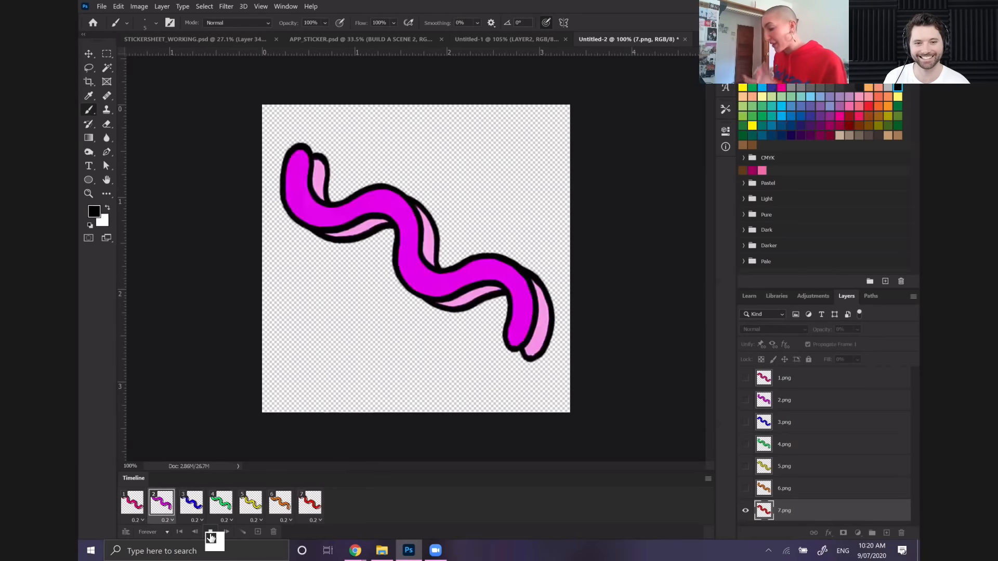
left_click(210, 533)
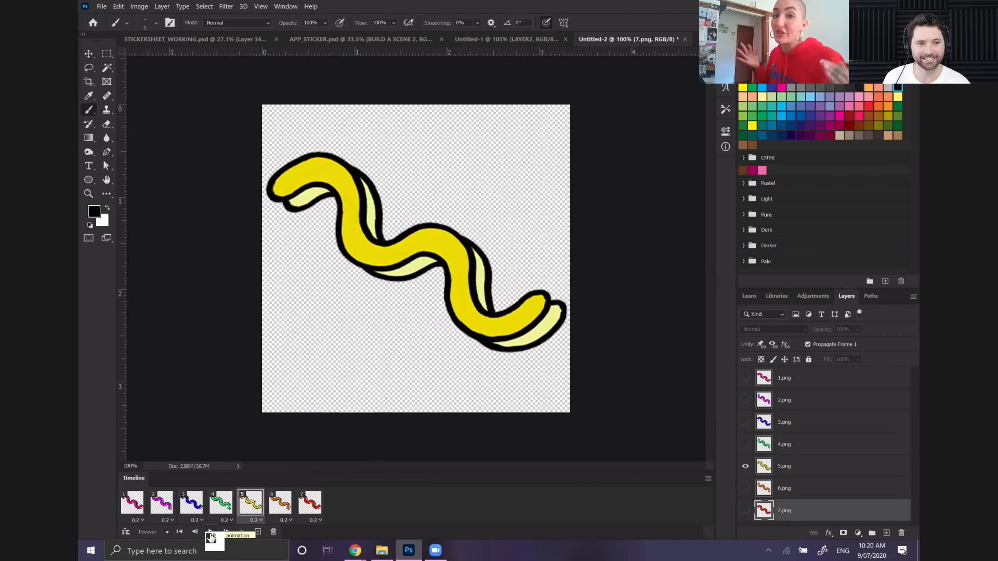
Open the legacy Save for Web export for the animation and set the GIF's number of colors to 11
left_click(102, 8)
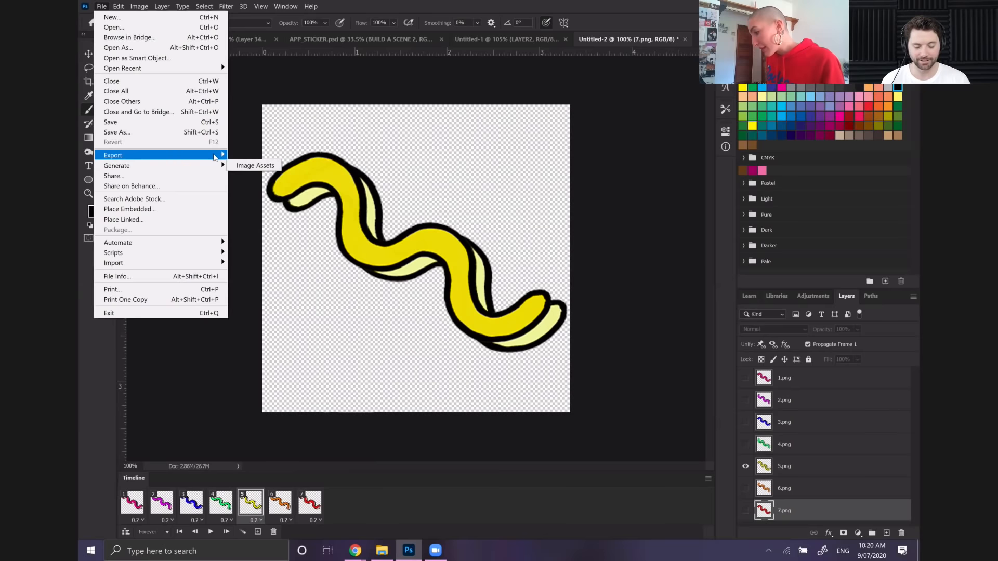
mouse_move(213, 155)
left_click(287, 193)
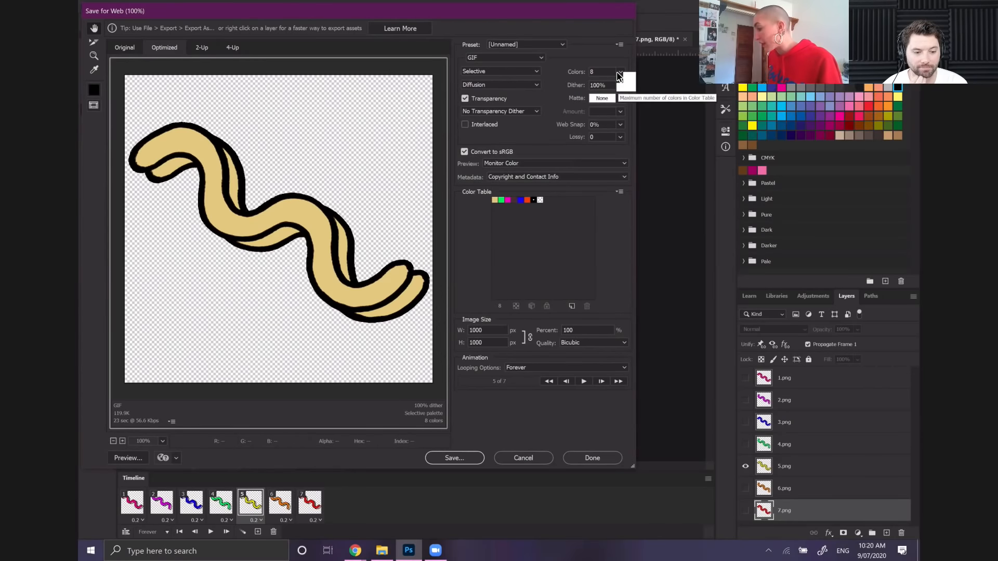
left_click(619, 74)
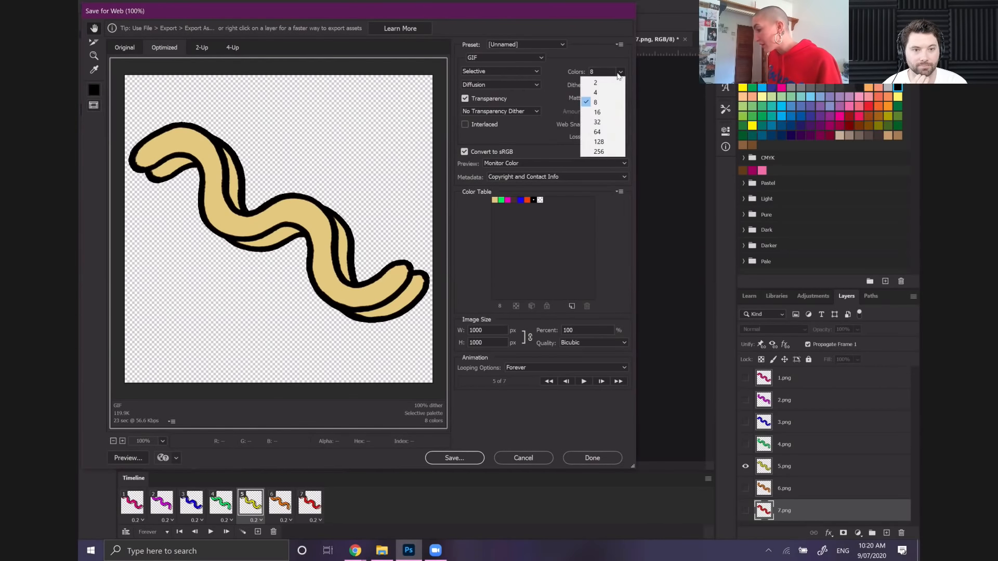
left_click(598, 67)
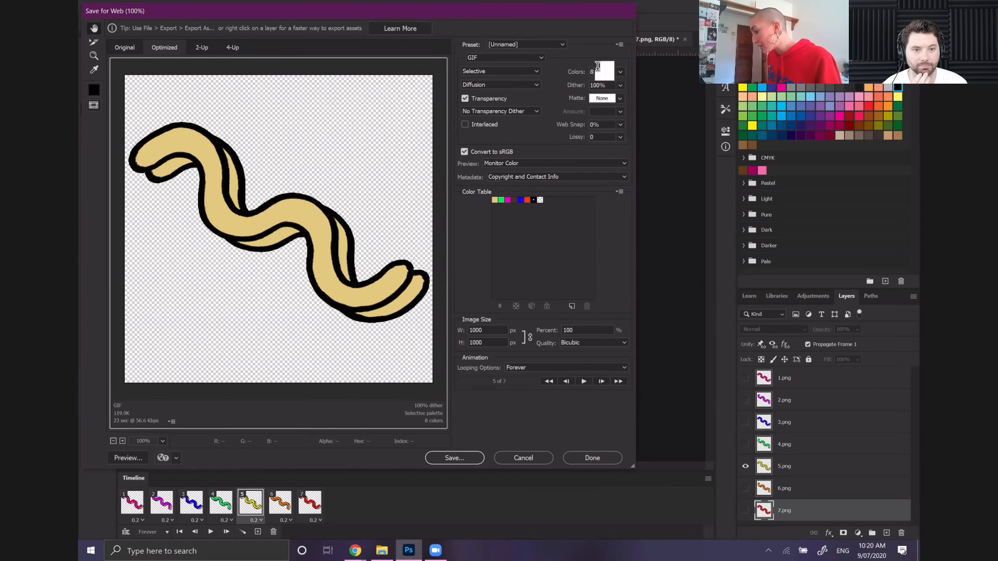
type("11")
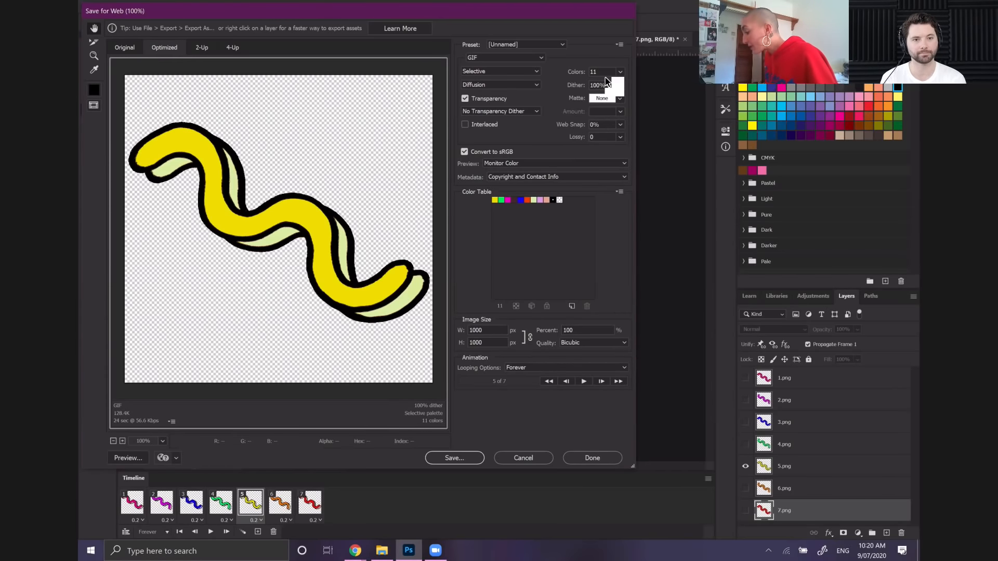
Increase the GIF's number of colors to 20
left_click_drag(598, 71, 590, 71)
type("2")
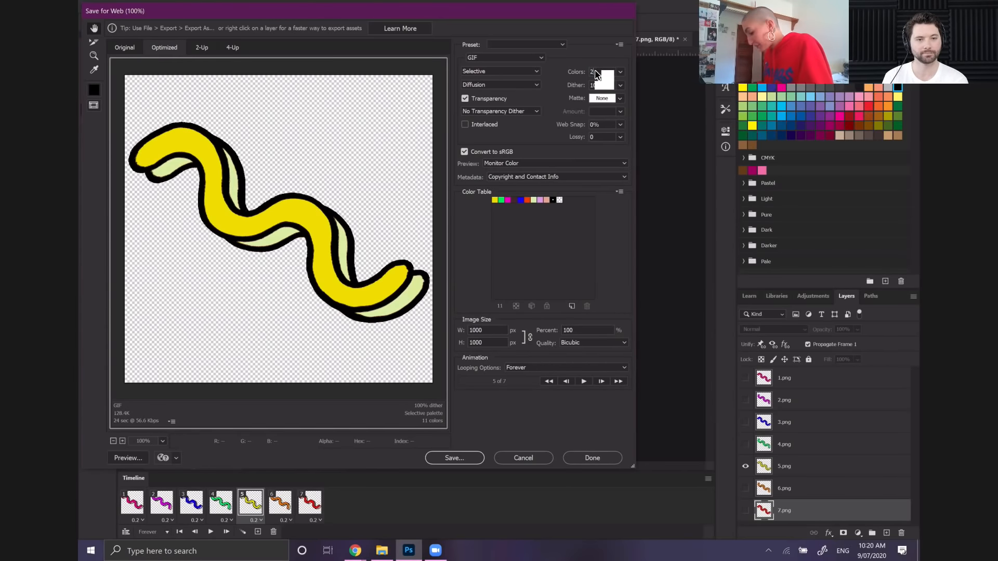
type("0")
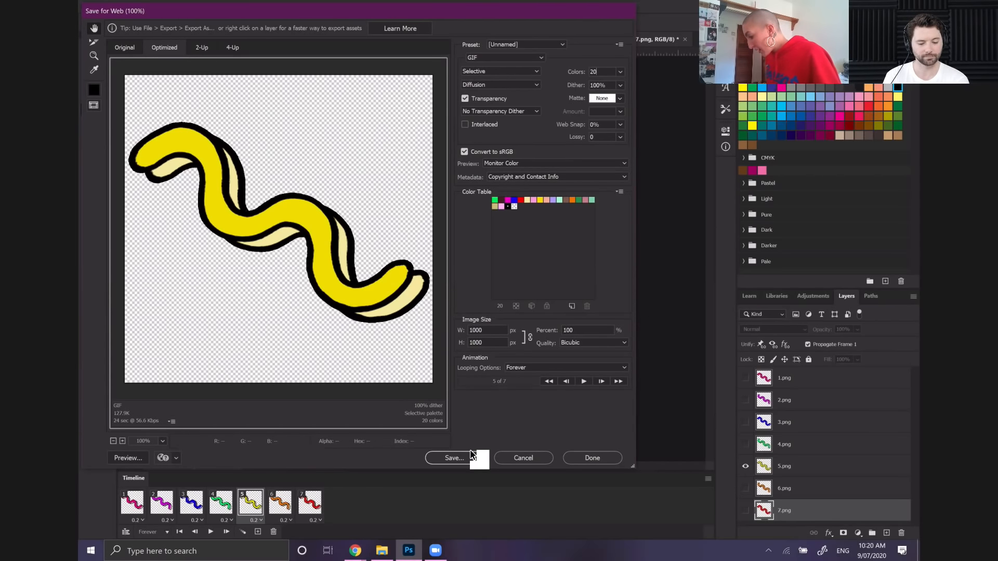
Save the animated GIF to the Desktop as SQUIGGLY, keeping the Images Only format and default settings
left_click(456, 459)
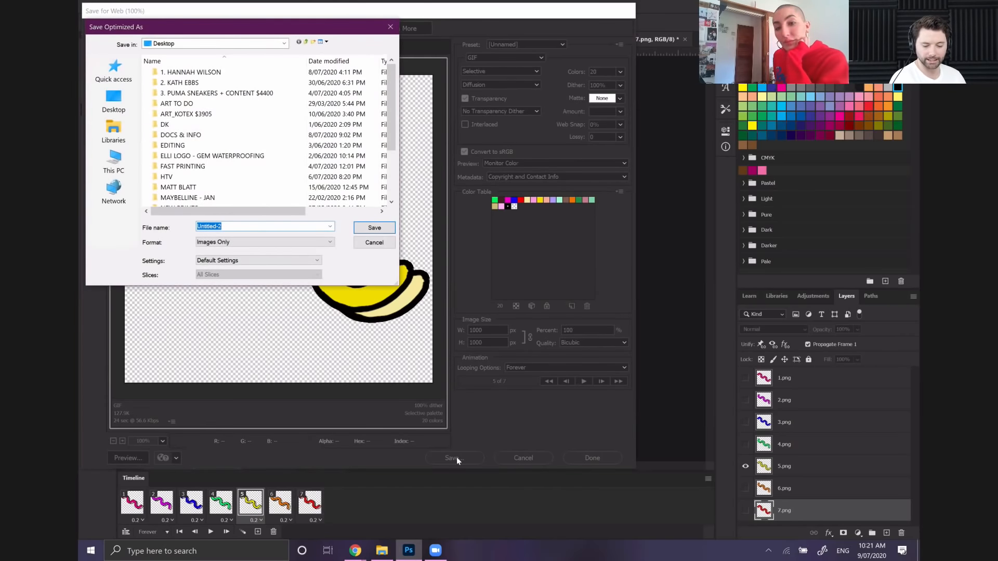
left_click(113, 101)
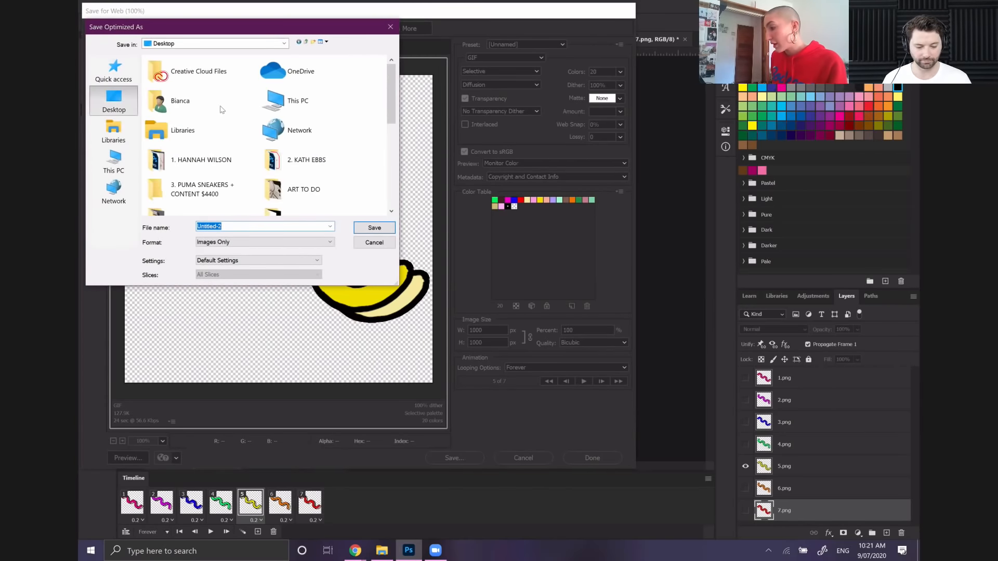
type("SQUIGGLY")
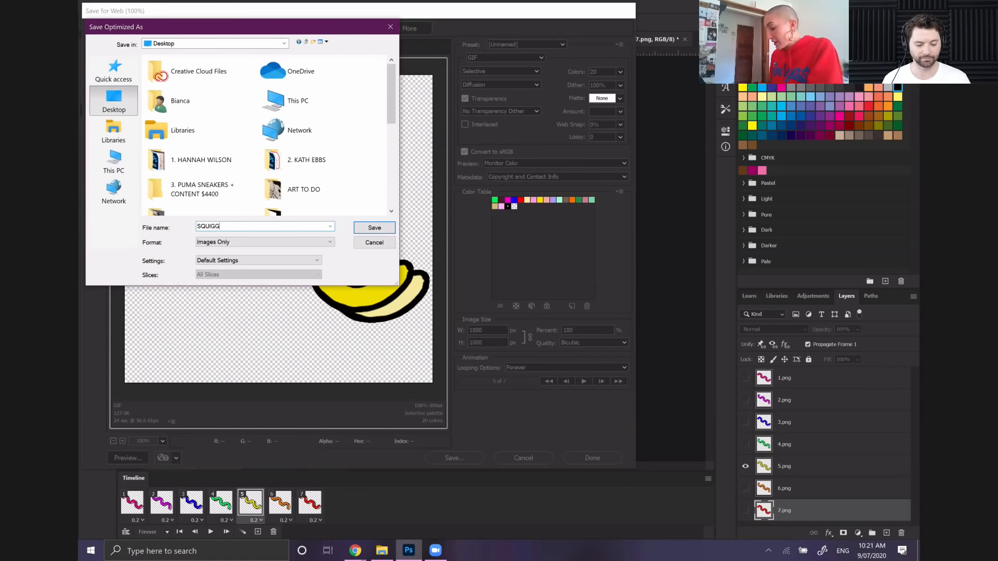
left_click(372, 229)
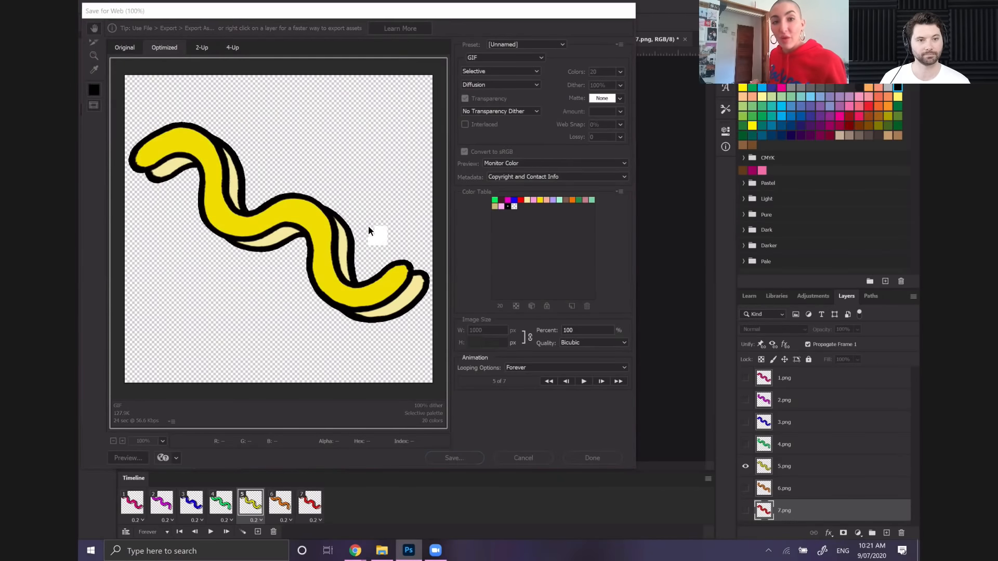